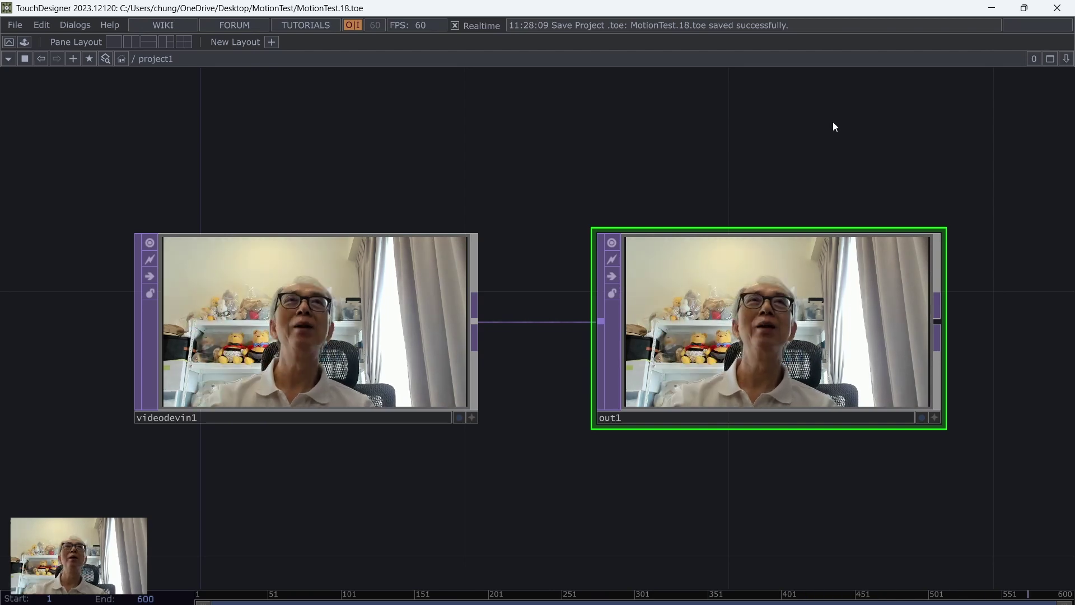
Disconnect videodevin1 from out1 and move the two nodes apart to make room between them.
left_click_drag(510, 161, 453, 110)
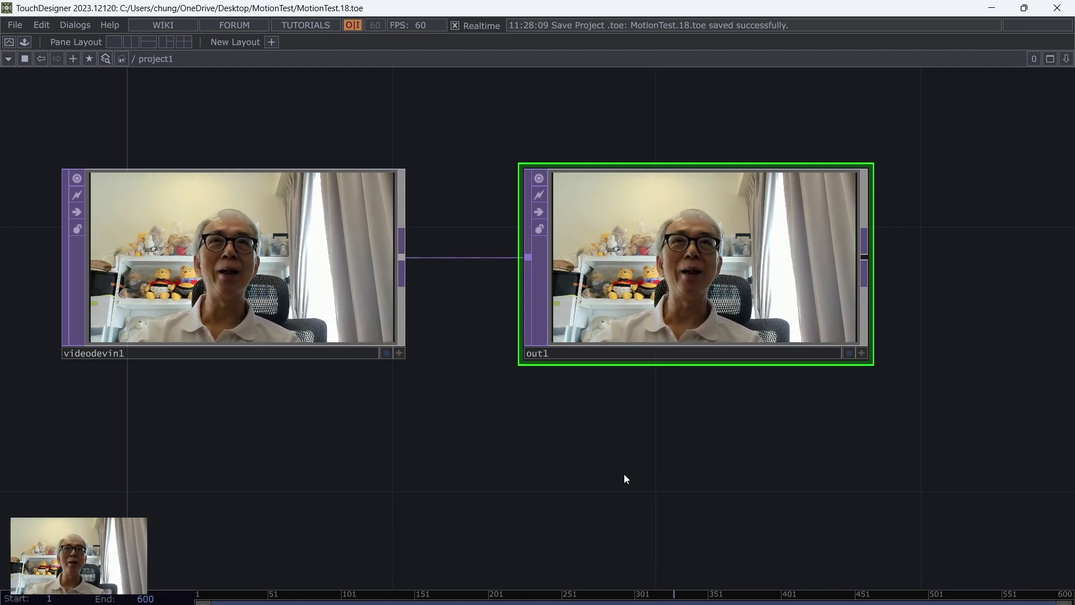
left_click_drag(624, 481, 618, 452)
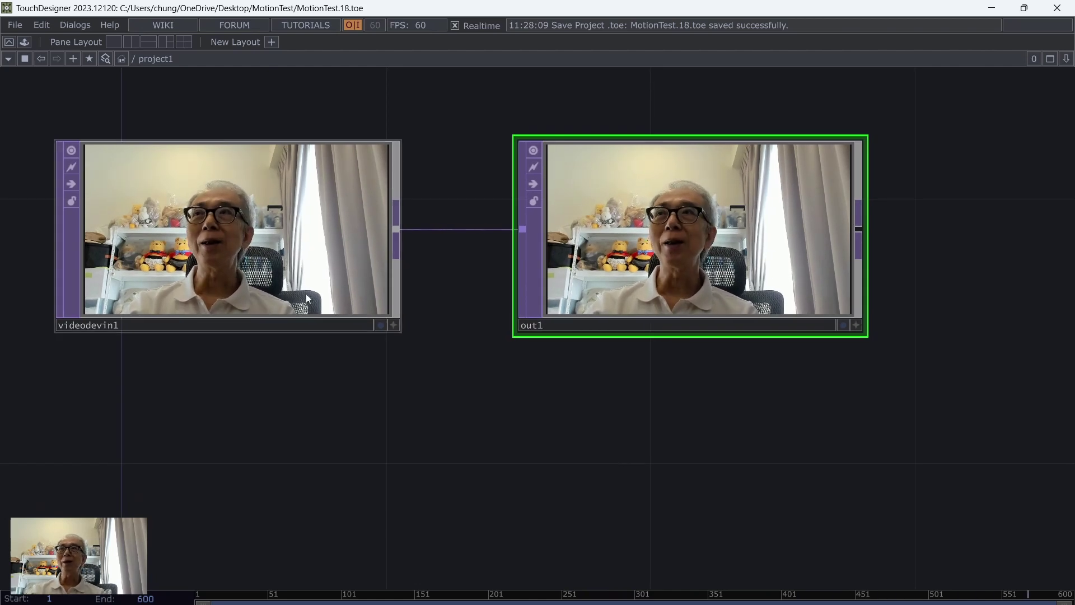
right_click(468, 231)
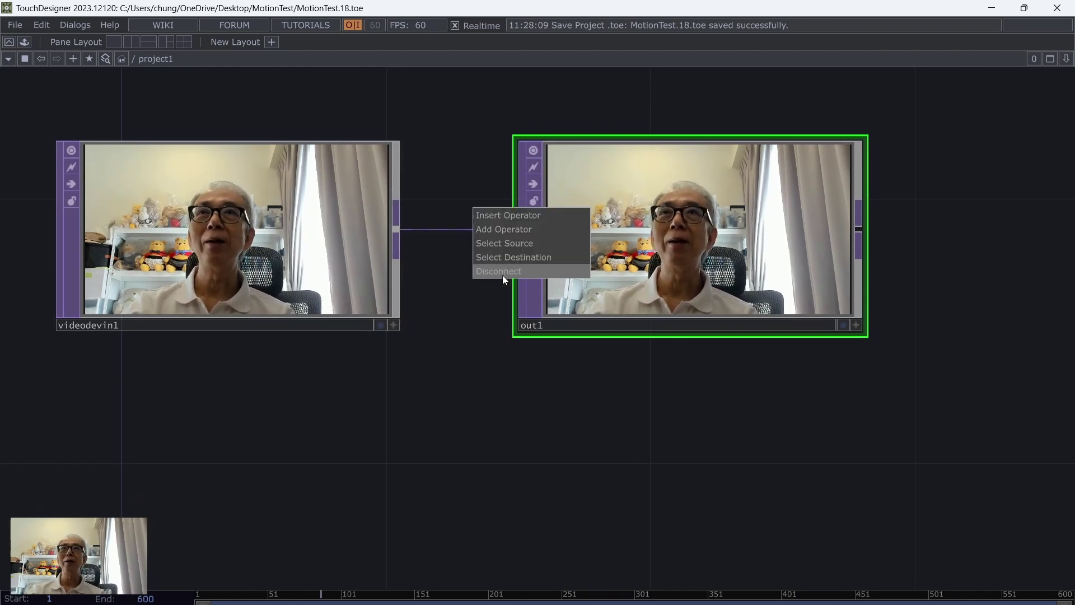
left_click(502, 274)
left_click_drag(686, 234, 844, 418)
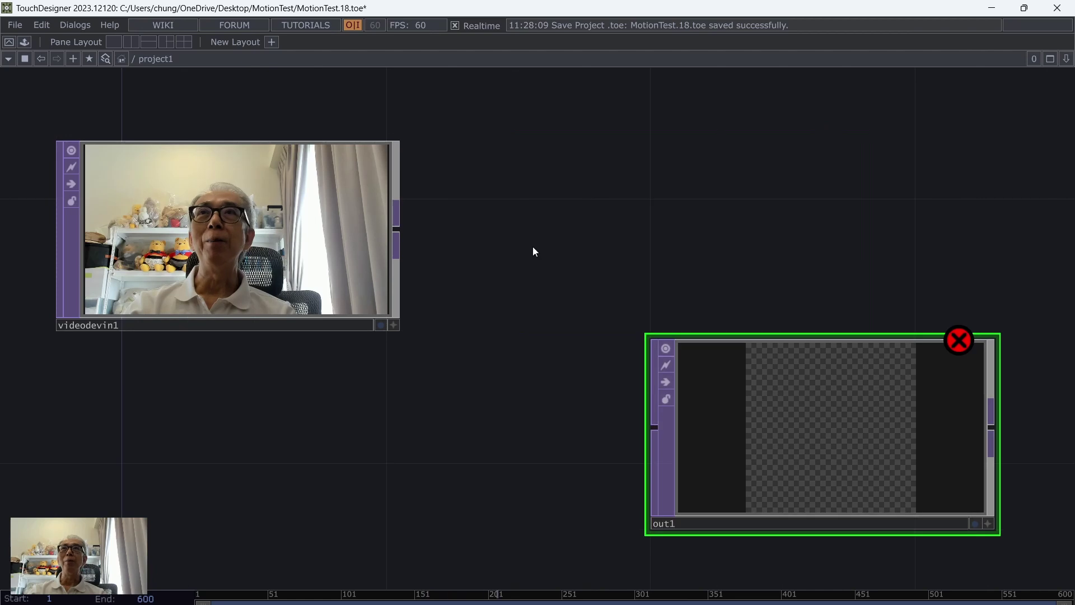
scroll(532, 243, "down", 2)
left_click_drag(247, 230, 155, 182)
left_click_drag(773, 387, 914, 482)
left_click_drag(499, 316, 453, 309)
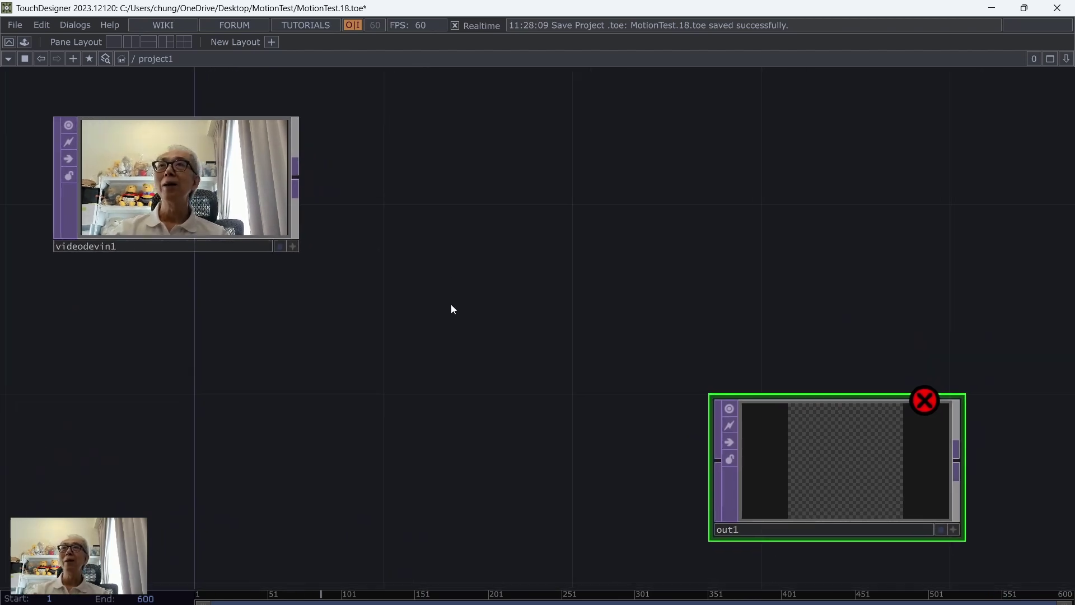
Add a Crop TOP fed by videodevin1, place it directly below that node, and move out1 farther away.
right_click(300, 178)
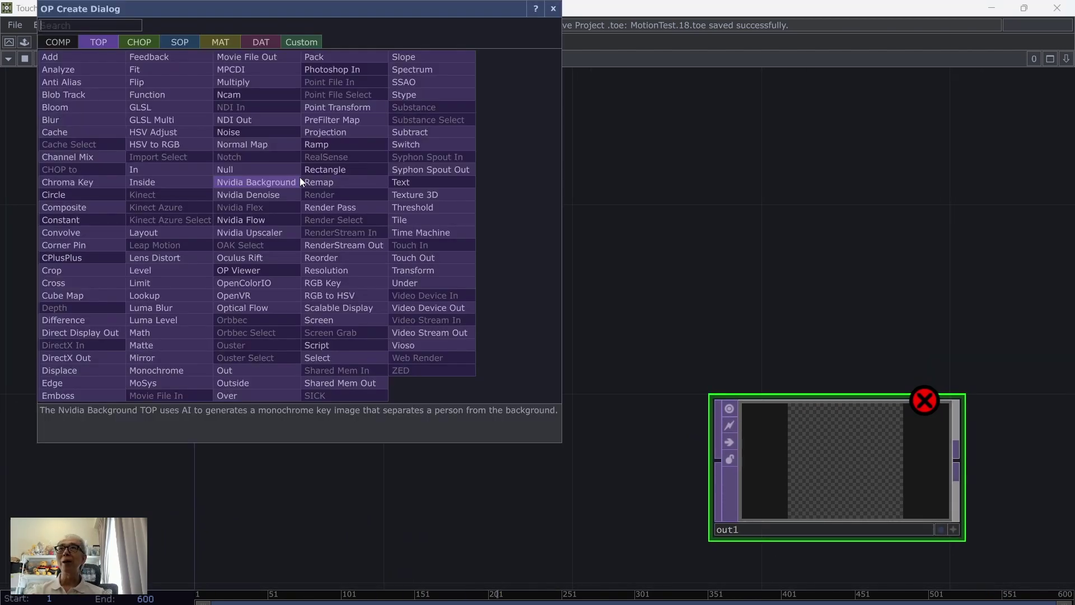
left_click(88, 271)
left_click(176, 374)
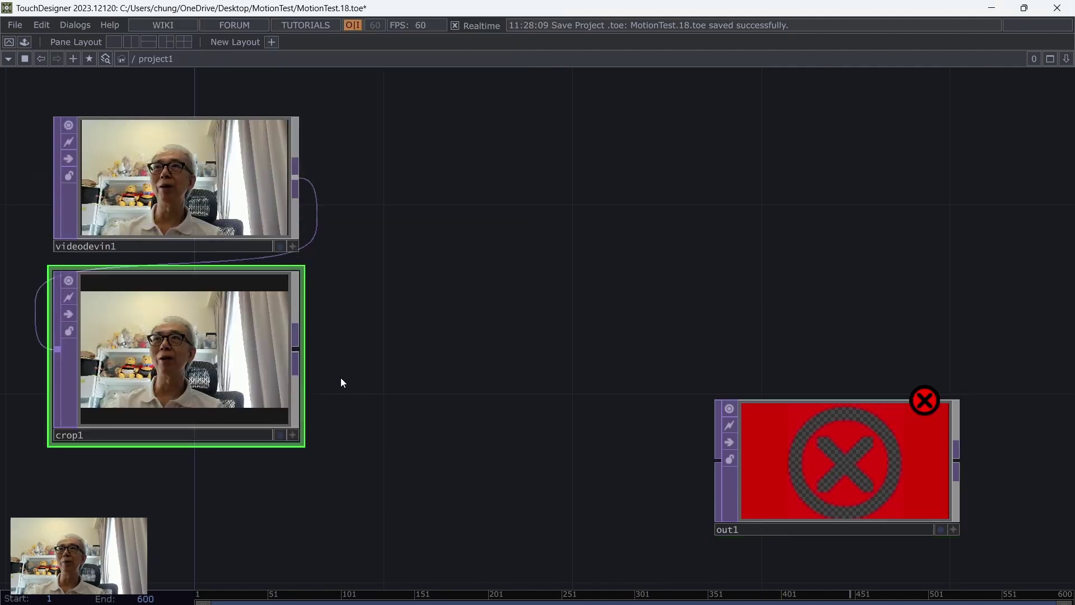
scroll(431, 347, "down", 2)
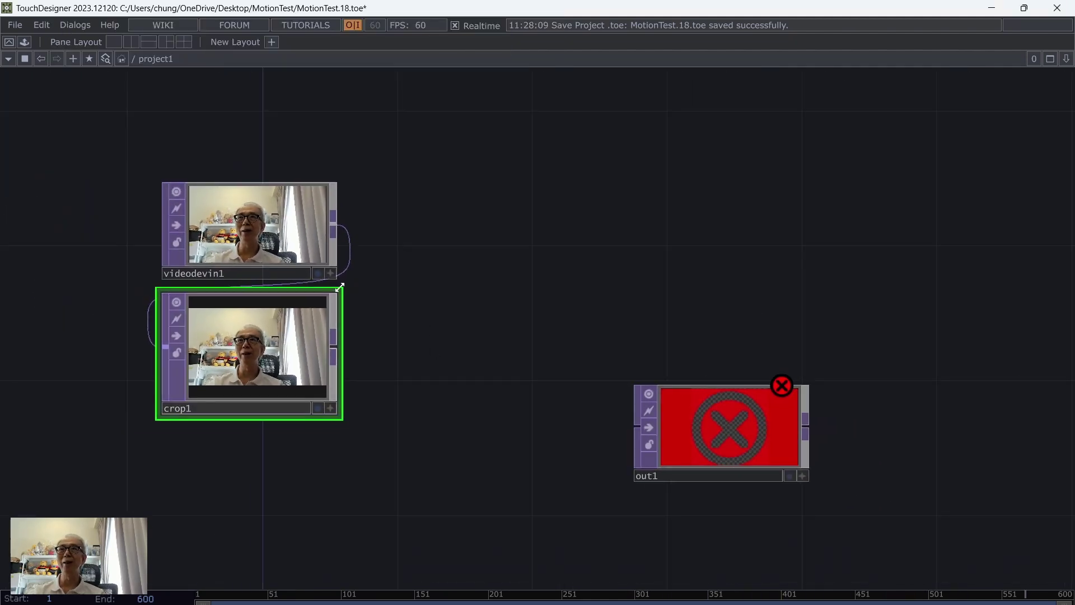
left_click_drag(156, 274, 61, 212)
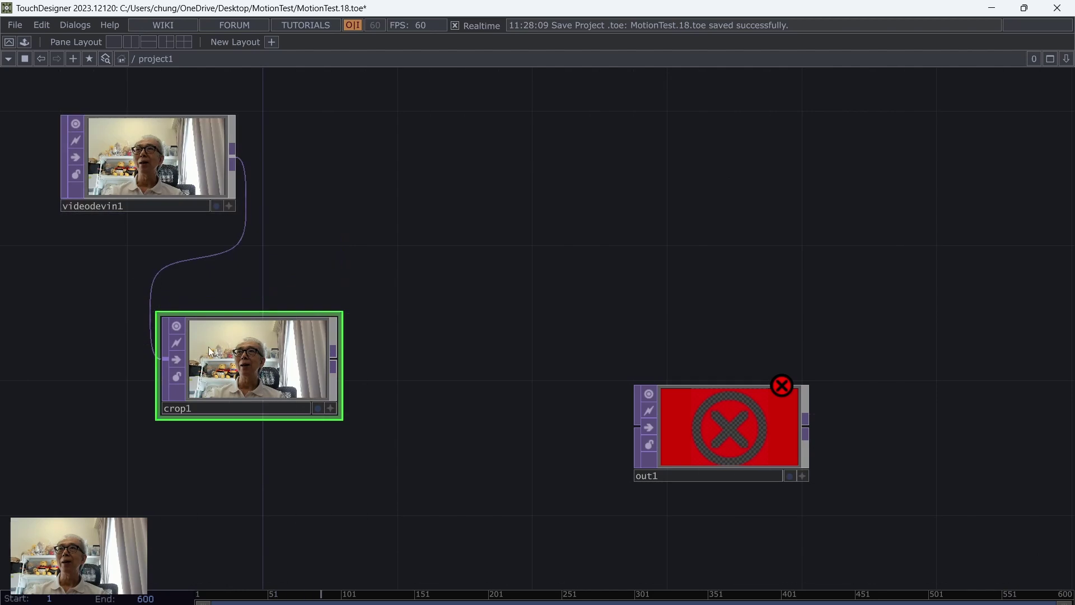
left_click_drag(243, 364, 141, 296)
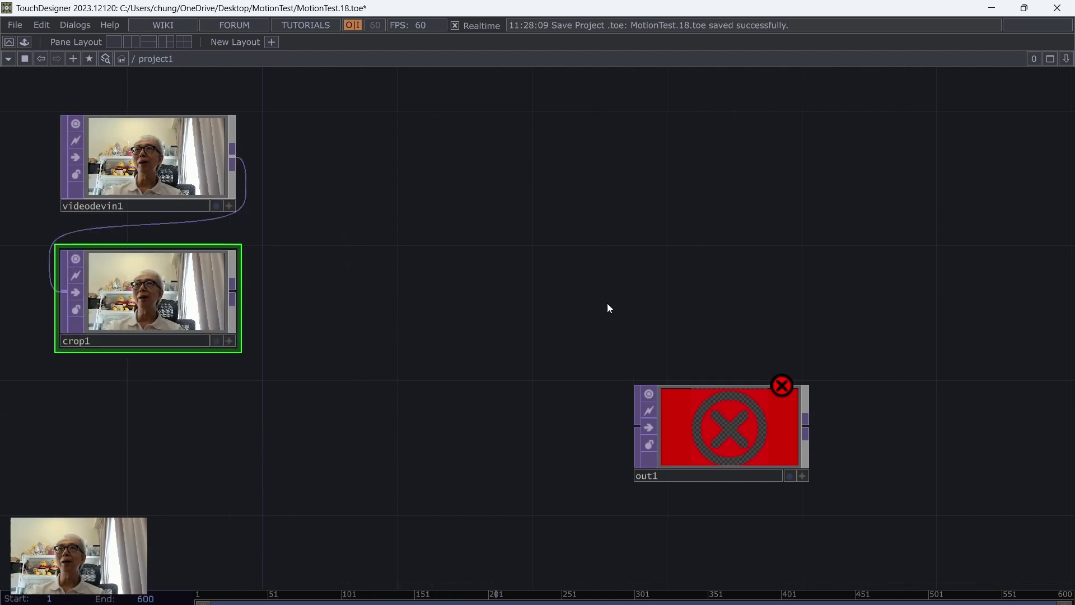
left_click_drag(702, 446, 871, 479)
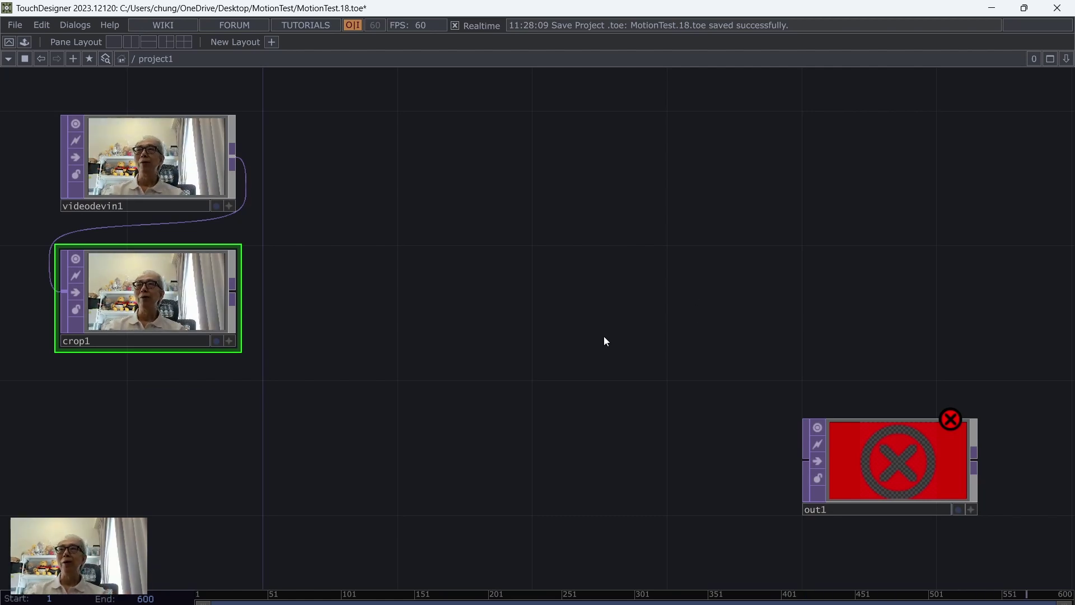
Add an Analyze TOP fed by crop1, place it beside crop1, and show its parameters.
right_click(234, 292)
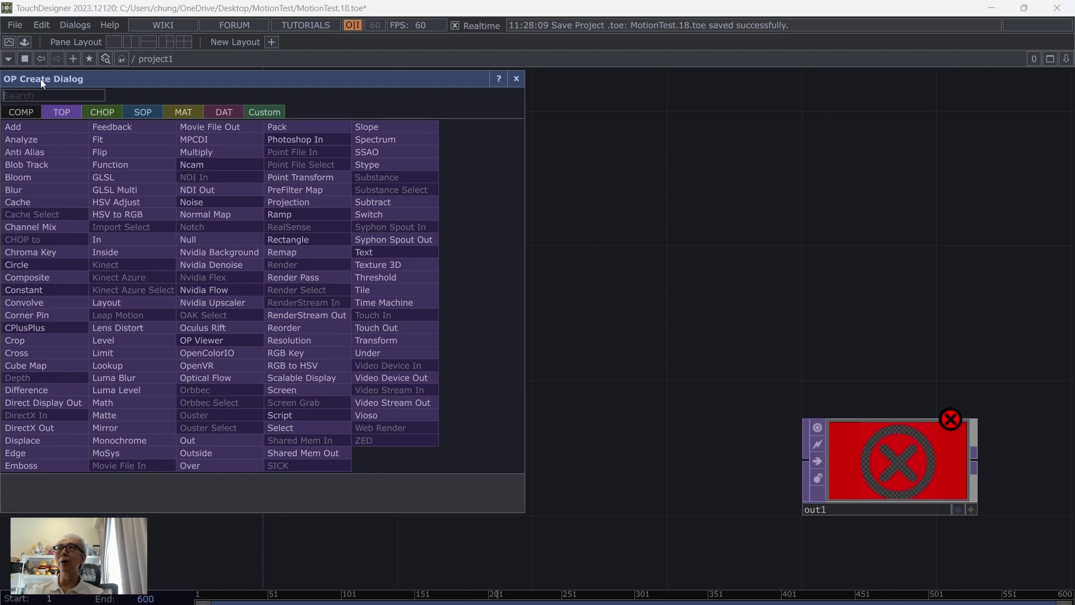
left_click(30, 139)
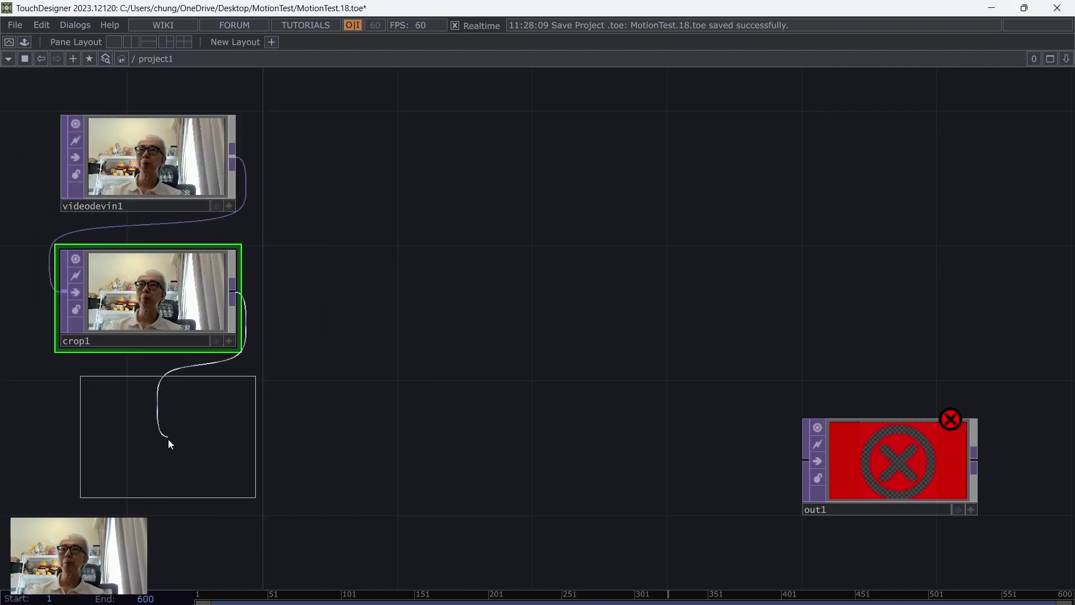
left_click(149, 451)
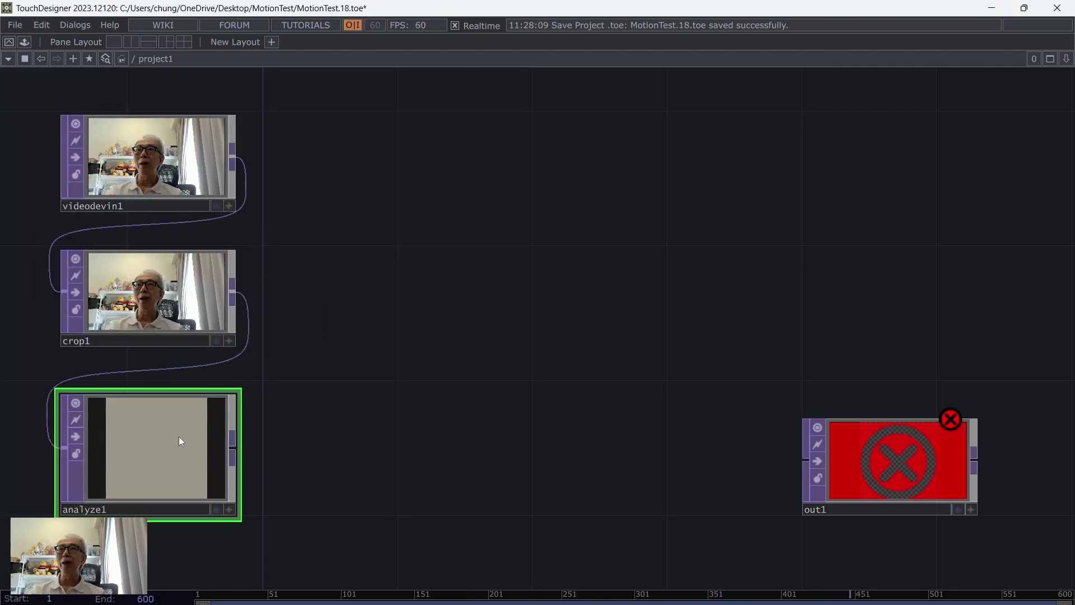
left_click_drag(179, 436, 409, 265)
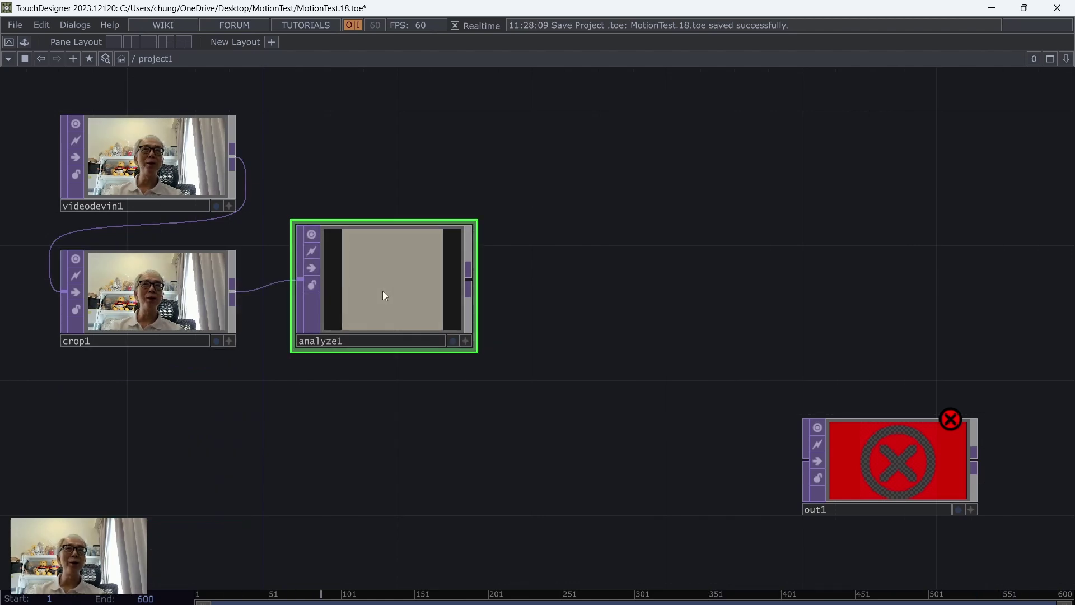
key("p")
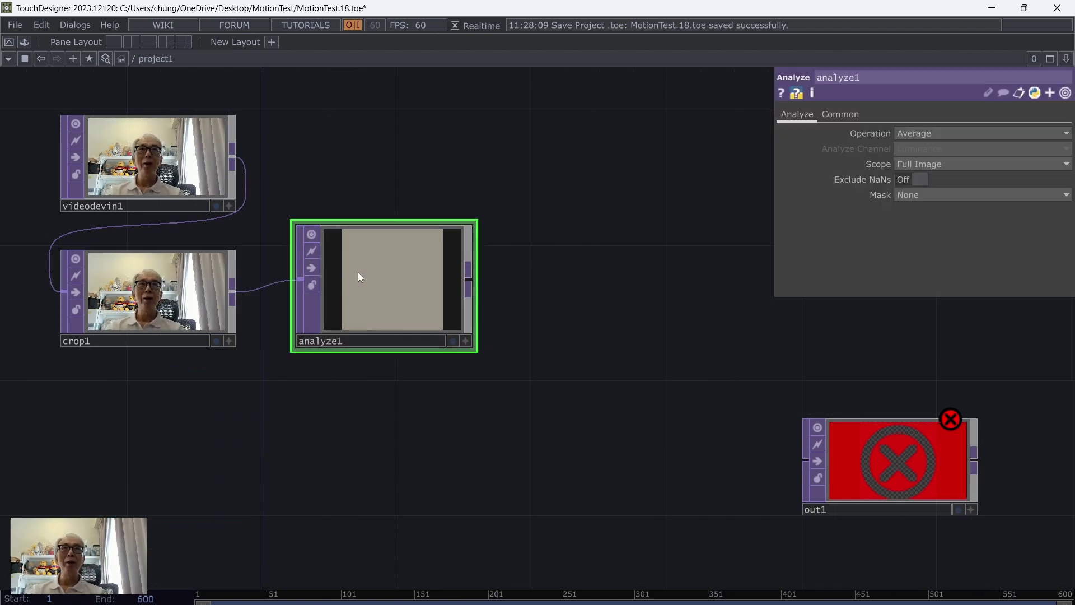
Review the Scope options of analyze1 and inspect the node's information, including its size and pixel format.
left_click_drag(614, 341, 659, 361)
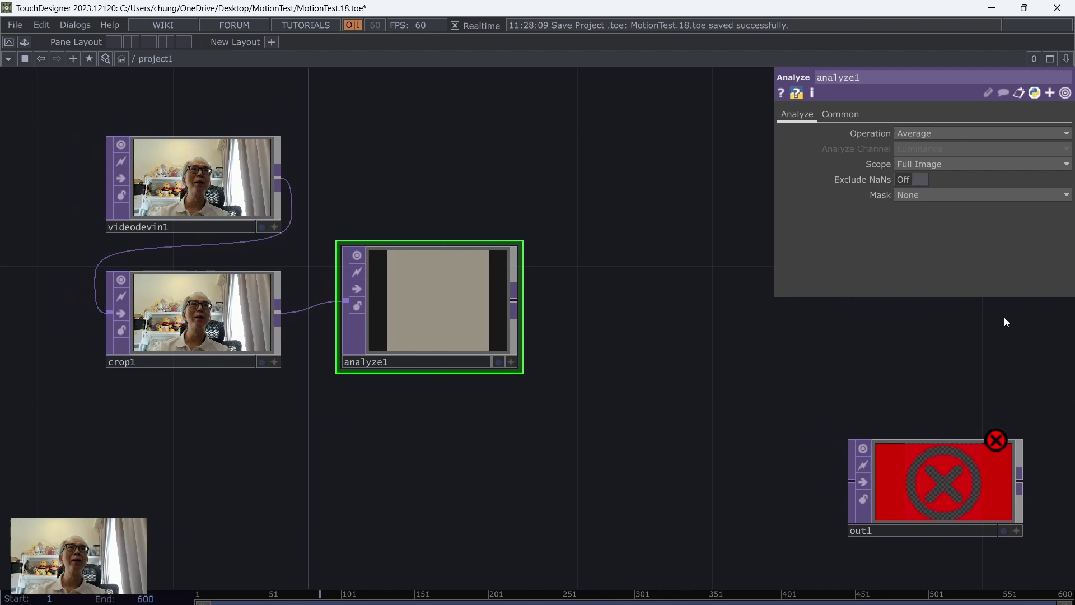
left_click(931, 164)
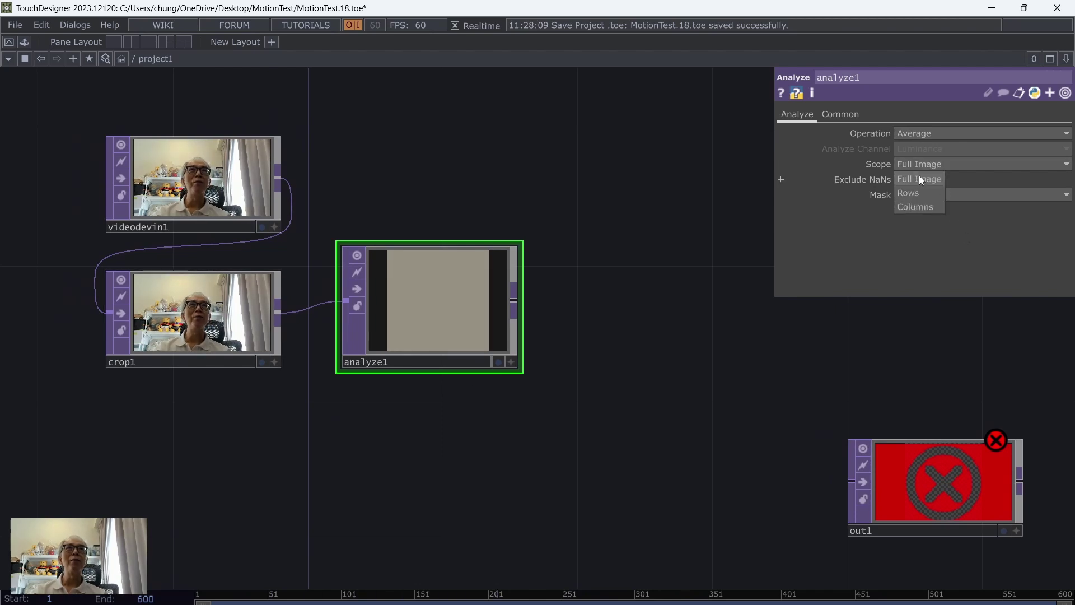
left_click(715, 147)
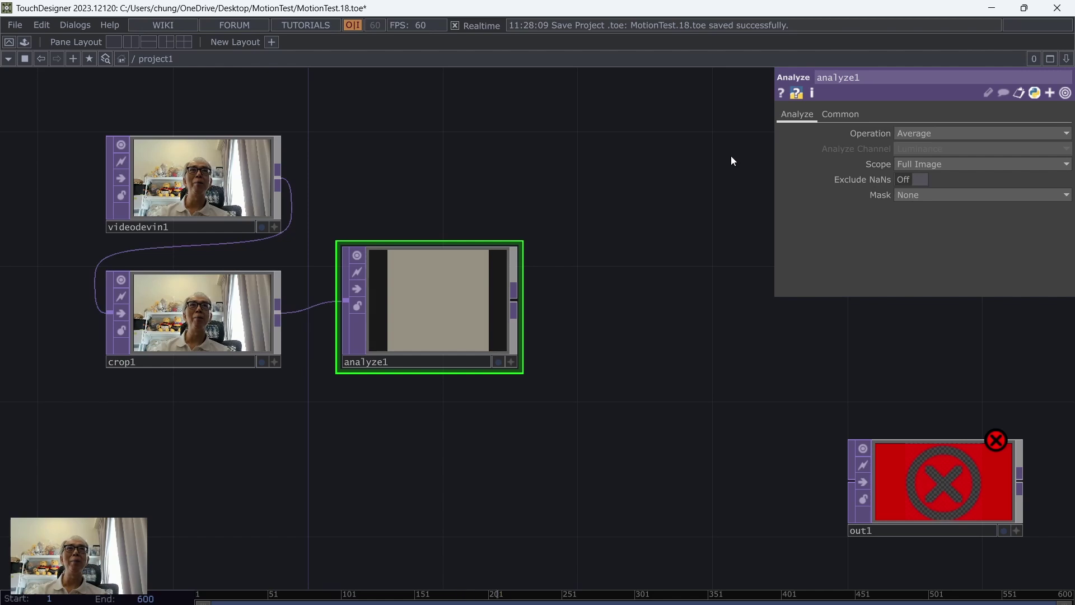
middle_click(453, 281)
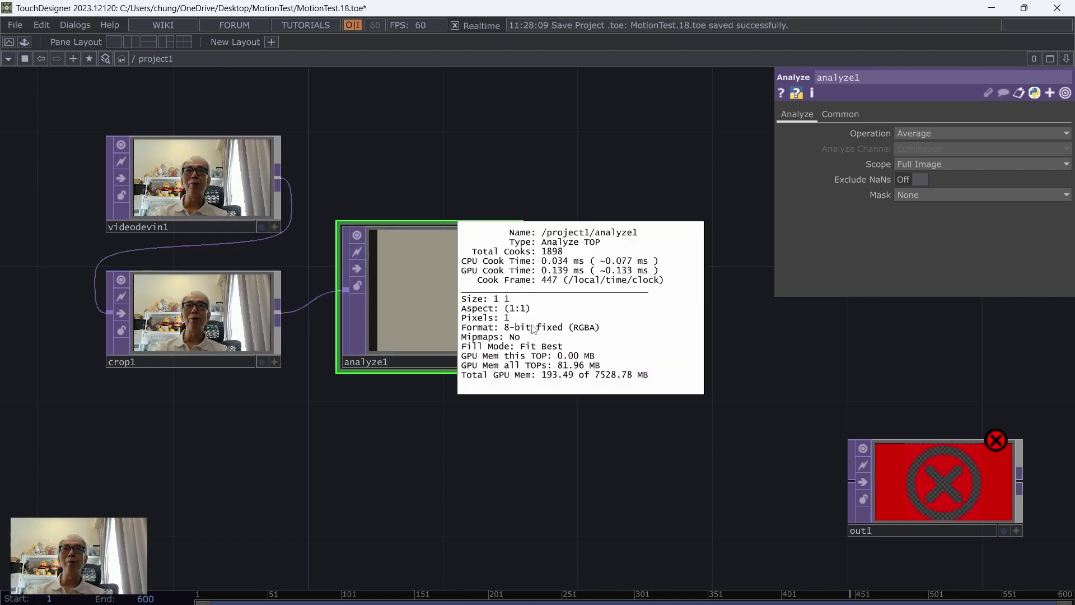
middle_click_drag(467, 307, 415, 291)
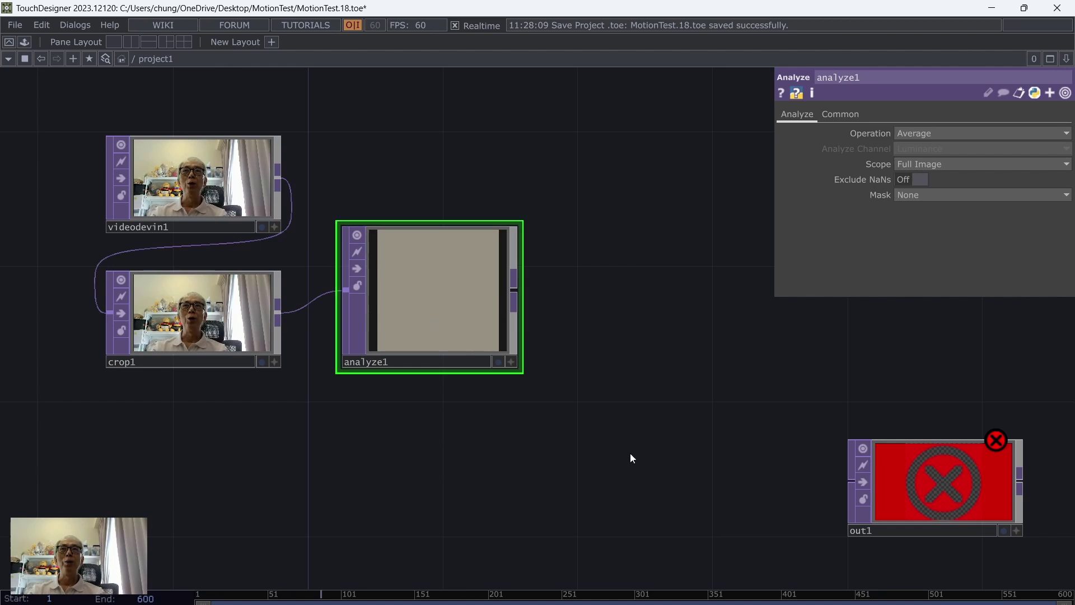
Add a TOP to CHOP that reads analyze1 and place it directly below the Analyze node.
left_click_drag(631, 455, 531, 412)
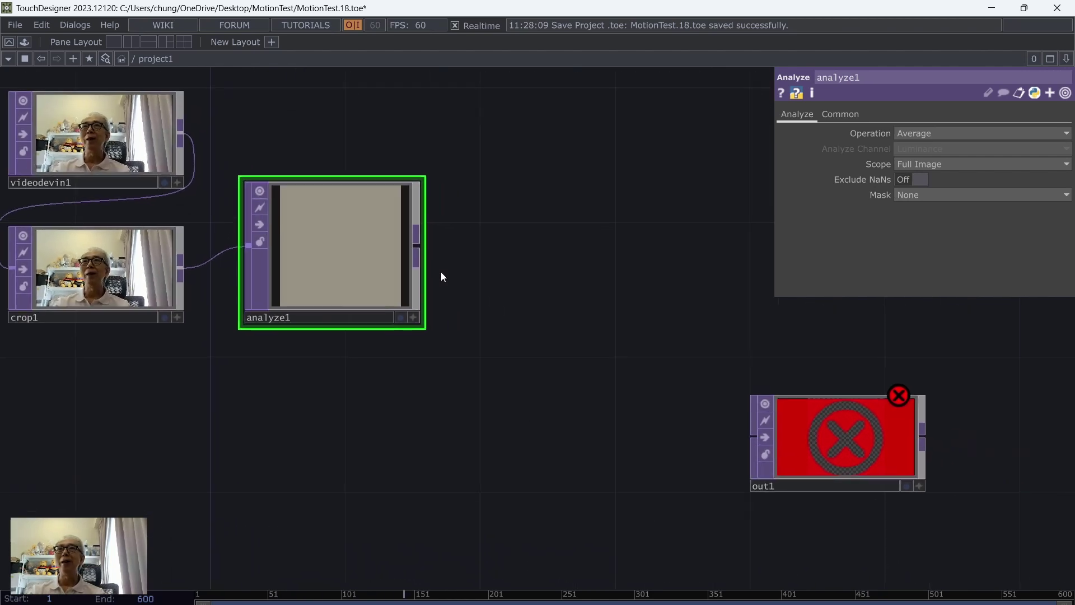
left_click(419, 244)
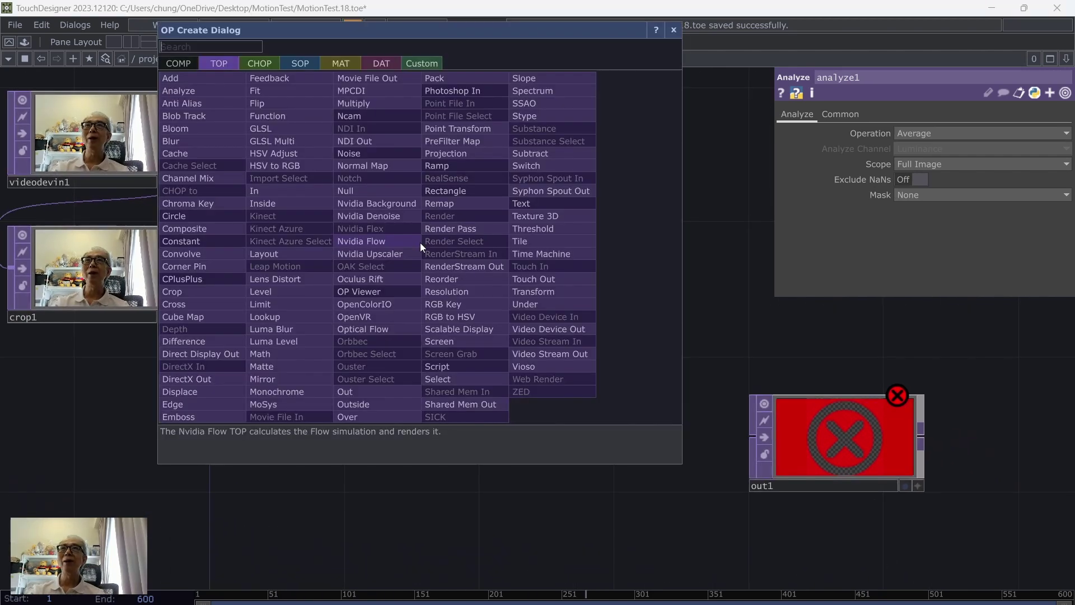
left_click(255, 61)
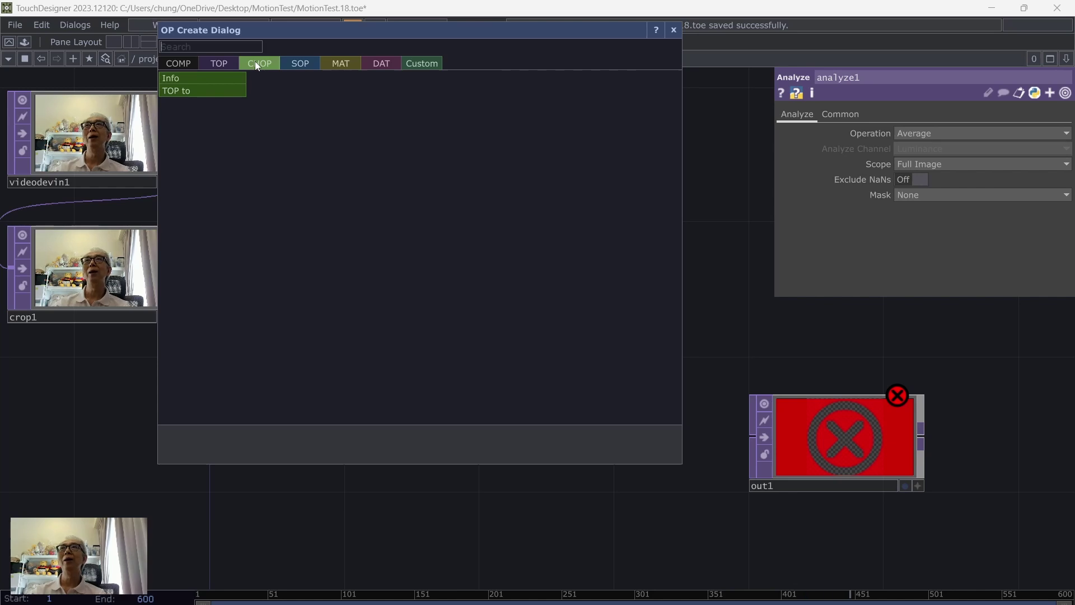
left_click(216, 89)
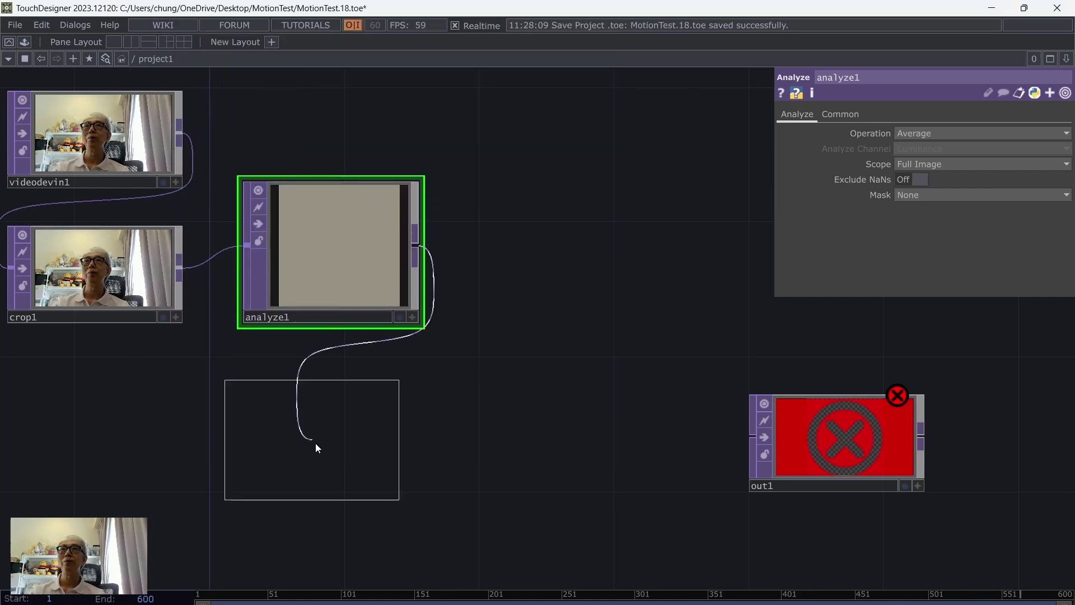
left_click(327, 419)
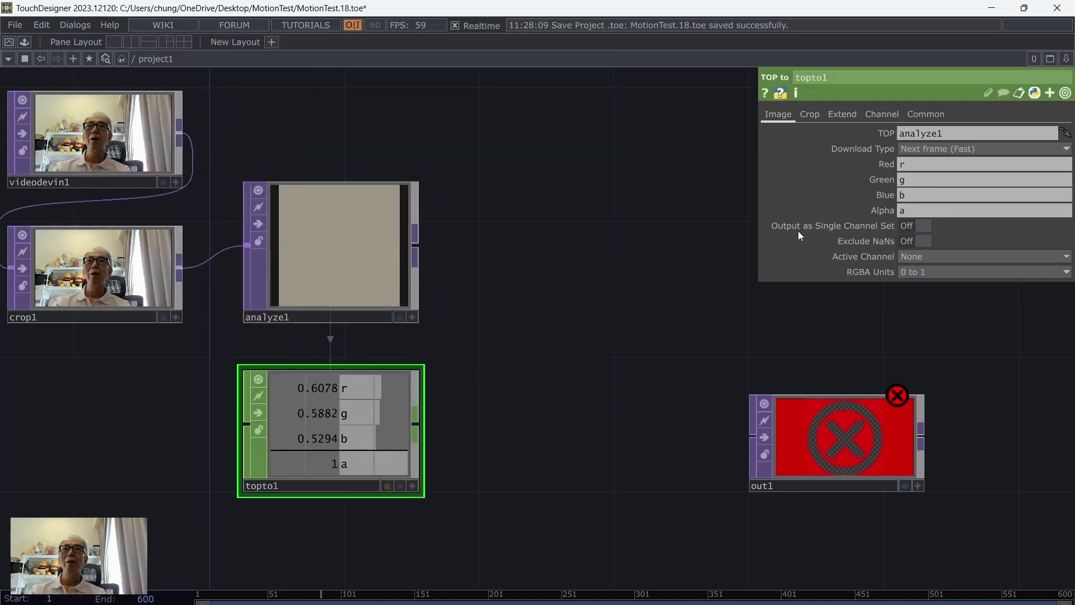
Clear the Alpha channel name of topto1 and move out1 farther from the other nodes.
left_click(901, 211)
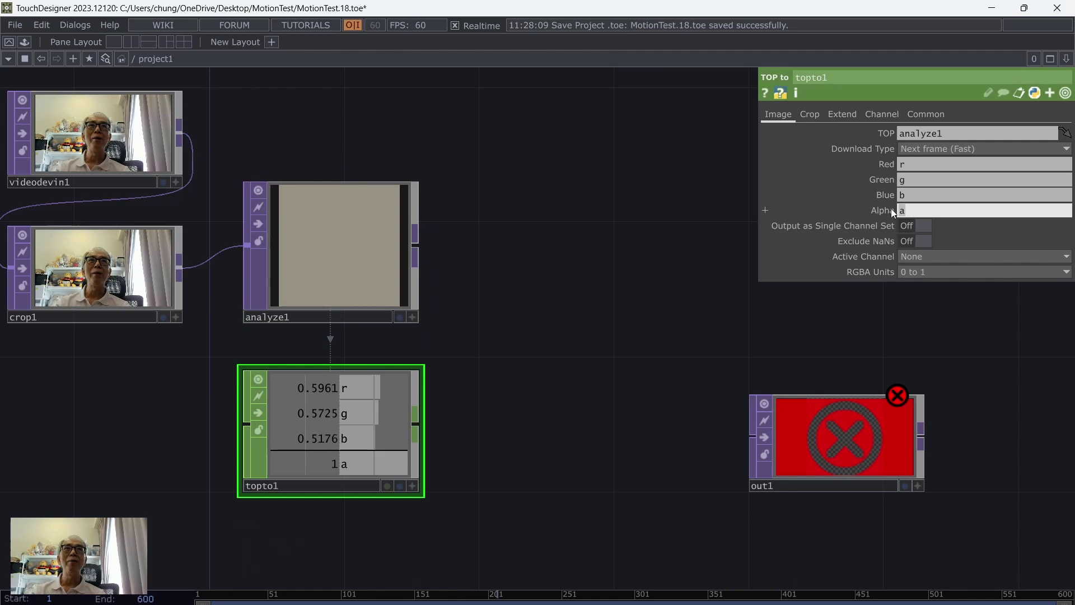
key("BackSpace")
key("Return")
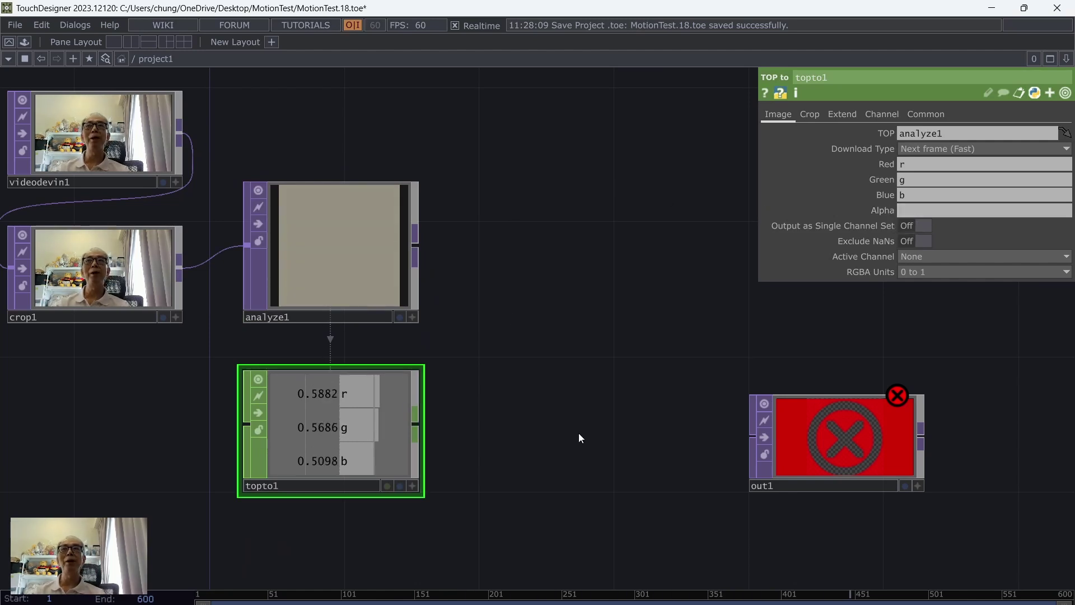
left_click_drag(578, 432, 496, 456)
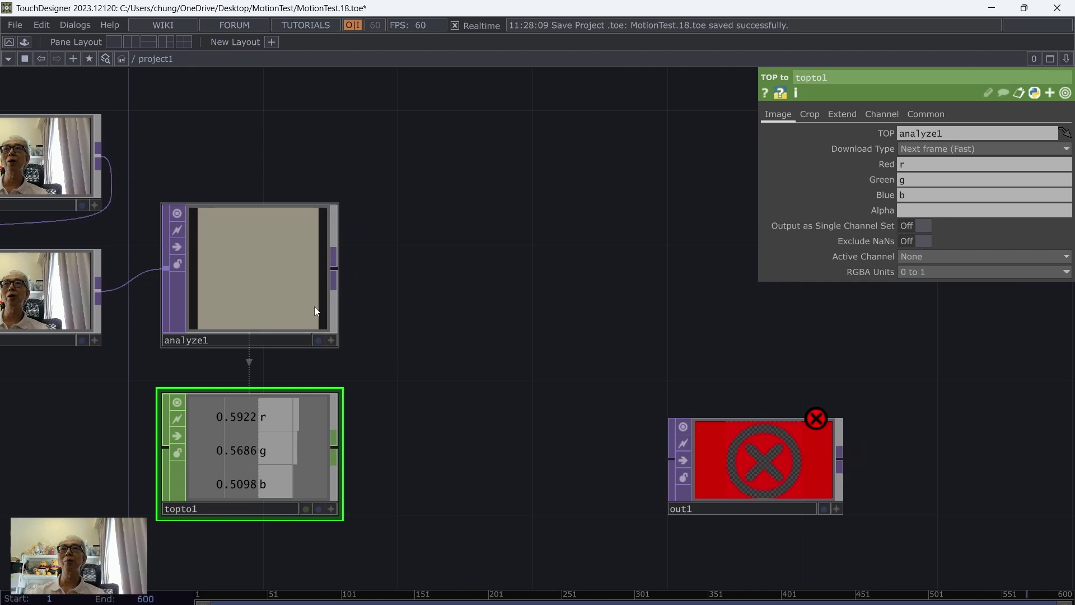
left_click_drag(809, 463, 911, 497)
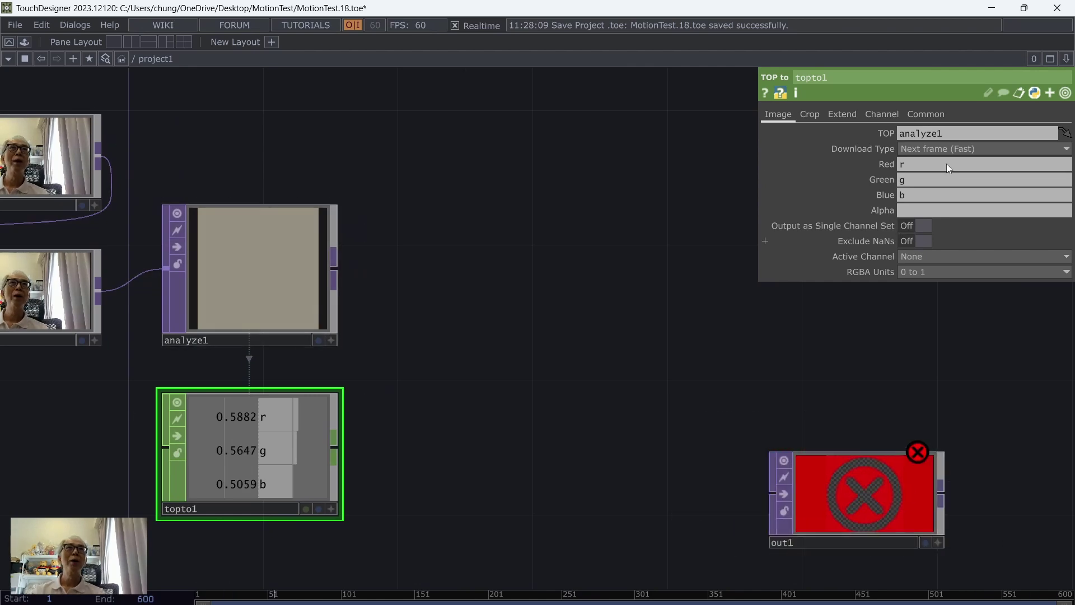
Set topto1's Crop to Full Image and its UV Units to Pixels, and move out1 a little farther away.
left_click(811, 114)
left_click(933, 132)
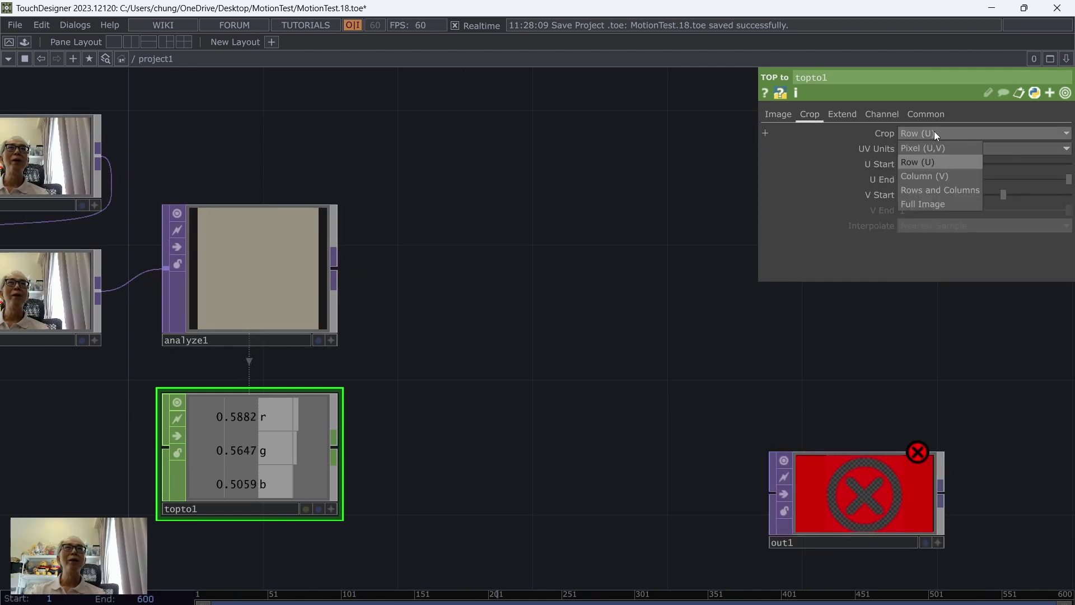
left_click(930, 205)
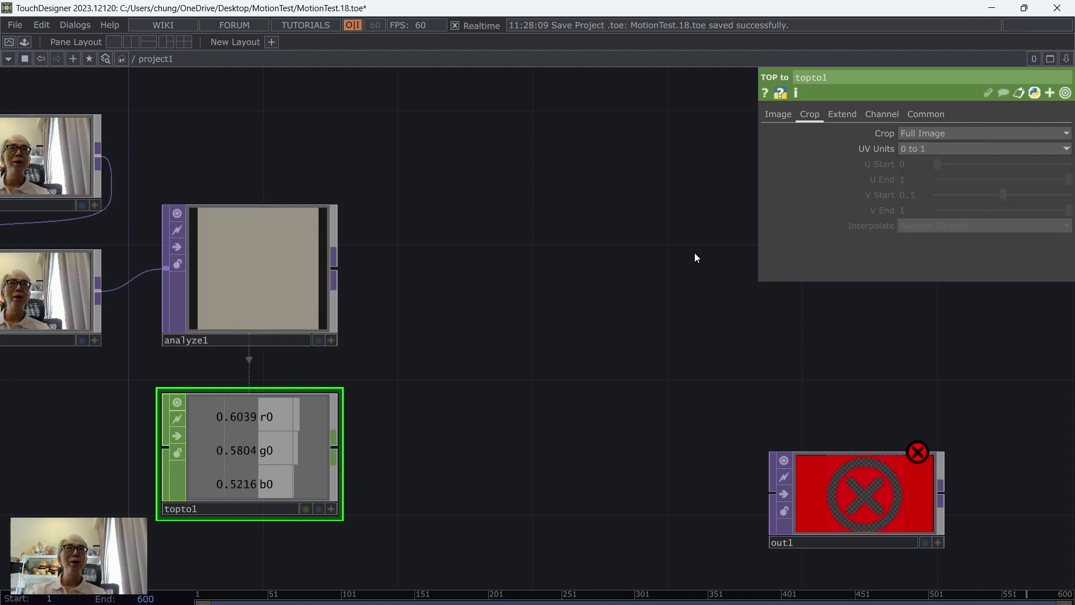
left_click(925, 147)
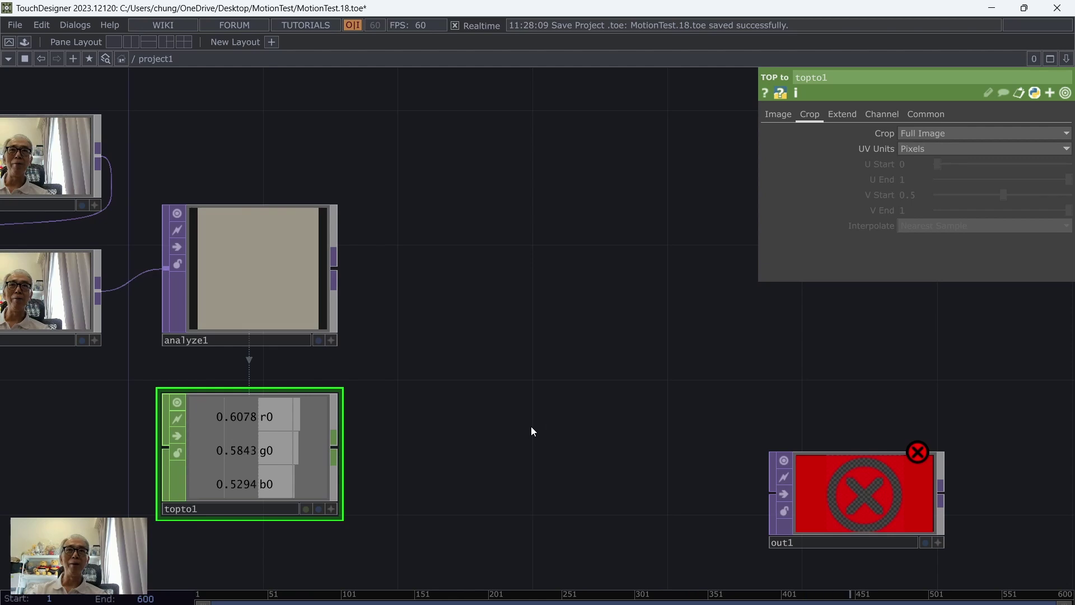
left_click_drag(423, 350, 451, 312)
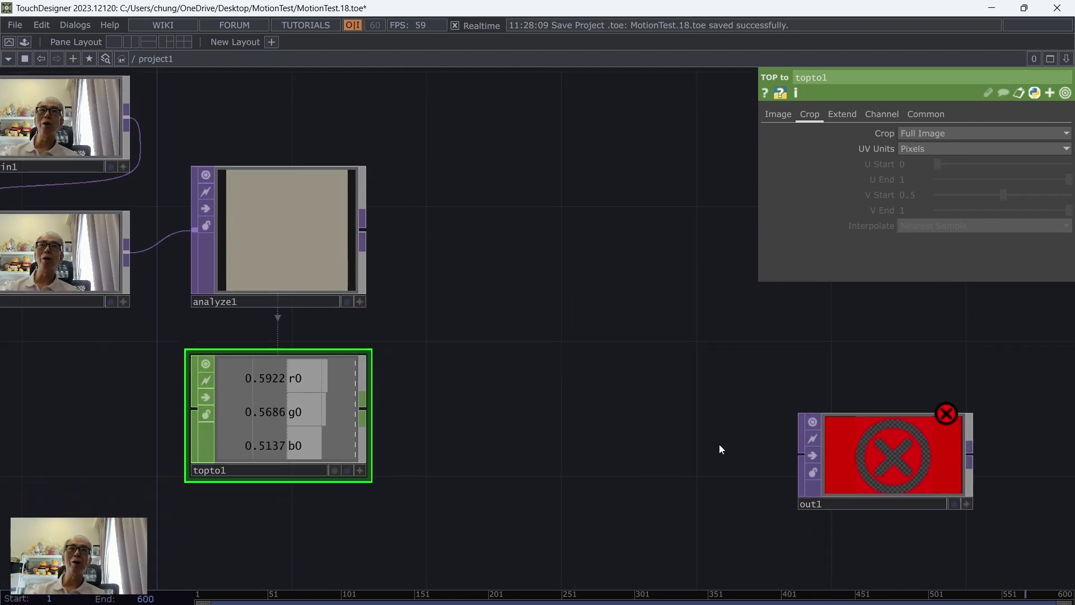
left_click_drag(923, 464, 908, 510)
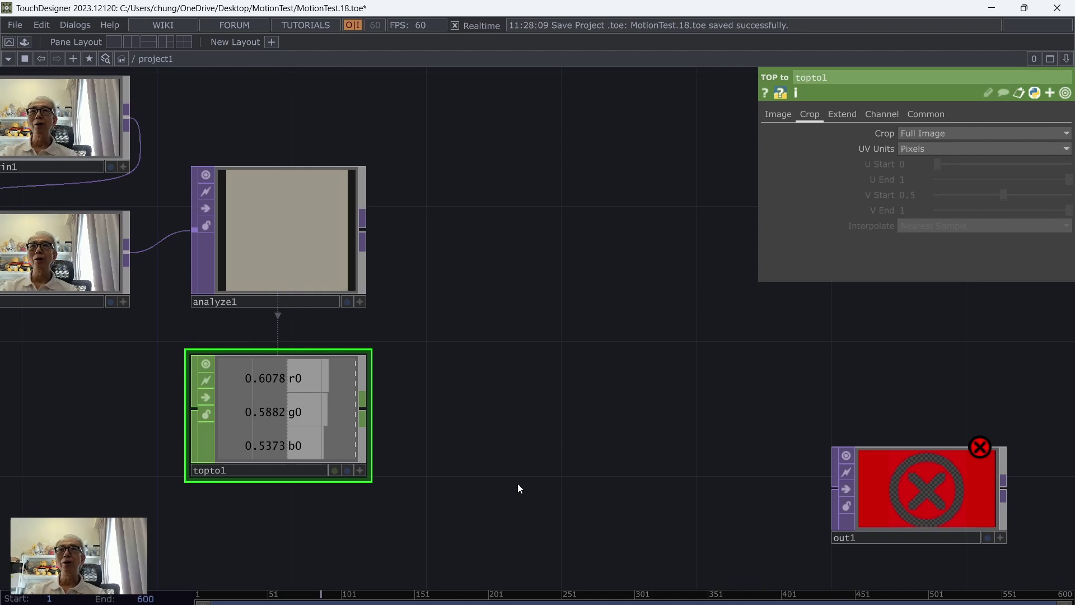
Move out1 farther away and add a Slope CHOP connected to the output of topto1.
left_click_drag(518, 483, 490, 447)
left_click_drag(911, 483, 945, 516)
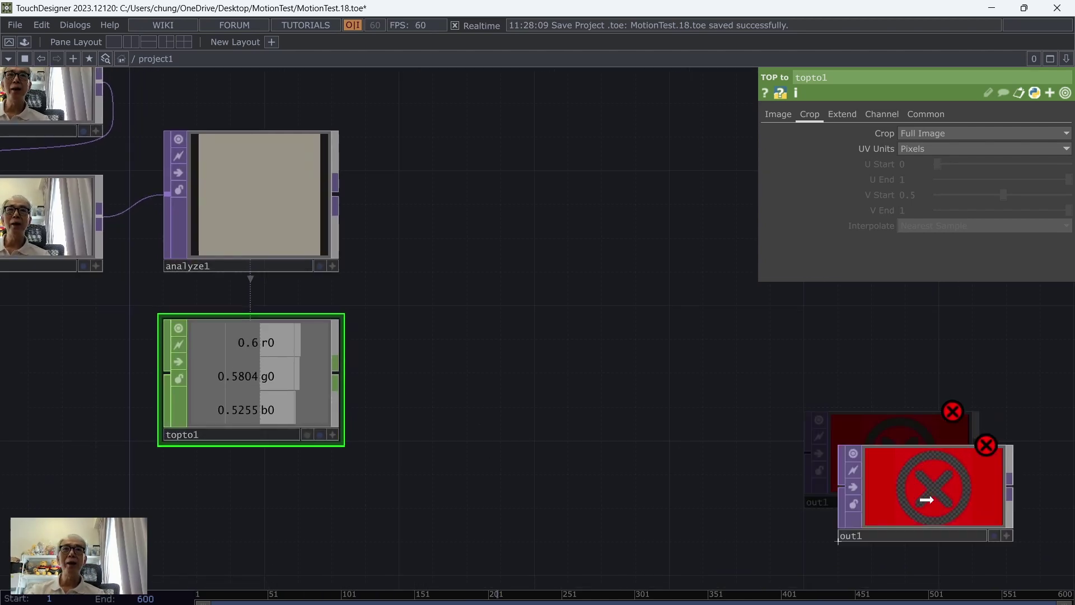
right_click(341, 373)
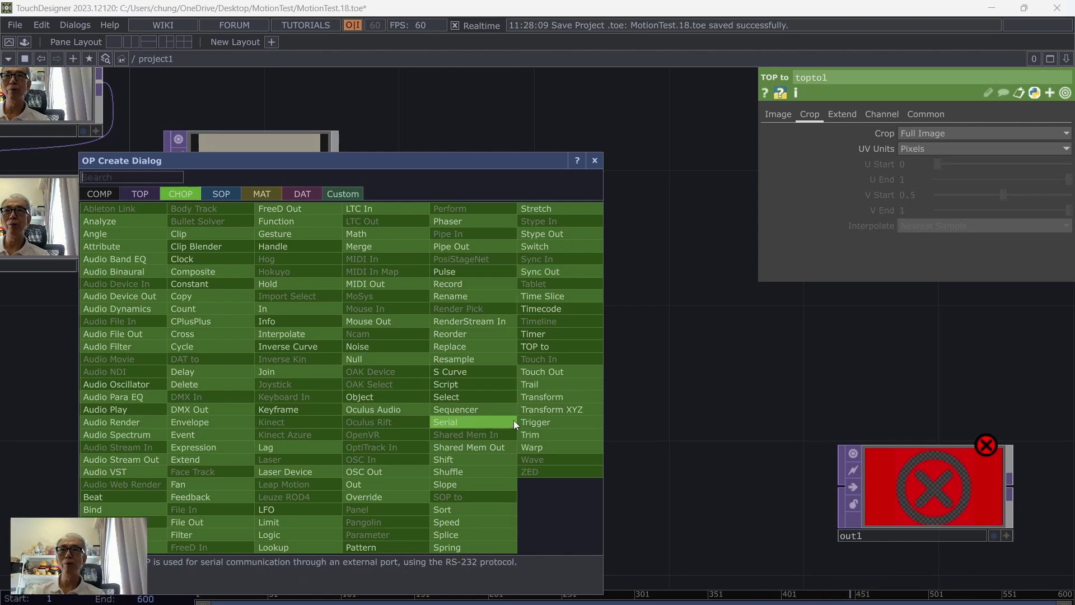
left_click(487, 485)
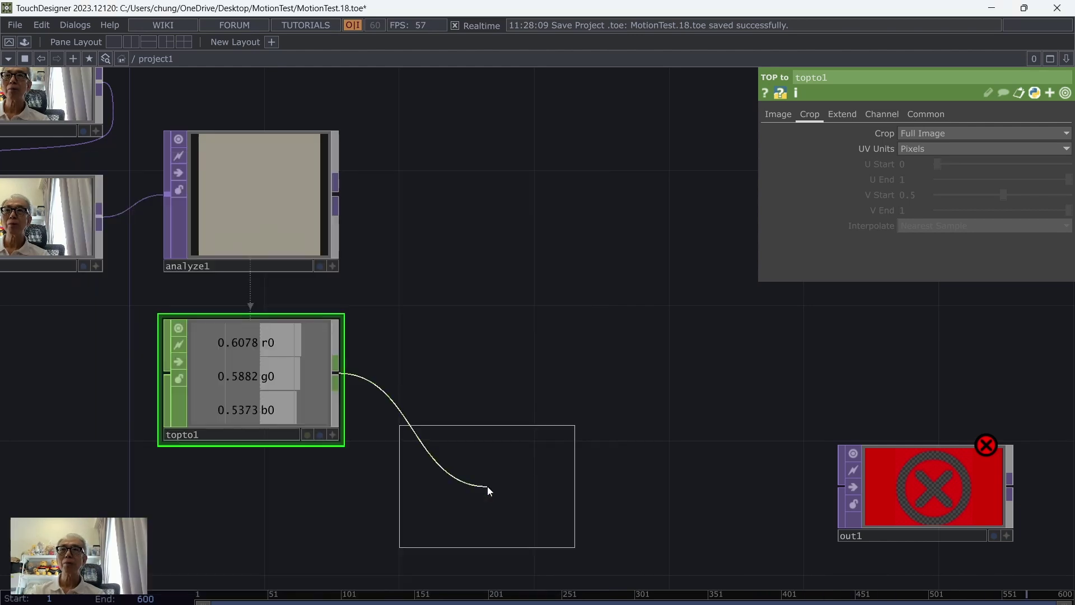
left_click(479, 380)
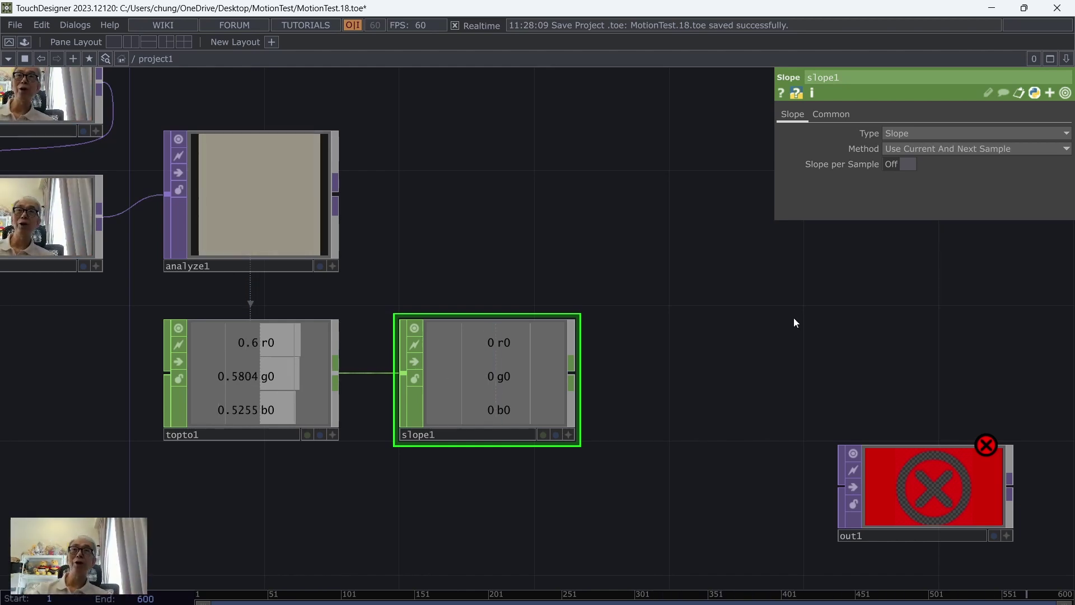
Add a Function CHOP after slope1 and set its Function to abs(x) Absolute Value.
left_click_drag(690, 416, 843, 461)
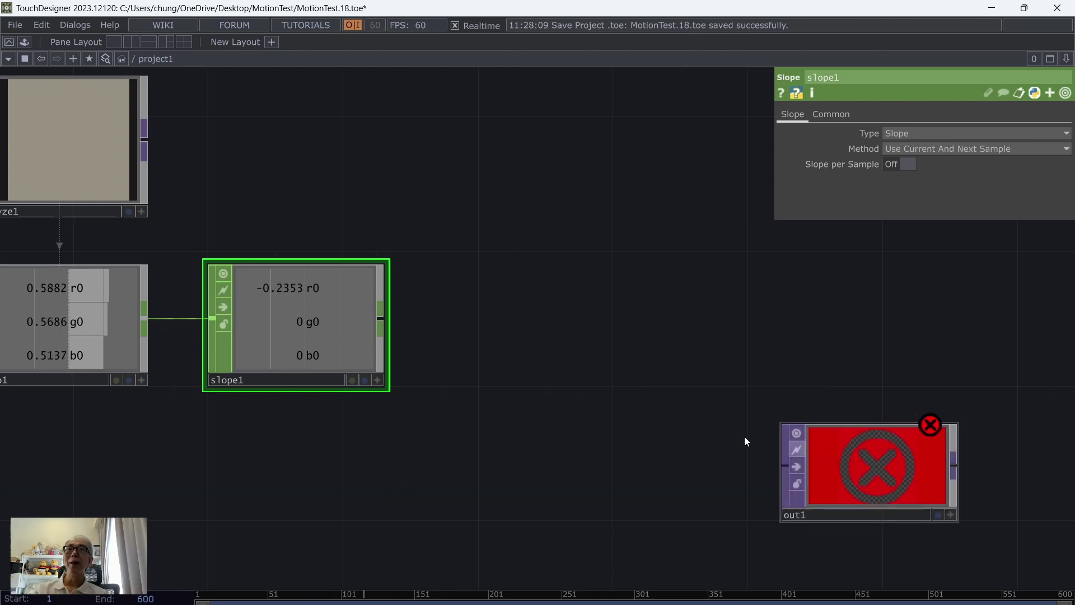
right_click(385, 320)
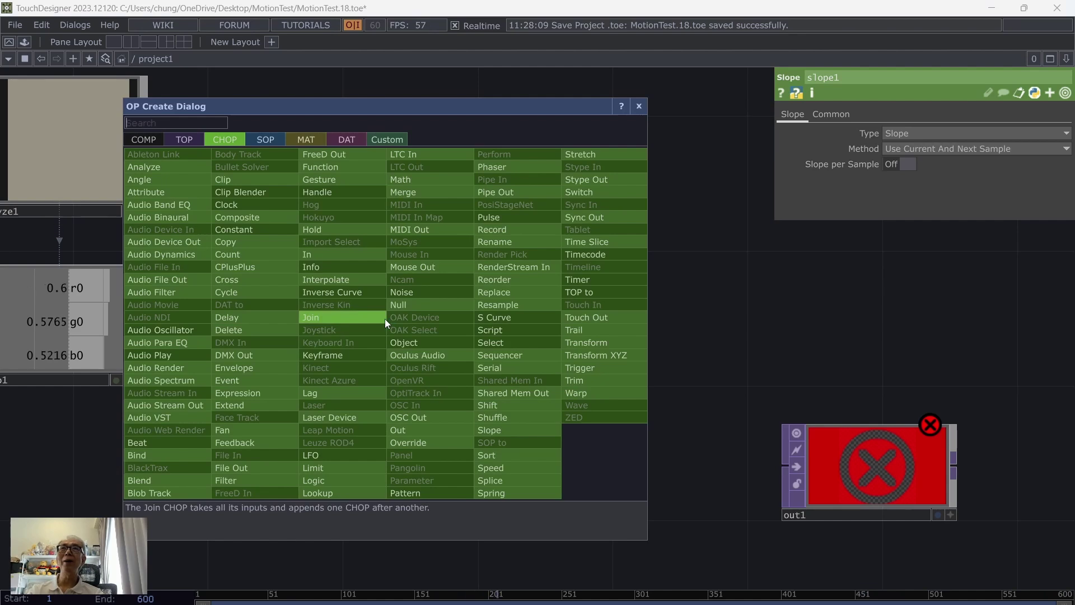
left_click(383, 166)
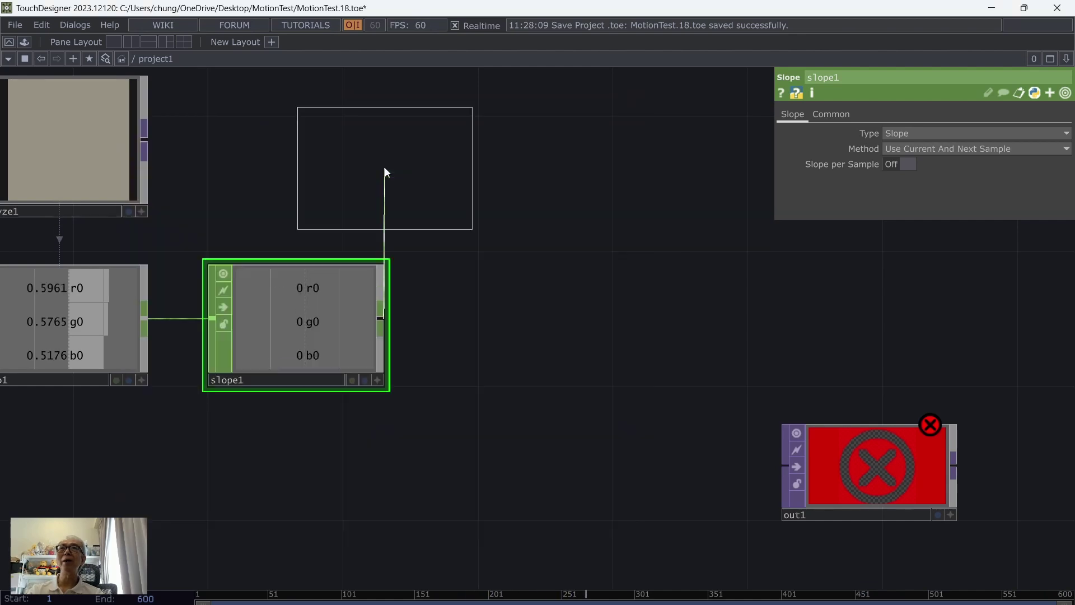
left_click(528, 326)
left_click(976, 132)
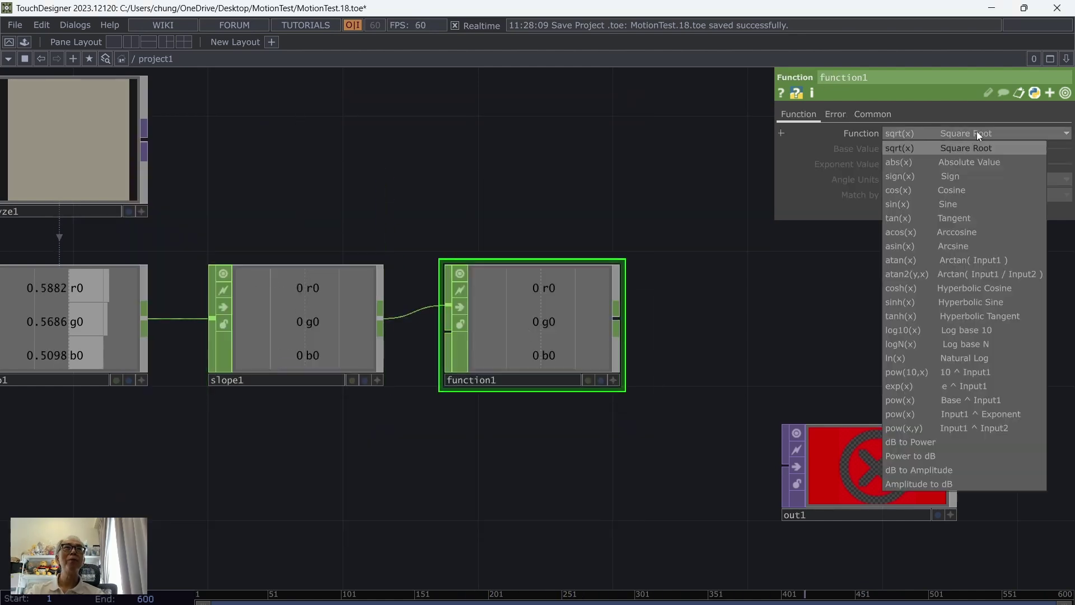
left_click(976, 160)
Move out1 farther away from function1 to free up space and save the project.
left_click_drag(767, 308, 655, 294)
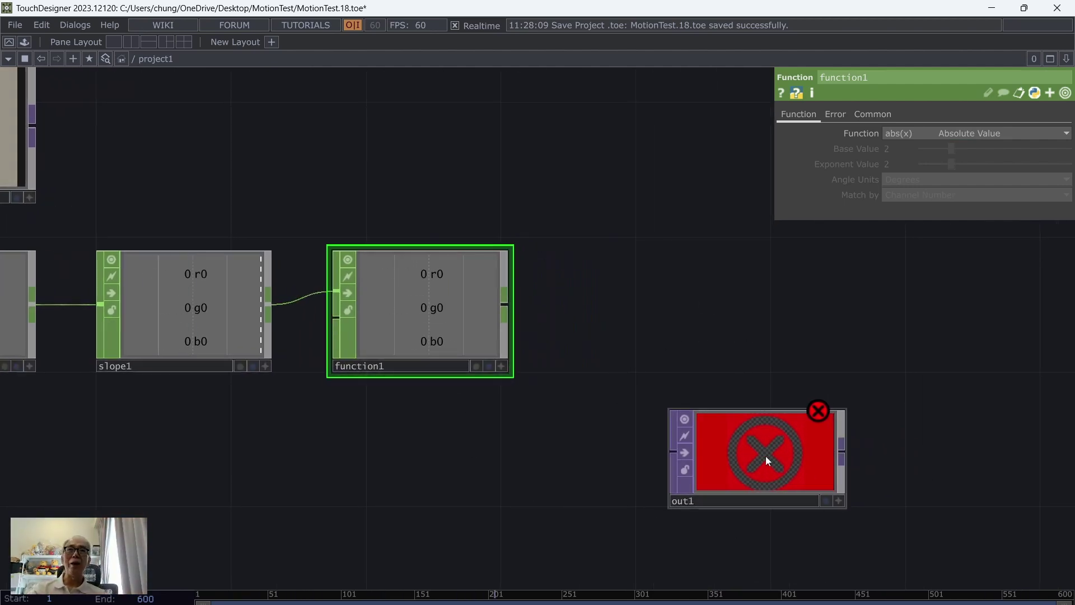
left_click_drag(760, 455, 829, 488)
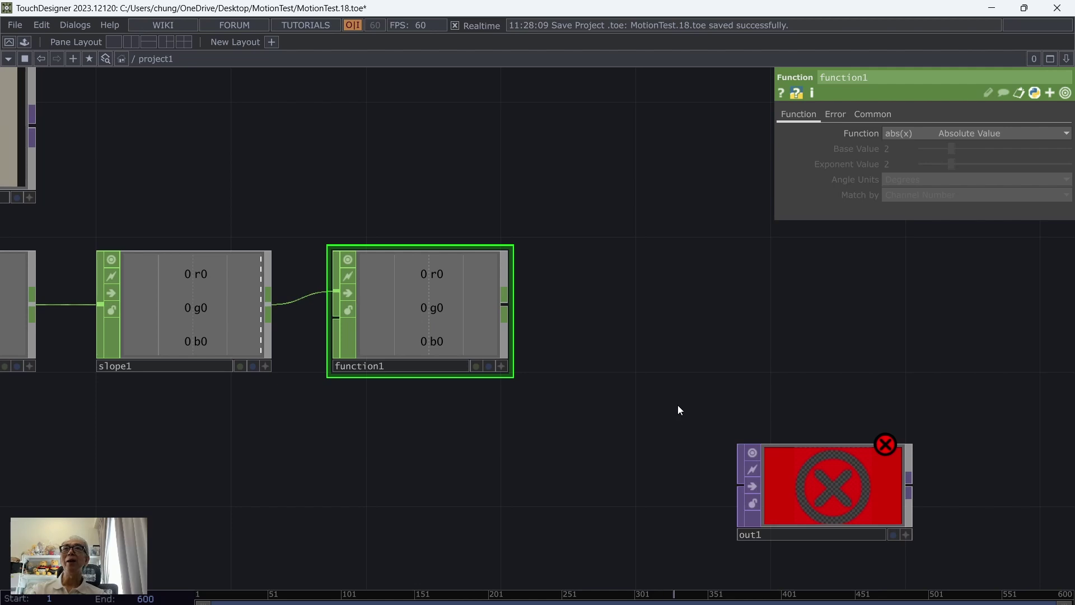
left_click_drag(677, 405, 583, 381)
left_click_drag(747, 469, 815, 502)
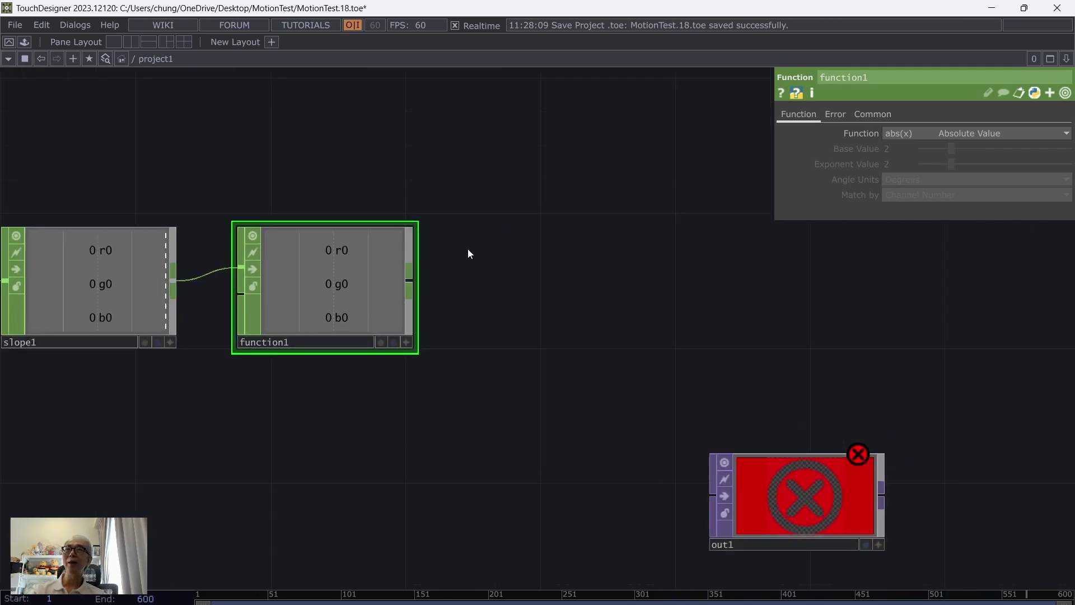
left_click_drag(596, 265, 637, 273)
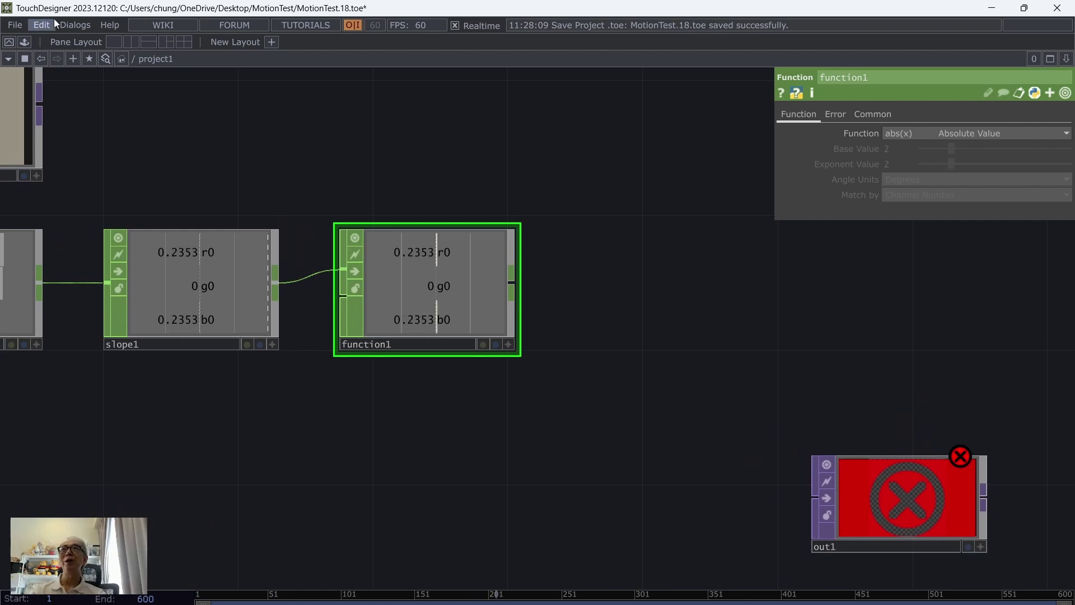
left_click(20, 25)
left_click(44, 101)
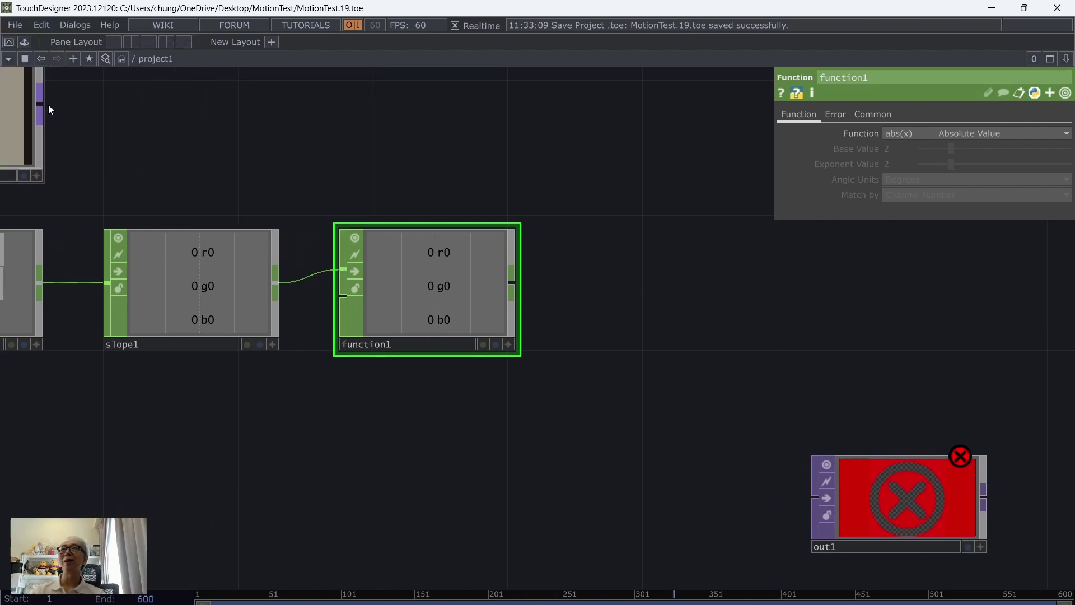
Add a Logic CHOP connected to the output of function1 and move out1 clear of it.
right_click(518, 282)
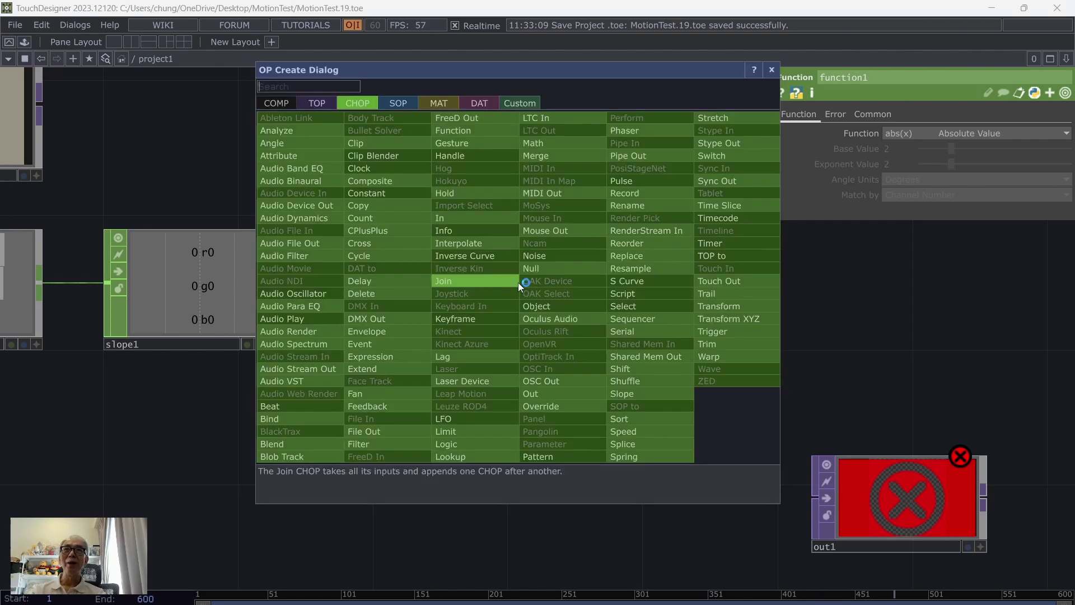
left_click(496, 445)
left_click(709, 328)
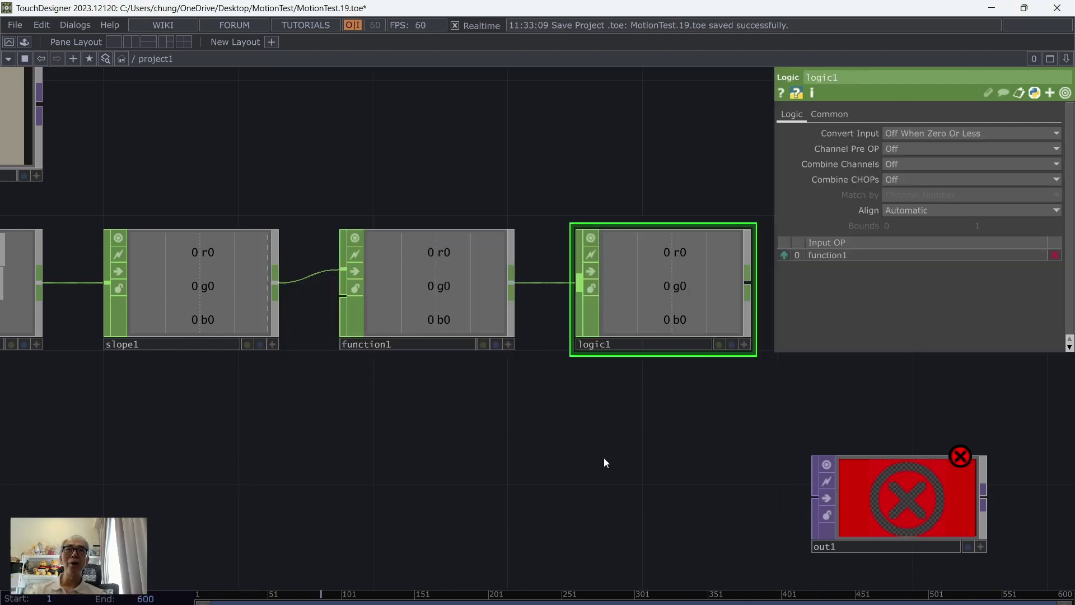
left_click_drag(605, 460, 405, 487)
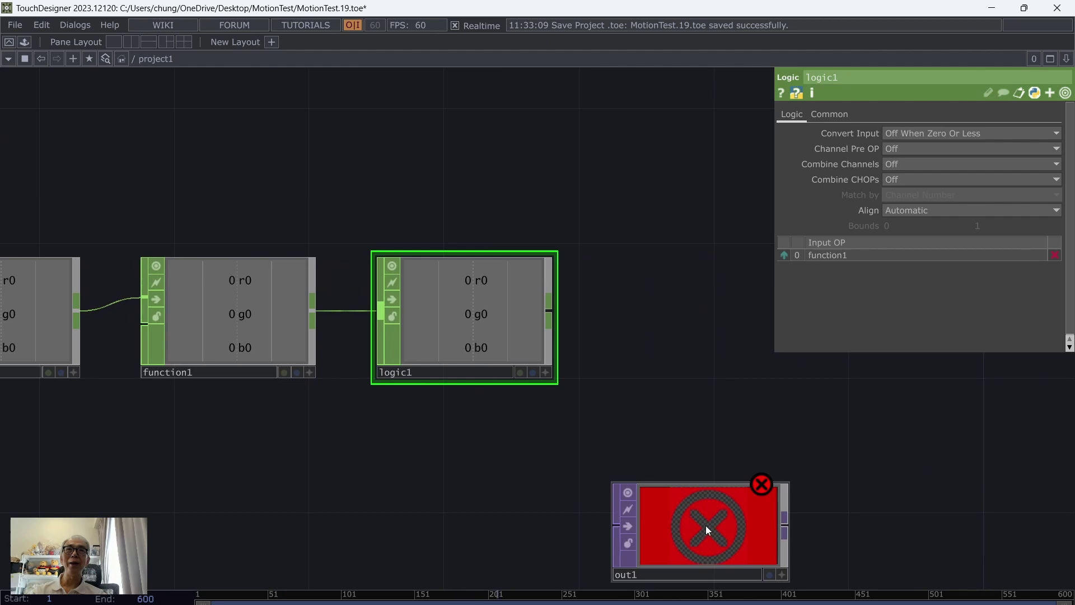
left_click_drag(707, 529, 781, 513)
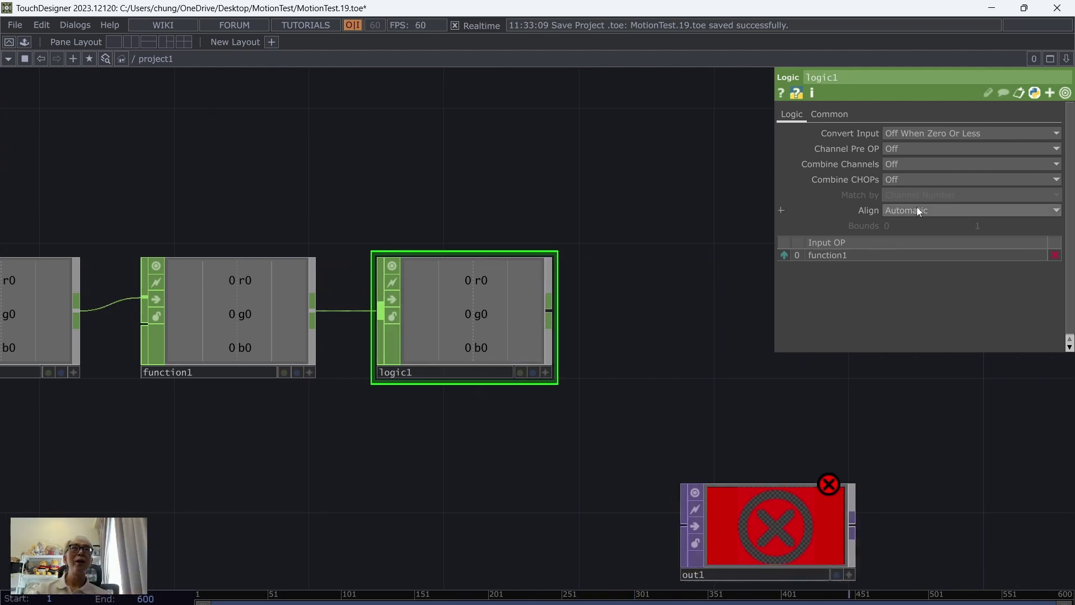
Set logic1's Convert Input to Off When Outside Bounds and shift out1 farther away.
left_click(946, 134)
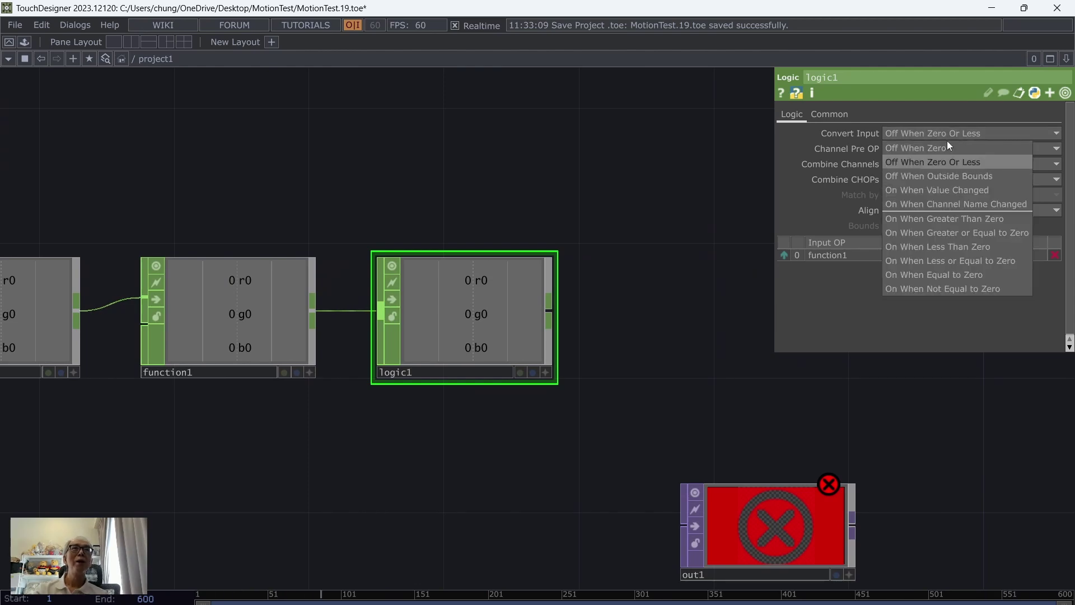
left_click(926, 176)
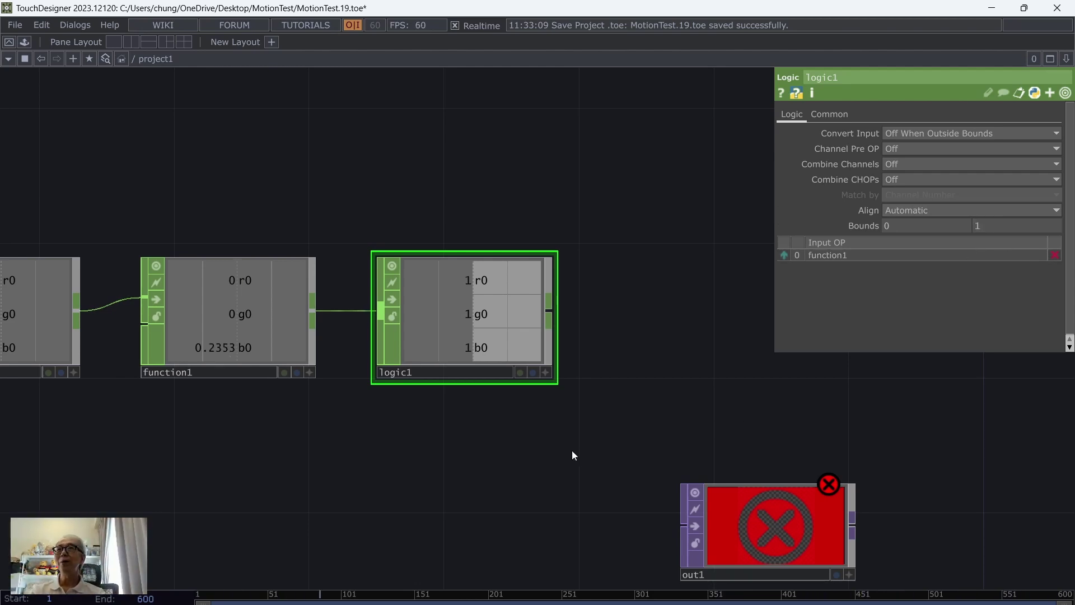
left_click_drag(572, 450, 491, 448)
left_click_drag(688, 531, 861, 503)
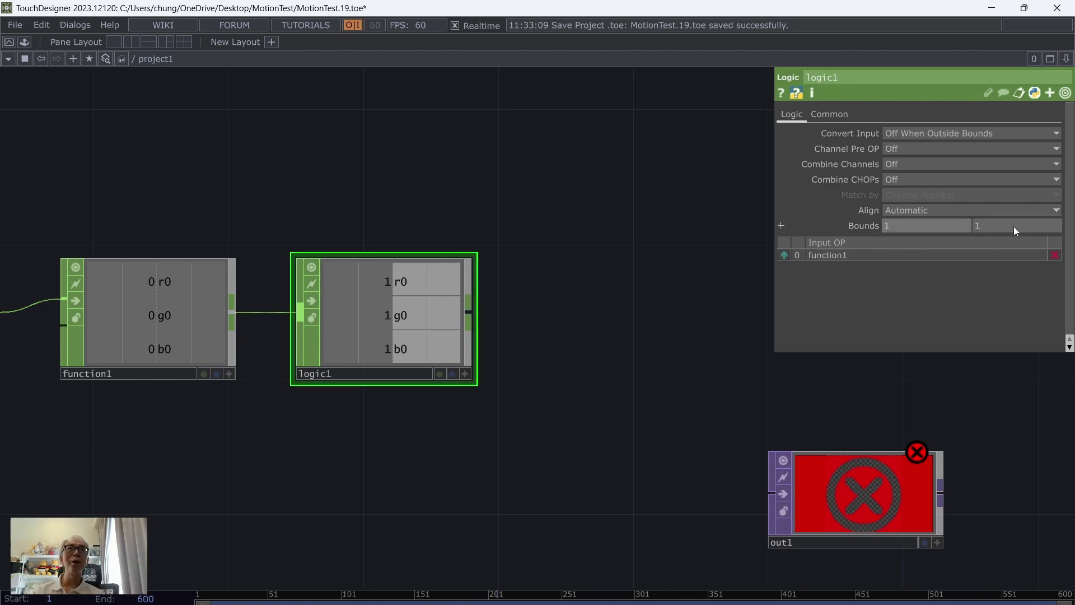
Set logic1's Bounds to 2 and 999 and save the project.
left_click_drag(951, 225, 989, 225)
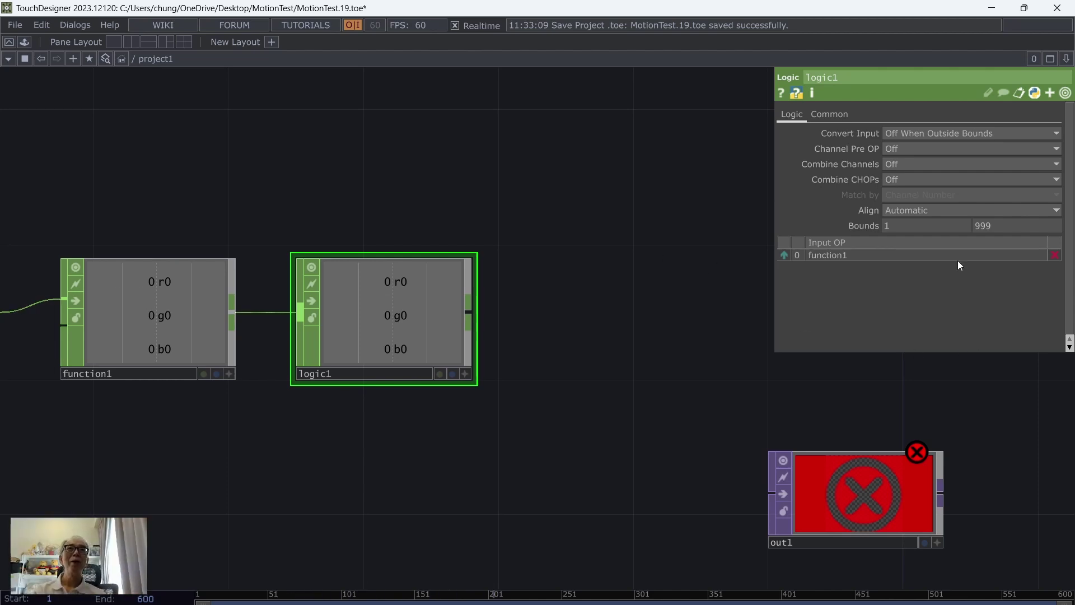
left_click(898, 225)
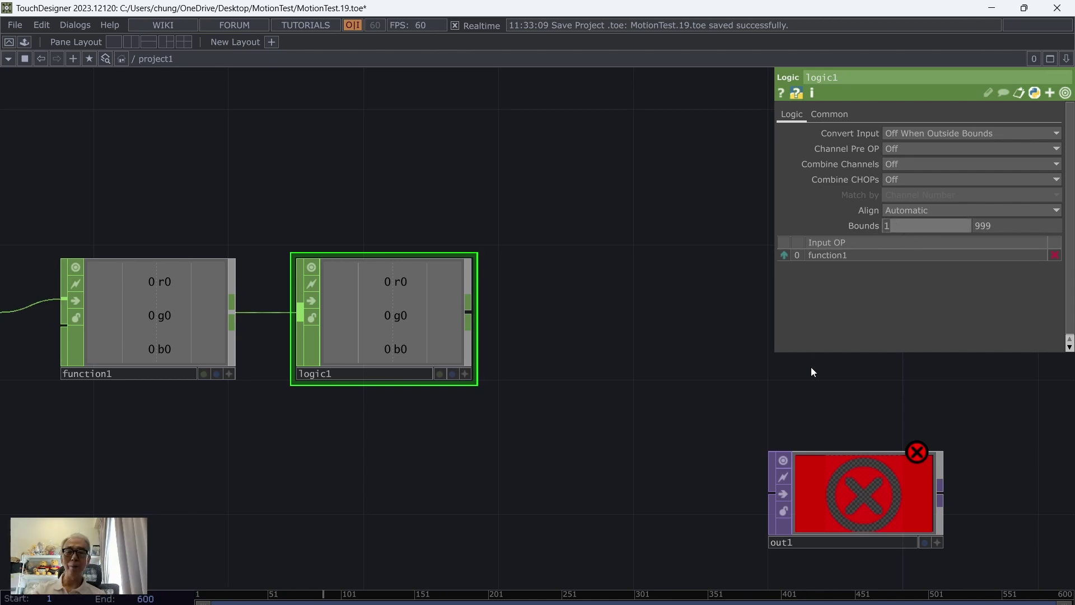
type("2")
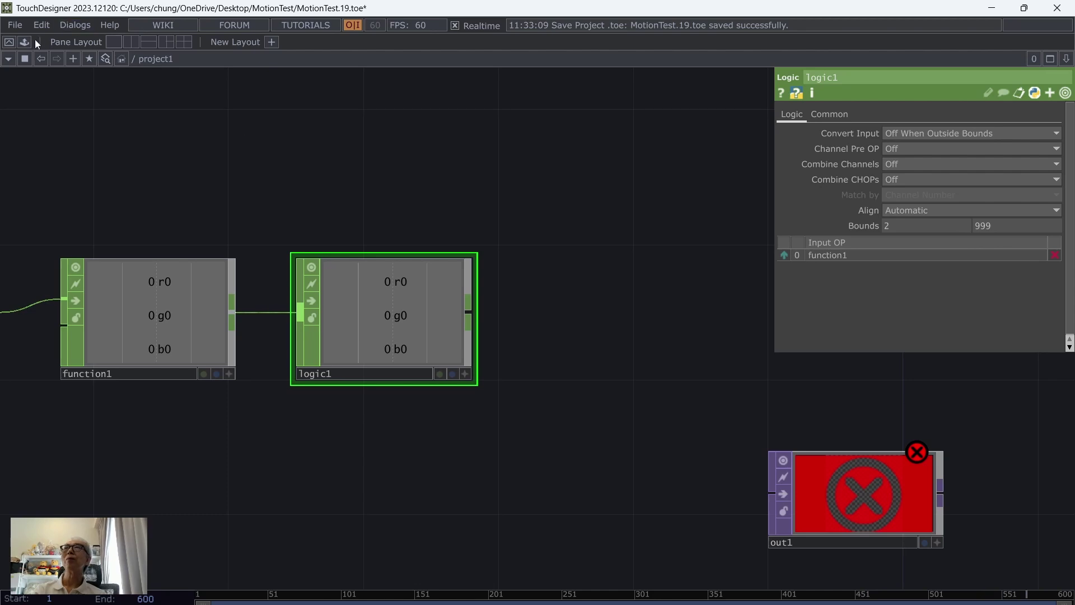
left_click(15, 25)
left_click(25, 99)
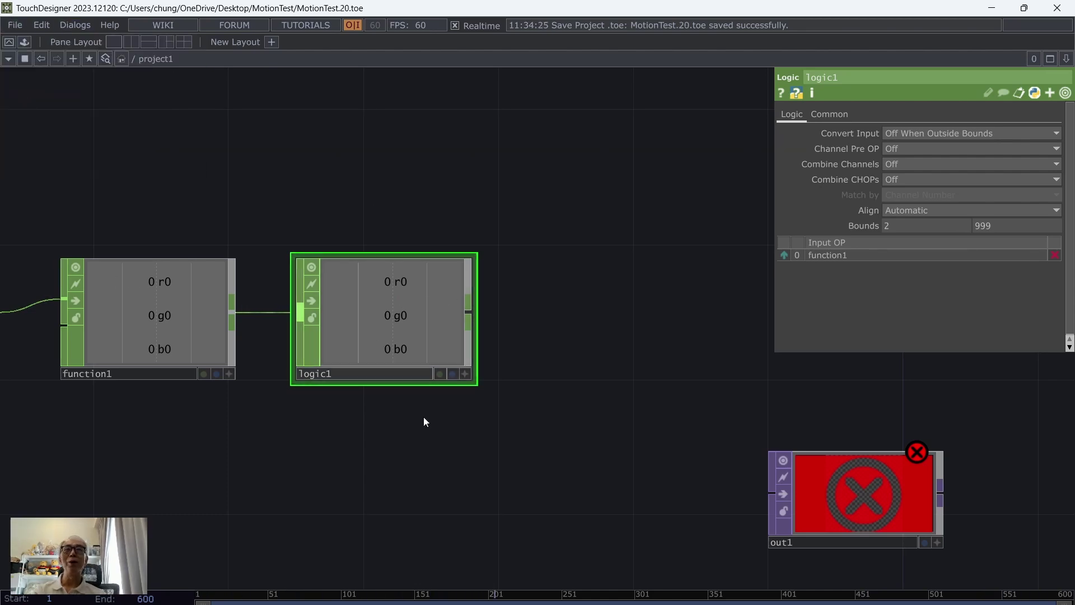
Set logic1's Combine Channels to Or and save the project.
left_click_drag(593, 410, 542, 418)
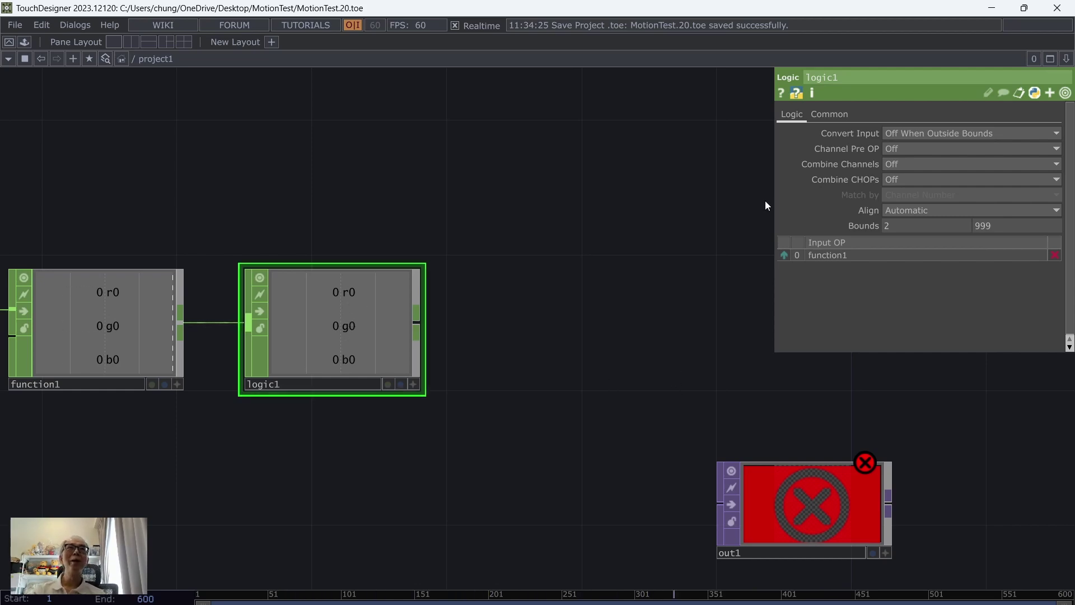
left_click(894, 164)
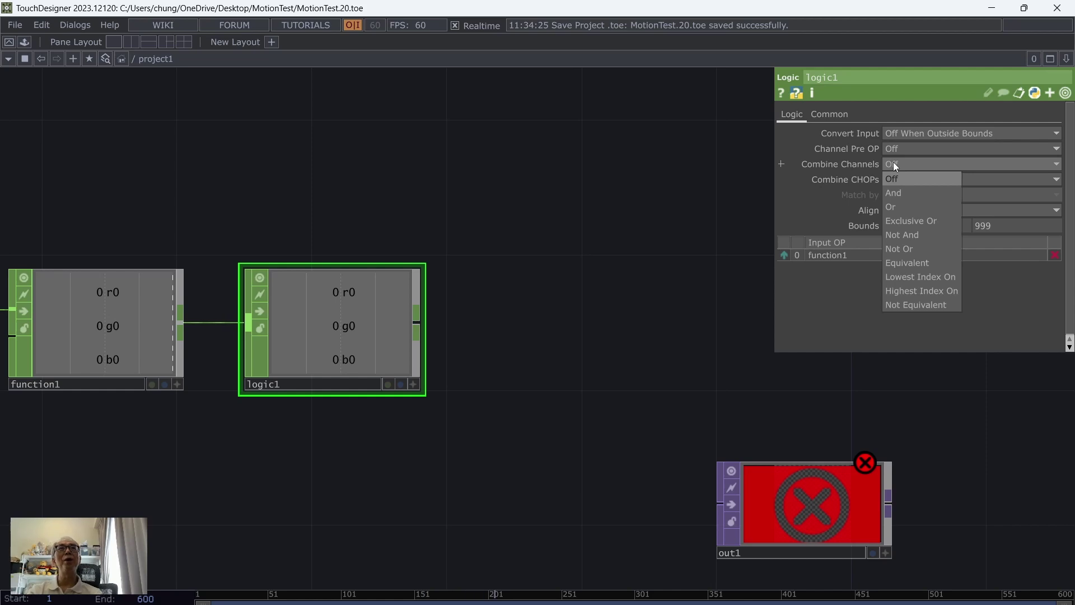
left_click(904, 210)
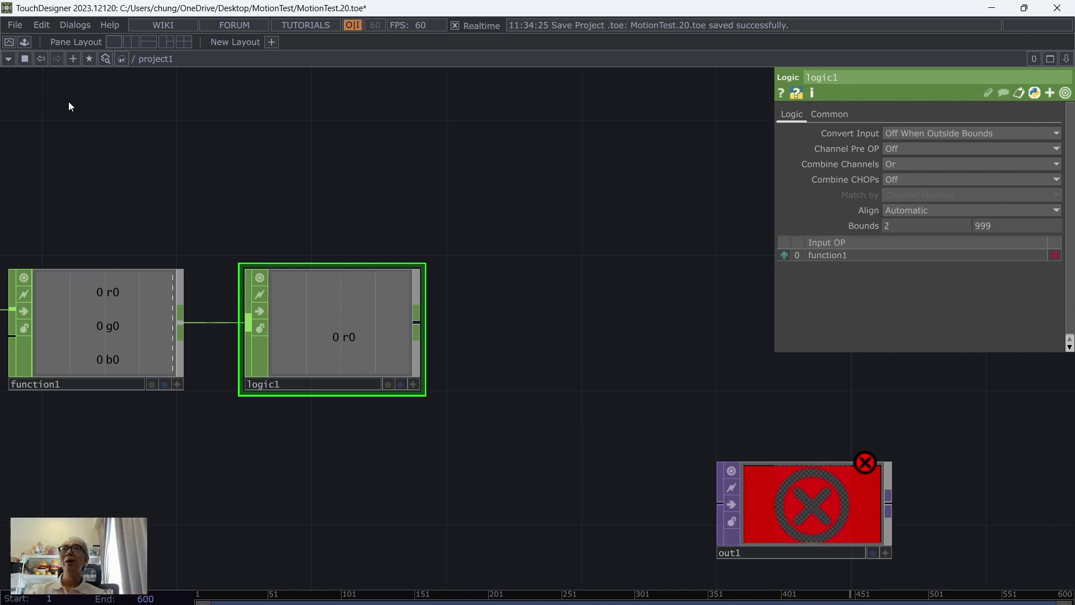
left_click(28, 25)
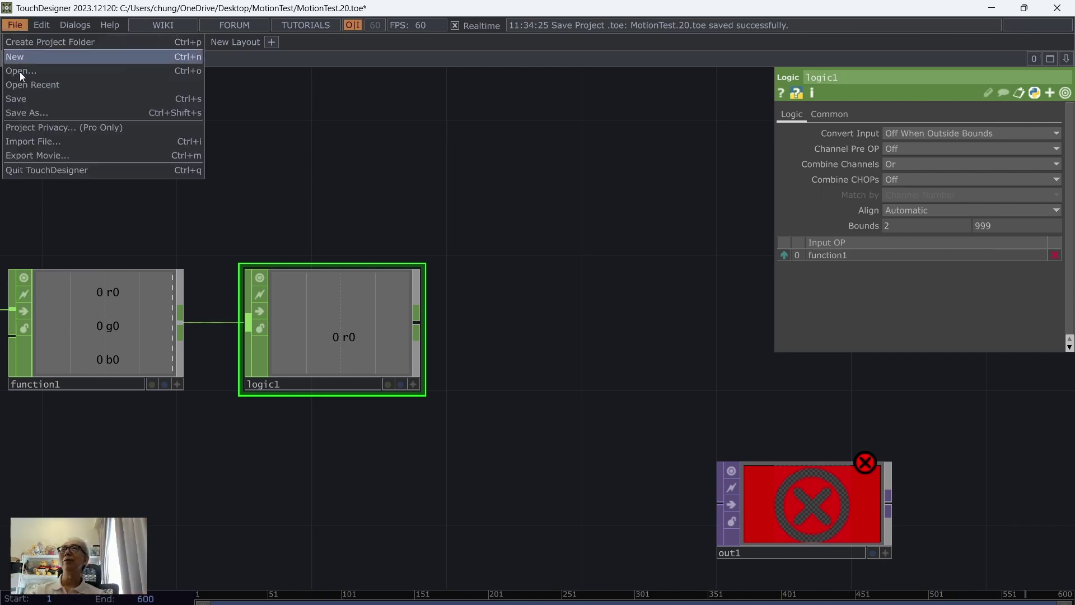
left_click(32, 99)
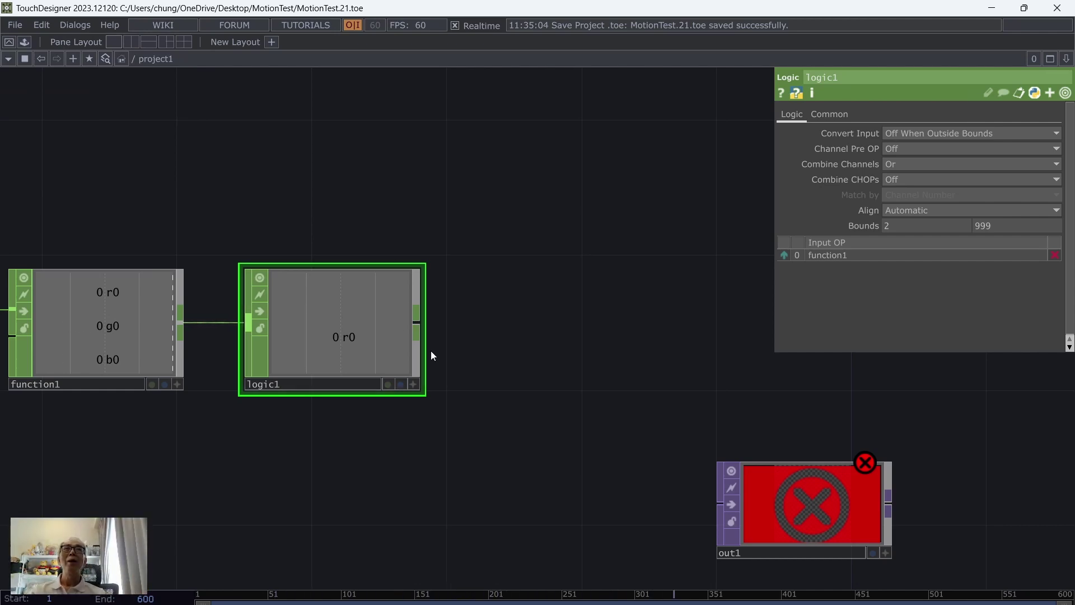
Move out1 farther from logic1 to make room for more nodes, and save the project.
left_click_drag(825, 519, 900, 518)
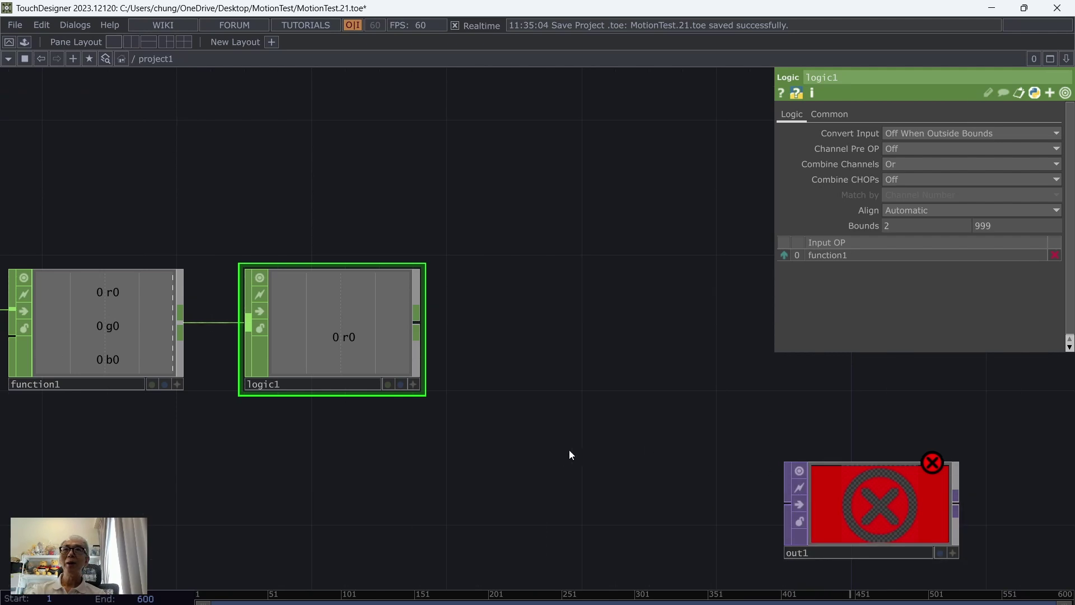
left_click_drag(568, 451, 486, 346)
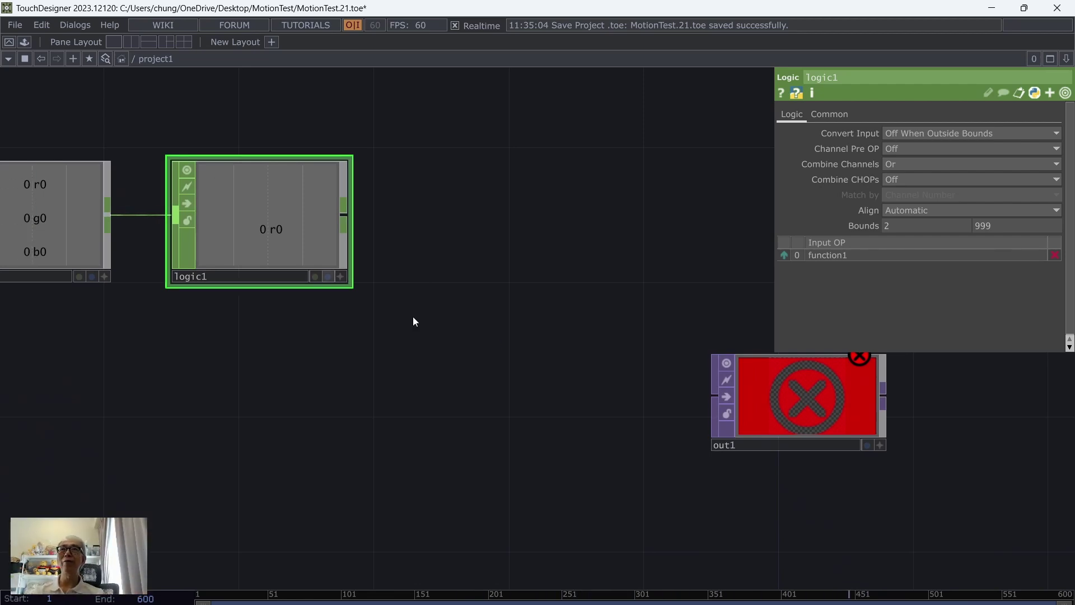
left_click_drag(492, 331, 407, 395)
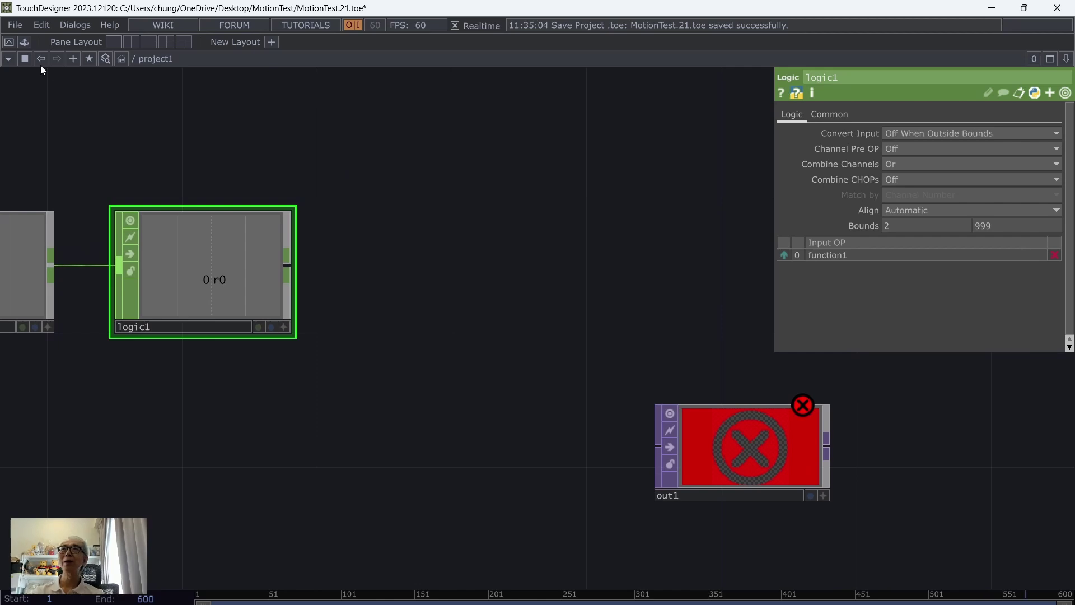
left_click(18, 26)
left_click(19, 99)
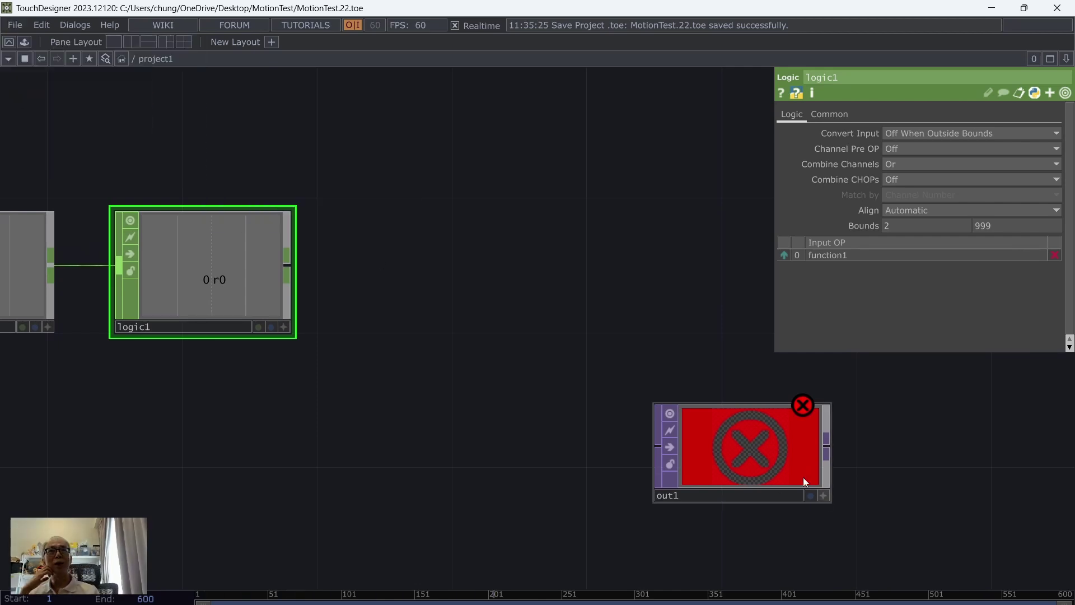
left_click_drag(802, 477, 874, 486)
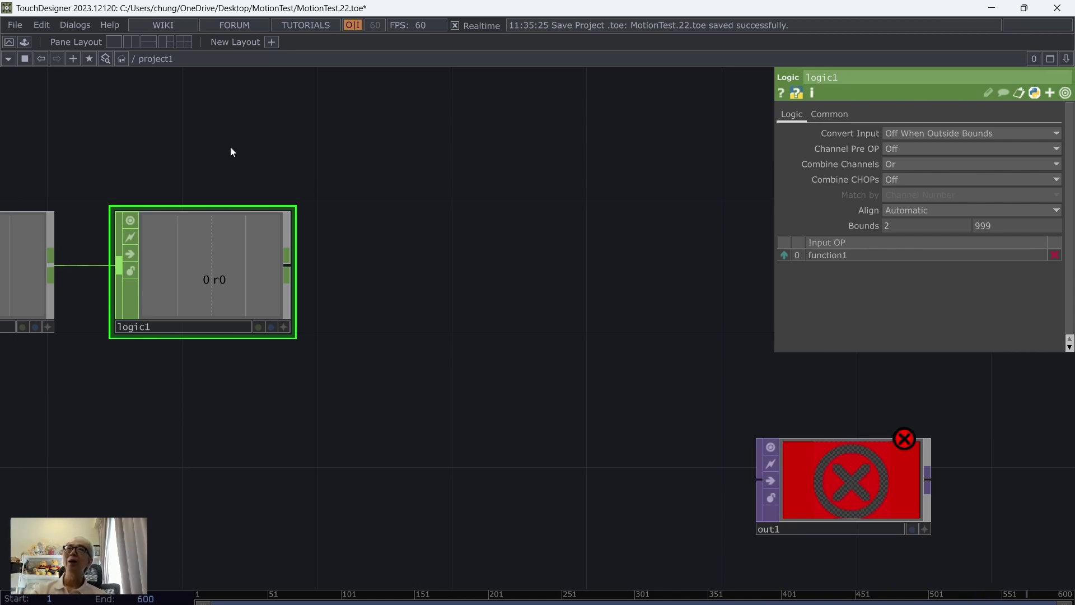
left_click_drag(230, 146, 176, 172)
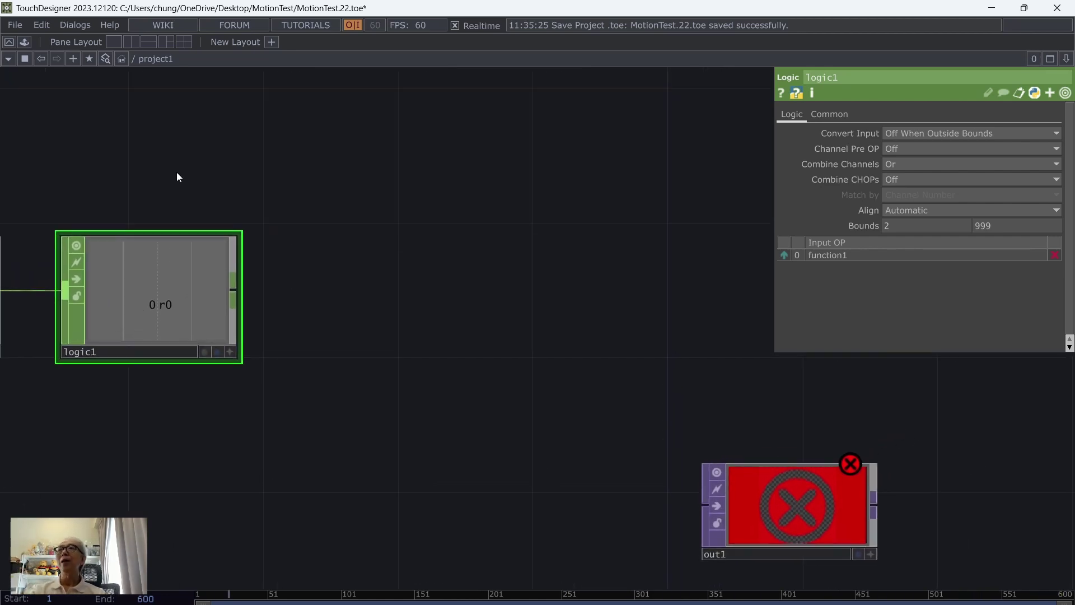
right_click(233, 296)
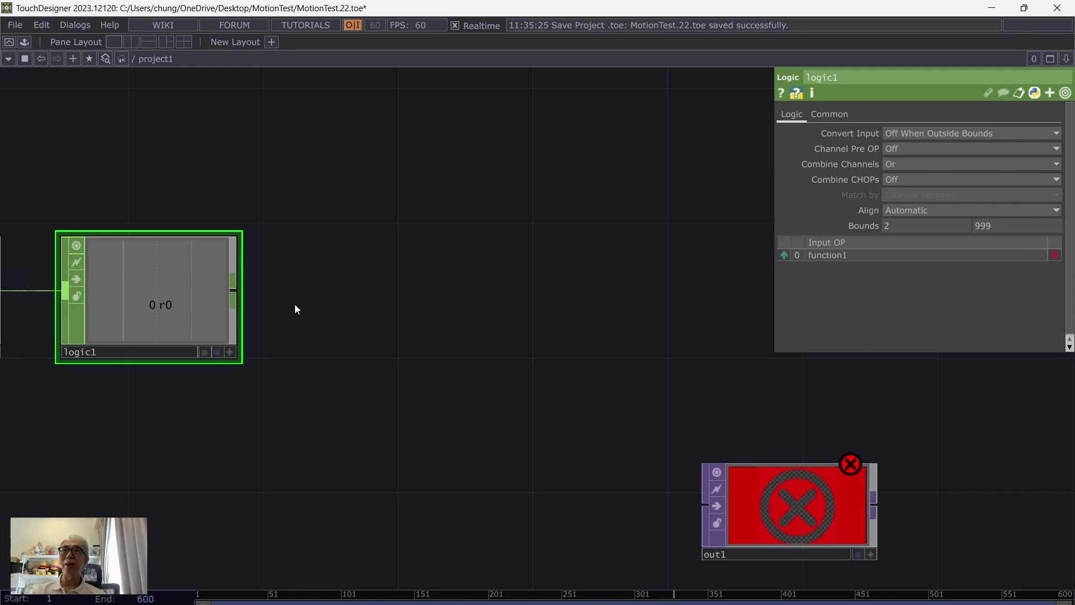
key("Tab")
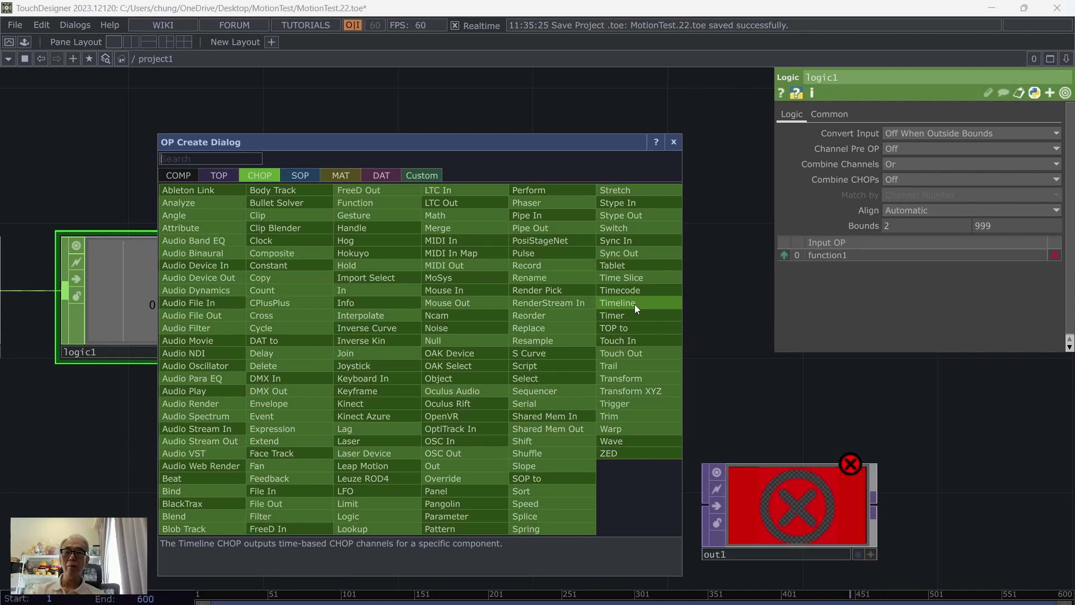
type("t")
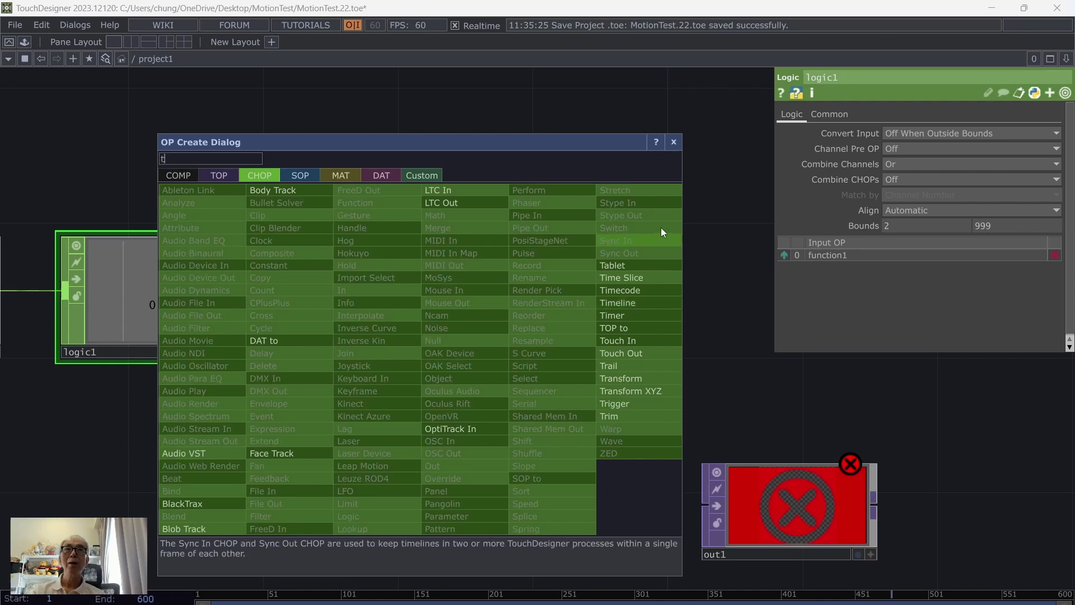
left_click(642, 399)
left_click(643, 398)
key("Delete")
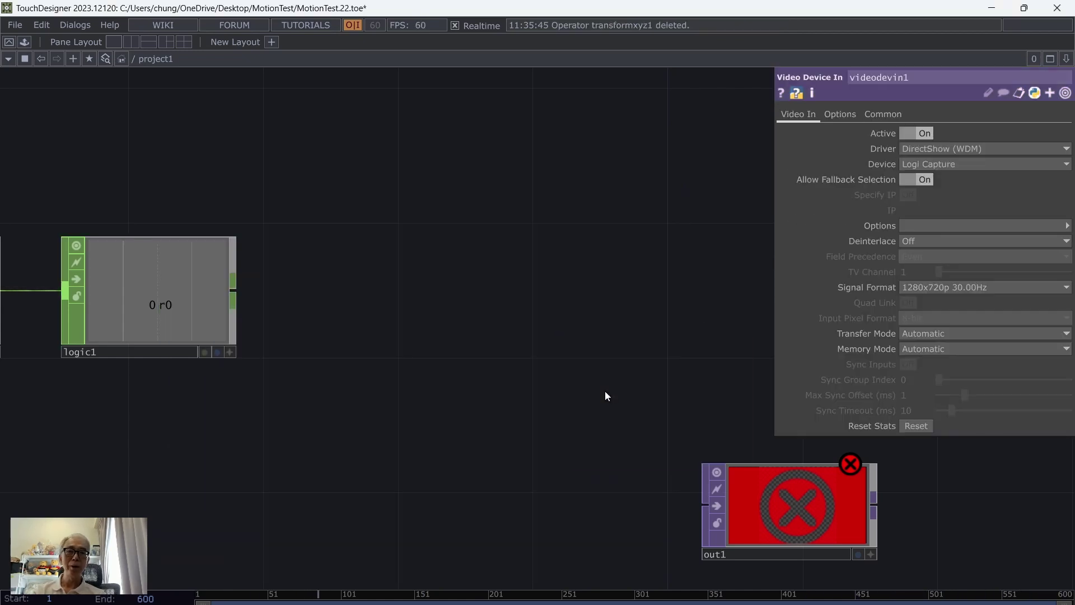
Add a Trigger CHOP beside logic1 and connect logic1's output to its input.
key("Tab")
left_click(824, 440)
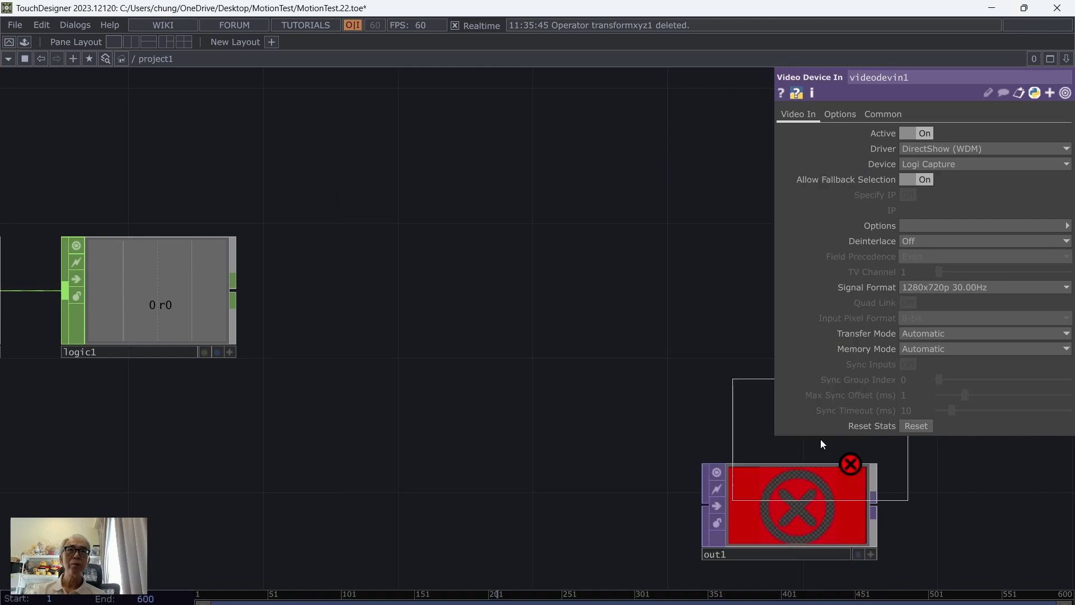
left_click(369, 283)
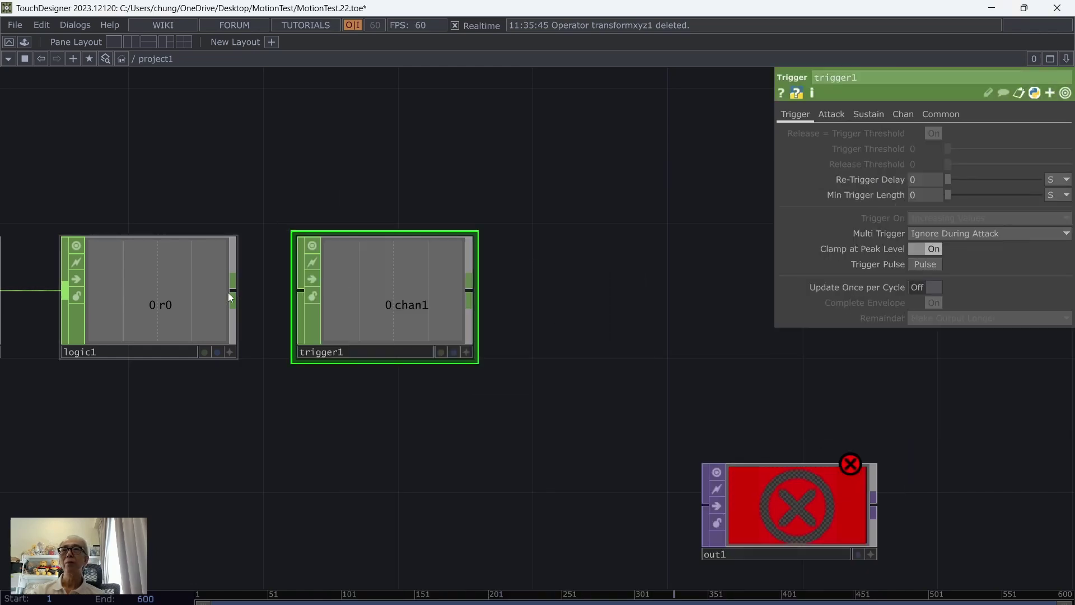
left_click_drag(233, 291, 301, 290)
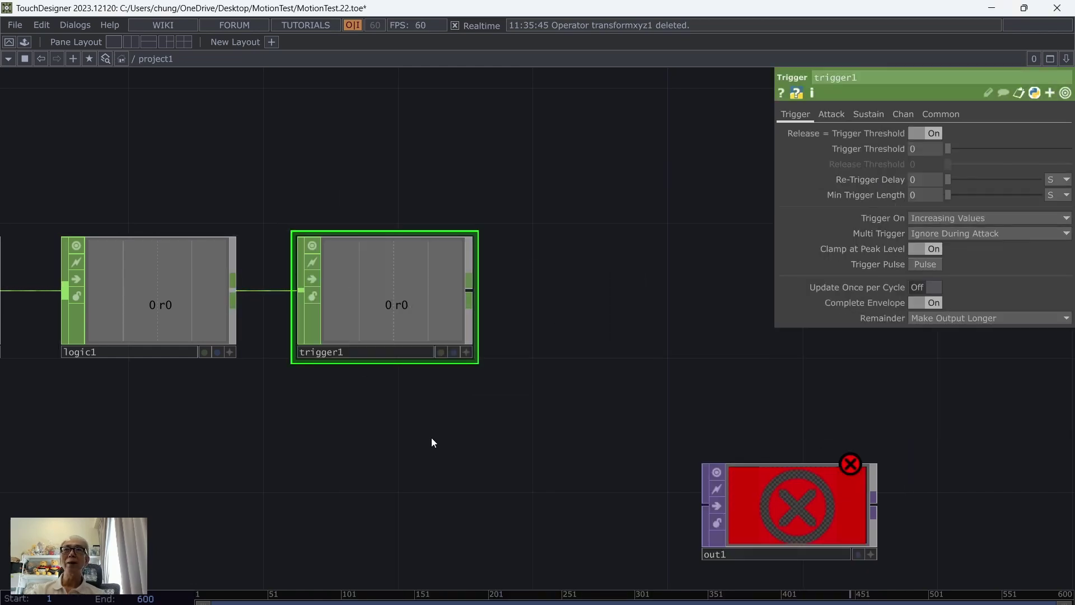
Move out1 farther away and append a Logic CHOP to trigger1's output.
left_click_drag(797, 520, 898, 485)
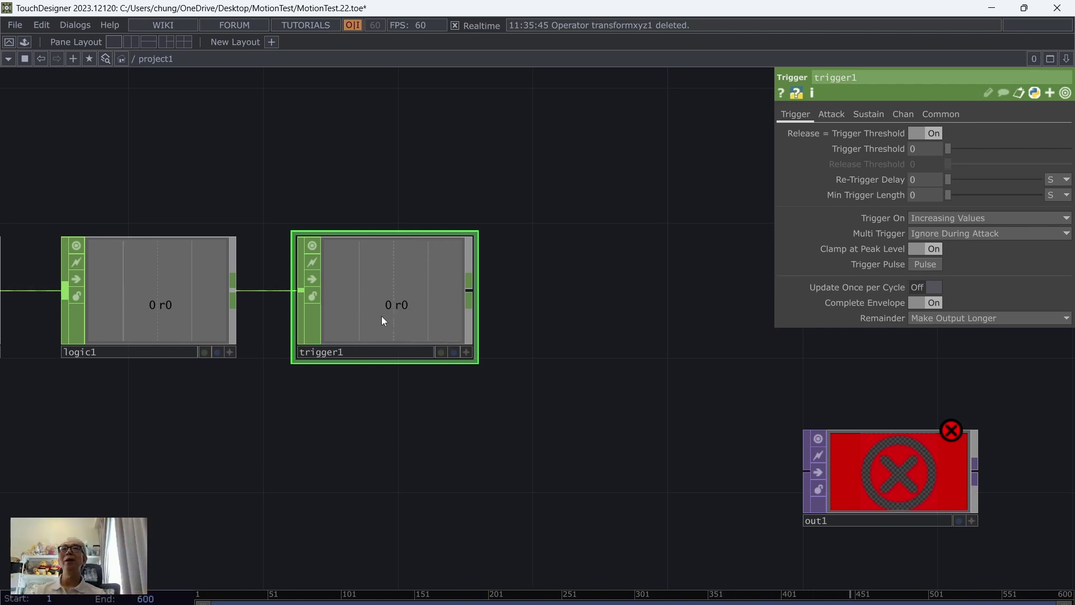
left_click_drag(683, 448, 535, 450)
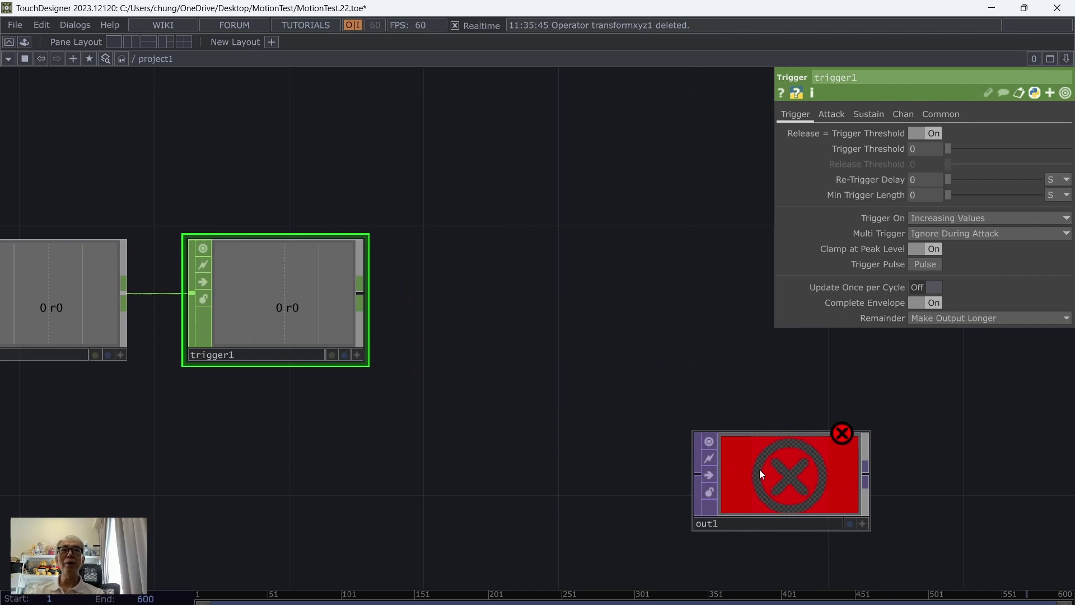
left_click_drag(759, 470, 826, 469)
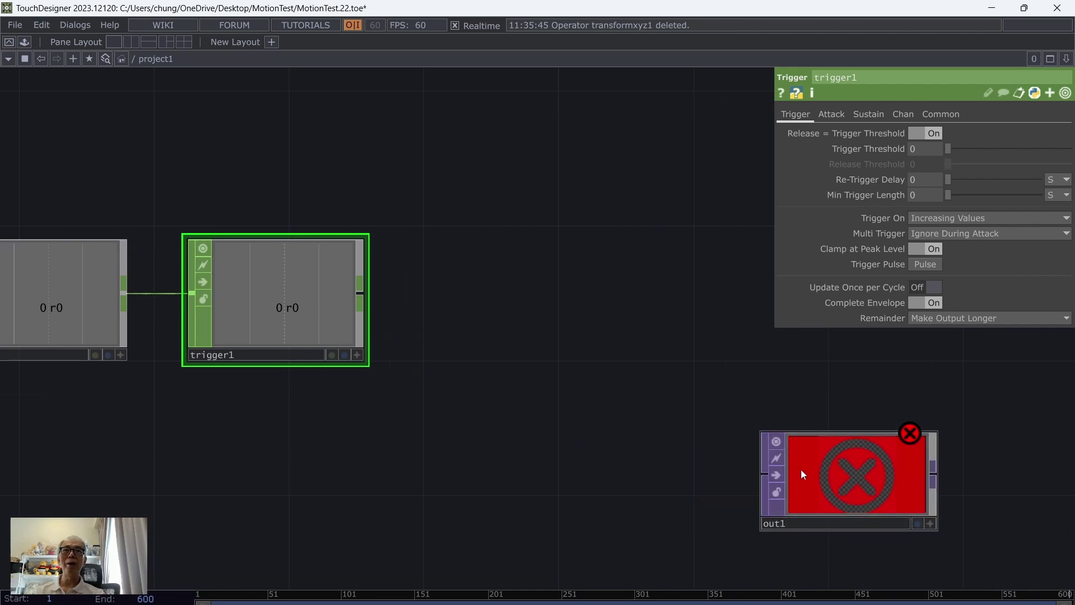
right_click(361, 293)
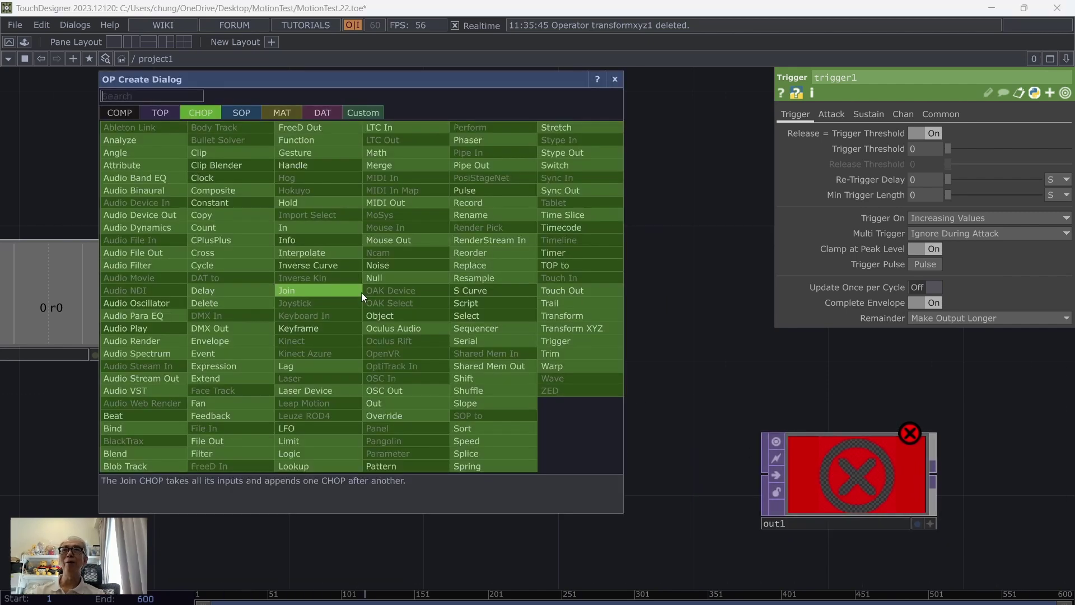
left_click(338, 452)
left_click(502, 303)
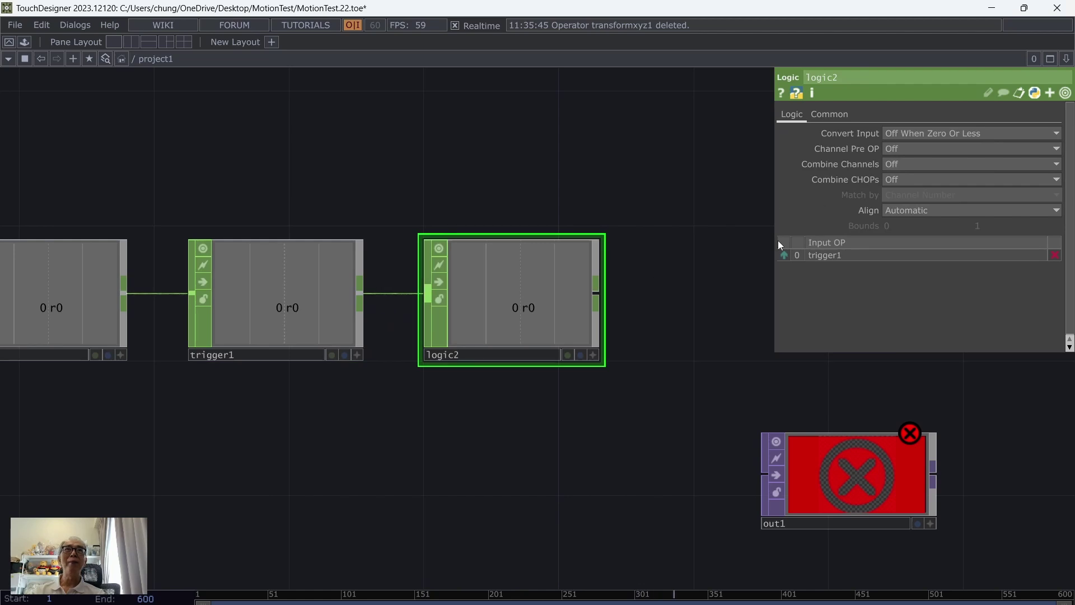
Set logic2's Channel Pre OP to Rising Edge and save the project.
left_click(909, 150)
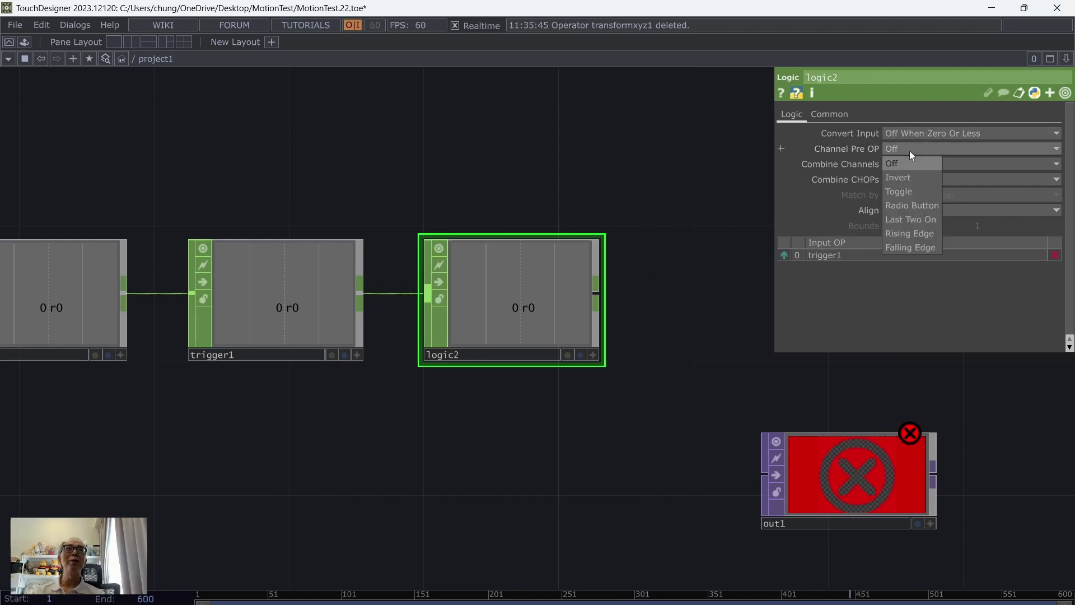
left_click(910, 233)
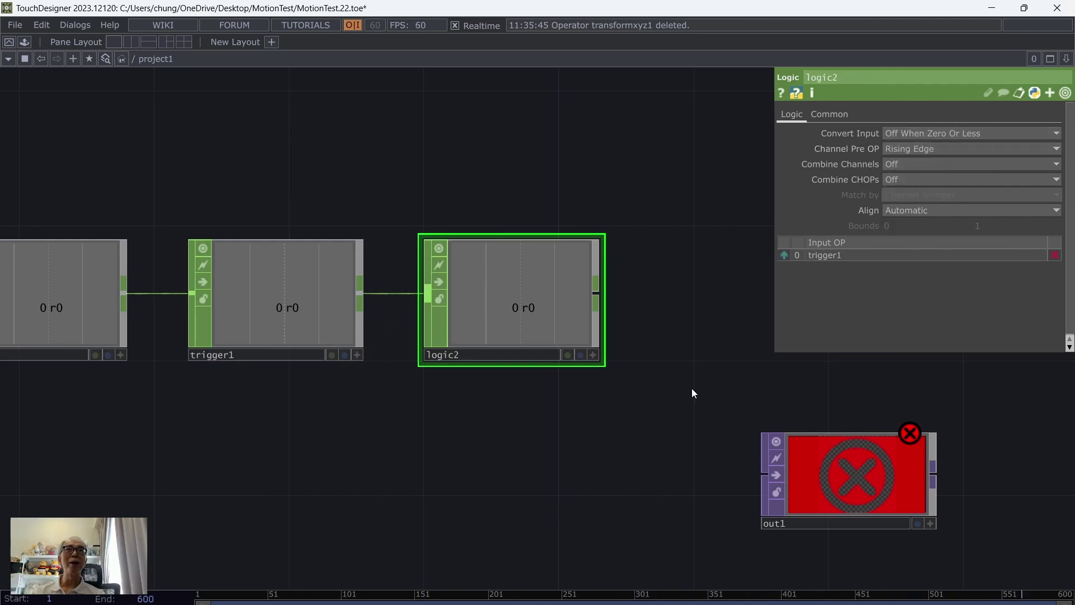
left_click(15, 25)
left_click(18, 98)
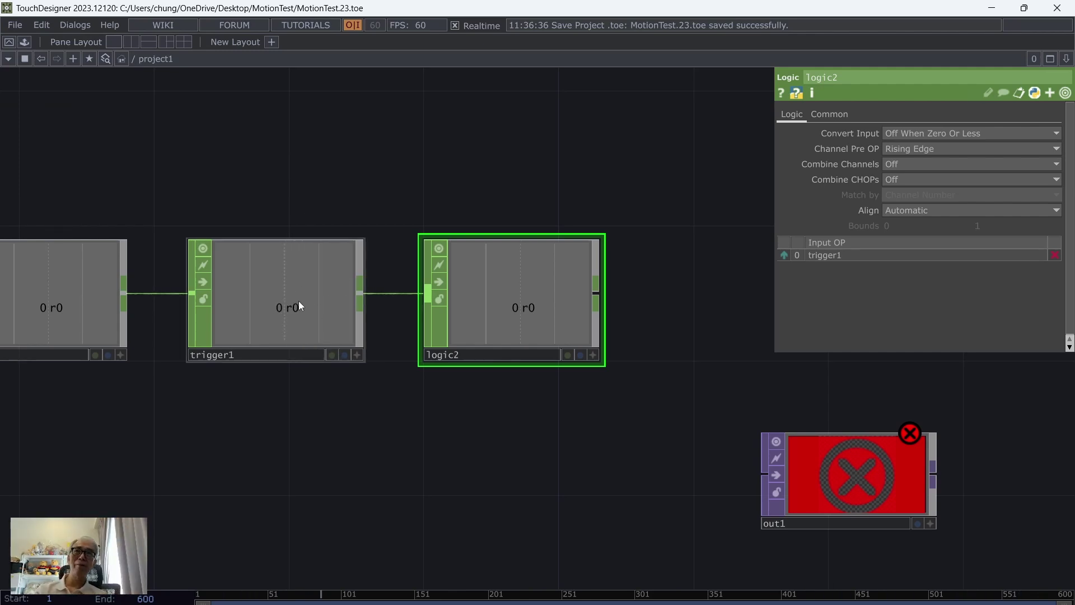
Save the project again and move out1 farther from logic2 to make room for another node.
left_click_drag(519, 434, 400, 473)
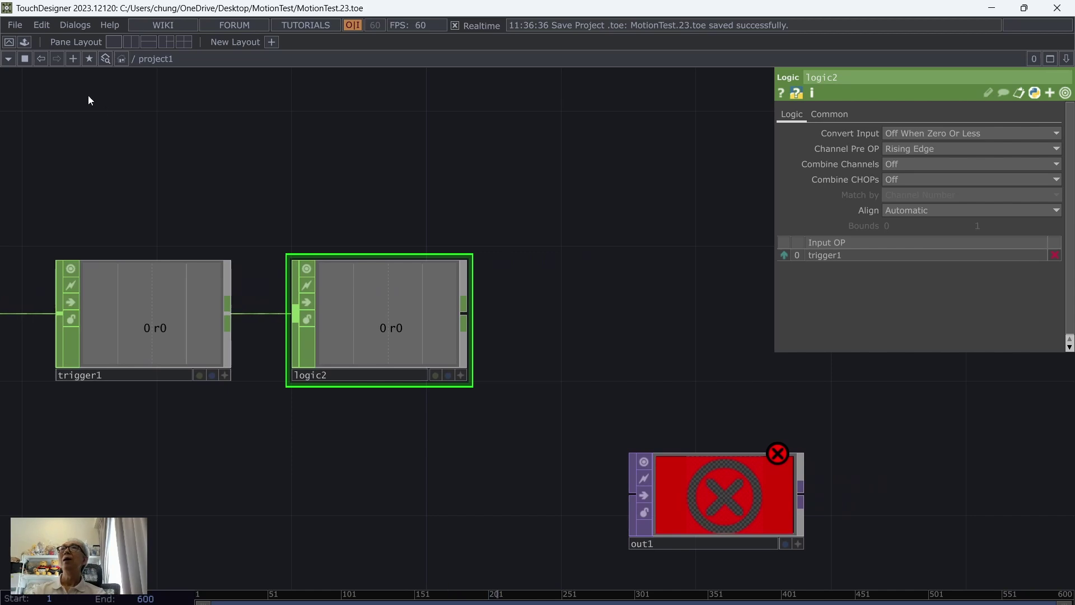
left_click(17, 25)
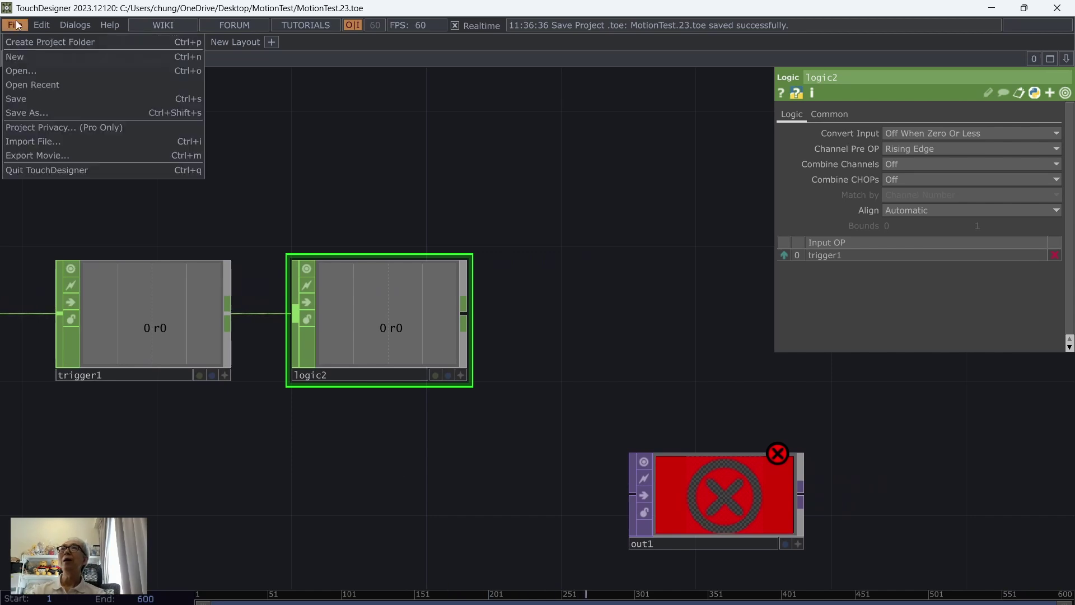
left_click(28, 100)
left_click_drag(731, 505, 846, 482)
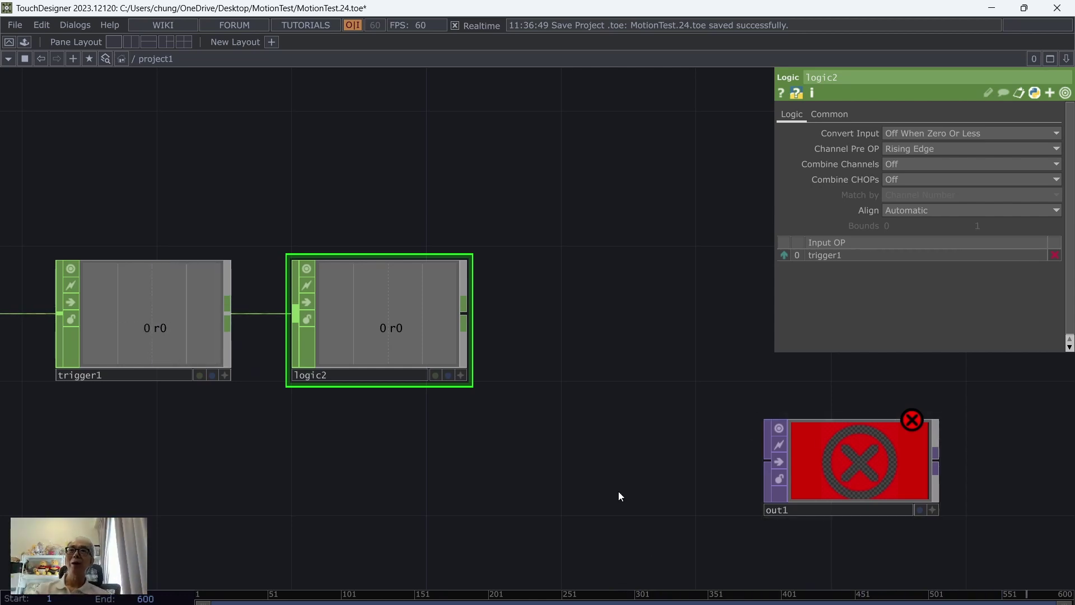
left_click_drag(618, 496, 475, 496)
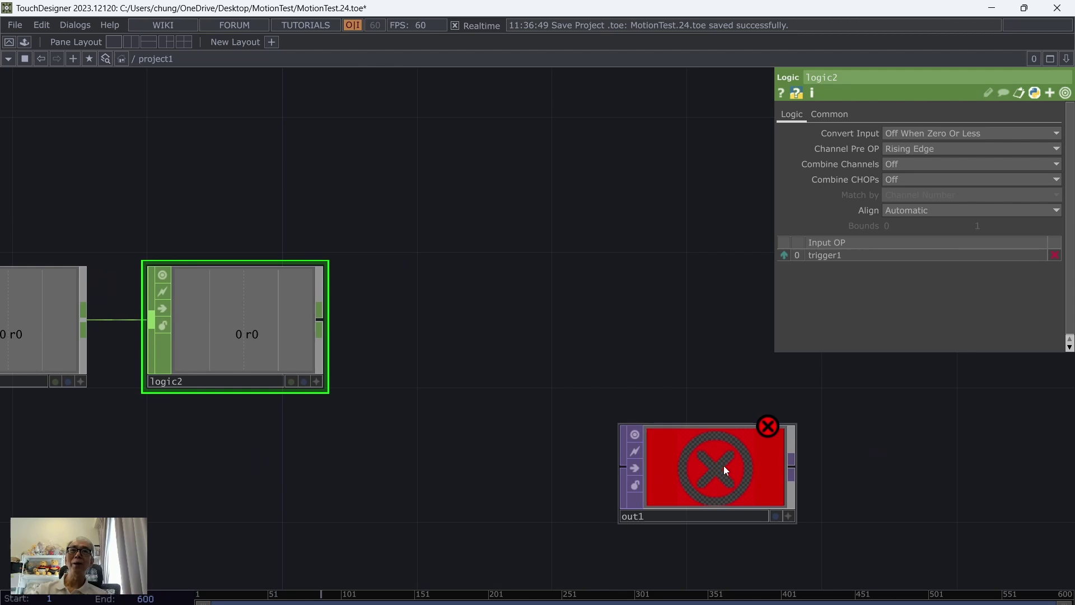
left_click_drag(725, 470, 826, 473)
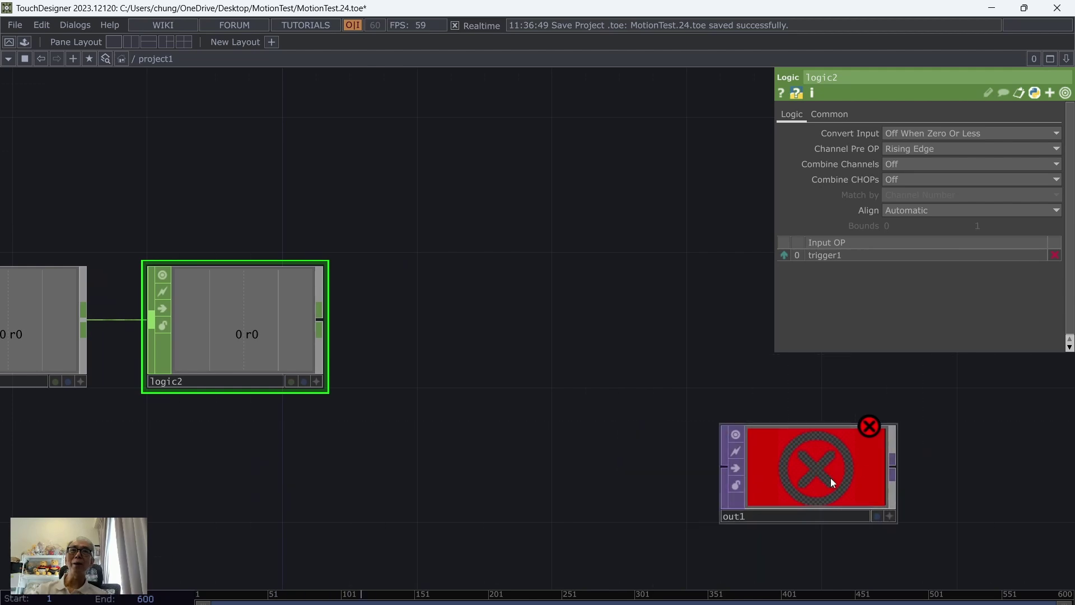
Append another Logic CHOP to logic2's output.
right_click(320, 319)
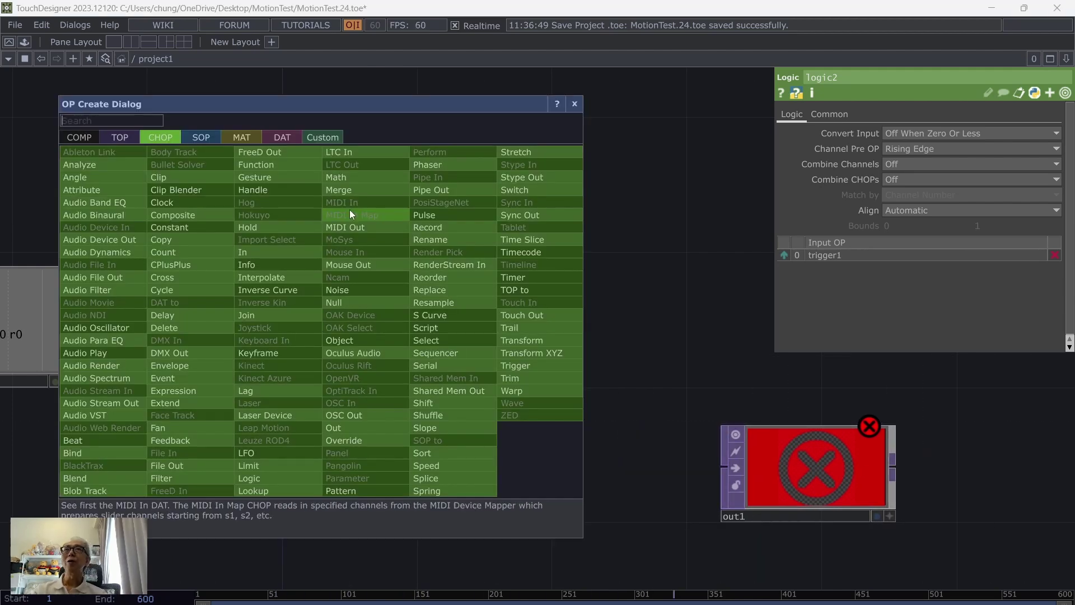
key("Escape")
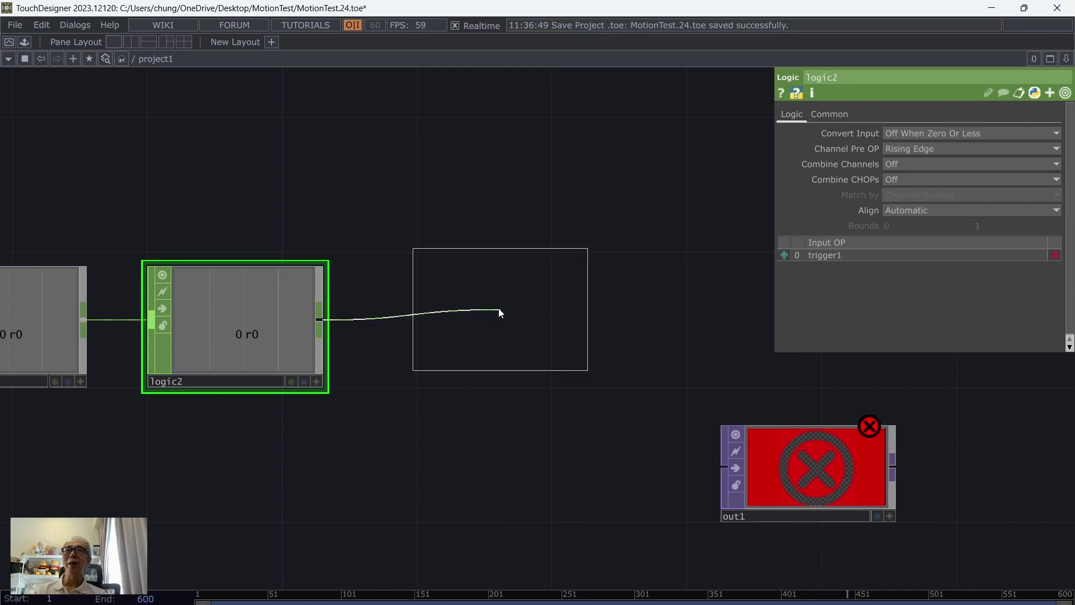
left_click(474, 323)
Set logic3's Channel Pre OP to Toggle and save the project.
left_click(889, 149)
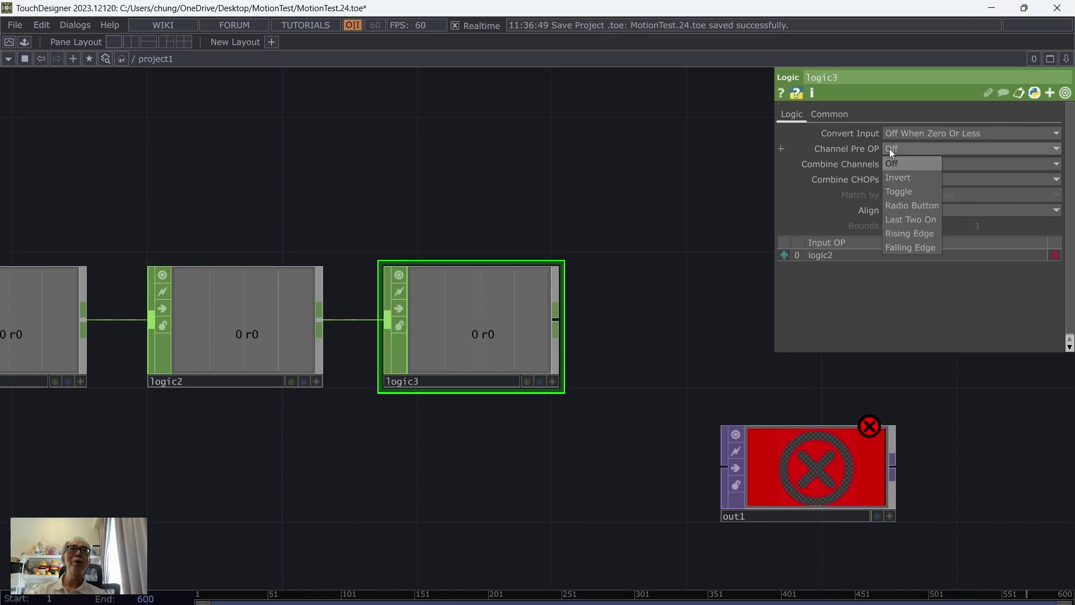
left_click(897, 192)
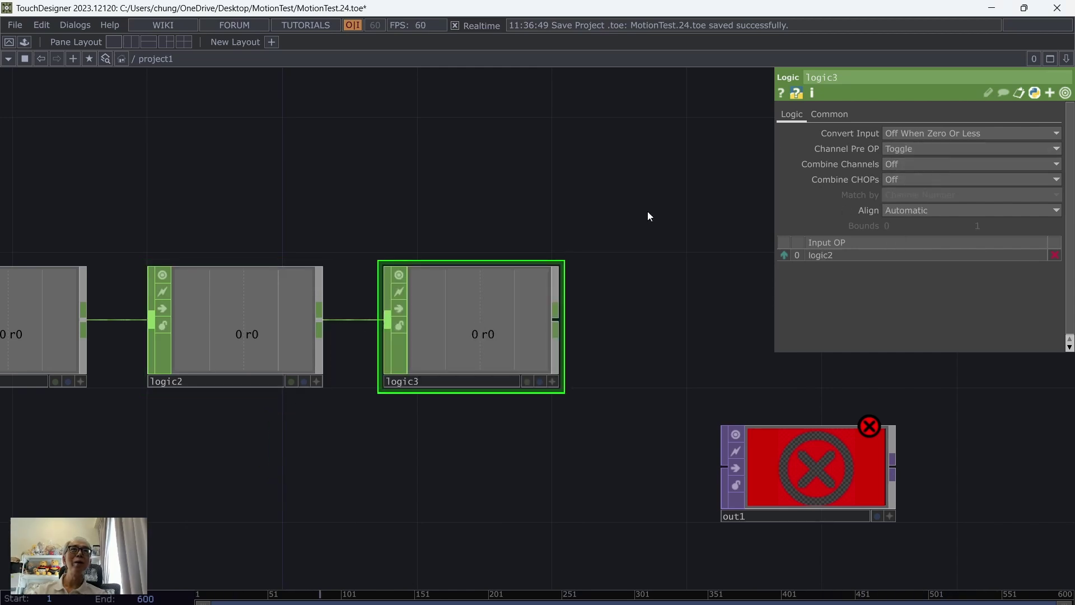
left_click(14, 25)
left_click(29, 95)
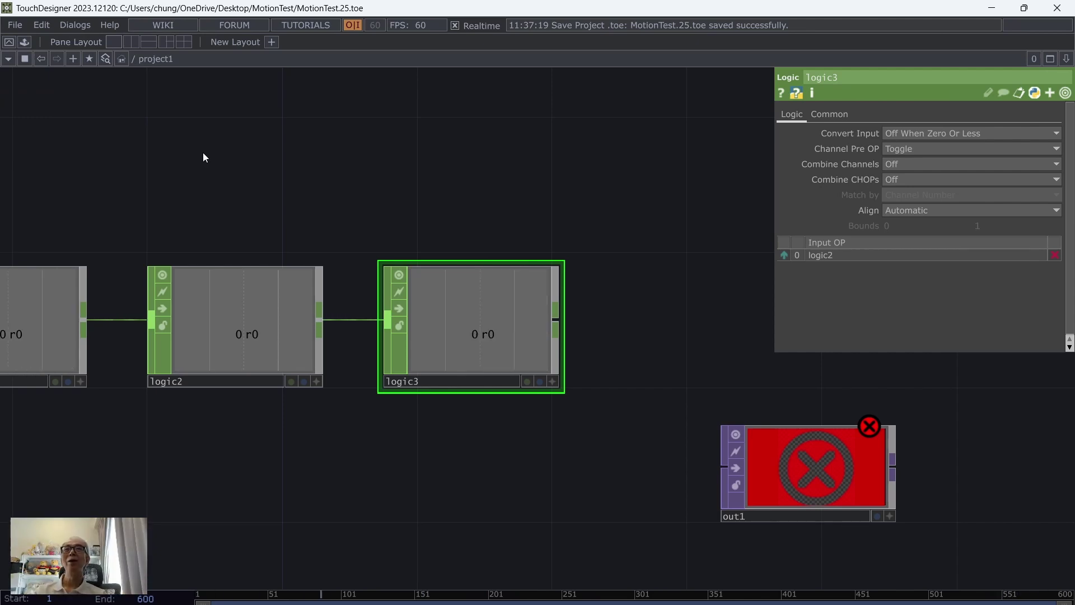
Move out1 farther from logic3, below the end of the CHOP chain.
scroll(462, 452, "down", 5)
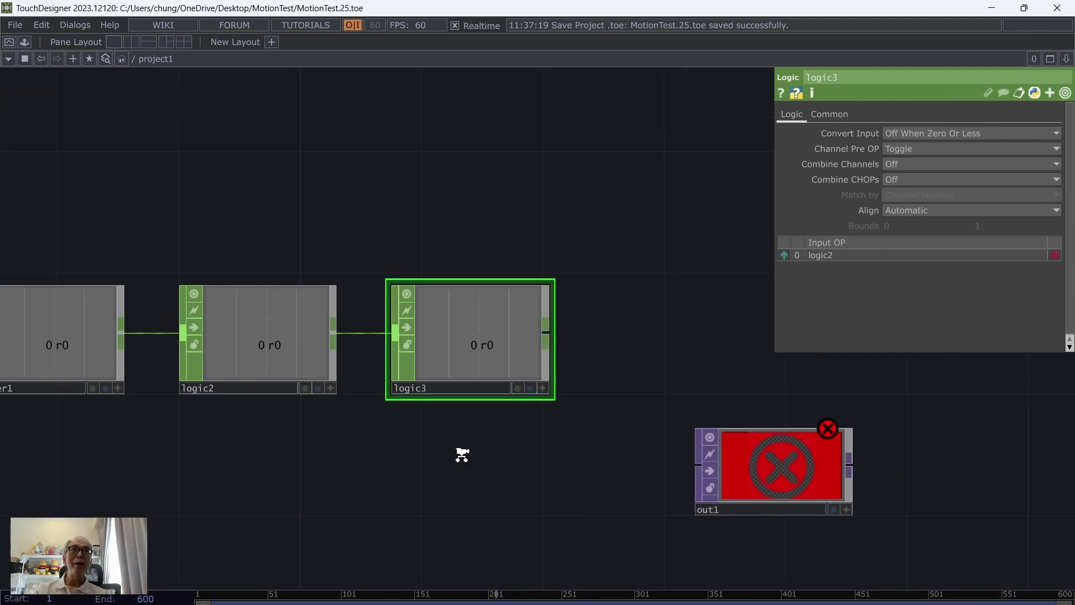
left_click_drag(594, 481, 733, 515)
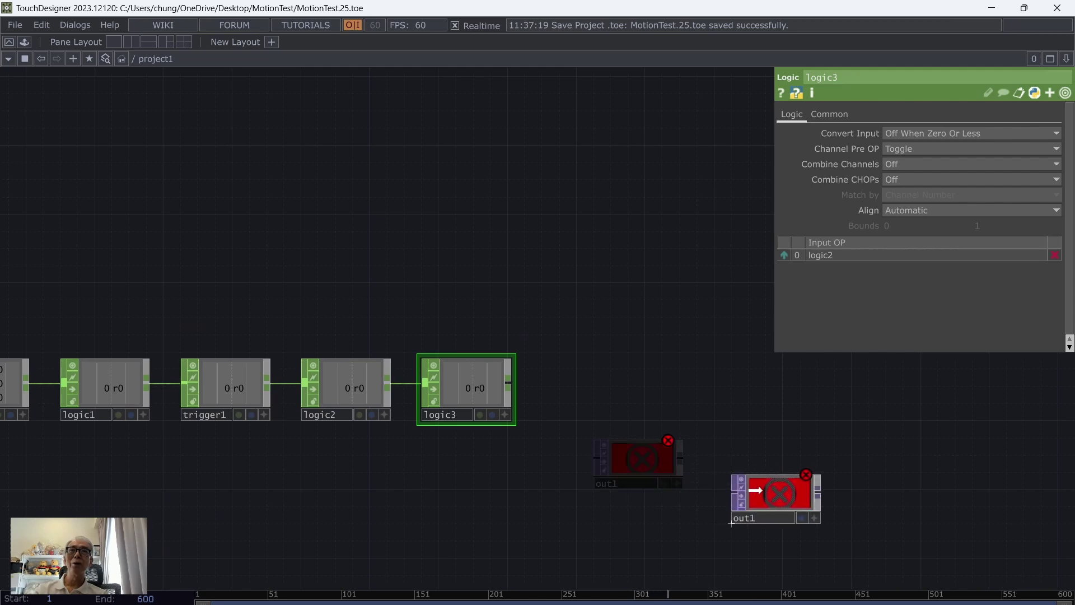
left_click_drag(377, 532, 459, 533)
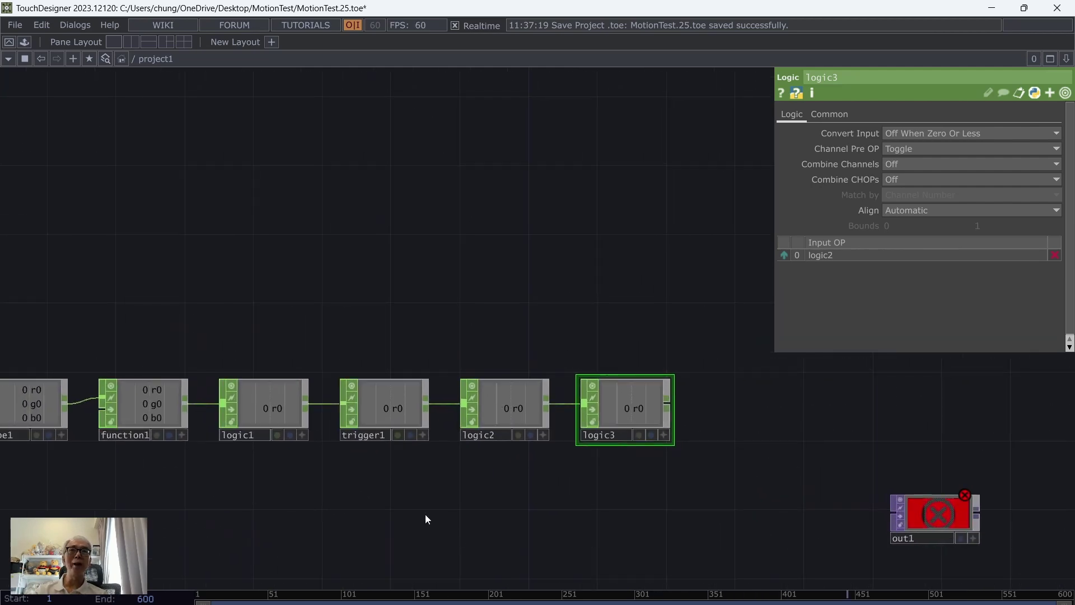
Add a Level TOP in the empty space above the CHOP chain.
scroll(425, 516, "down", 2)
left_click_drag(297, 352, 405, 355)
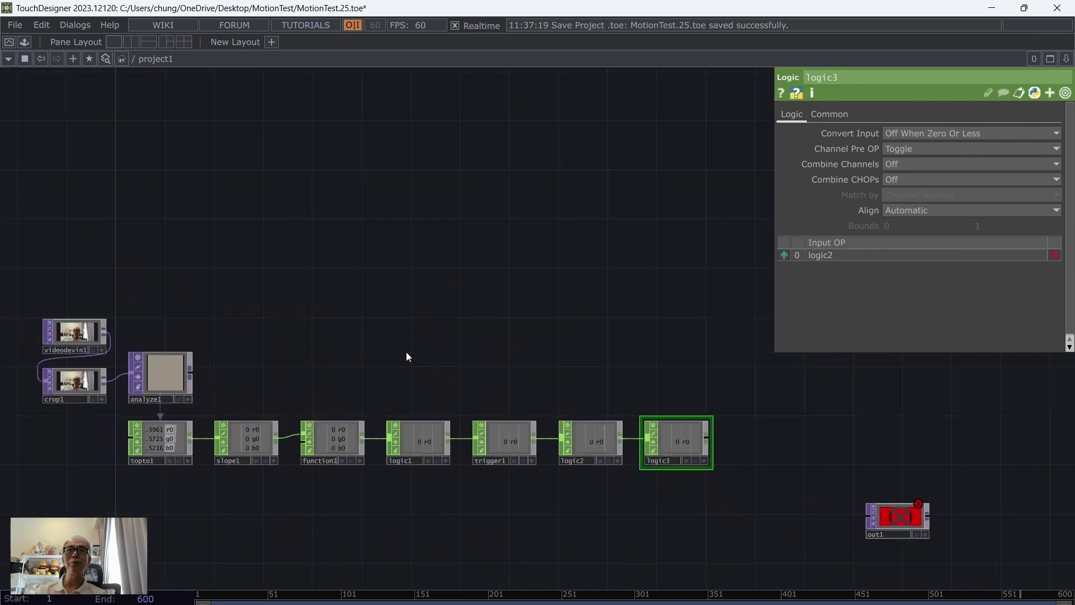
key("Tab")
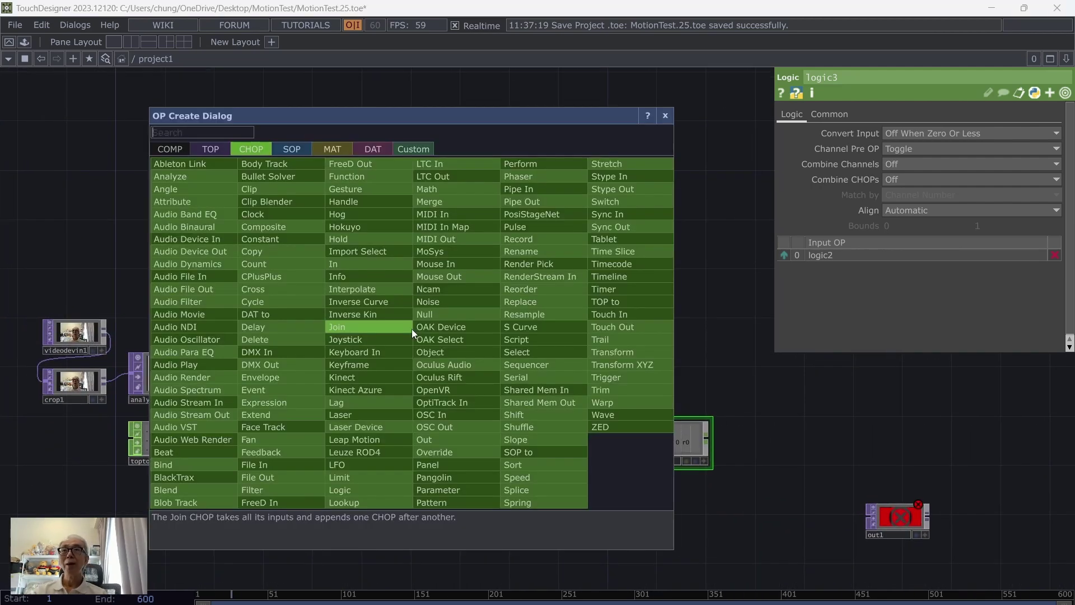
left_click(202, 148)
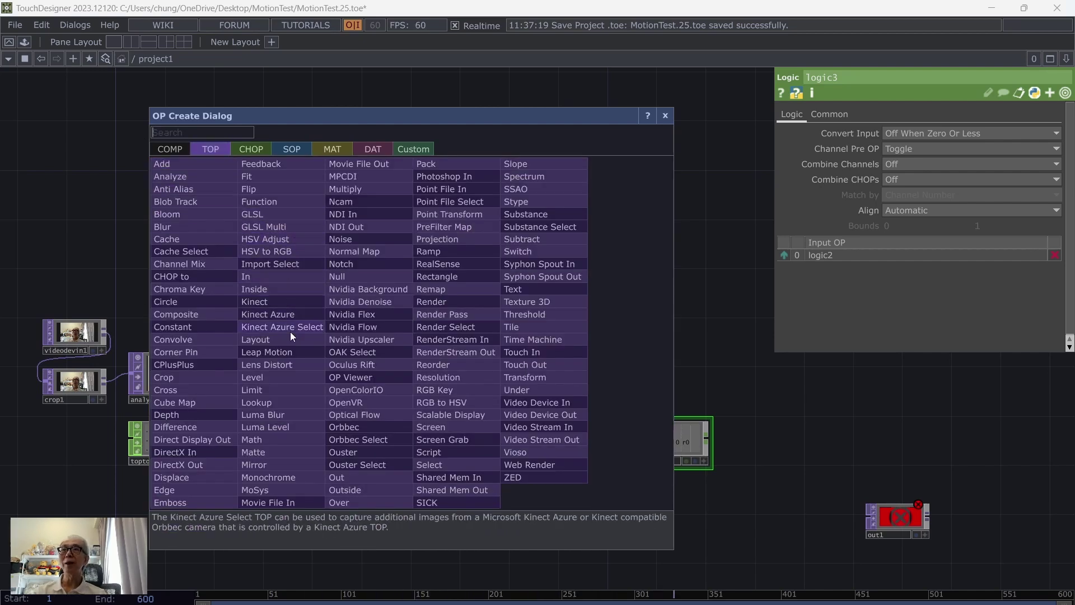
left_click(284, 377)
left_click(348, 324)
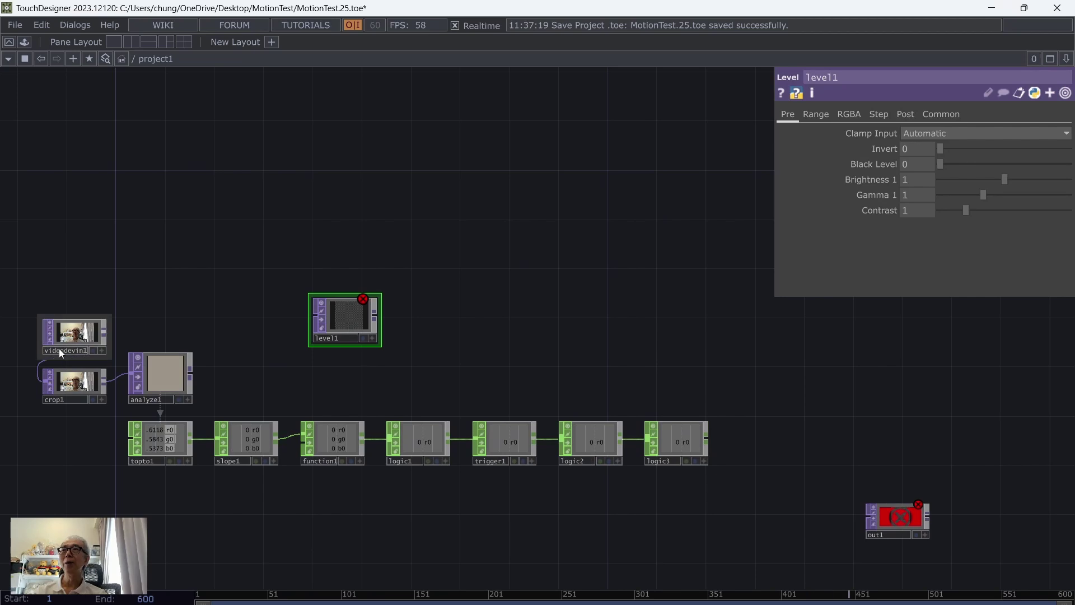
Move videodevin1 well above crop1, connect it to level1, and set level1's Invert to 1.
left_click_drag(59, 348, 83, 189)
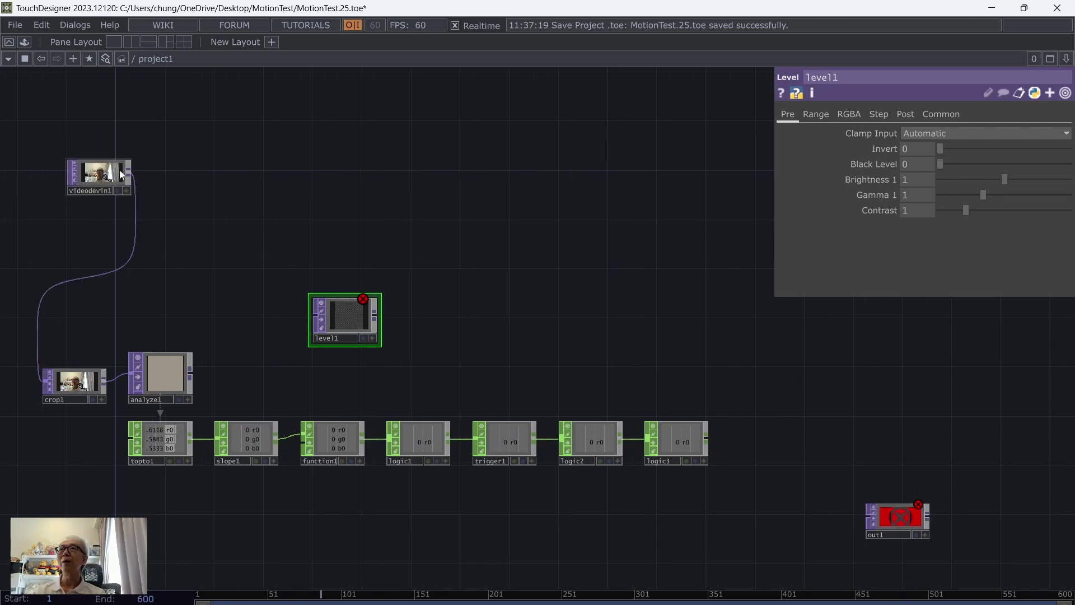
left_click_drag(135, 177, 365, 316)
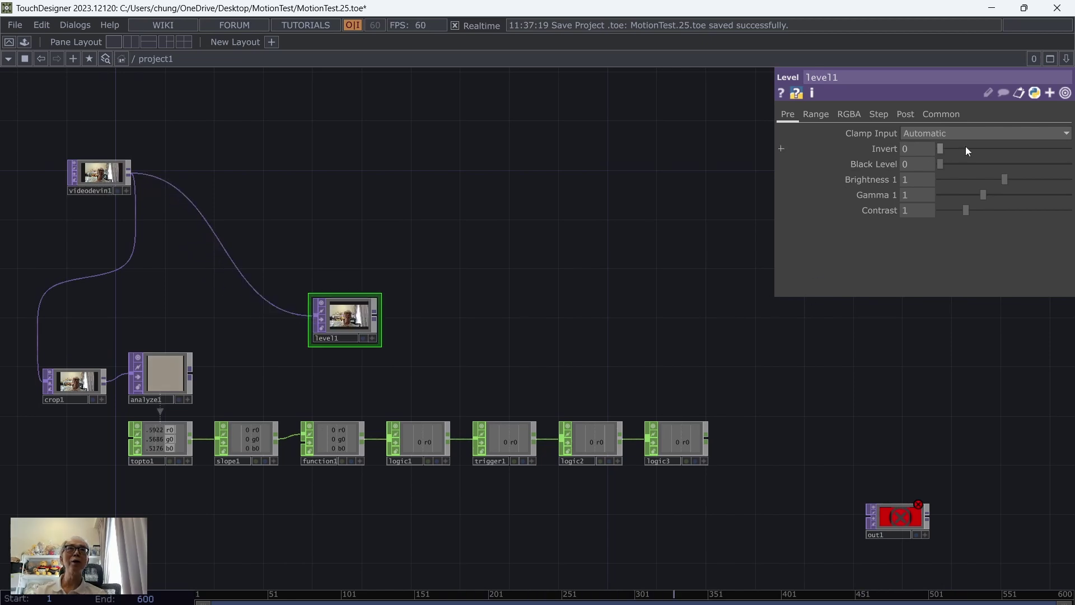
left_click_drag(940, 149, 1070, 163)
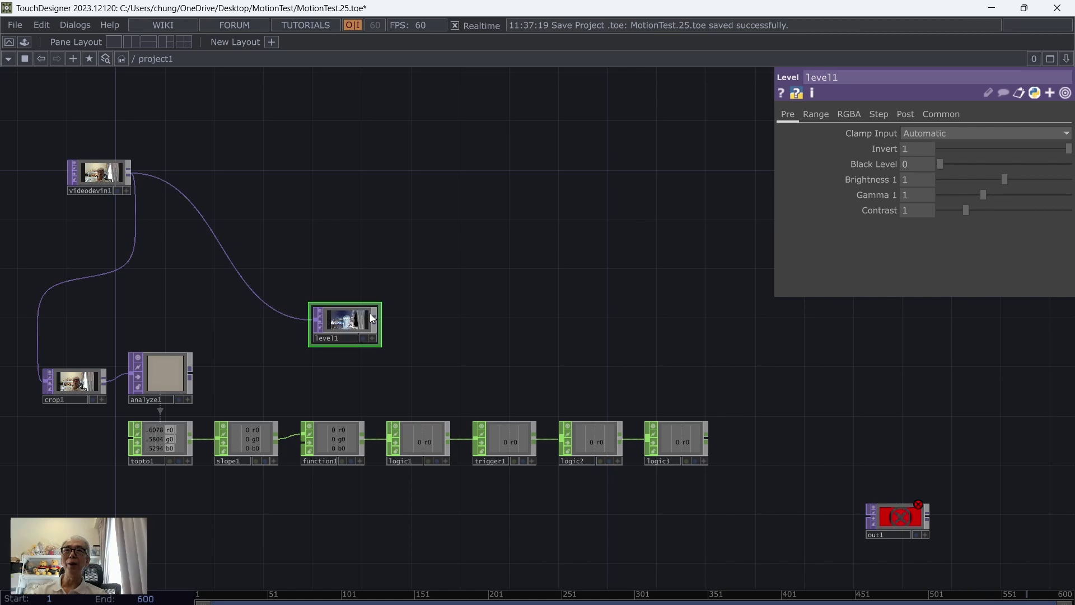
Add a Switch TOP in the empty space well above the CHOP chain, between videodevin1 and the far end of the network.
key("Tab")
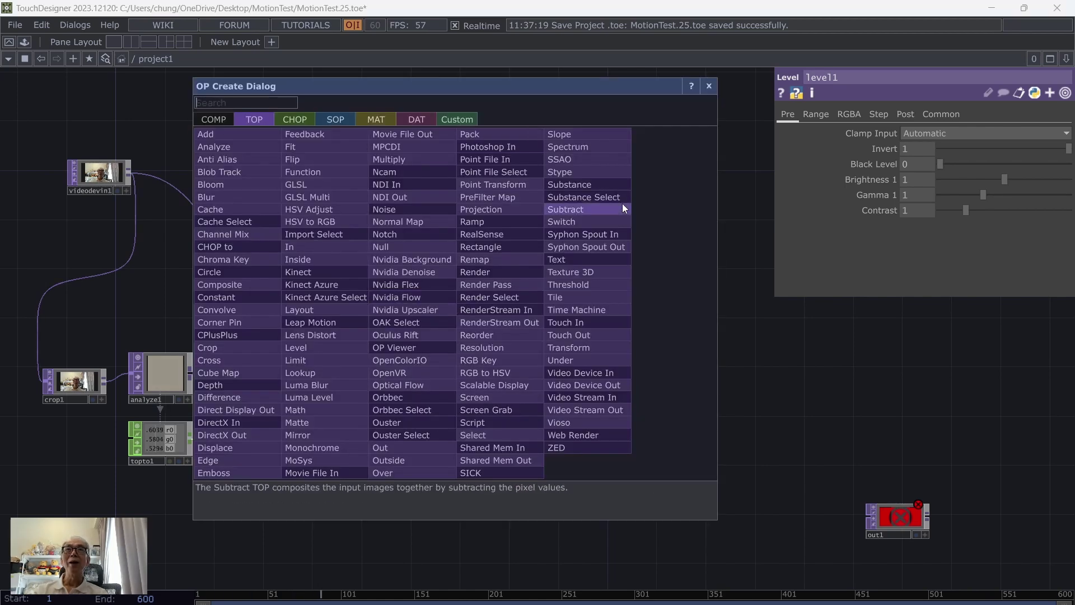
left_click(599, 221)
left_click(594, 205)
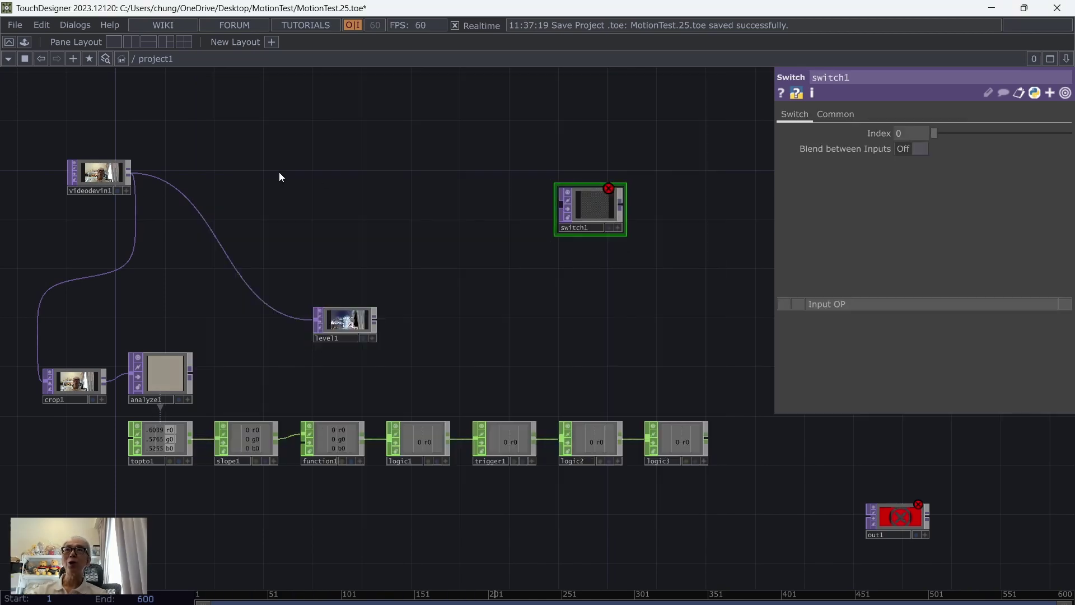
Wire videodevin1 and level1 into switch1 as its first and second inputs, and connect its output to out1, placed beside it.
left_click_drag(129, 173, 559, 205)
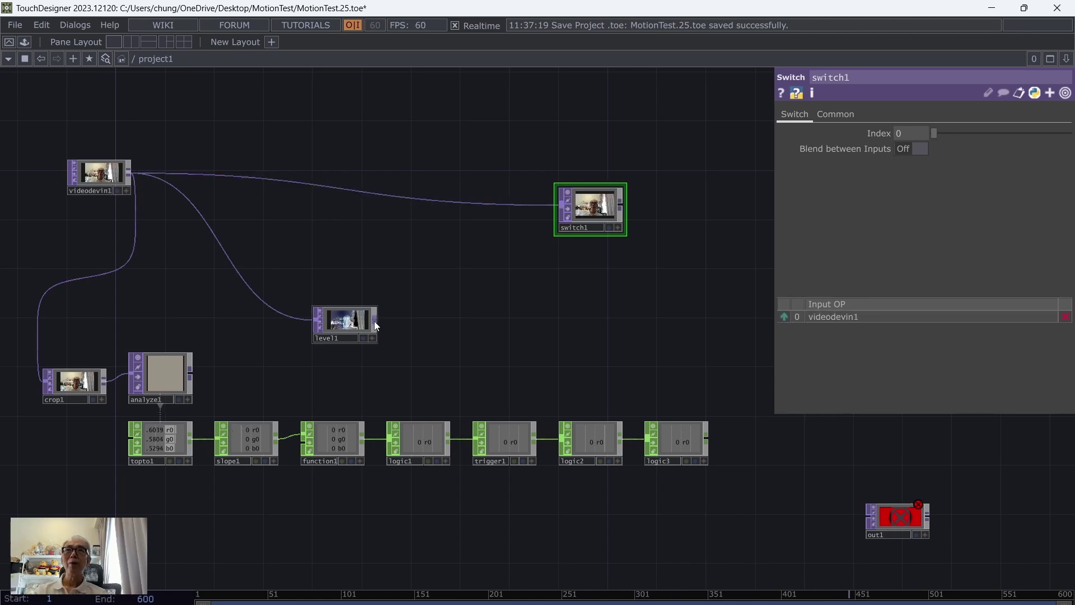
left_click_drag(374, 320, 562, 232)
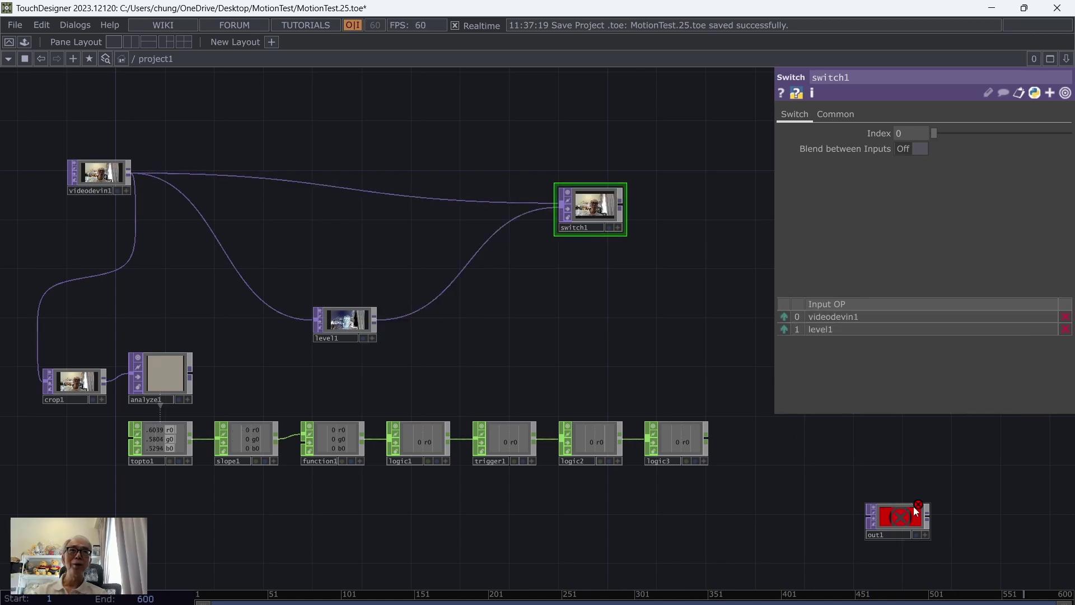
left_click_drag(907, 519, 717, 209)
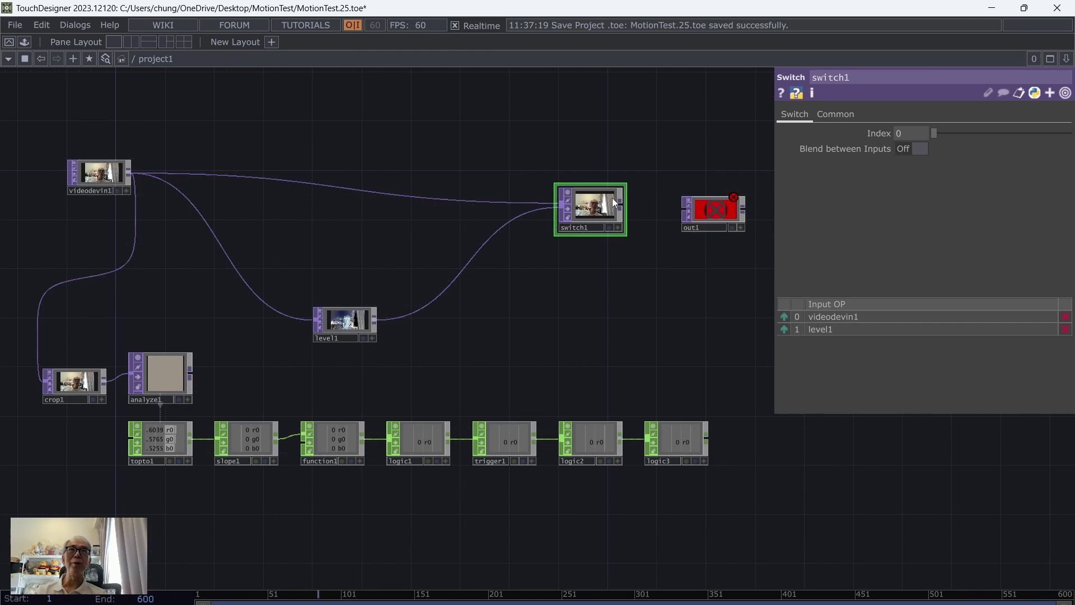
left_click_drag(620, 205, 684, 211)
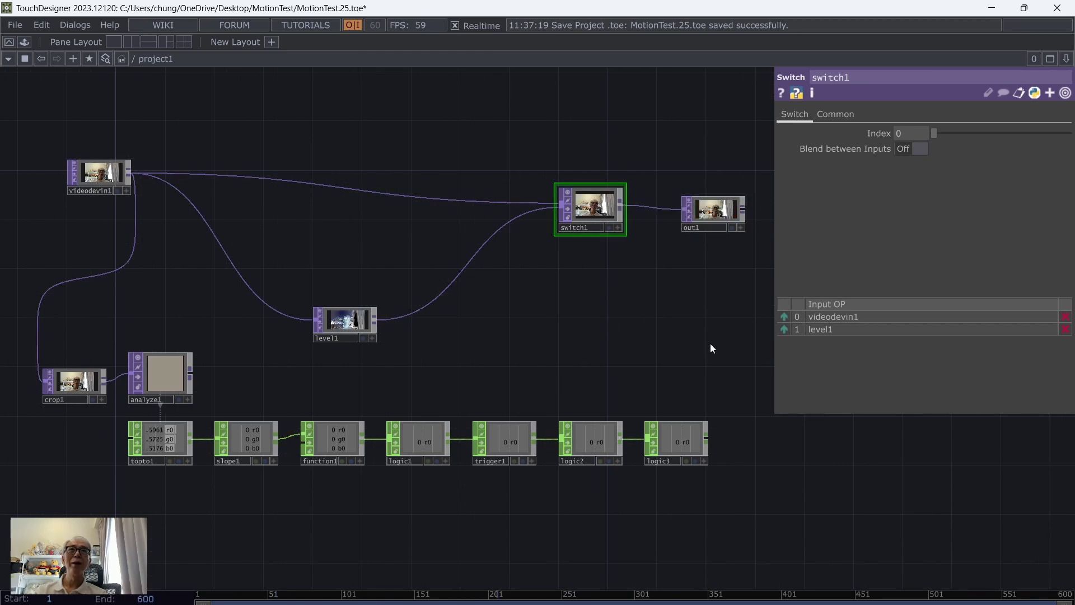
Append a Null CHOP to logic3's output and place it directly below switch1.
right_click(706, 441)
left_click(727, 401)
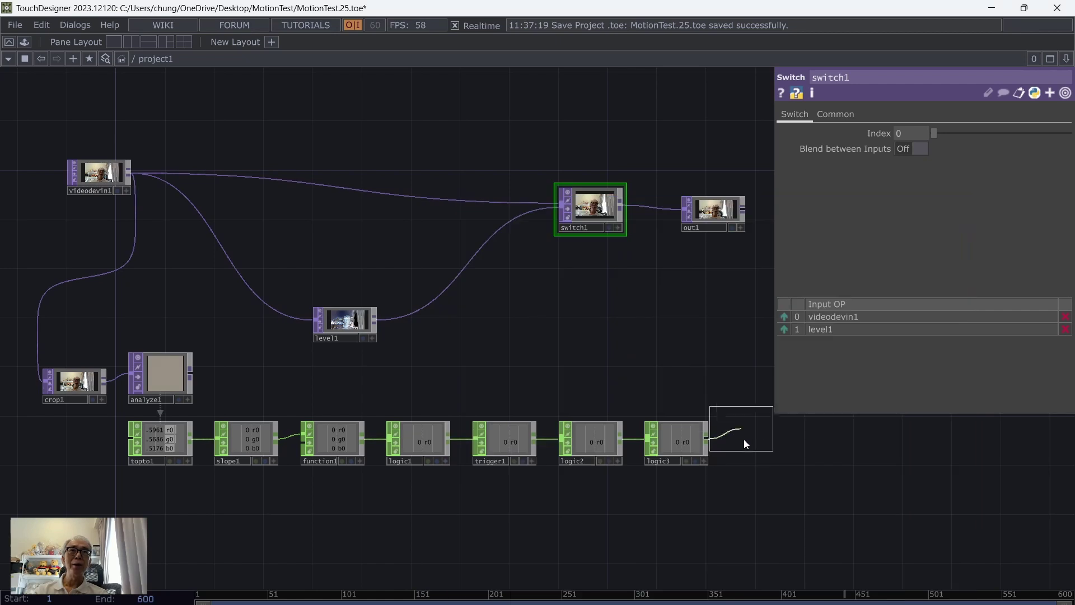
left_click(590, 299)
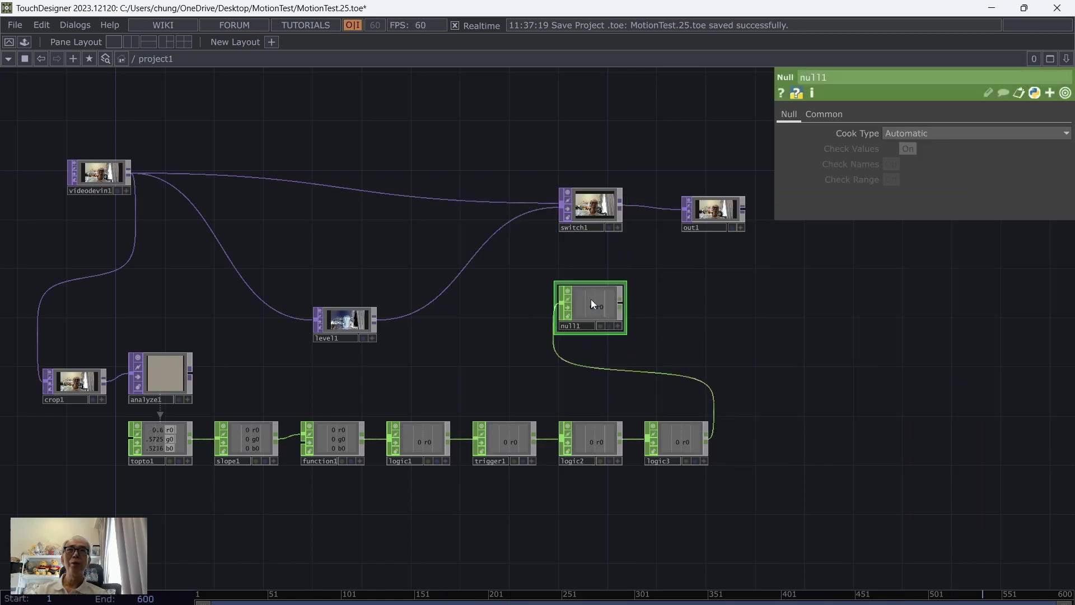
Export null1's r0 channel to switch1's Index parameter as an Export CHOP.
left_click(600, 208)
left_click(616, 326)
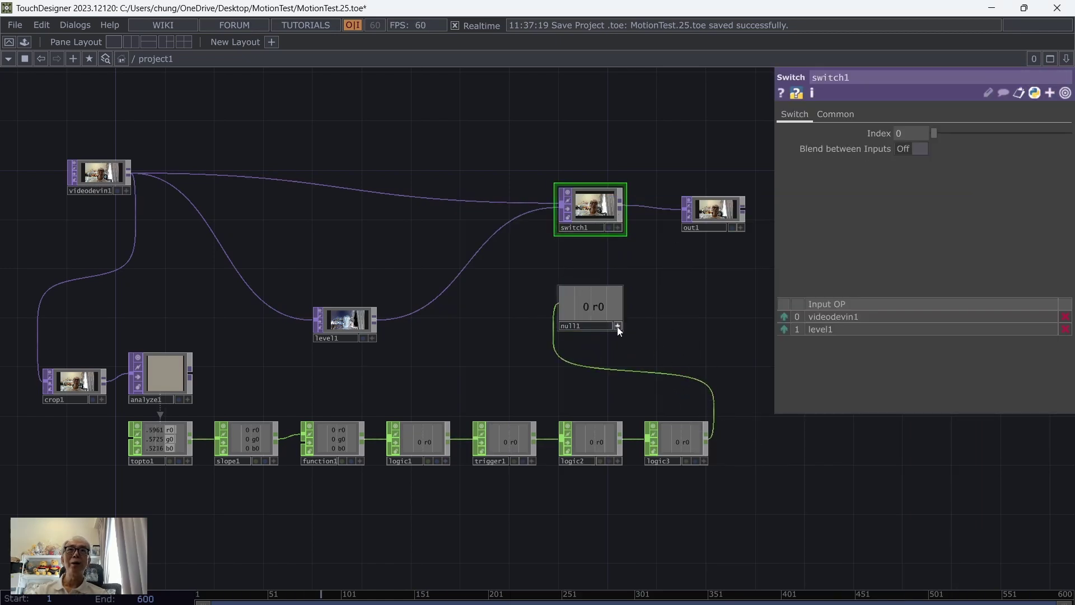
left_click_drag(586, 311, 919, 130)
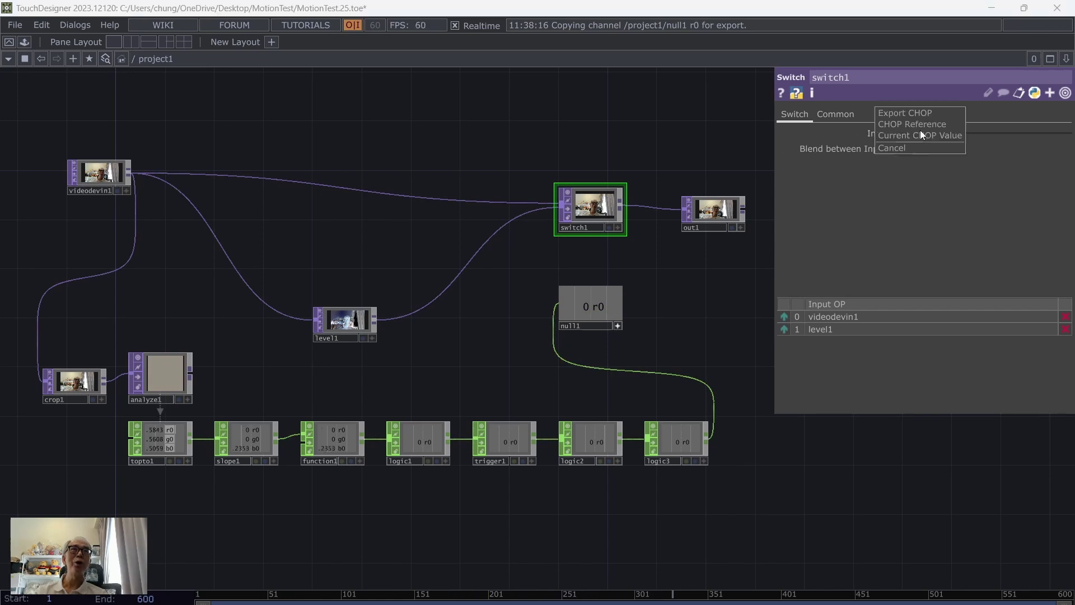
left_click(921, 112)
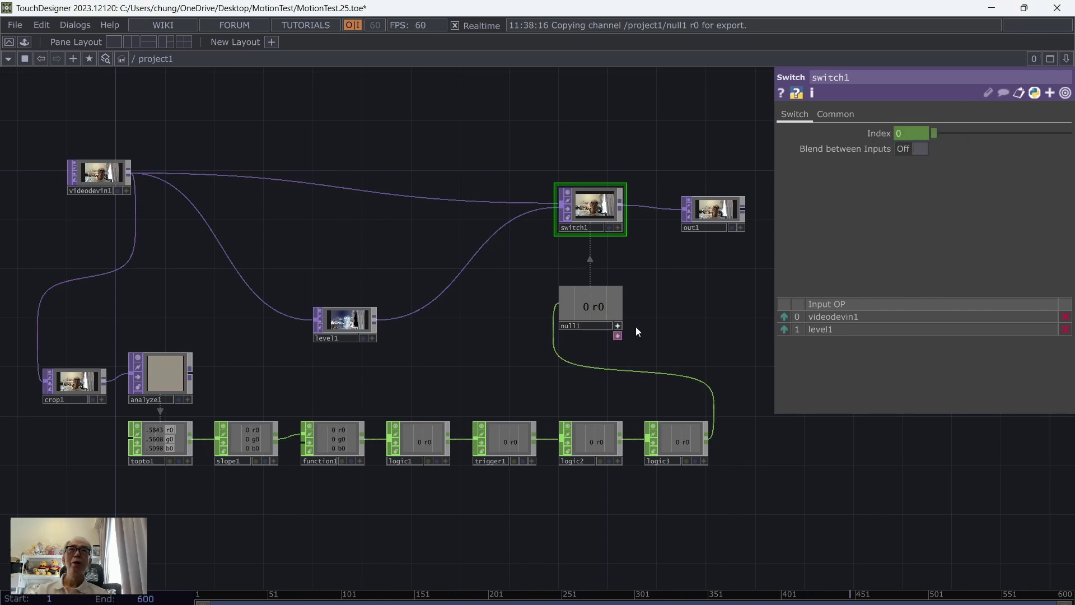
left_click(618, 324)
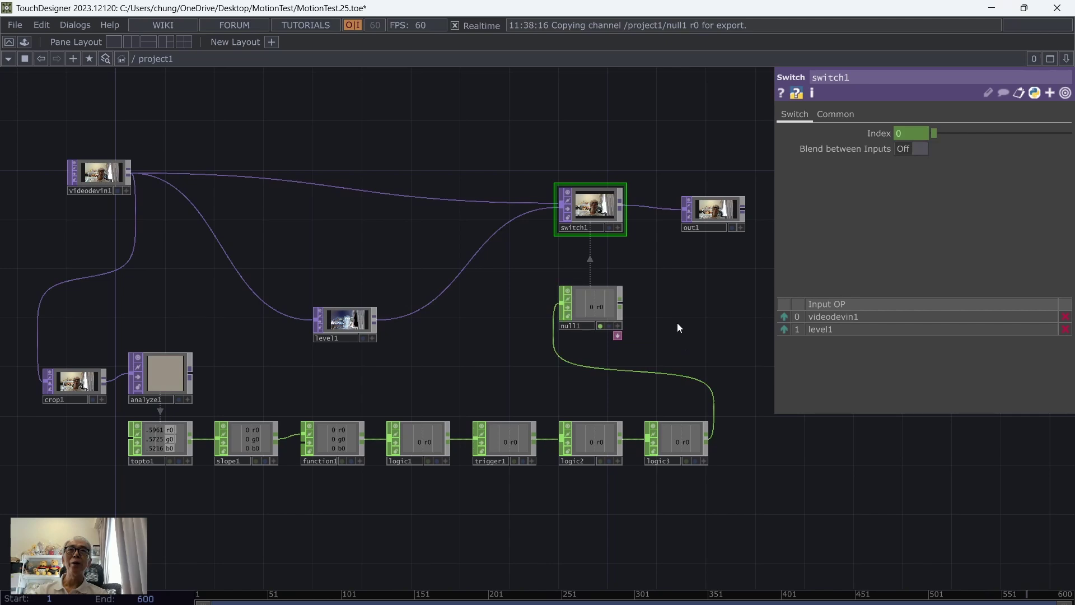
Hide the parameters, show the whole network, and save the project.
left_click_drag(677, 323, 704, 344)
key("p")
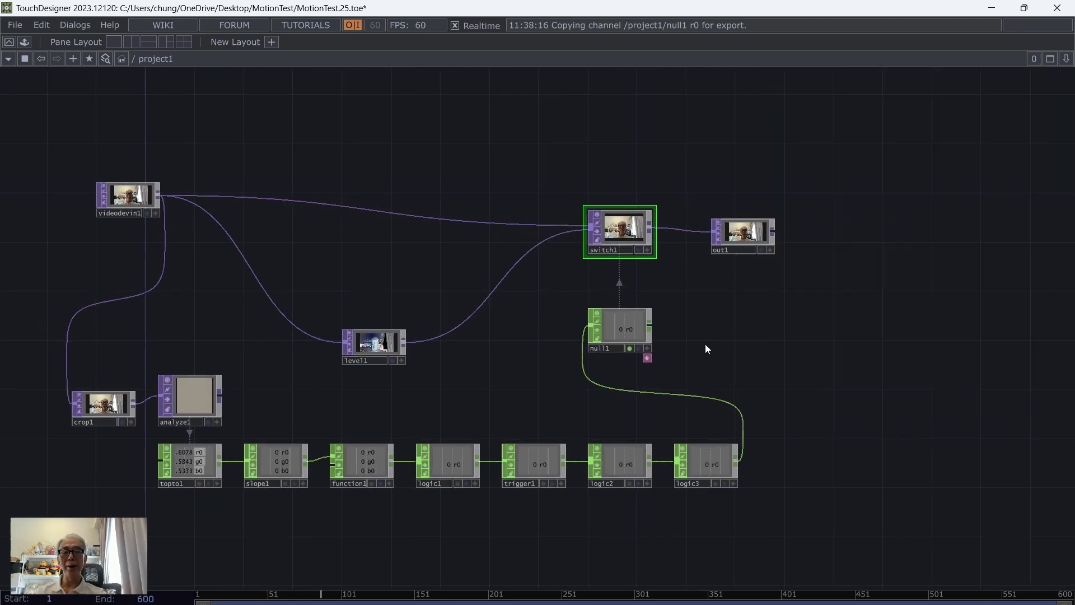
key("h")
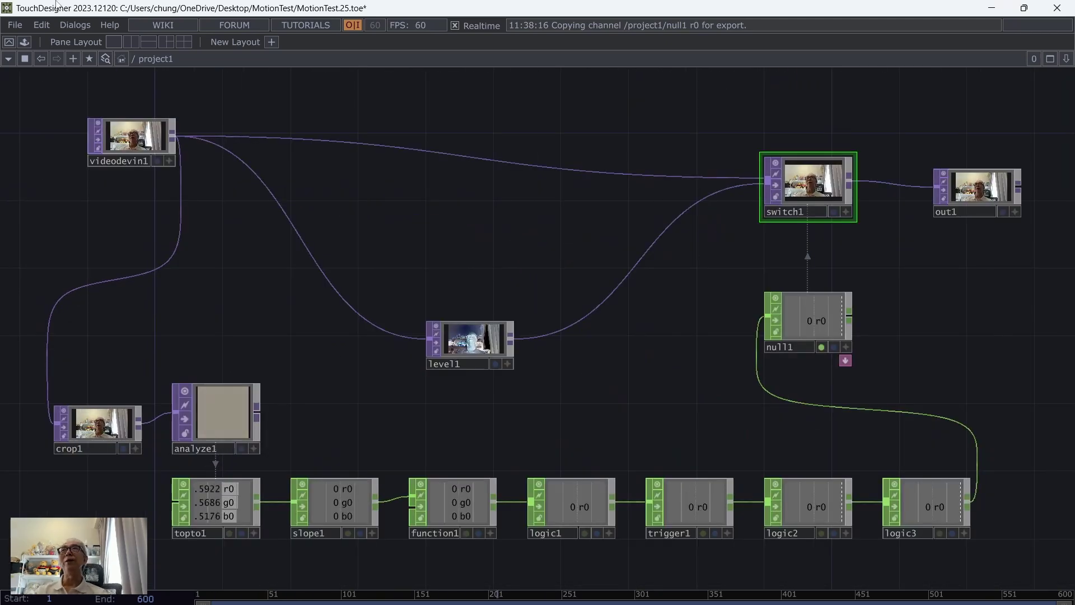
left_click(18, 26)
left_click(19, 98)
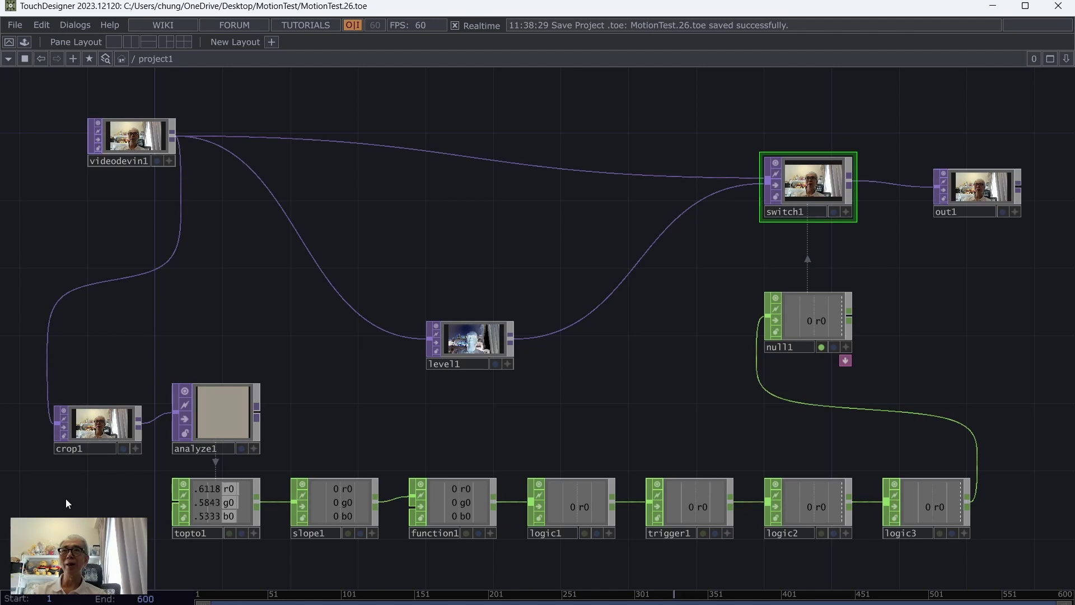
Move crop1 up so it sits directly below videodevin1.
middle_click_drag(65, 502, 110, 470)
left_click_drag(91, 432, 124, 297)
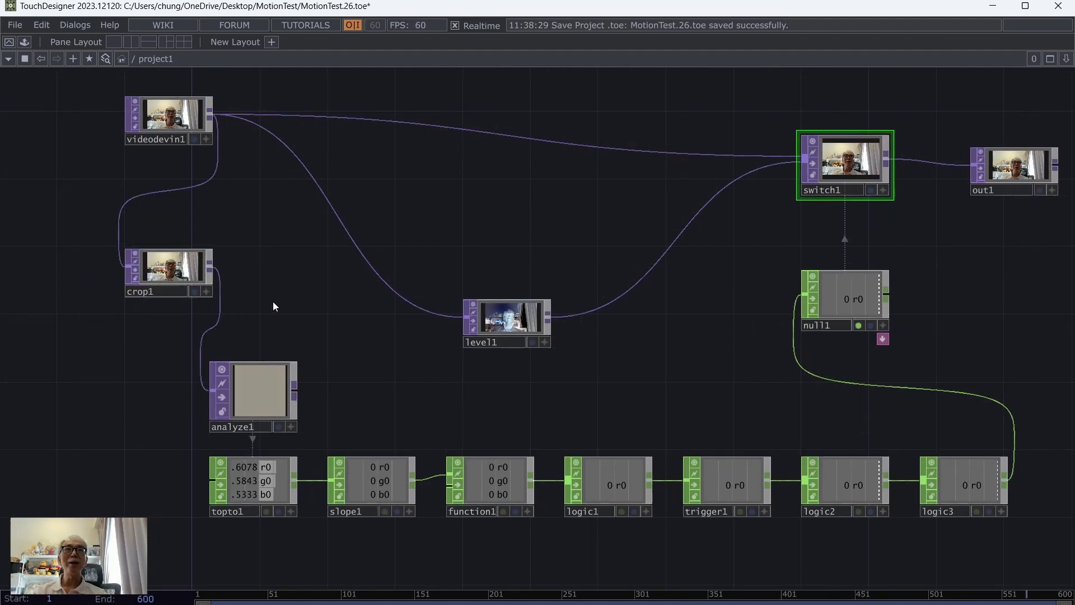
Crop crop1 to the two teddy bears with Crop Left 0.166, Crop Right 0.364, Crop Bottom 0.245 and Crop Top 0.503.
scroll(274, 304, "up", 2)
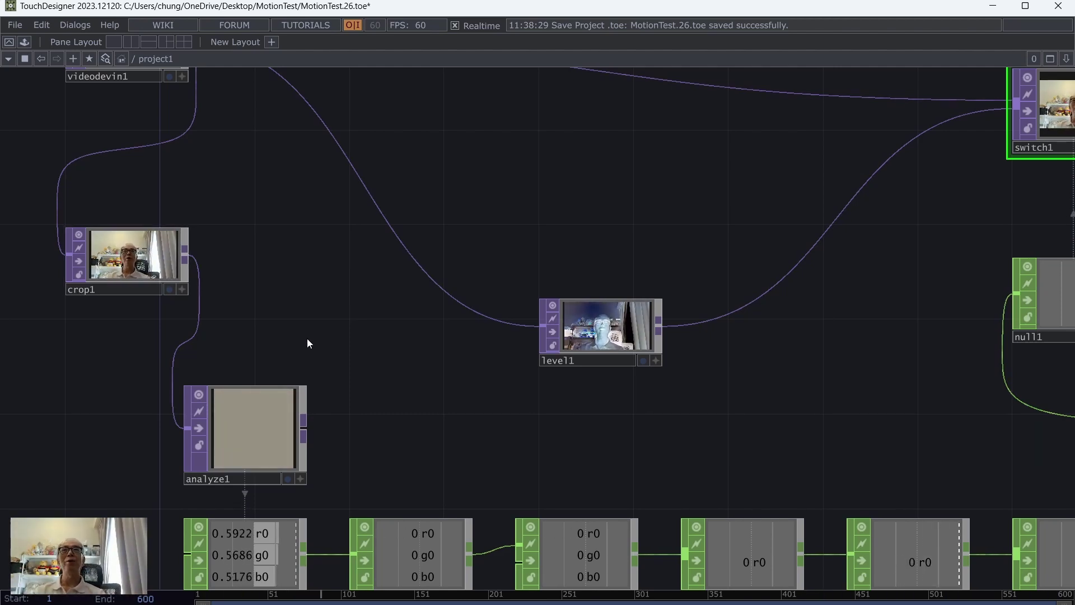
key("p")
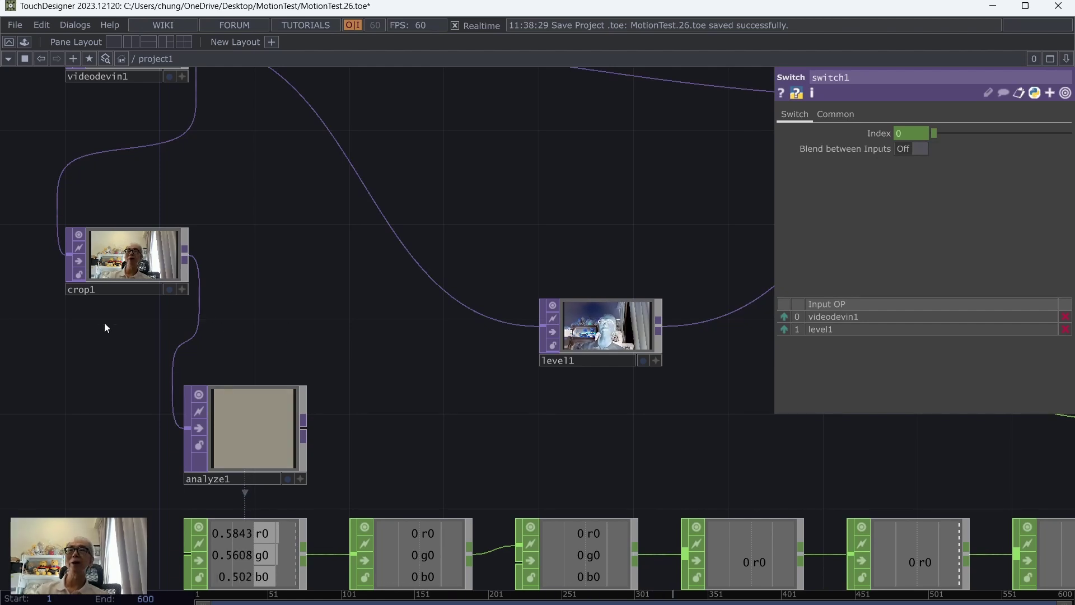
left_click_drag(104, 324, 455, 470)
scroll(317, 310, "up", 5)
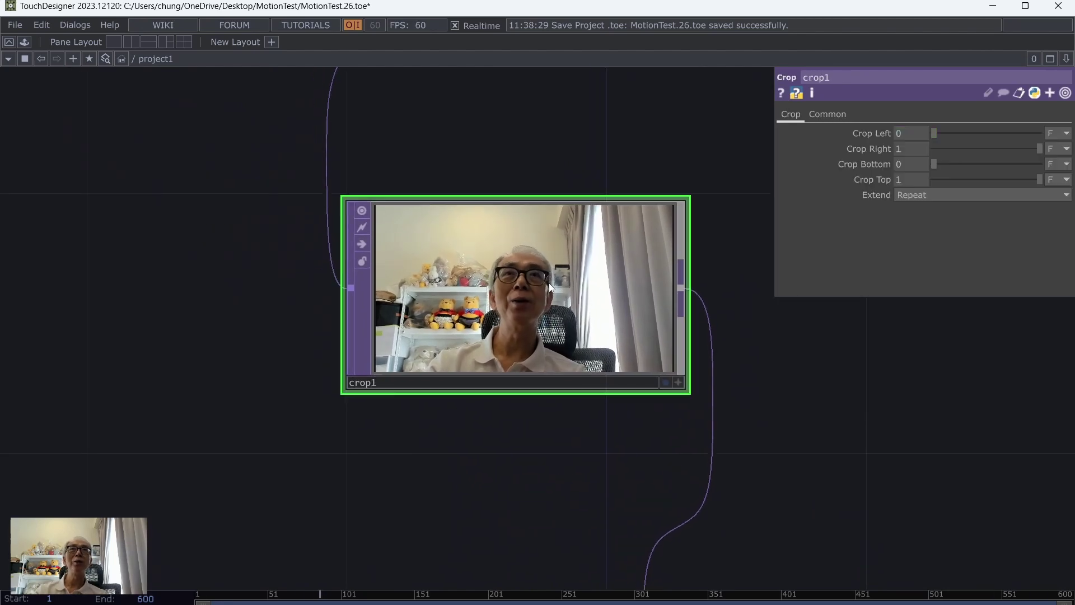
left_click(566, 277)
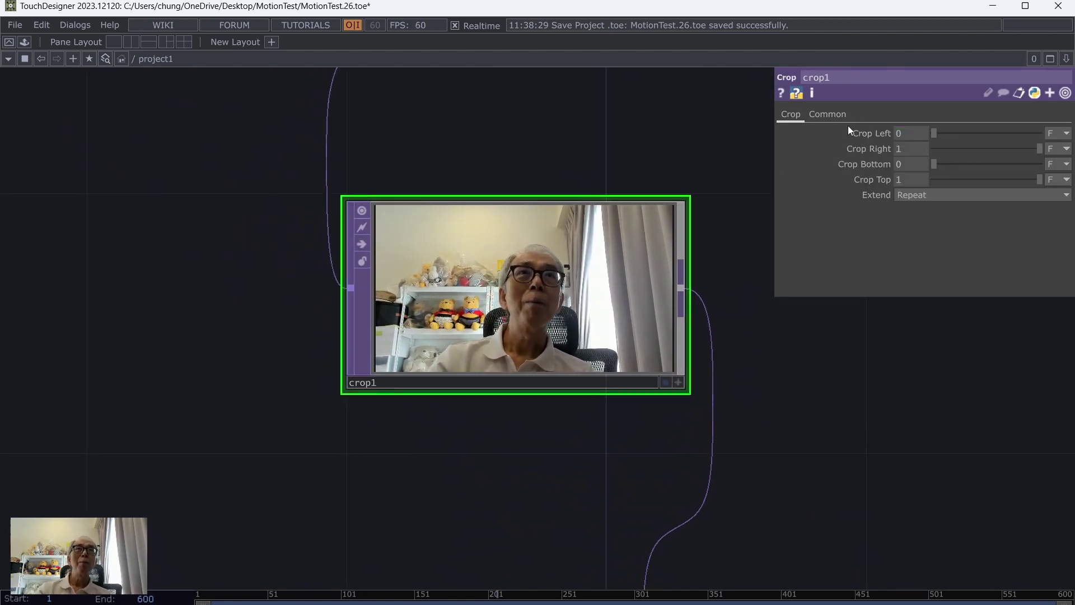
left_click_drag(936, 132, 953, 134)
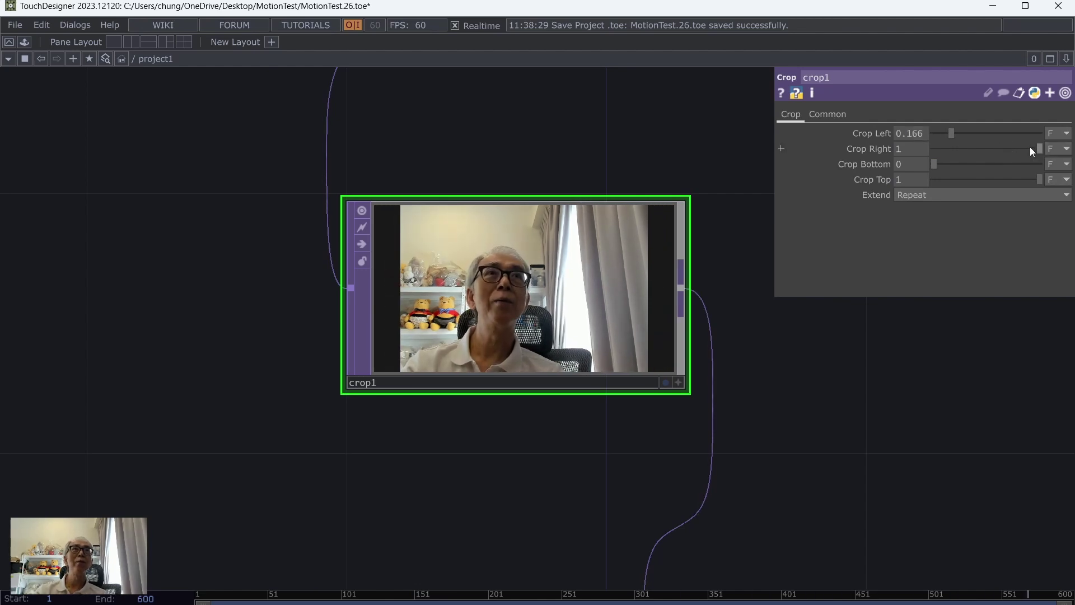
left_click_drag(1037, 150, 970, 139)
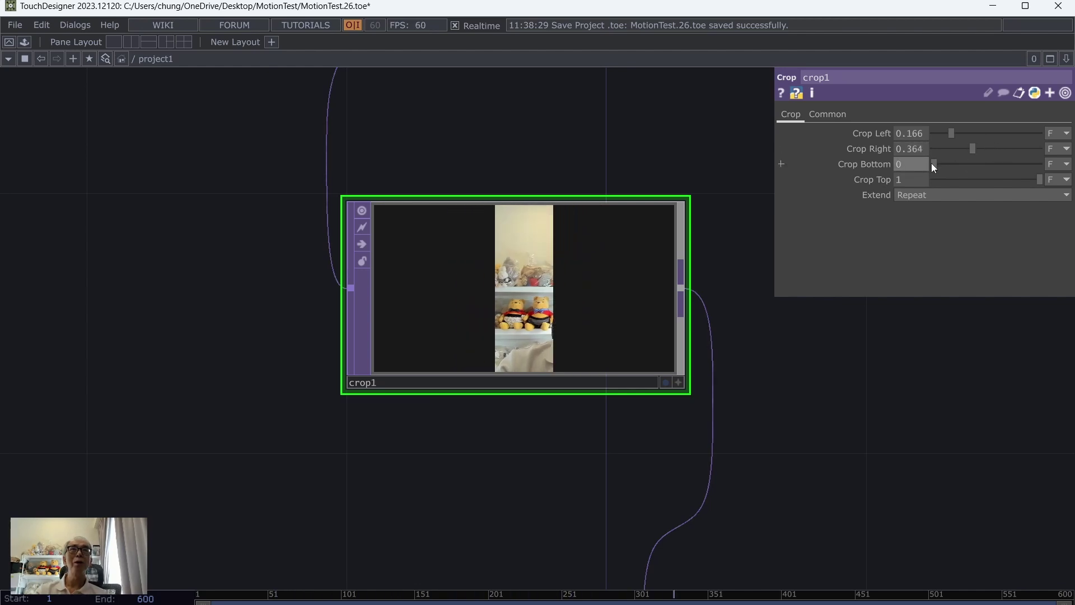
left_click_drag(931, 164, 957, 164)
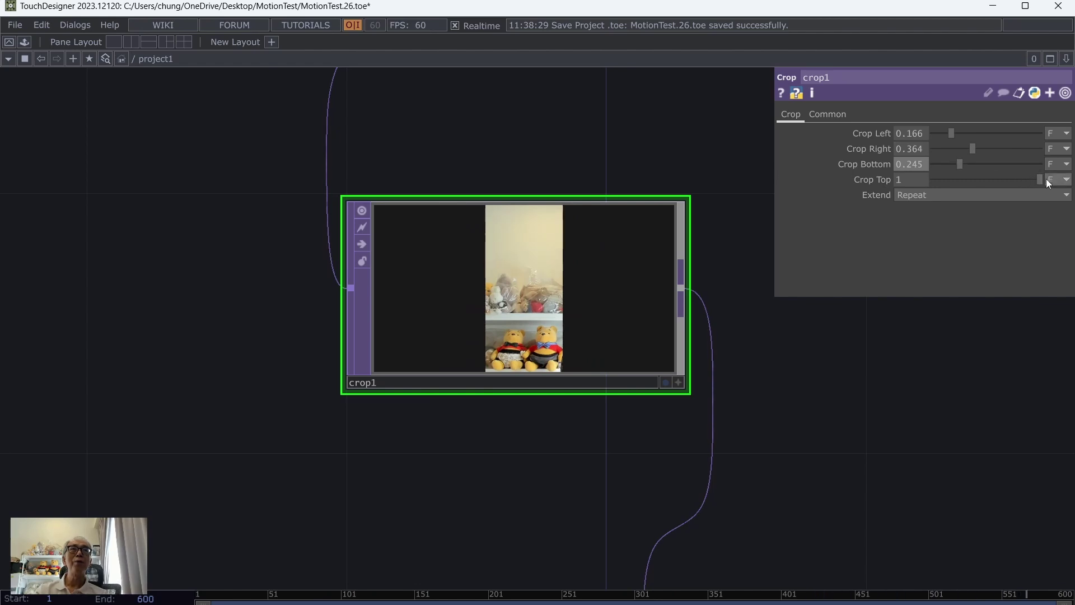
left_click_drag(1039, 179, 986, 177)
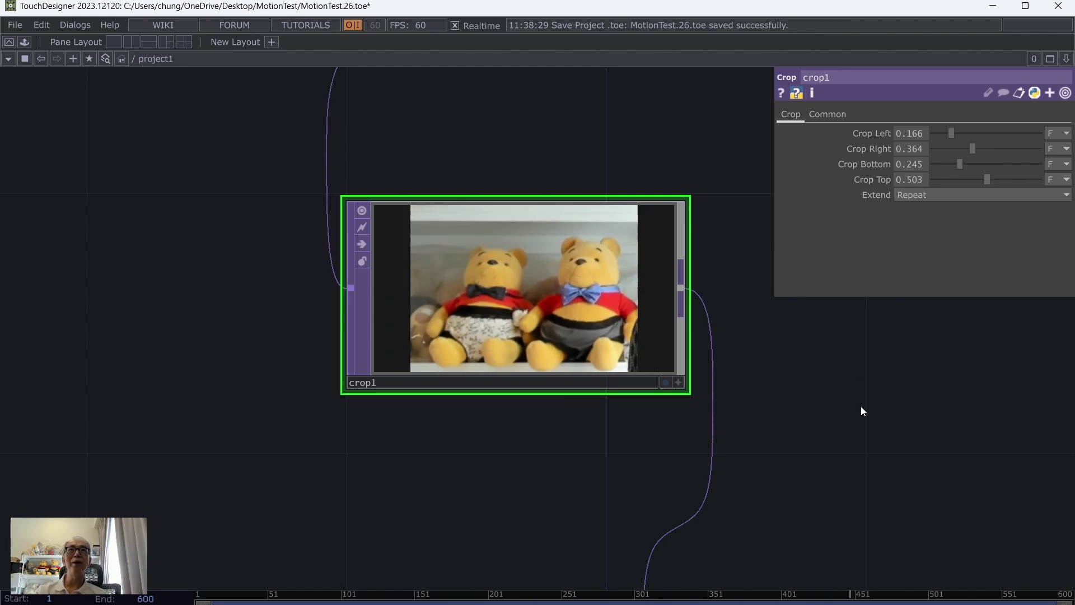
Save the project with the new crop settings in two consecutive saves.
scroll(861, 405, "down", 4)
left_click_drag(938, 414, 504, 417)
scroll(629, 430, "down", 2)
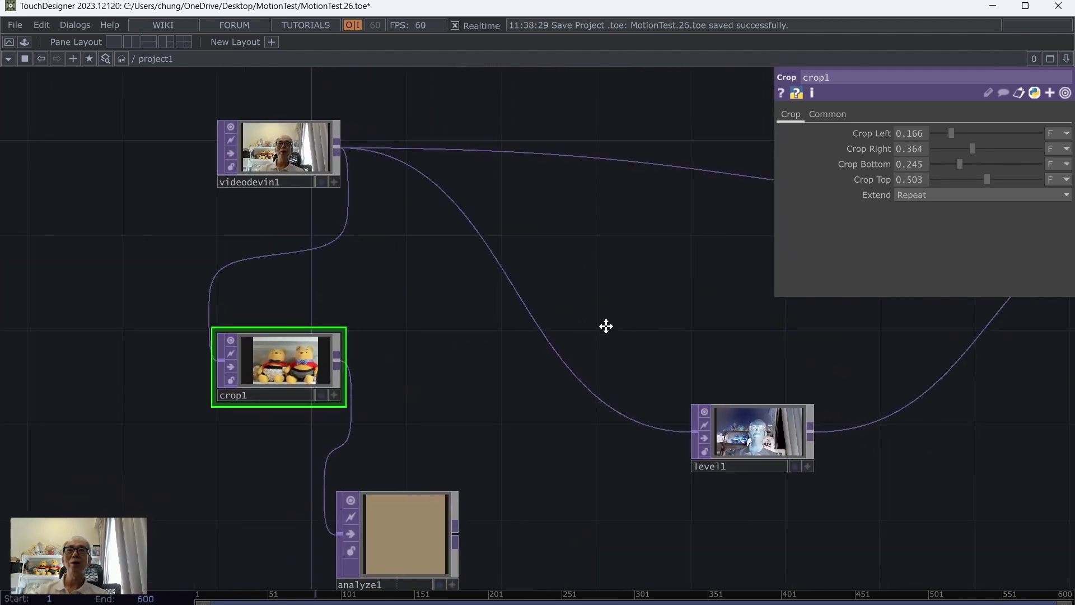
left_click_drag(606, 326, 515, 325)
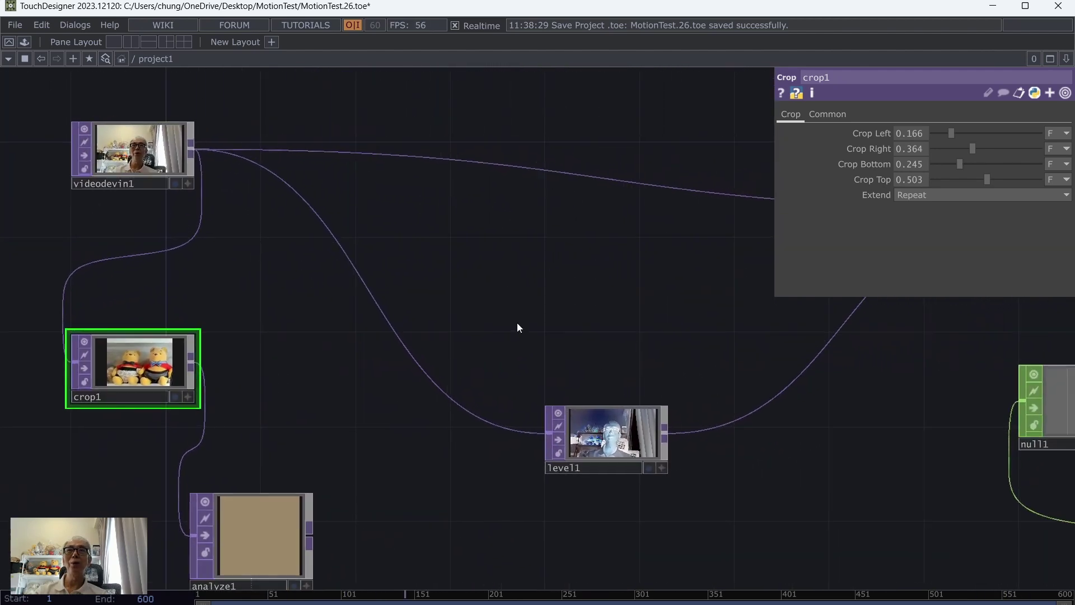
left_click(15, 25)
left_click(28, 109)
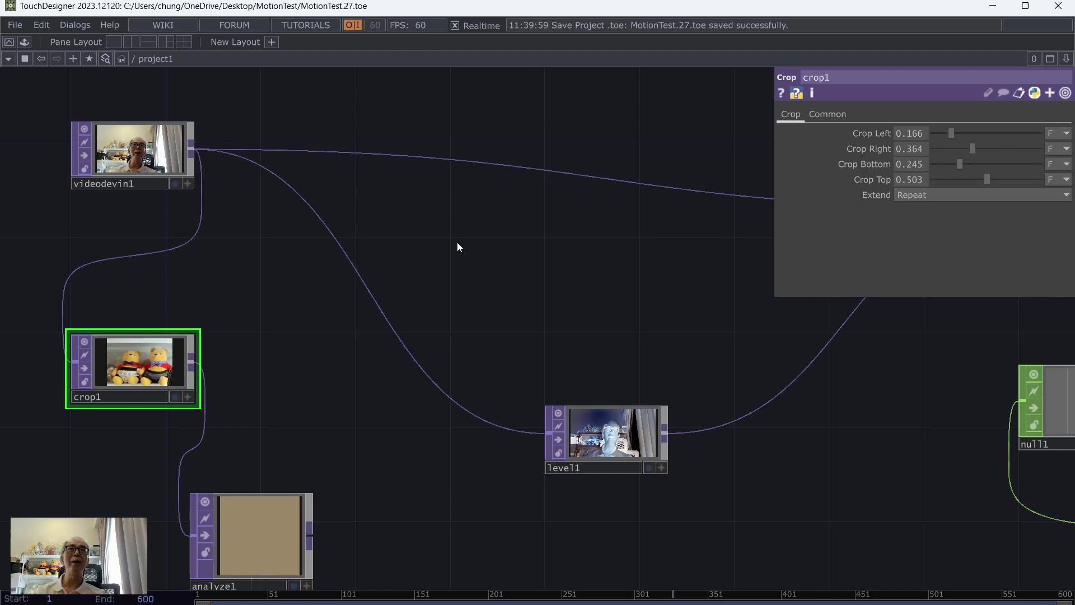
left_click(22, 25)
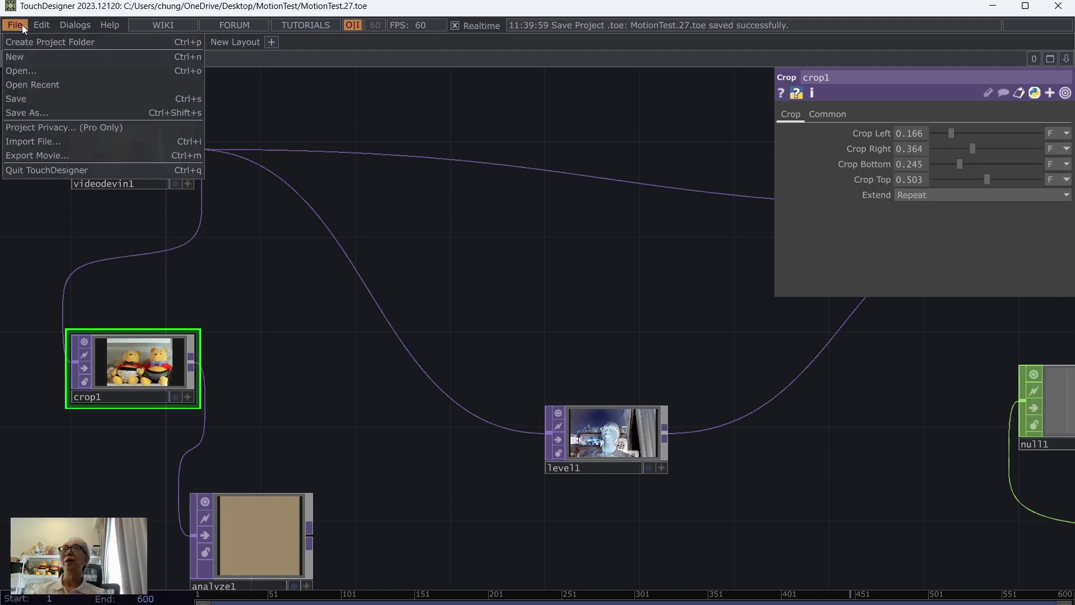
left_click(58, 98)
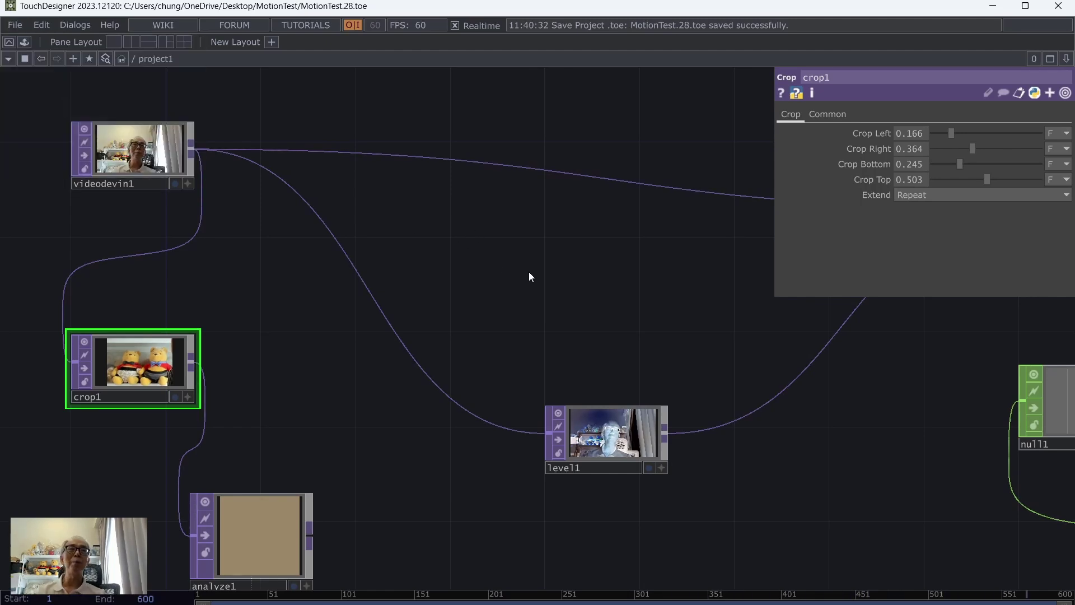
Rename the null1 CHOP below switch1 to "button".
key("p")
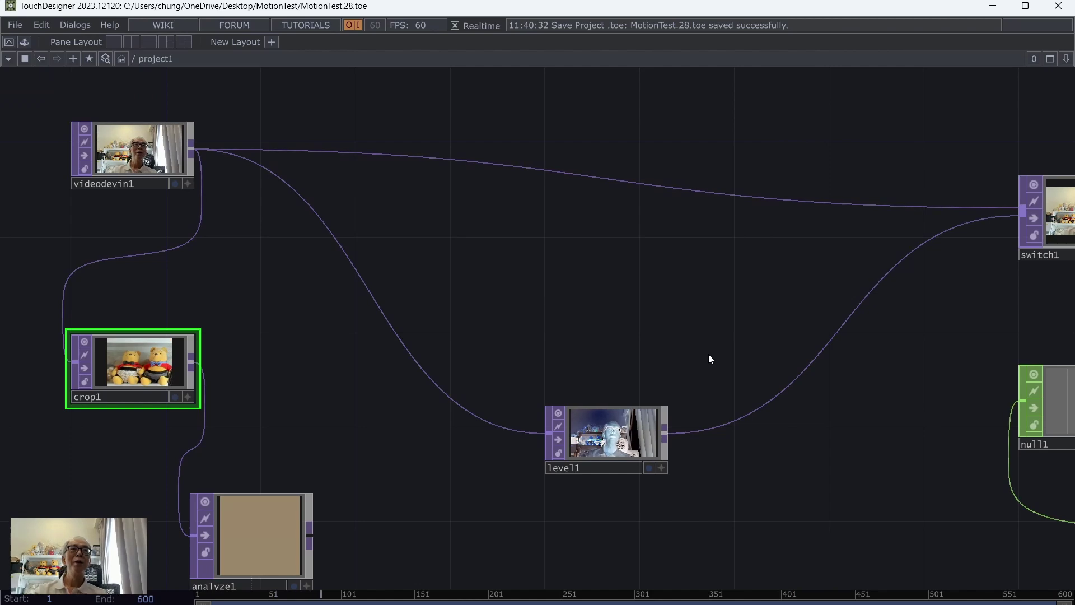
scroll(707, 354, "down", 2)
key("h")
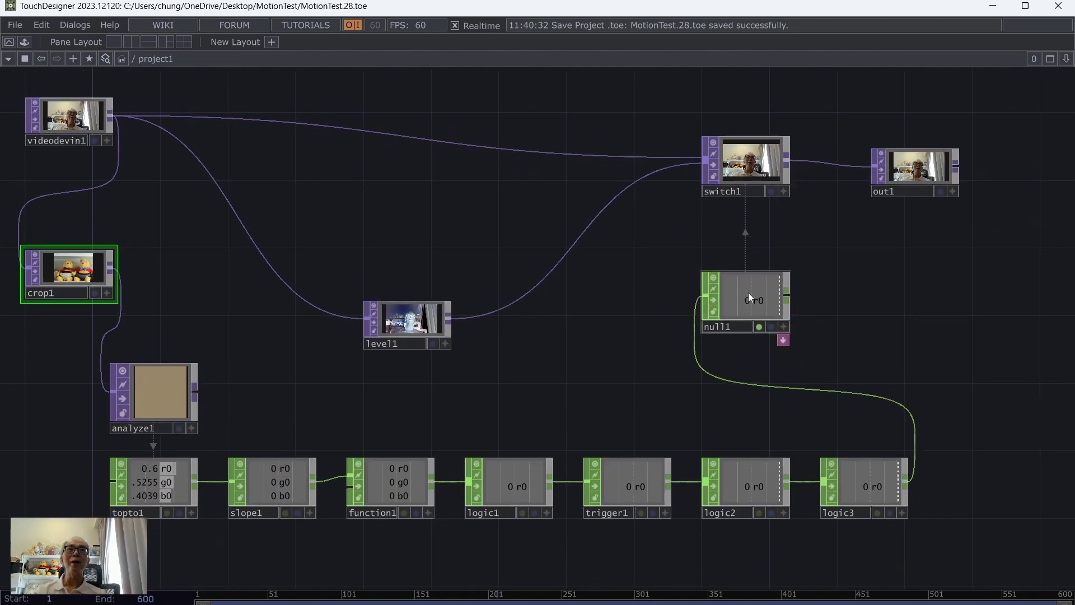
left_click(749, 297)
left_click(737, 325)
key("BackSpace")
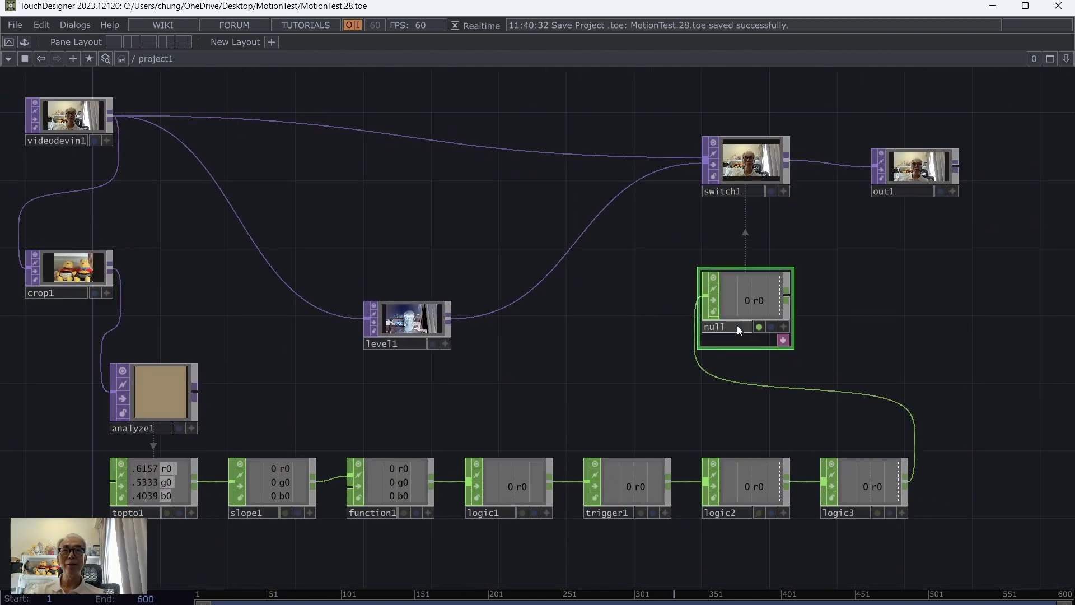
key("BackSpace")
key("BackSpace")
key("BackSpace")
key("BackSpace")
type("button")
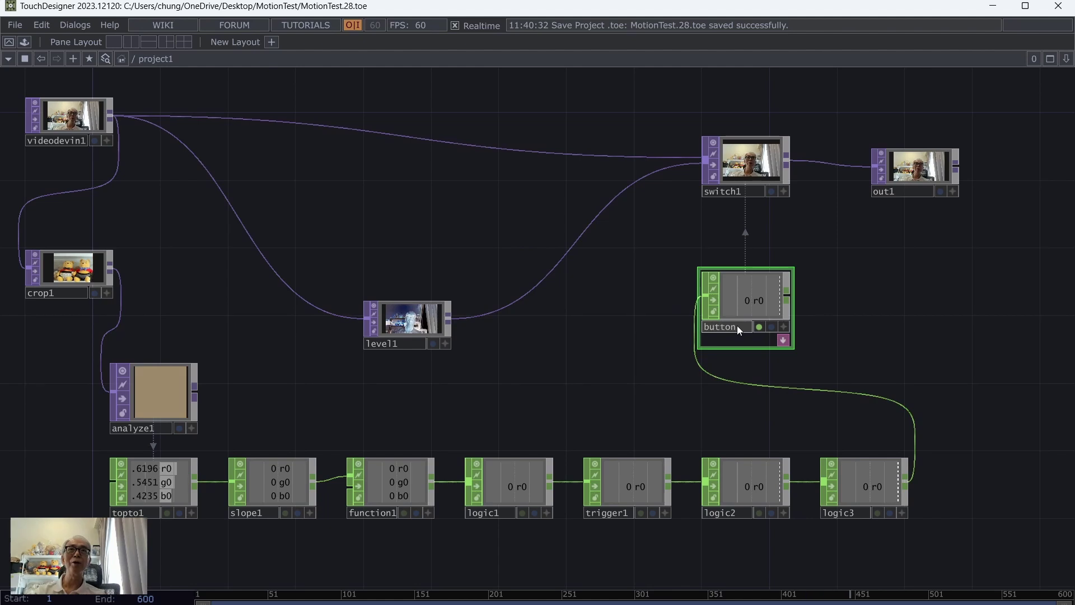
key("Return")
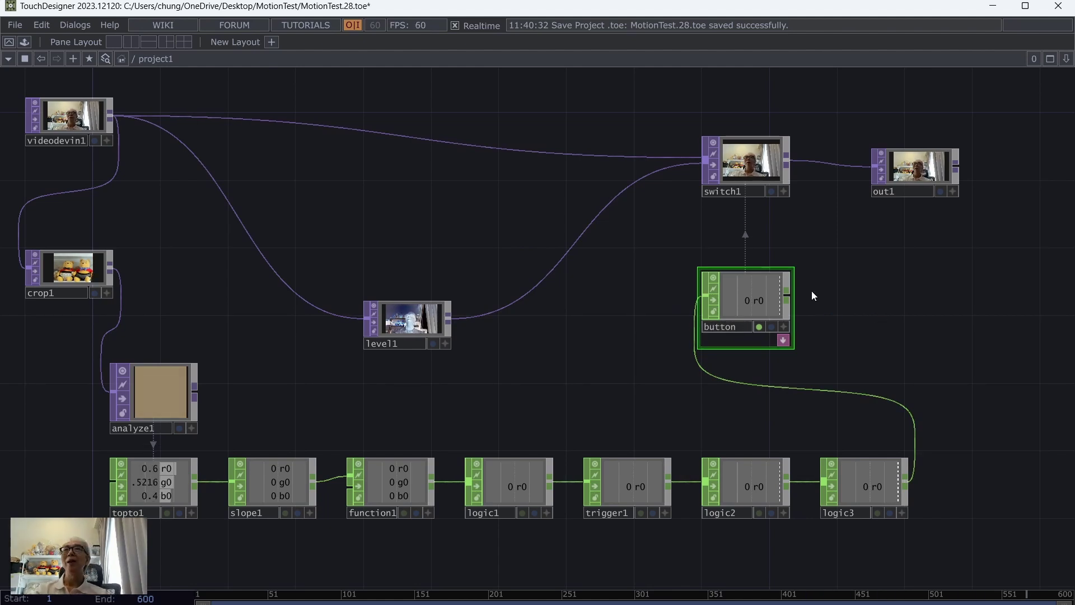
Save the project and maximize the program window.
left_click(22, 24)
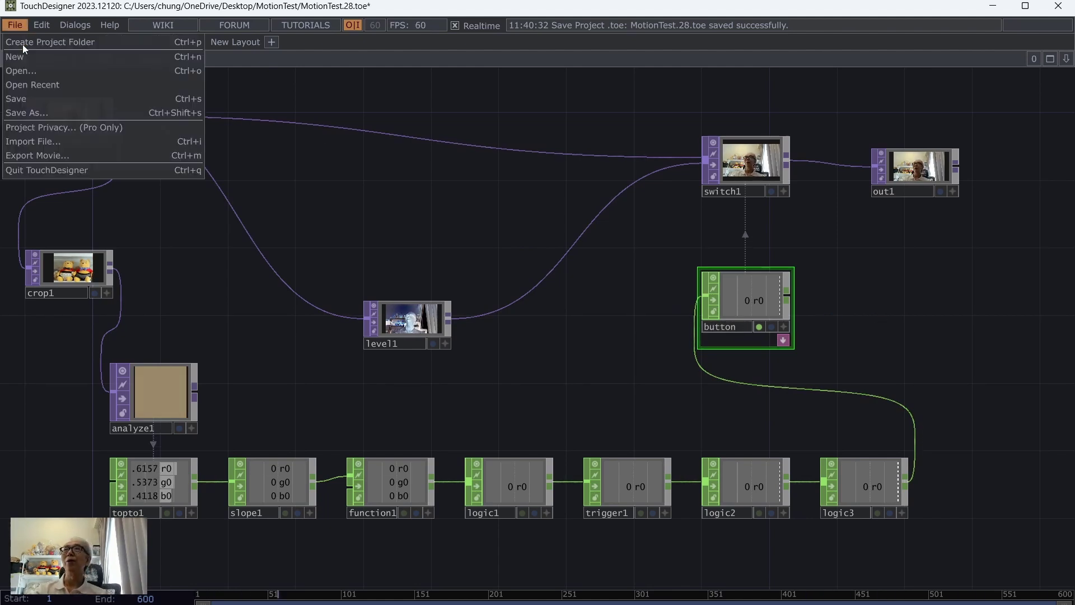
left_click(22, 102)
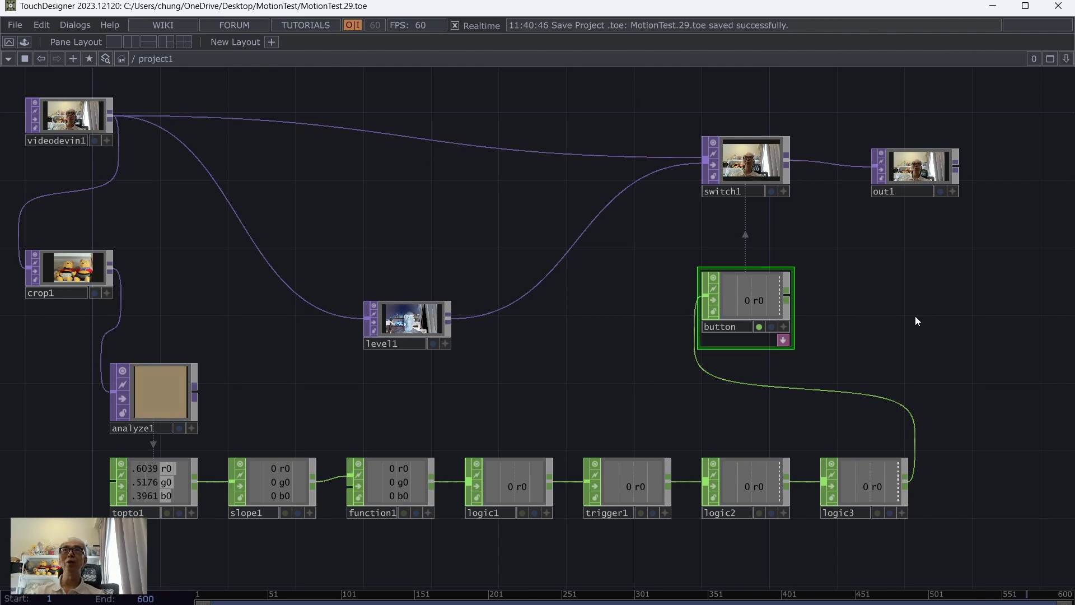
left_click(1025, 5)
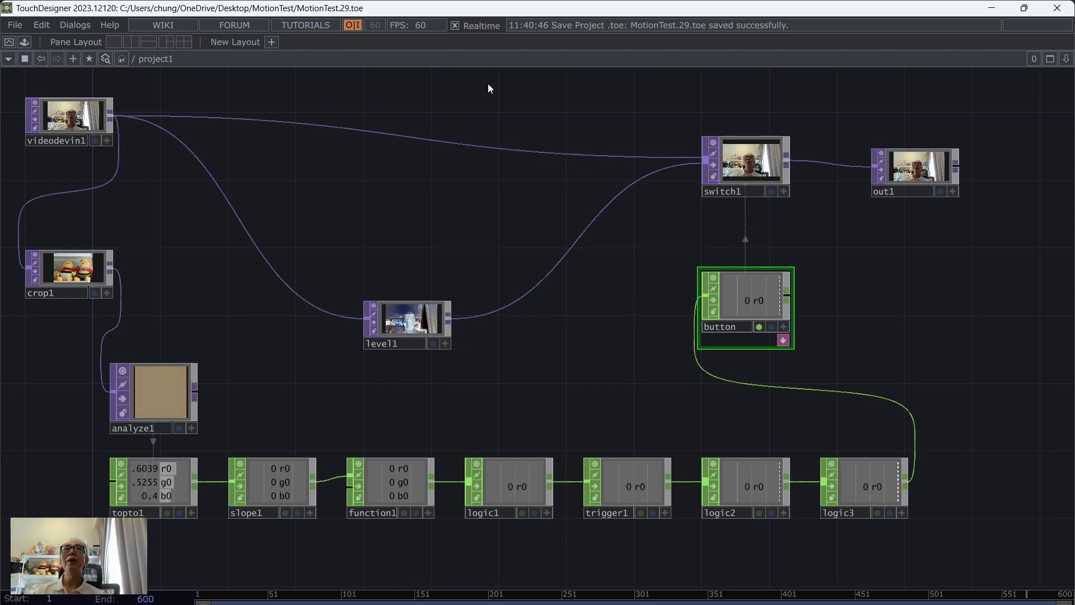
left_click_drag(462, 101, 463, 118)
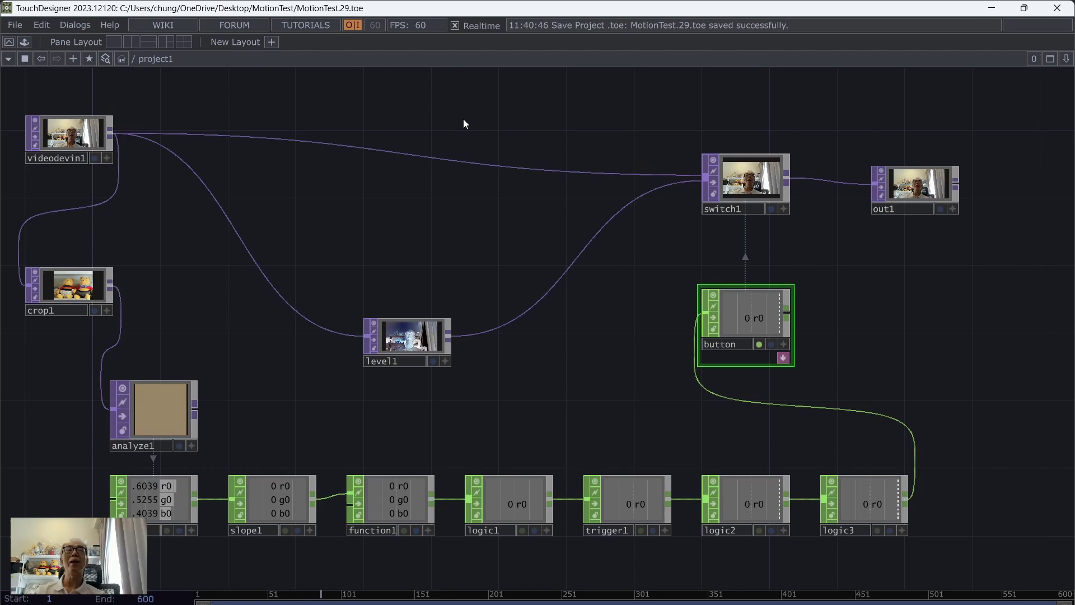
Examine the motionSense component among the Palette's Techniques, then close the Palette.
left_click(84, 25)
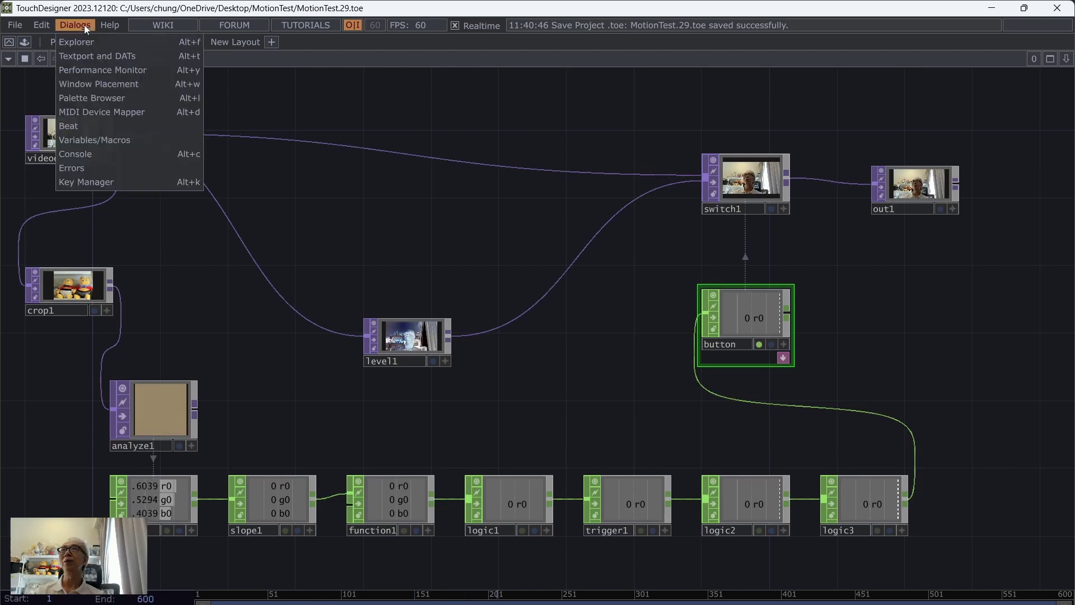
left_click(113, 98)
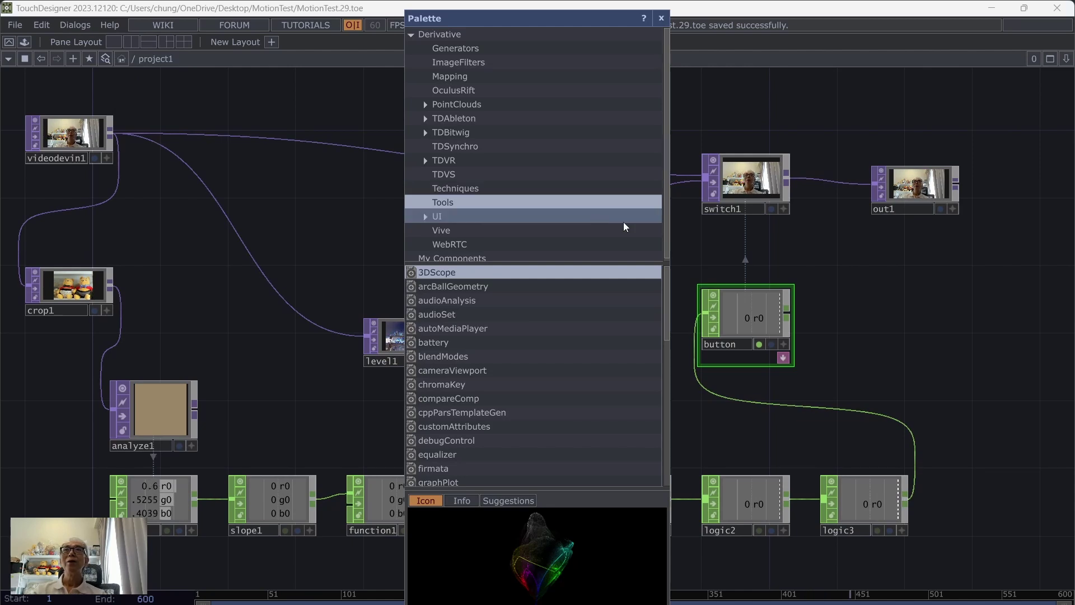
left_click(469, 190)
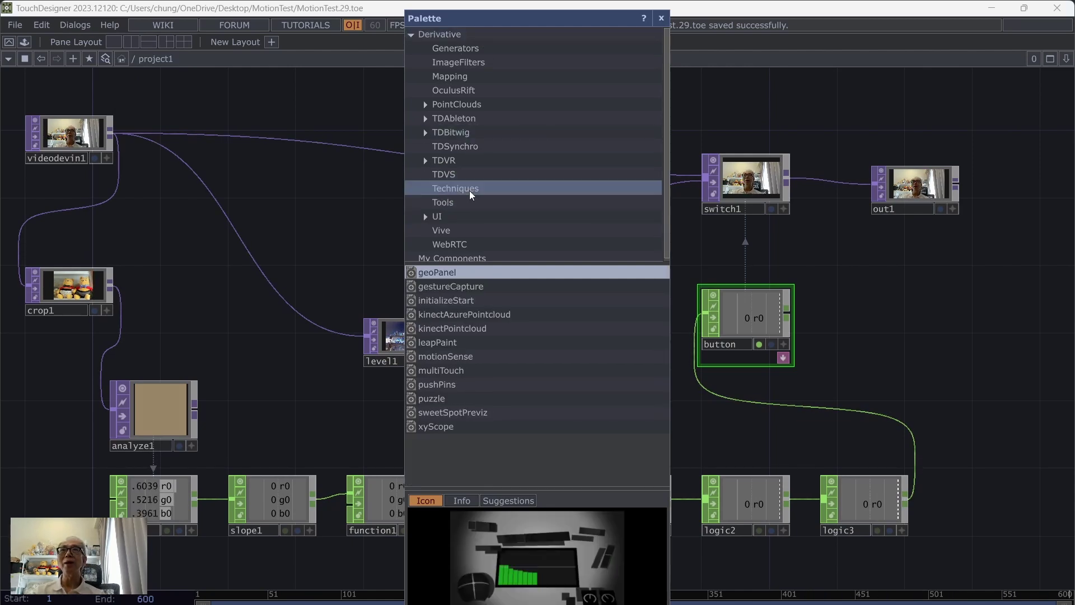
left_click(457, 357)
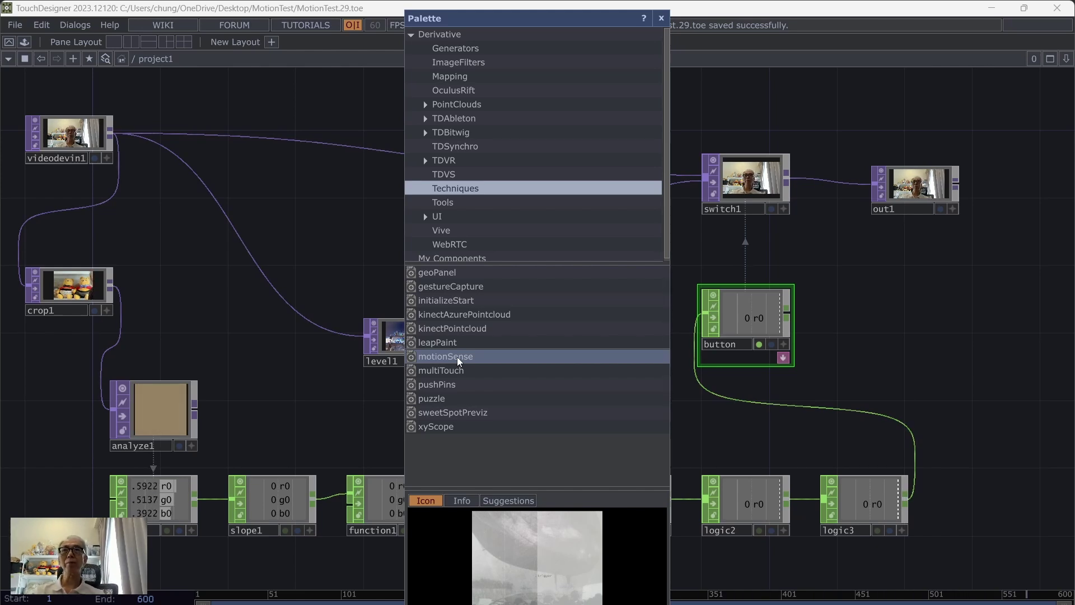
left_click(457, 357)
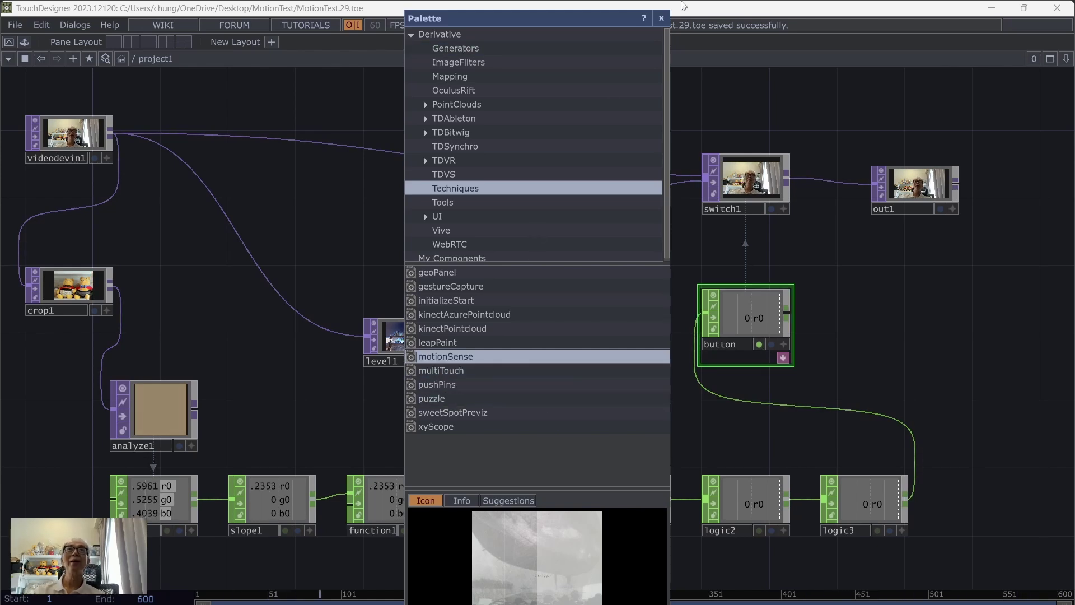
left_click(661, 18)
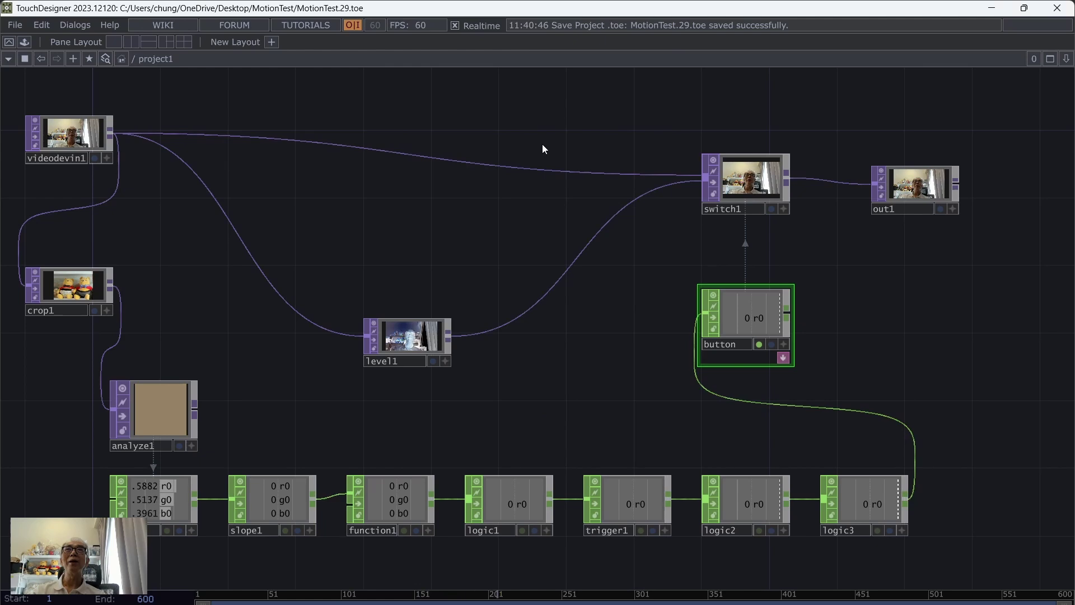
Delete analyze1, the CHOP chain from topto1 through logic3, and the button null that drives switch1.
left_click_drag(421, 128, 443, 127)
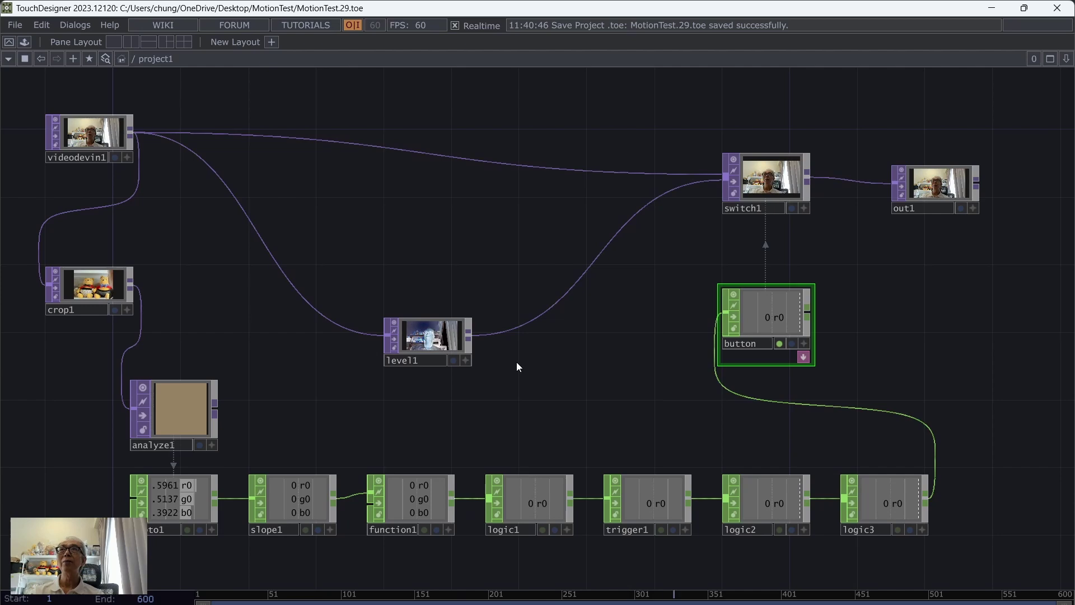
left_click_drag(579, 353, 611, 304)
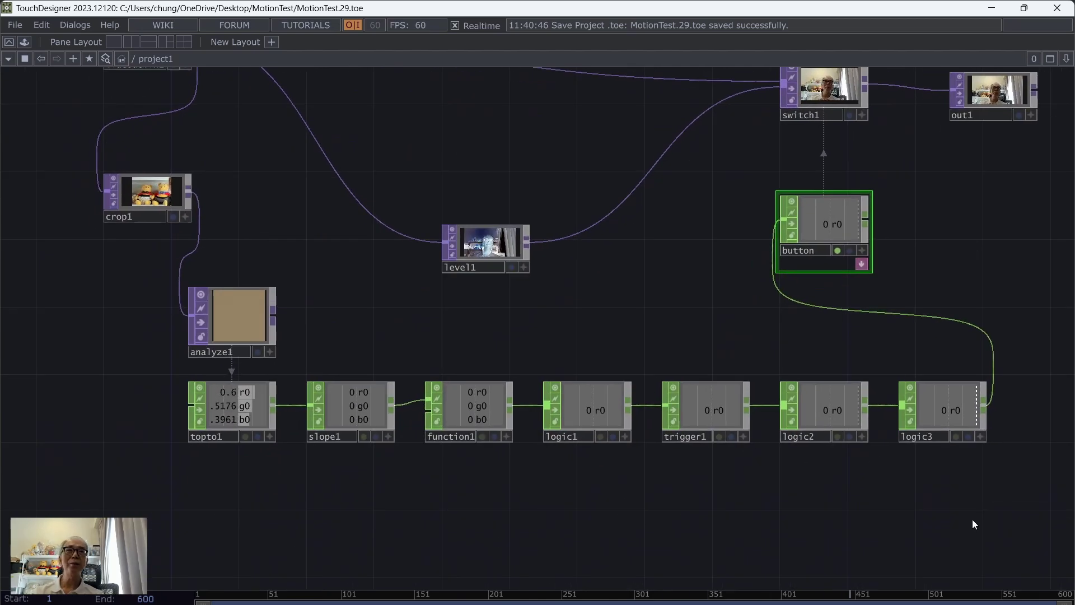
left_click_drag(1013, 472, 178, 280)
key("Delete")
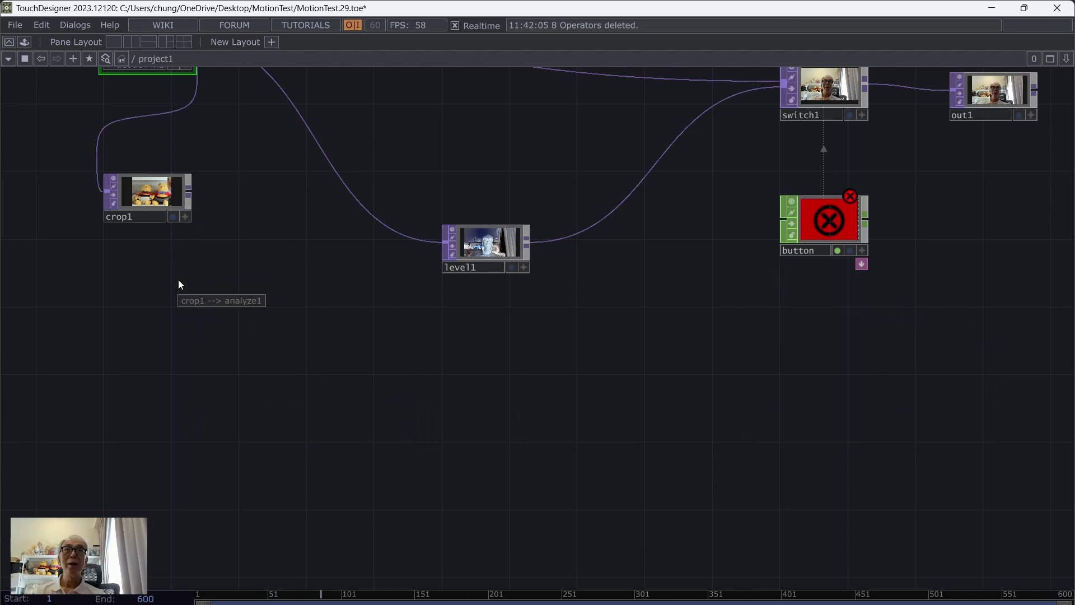
left_click(813, 216)
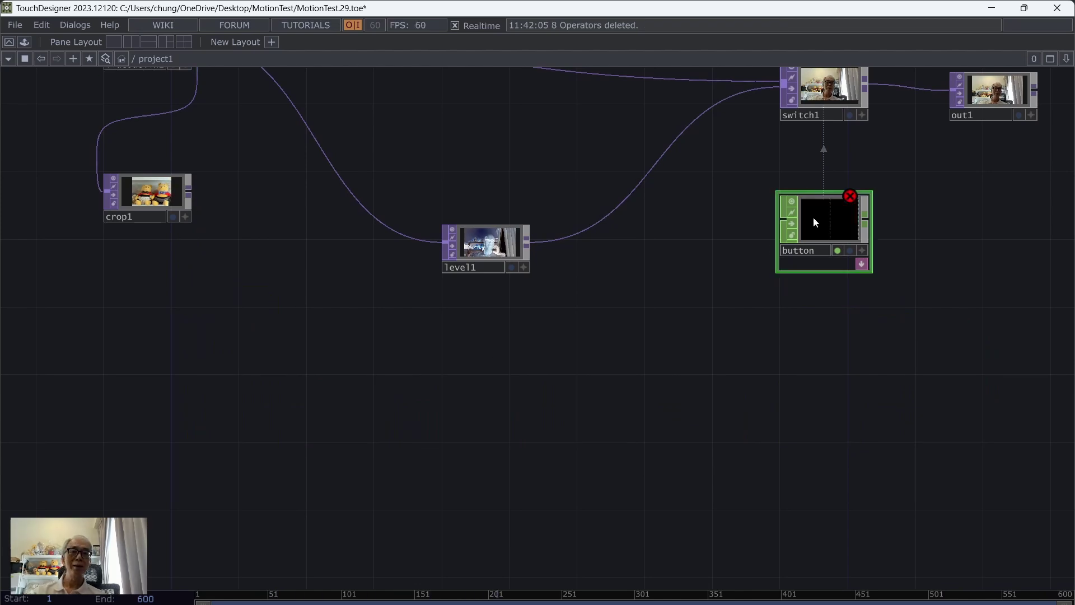
key("Delete")
Rearrange the network by moving switch1 and level1 upward.
left_click_drag(751, 234, 677, 406)
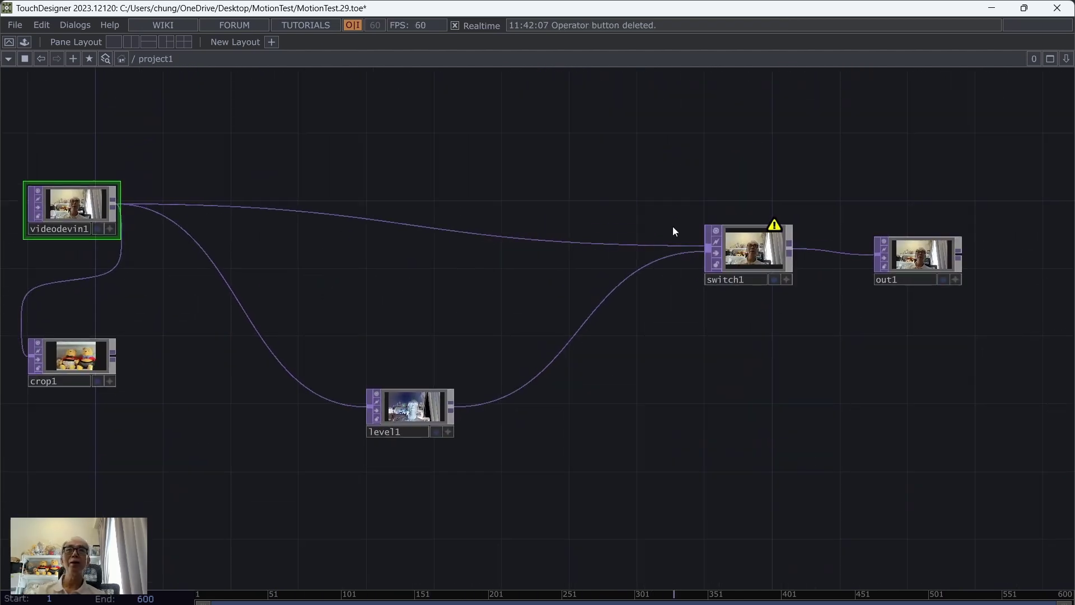
left_click_drag(782, 241, 782, 158)
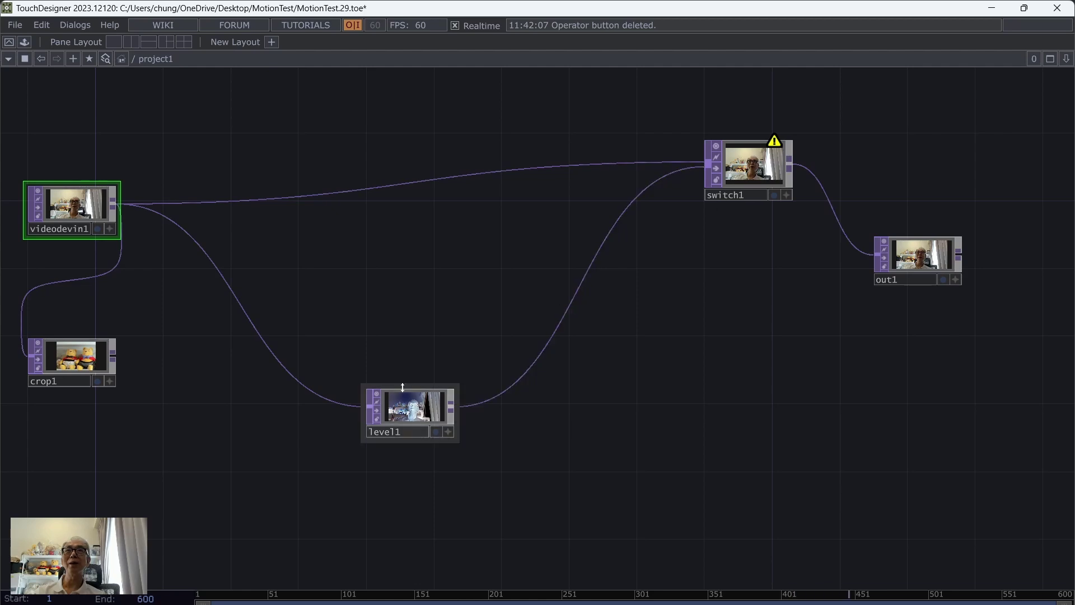
left_click_drag(420, 409, 470, 291)
Remove the leftover CHOP reference from switch1's Index parameter so it is a constant 0.
left_click(754, 174)
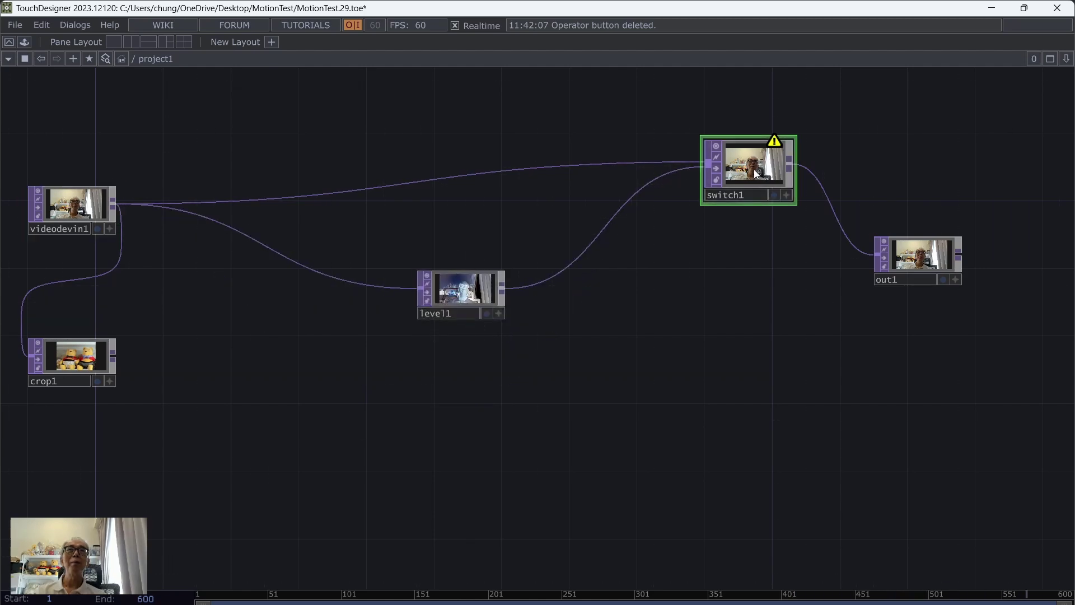
key("p")
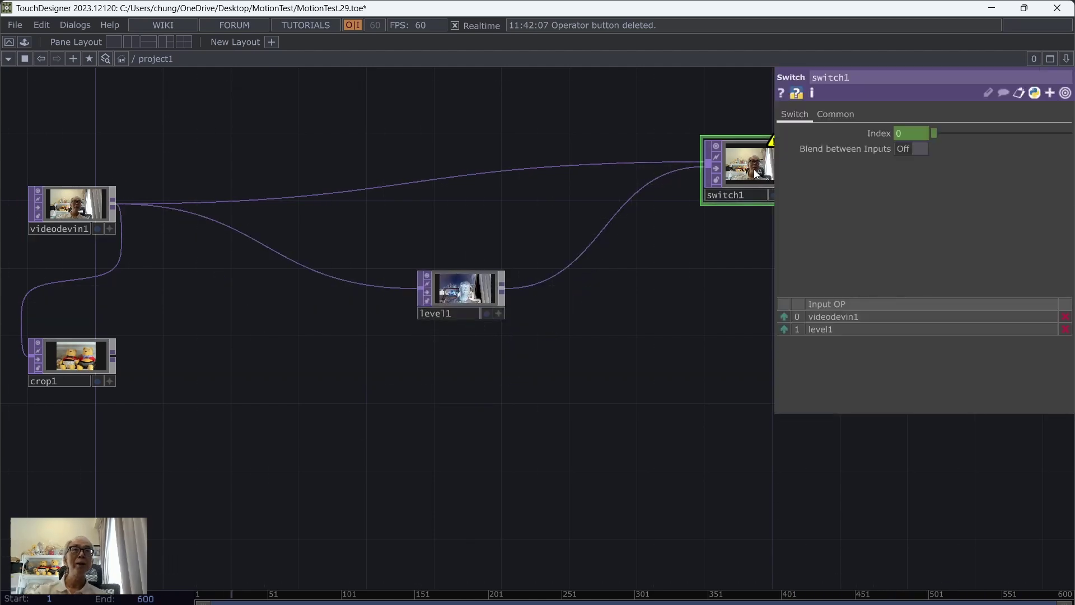
right_click(912, 134)
left_click(804, 240)
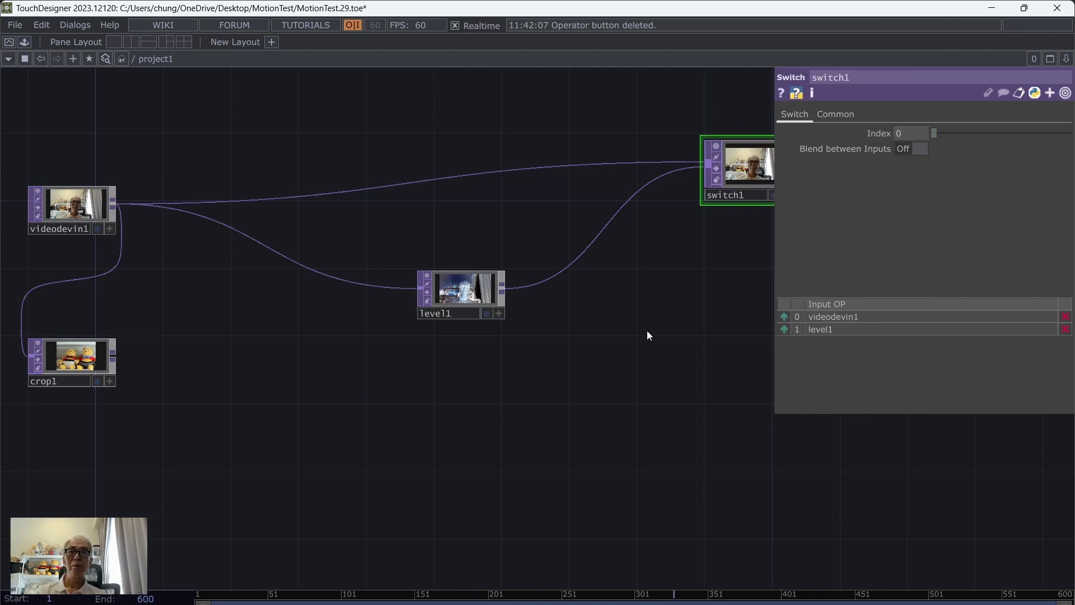
key("p")
Reset crop1 to the full image with Crop Left 0, Crop Right 1, Crop Bottom 0 and Crop Top 1.
left_click_drag(245, 468, 299, 399)
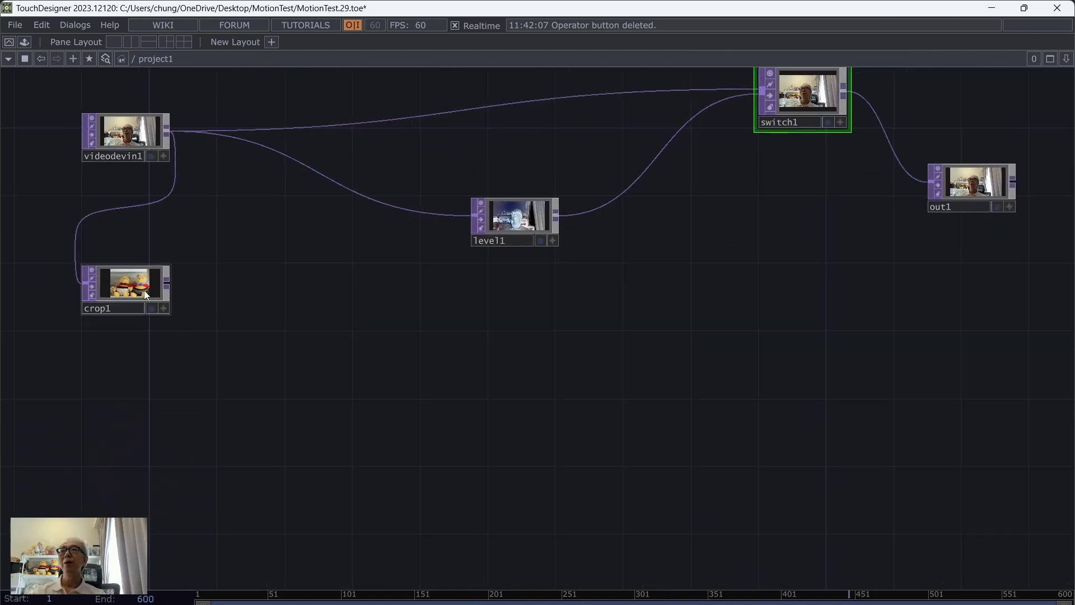
left_click(143, 294)
key("p")
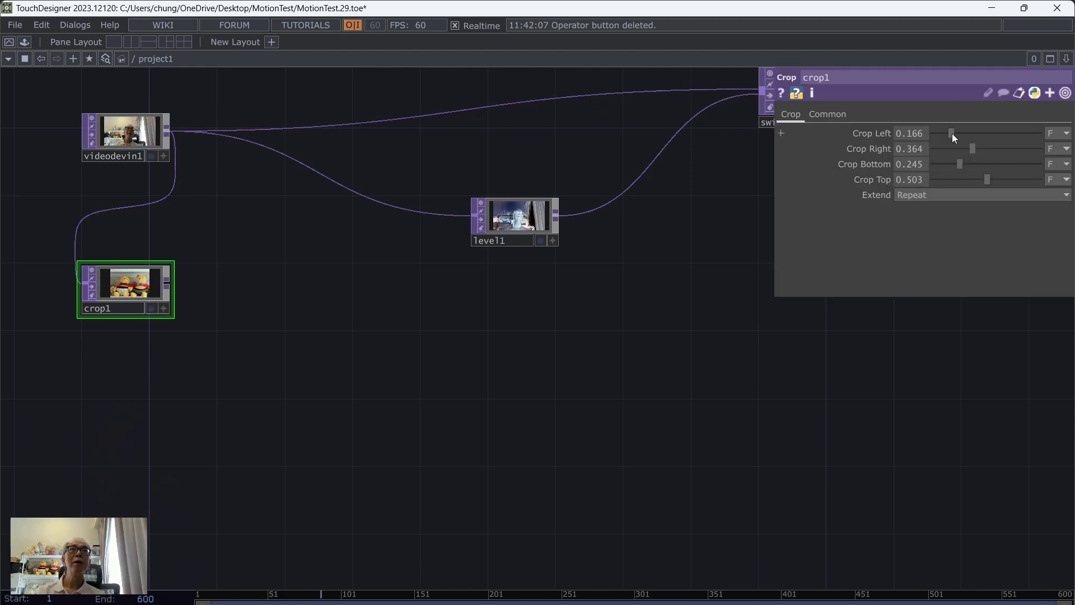
left_click_drag(951, 133, 879, 131)
left_click_drag(966, 150, 1071, 155)
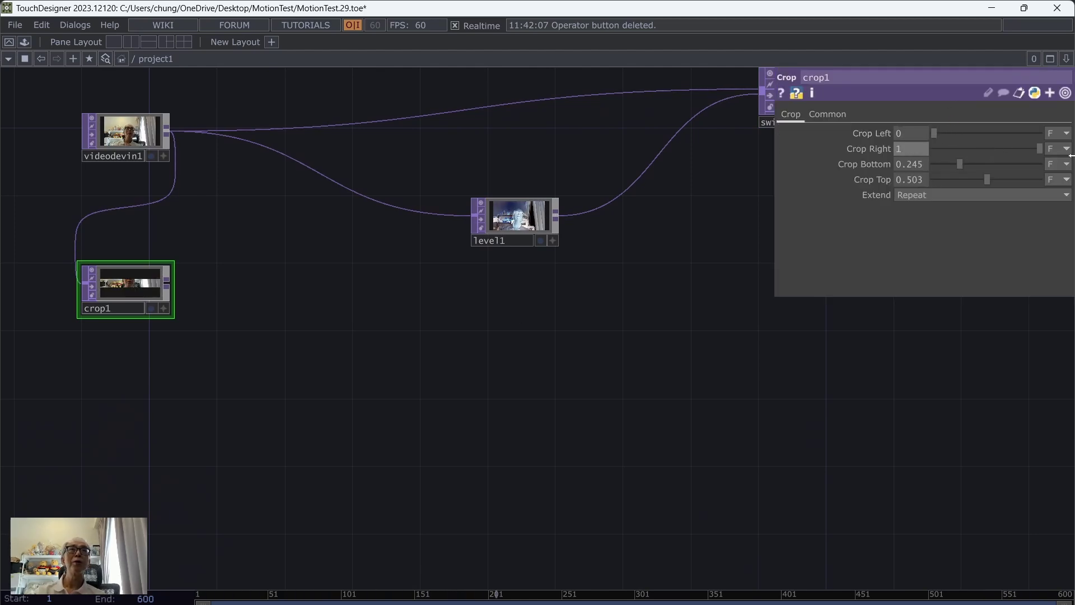
left_click_drag(959, 166, 913, 165)
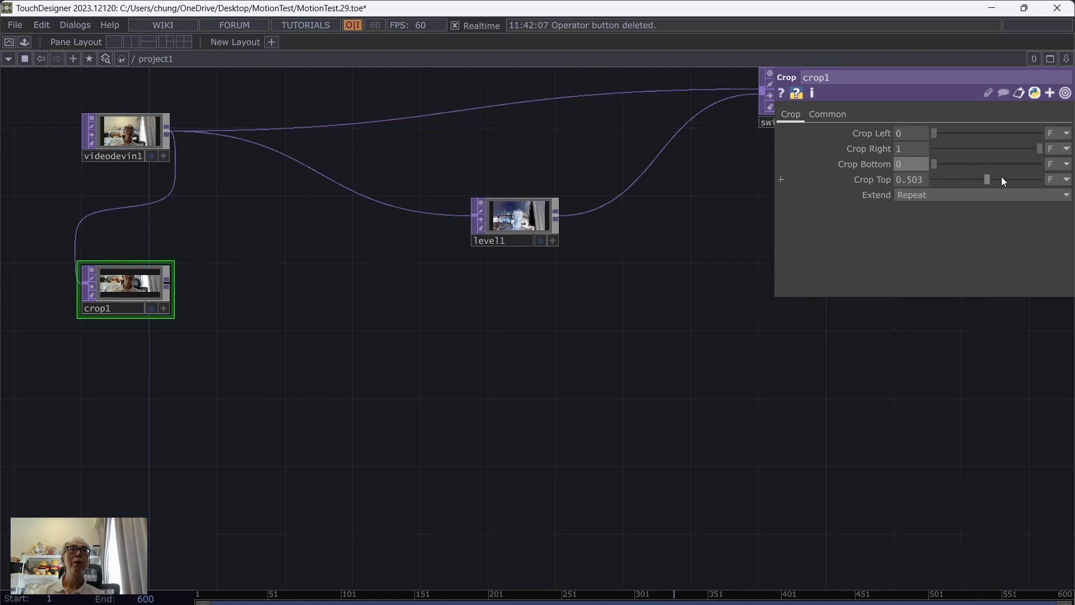
left_click_drag(986, 180, 1050, 185)
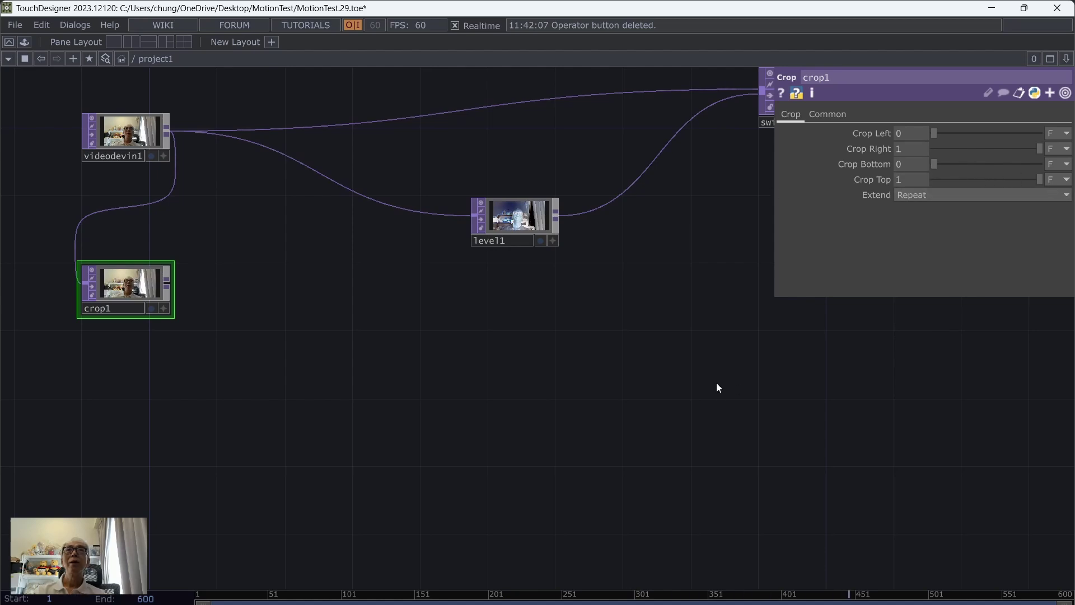
Add the motionSense component from the Palette's Techniques to the network and place it between crop1 and level1, slightly below them.
left_click(69, 29)
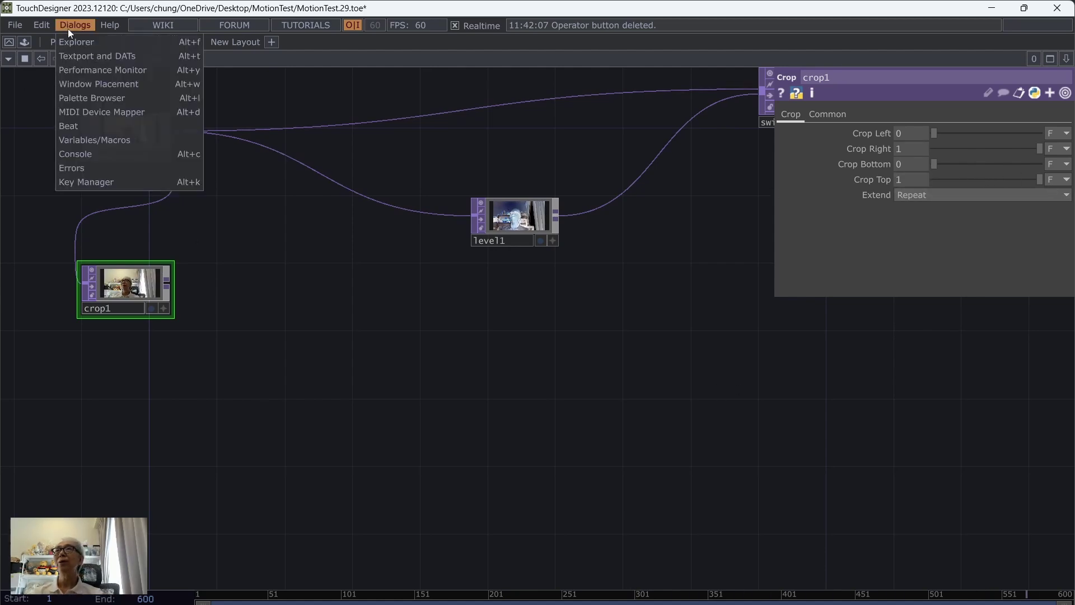
left_click(105, 99)
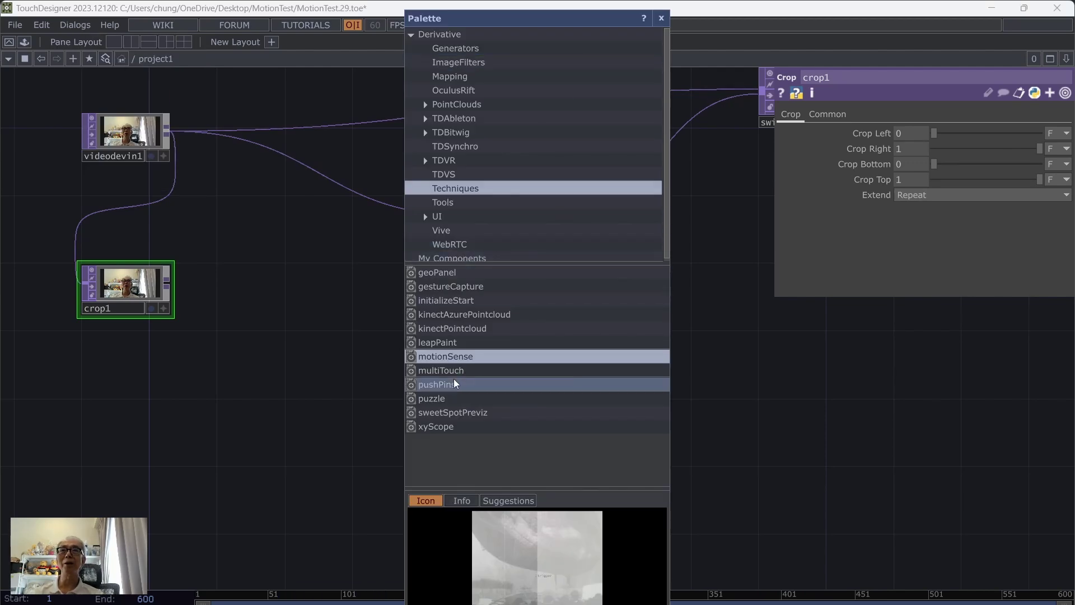
left_click(223, 448)
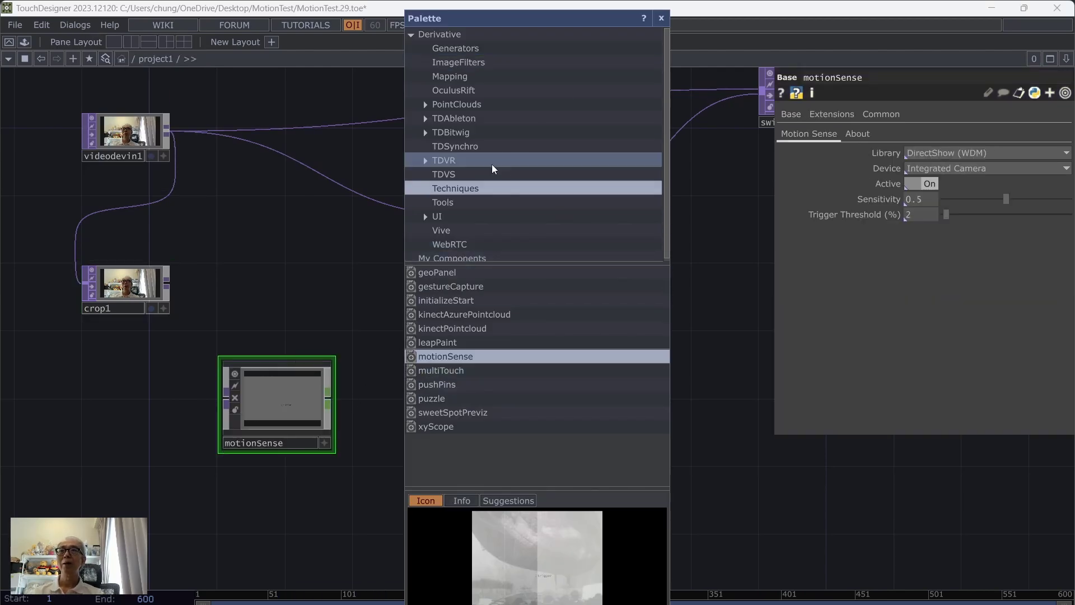
left_click(662, 20)
left_click_drag(529, 424, 566, 411)
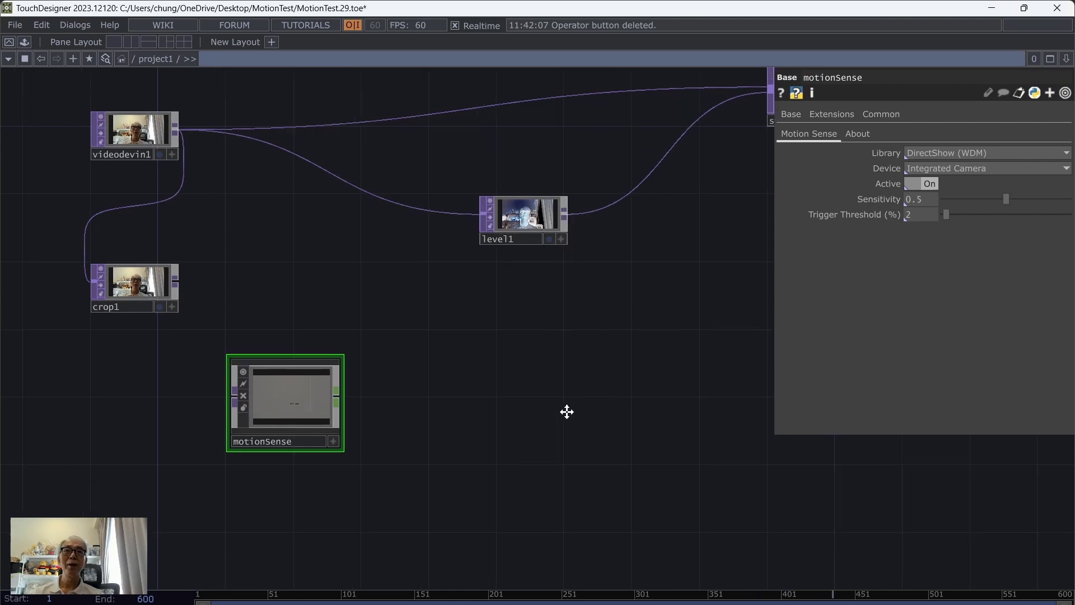
left_click_drag(332, 385, 462, 352)
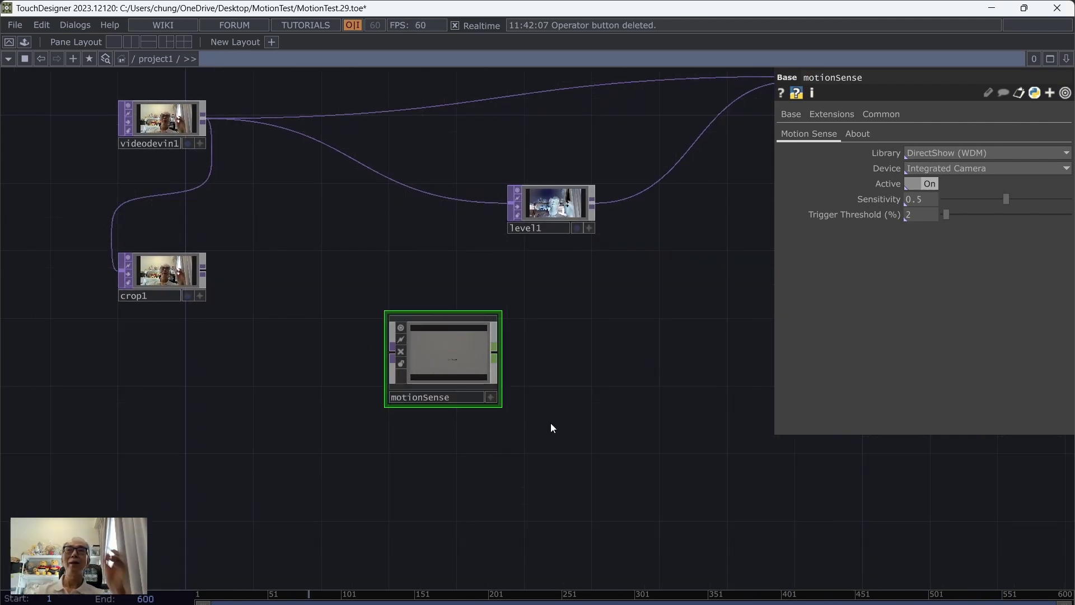
left_click_drag(546, 398, 530, 436)
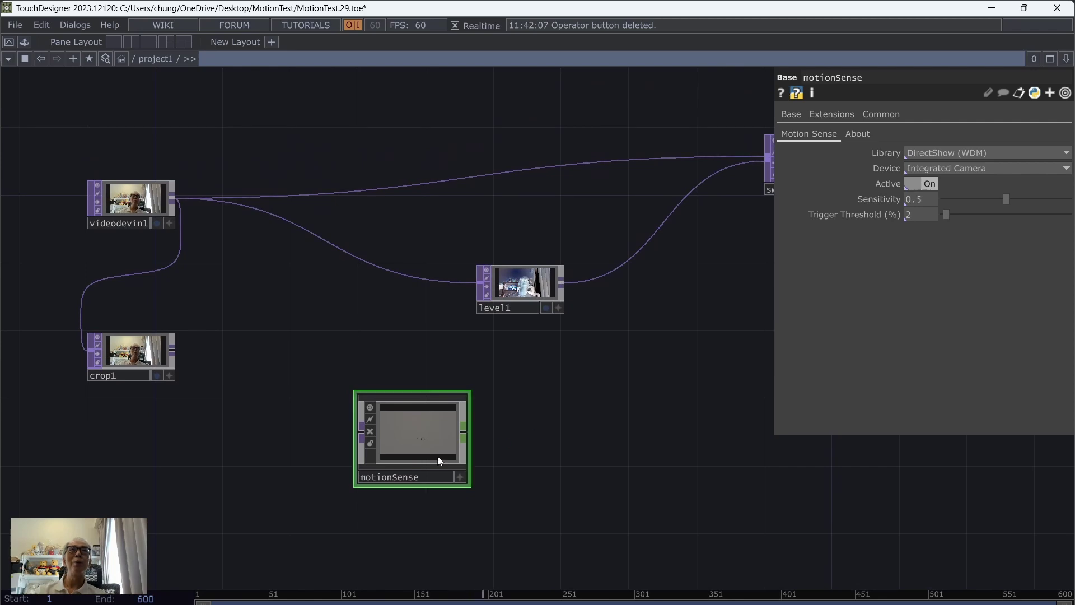
left_click_drag(406, 426, 345, 386)
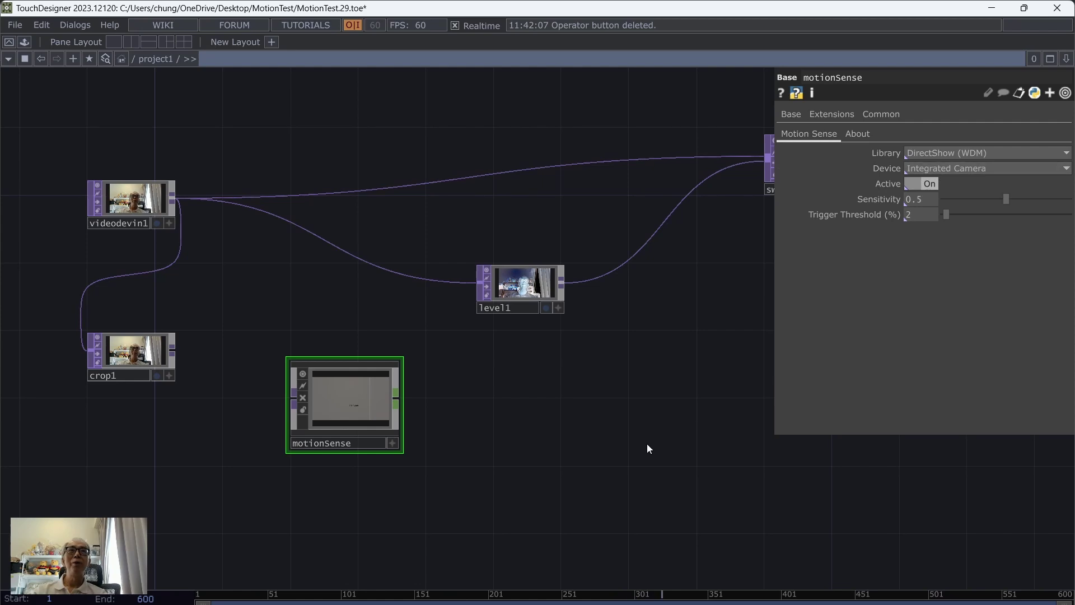
Turn motionSense's Active parameter off and wire crop1's output into its input, placing it close to crop1.
left_click_drag(331, 400, 498, 398)
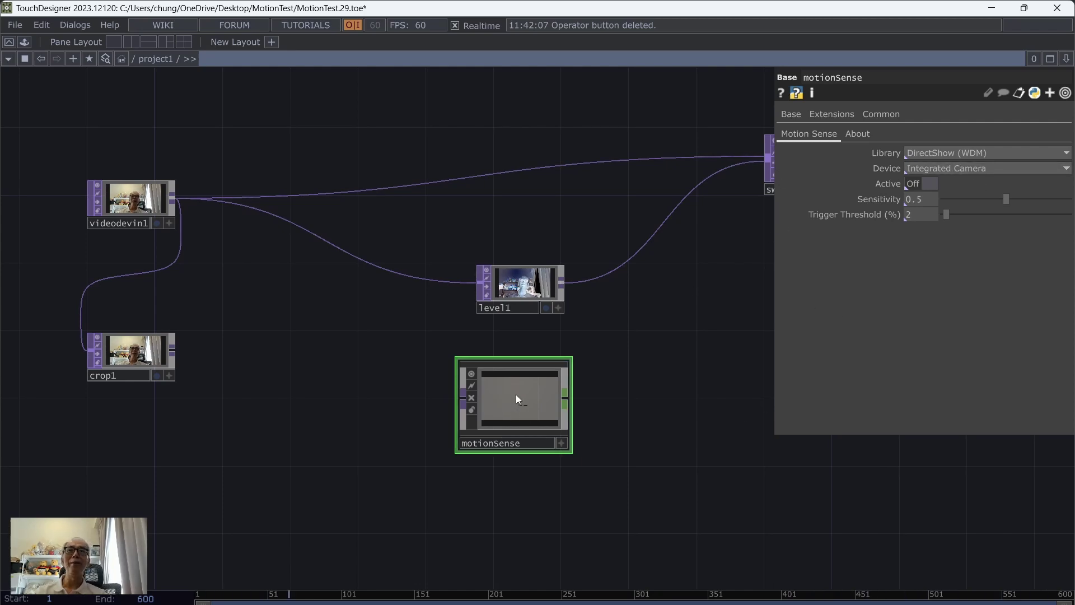
left_click_drag(537, 407, 436, 423)
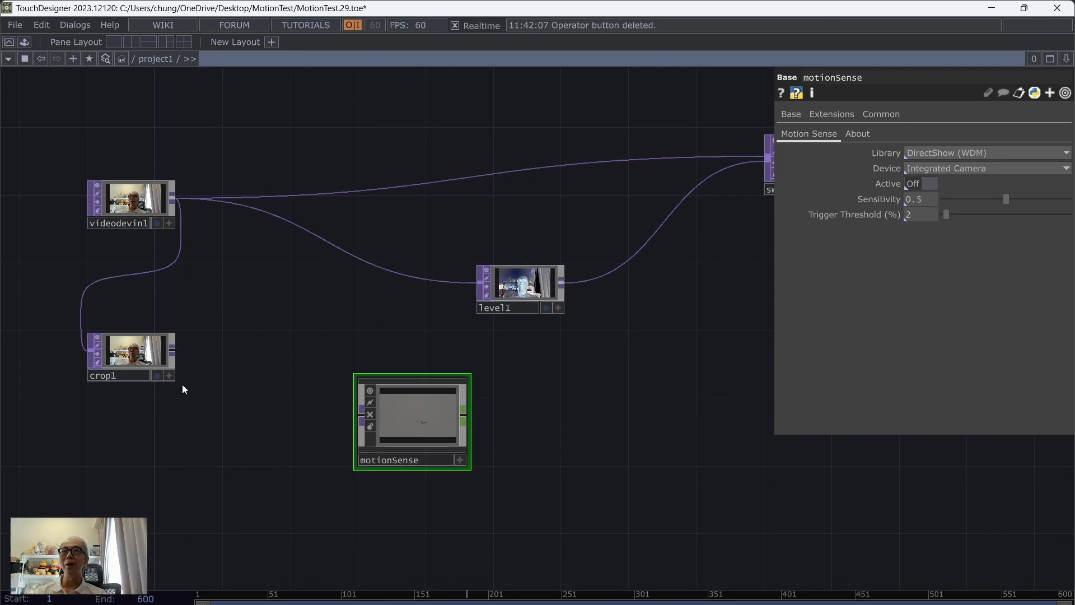
left_click_drag(173, 351, 337, 418)
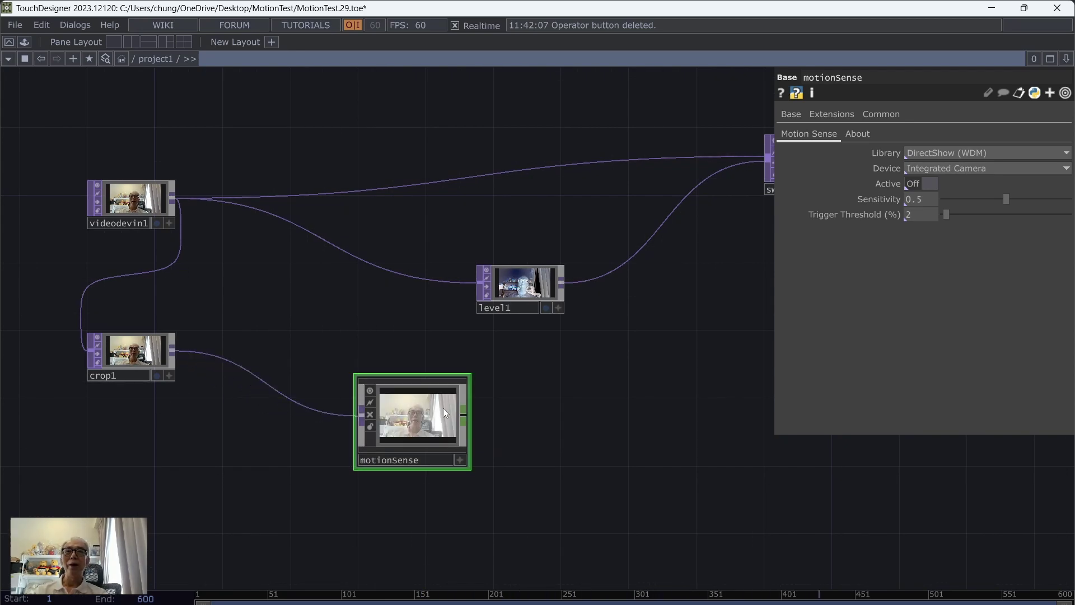
left_click_drag(442, 407, 341, 391)
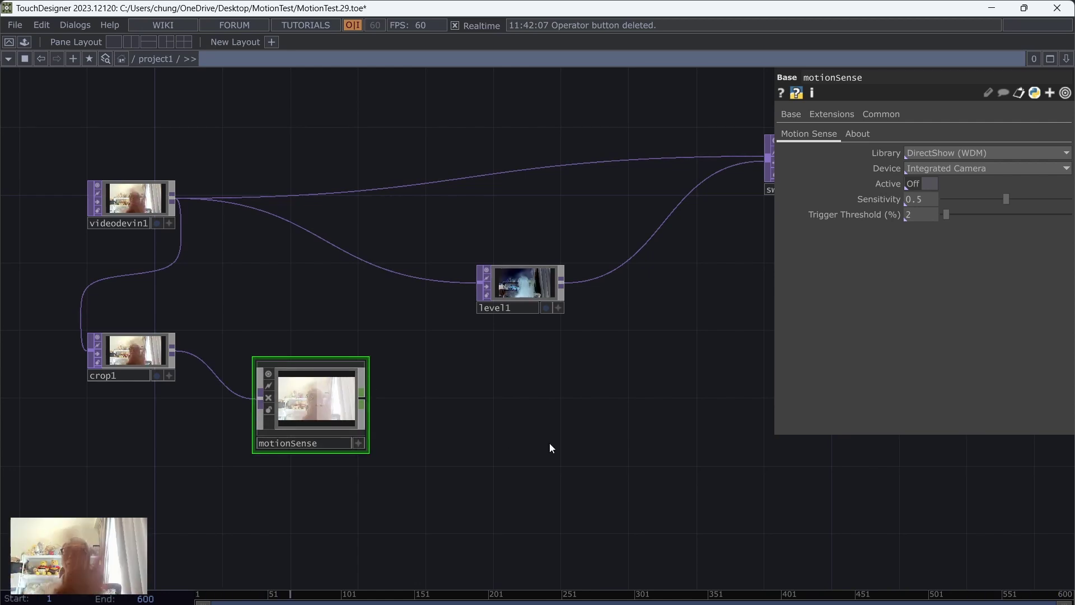
Add a Null CHOP to motionSense's trigger output, placed just beside the component.
right_click(363, 397)
left_click(362, 396)
left_click(465, 408)
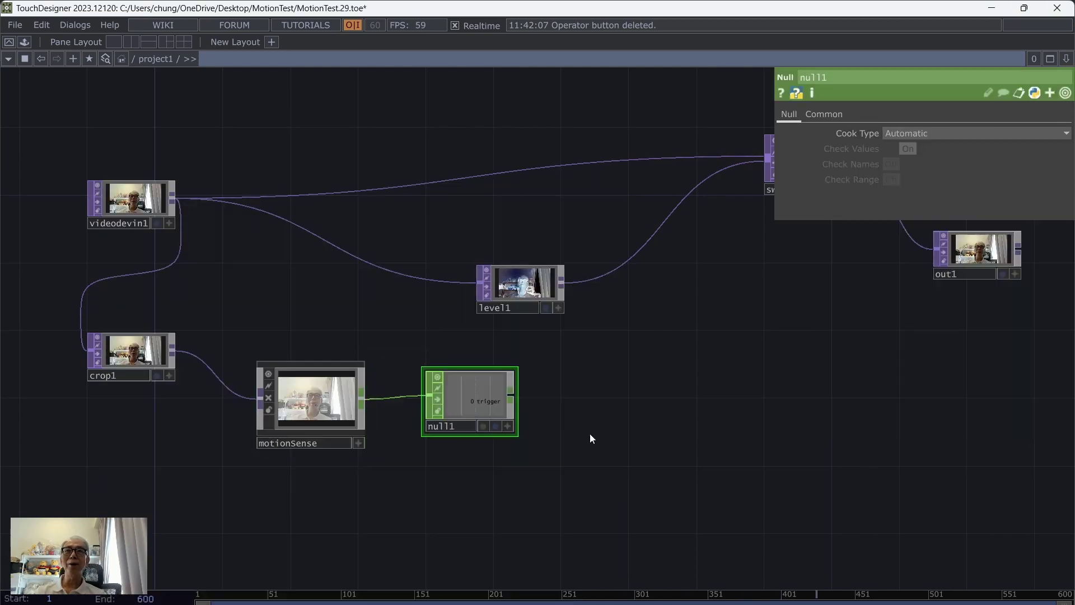
scroll(556, 408, "up", 2)
left_click_drag(581, 460, 656, 468)
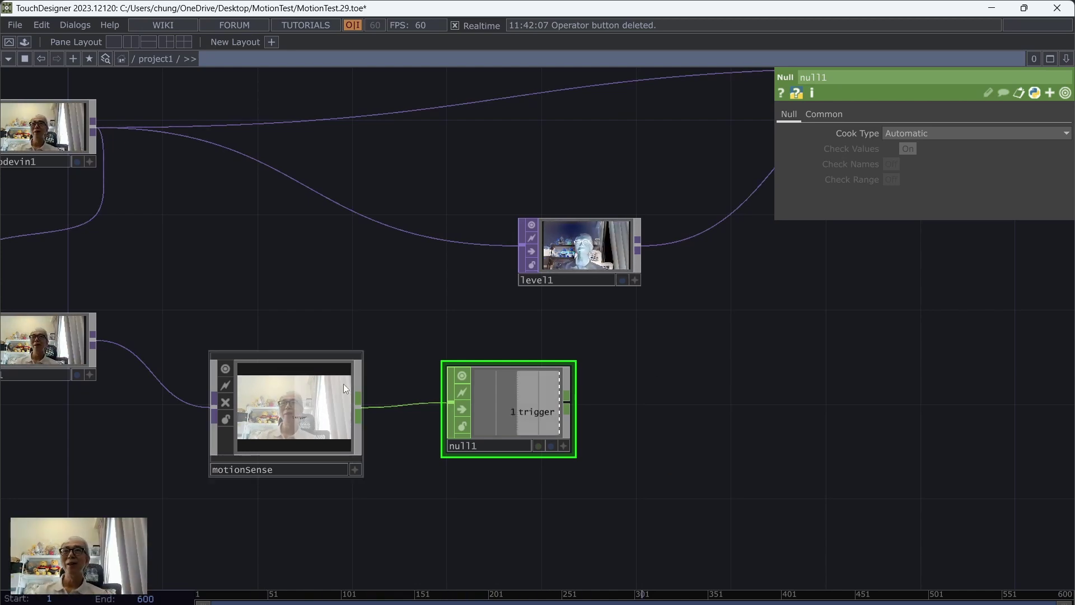
left_click(310, 400)
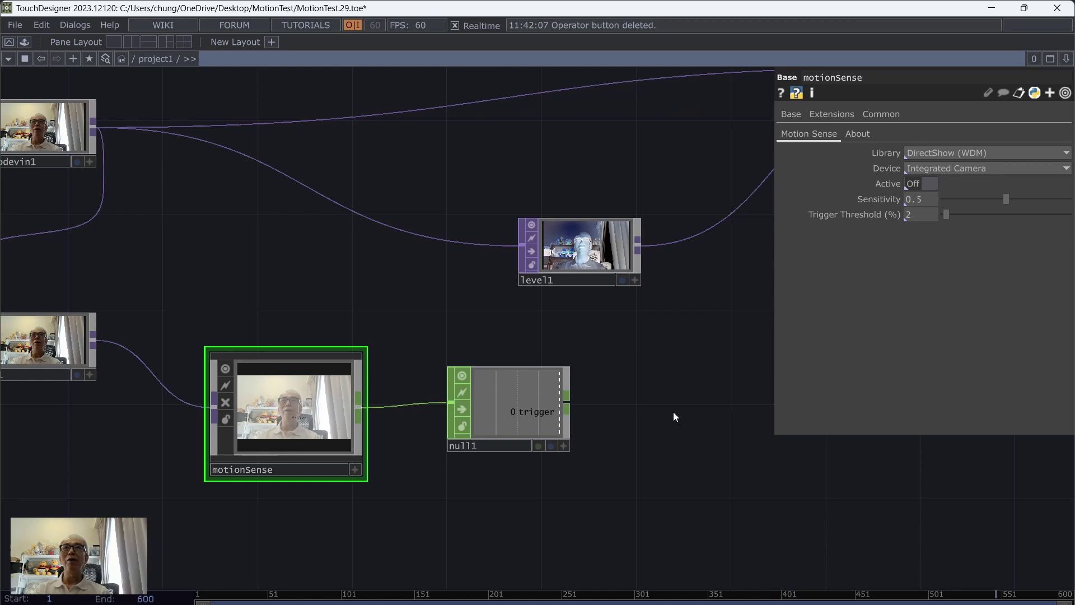
left_click_drag(673, 411, 648, 431)
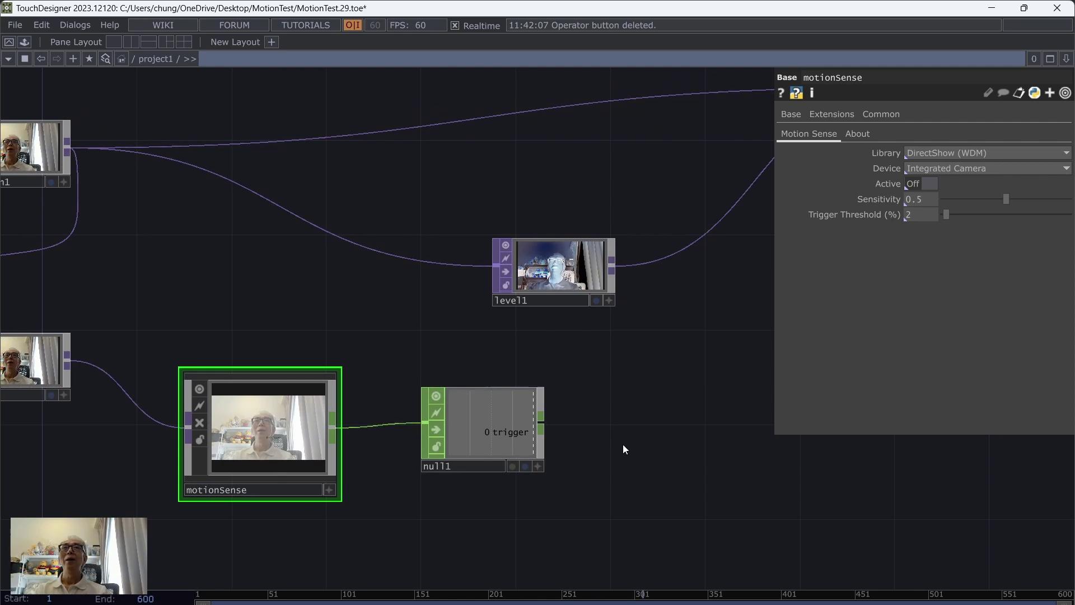
scroll(623, 444, "down", 3)
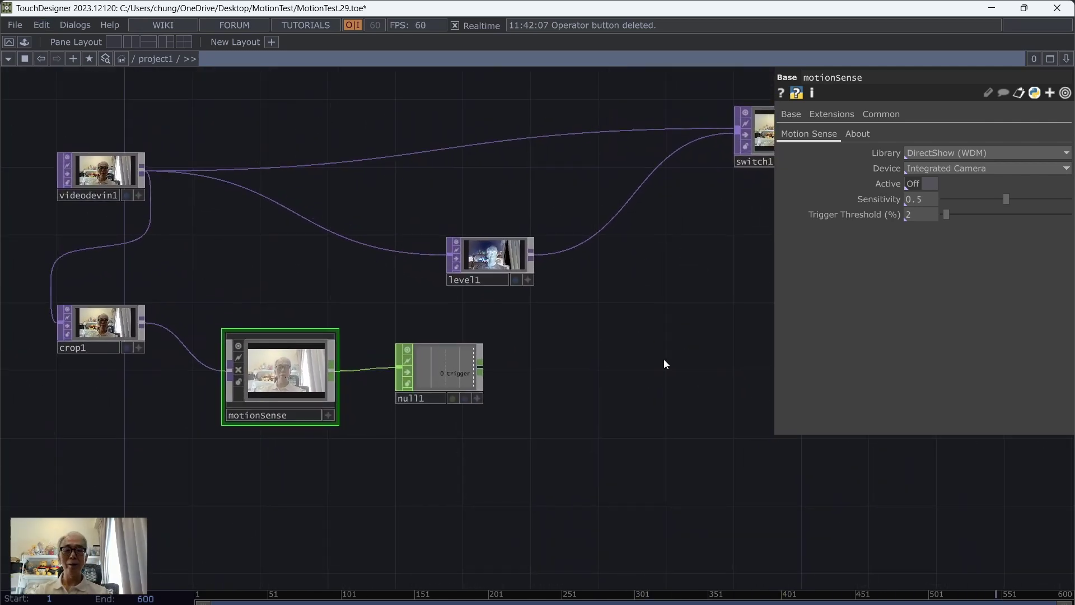
Add a Trigger CHOP after null1 and shift both operators slightly closer to motionSense.
key("p")
right_click(484, 370)
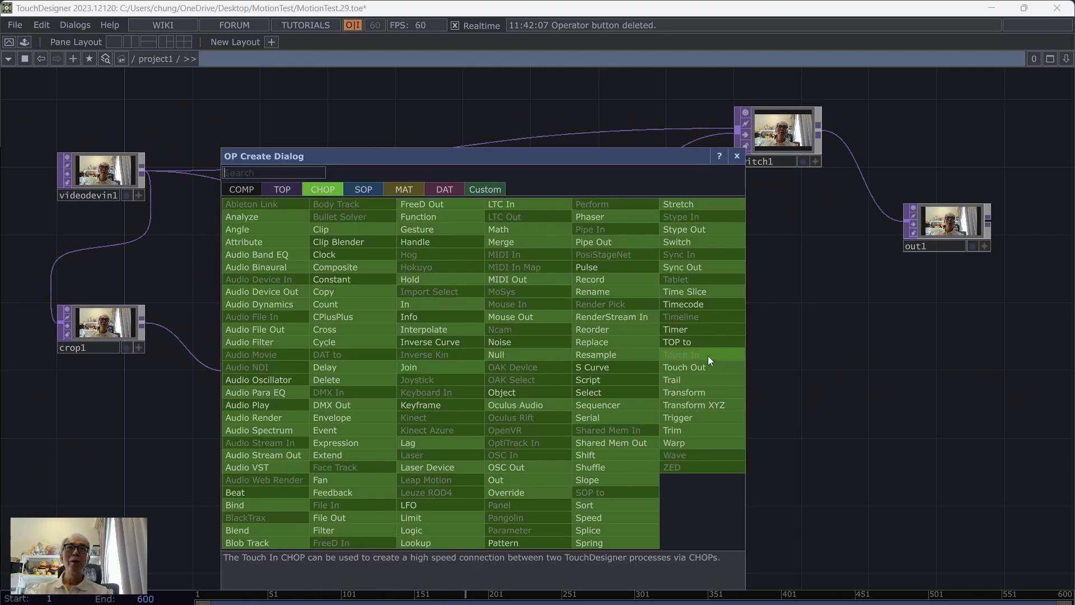
left_click(708, 417)
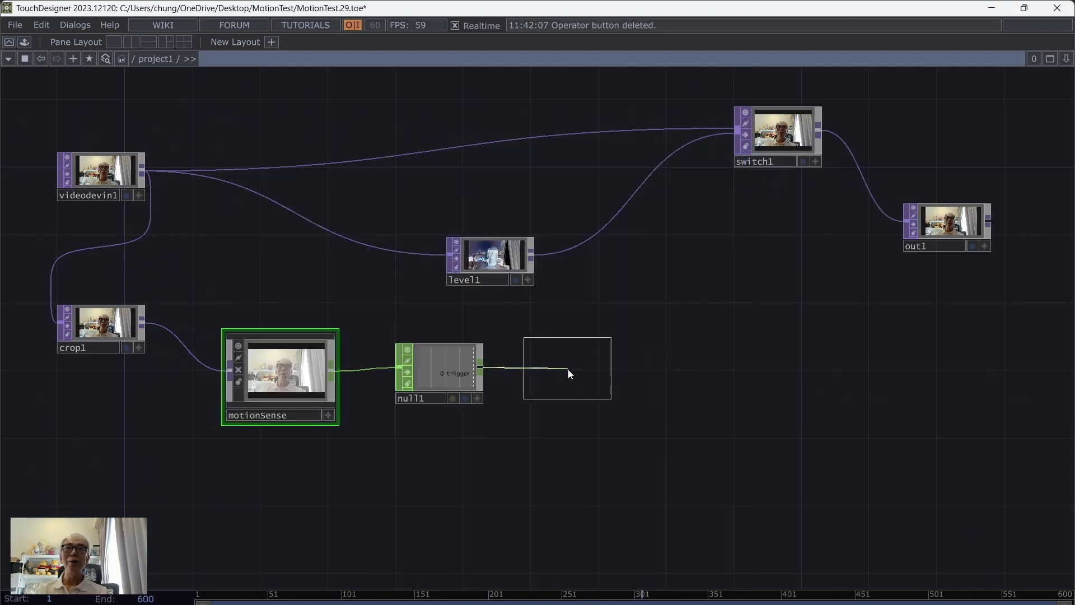
left_click(567, 368)
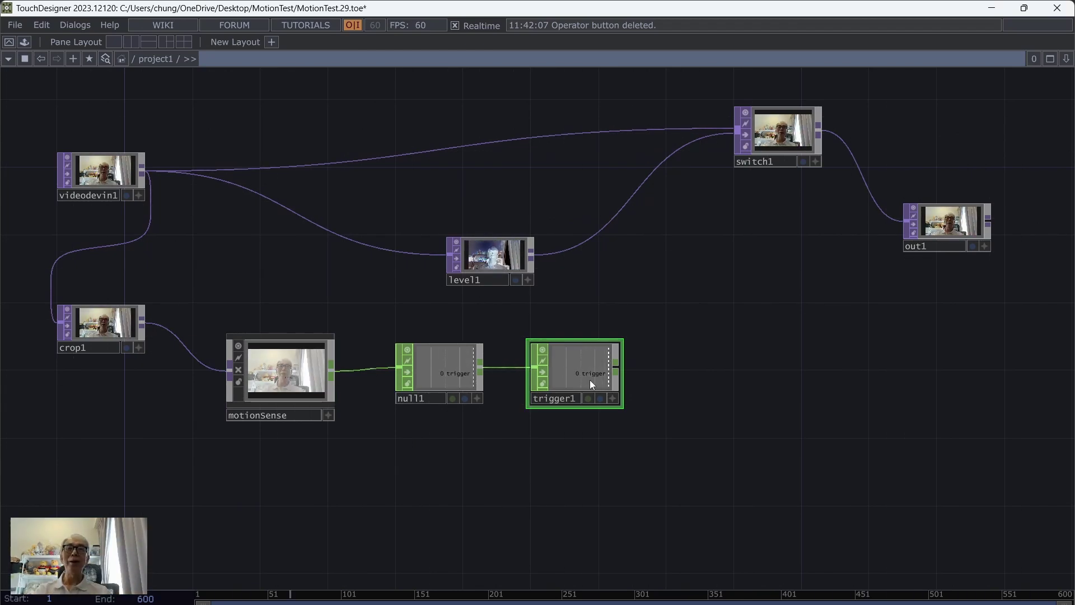
left_click_drag(442, 379, 426, 378)
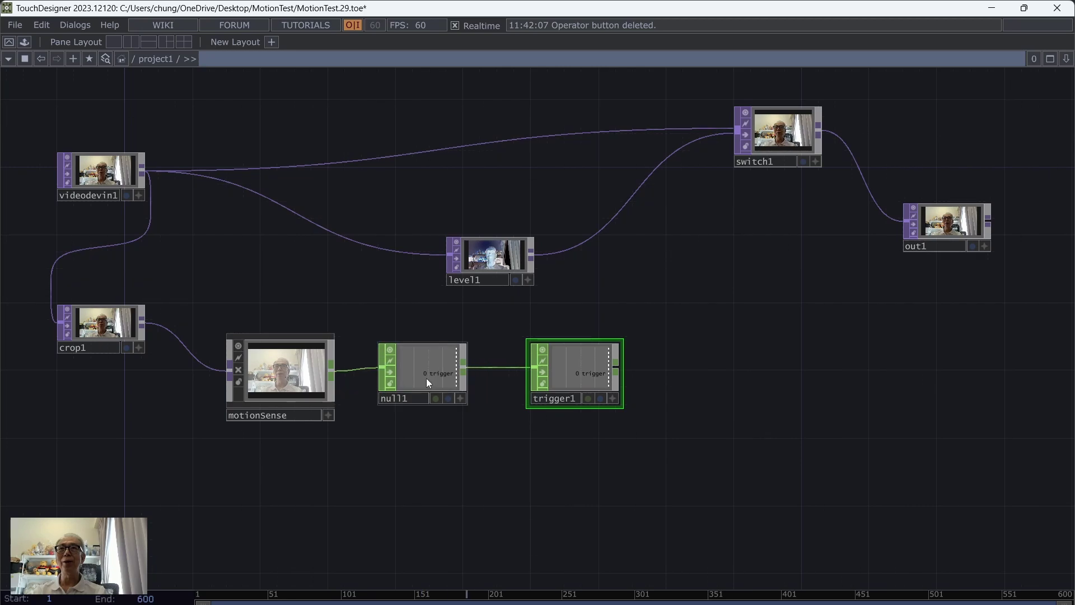
left_click_drag(565, 371, 549, 372)
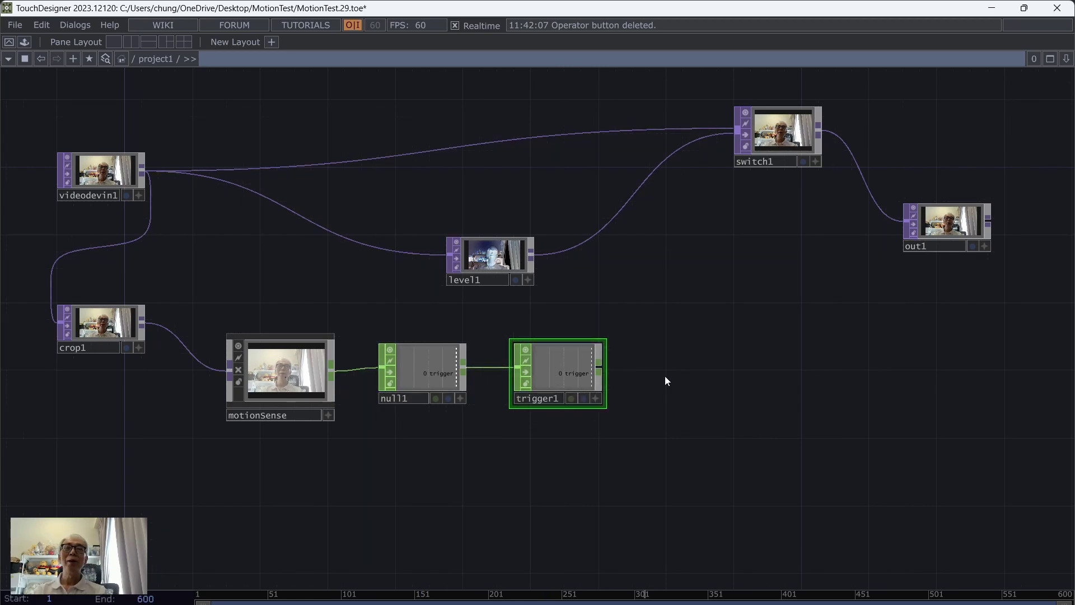
Add a Logic CHOP after trigger1, placed directly below it, and set its Channel Pre OP to Rising Edge.
left_click_drag(665, 381, 571, 372)
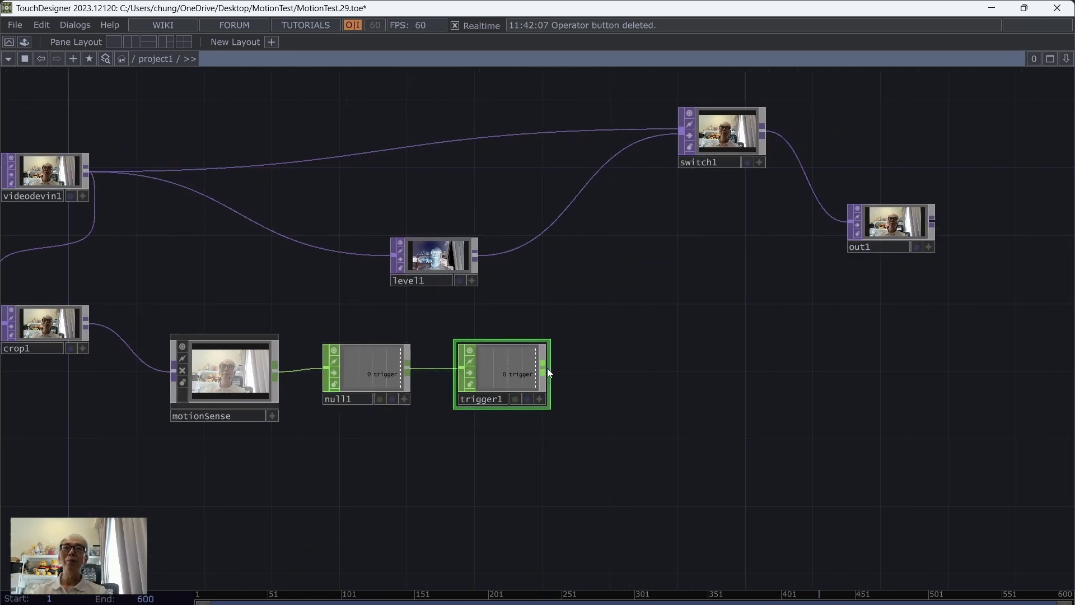
left_click(548, 373)
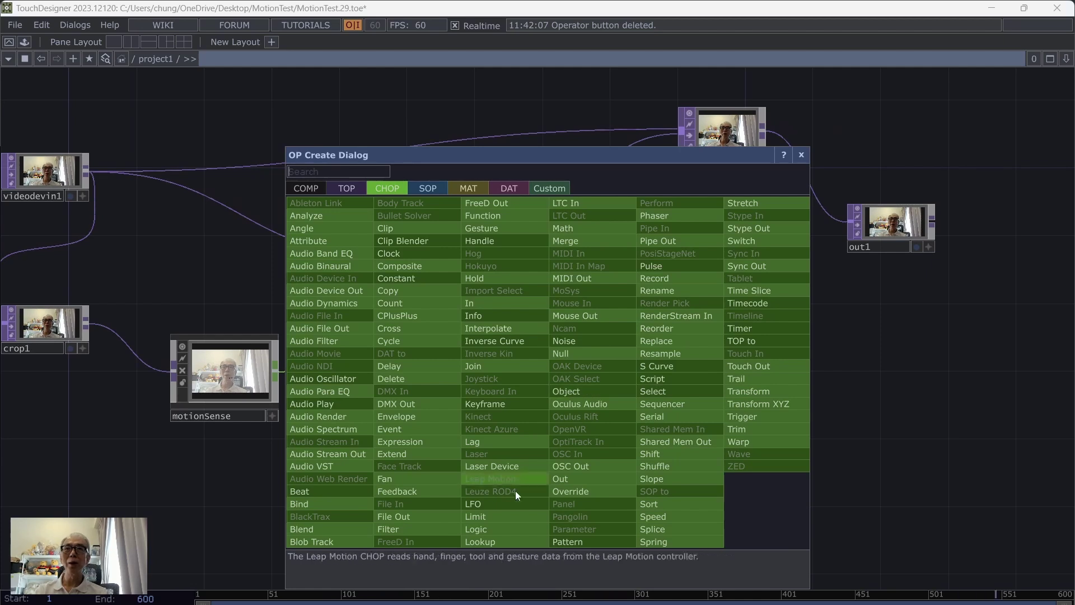
left_click(513, 523)
left_click(515, 465)
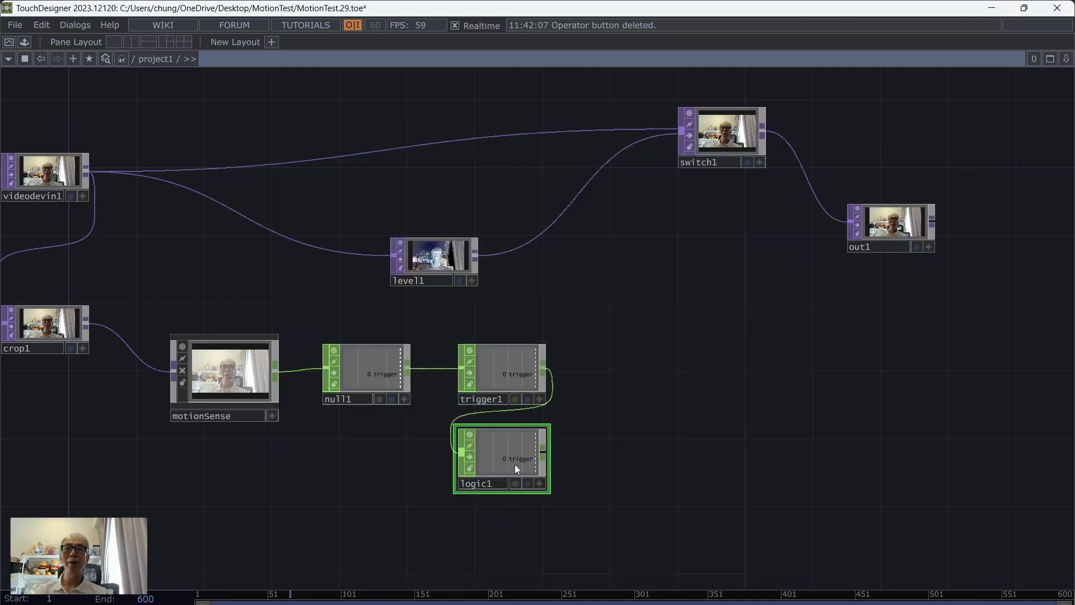
key("p")
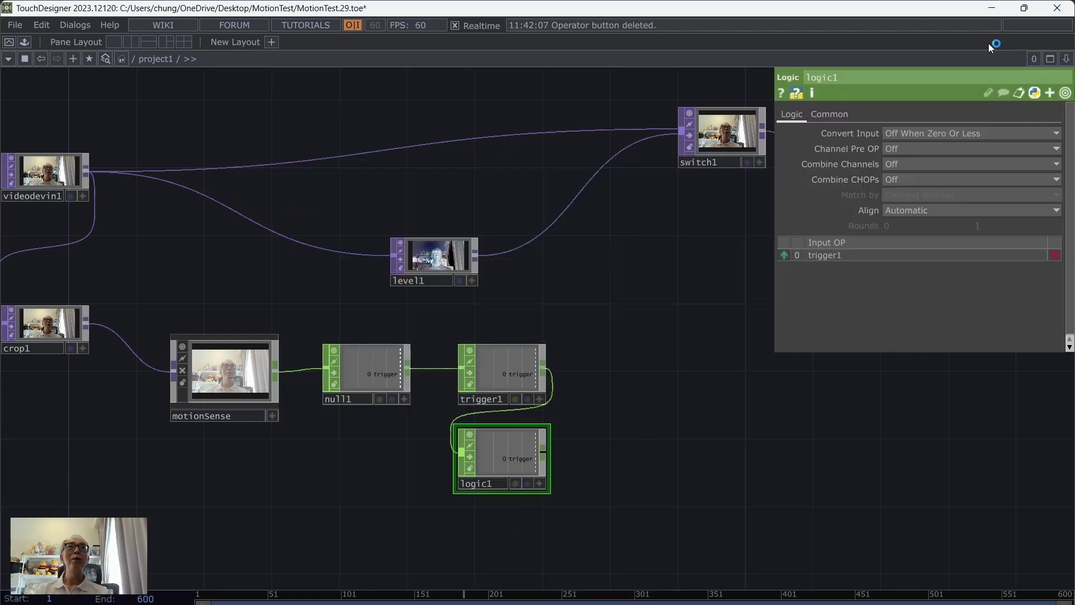
left_click(929, 148)
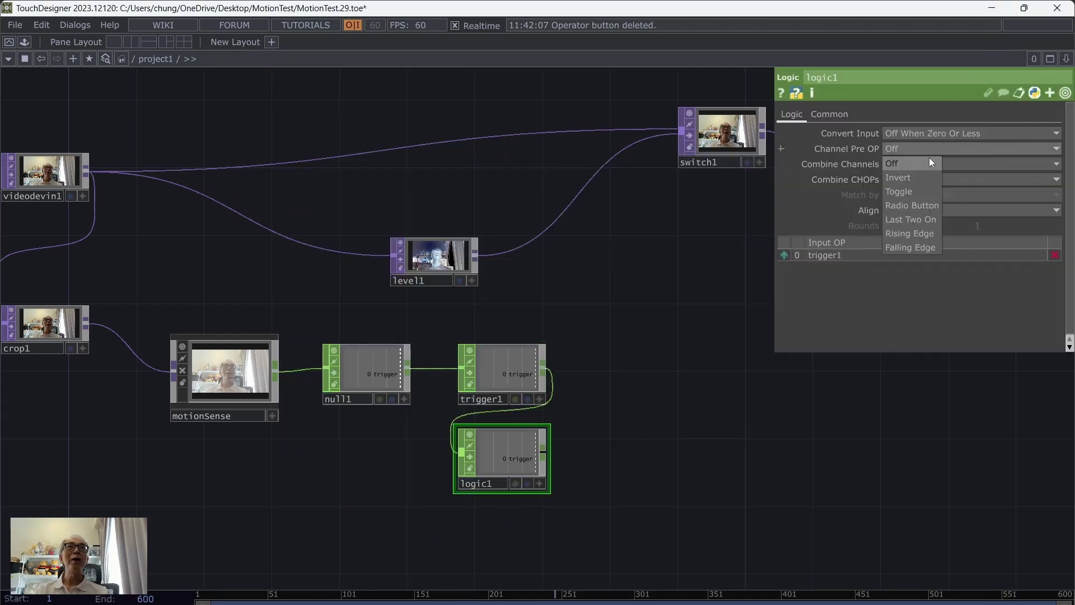
left_click(925, 233)
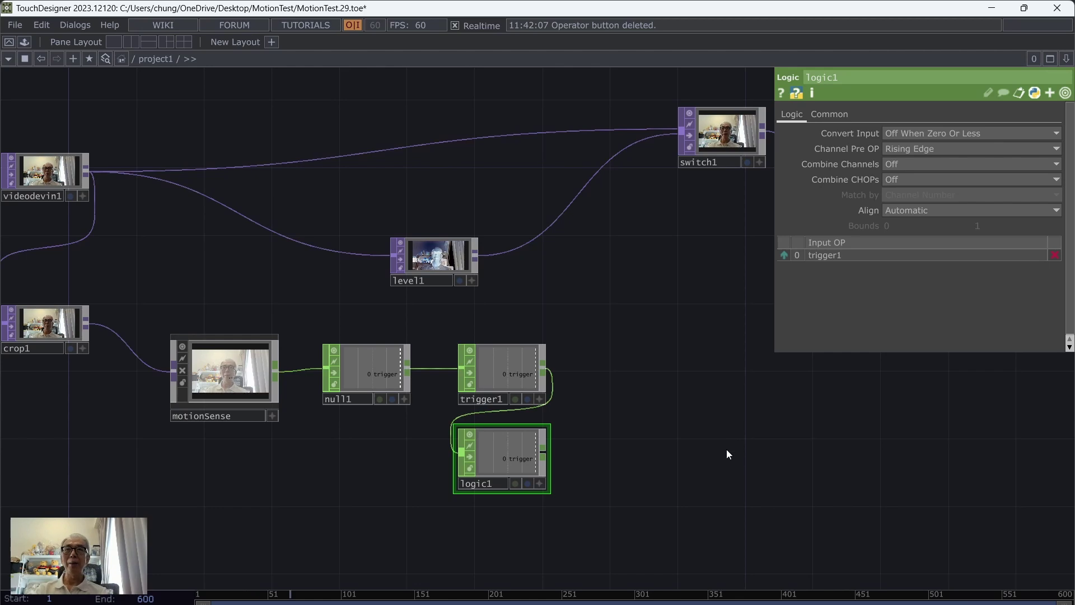
Add a second Logic CHOP after logic1 with Channel Pre OP set to Toggle, and save the project.
left_click_drag(663, 463, 619, 435)
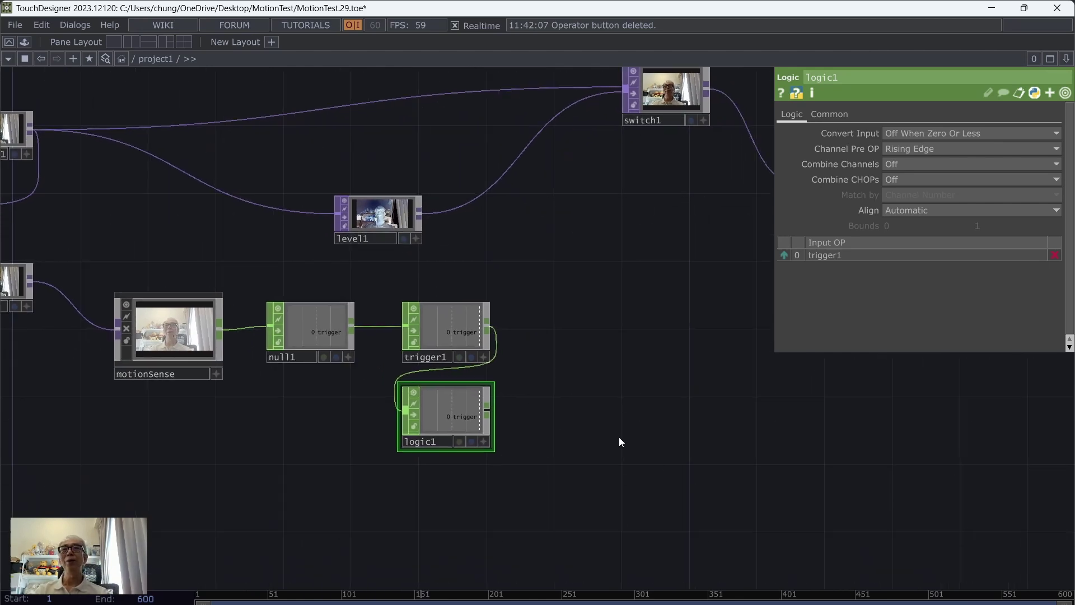
right_click(491, 409)
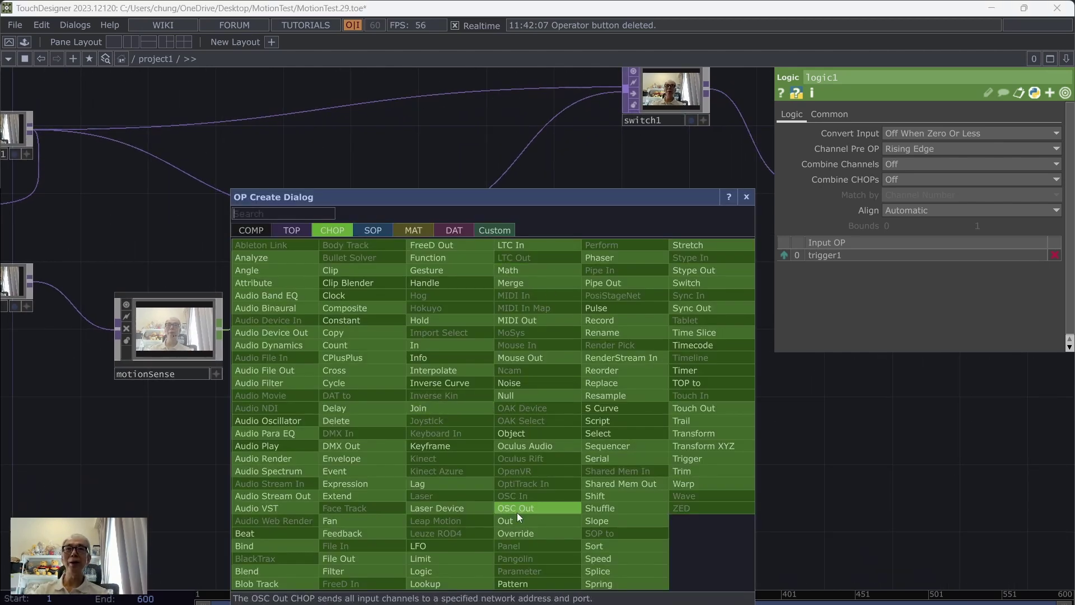
left_click(468, 571)
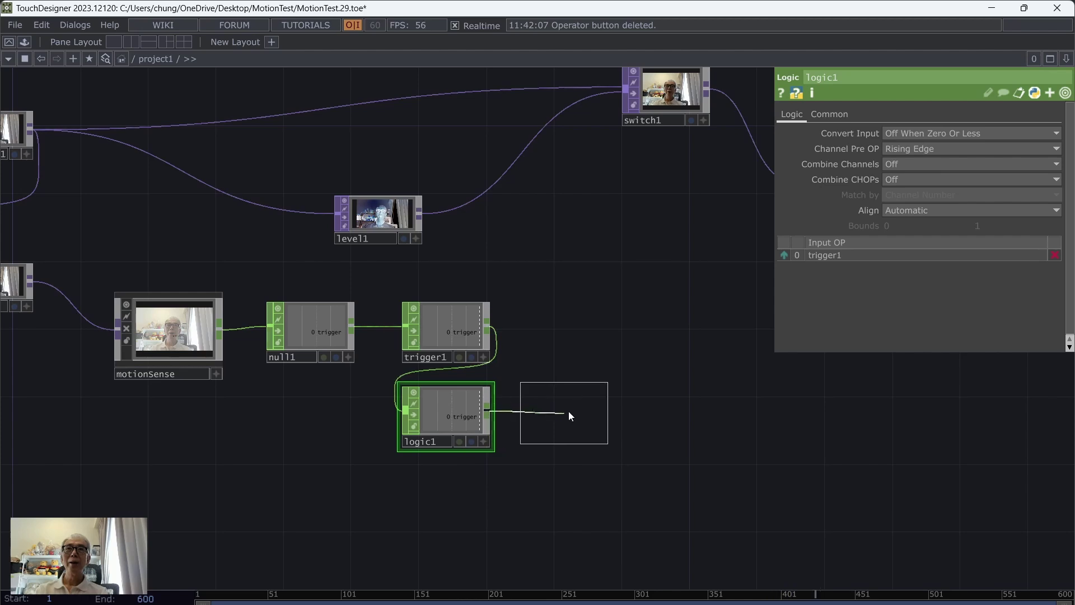
left_click(568, 415)
left_click(914, 147)
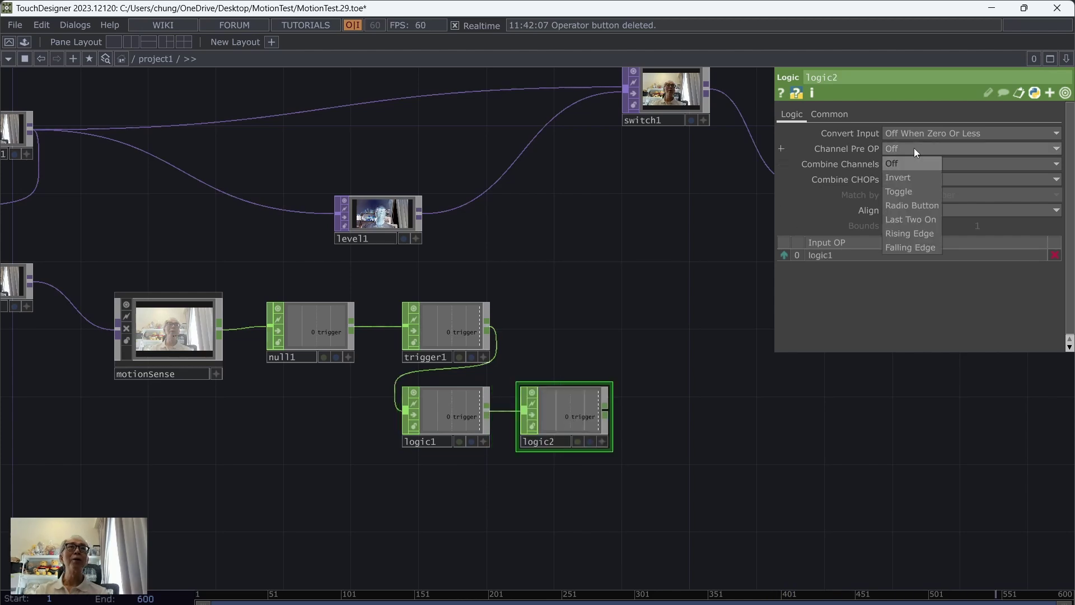
left_click(915, 193)
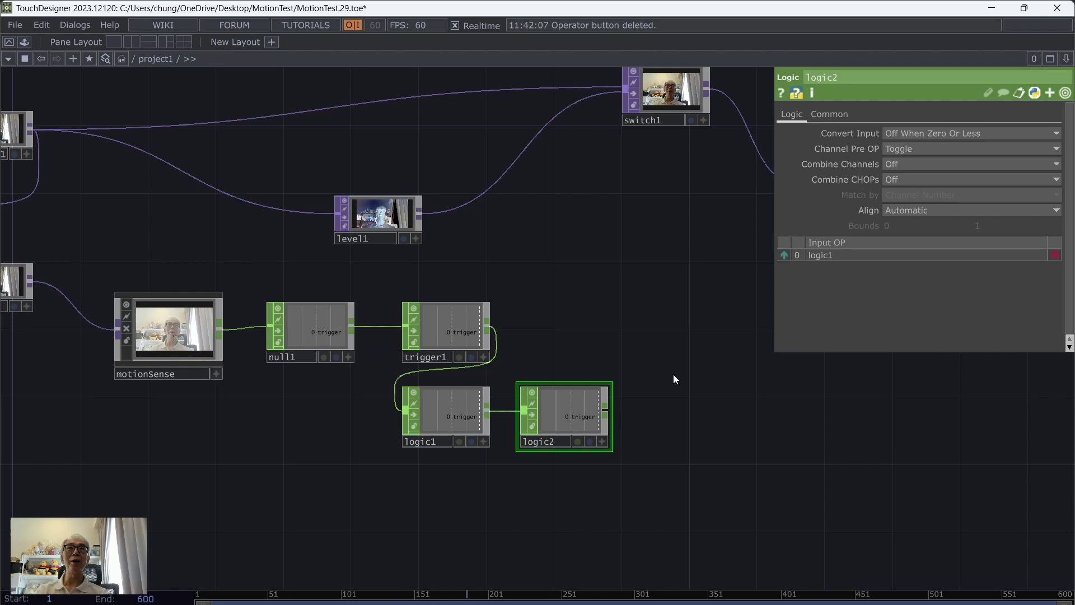
left_click(15, 25)
left_click(21, 104)
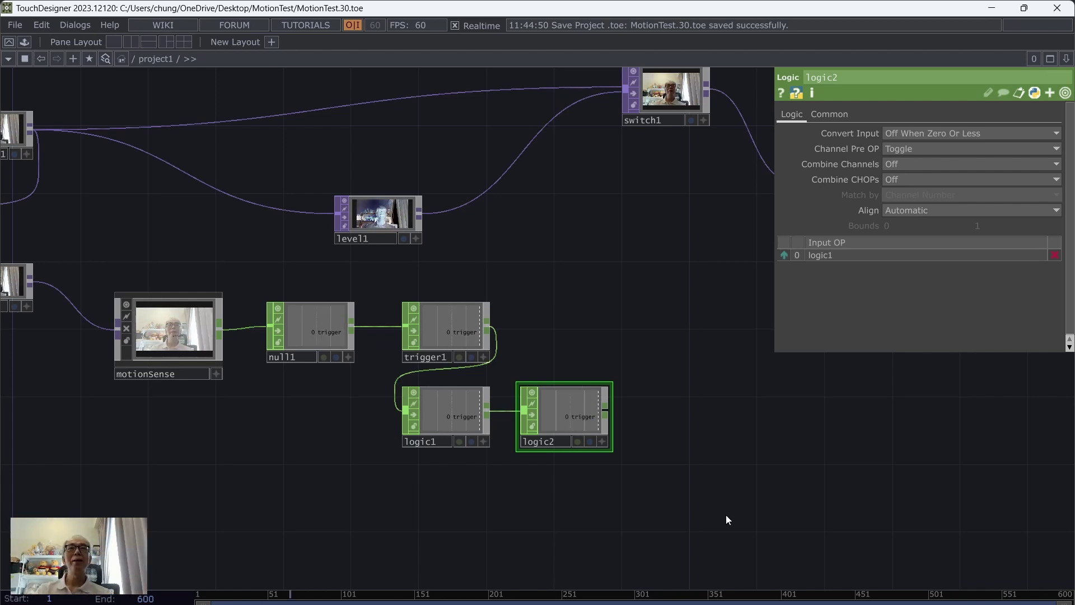
Add a Null CHOP after logic2, placed beside it at the end of the chain.
right_click(604, 408)
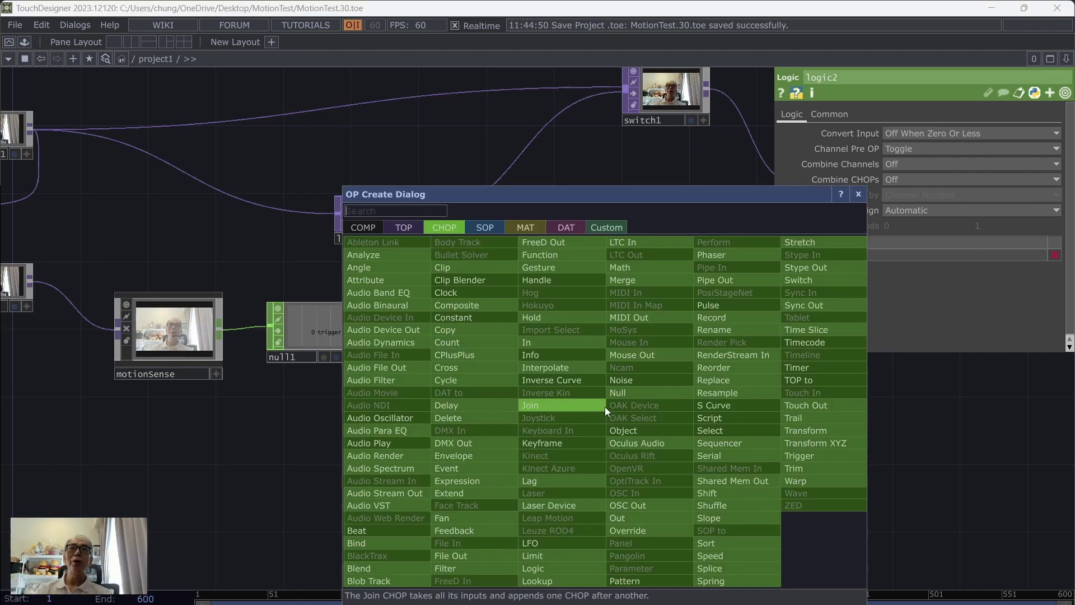
left_click(636, 396)
left_click(689, 416)
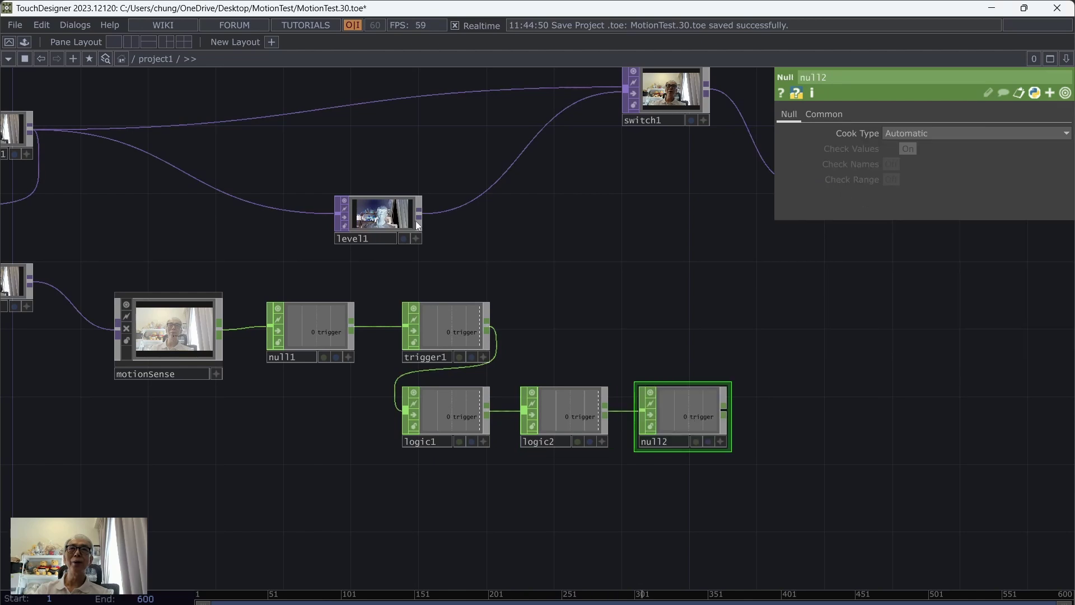
Export null2's trigger channel to switch1's Index parameter and deactivate null2's viewer.
left_click(381, 219)
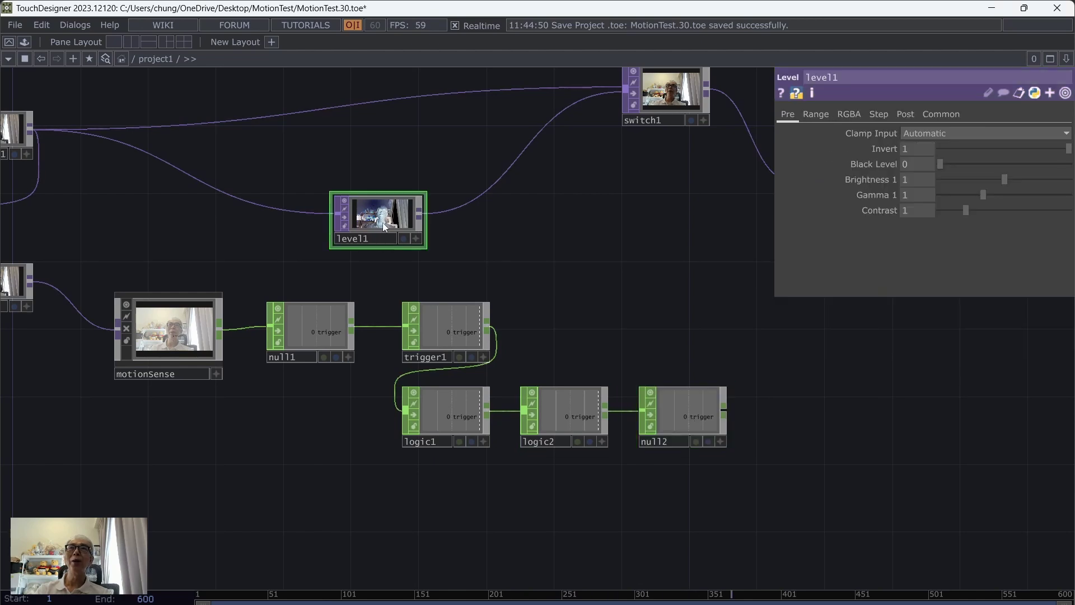
left_click(720, 442)
left_click_drag(700, 419, 359, 187)
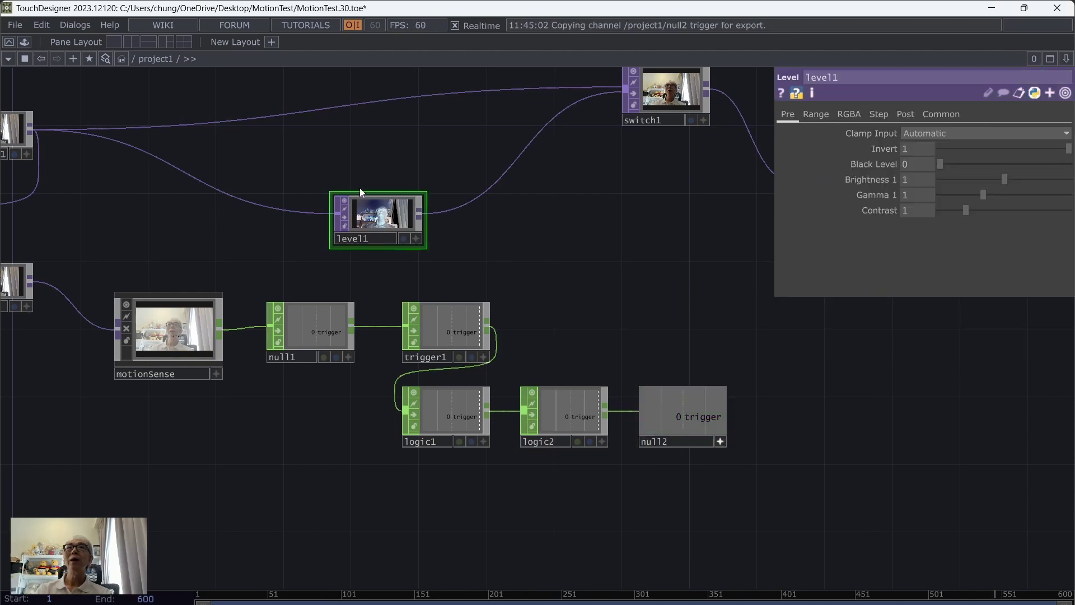
left_click(671, 88)
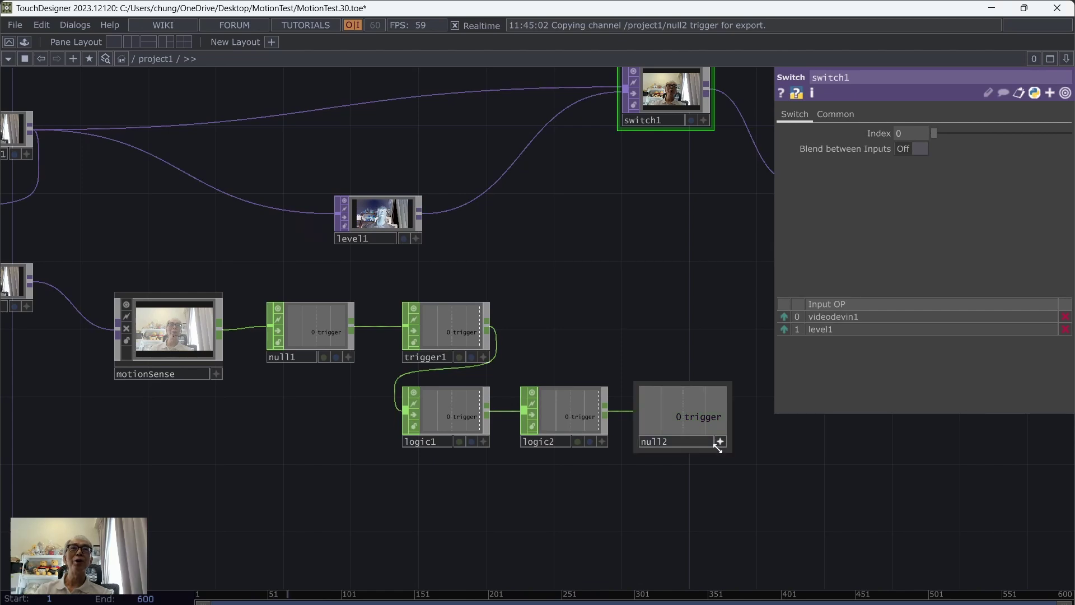
left_click_drag(698, 421, 780, 148)
left_click_drag(900, 126, 915, 133)
left_click(915, 116)
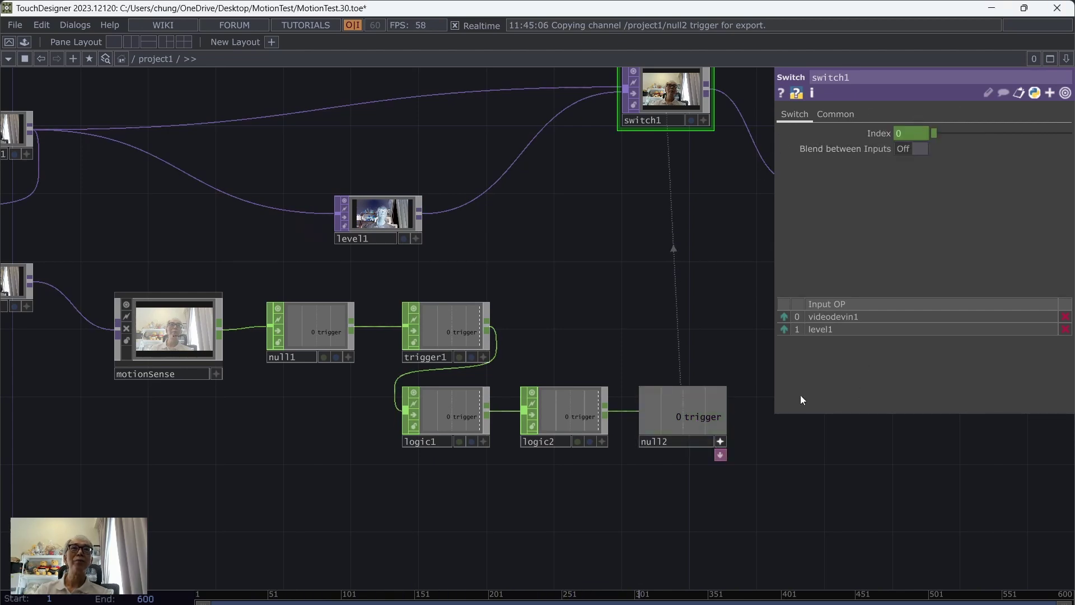
left_click(719, 441)
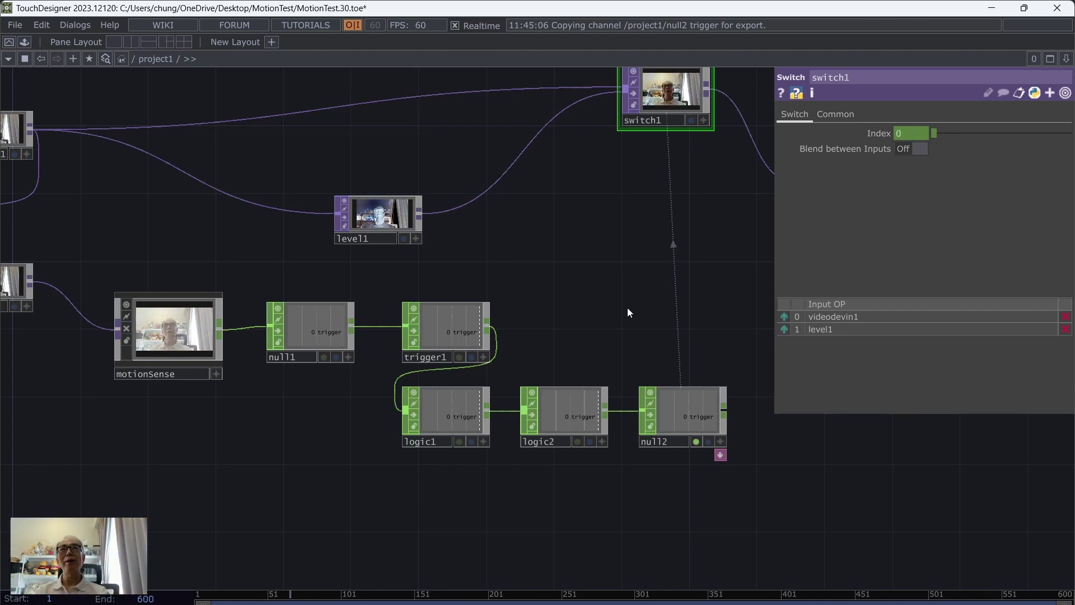
Hide the parameter display and save the project with the whole network in view.
scroll(627, 312, "down", 3)
left_click_drag(623, 317, 590, 424)
key("p")
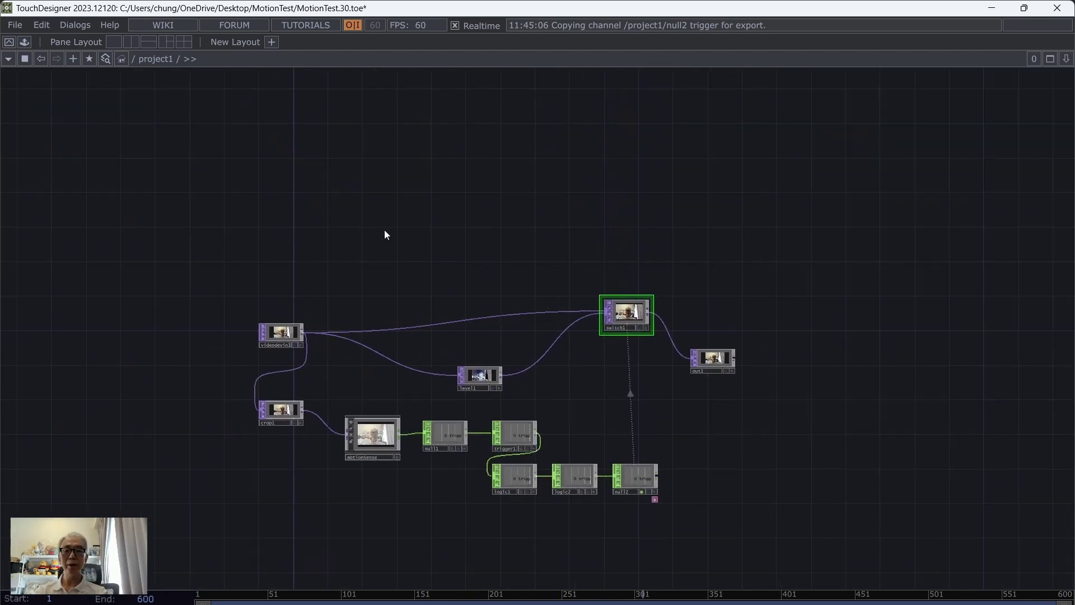
key("h")
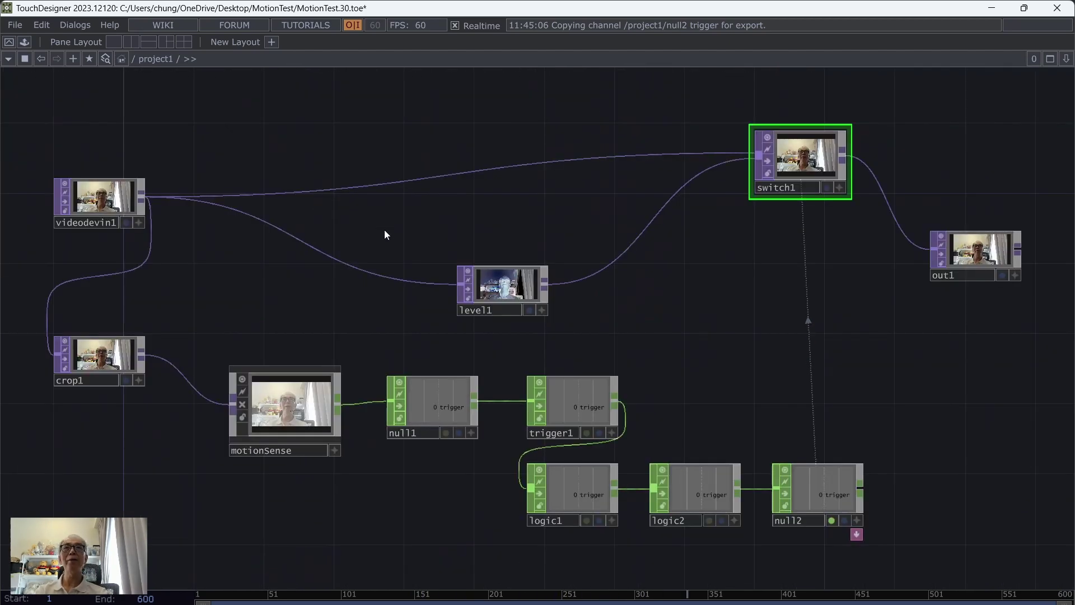
left_click(15, 24)
left_click(45, 96)
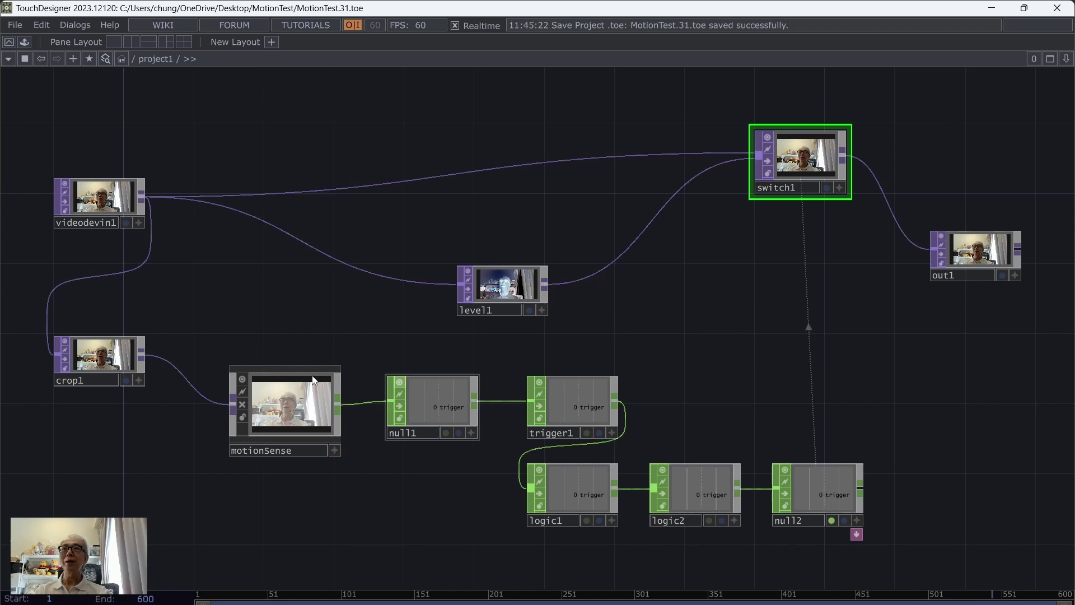
Move motionSense slightly up and closer to crop1, and save the project again.
left_click_drag(294, 411, 275, 391)
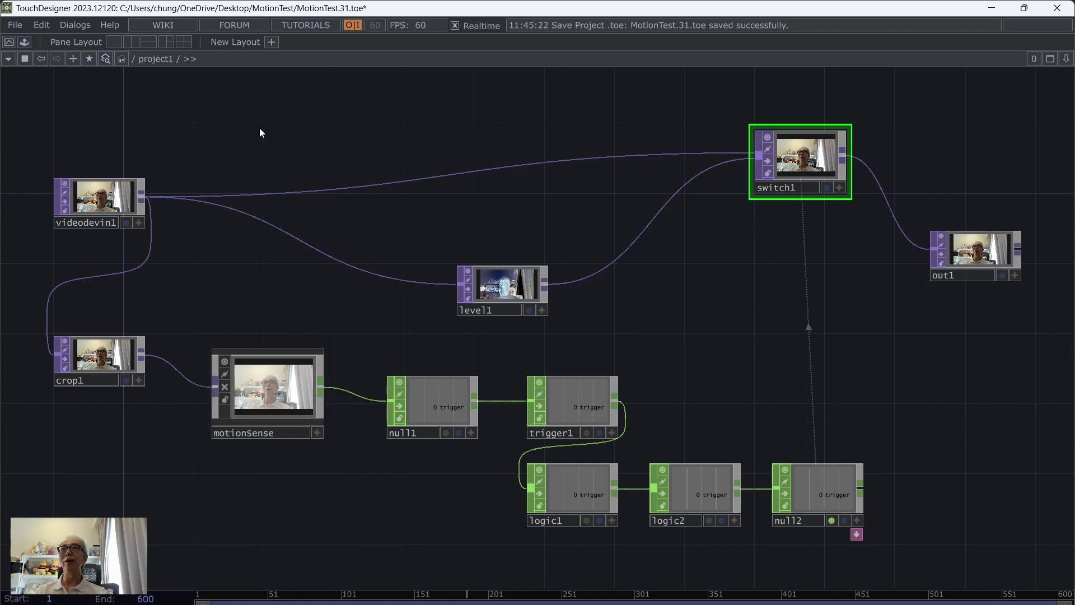
left_click(10, 24)
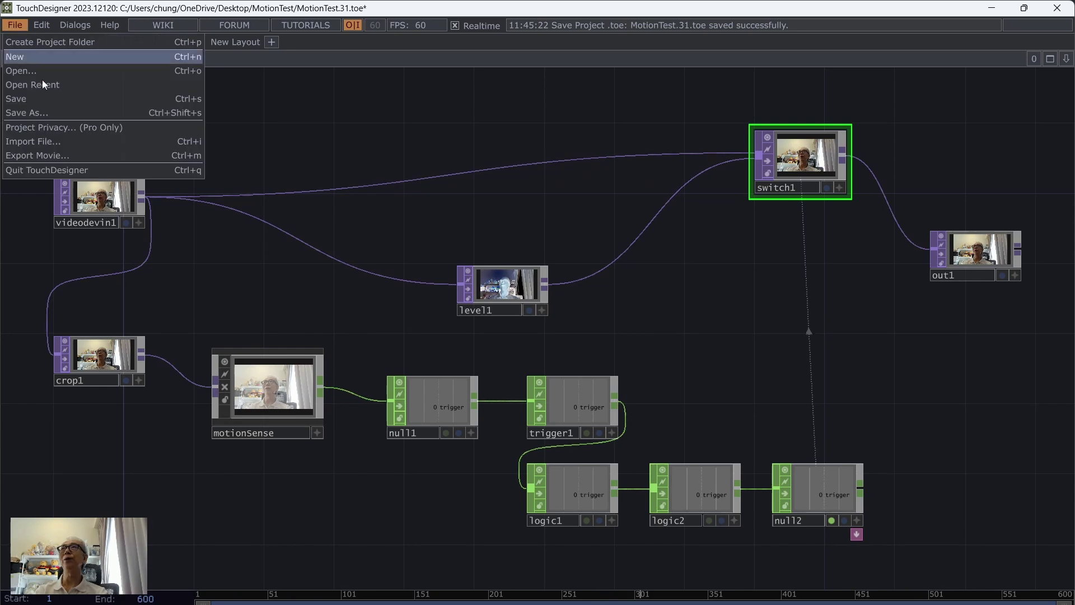
left_click(47, 102)
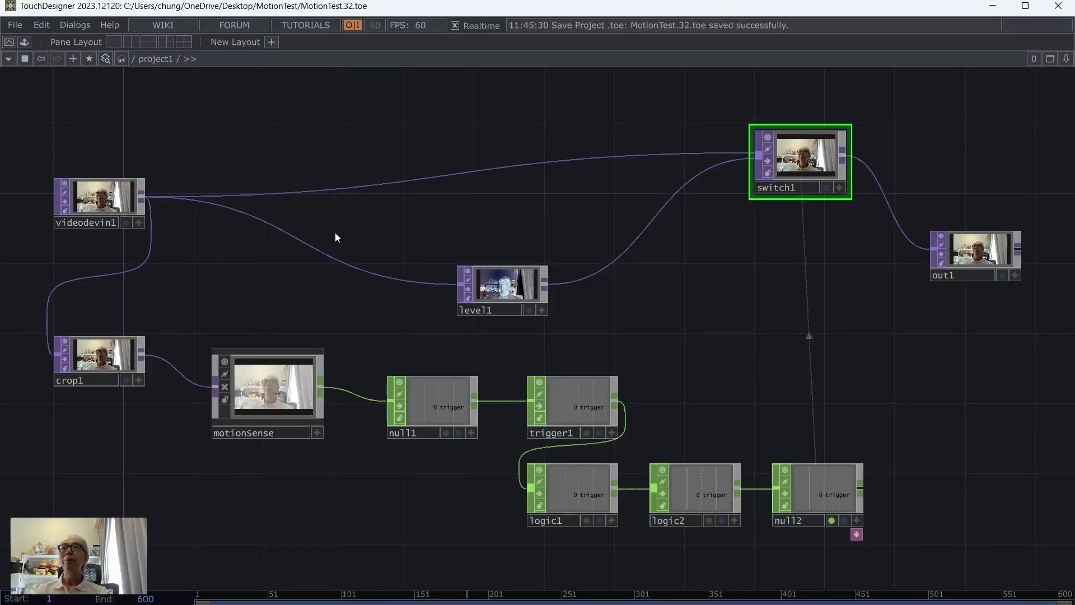
Review crop1's crop parameters, then hide the parameter display again.
left_click_drag(334, 231, 383, 196)
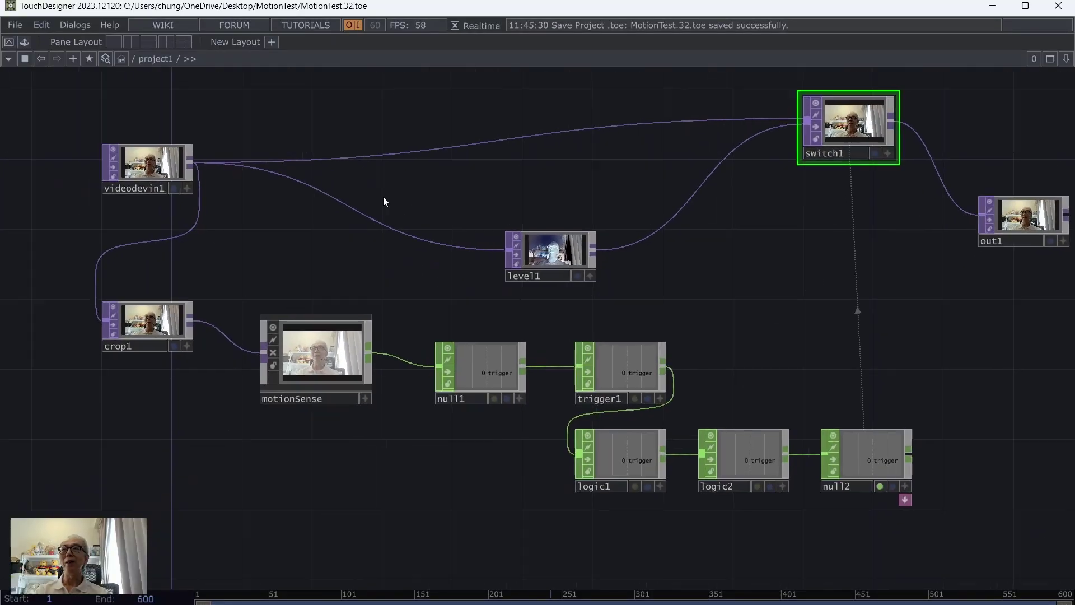
left_click(165, 321)
key("p")
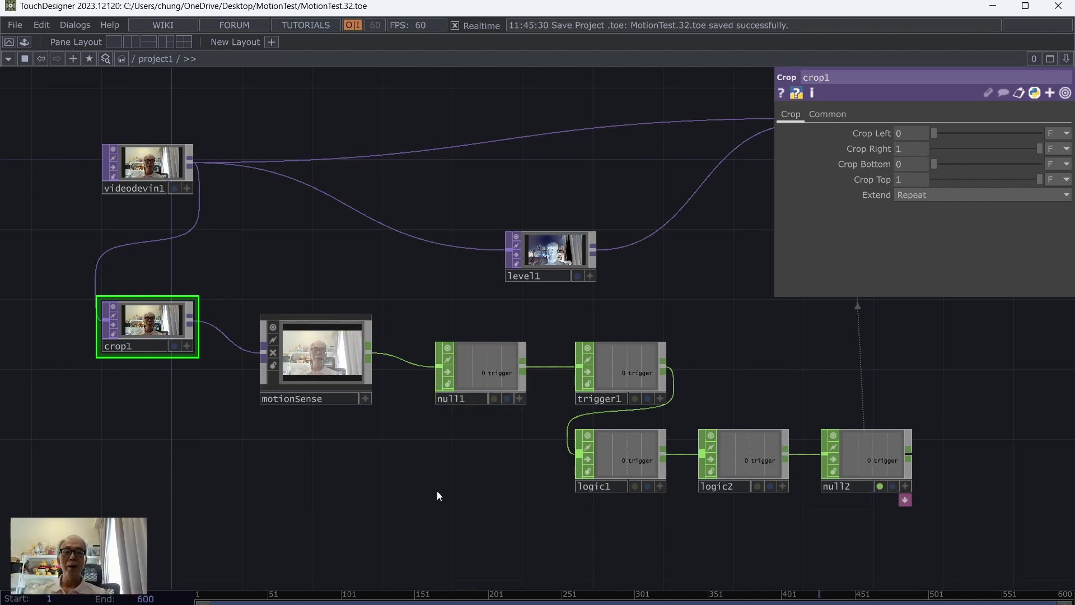
key("p")
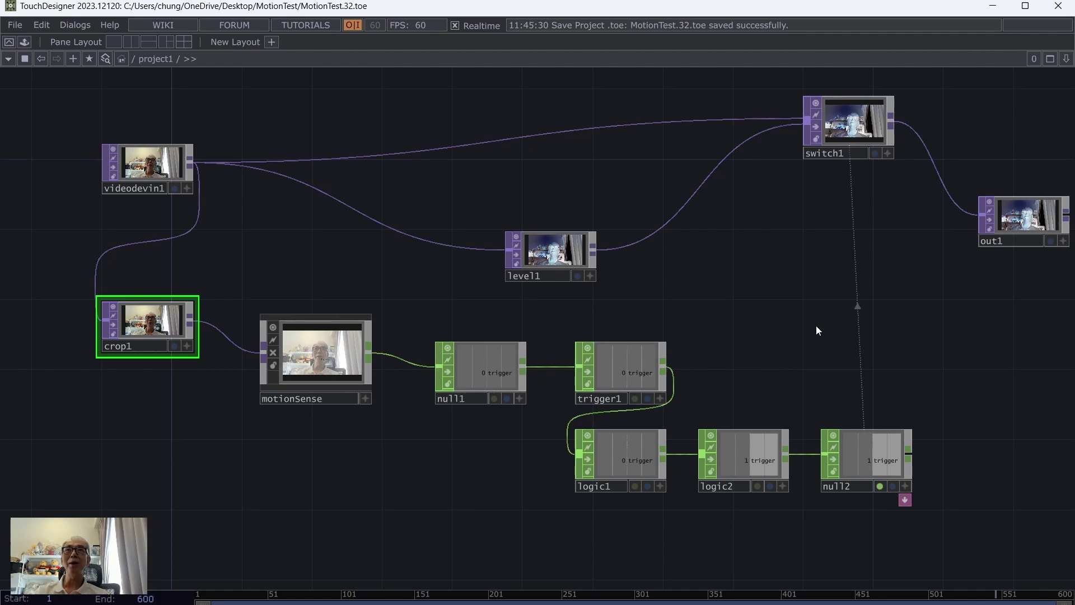
Rearrange the upper network by moving videodevin1, crop1, motionSense, switch1 and level1 upward, with crop1 directly under videodevin1.
left_click_drag(757, 304, 774, 332)
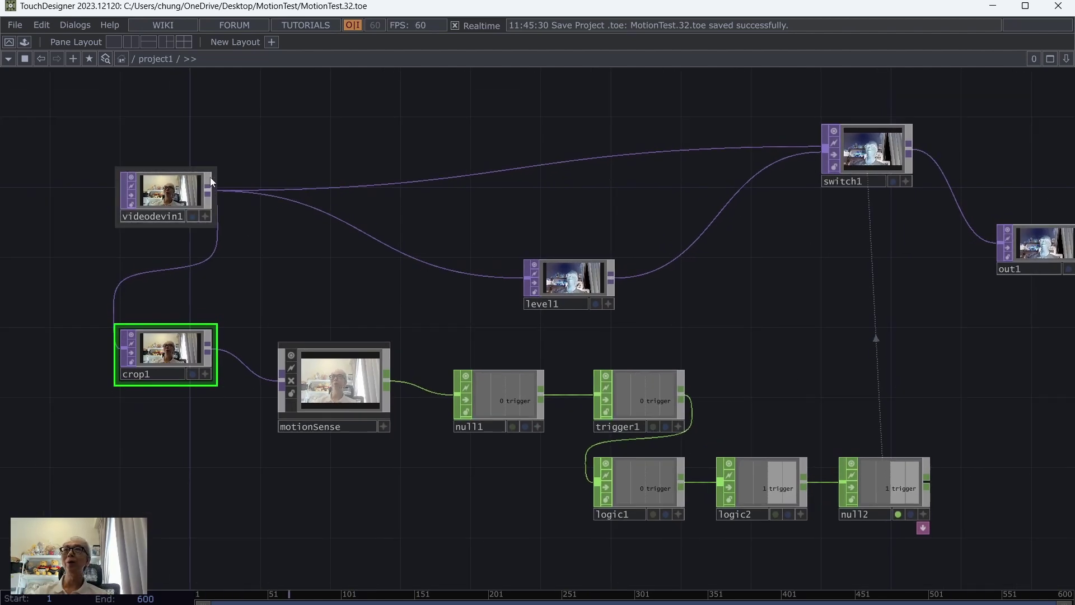
left_click_drag(178, 177, 142, 107)
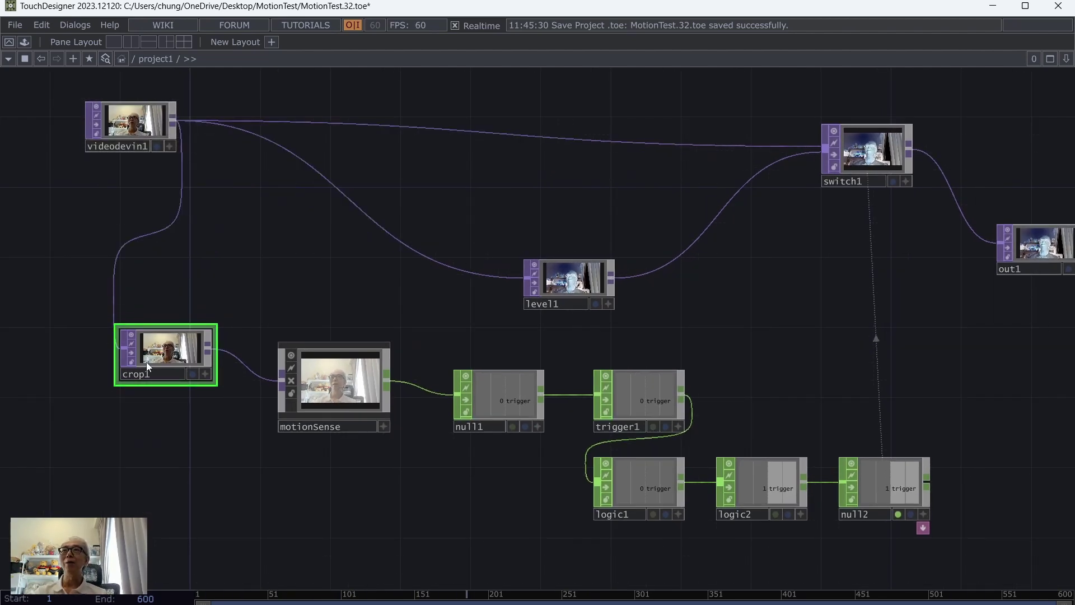
left_click_drag(146, 362, 112, 221)
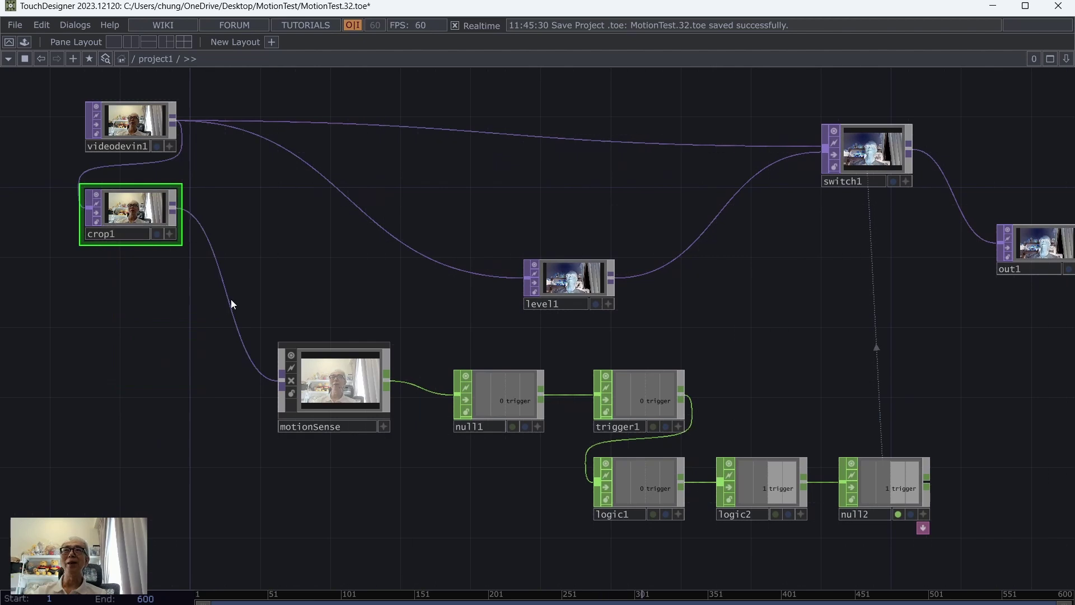
left_click_drag(337, 391, 296, 234)
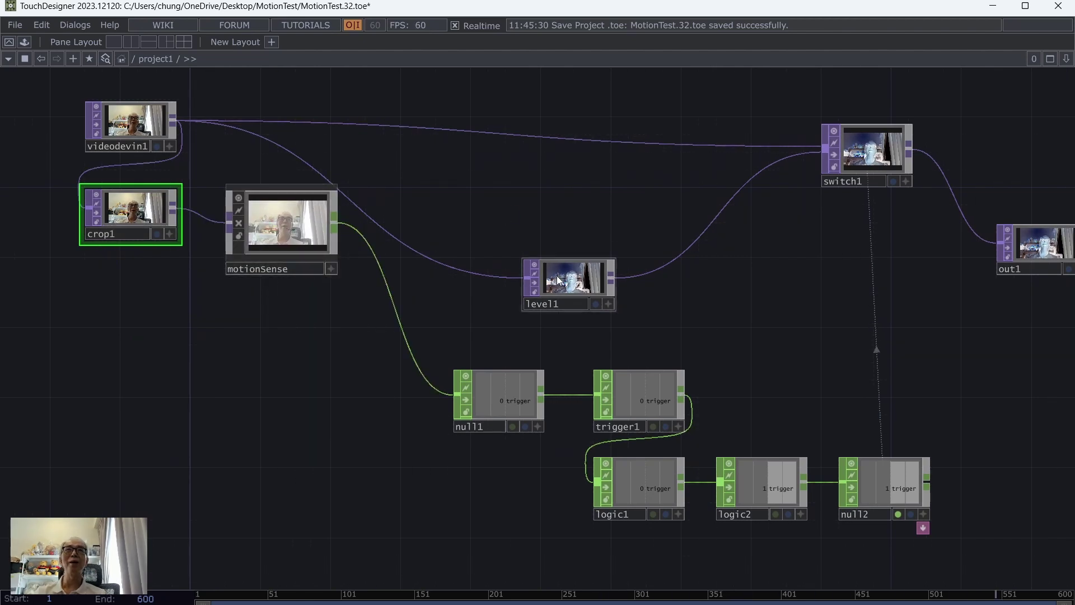
left_click_drag(871, 162, 870, 127)
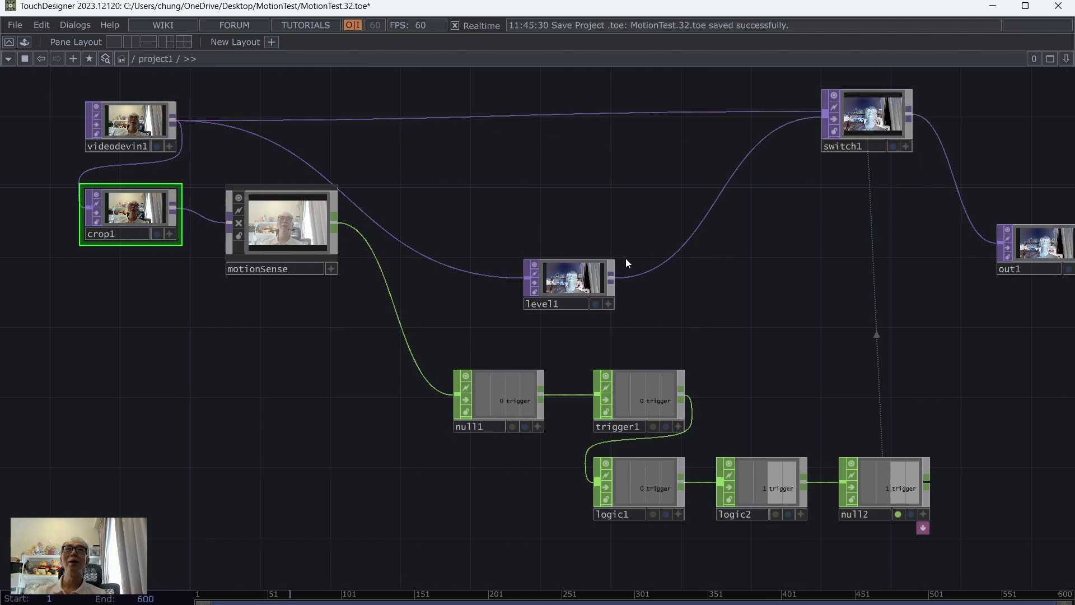
left_click_drag(577, 278, 576, 208)
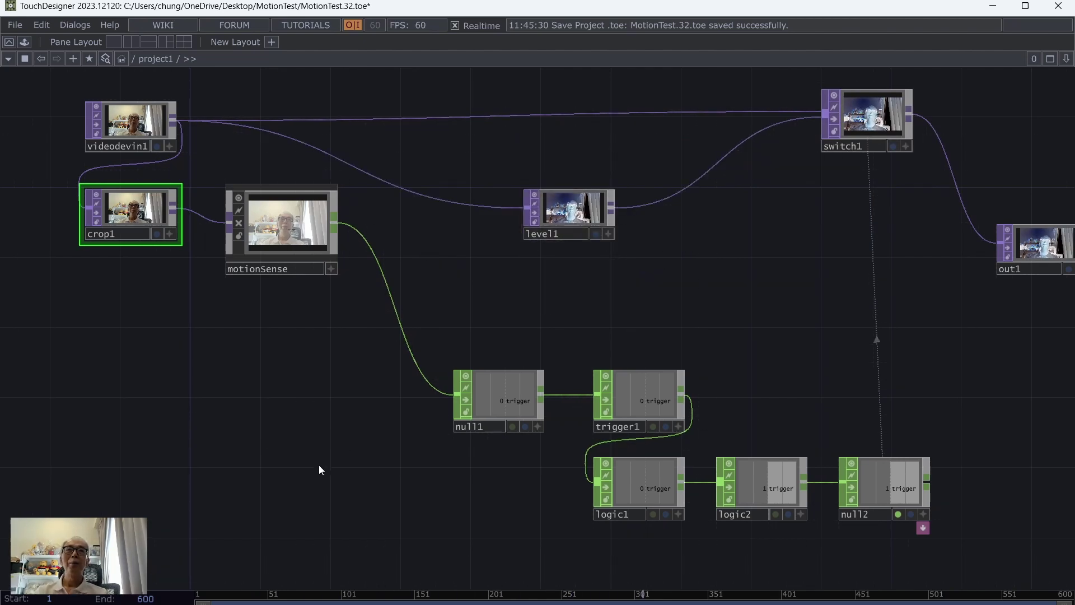
Narrow crop1's image by setting Crop Left to 0.232 and Crop Right to 0.702.
scroll(319, 448, "down", 1)
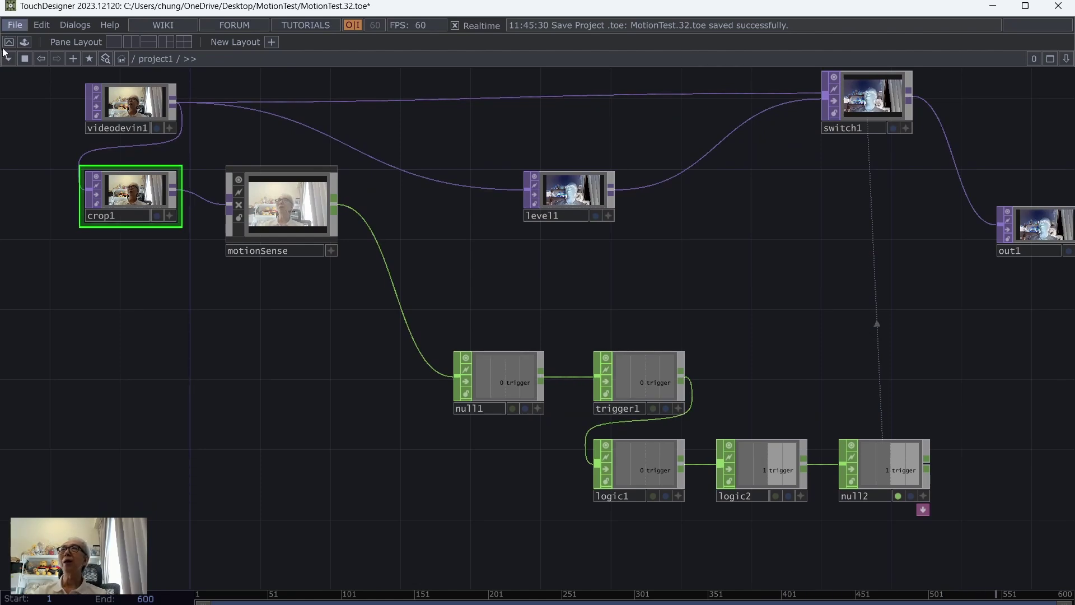
key("p")
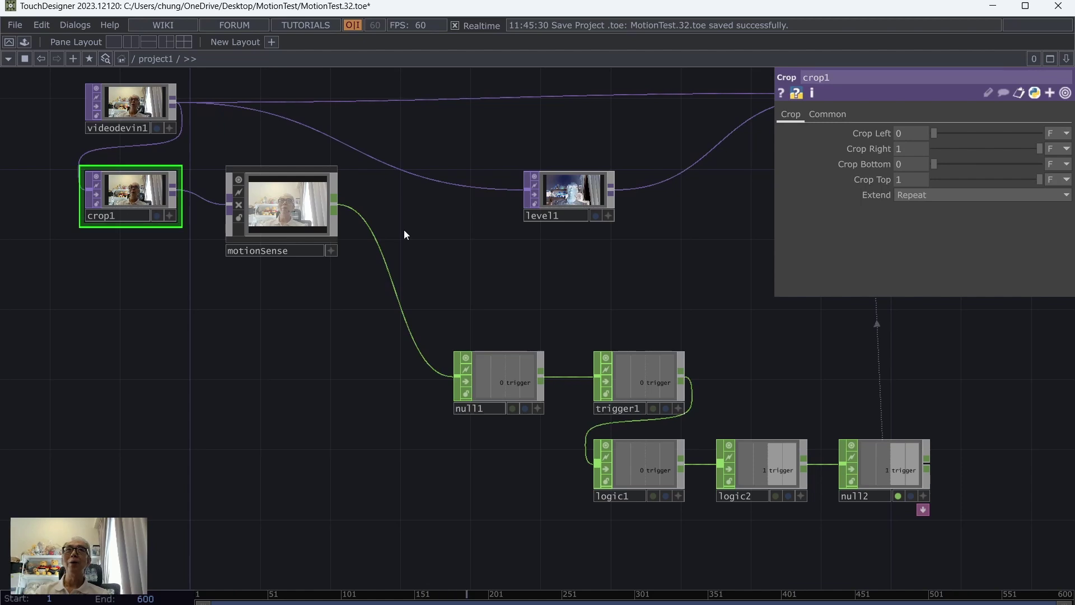
left_click_drag(933, 133, 956, 148)
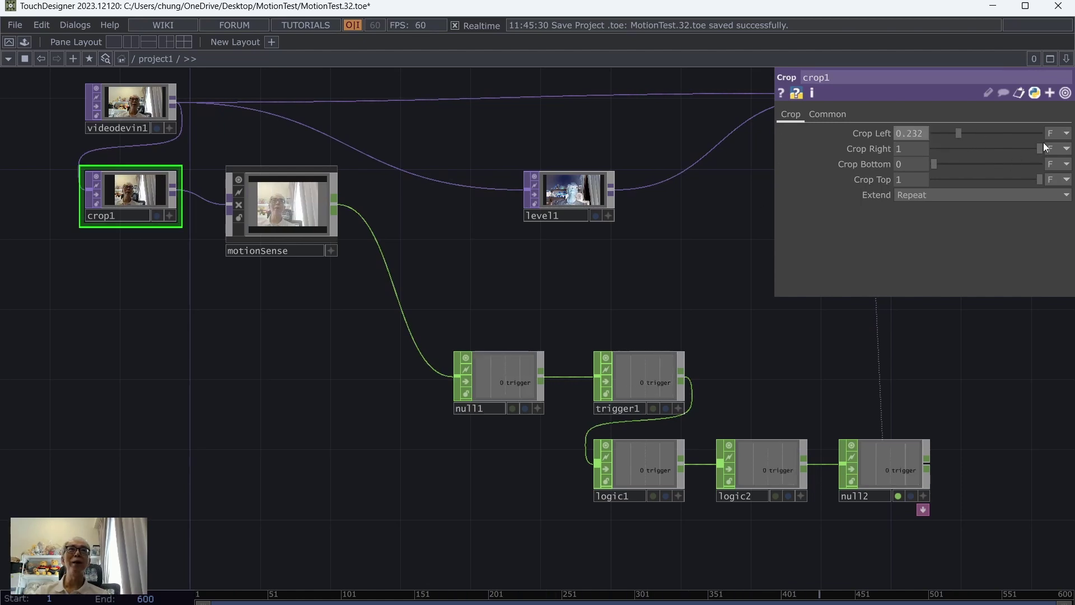
left_click_drag(1036, 150, 1009, 142)
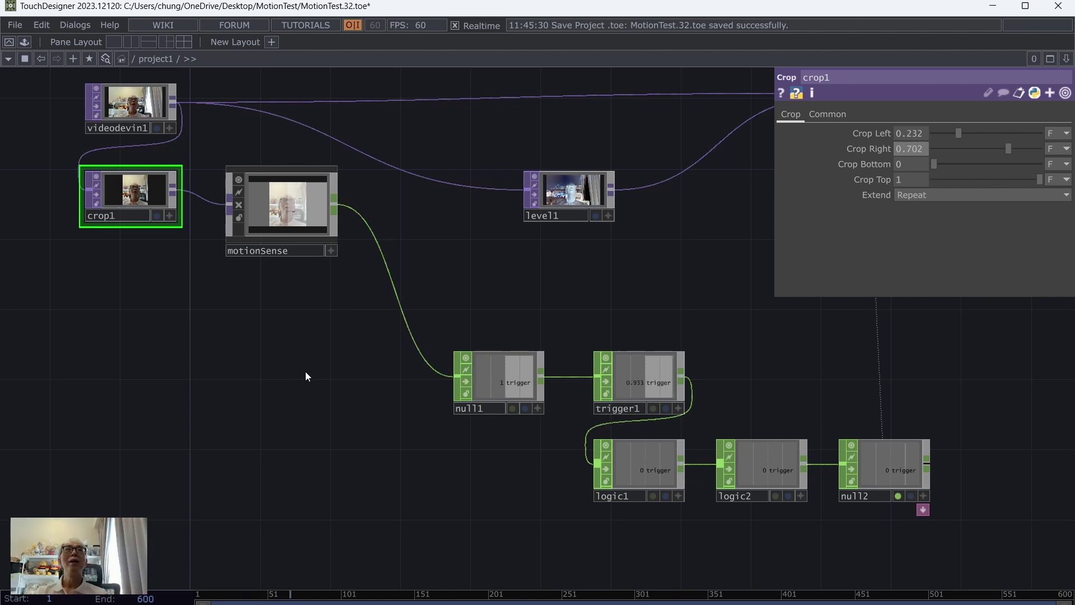
Add a Constant CHOP in the empty area below crop1.
left_click_drag(319, 470, 352, 454)
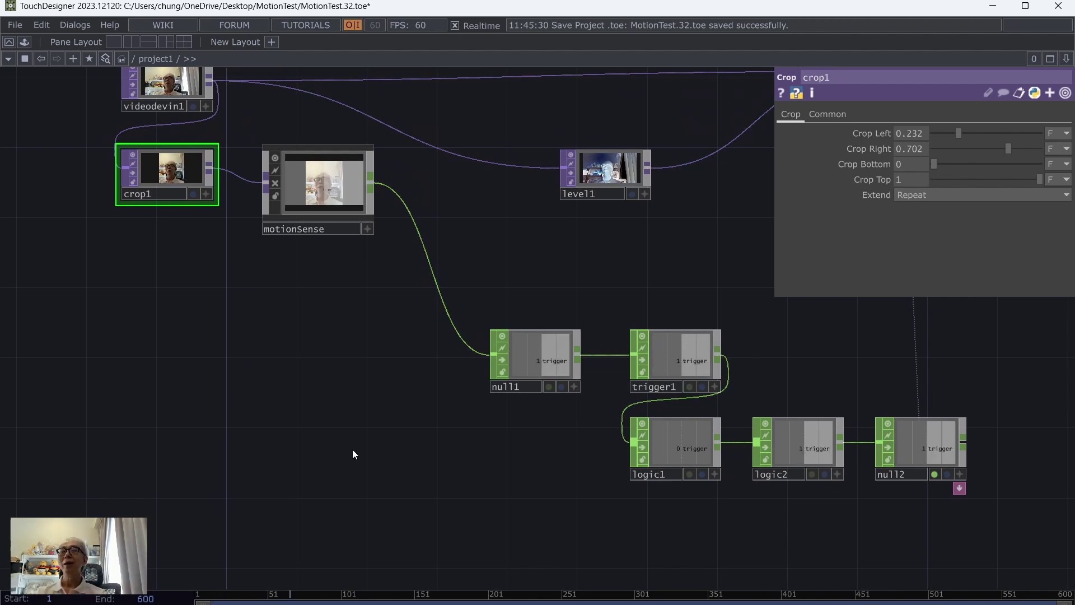
double_click(352, 449)
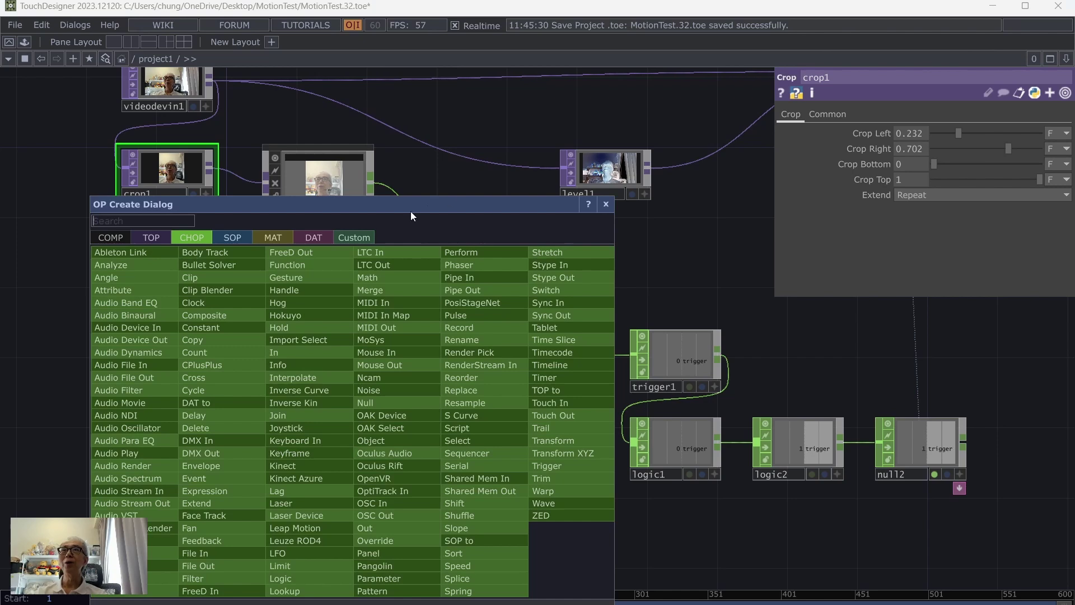
left_click_drag(411, 207, 742, 160)
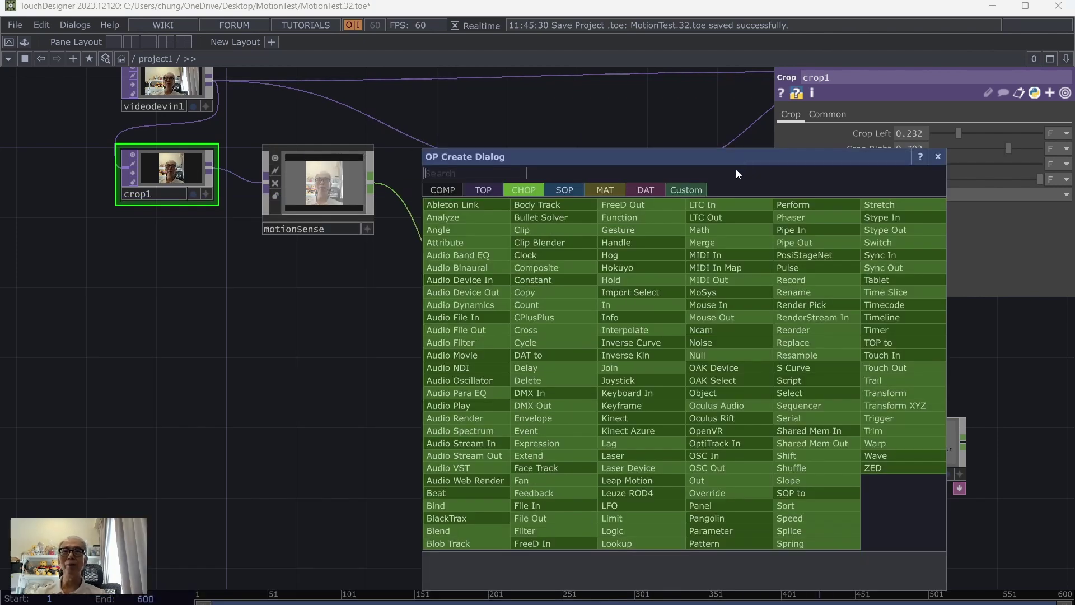
left_click(569, 281)
left_click(162, 389)
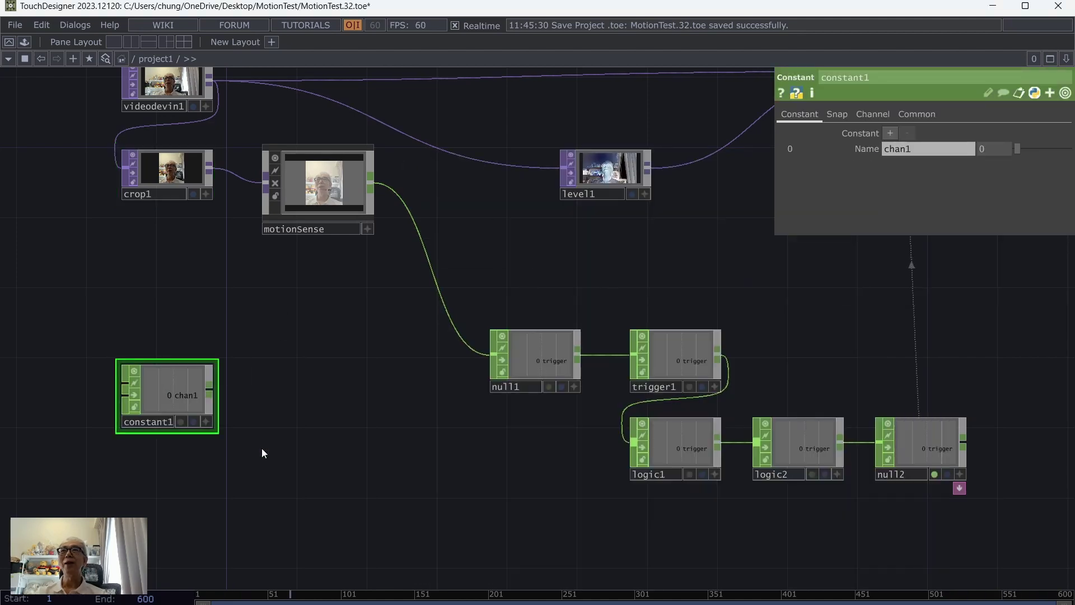
Check crop1's parameter names and rename constant1's first channel to left.
left_click_drag(261, 448, 300, 384)
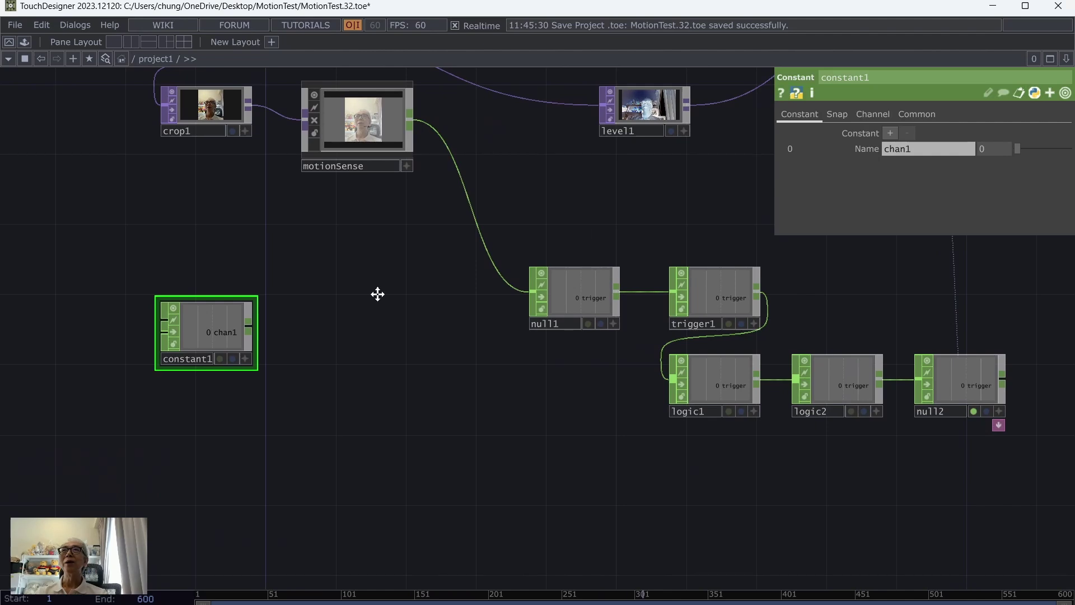
left_click_drag(378, 294, 369, 334)
left_click(201, 151)
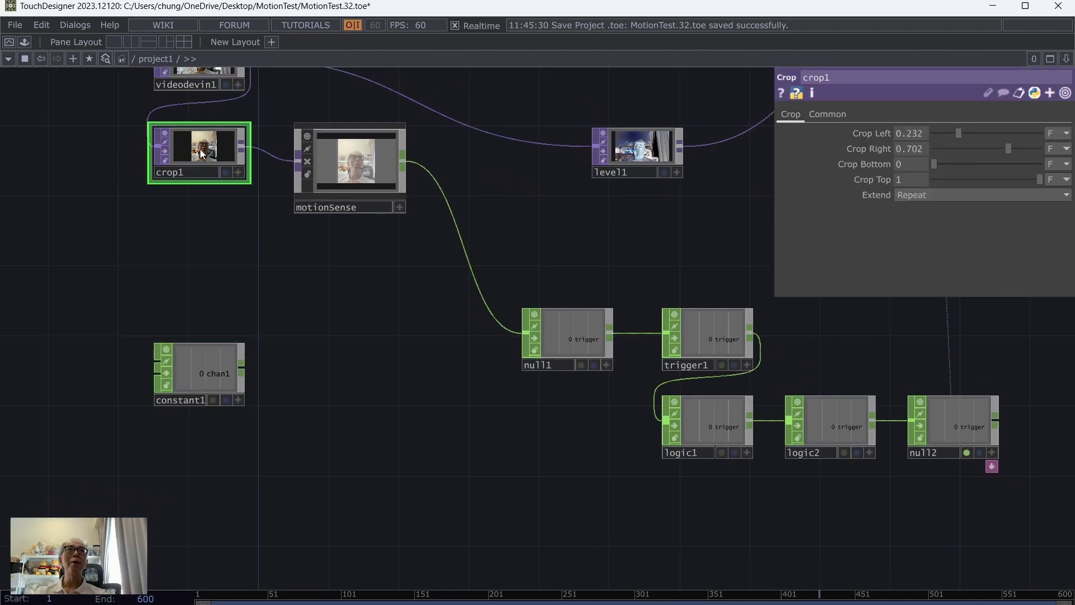
left_click(205, 365)
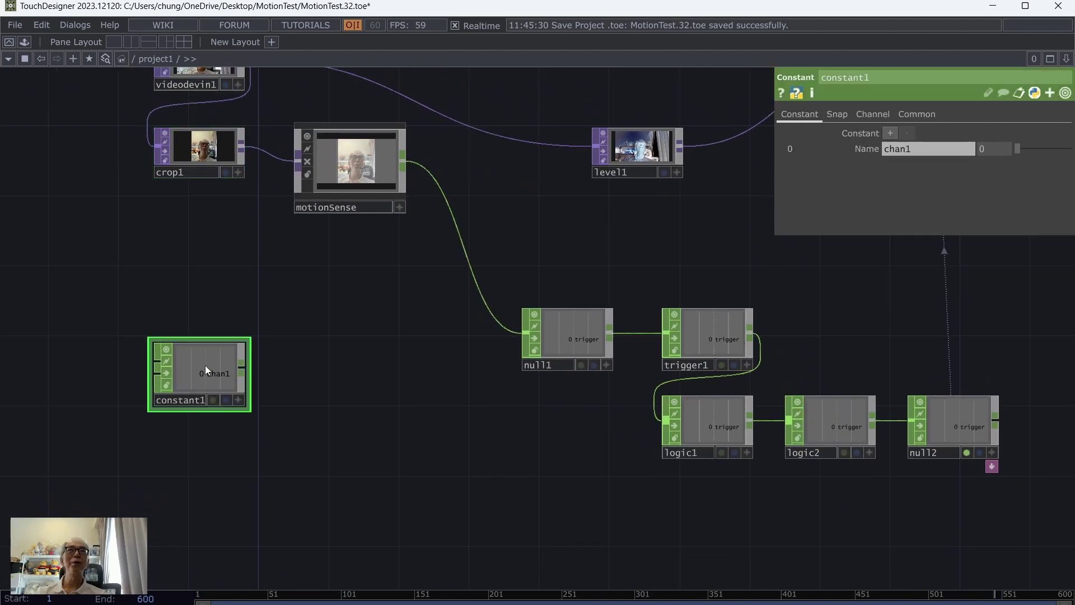
left_click_drag(921, 150, 885, 149)
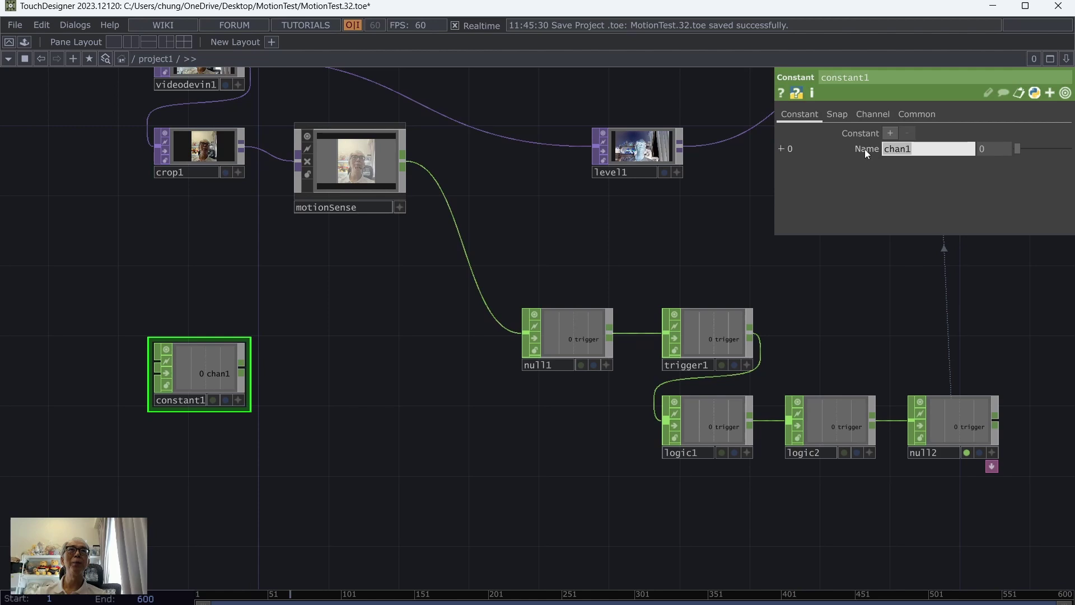
type("left")
key("Return")
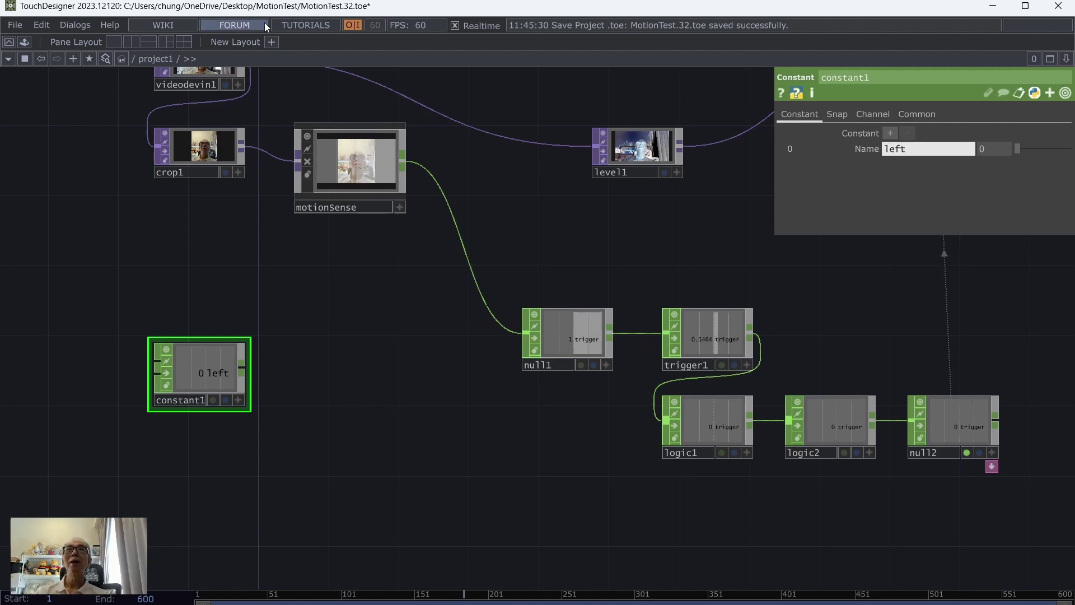
Add a second and a third channel to constant1, named right and bottom.
left_click(223, 143)
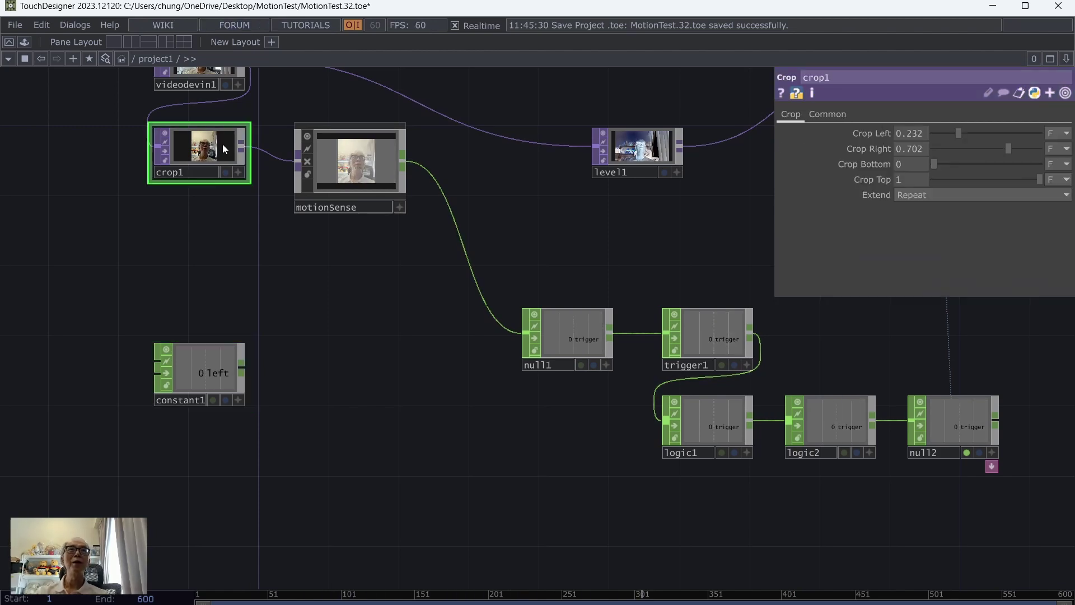
left_click(204, 371)
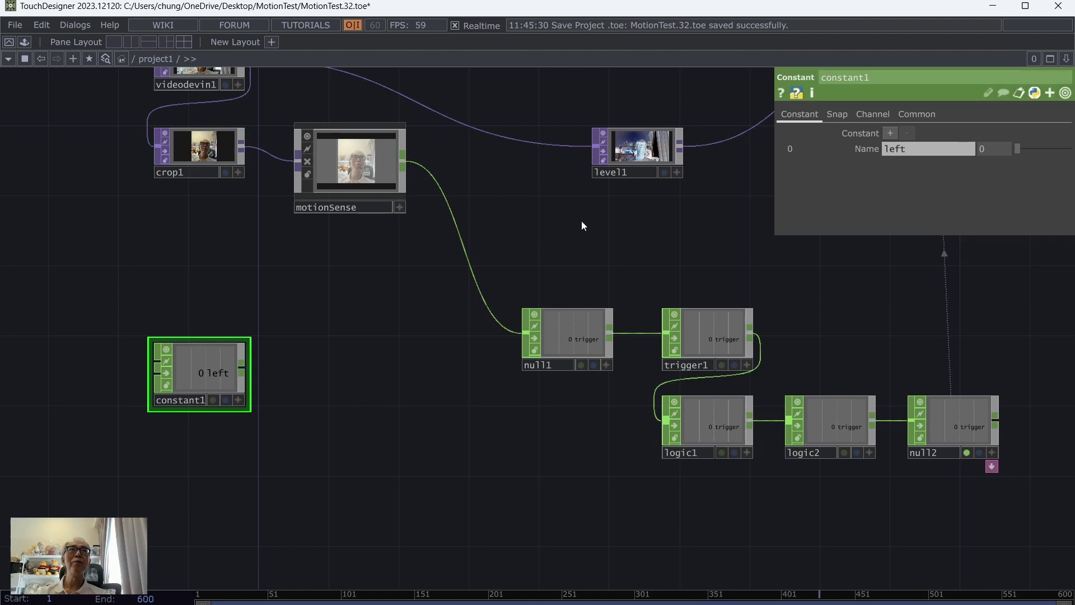
left_click(891, 133)
left_click(908, 168)
type("right")
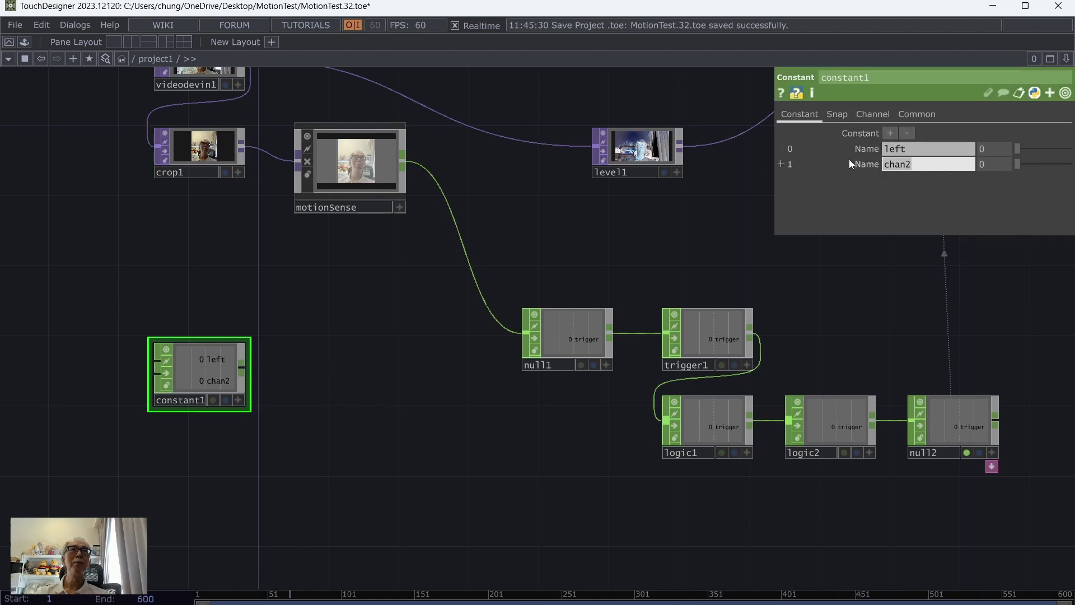
left_click(891, 133)
left_click(918, 185)
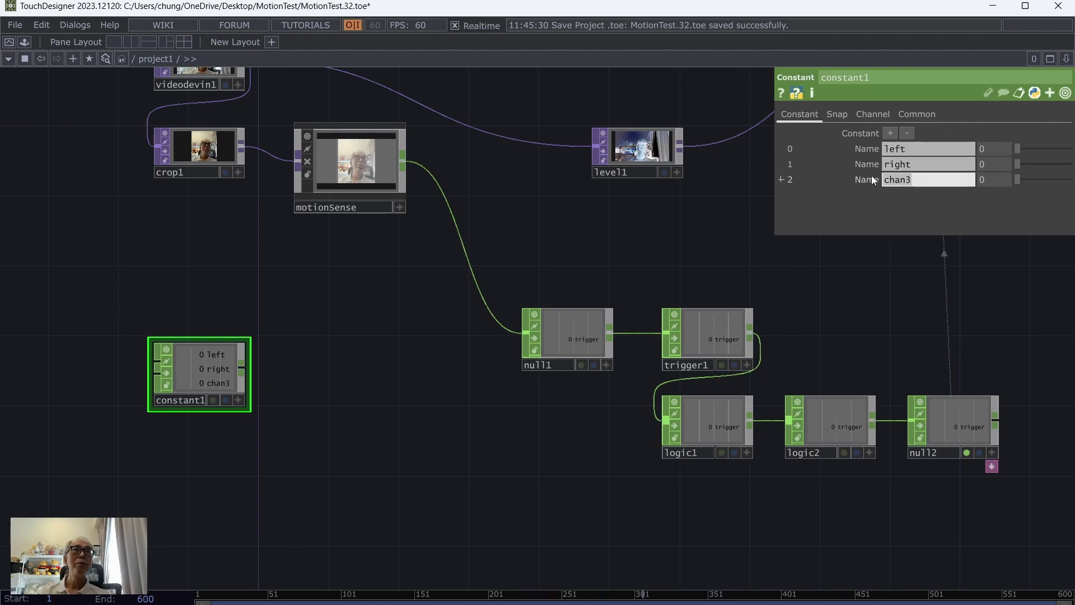
type("bottom")
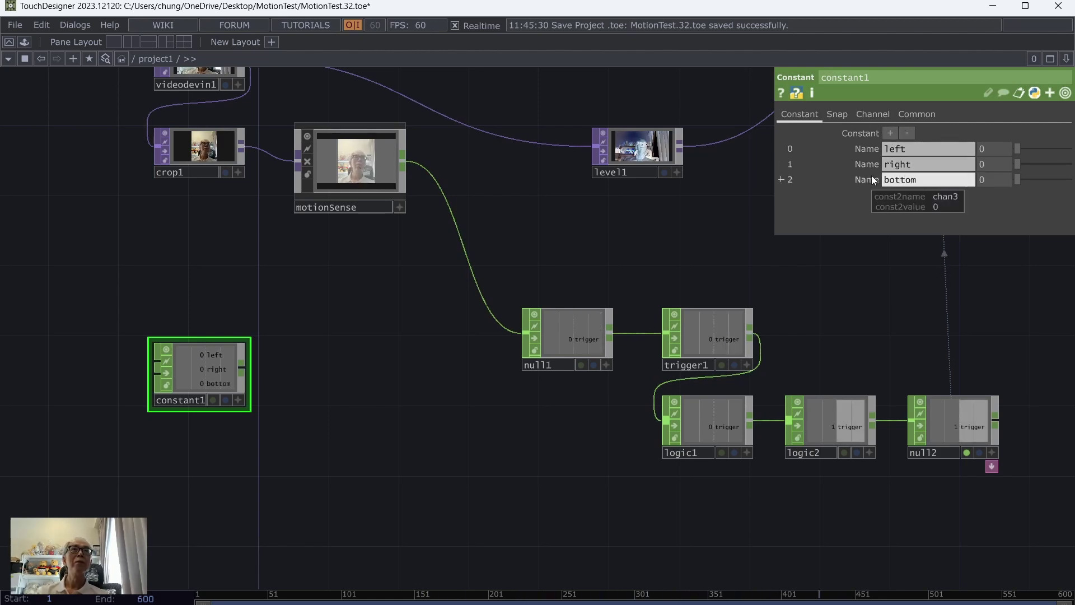
Add a fourth channel named top to constant1 and set the right and top channels to 1.
left_click(890, 133)
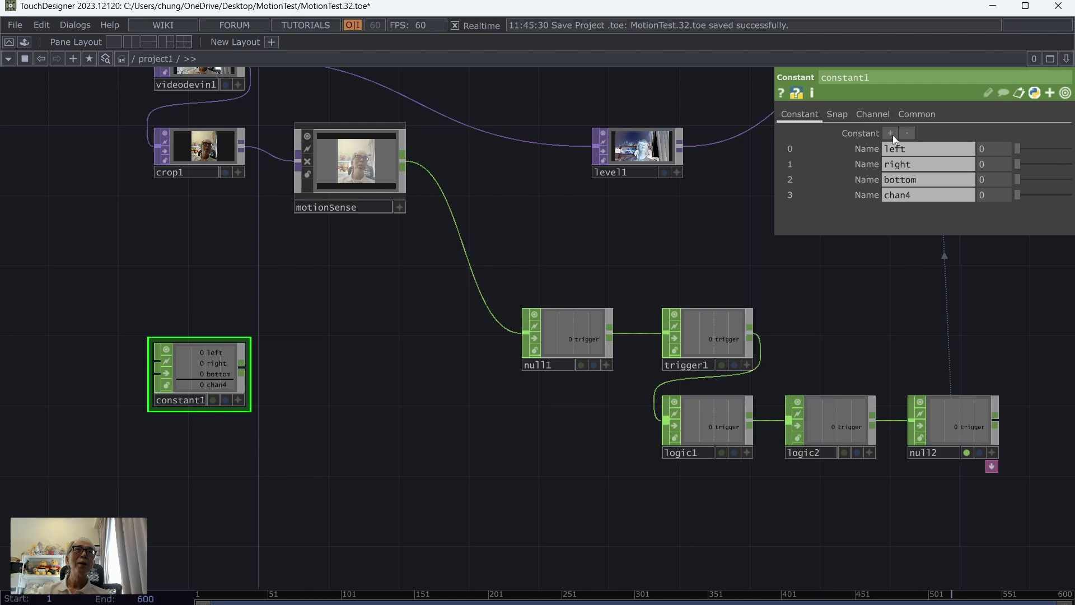
left_click(923, 196)
key("ctrl+a")
type("top")
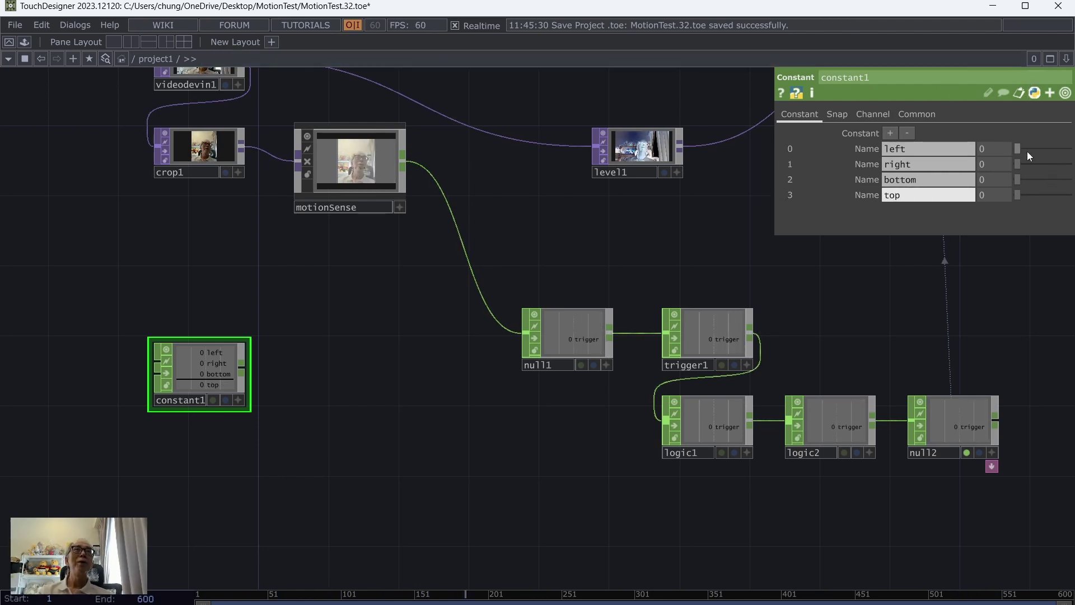
left_click_drag(1016, 161, 1069, 164)
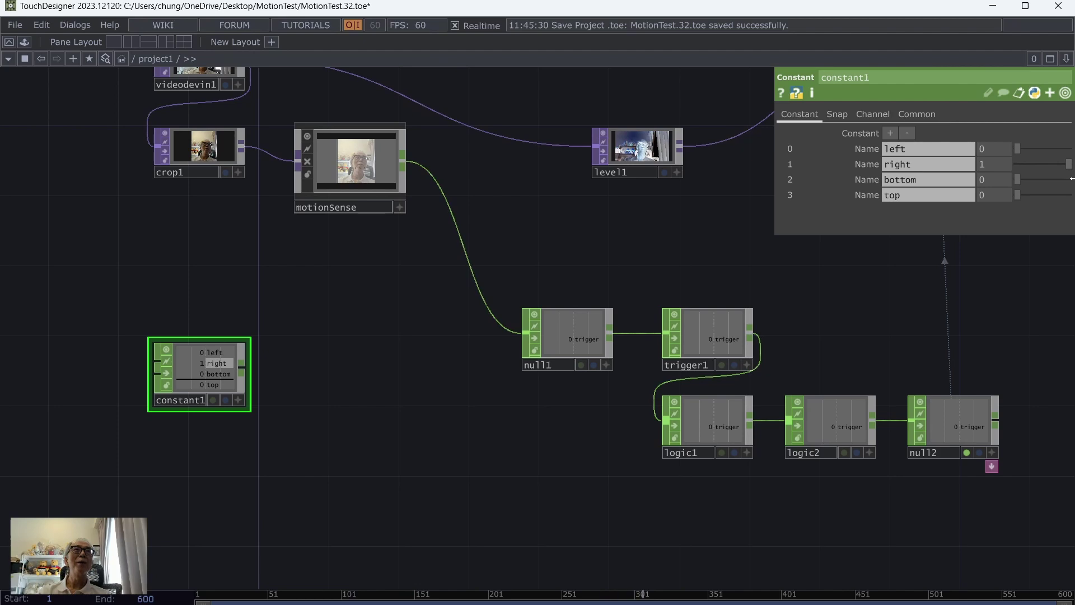
left_click_drag(1020, 194, 1056, 196)
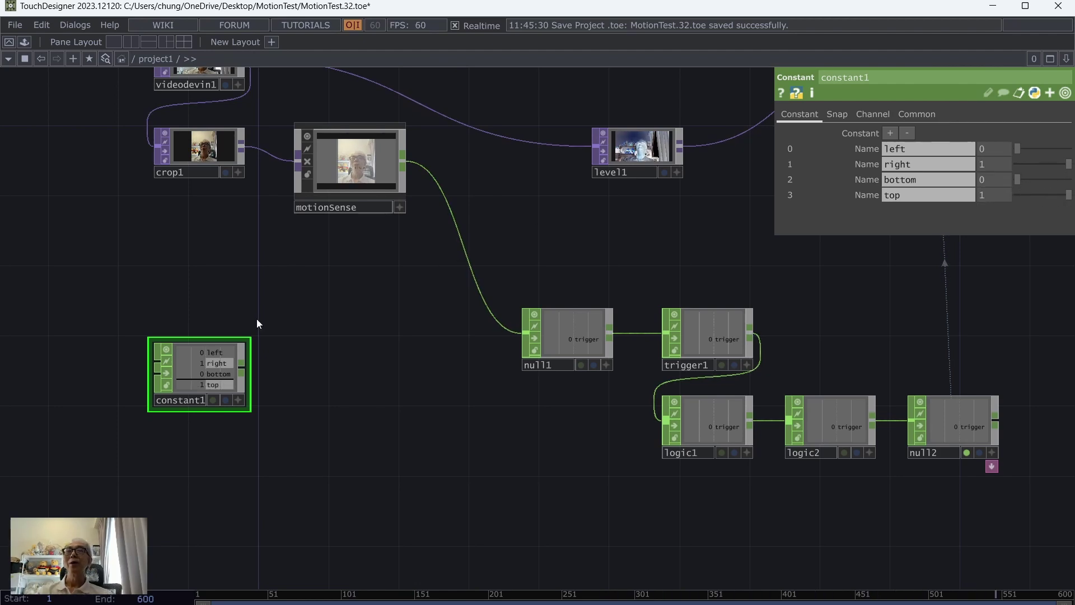
Export constant1's left channel to crop1's Crop Left parameter.
left_click(201, 150)
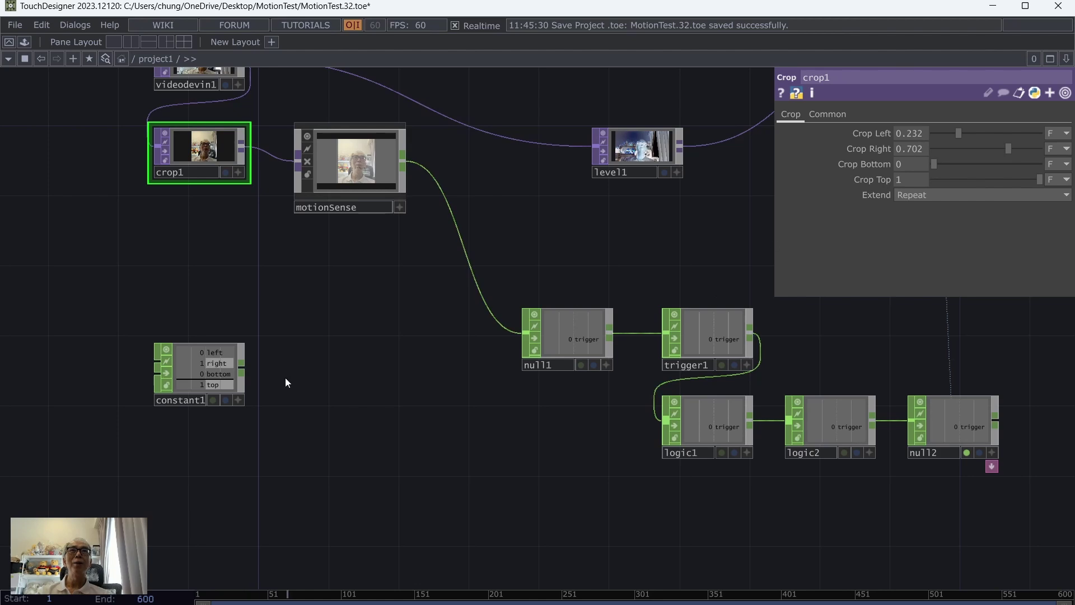
left_click(239, 399)
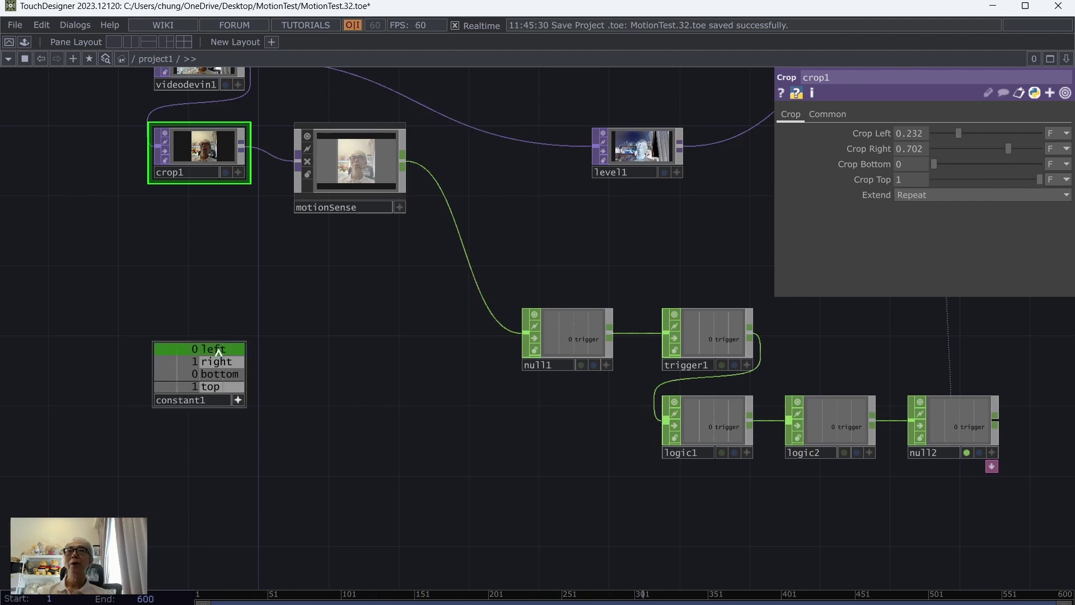
left_click_drag(213, 348, 922, 133)
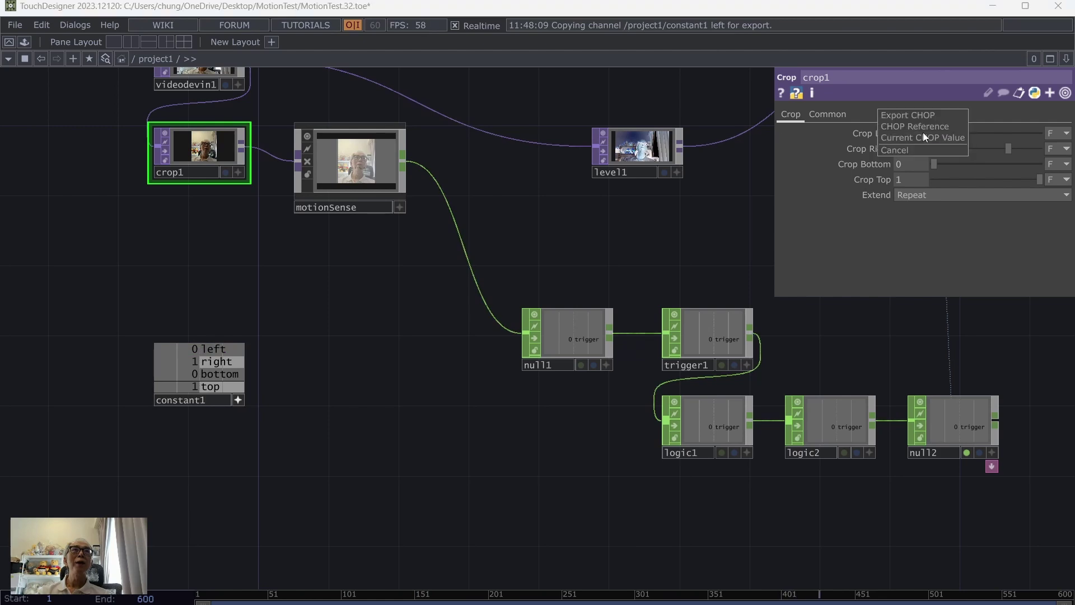
left_click(922, 113)
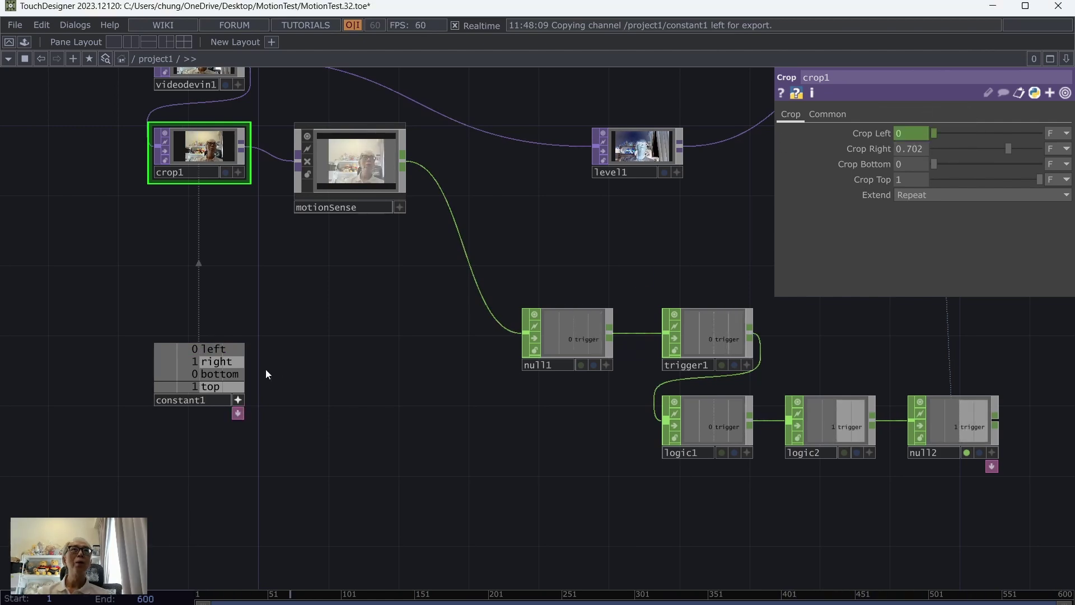
Add a Null CHOP fed by constant1 and move both nodes to sit side by side below crop1.
left_click(238, 399)
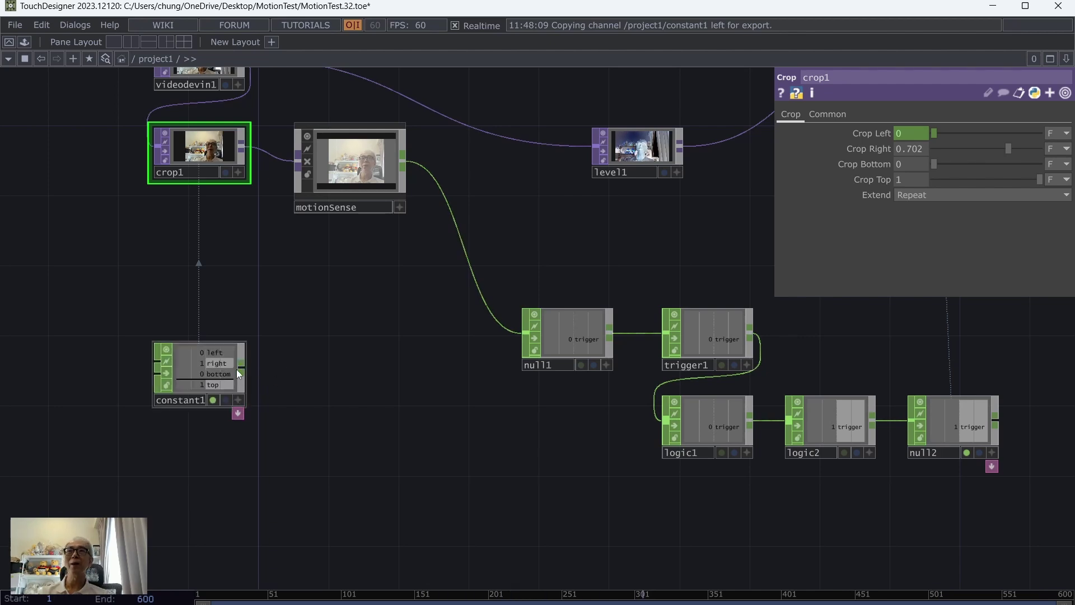
right_click(241, 364)
left_click(287, 346)
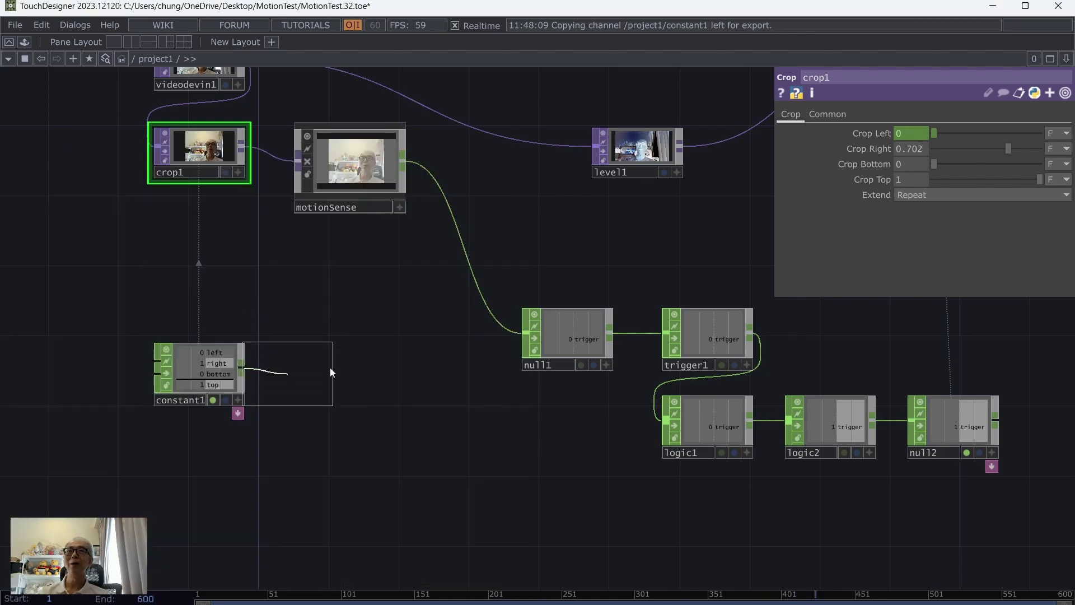
left_click(332, 367)
left_click_drag(187, 368, 81, 351)
left_click_drag(327, 362, 234, 348)
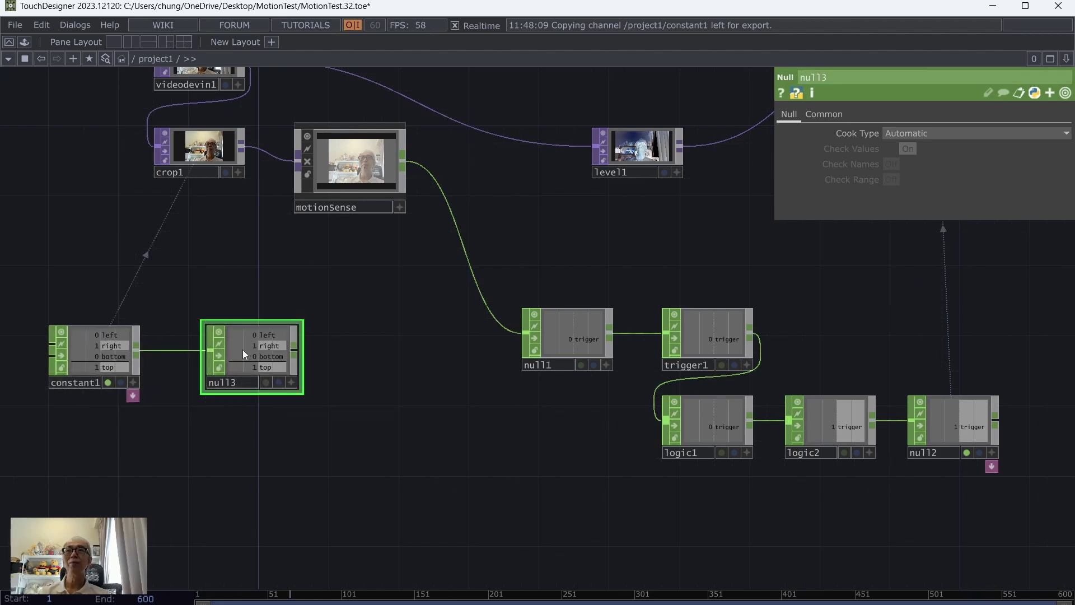
Export null3's left and right channels to crop1's Crop Left and Crop Right parameters.
left_click(291, 381)
left_click(207, 150)
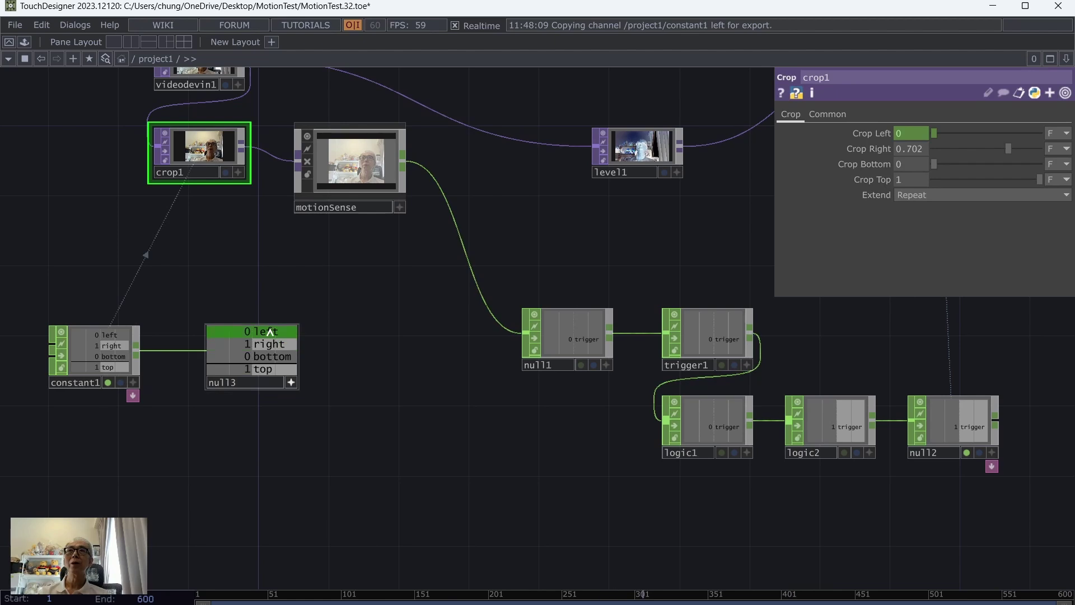
left_click_drag(269, 331, 908, 134)
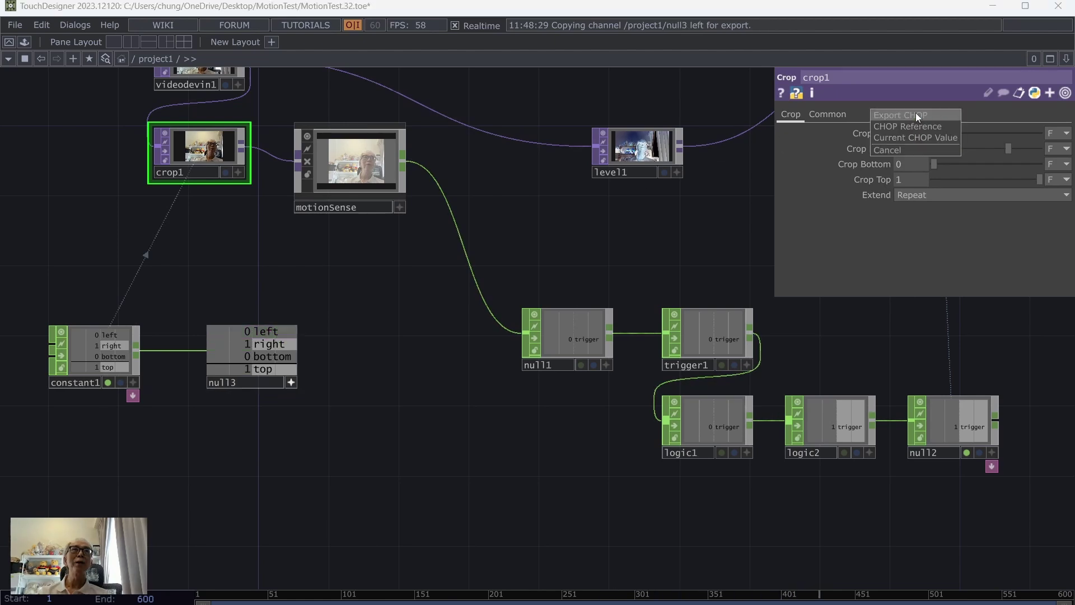
left_click(915, 111)
left_click_drag(289, 350, 918, 150)
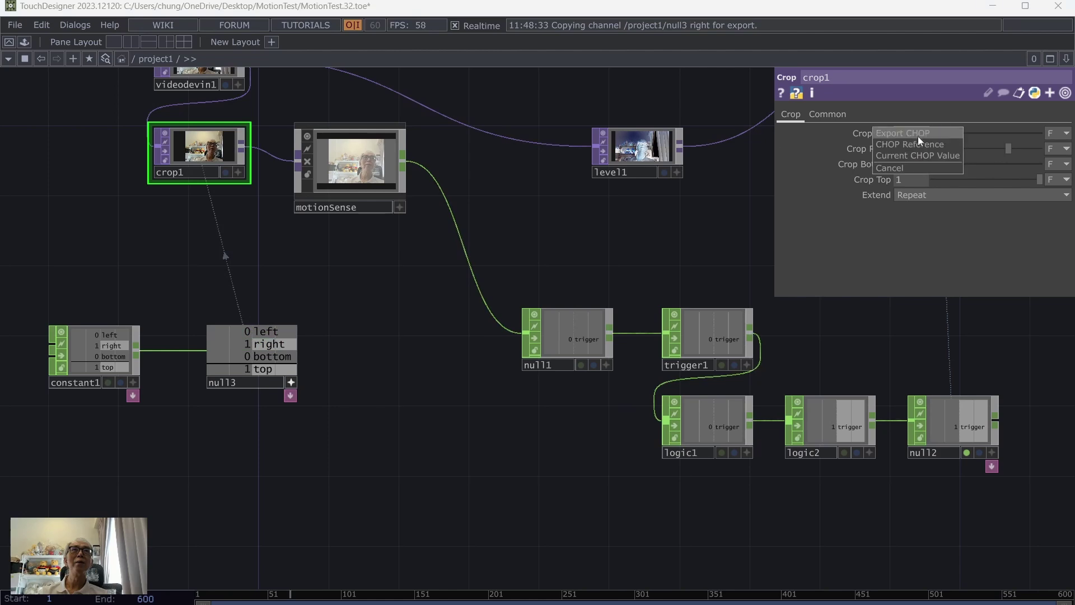
left_click(918, 130)
Export null3's bottom and top channels to crop1's Crop Bottom and Crop Top parameters.
left_click_drag(280, 360, 910, 162)
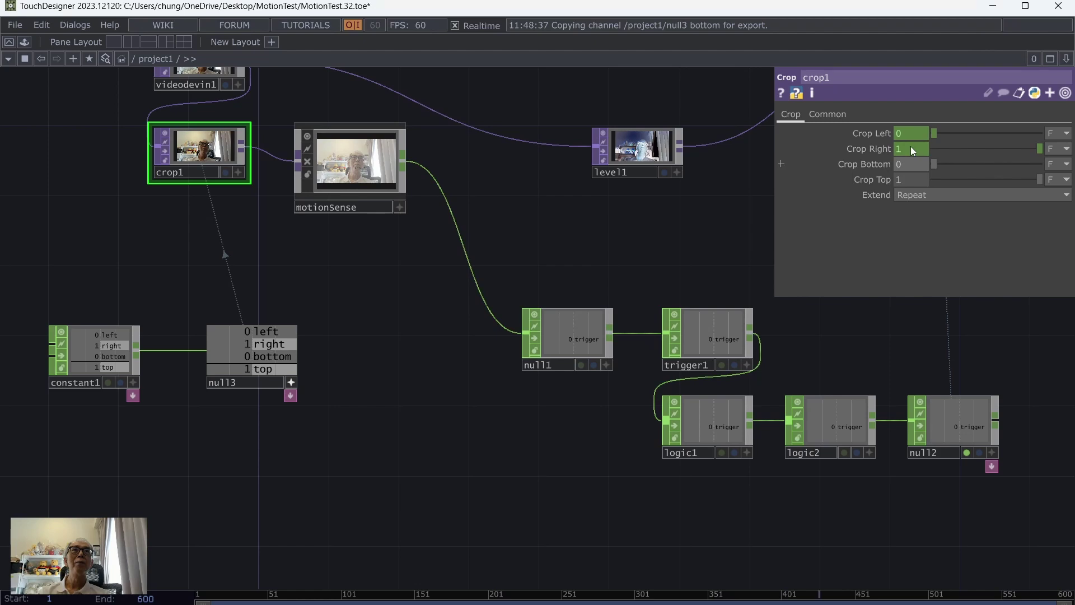
left_click_drag(259, 358, 915, 166)
left_click(928, 147)
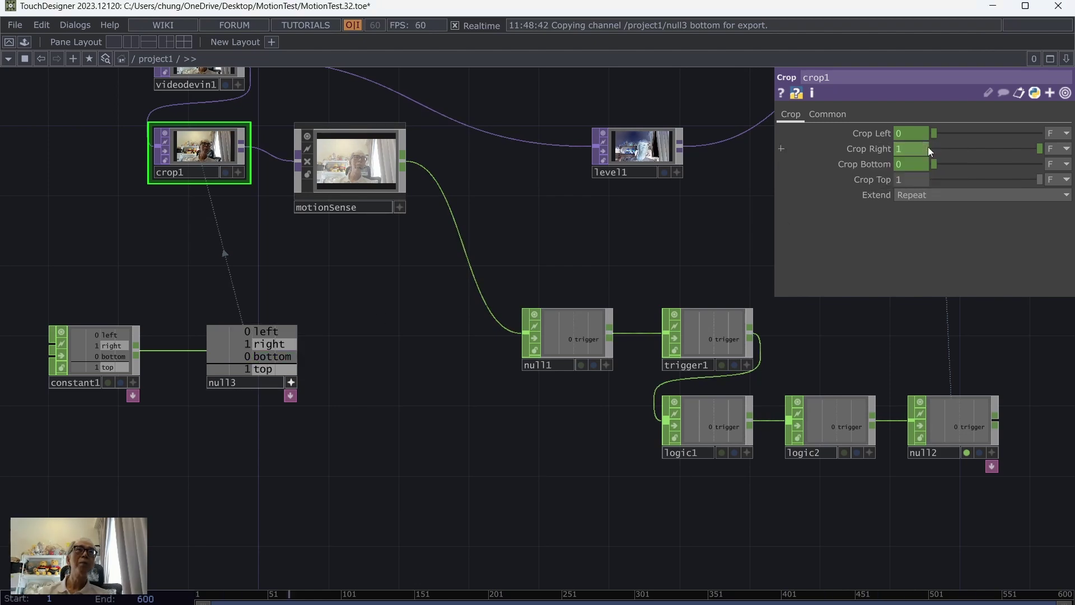
left_click_drag(278, 370, 913, 182)
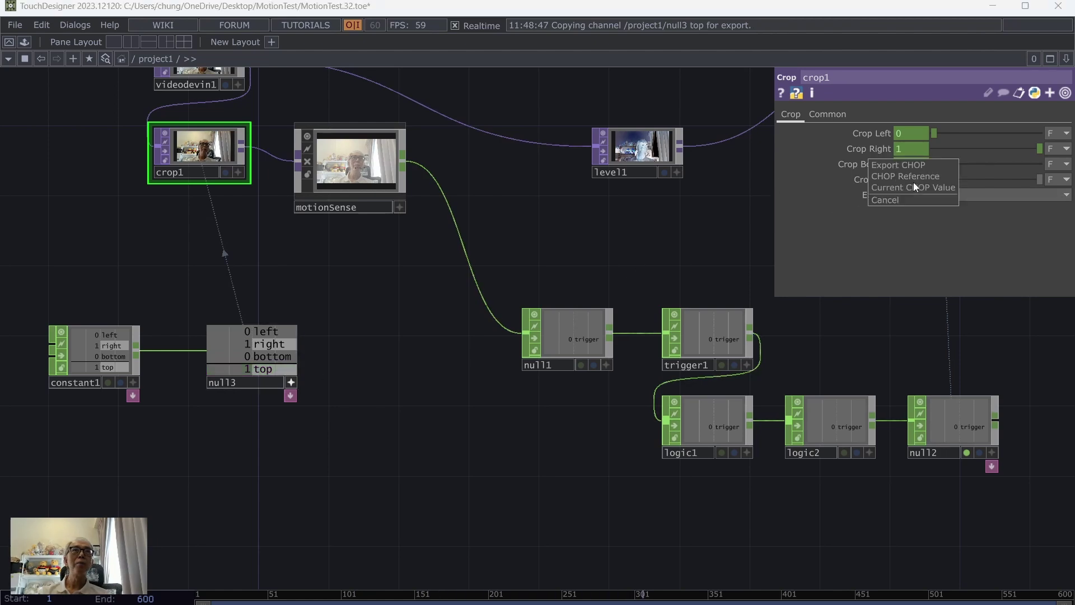
left_click(913, 166)
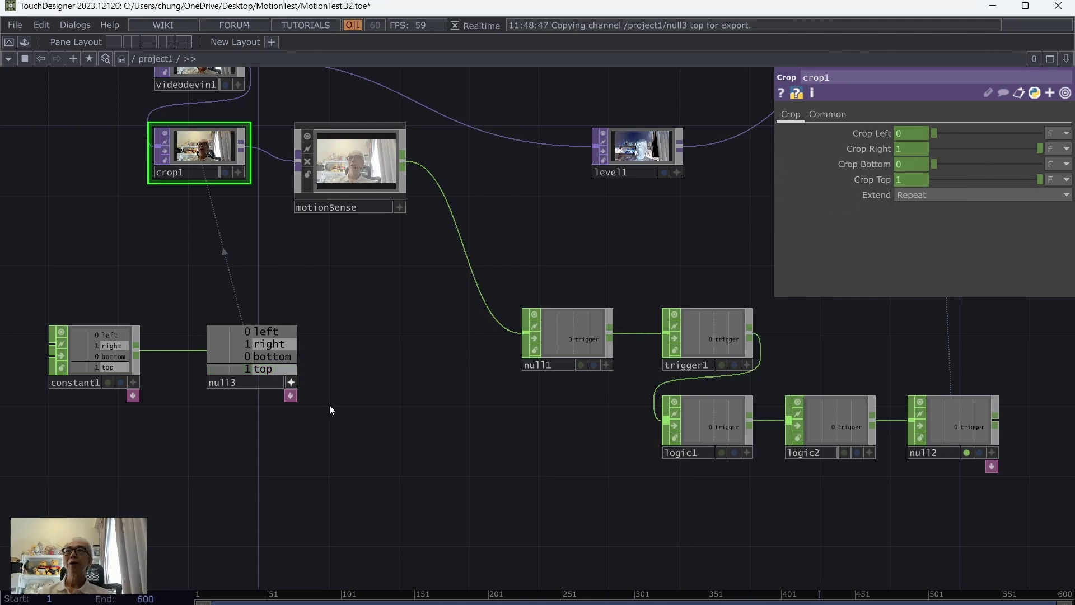
left_click(291, 382)
Try adjusting the value of constant1's right channel and undo the change.
left_click(117, 359)
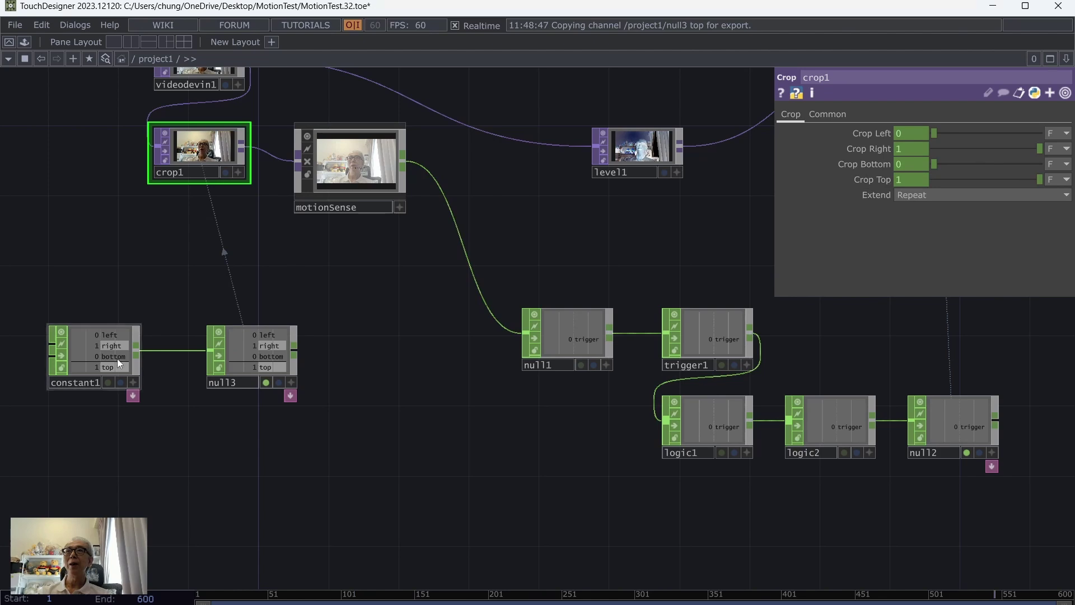
mouse_move(1017, 149)
left_mouse_down()
mouse_move(1033, 149)
mouse_move(1023, 149)
left_mouse_up()
key("ctrl+z")
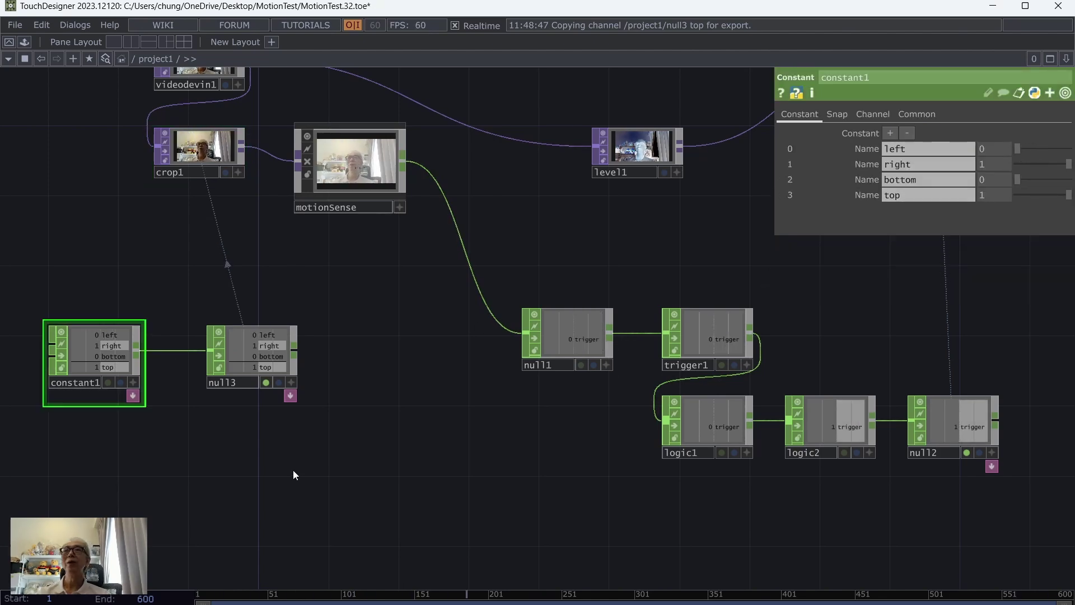
Move constant1 and null3 closer together just beneath crop1 and save the project.
left_click_drag(226, 455, 359, 485)
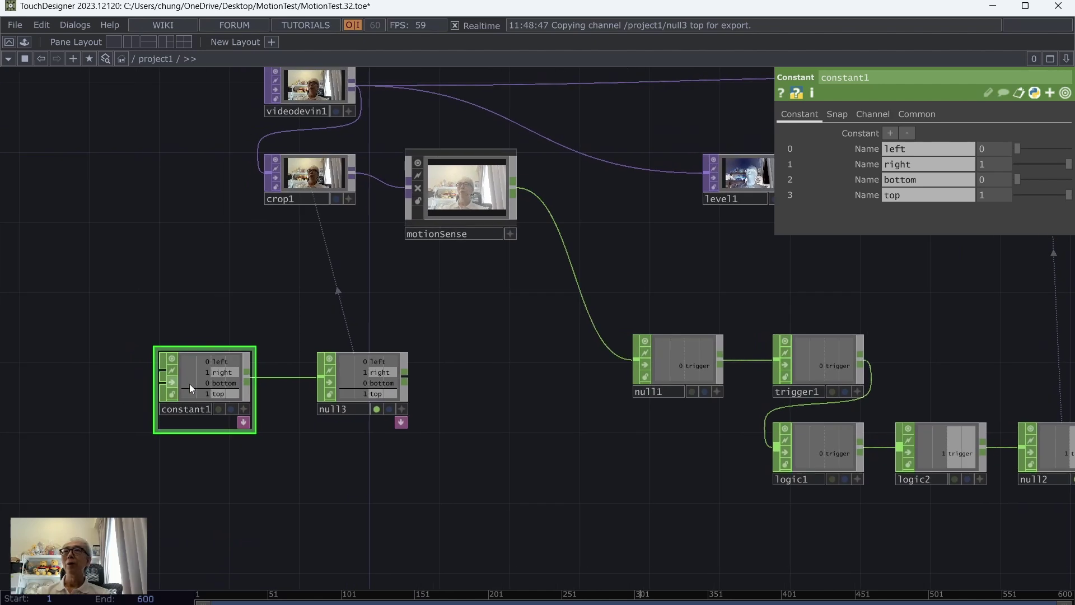
left_click_drag(189, 384, 137, 308)
left_click_drag(375, 380, 290, 296)
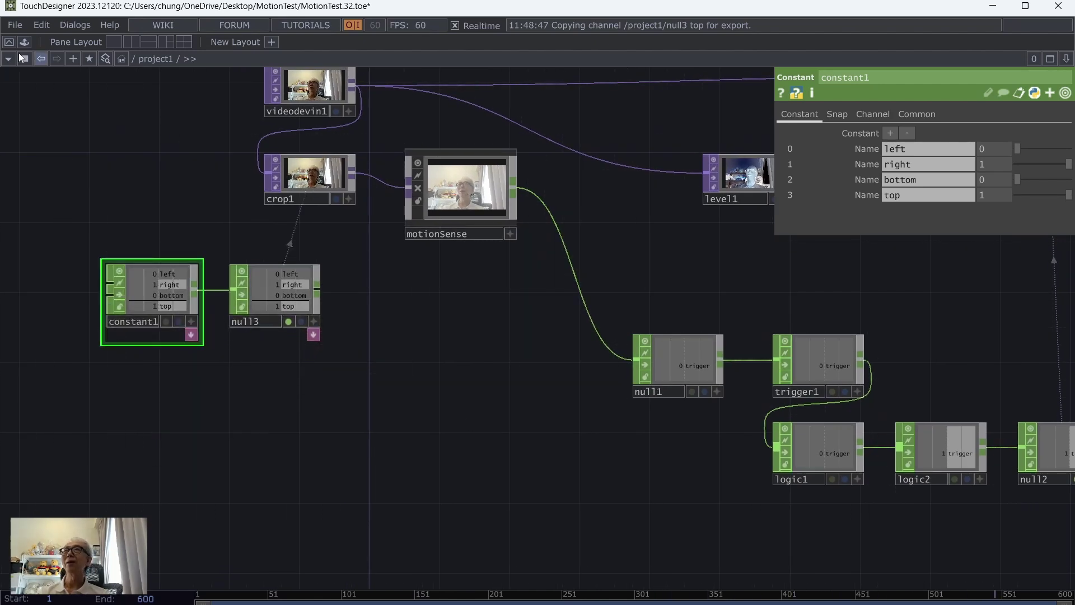
left_click(12, 25)
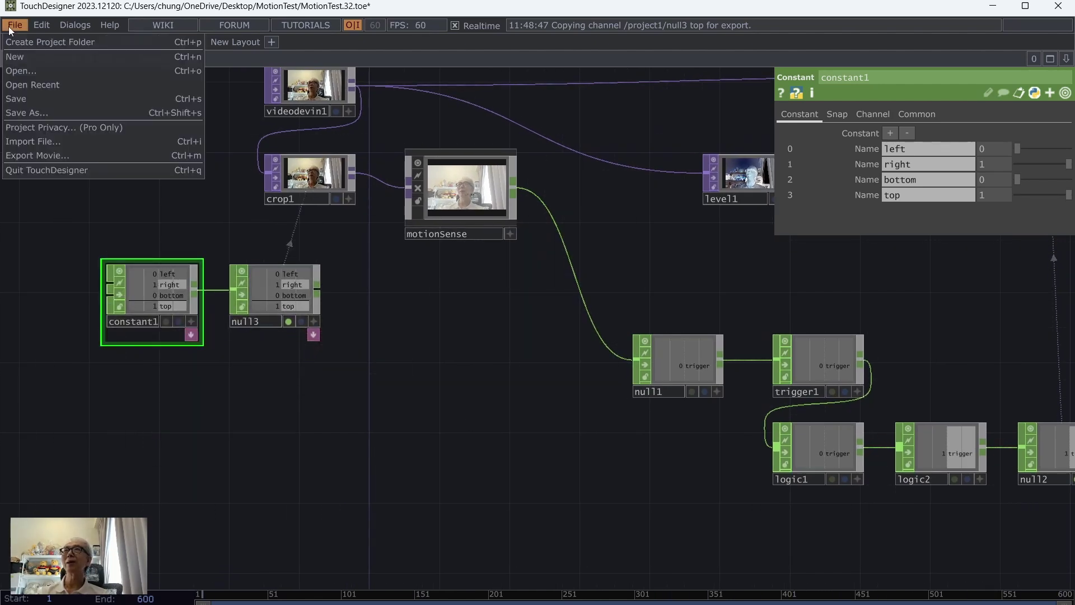
left_click(21, 102)
Add a Rectangle TOP in the empty area below constant1.
left_click(318, 73)
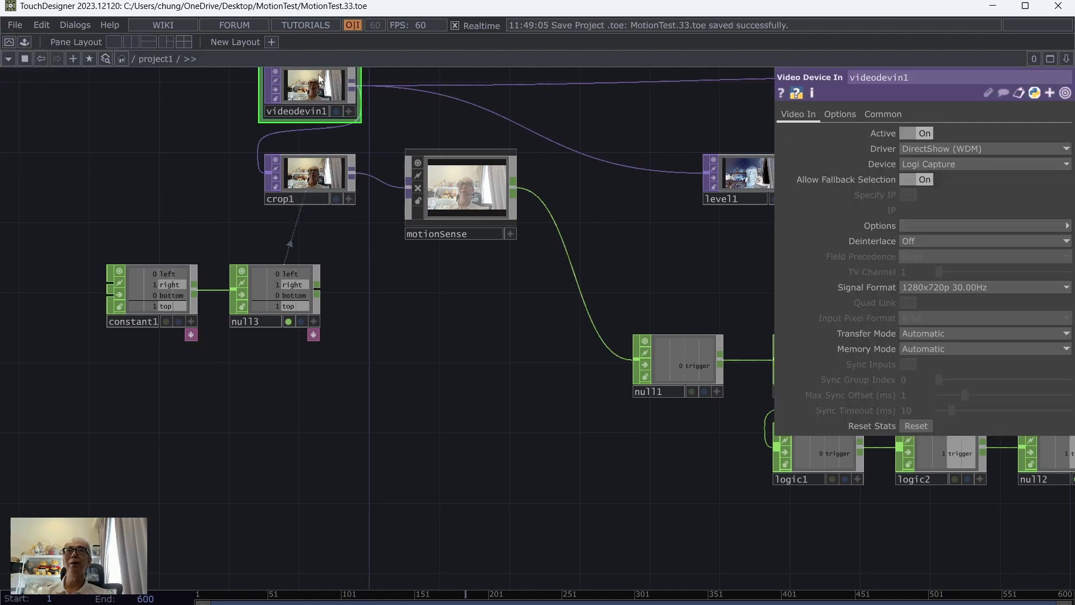
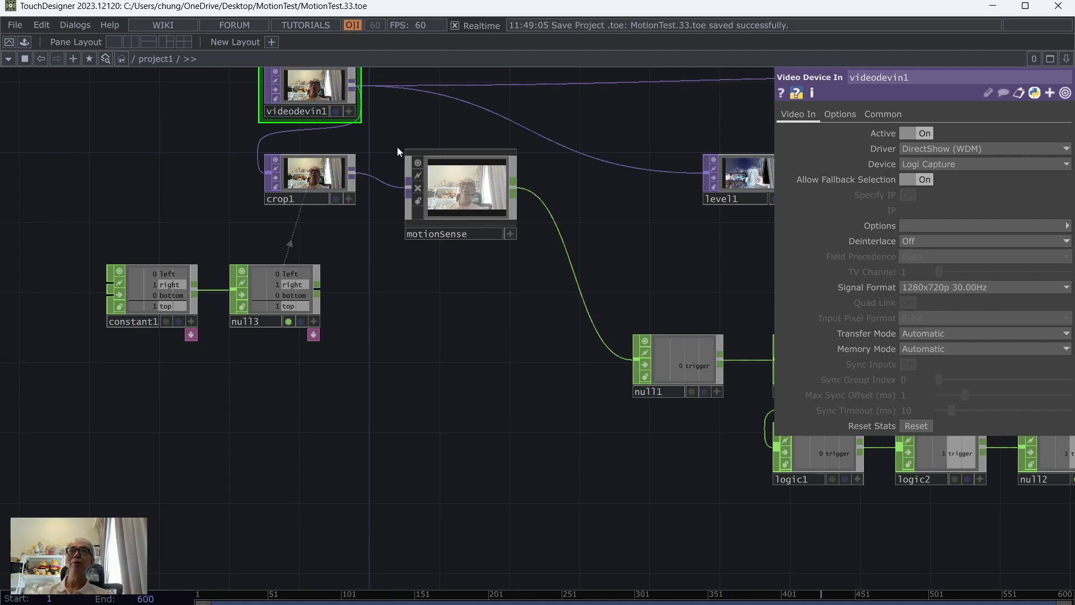
left_click_drag(398, 146, 408, 184)
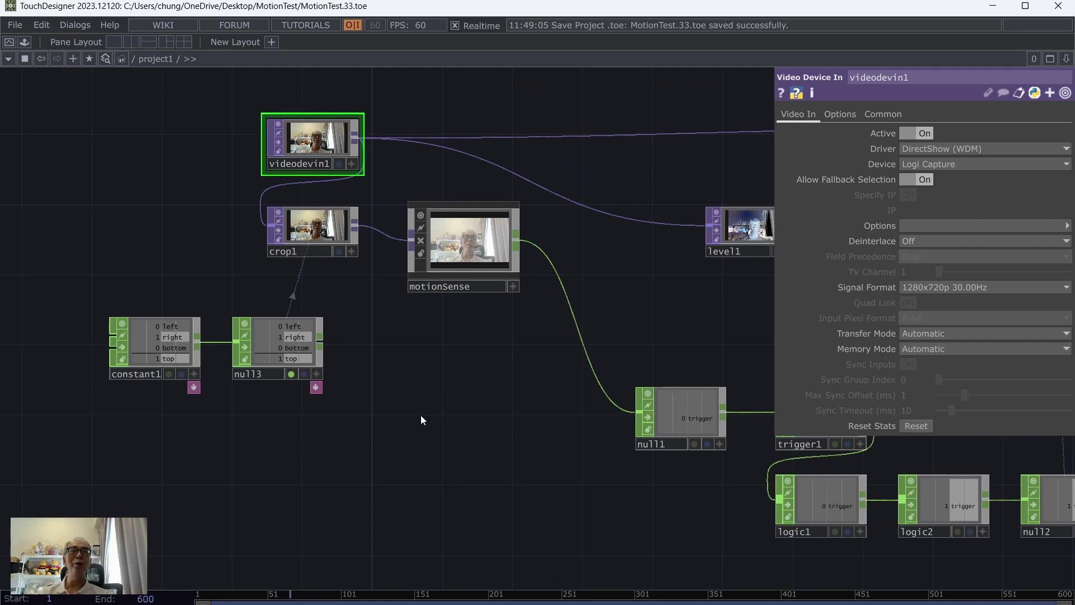
left_click_drag(465, 437, 458, 381)
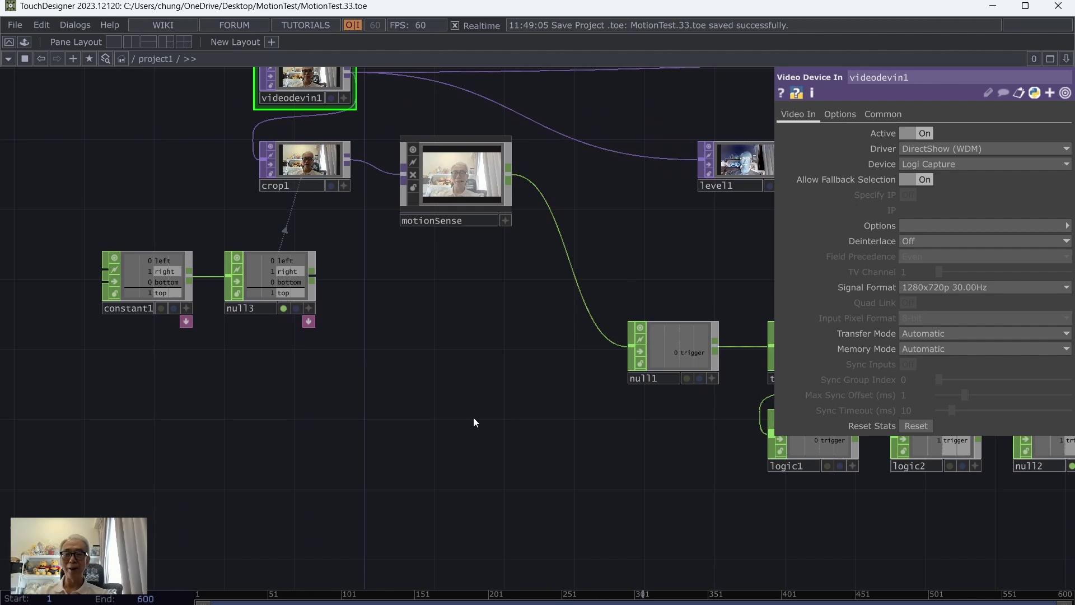
key("Tab")
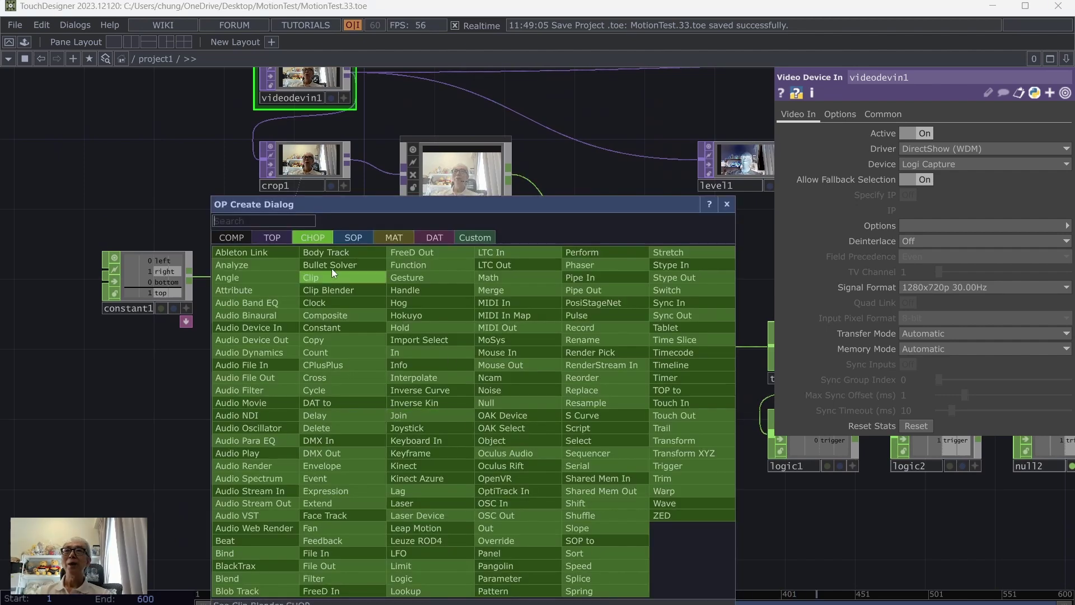
left_click(267, 237)
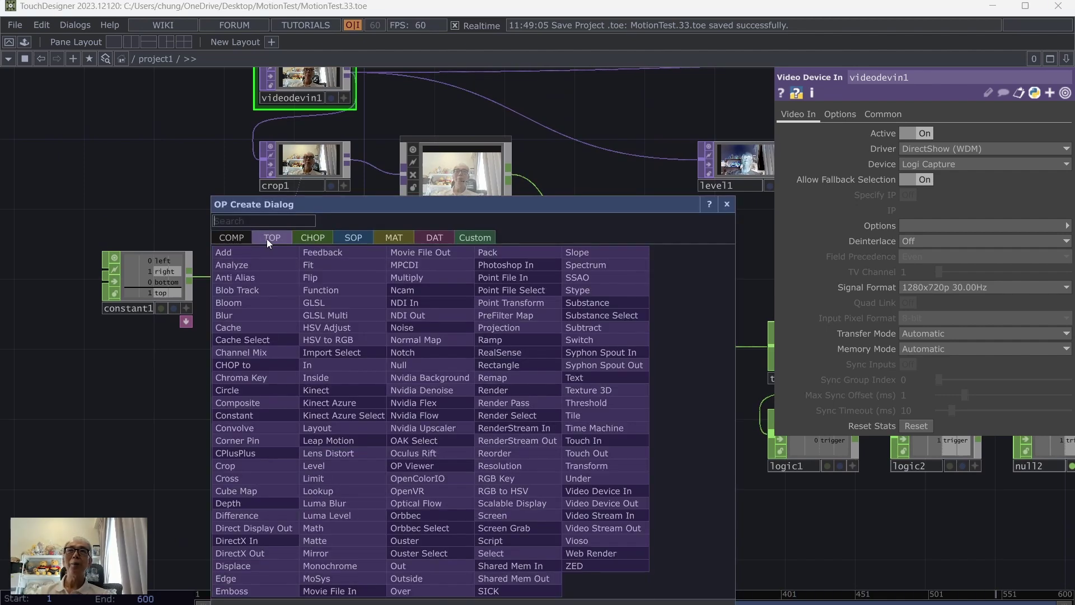
left_click(525, 366)
left_click(133, 430)
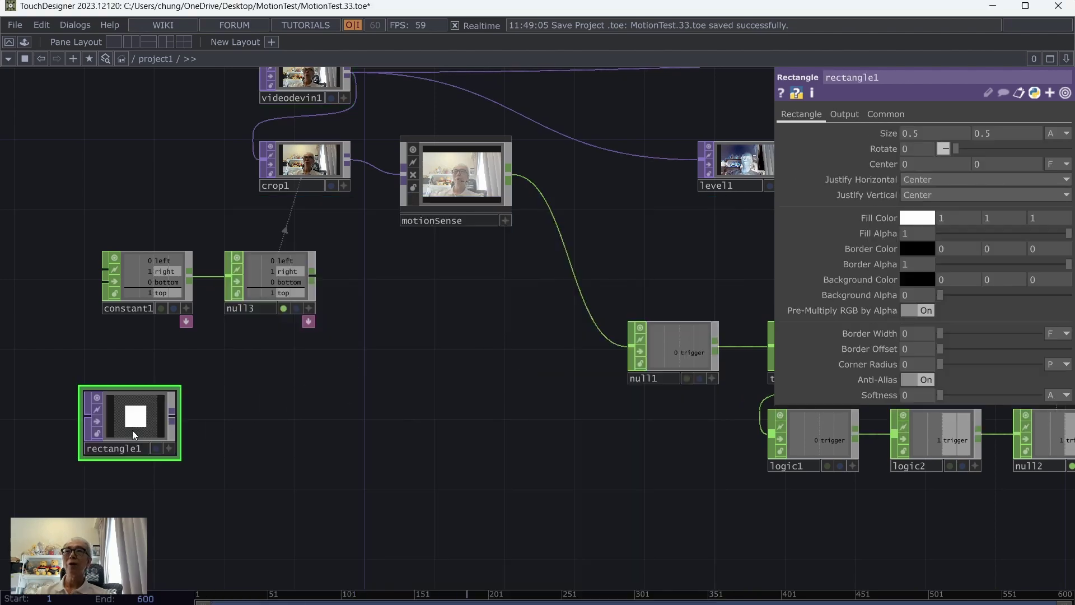
Set rectangle1's output resolution to Parent Panel Size.
left_click(899, 113)
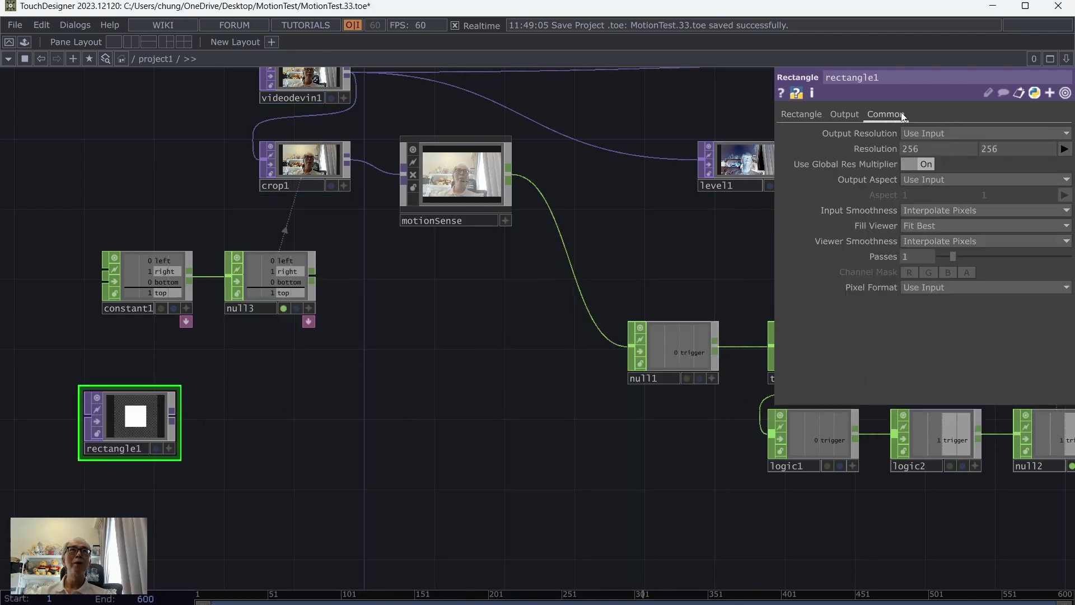
left_click(943, 133)
left_click(950, 288)
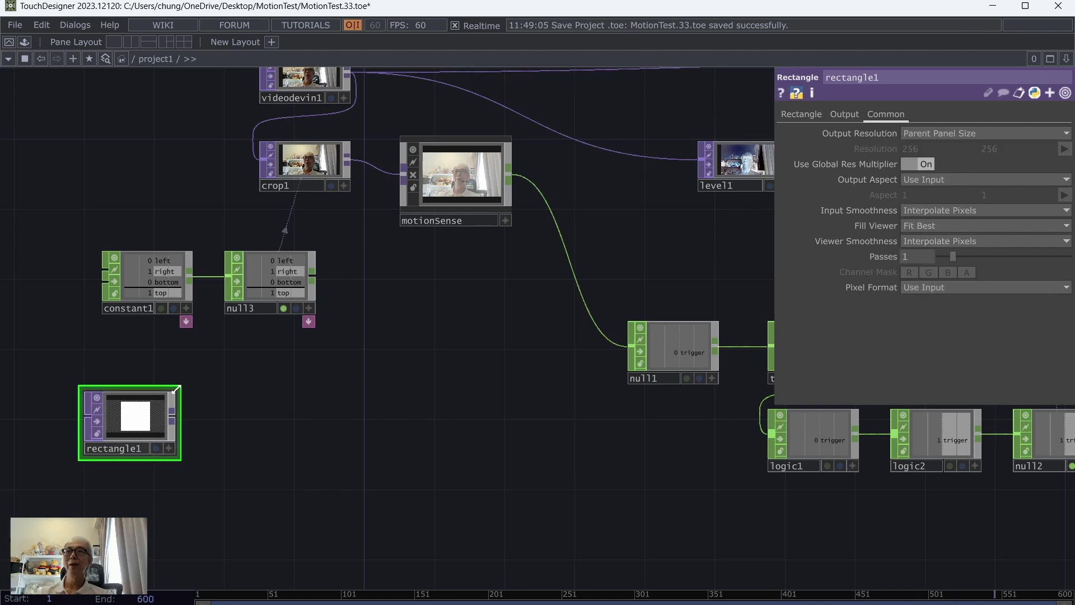
Set rectangle1's size to 1 by 1 and save the project.
left_click(804, 114)
left_click(948, 127)
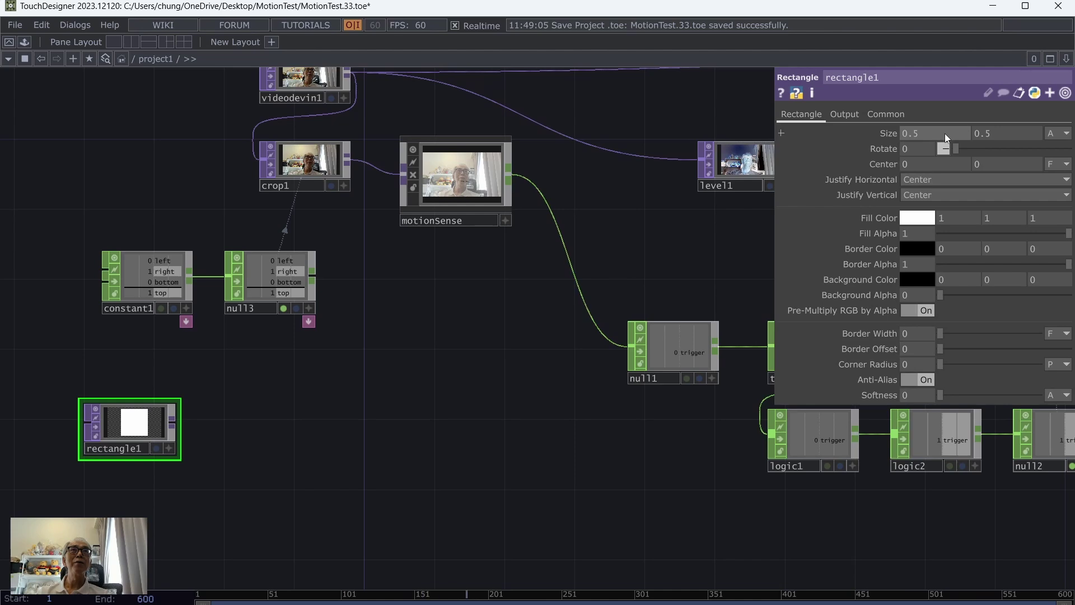
type("1")
key("Return")
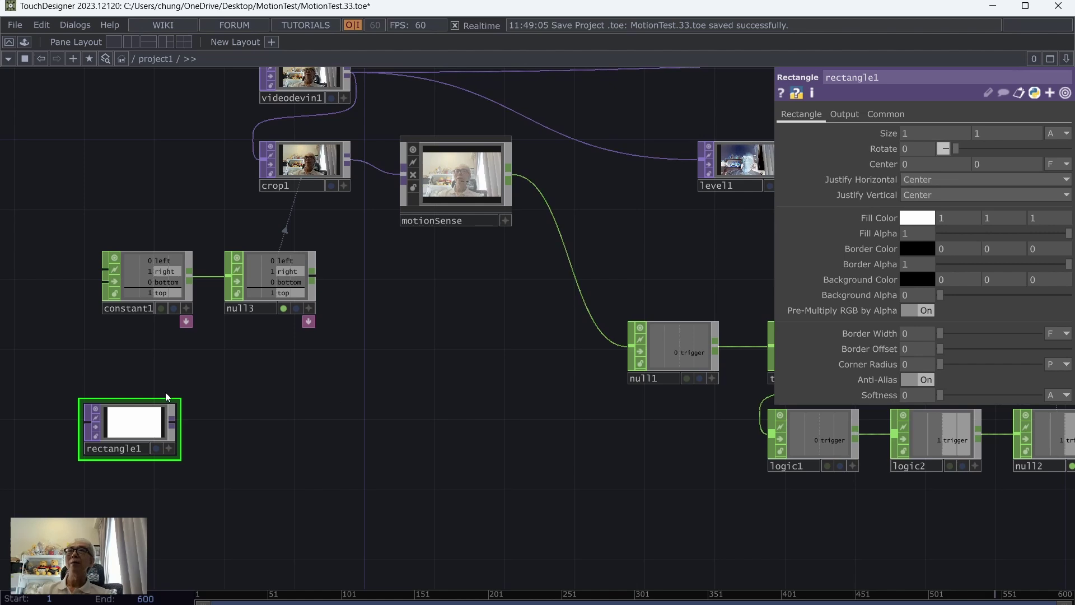
left_click(15, 24)
left_click(35, 97)
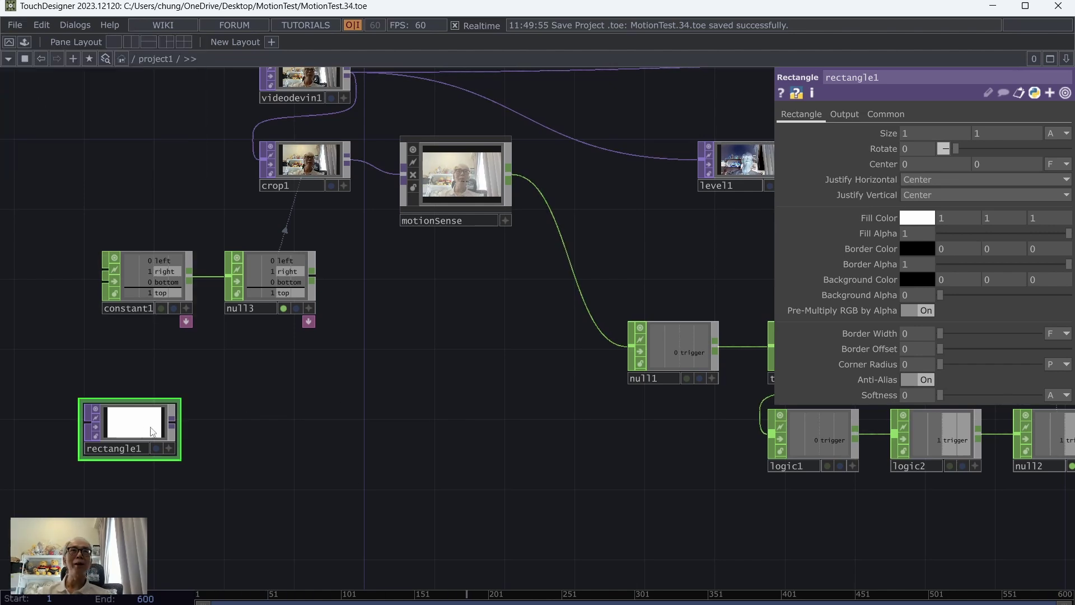
Move rectangle1 closer beneath constant1 and set its fill alpha to 0.
scroll(284, 510, "up", 2)
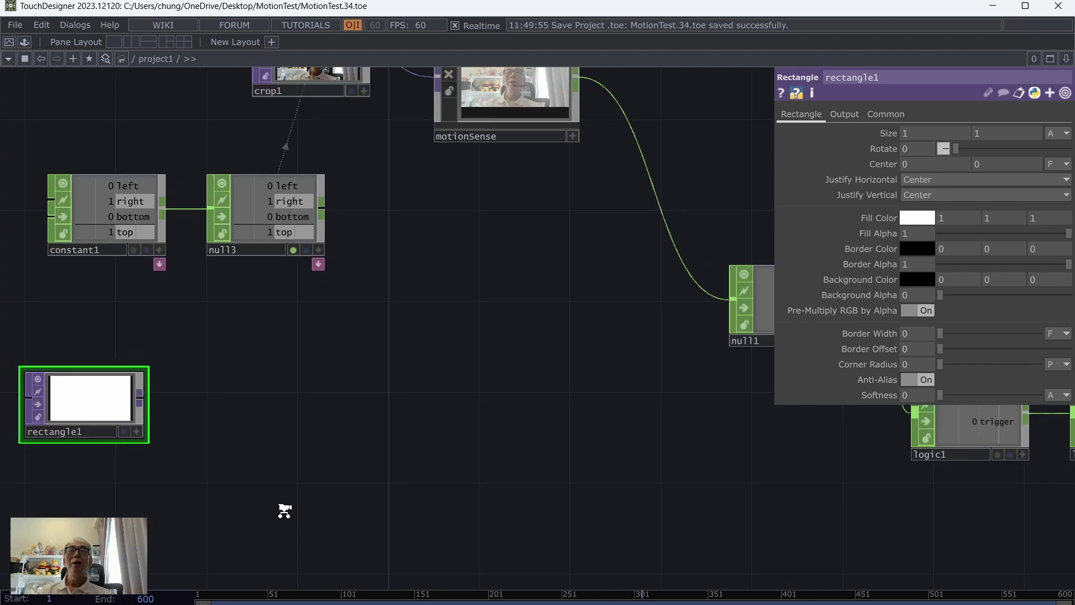
scroll(284, 510, "down", 2)
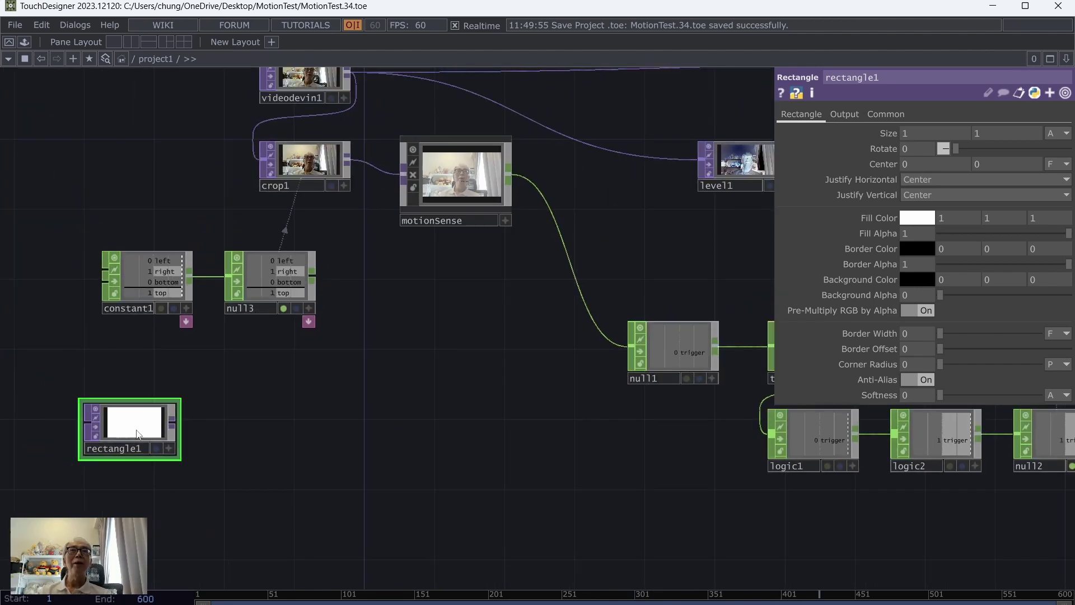
left_click_drag(137, 434, 150, 401)
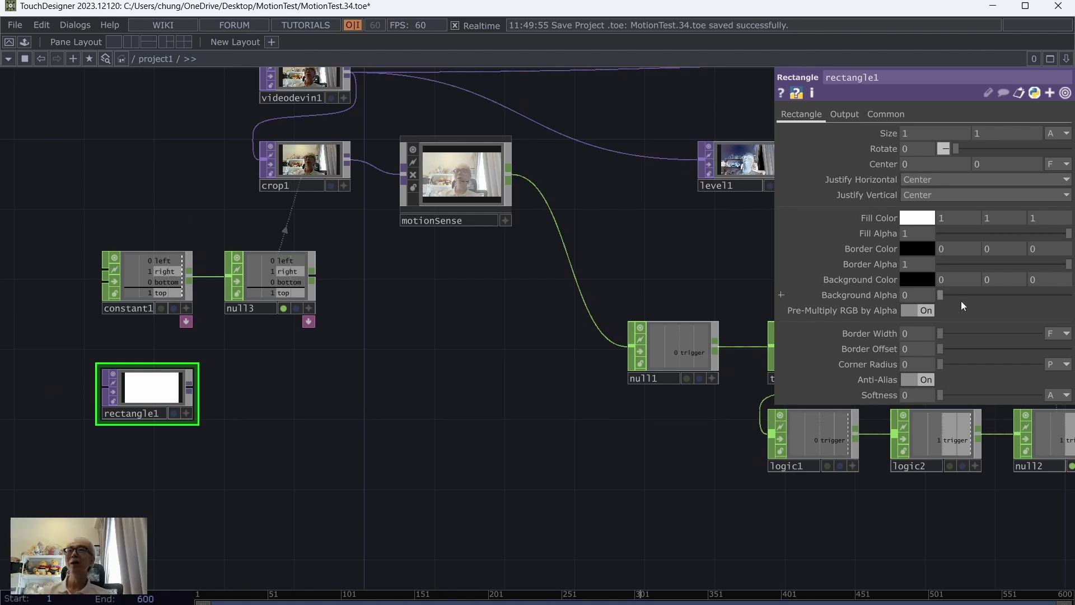
left_click_drag(1069, 234, 942, 238)
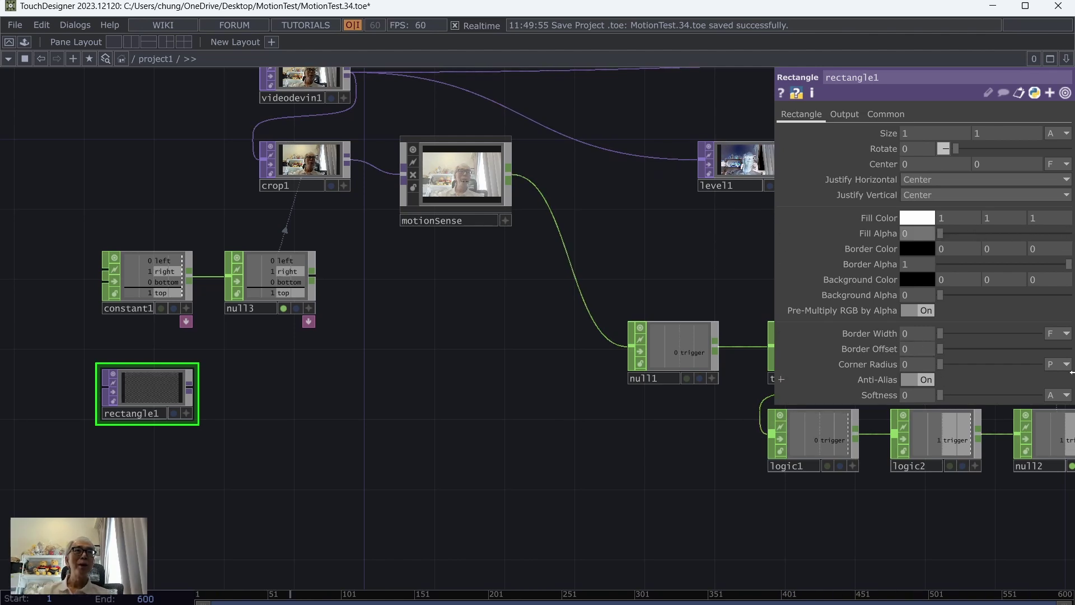
Give rectangle1 a border 1 pixel wide with the border color set to red (1, 0, 0).
left_click(1058, 333)
left_click(1033, 350)
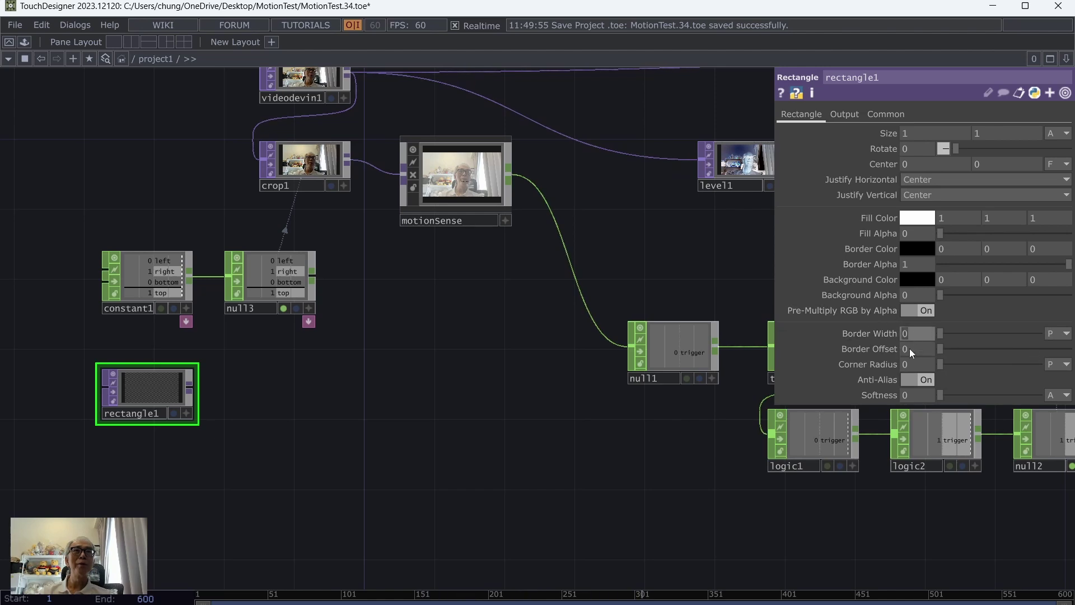
type("1")
key("Return")
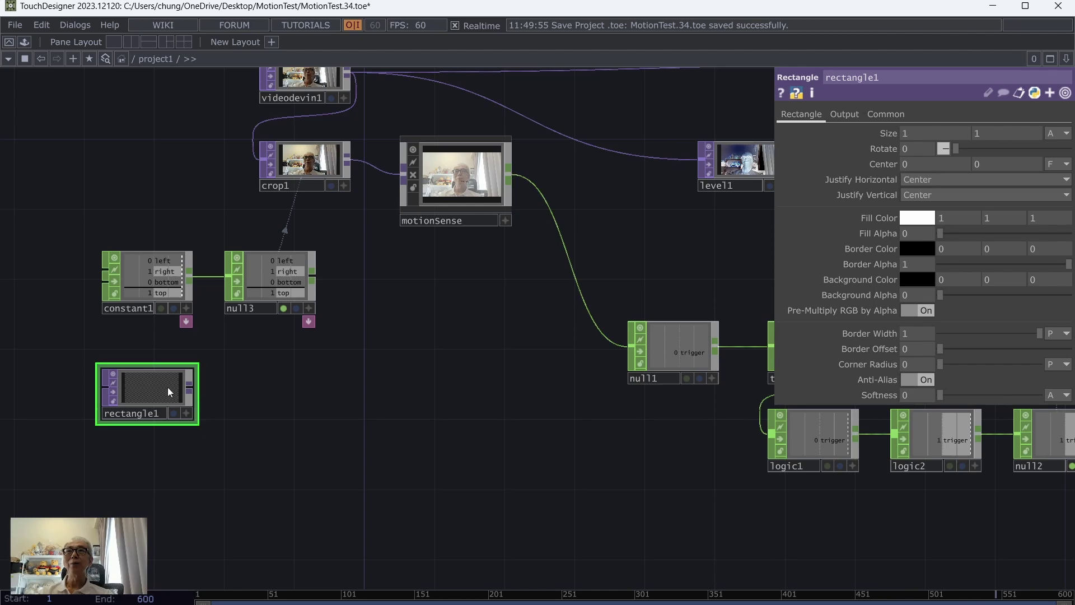
left_click(921, 255)
left_click(911, 190)
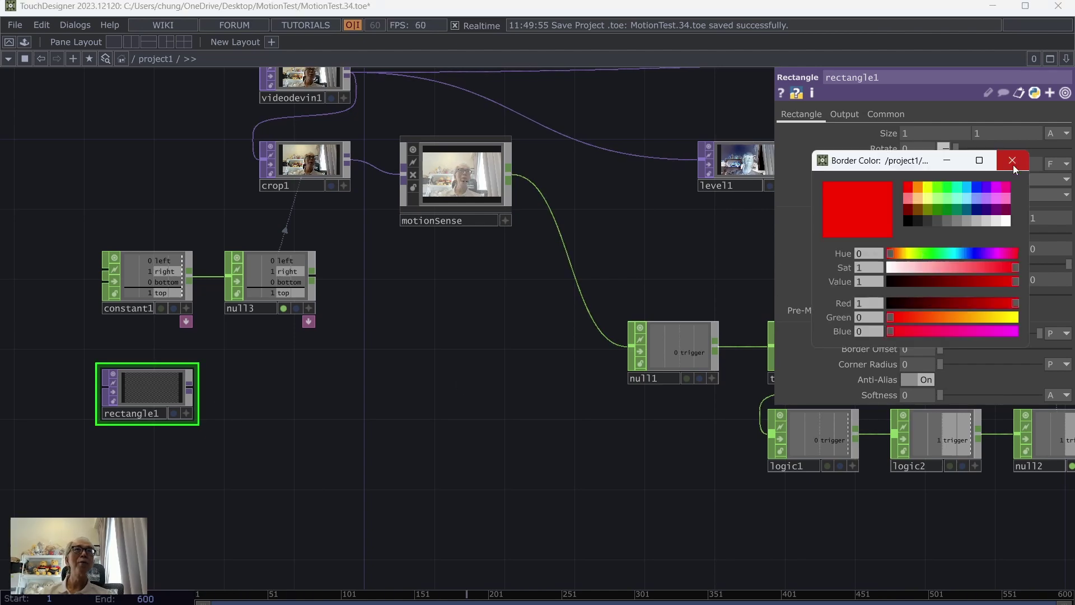
left_click(1011, 160)
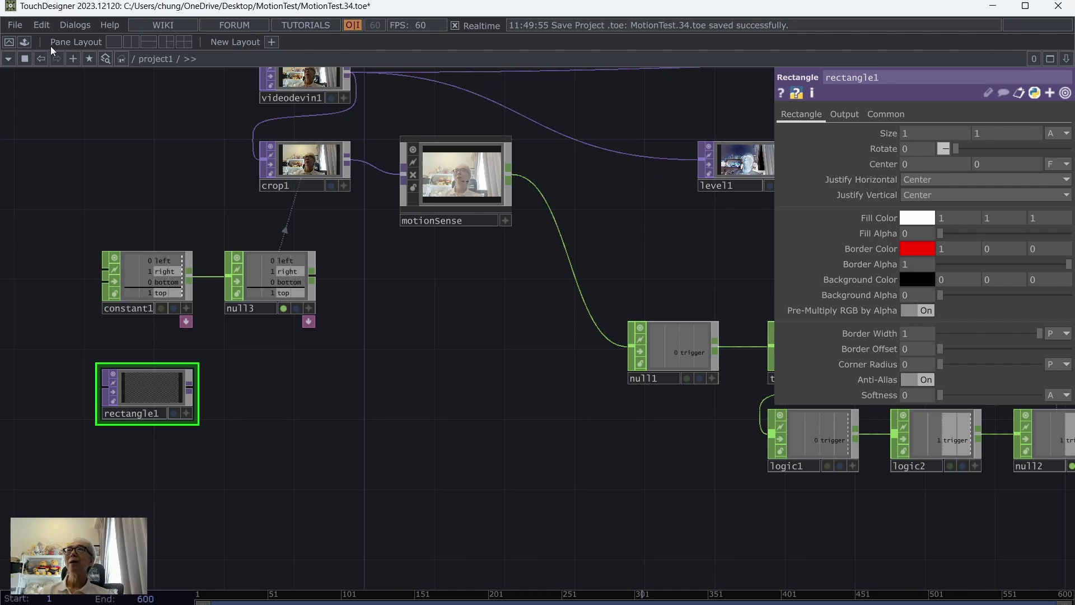
Save the project and briefly preview rectangle1's output on the network background.
left_click(25, 28)
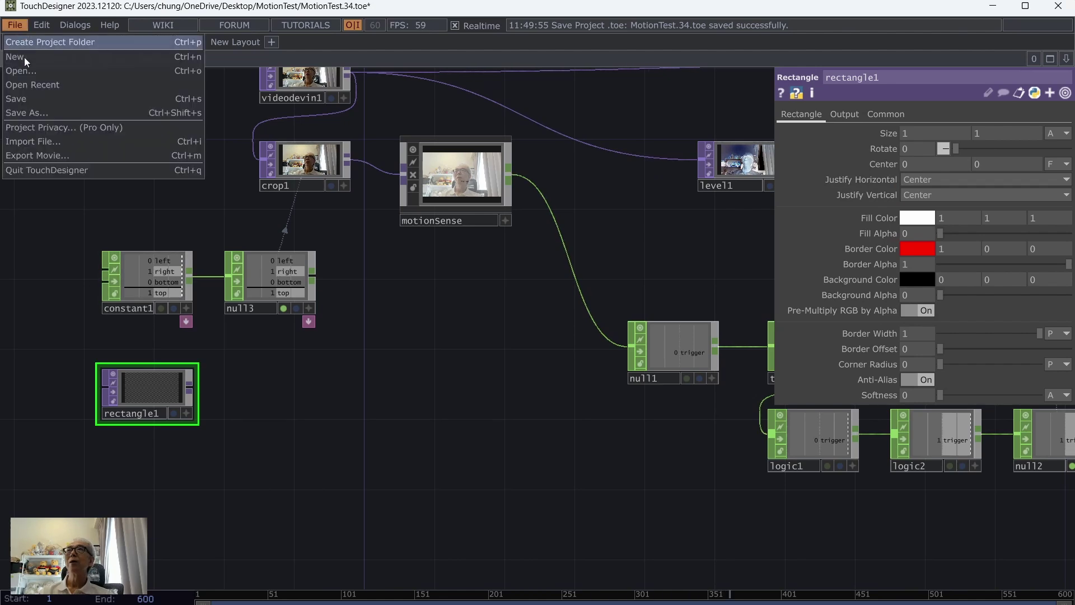
left_click(24, 102)
left_click(172, 416)
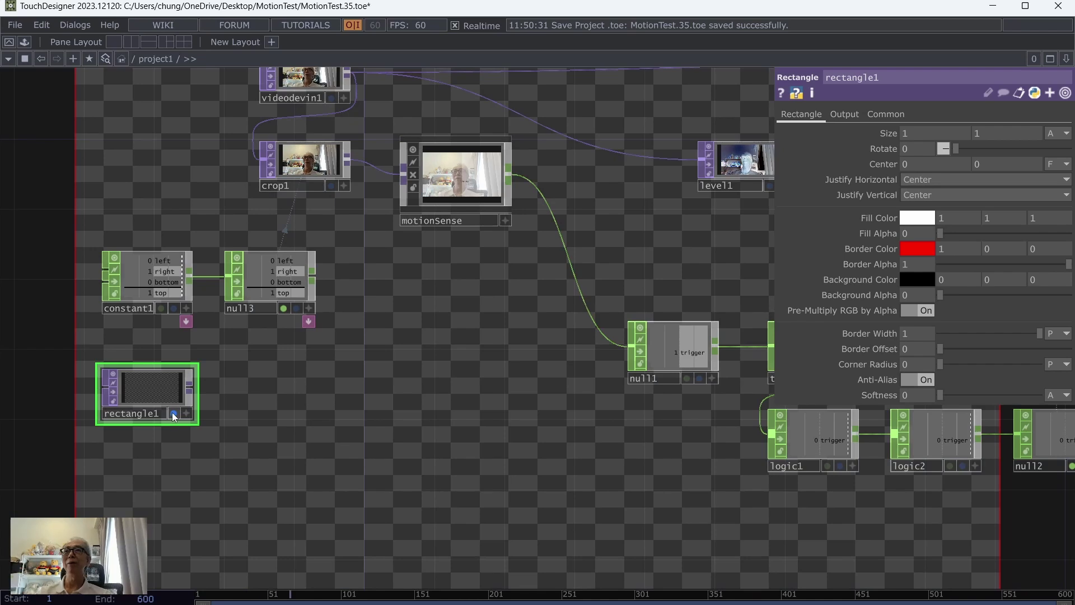
left_click(173, 412)
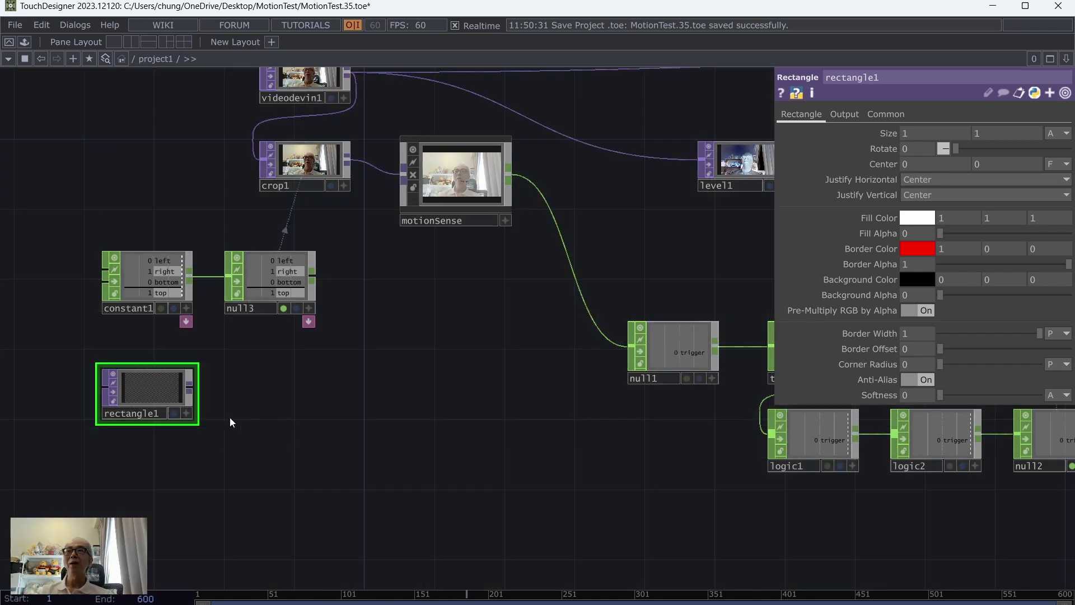
Append a Transform TOP to rectangle1's output, placed below it.
right_click(192, 387)
left_click(421, 425)
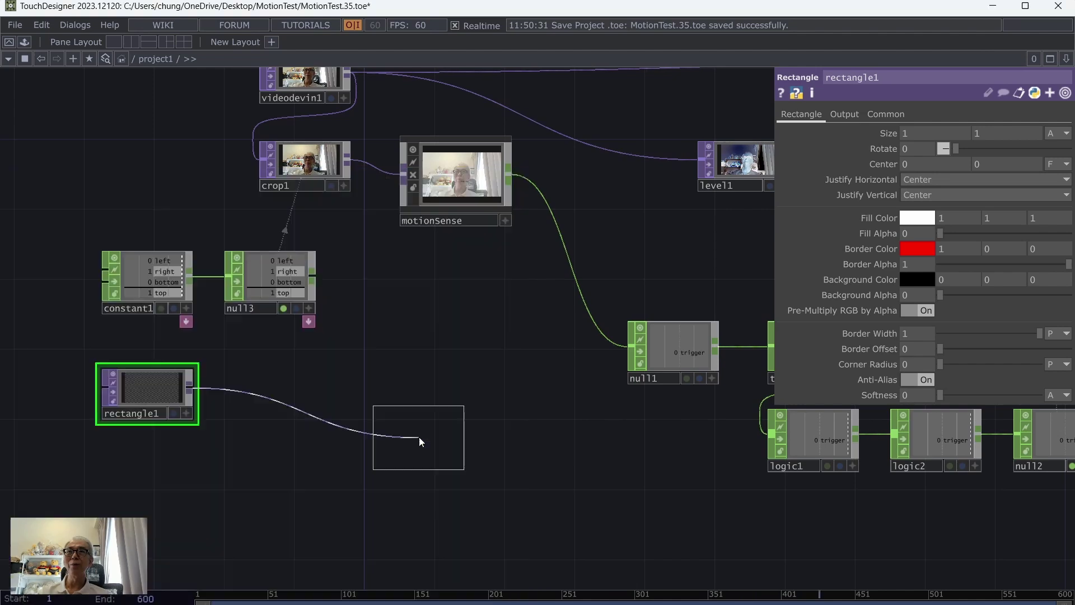
left_click(281, 511)
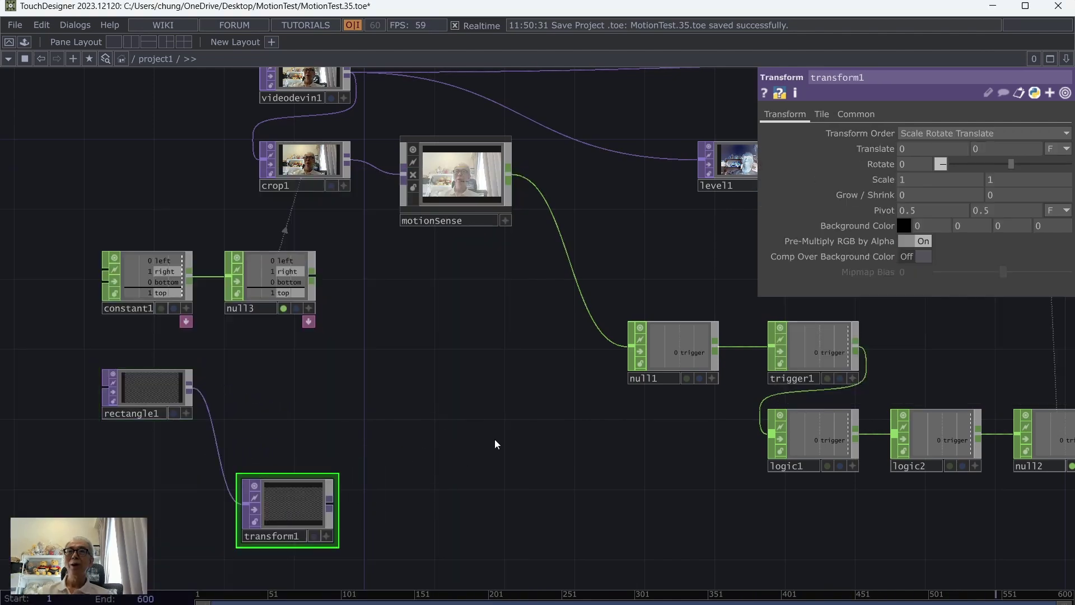
Arrange rectangle1 and transform1 side by side in one row, leaving free space beneath constant1 and null3.
left_click(271, 269)
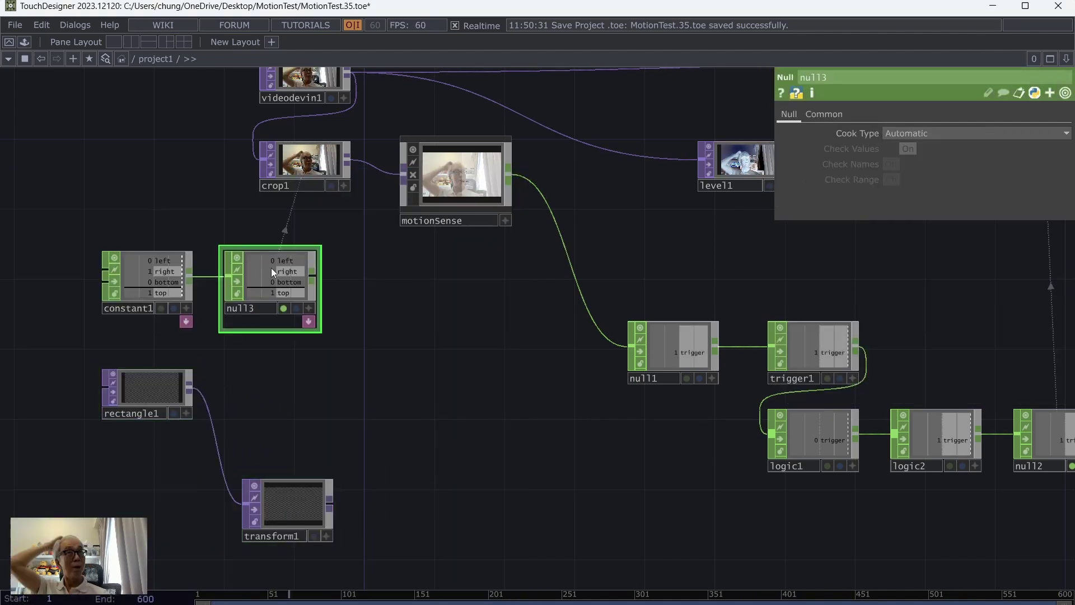
left_click_drag(466, 482, 456, 387)
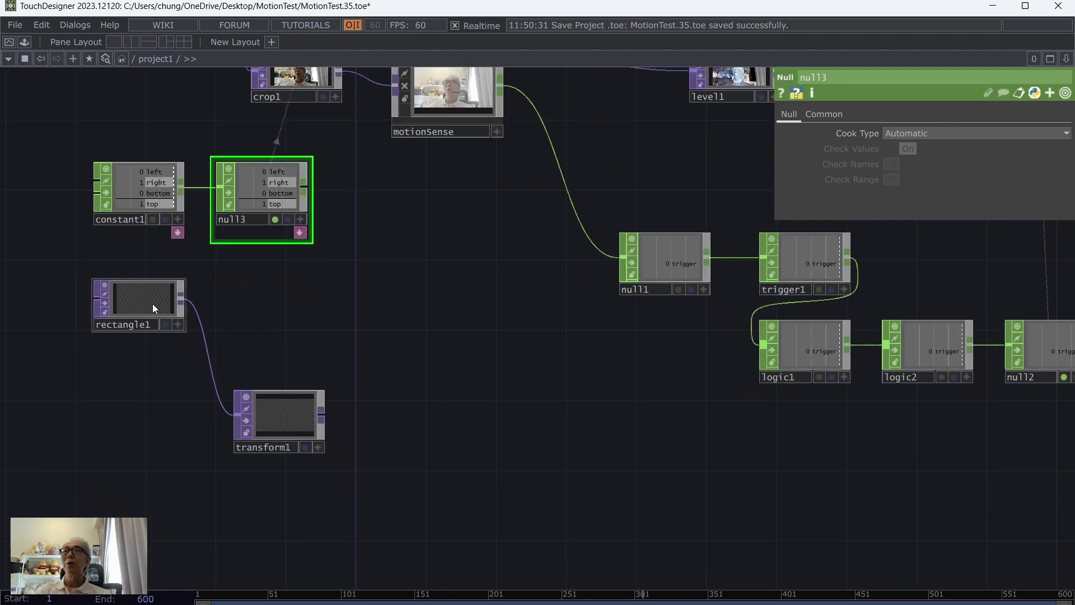
left_click_drag(152, 303, 150, 426)
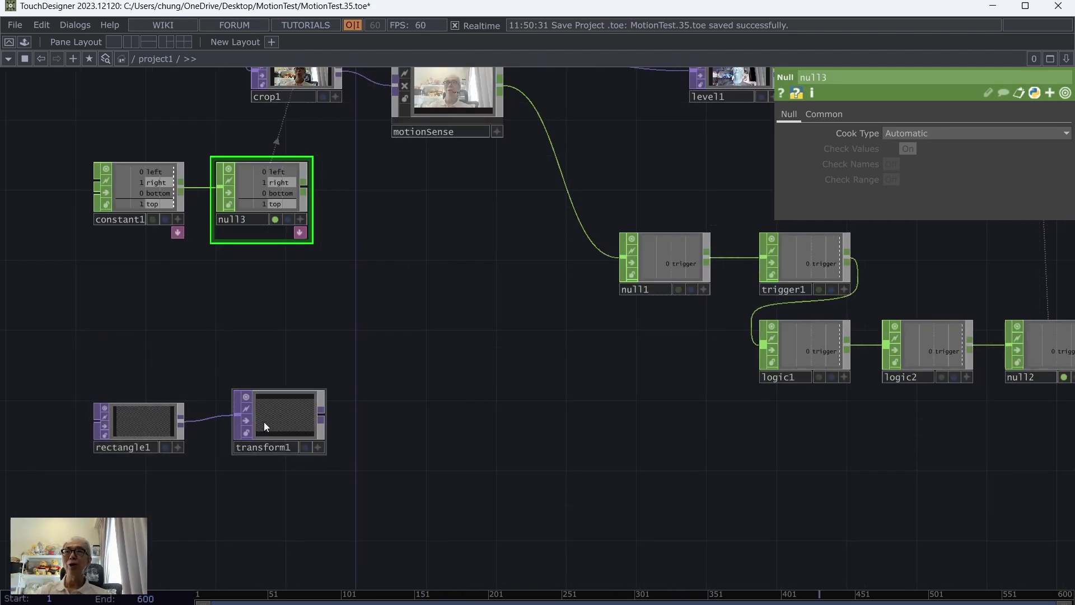
left_click(140, 427)
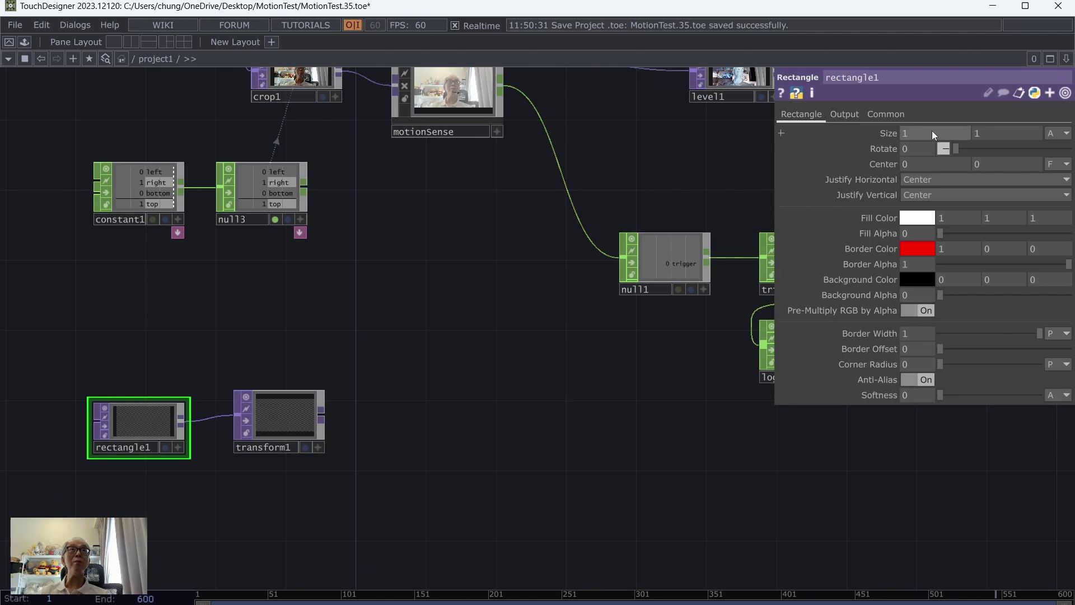
left_click(274, 193)
left_click(281, 413)
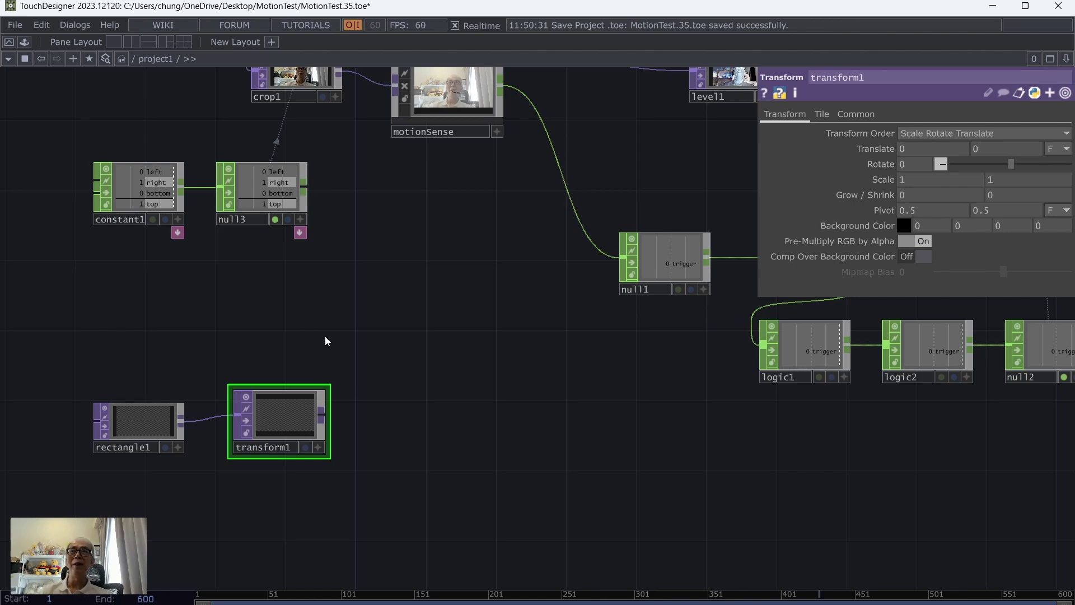
left_click_drag(329, 385, 329, 392)
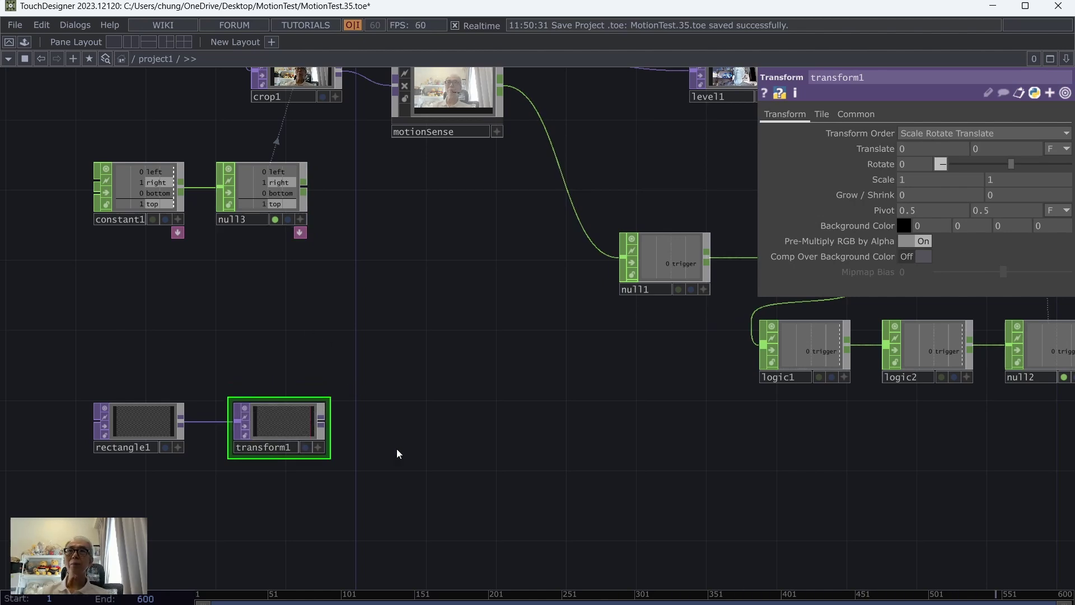
left_click_drag(275, 462, 314, 463)
left_click_drag(199, 432, 147, 431)
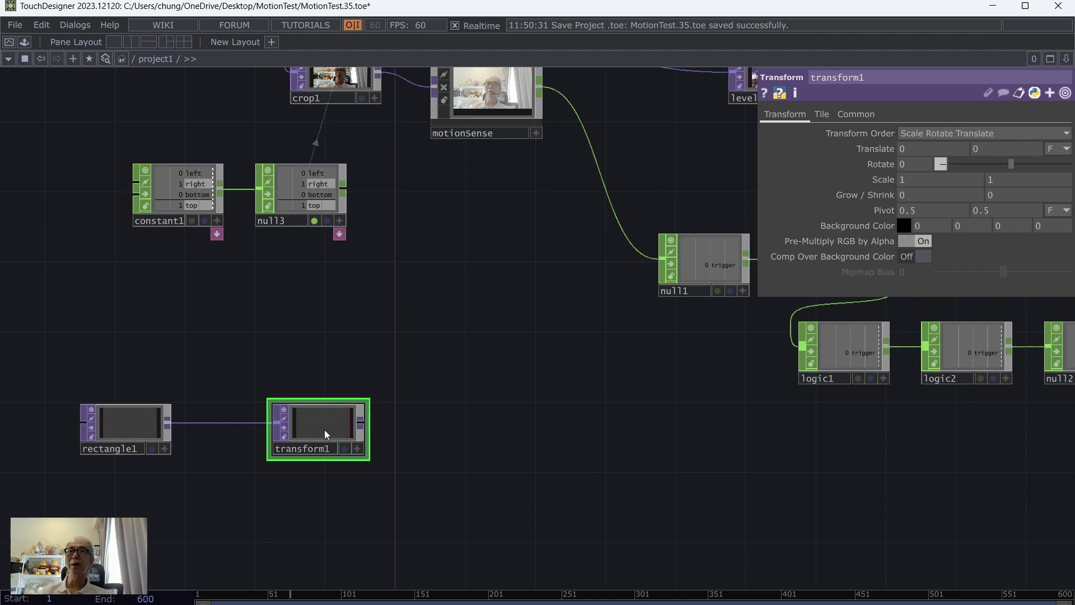
Add a Select CHOP beside null3 and feed it from null3's output.
key("Tab")
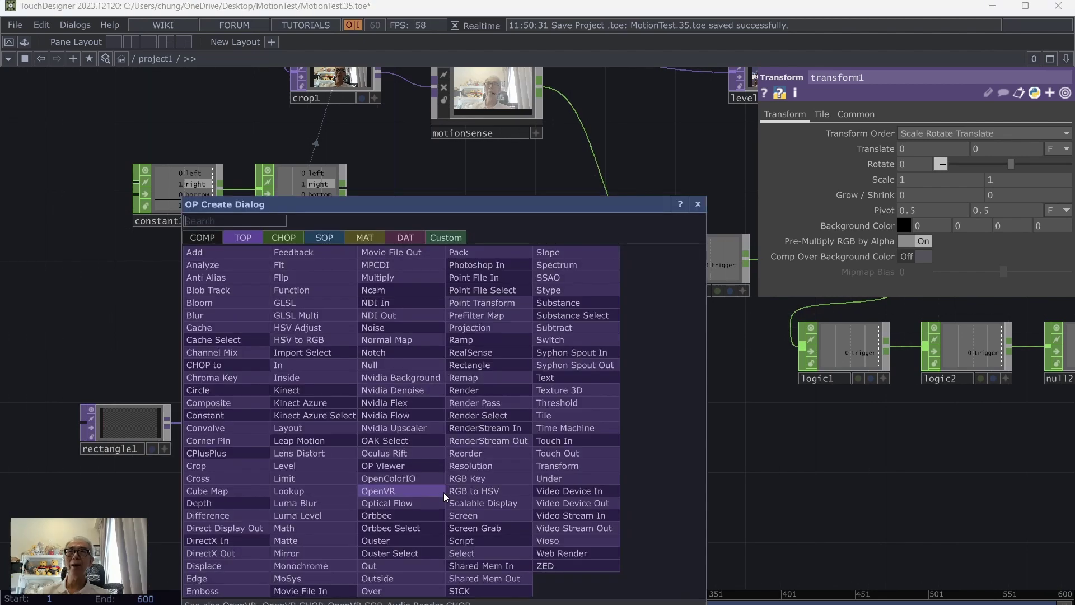
left_click(277, 237)
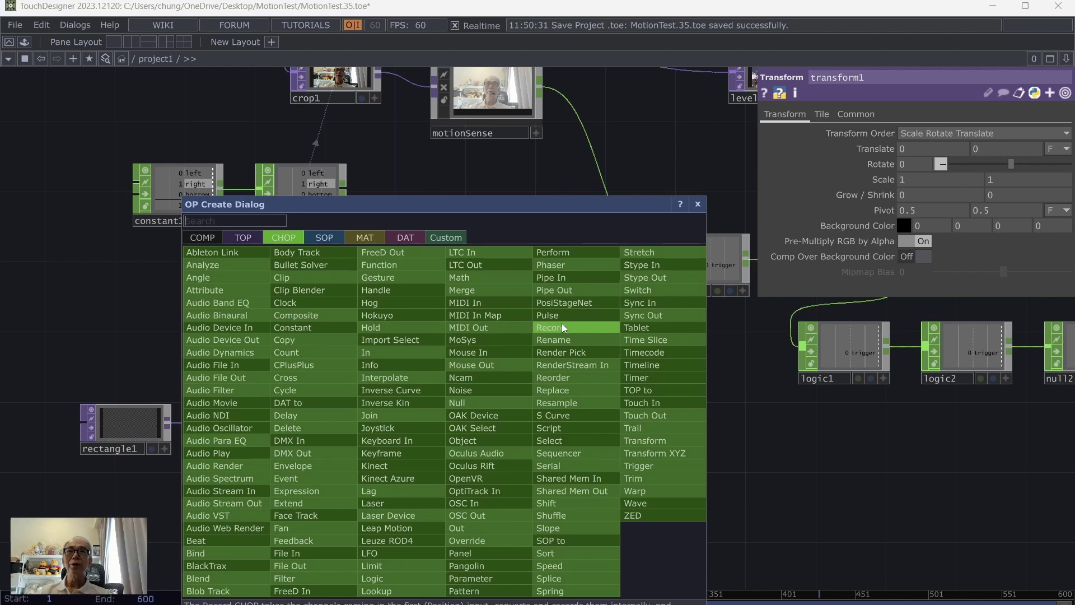
left_click(562, 439)
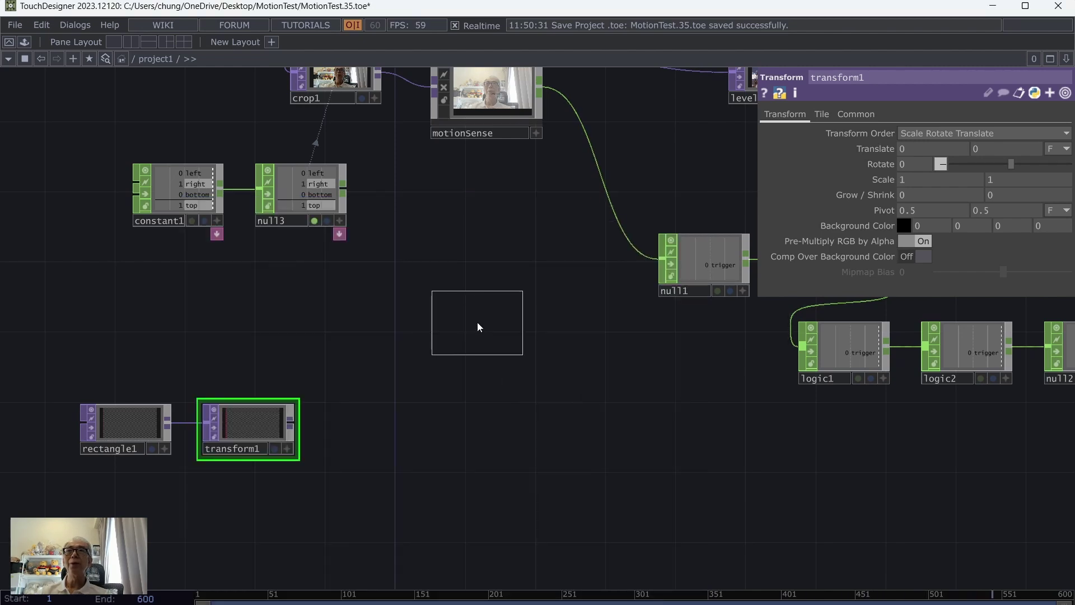
left_click(476, 320)
left_click_drag(344, 188, 441, 230)
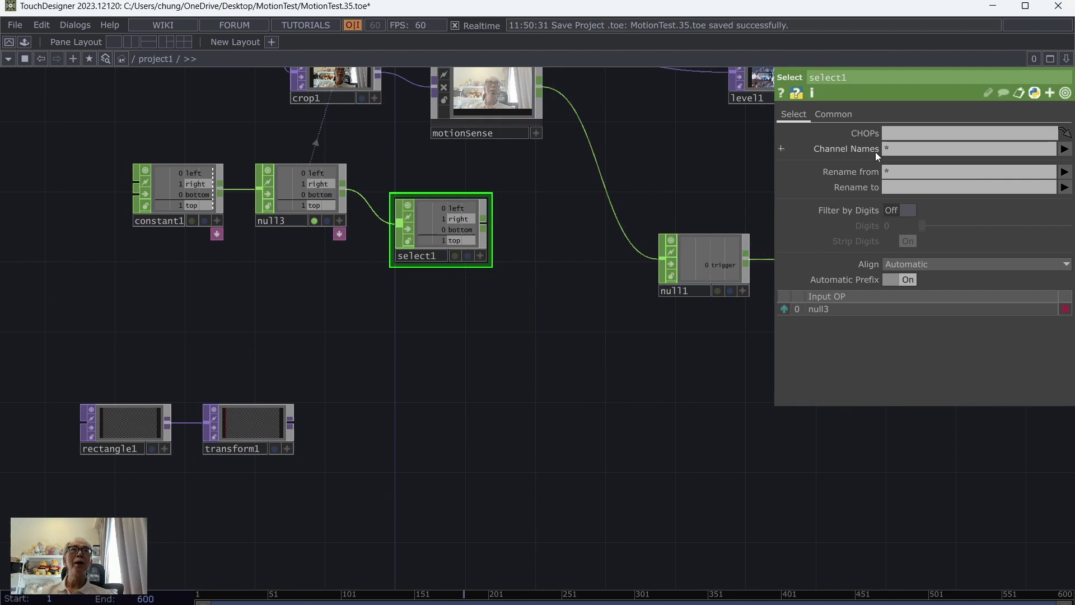
Set select1's channel names to left and right.
left_click(1063, 149)
left_click(1059, 164)
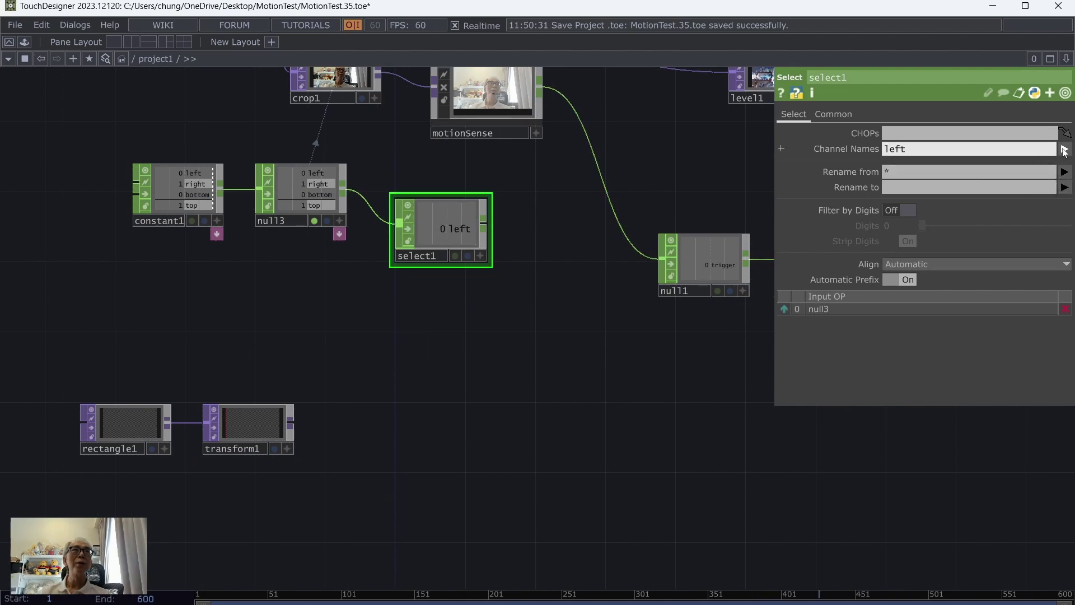
left_click(1063, 149)
left_click(1060, 180)
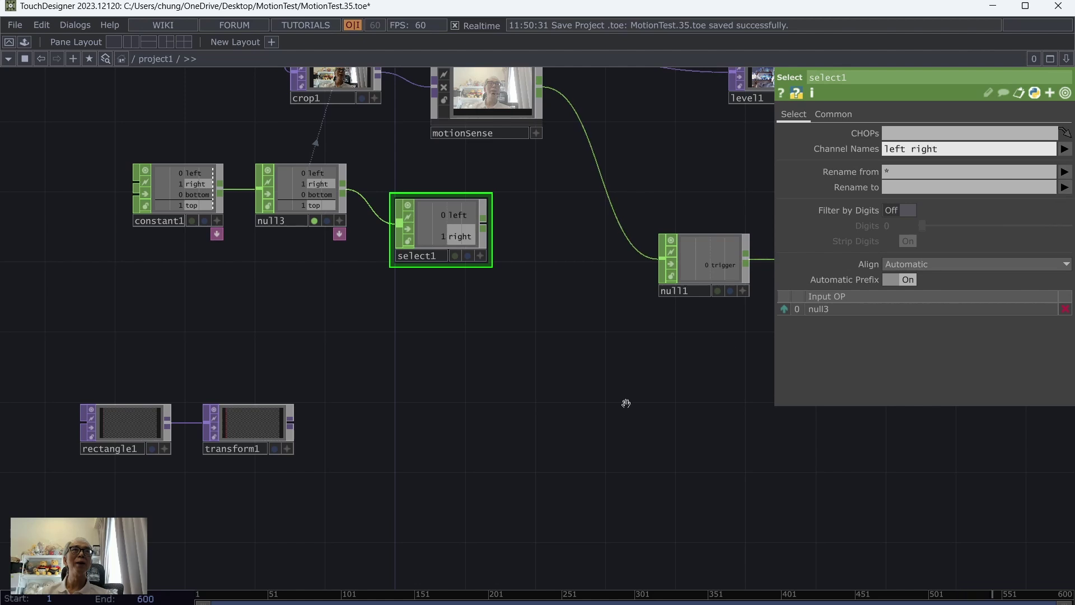
Line up constant1, null3 and select1 in one evenly spaced row.
left_click_drag(175, 202, 93, 199)
left_click_drag(301, 191, 231, 191)
left_click_drag(435, 218, 365, 182)
Append a Math CHOP to select1, place it directly beneath, and set its Combine Channels to Average.
right_click(417, 191)
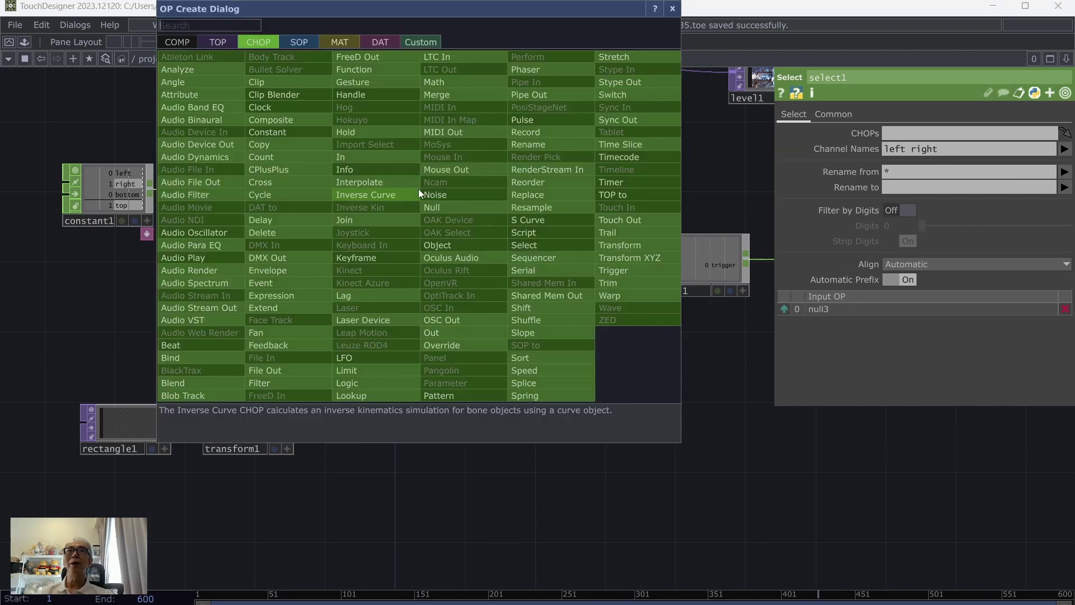
left_click(471, 81)
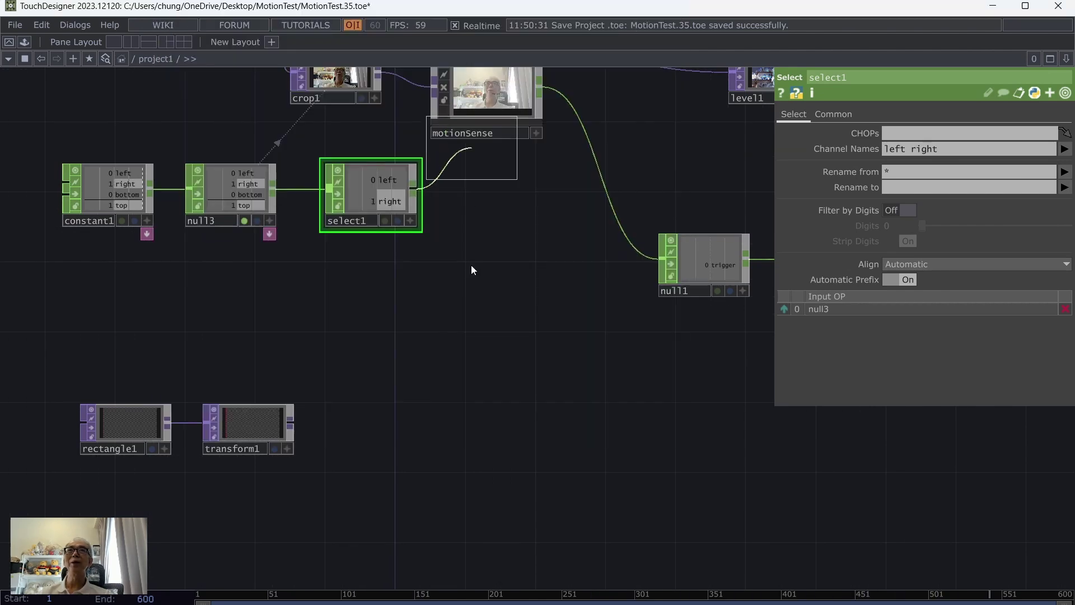
left_click(486, 293)
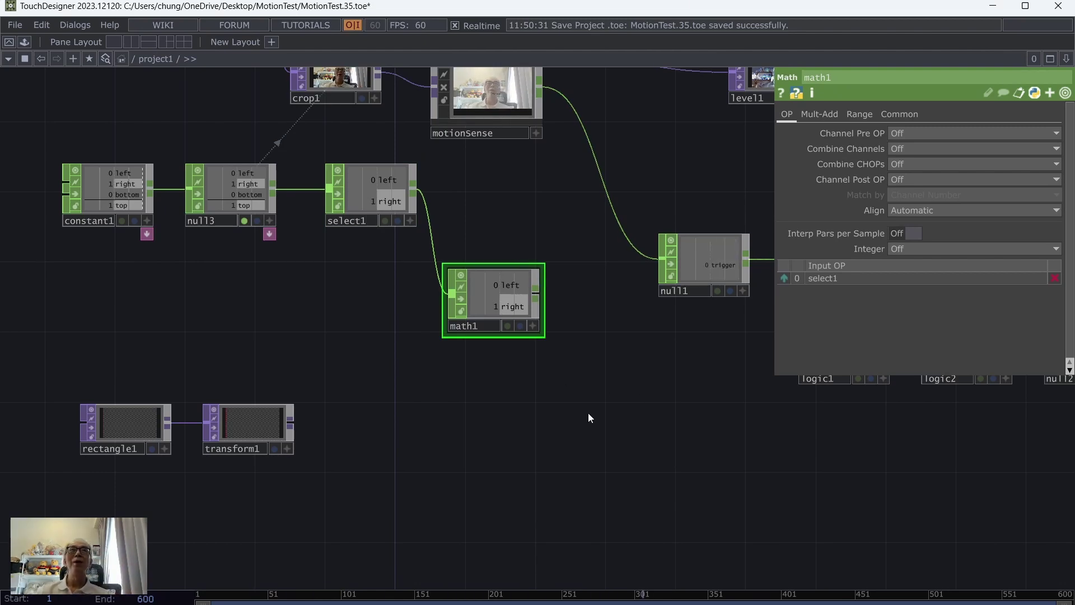
left_click_drag(392, 200, 375, 199)
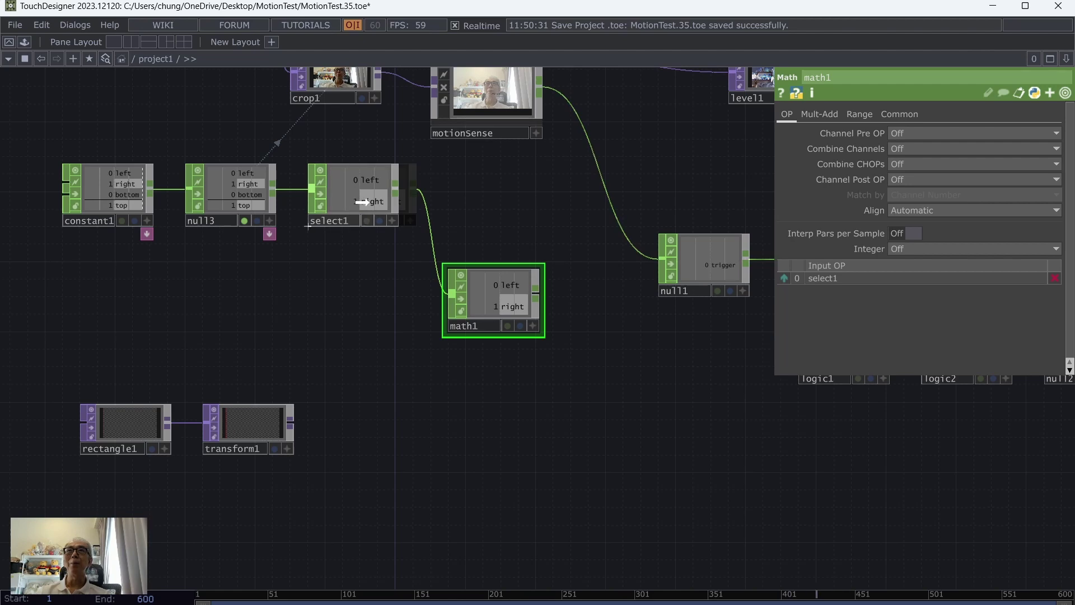
left_click(481, 291)
left_click_drag(483, 294, 327, 286)
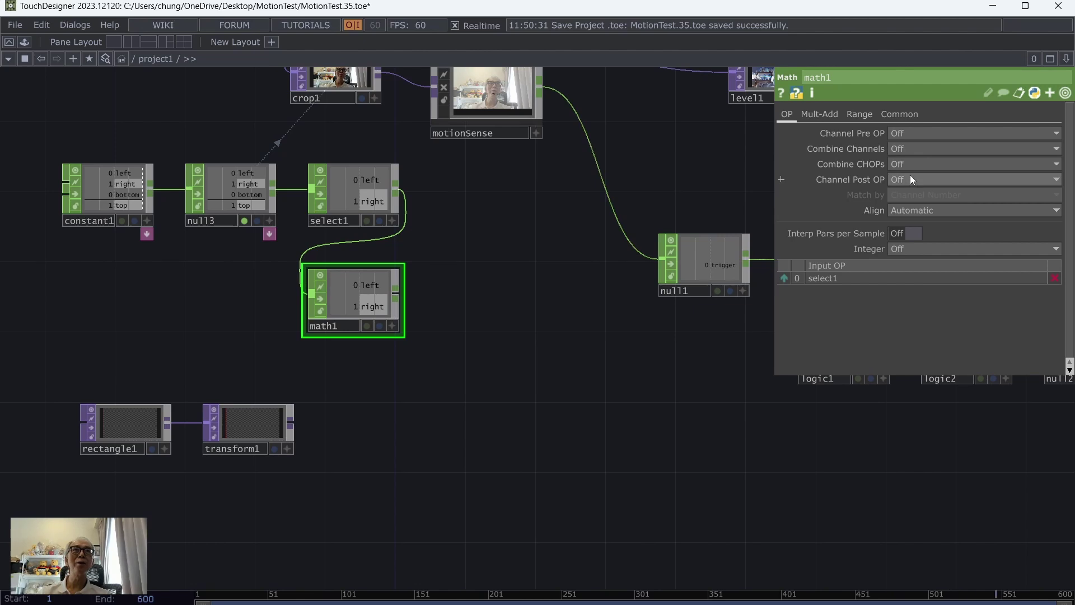
left_click(911, 149)
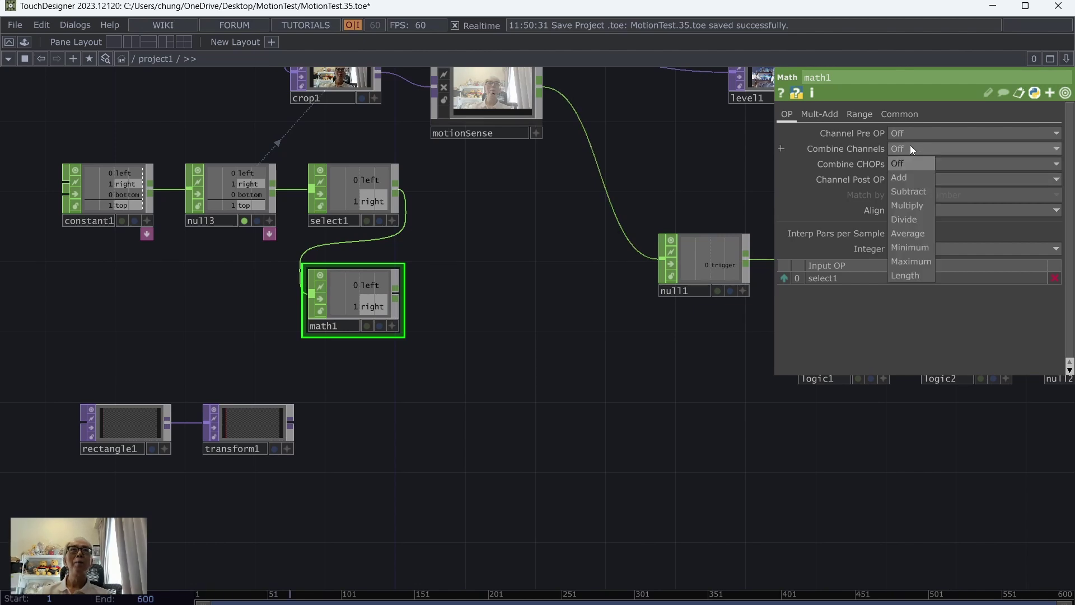
left_click(909, 232)
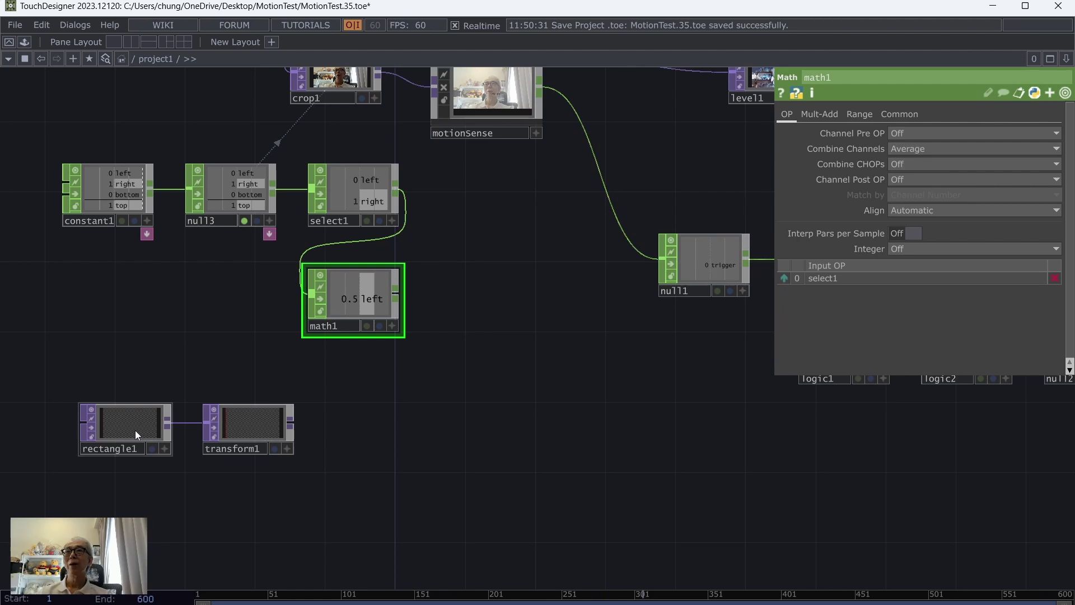
Move rectangle1 and transform1 further down and add a second Select CHOP beneath math1, fed from null3.
left_click_drag(135, 430, 99, 517)
left_click_drag(244, 428, 231, 500)
key("Tab")
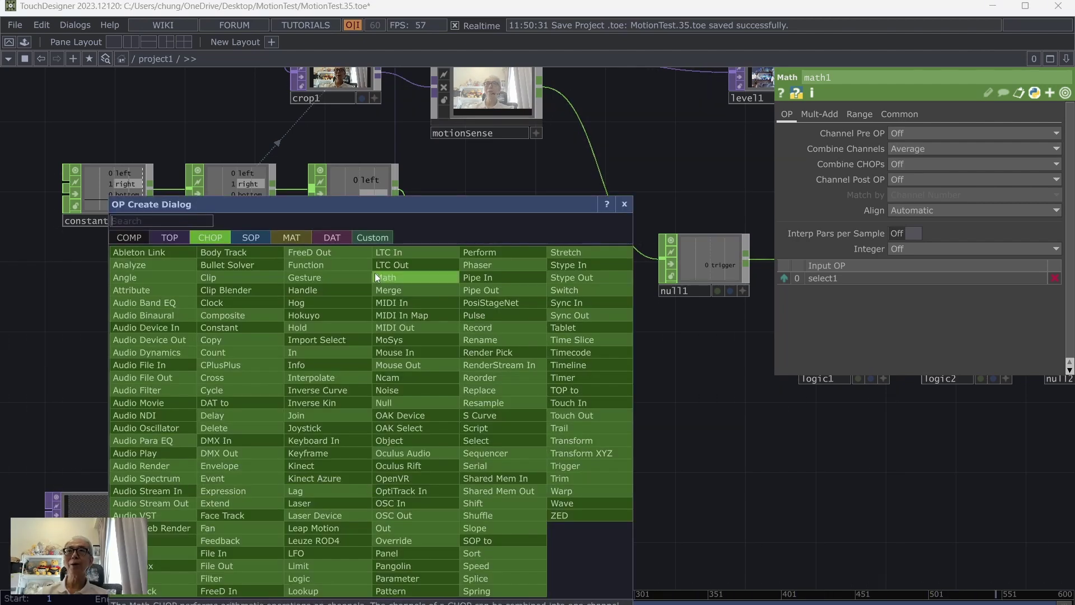
left_click(524, 438)
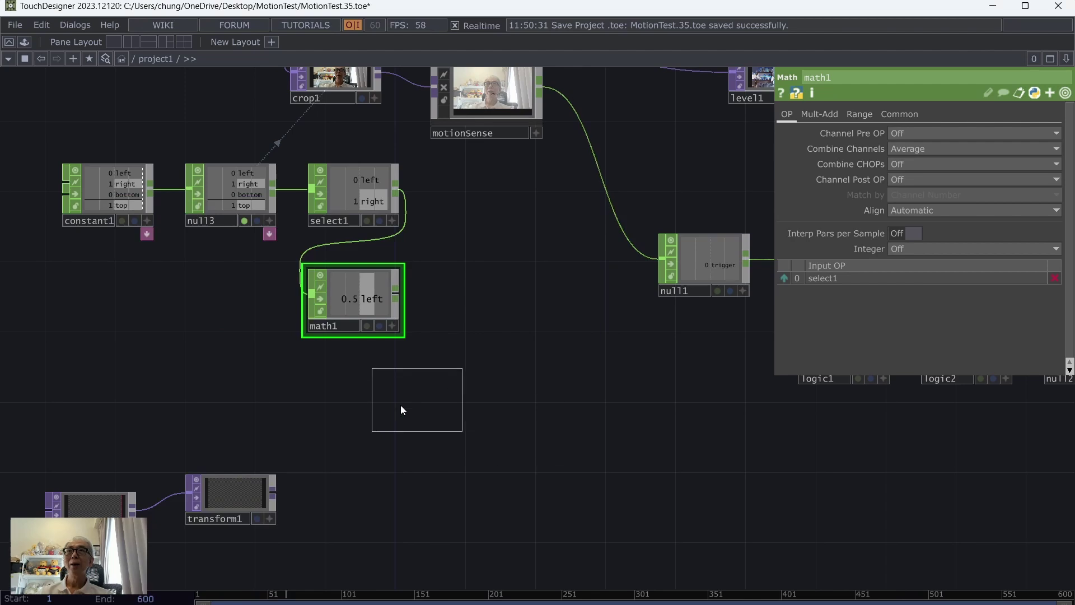
left_click(356, 396)
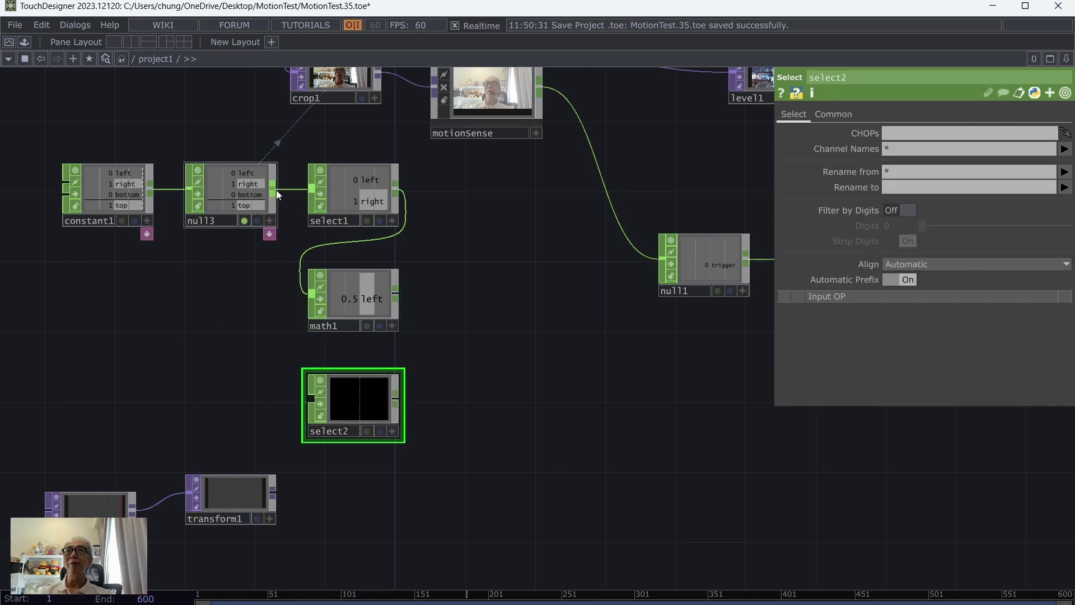
left_click_drag(277, 190, 311, 398)
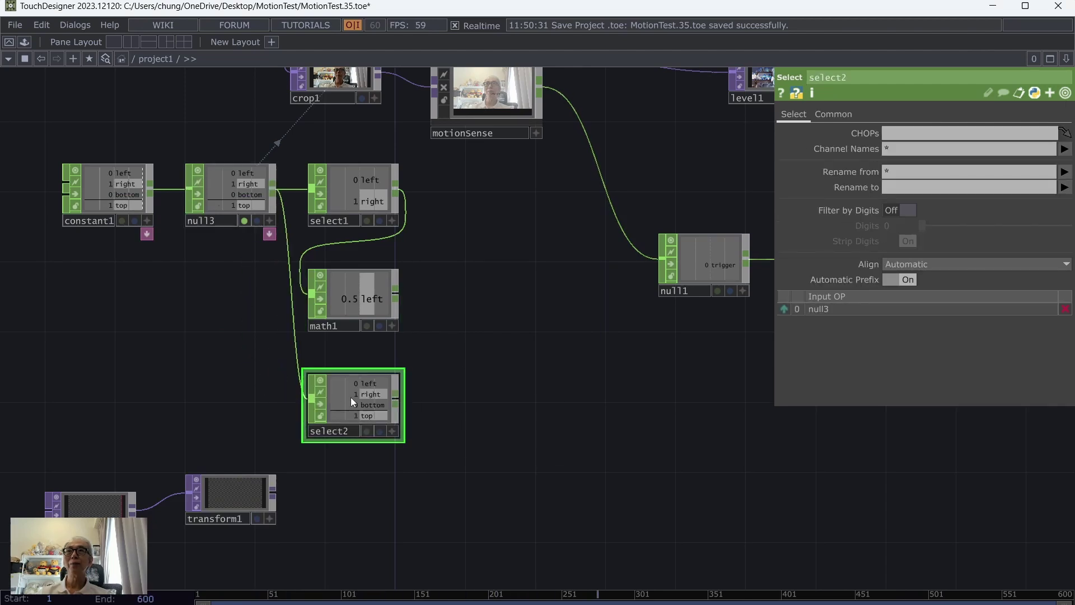
Set select2's channel names to bottom and top.
left_click(1063, 148)
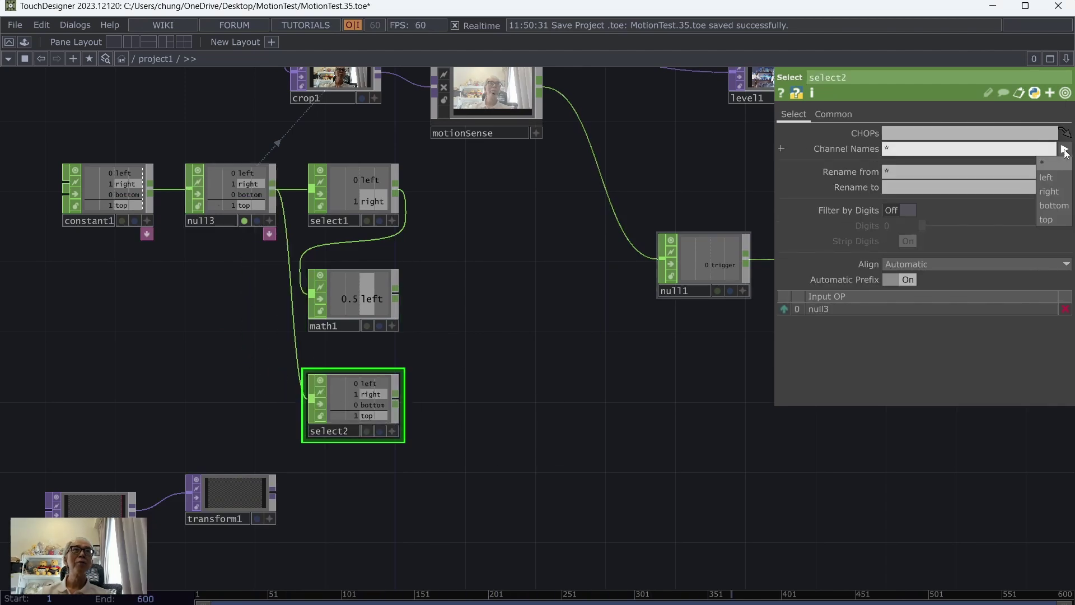
left_click(1068, 206)
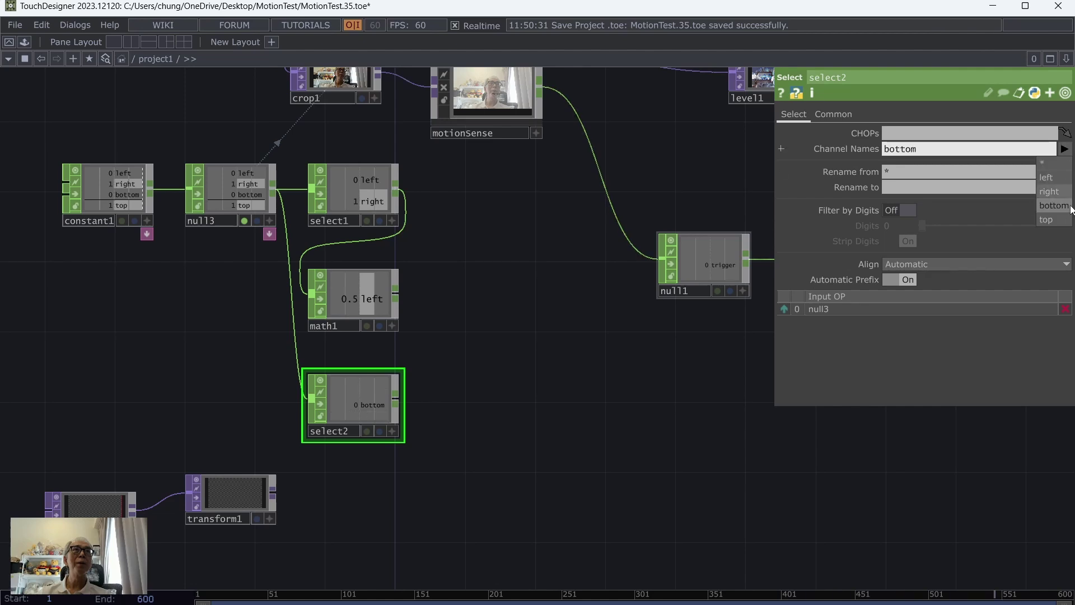
left_click(1063, 220)
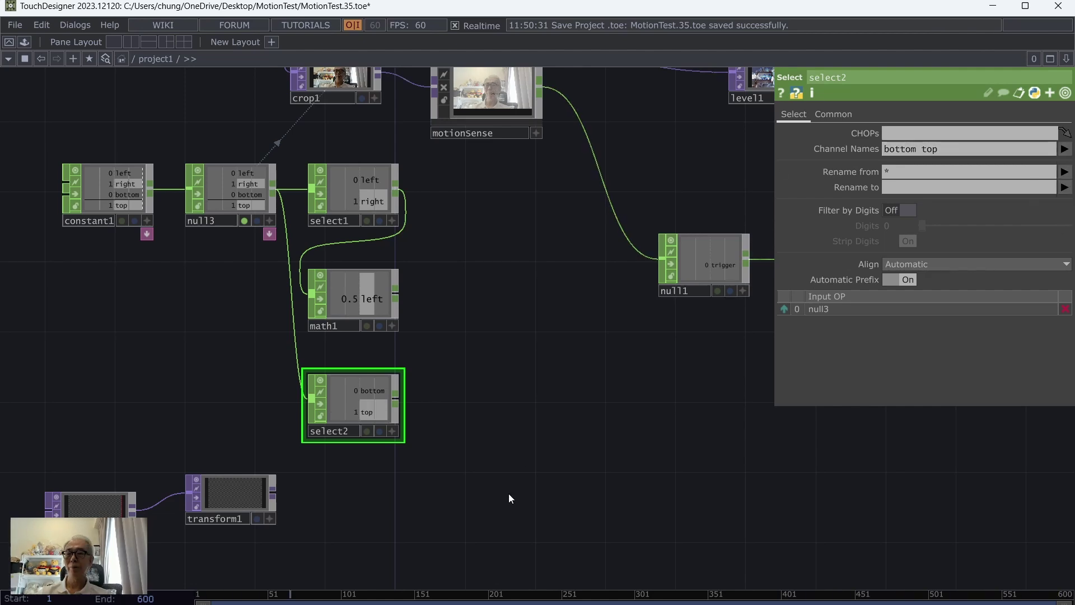
Add a second Math CHOP beside select2 and connect select2's output to it.
key("Tab")
left_click(538, 276)
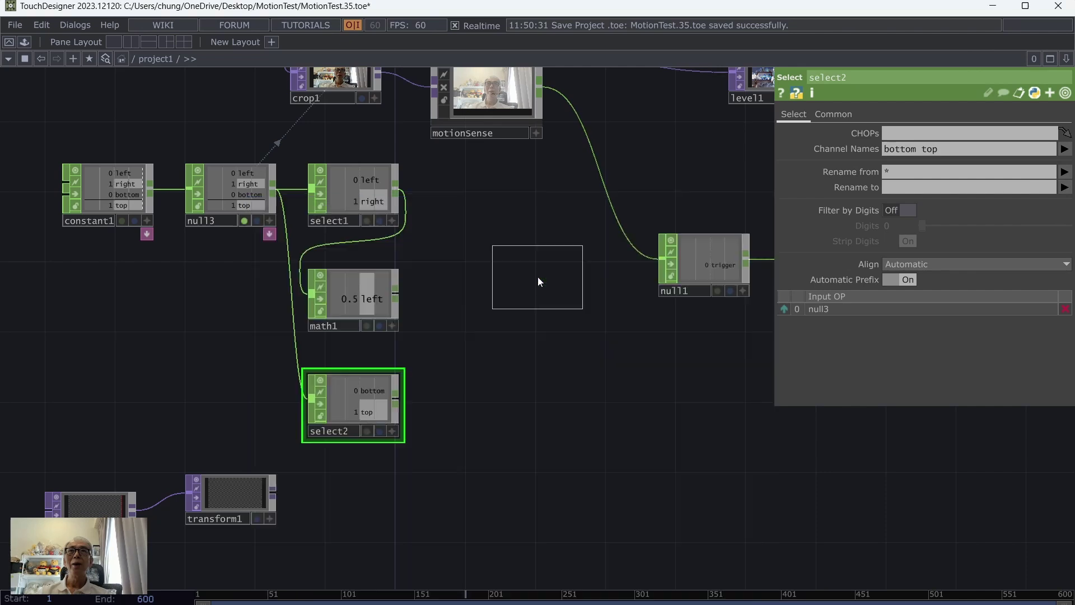
left_click(485, 409)
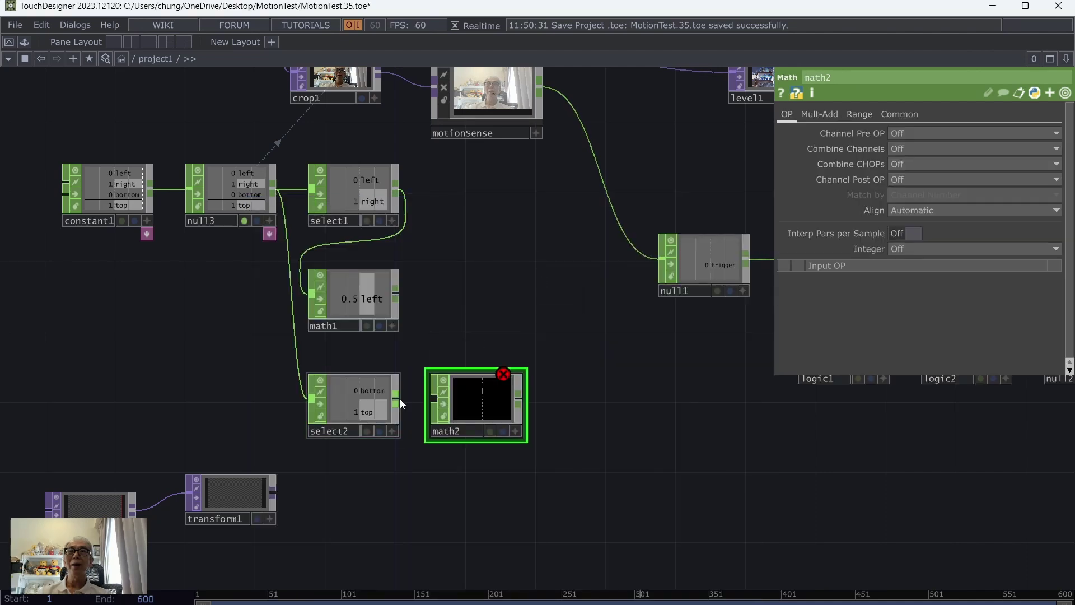
left_click_drag(400, 399, 436, 399)
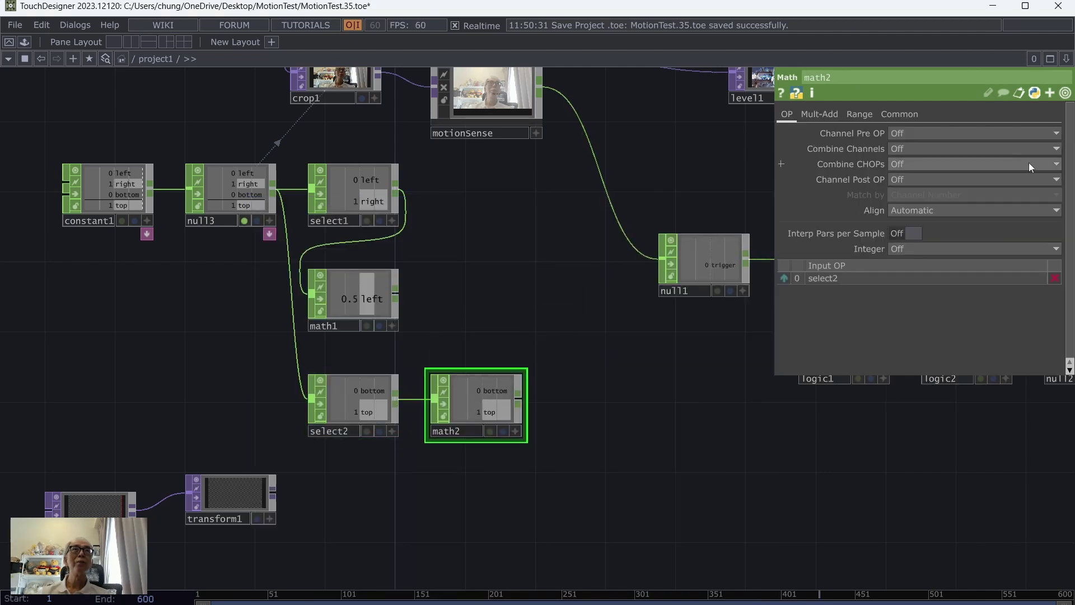
Set math2's Combine Channels to Average.
left_click(1006, 149)
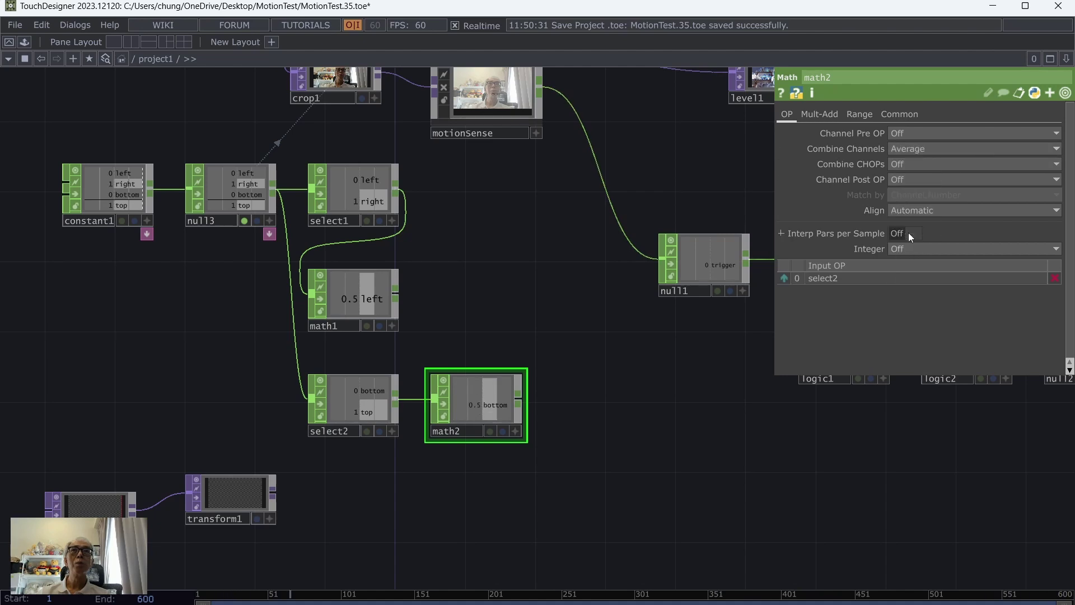
left_click(908, 233)
Add a Merge CHOP below math2 and connect math1 and math2 to it, in that order.
left_click_drag(588, 431, 406, 427)
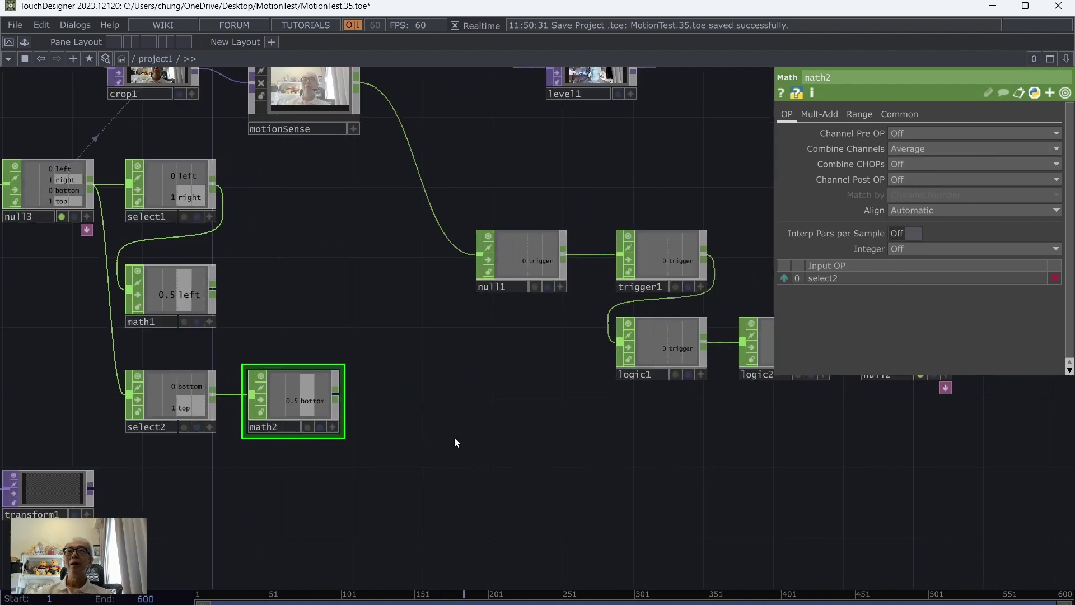
key("Tab")
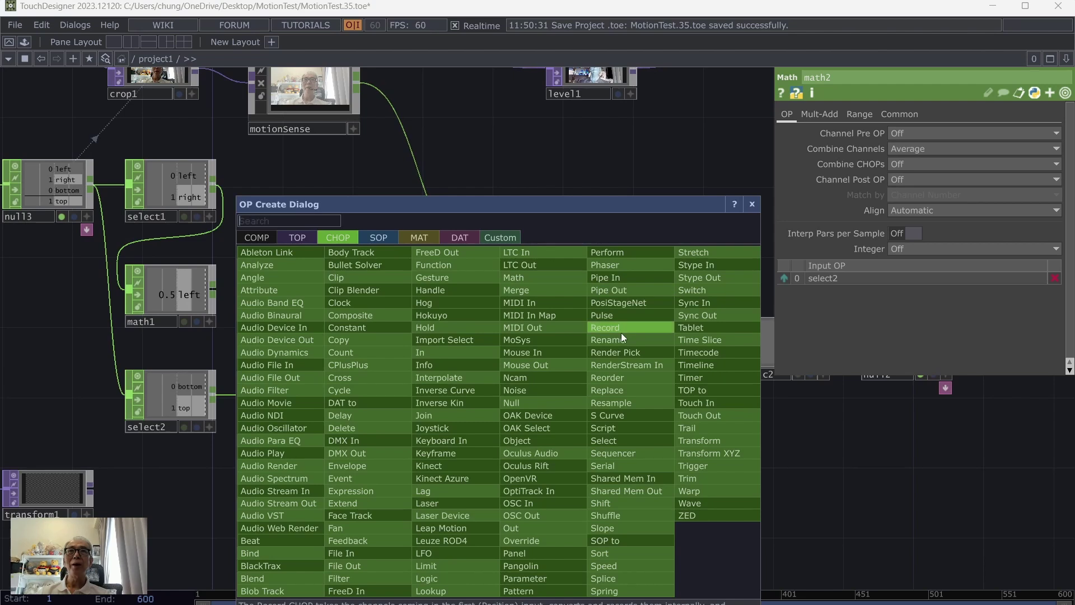
left_click(519, 287)
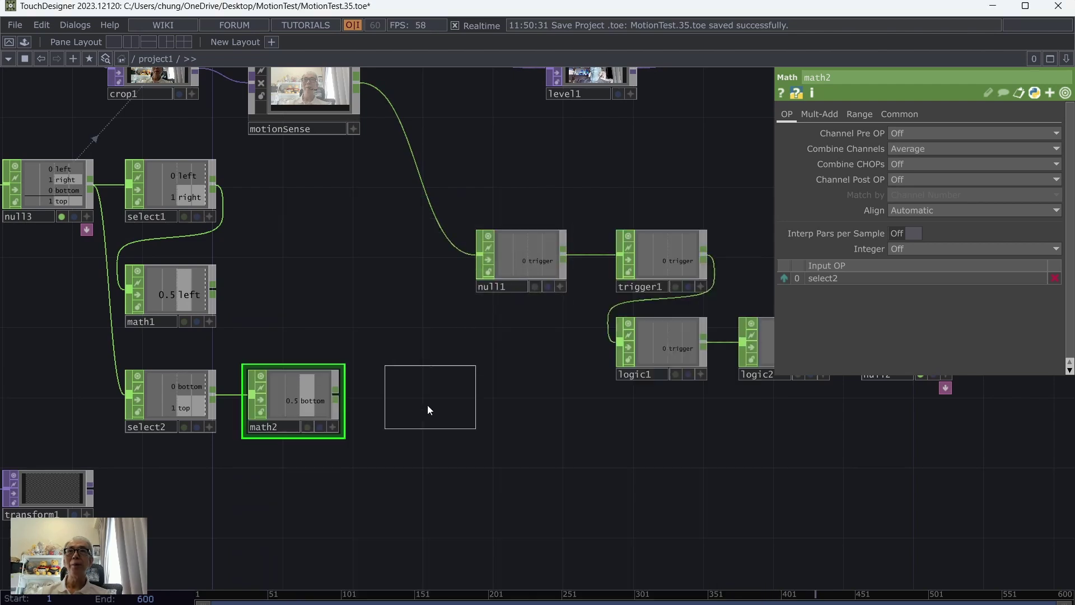
left_click(441, 494)
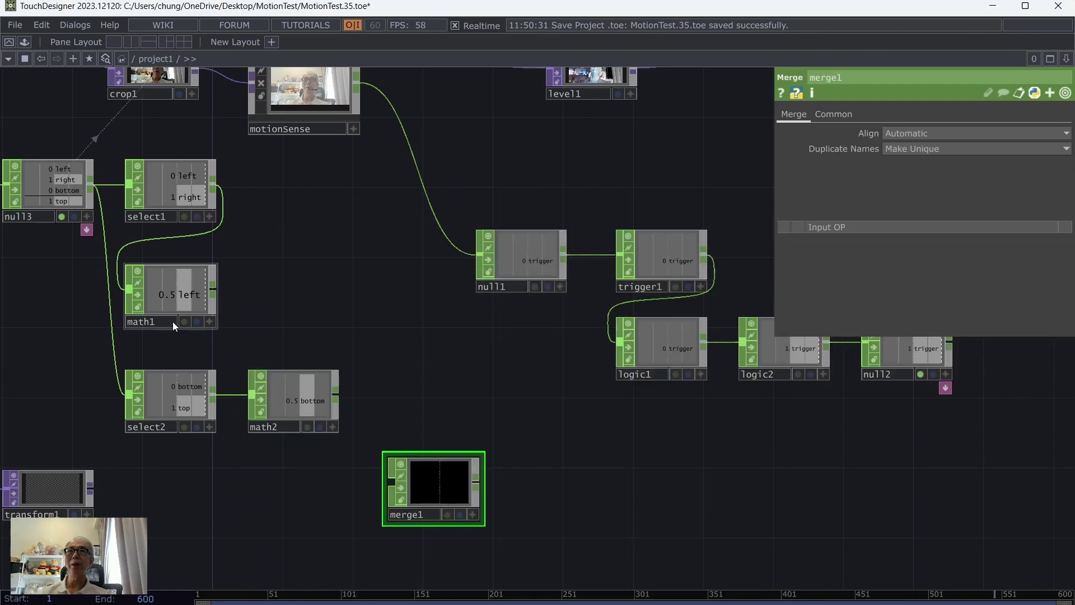
left_click_drag(215, 291, 392, 481)
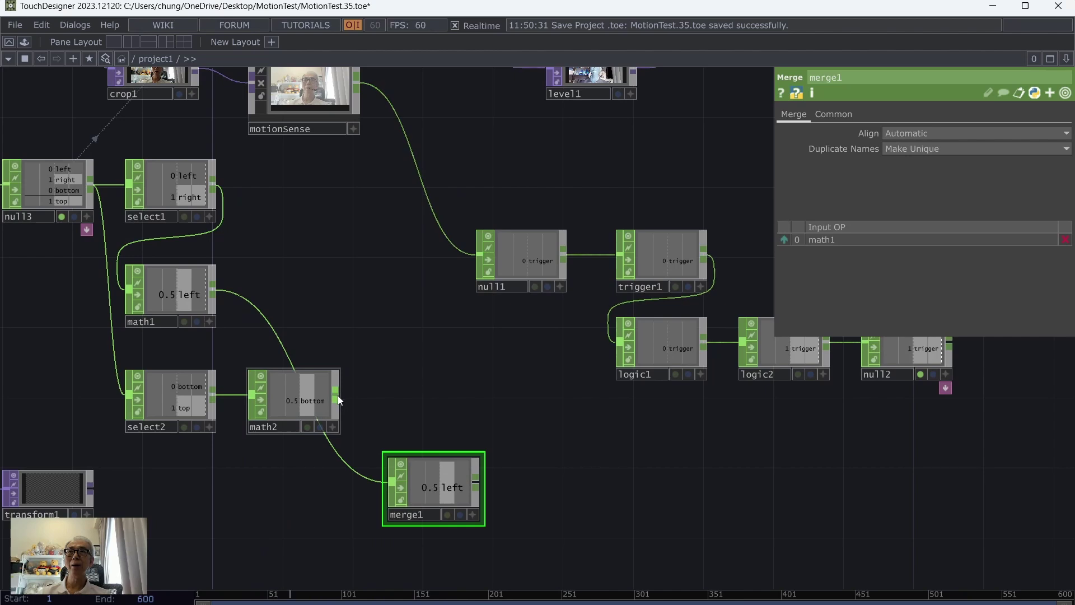
left_click_drag(338, 398, 425, 511)
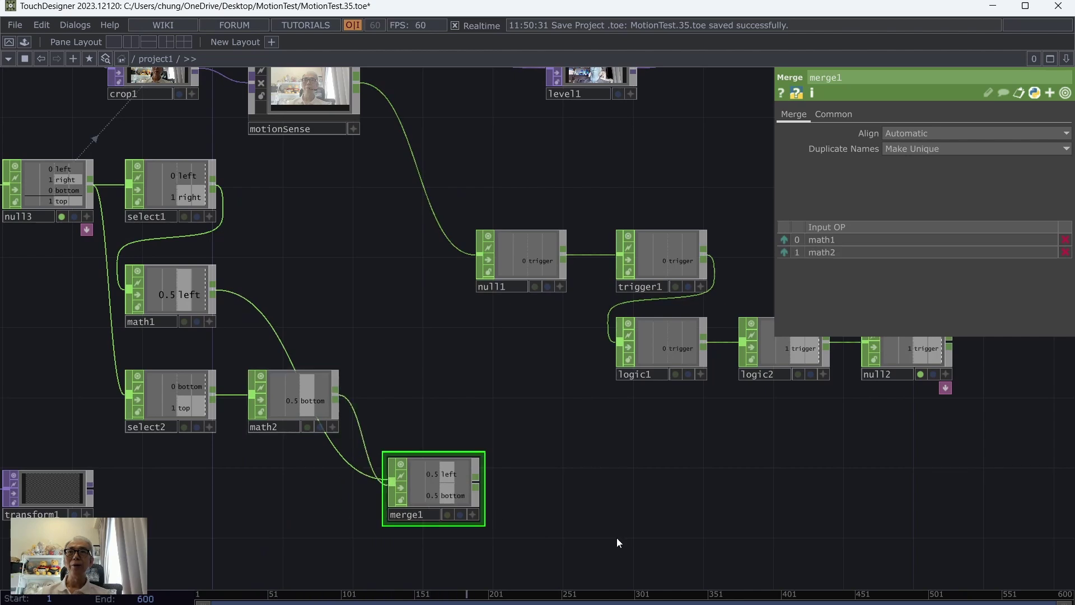
Append a Rename CHOP to merge1 and rename its two channels to tx and ty.
left_click_drag(617, 538, 540, 497)
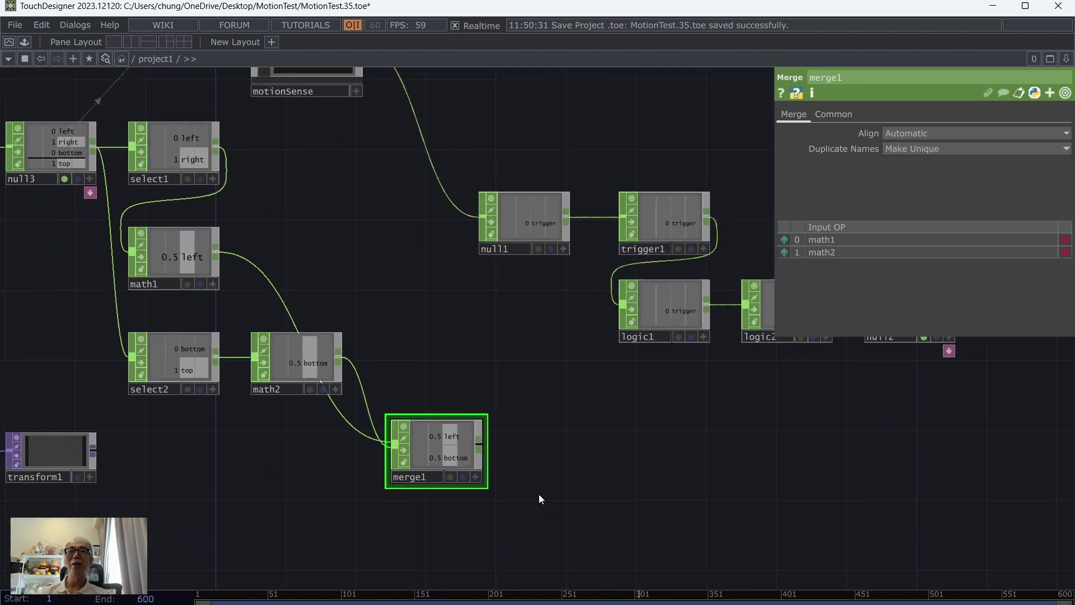
right_click(482, 448)
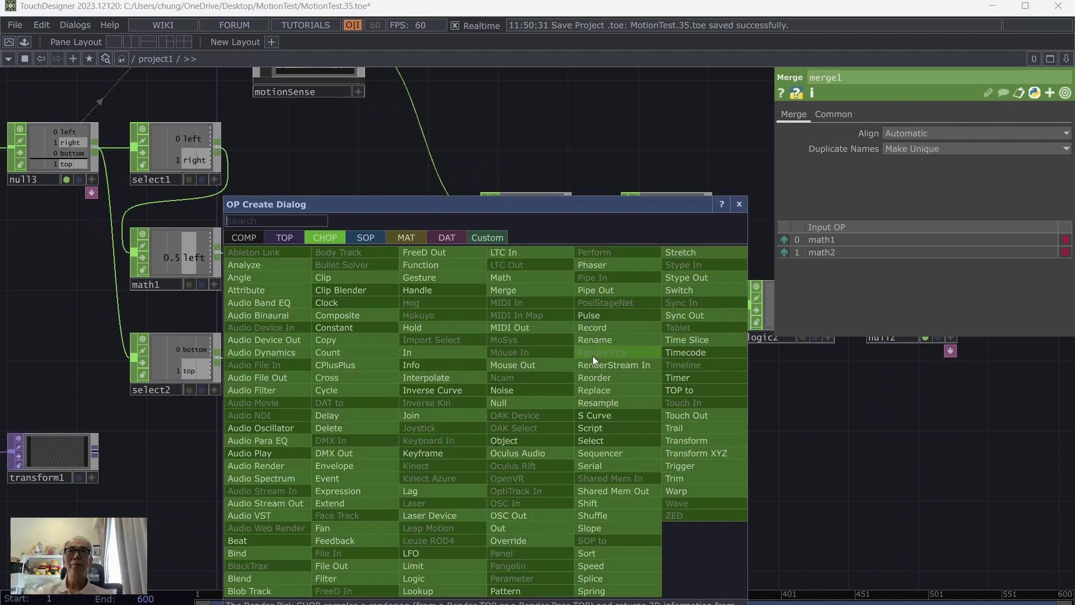
left_click(592, 340)
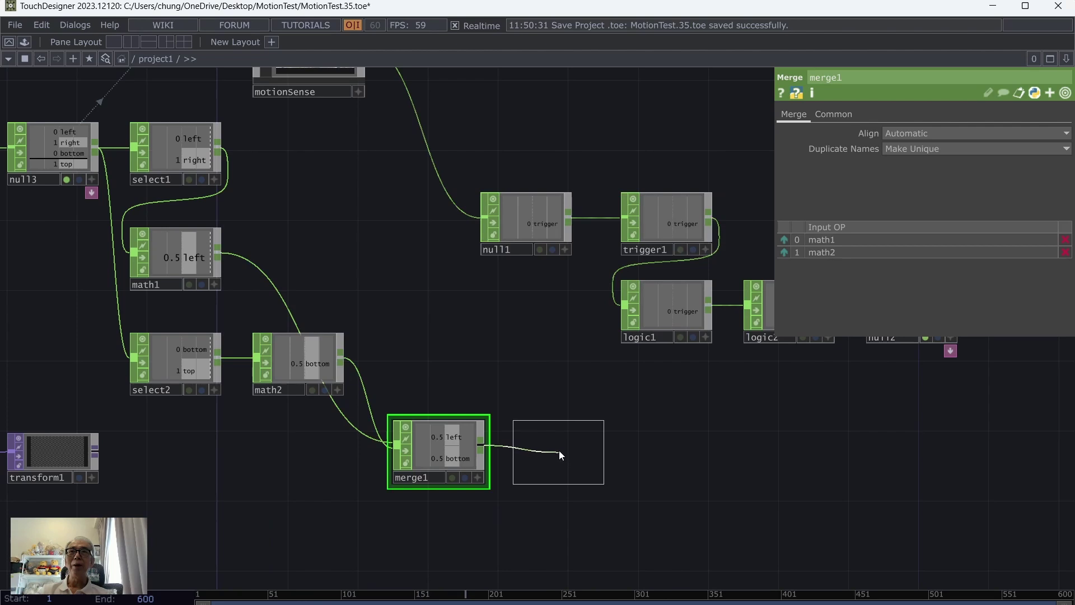
left_click(562, 454)
left_click(955, 149)
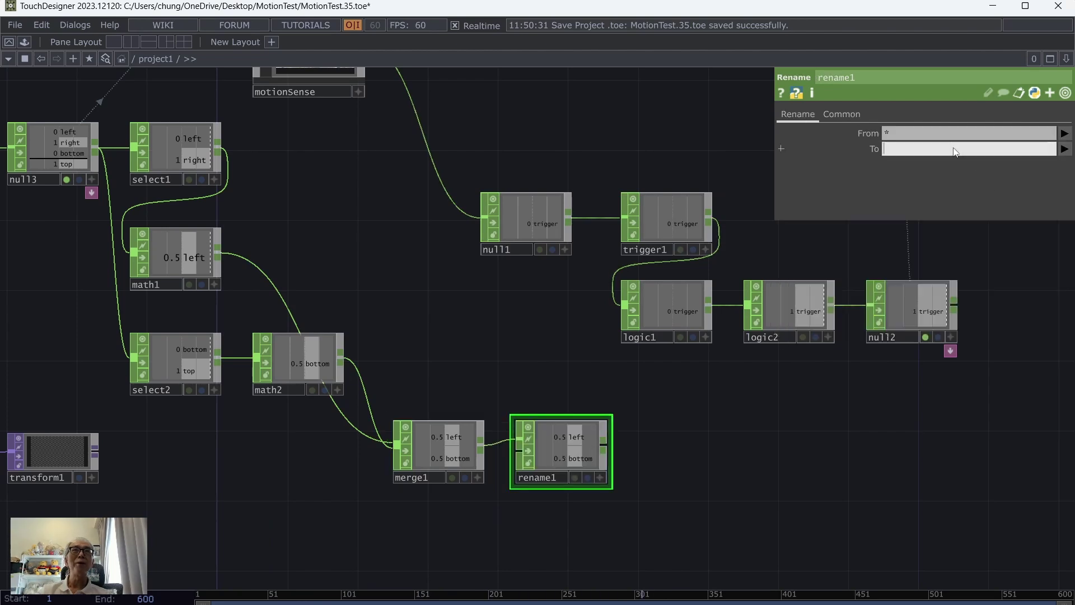
type("tx ty")
key("Return")
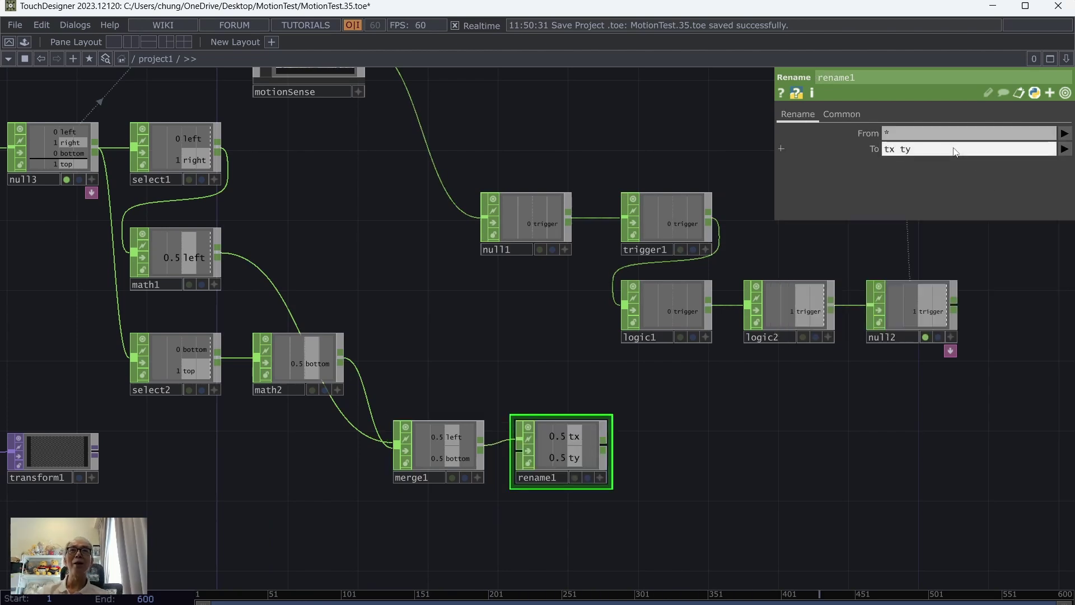
Reposition transform1 and rectangle1 so they sit level in one row beneath select2.
left_click_drag(157, 506, 255, 486)
left_click_drag(149, 431, 212, 515)
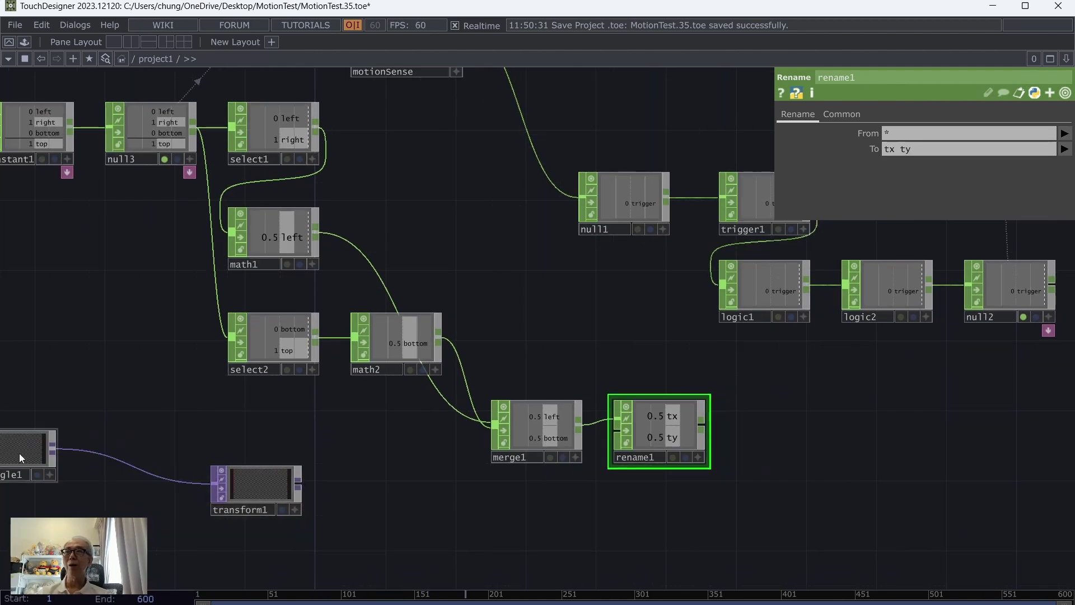
left_click_drag(19, 452, 107, 486)
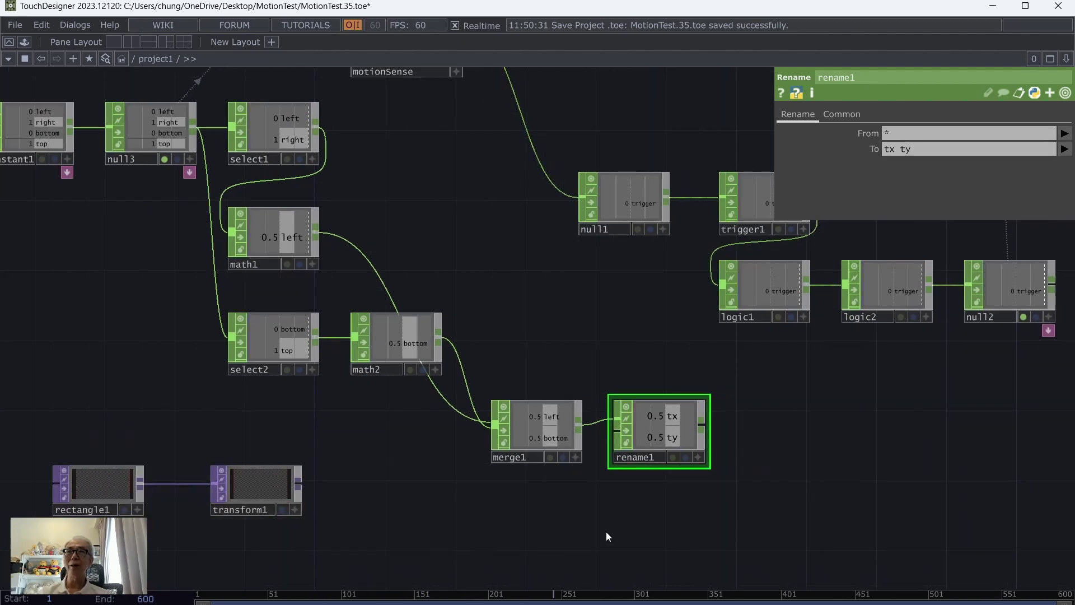
Append a Null CHOP to rename1 and name it position.
right_click(704, 425)
left_click(725, 401)
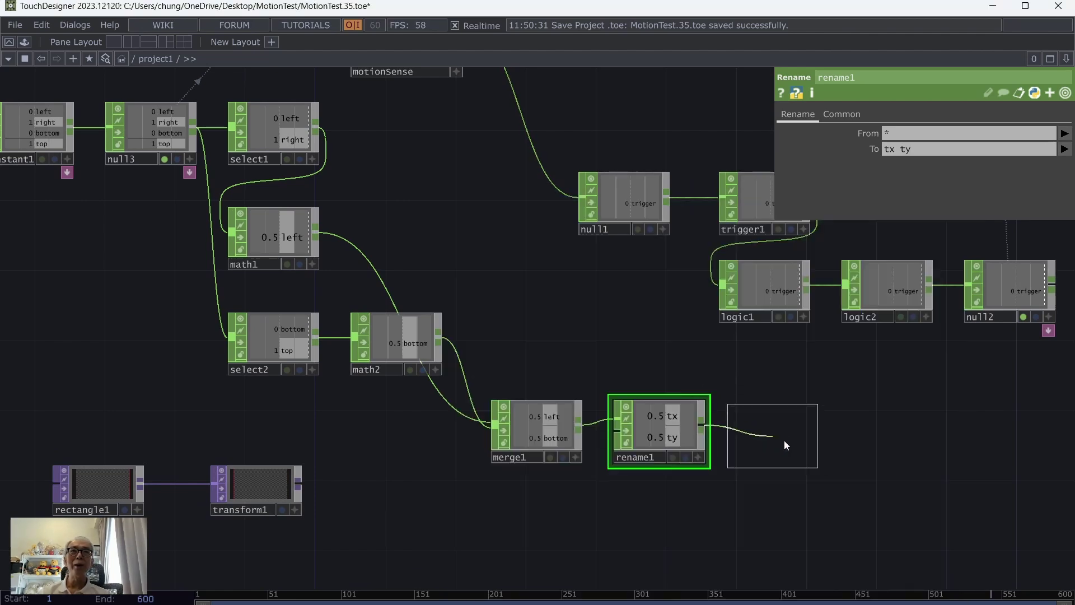
left_click(784, 433)
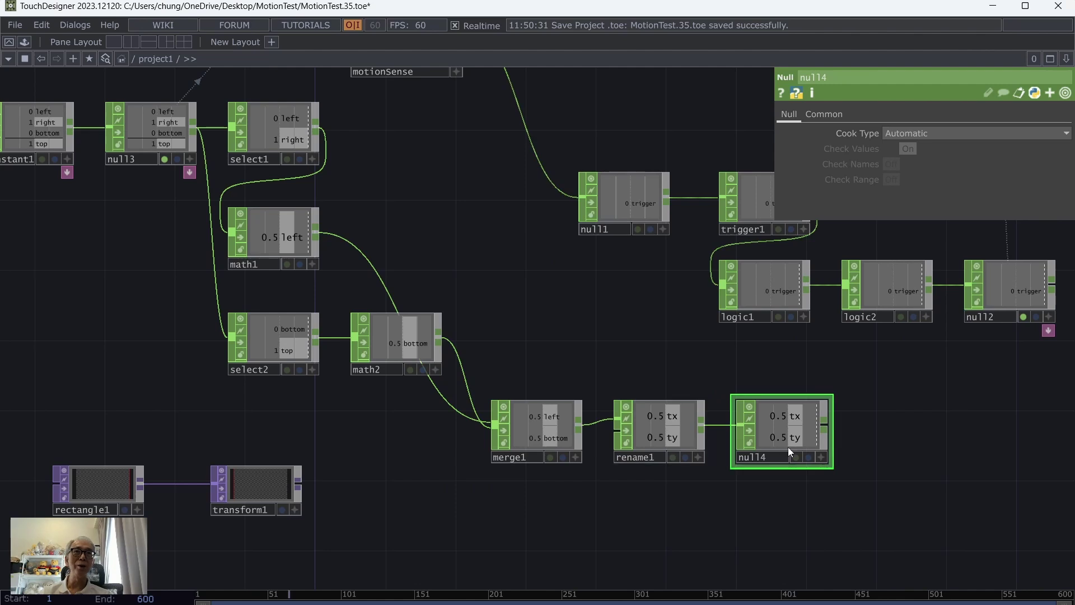
double_click(774, 456)
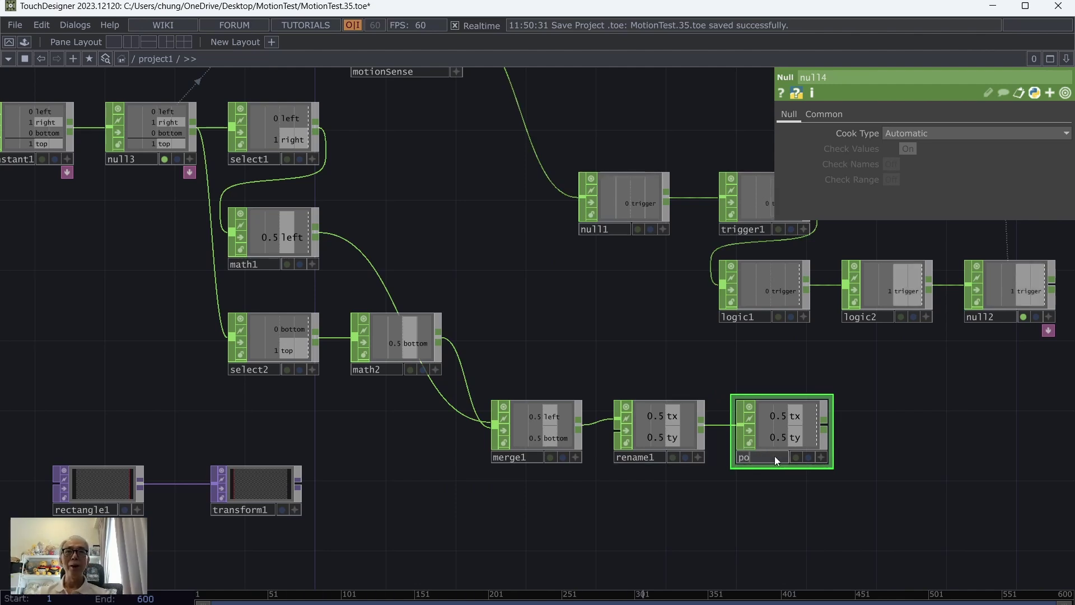
type("position")
key("Return")
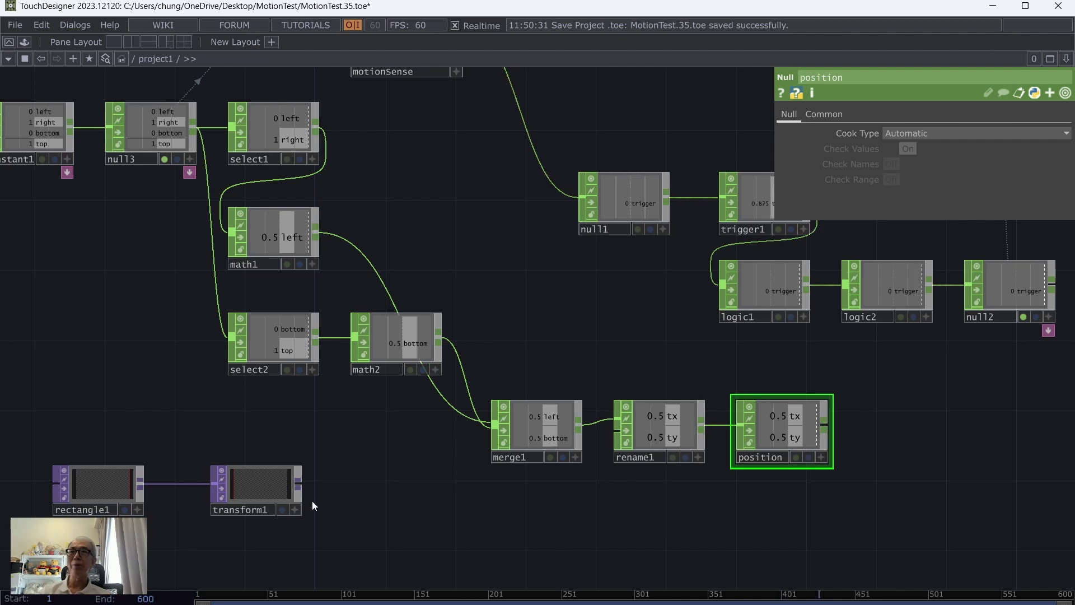
Export the position CHOP's tx and ty channels to transform1's Translate X and Y, leaving position's viewer inactive.
left_click(250, 482)
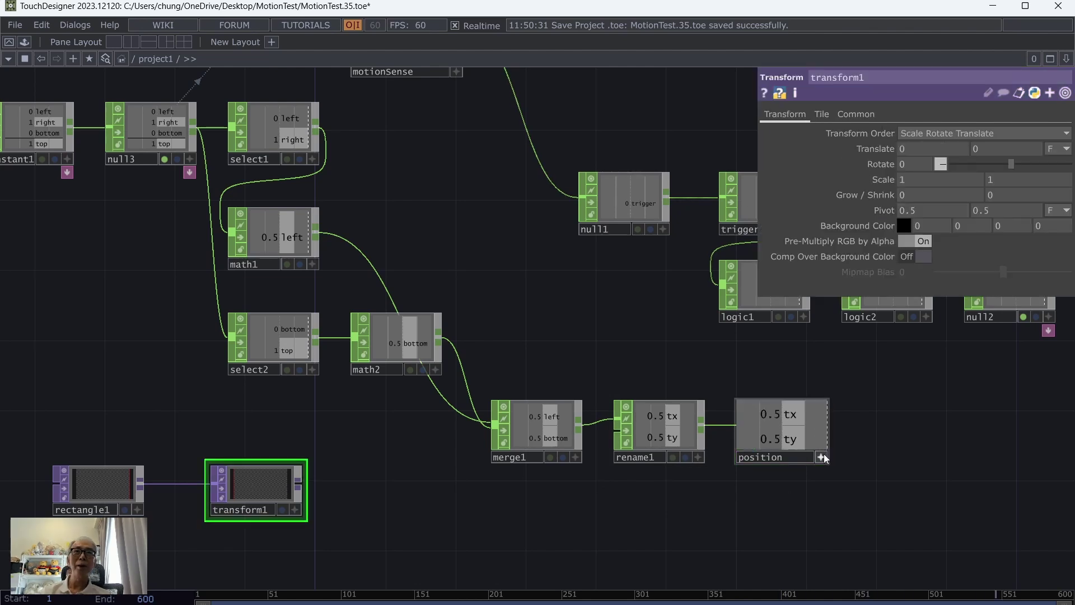
left_click_drag(913, 497, 786, 495)
left_click_drag(652, 416, 894, 163)
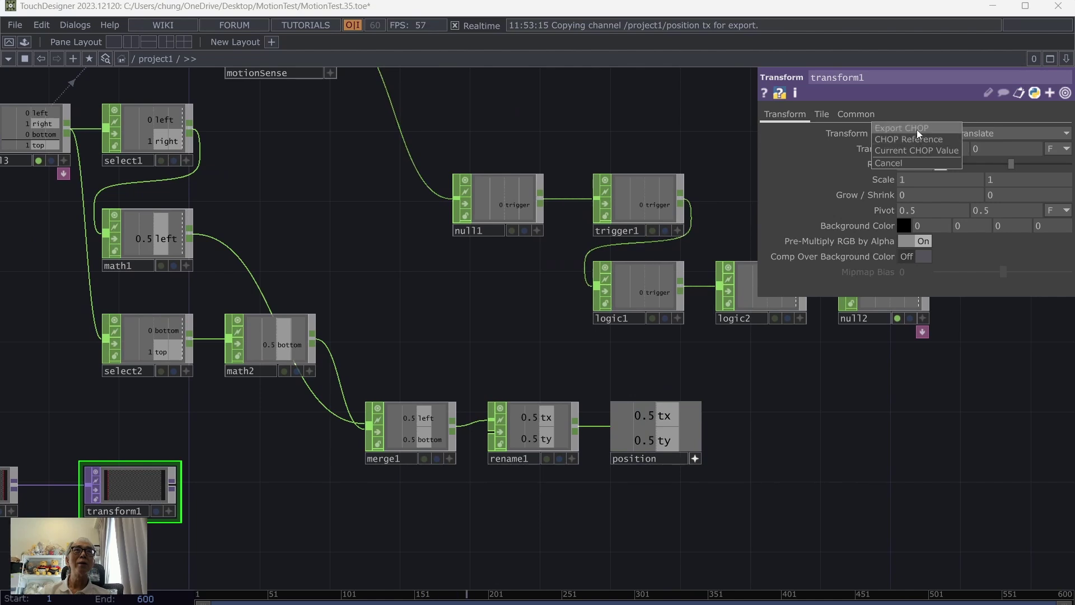
left_click(916, 130)
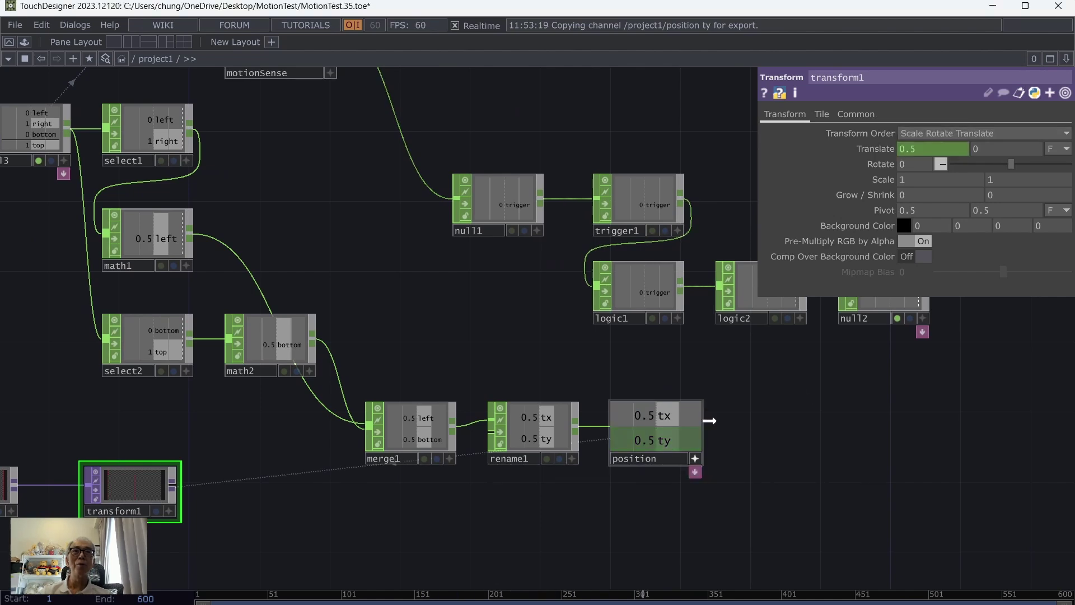
left_click_drag(709, 420, 1002, 146)
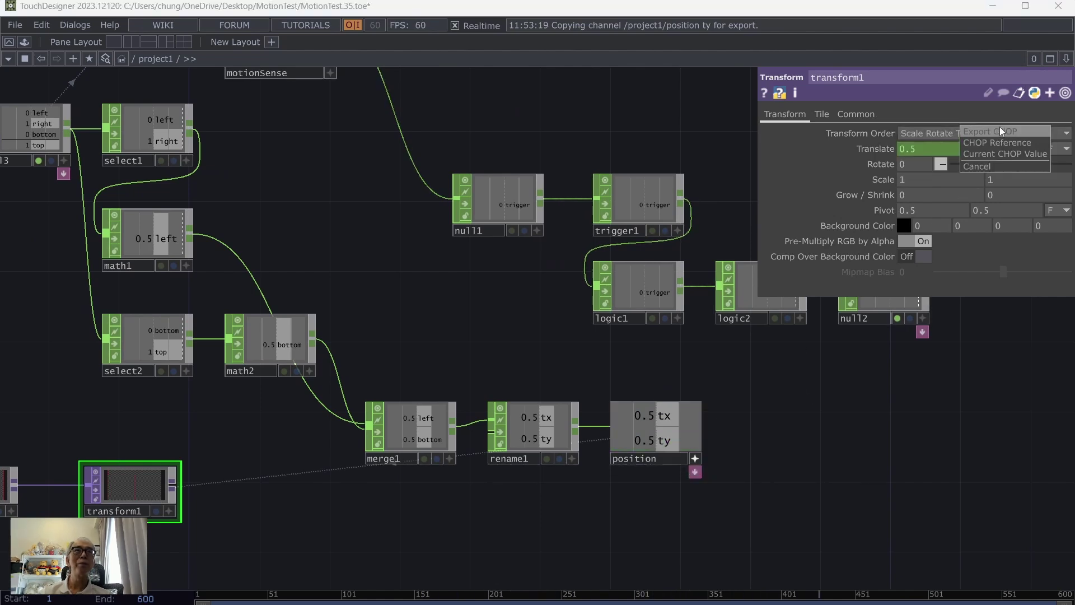
left_click(1000, 131)
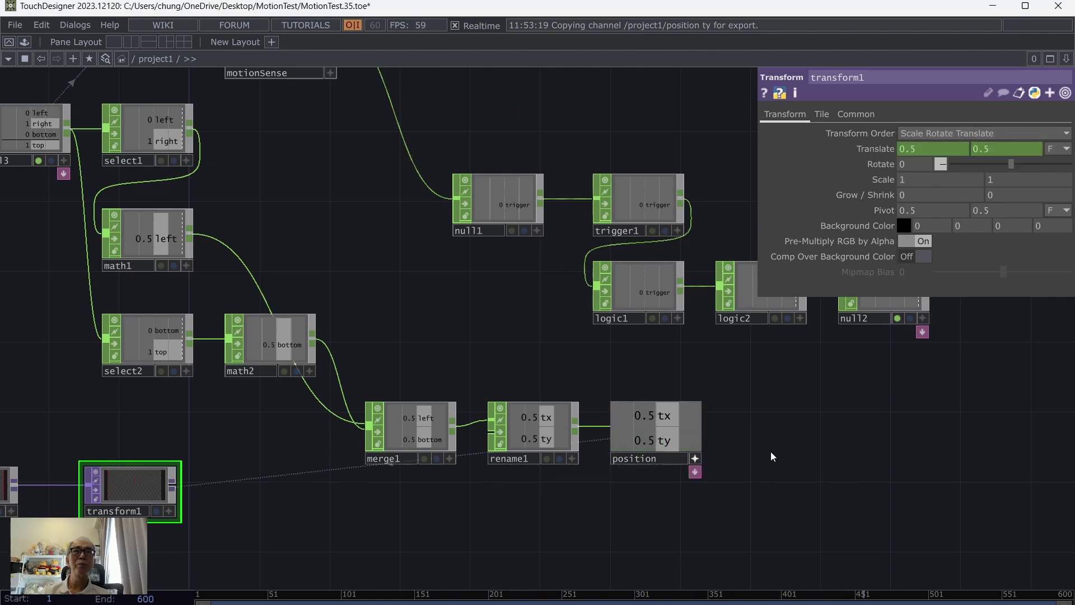
left_click(696, 459)
Set constant1's left channel to 0.3 and right channel to 0.88, and save the project.
scroll(428, 267, "left", 5)
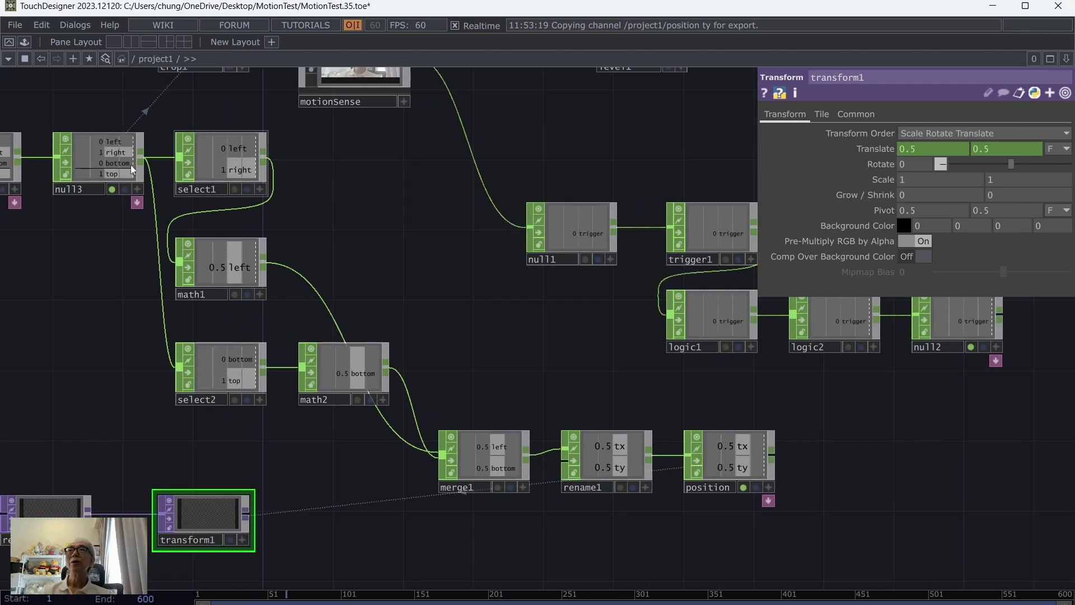
left_click(32, 169)
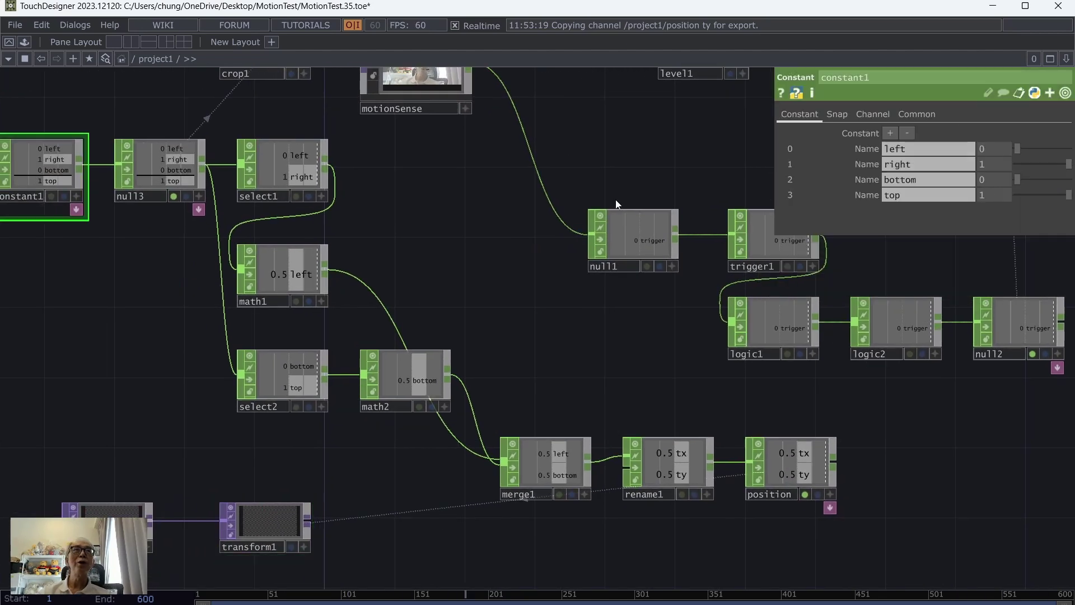
left_click_drag(1018, 151, 1032, 153)
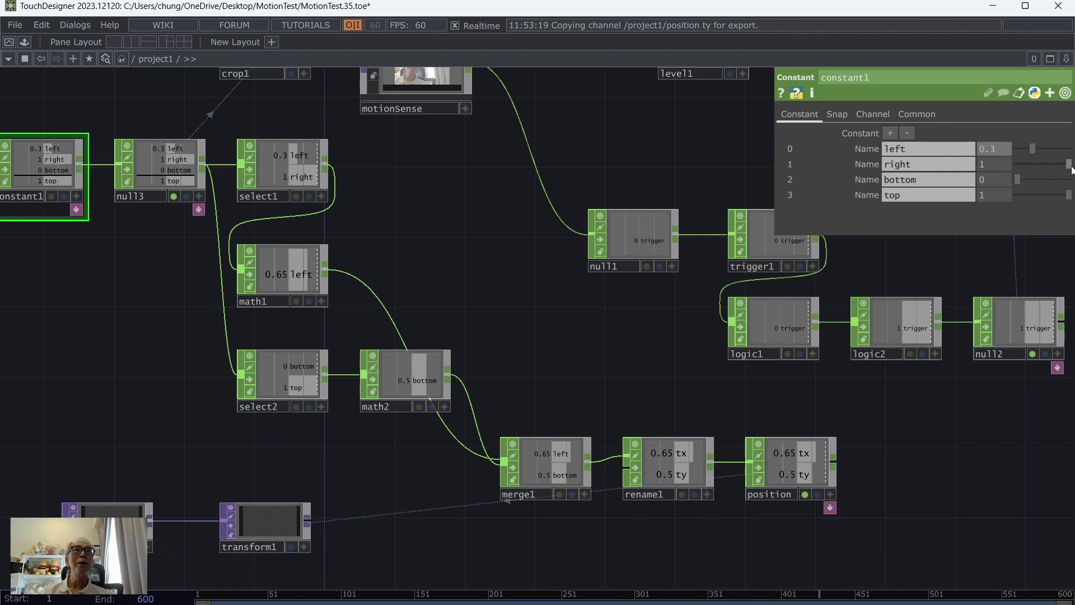
left_click_drag(1069, 167, 1066, 169)
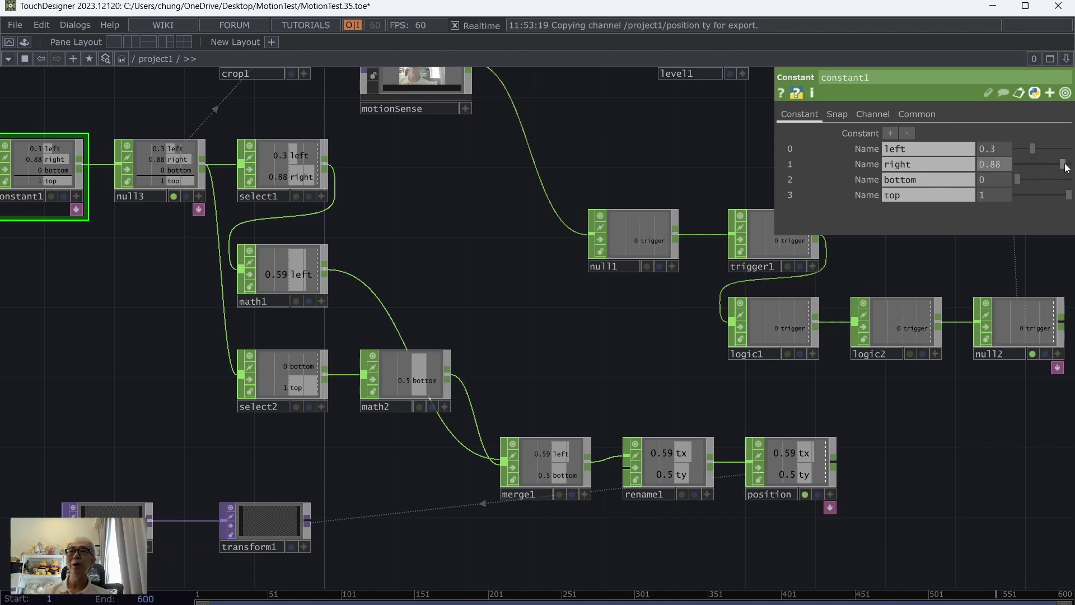
left_click(21, 25)
left_click(25, 96)
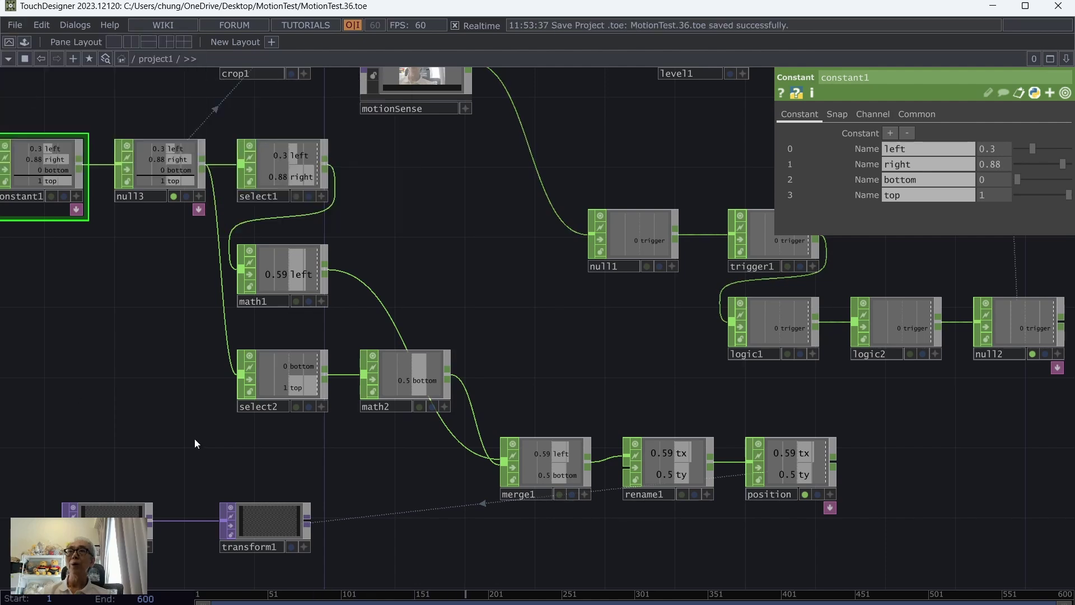
Preview the transform1 output as the network background, then turn its display off again.
left_click(293, 547)
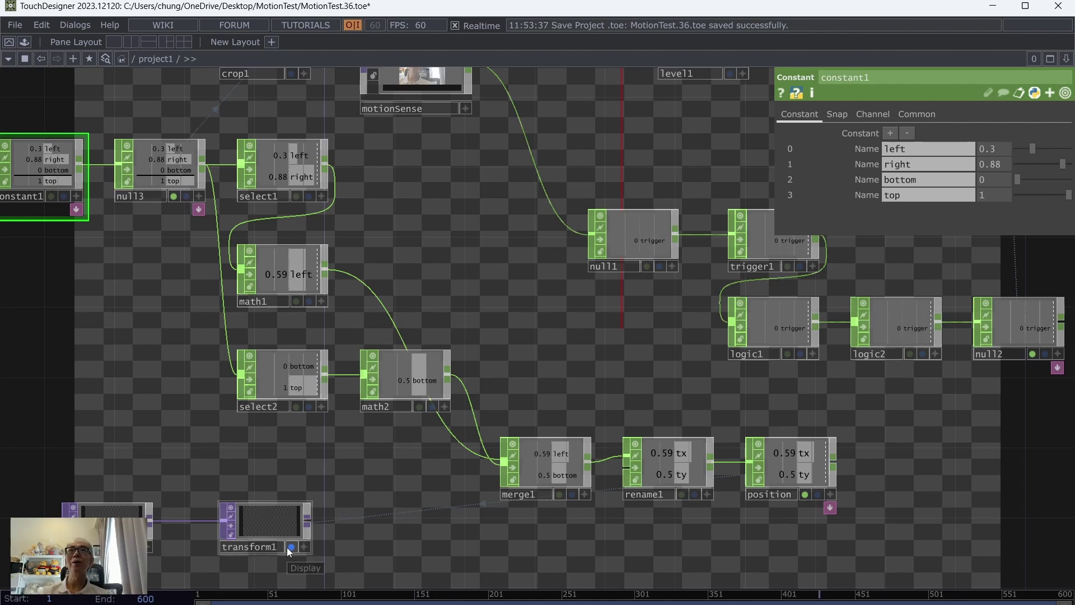
left_click(291, 547)
Save the MotionTest project.
left_click_drag(76, 375, 129, 344)
left_click(14, 25)
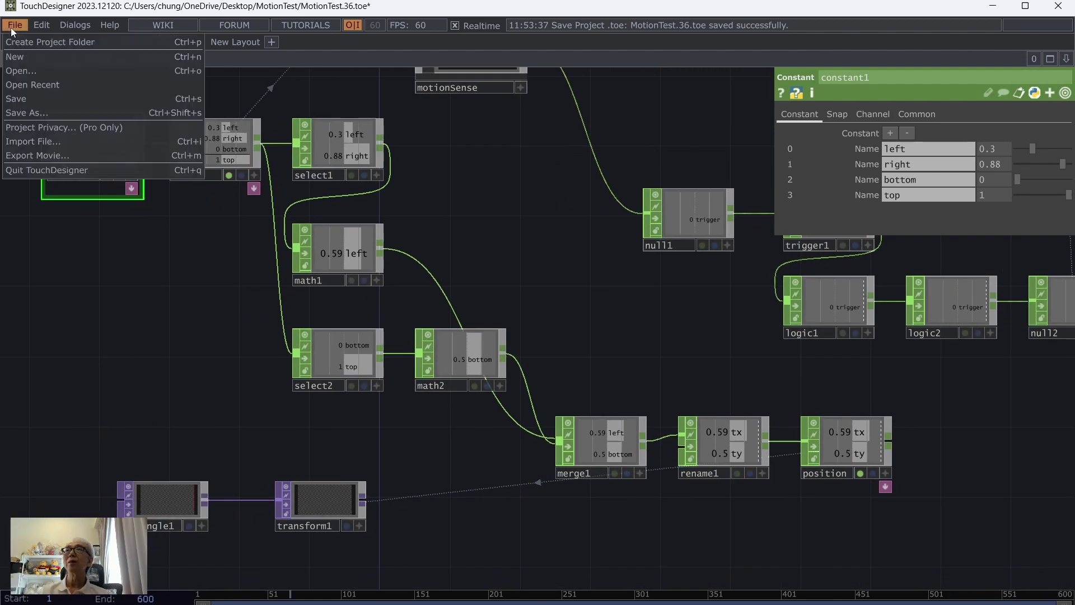
left_click(25, 101)
Move the rectangle1 and transform1 nodes down and to the left, keeping them aligned in a row.
left_click(159, 503)
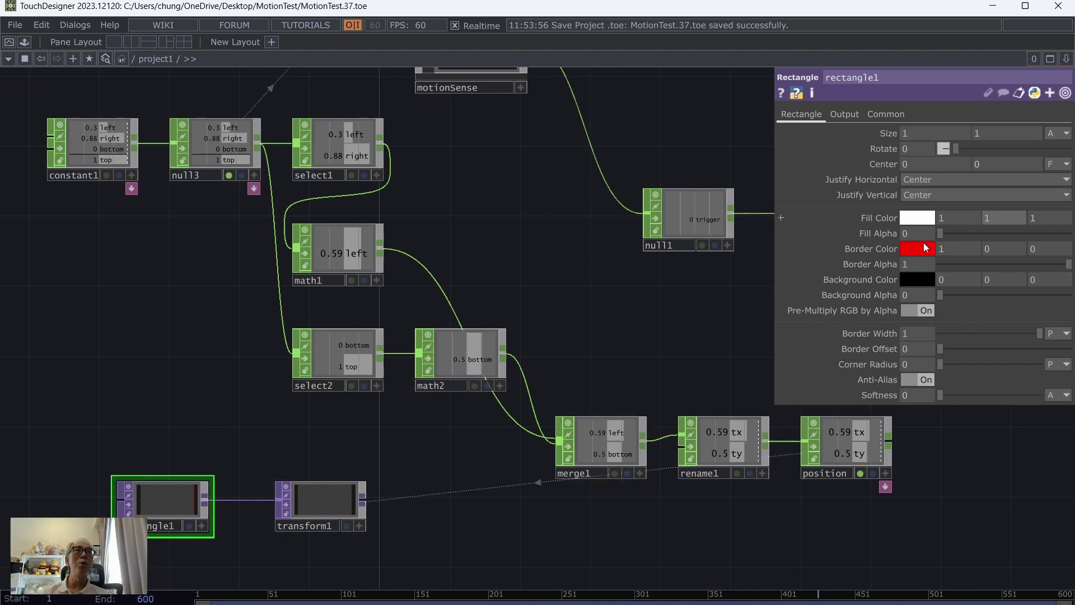
left_click_drag(538, 559, 559, 415)
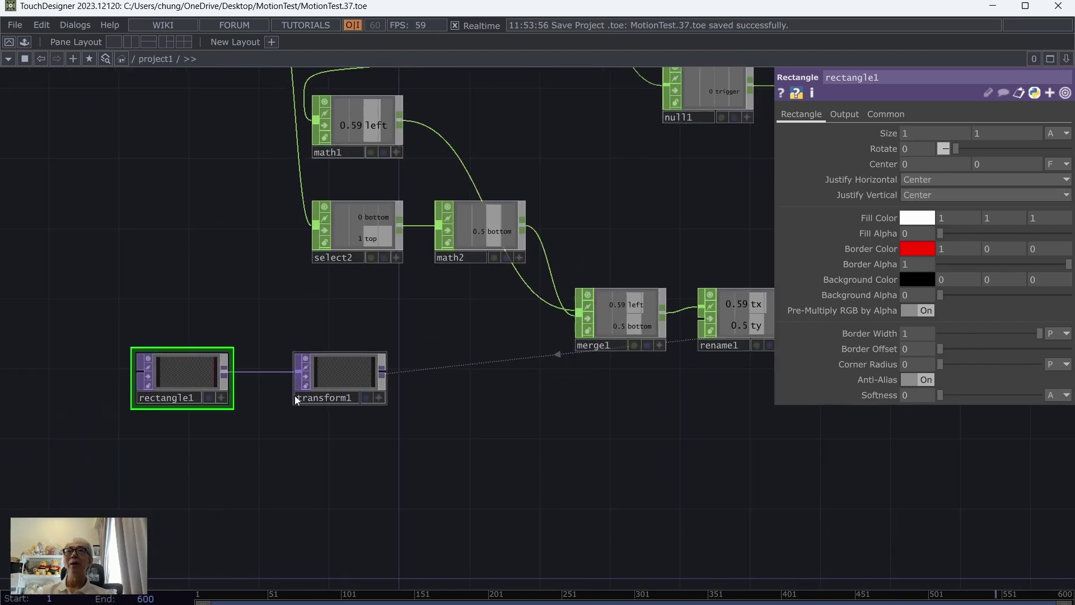
left_click_drag(195, 375, 124, 412)
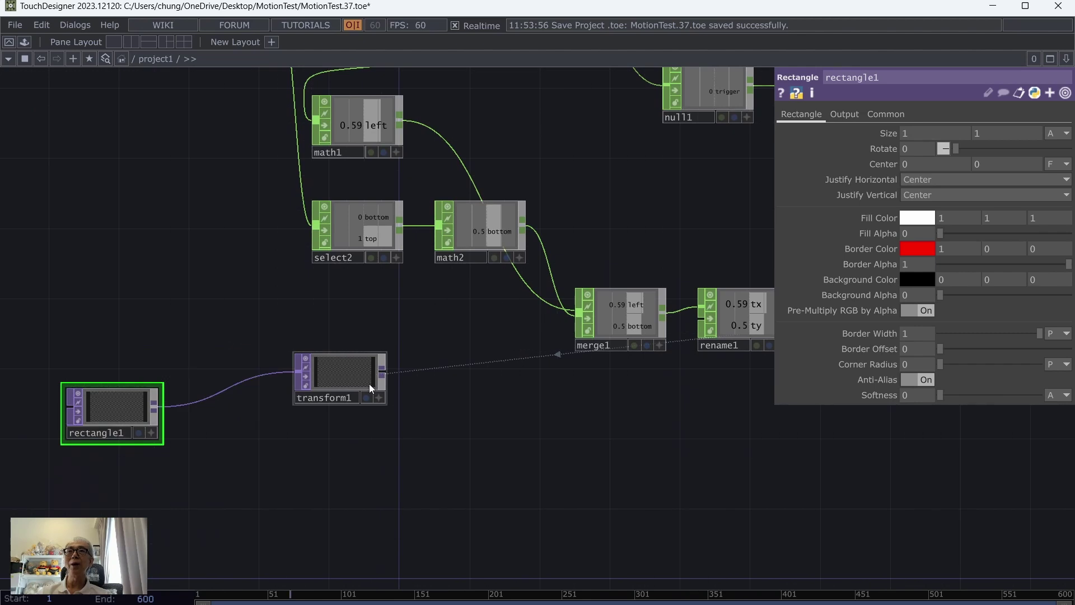
left_click_drag(322, 384, 234, 419)
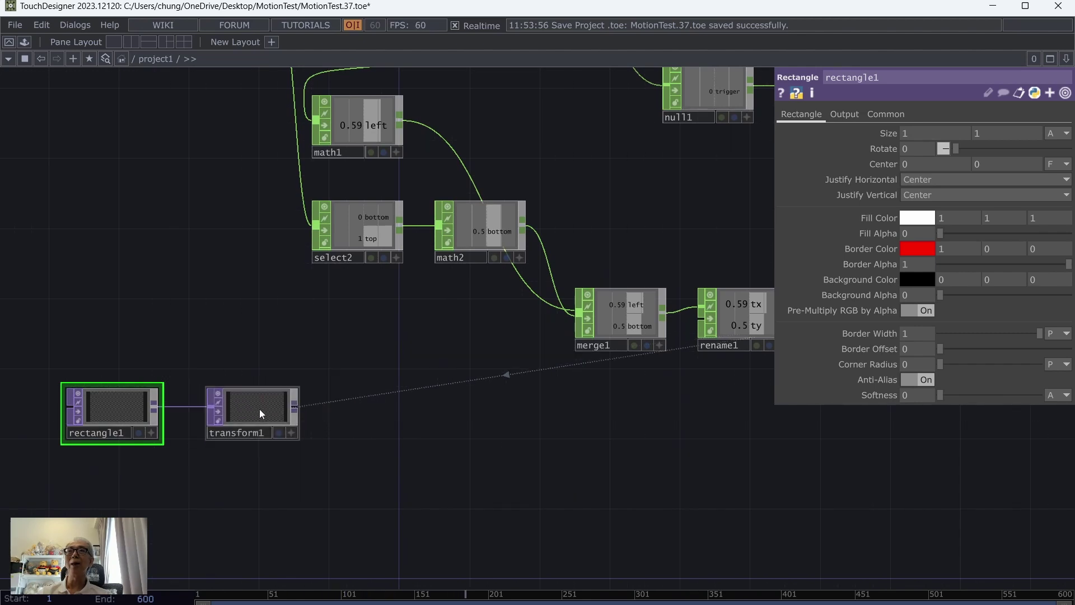
Add a Math CHOP below merge1 and feed it from the output of select1.
left_click_drag(503, 436, 548, 490)
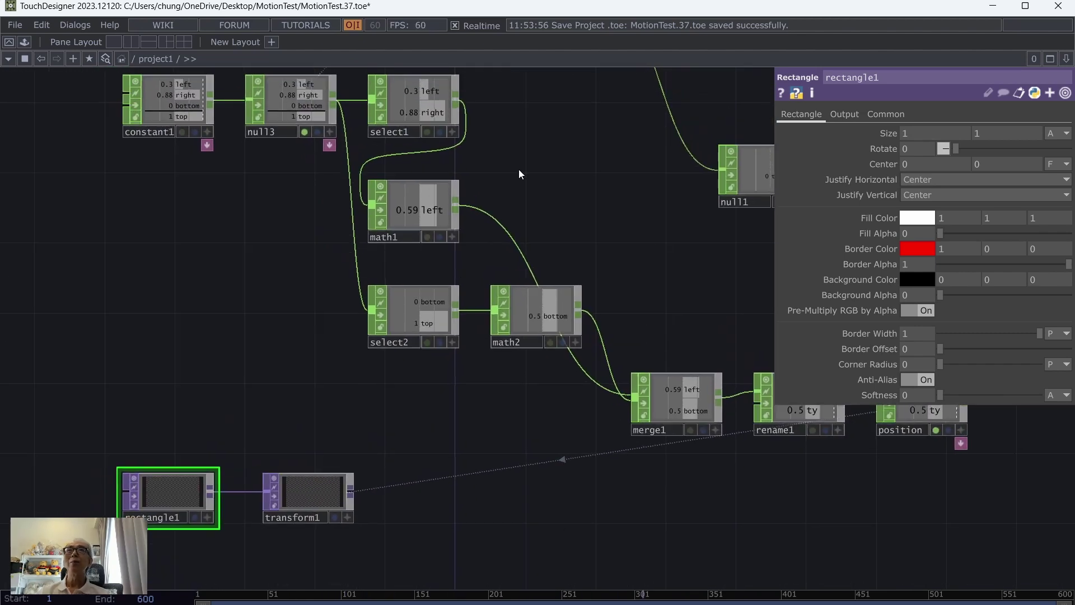
left_click_drag(520, 174, 385, 165)
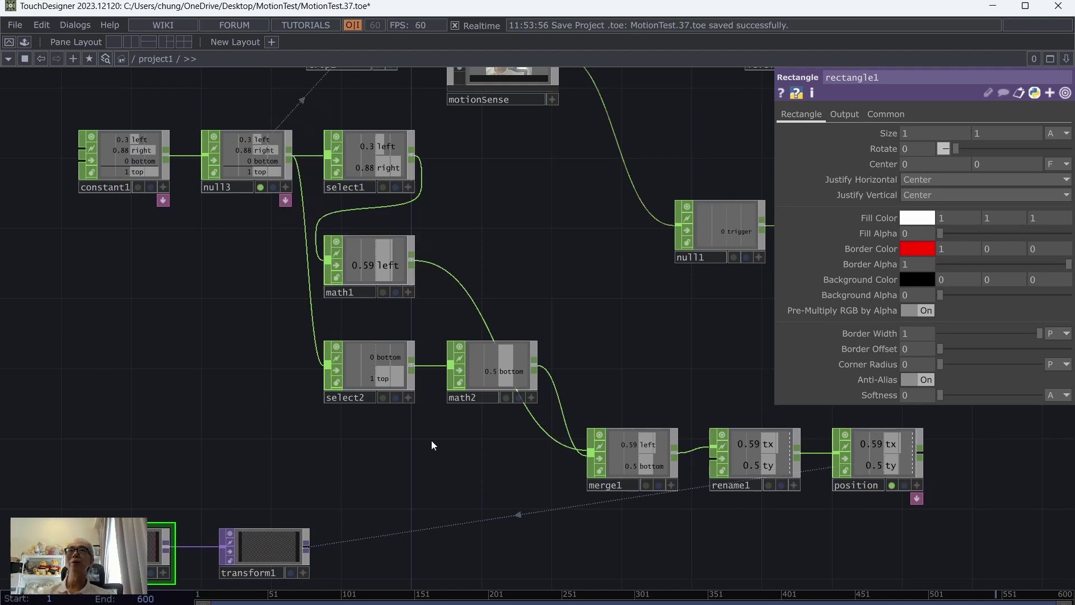
left_click_drag(221, 259, 343, 276)
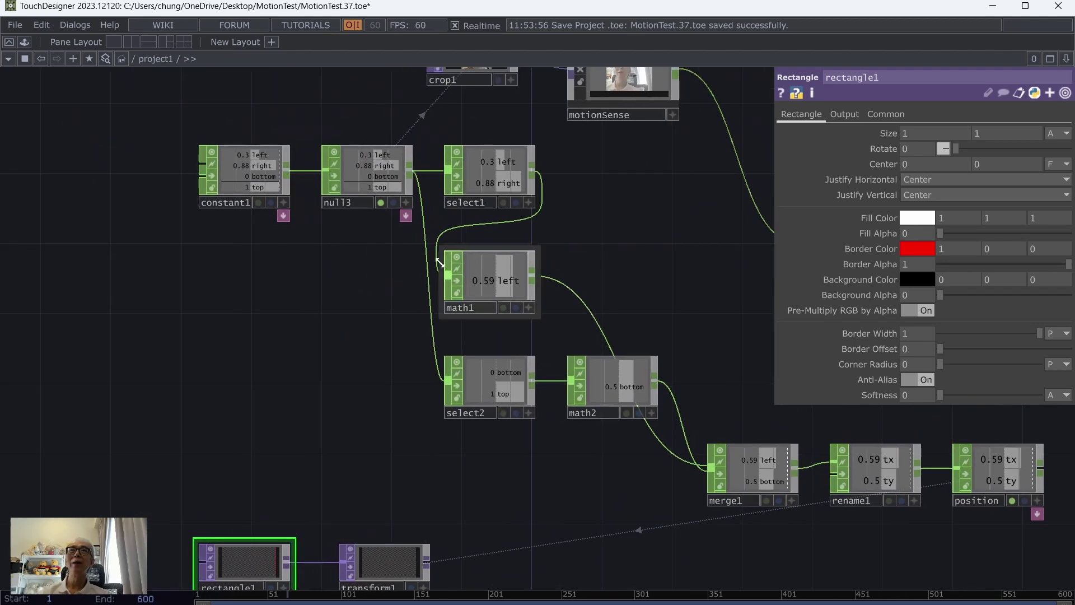
scroll(627, 484, "down", 5)
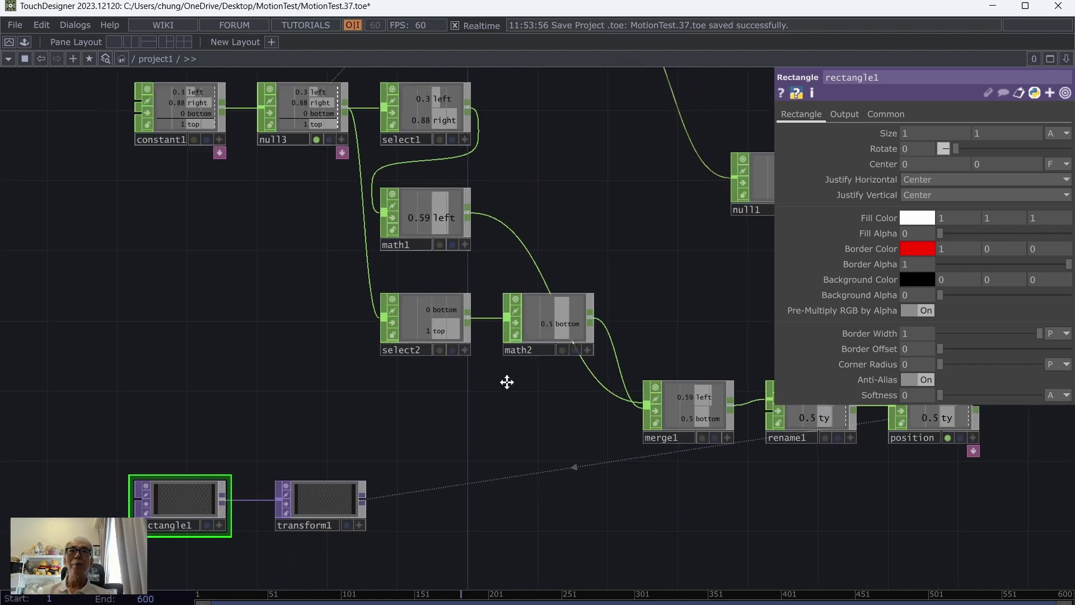
key("Tab")
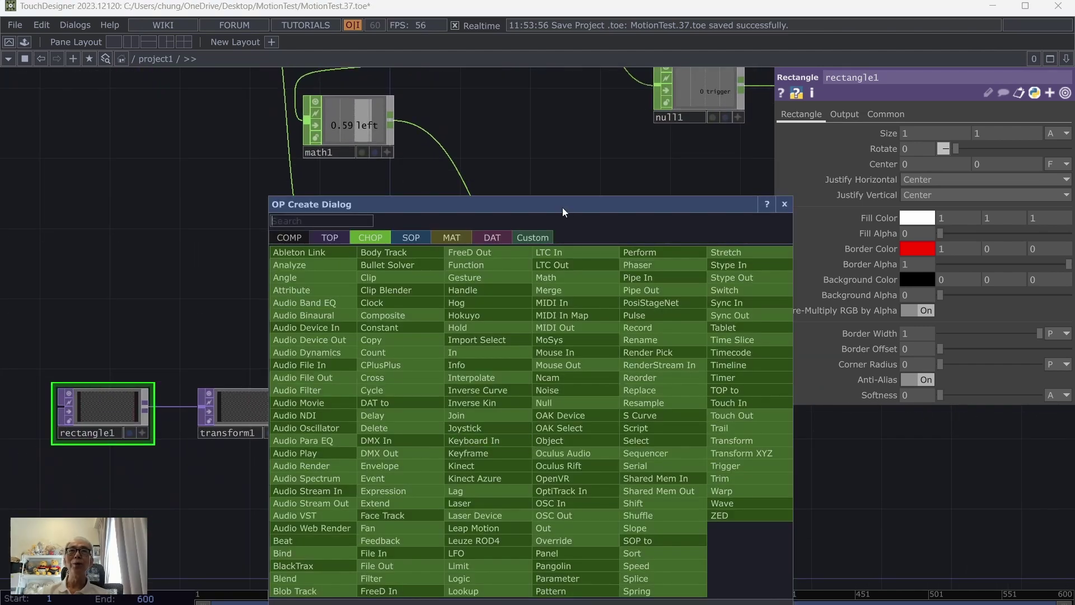
left_click(569, 276)
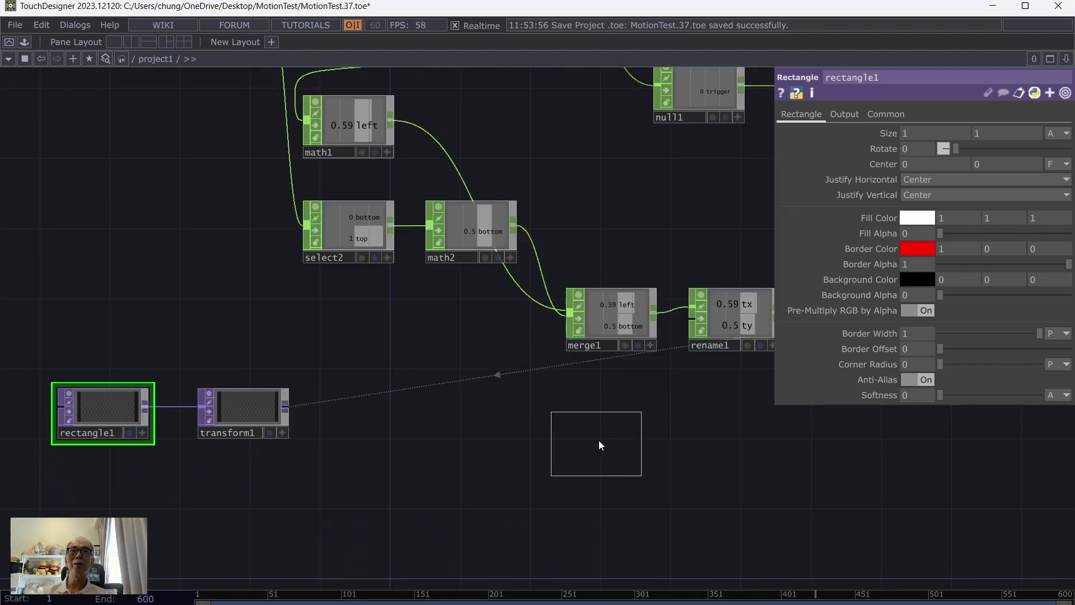
left_click(606, 429)
scroll(434, 185, "right", 3)
scroll(434, 184, "up", 2)
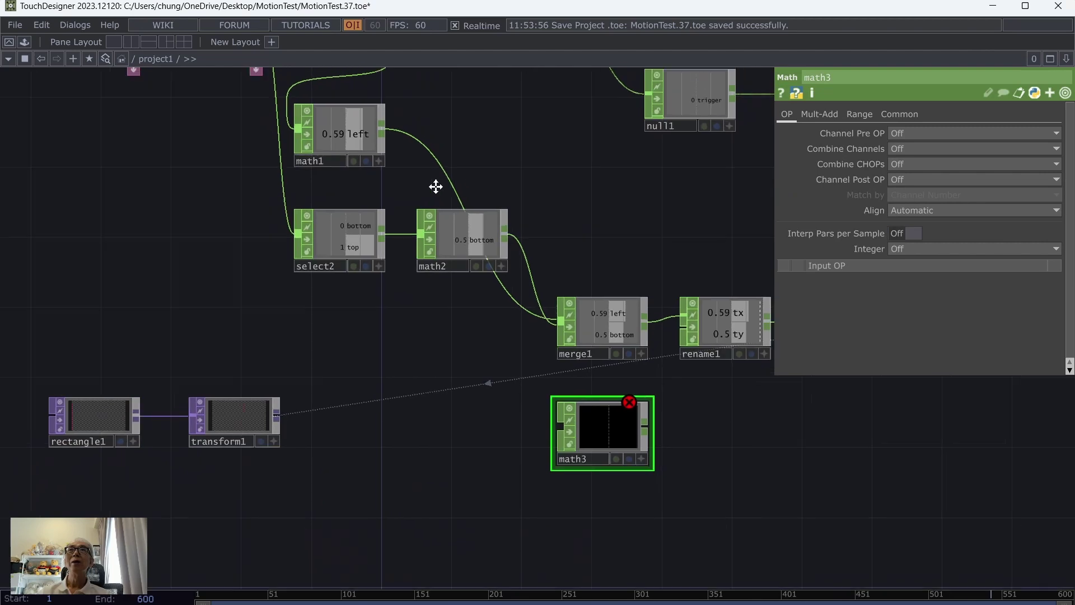
left_click_drag(317, 83, 553, 499)
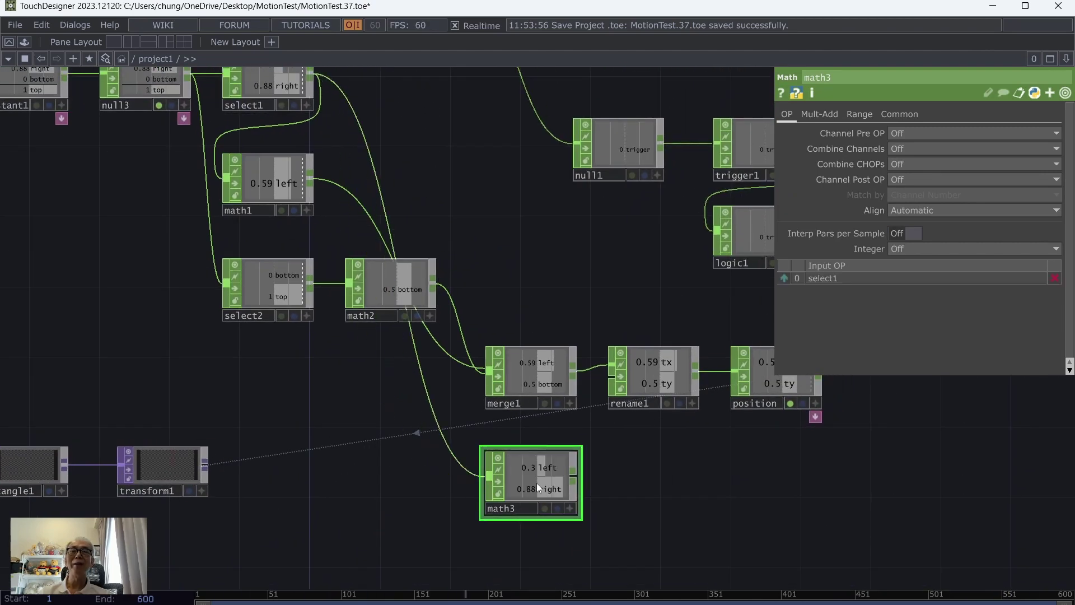
Make math3 combine its channels by Subtract and set its Multiply value to -1.
left_click(908, 146)
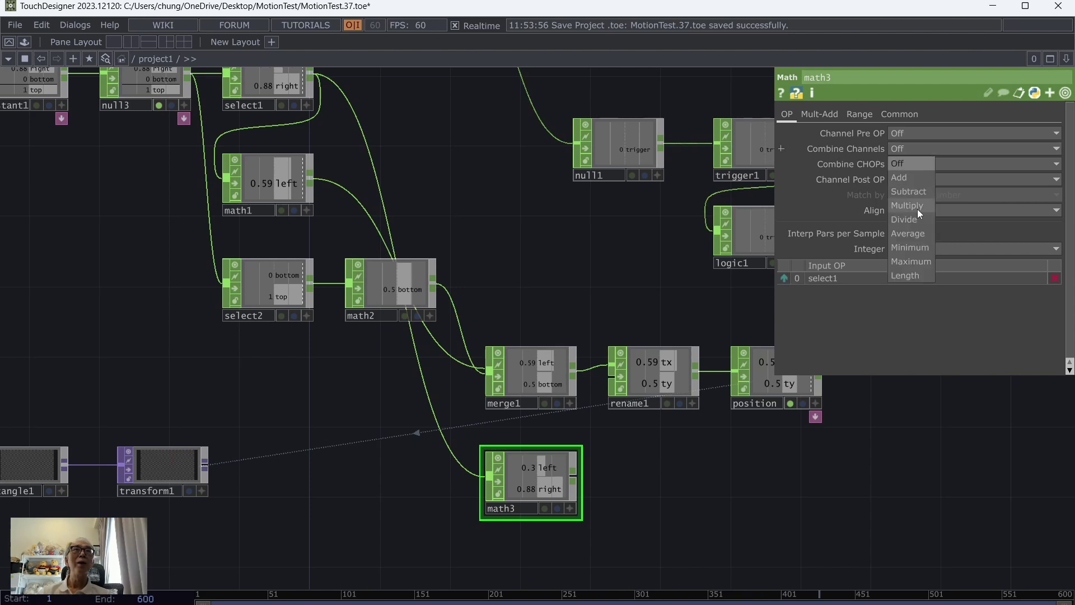
left_click(916, 186)
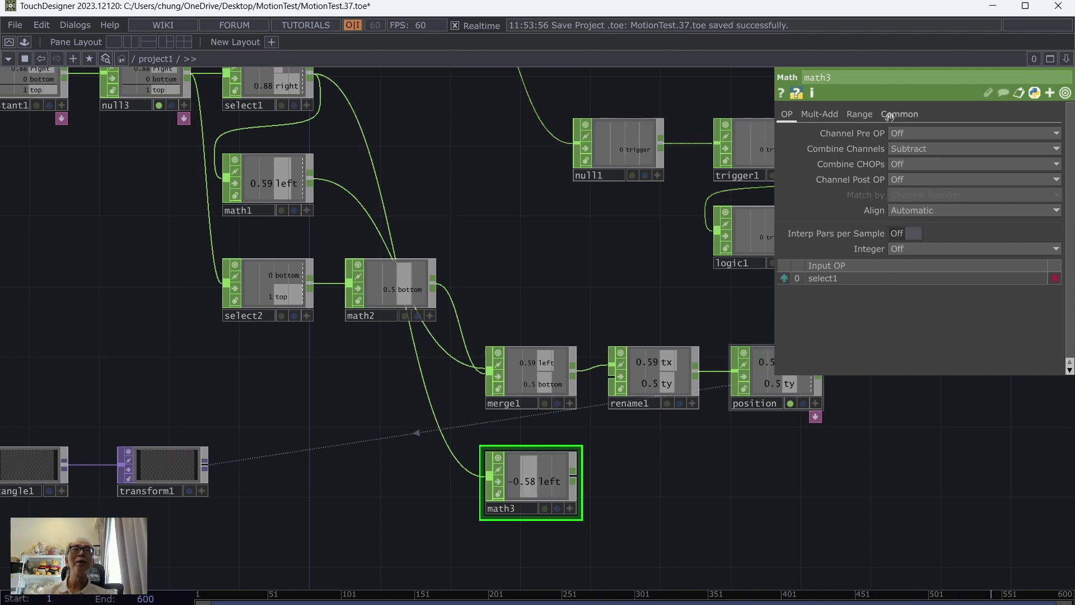
left_click(810, 116)
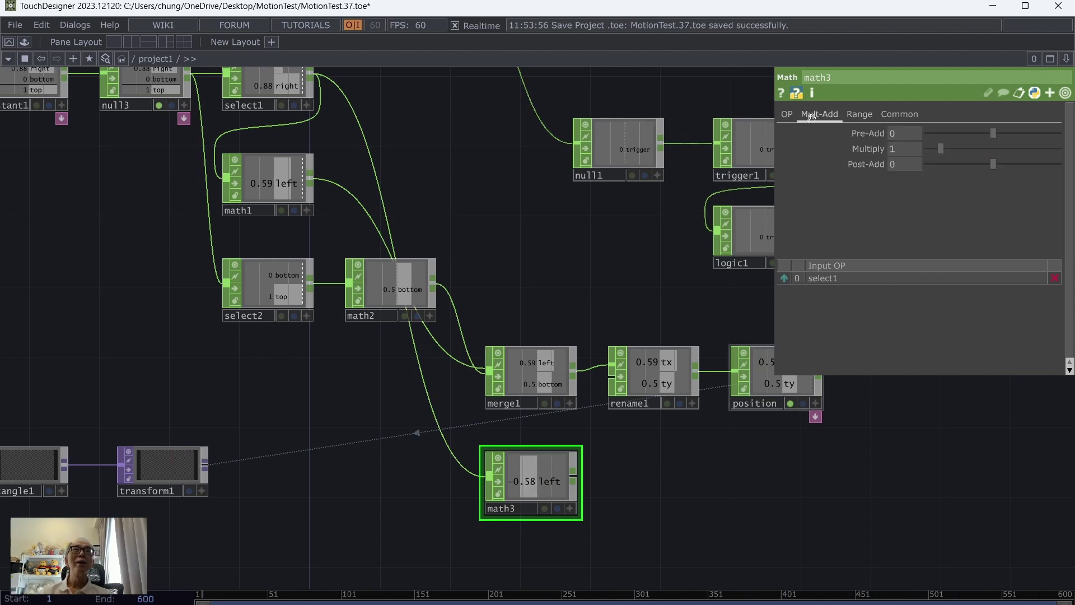
left_click(893, 147)
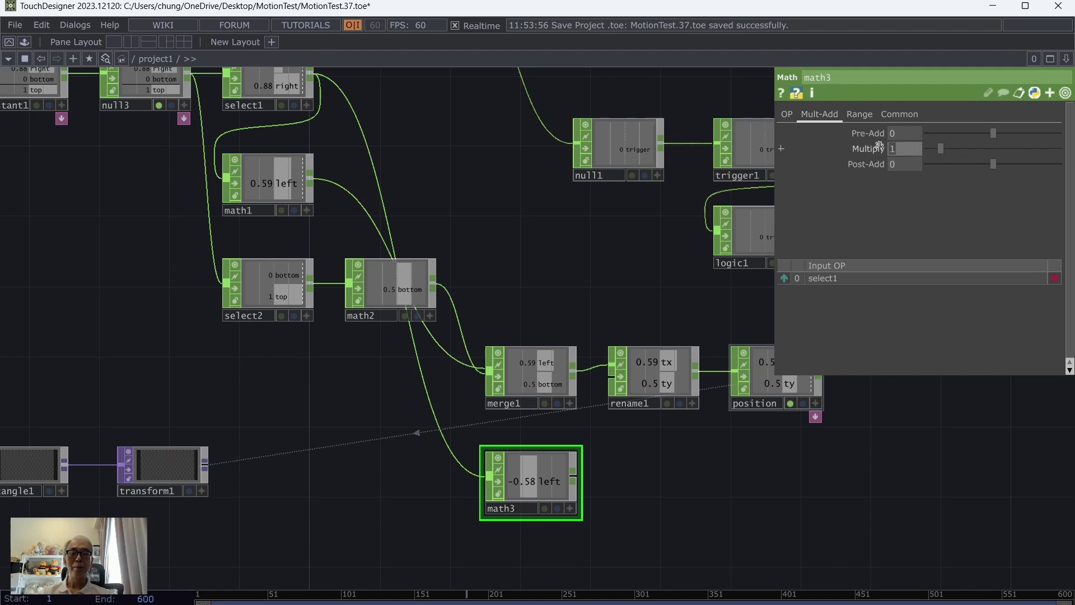
type("-1")
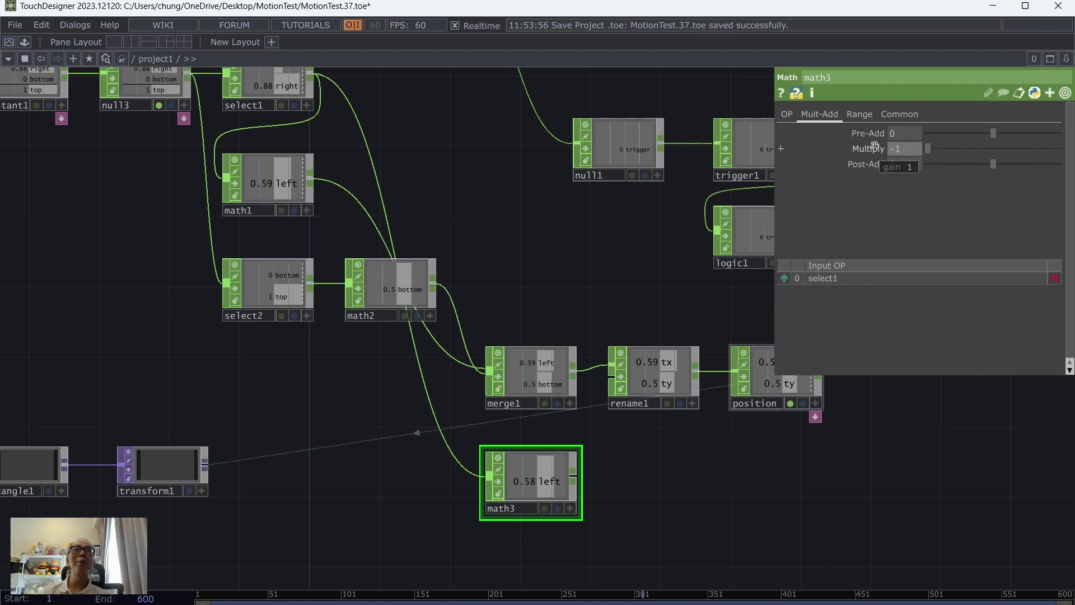
key("Return")
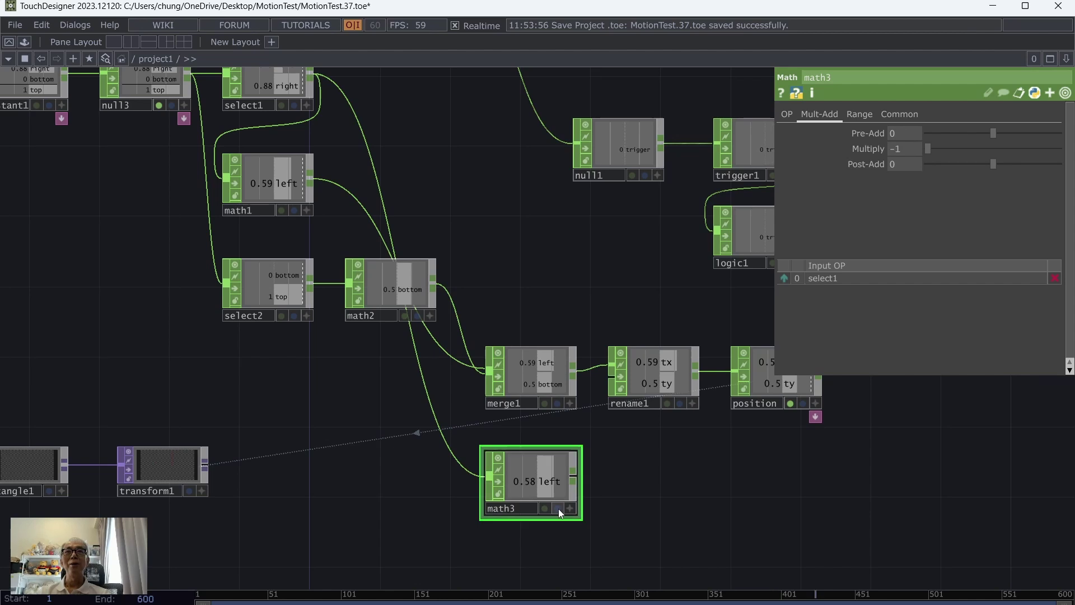
Add another Math CHOP below math3 and feed it from the output of select2.
left_click_drag(712, 480, 705, 433)
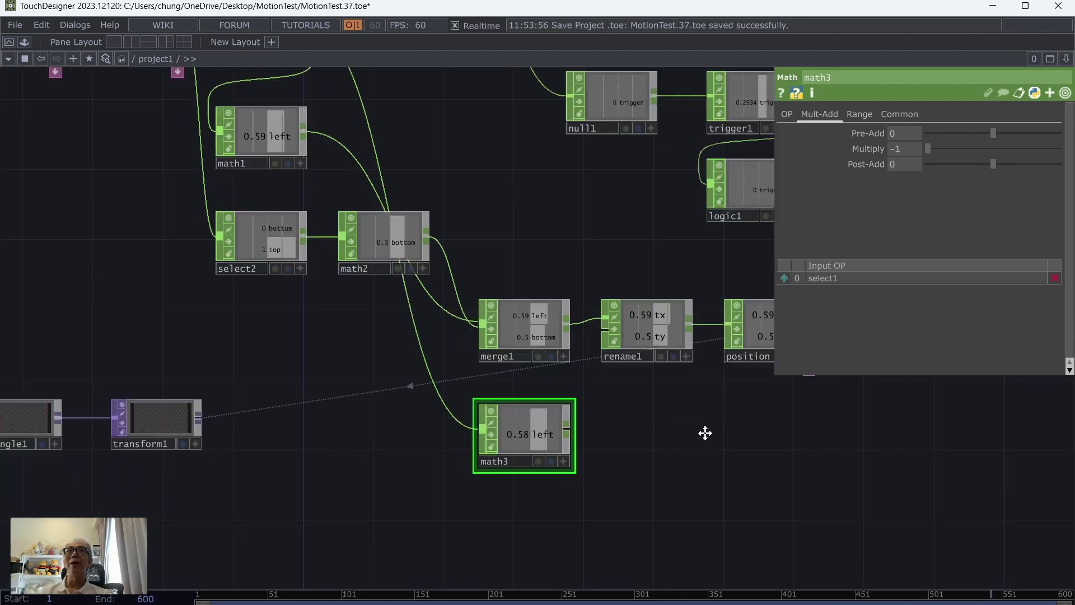
key("Tab")
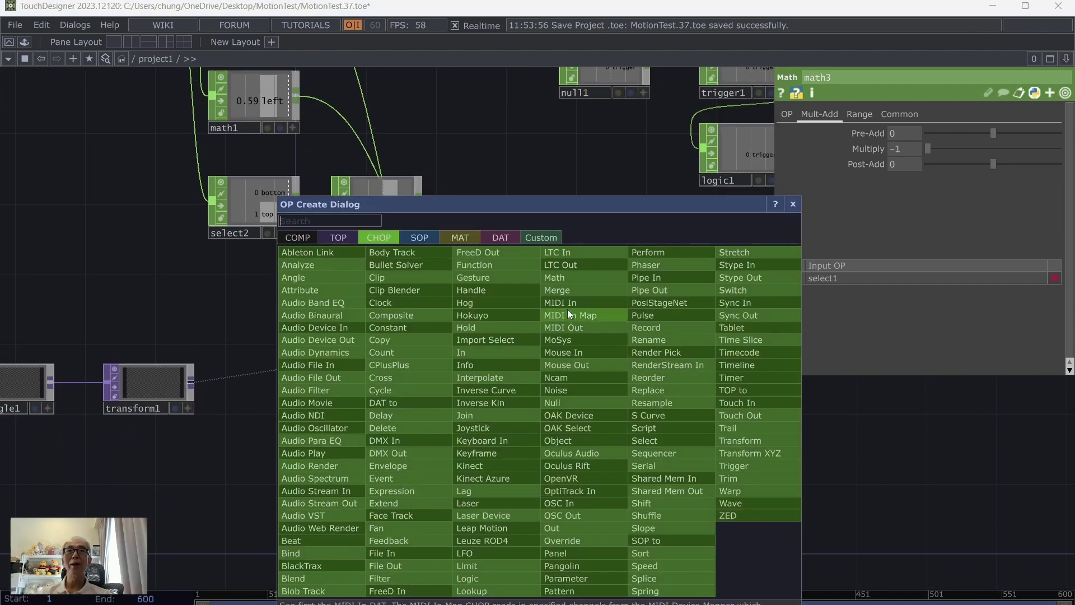
left_click(566, 281)
left_click(512, 500)
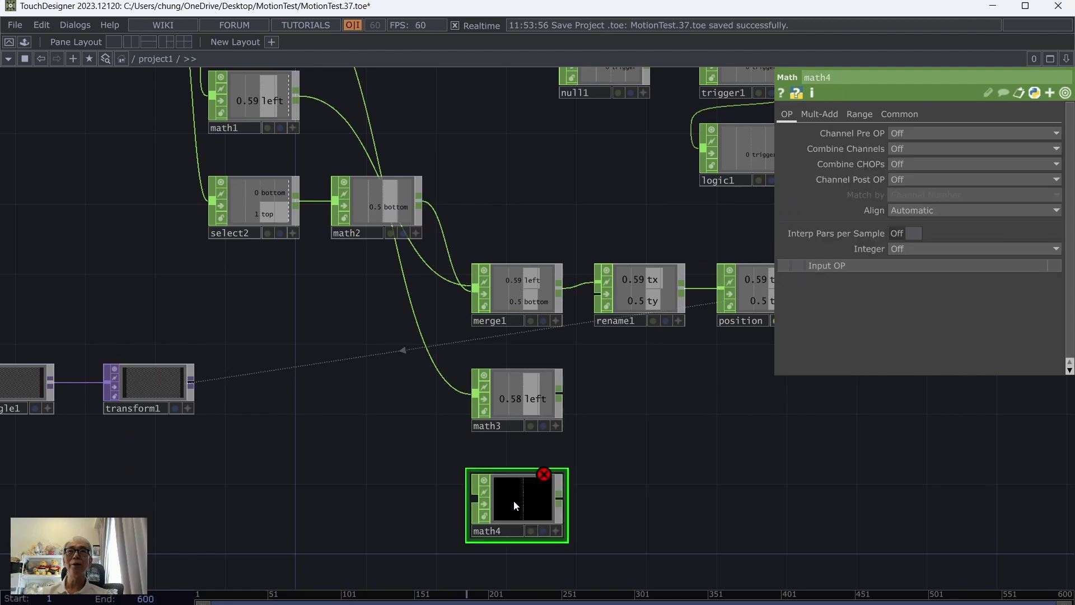
scroll(244, 347, "down", 2)
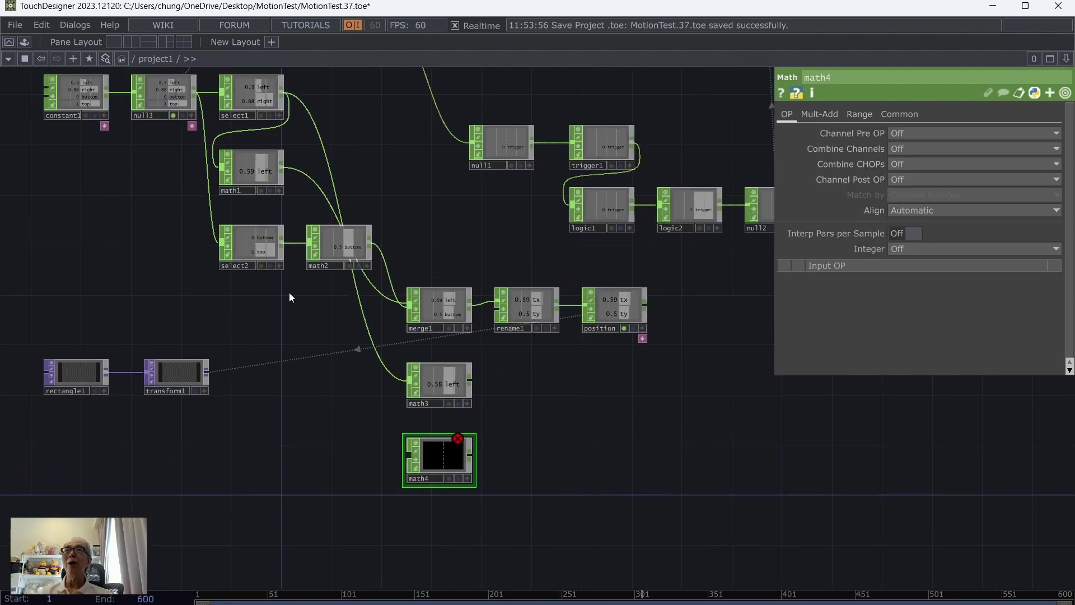
scroll(330, 332, "up", 2)
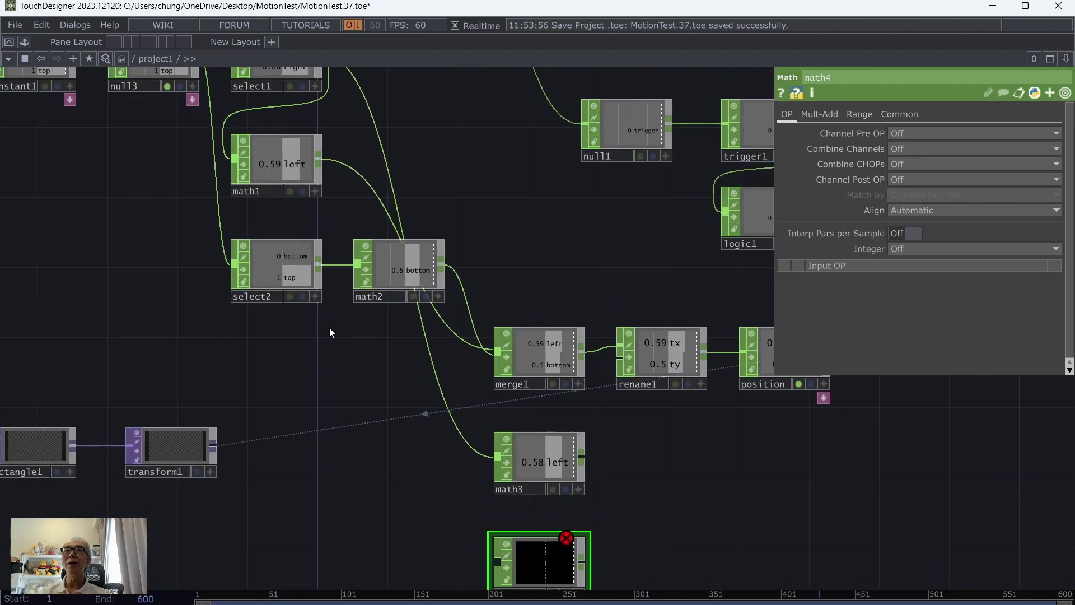
left_click_drag(329, 340, 515, 499)
Make math4 combine its channels by Subtract and set its Multiply value to -1.
left_click(930, 148)
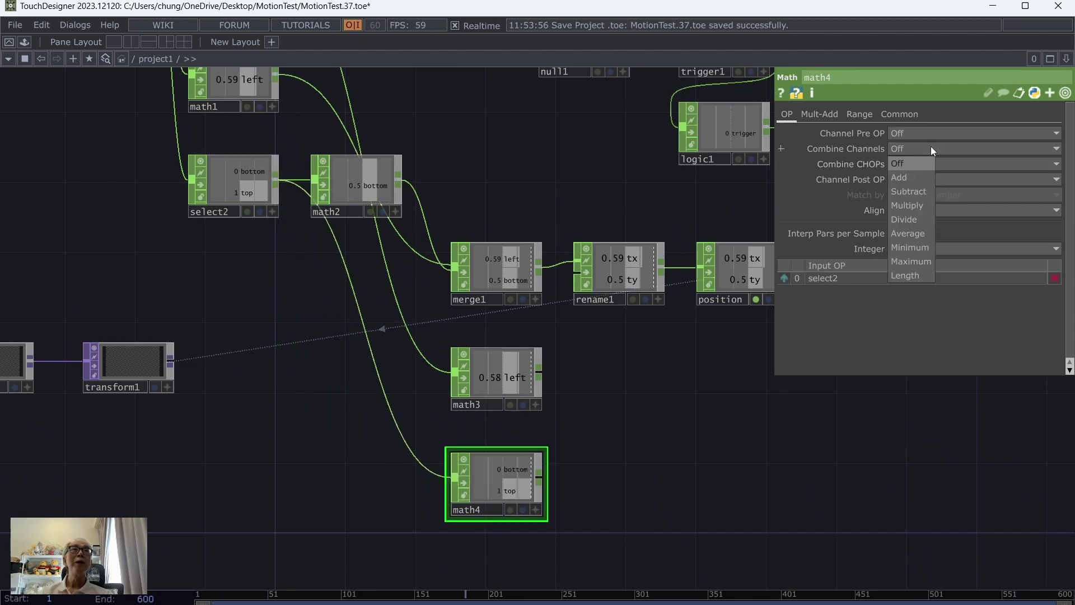
left_click(921, 191)
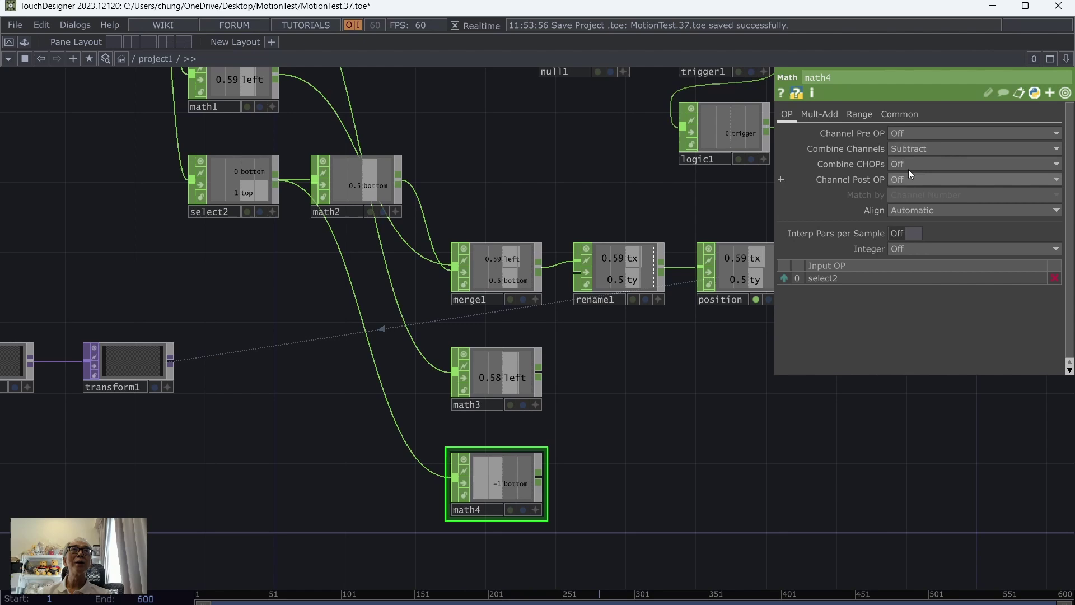
left_click(818, 113)
type("-1")
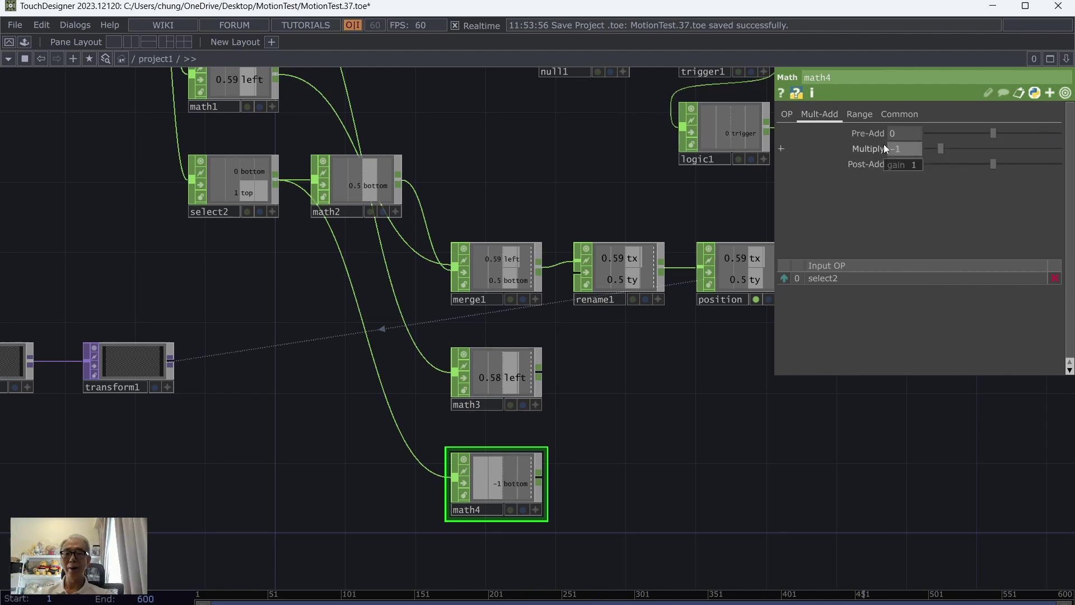
key("Return")
Add a Merge CHOP beside math3 and math4 and connect both of their outputs to it.
middle_click_drag(696, 412, 535, 390)
key("Tab")
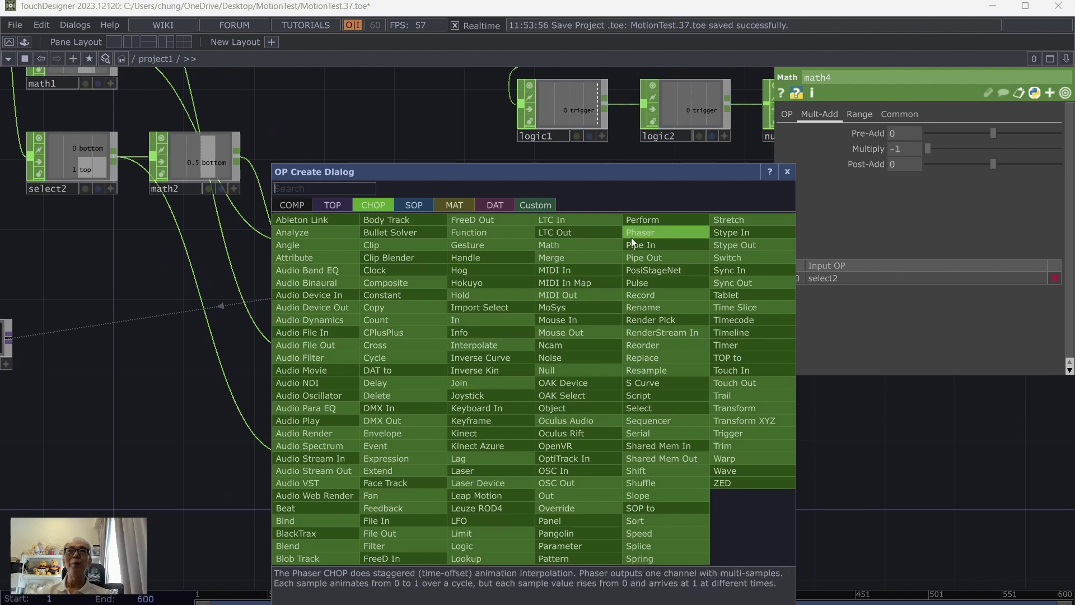
left_click(576, 258)
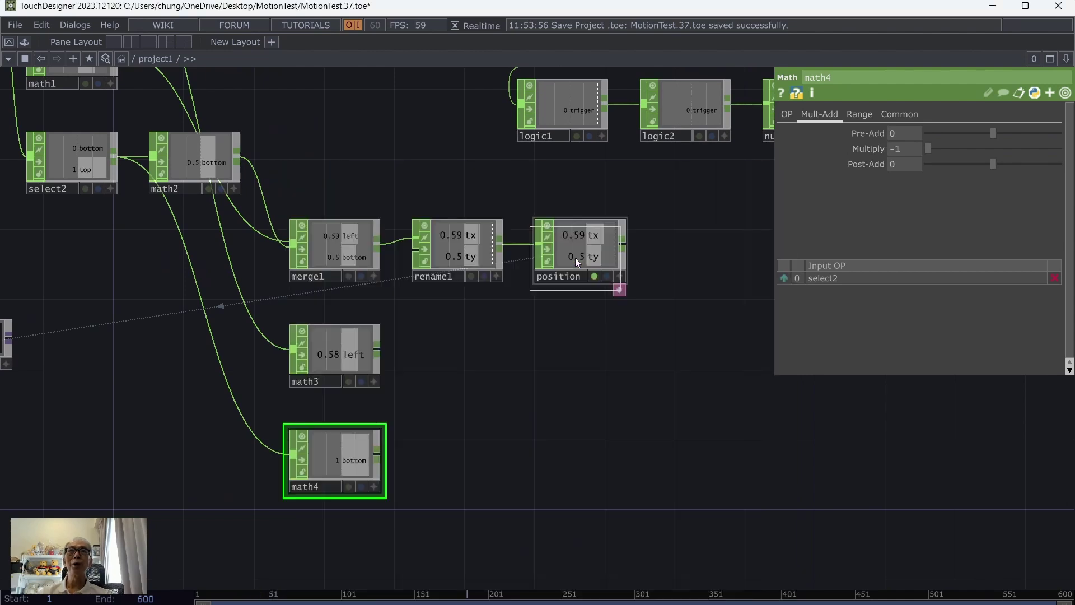
left_click(464, 404)
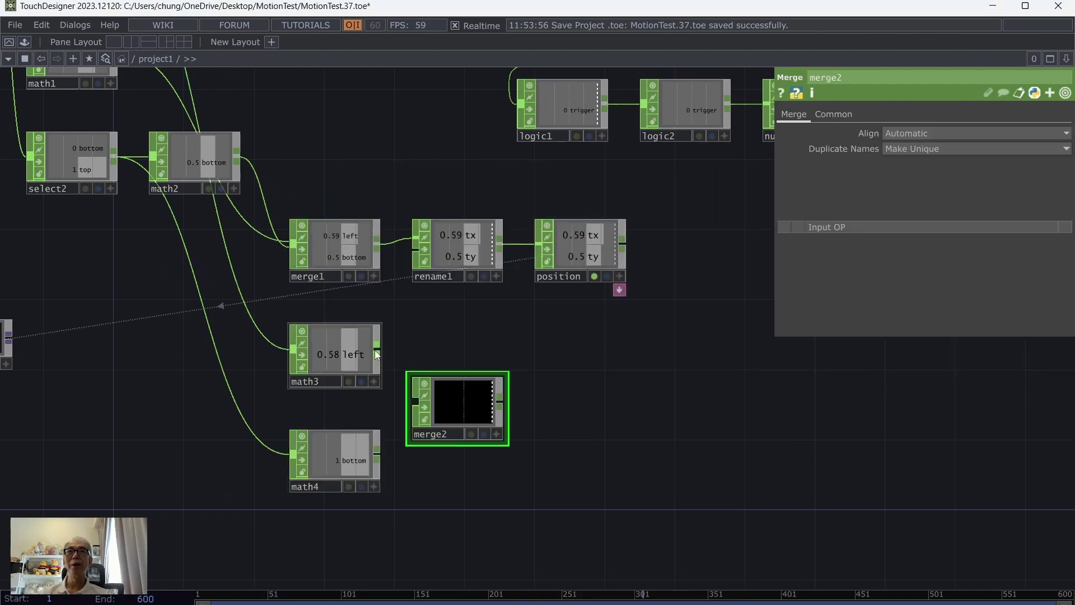
left_click_drag(377, 353, 413, 400)
left_click_drag(376, 453, 416, 401)
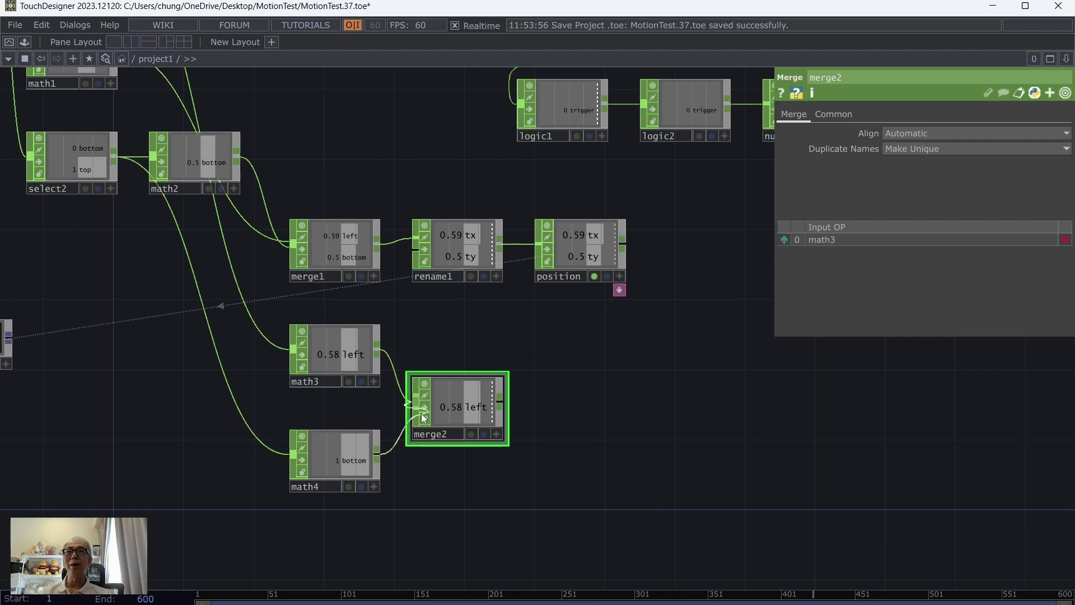
Append a Rename CHOP to the output of merge2, placed beneath the position node.
right_click(499, 403)
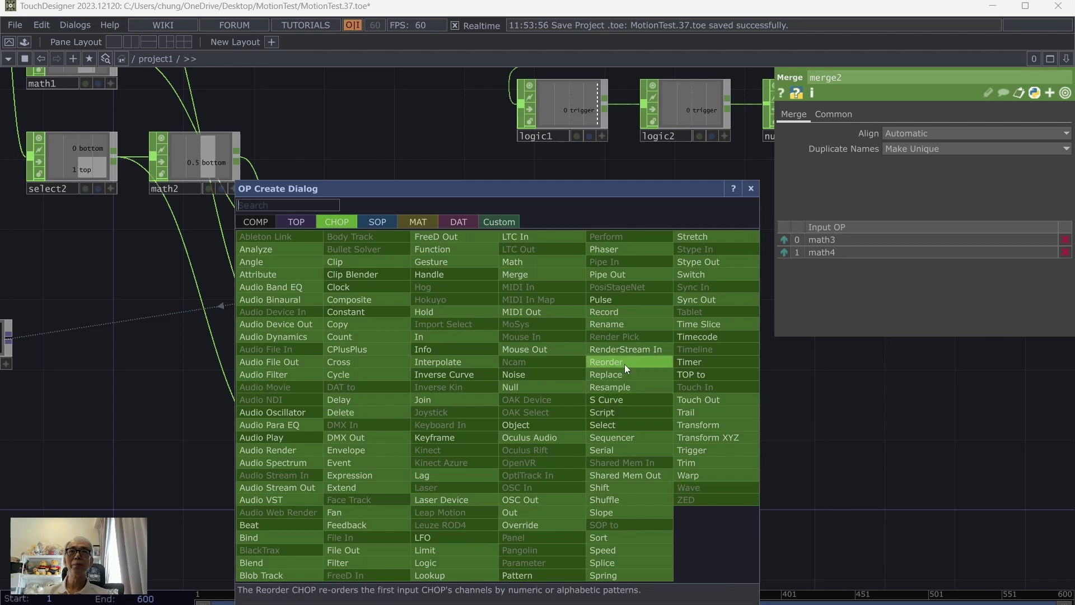
left_click(620, 323)
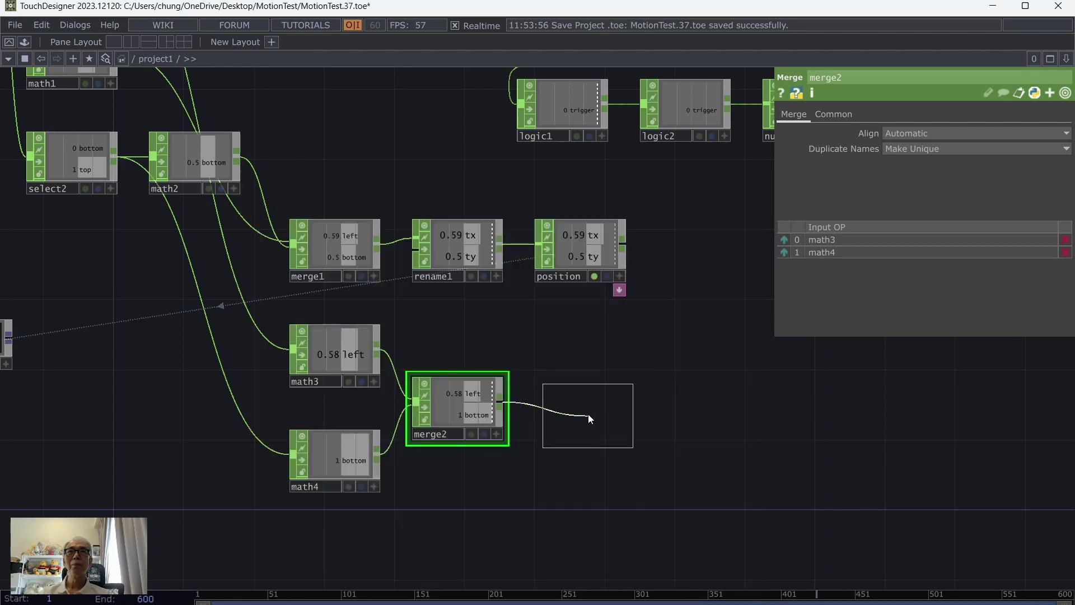
left_click(583, 405)
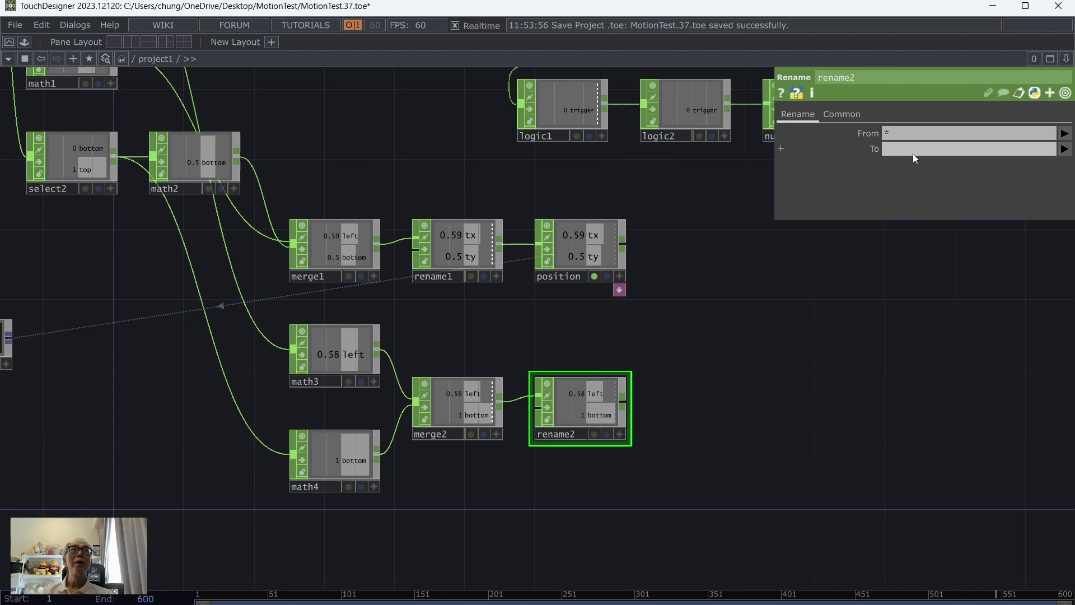
Rename all of rename2's incoming channels to width and height.
left_click(932, 143)
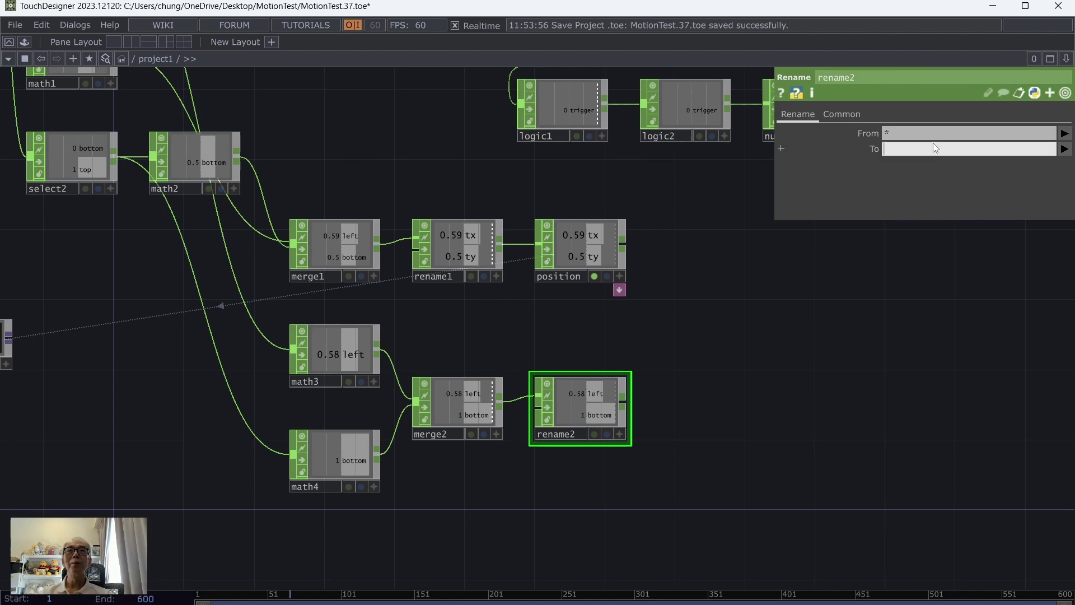
type("width height")
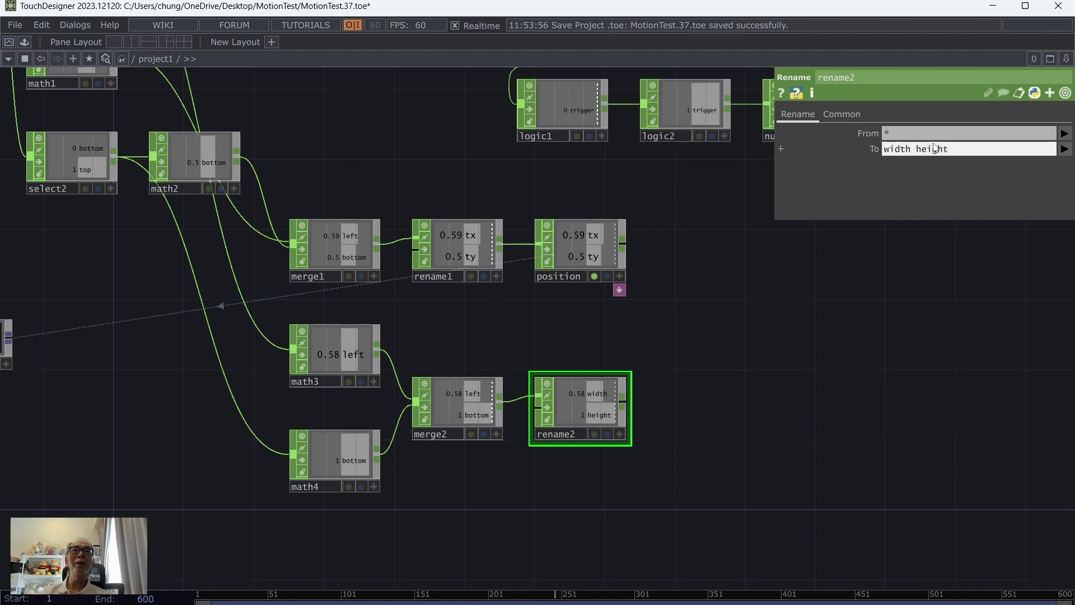
key("Return")
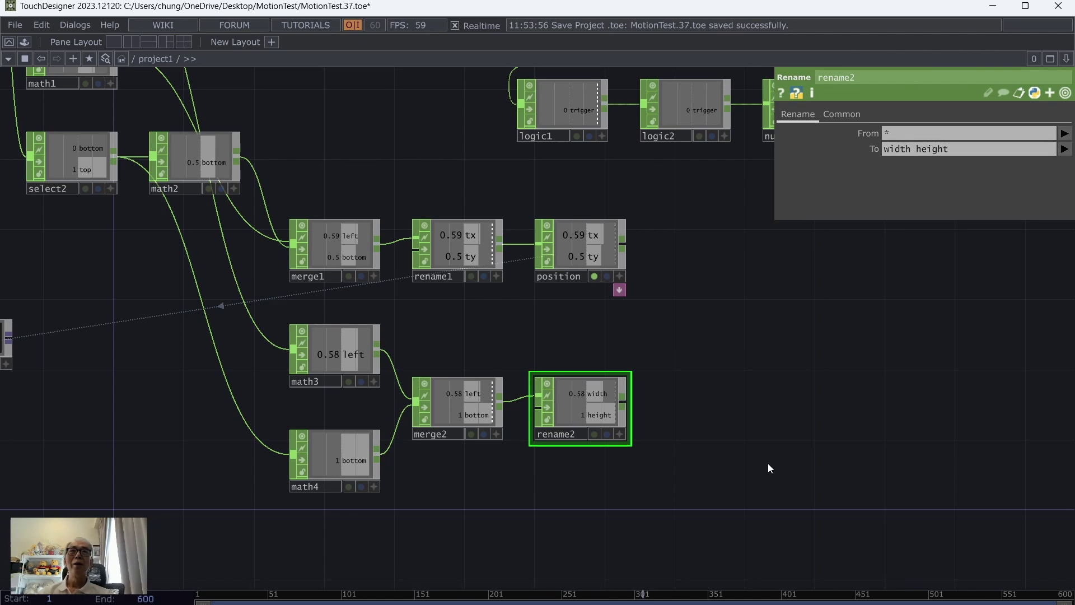
Append a Null CHOP to rename2's output, name it size, and save the project.
left_click_drag(768, 463, 689, 433)
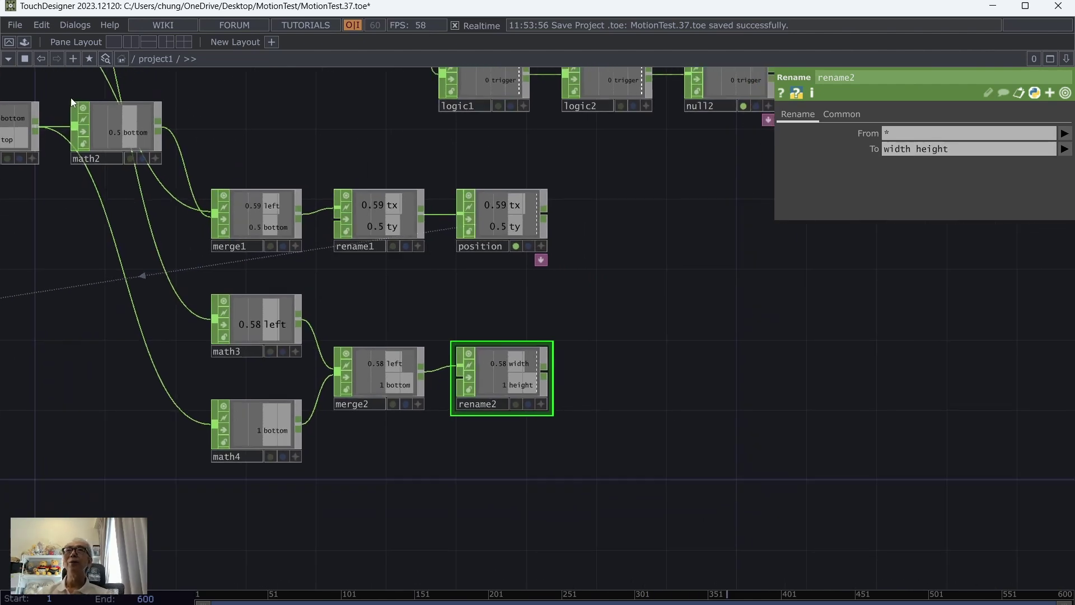
right_click(551, 372)
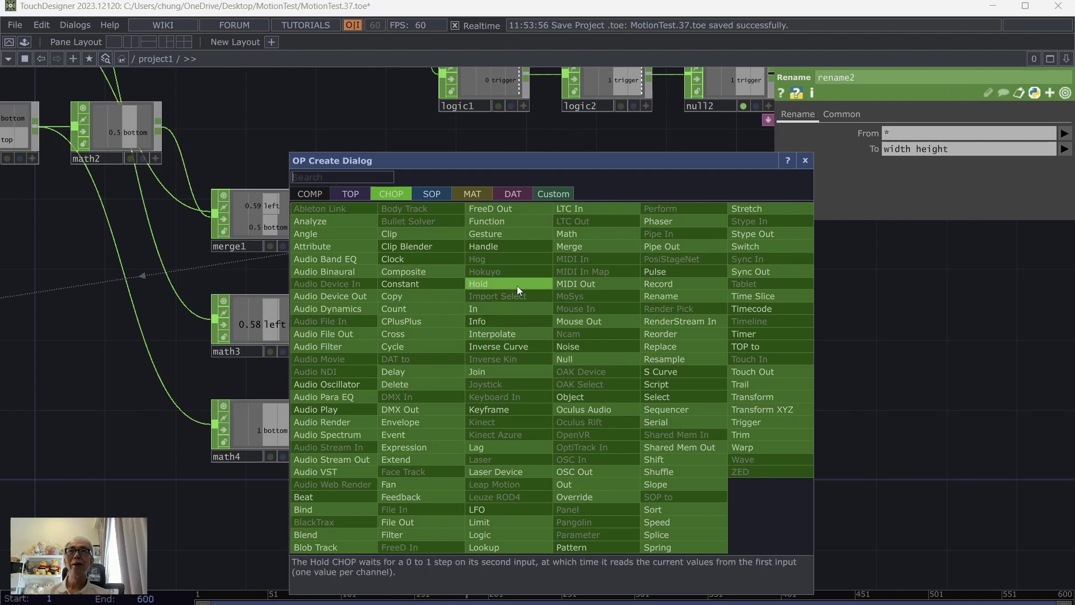
left_click(576, 357)
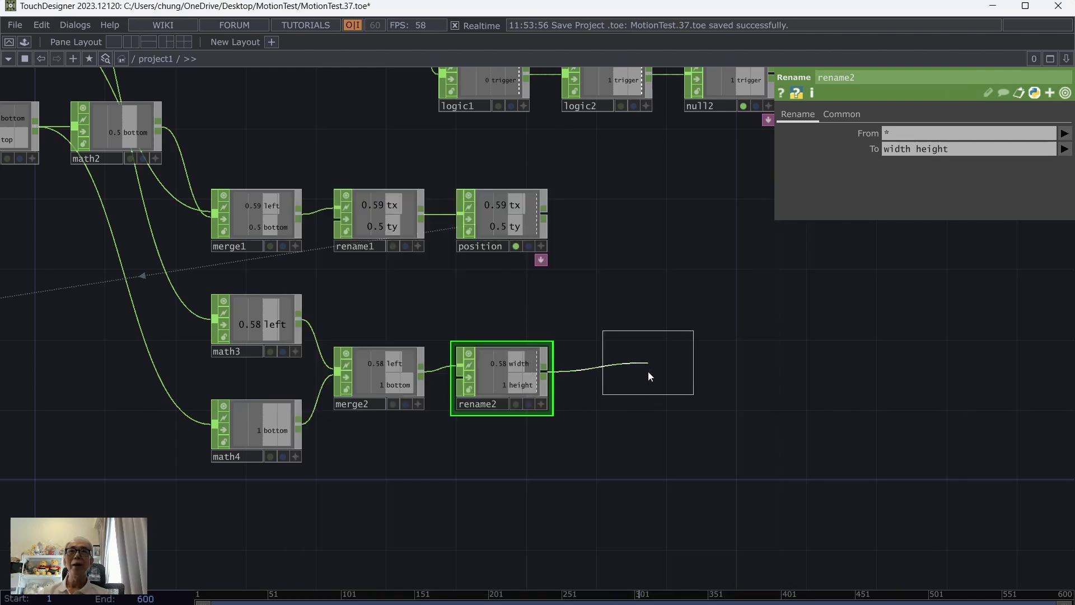
left_click(647, 374)
left_click(631, 403)
key("BackSpace")
key("BackSpace")
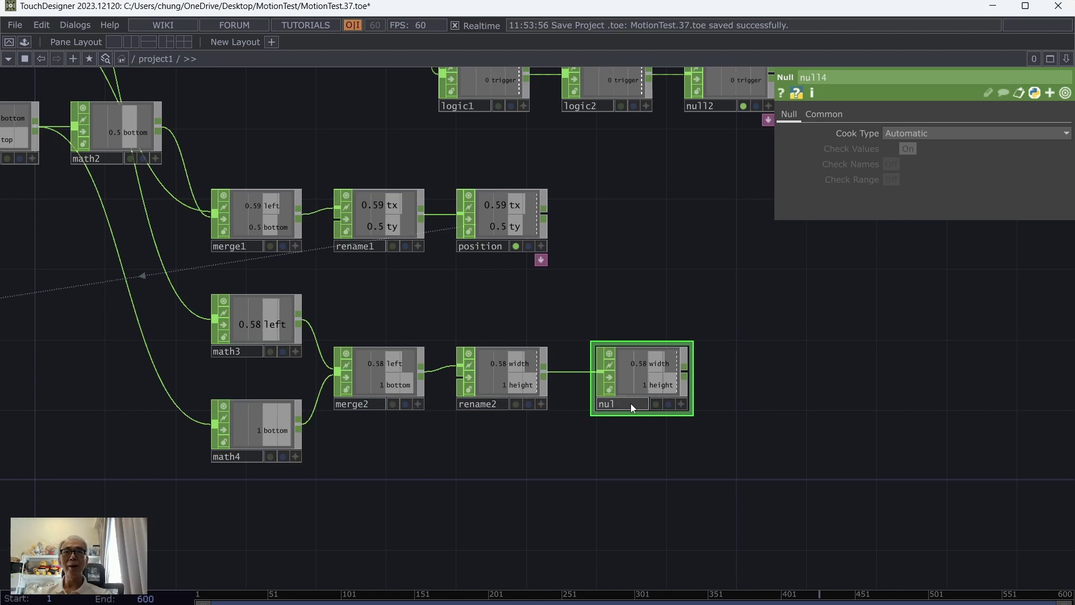
type("size")
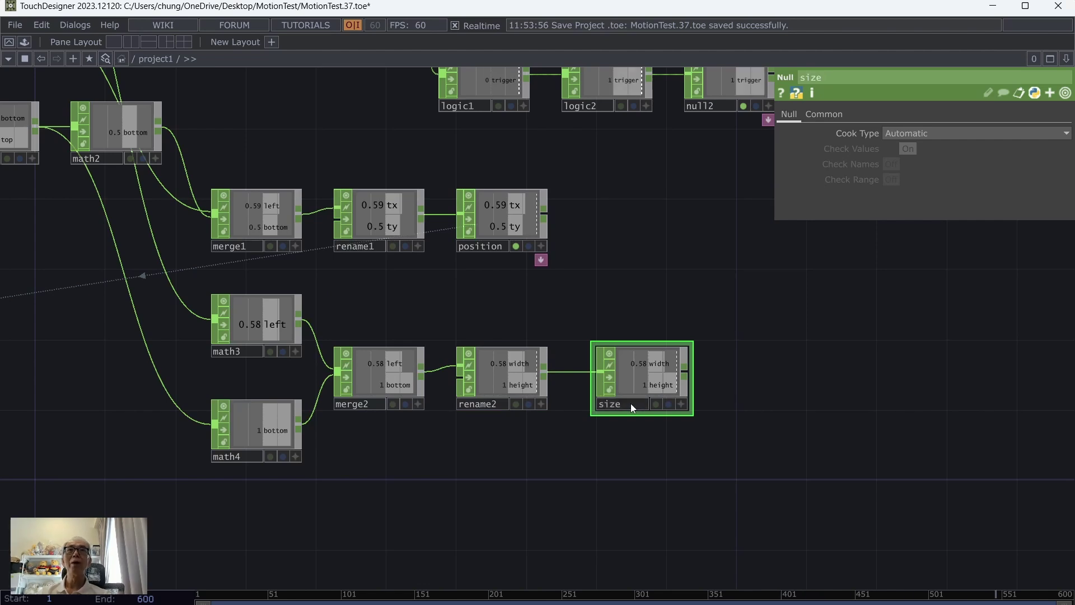
key("Return")
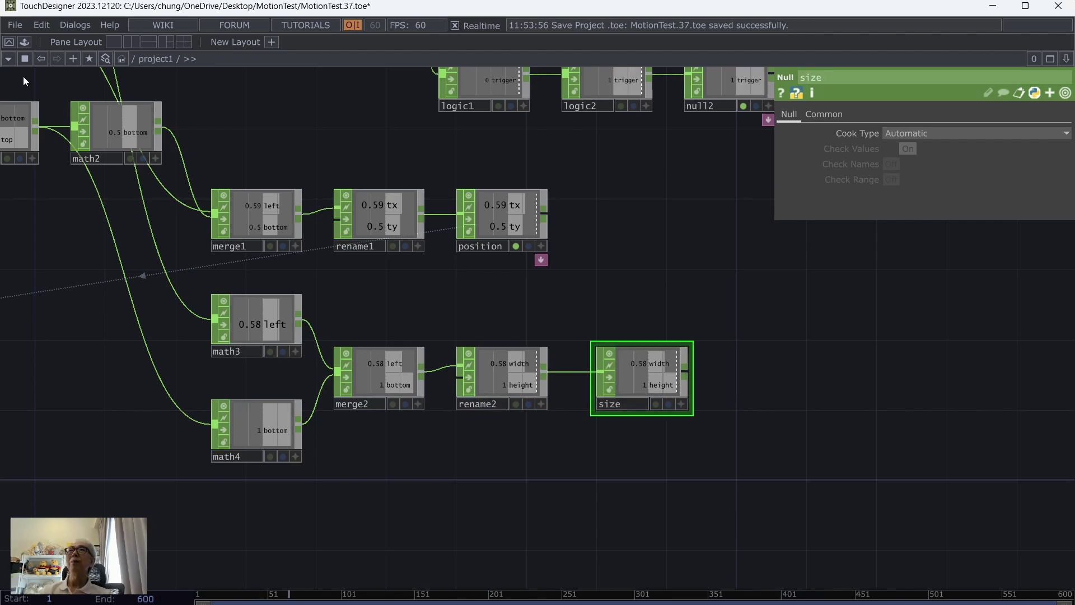
left_click(16, 26)
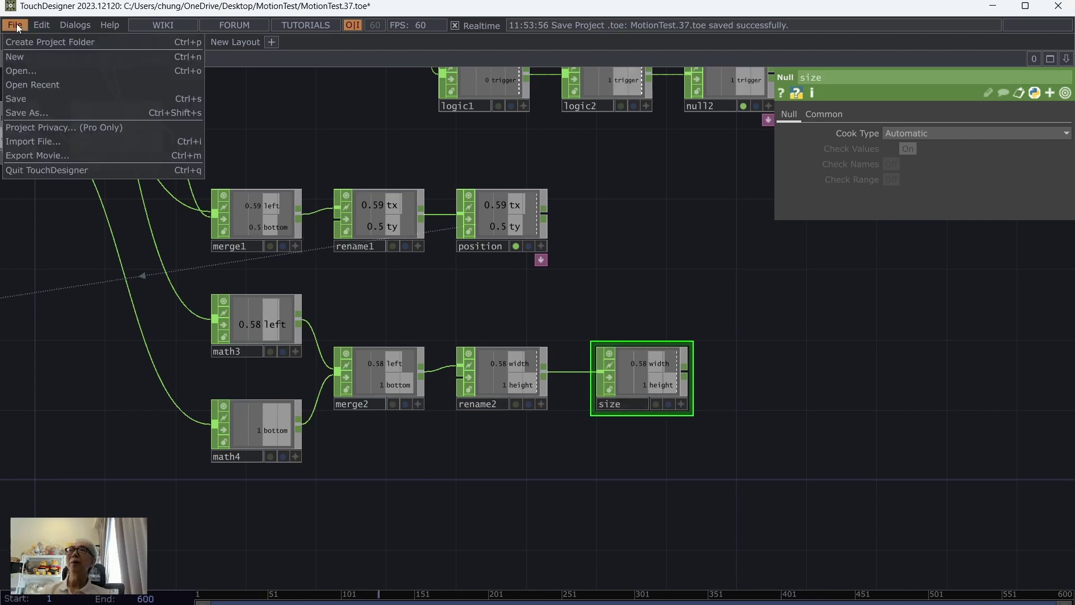
left_click(34, 98)
Add a Constant CHOP in the empty network area below transform1.
left_click_drag(432, 461, 672, 445)
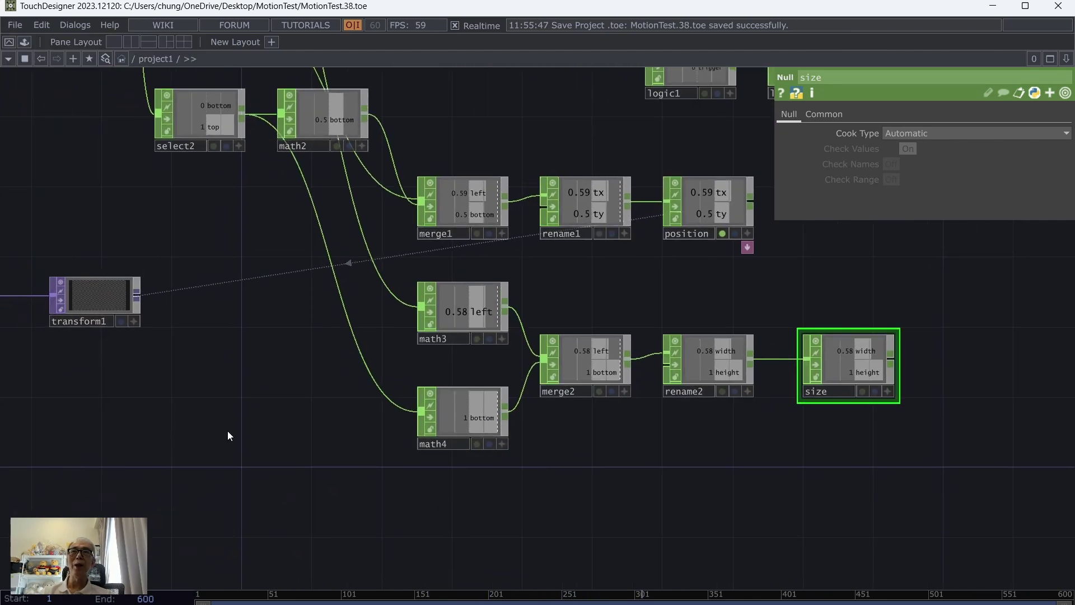
left_click_drag(240, 446, 332, 432)
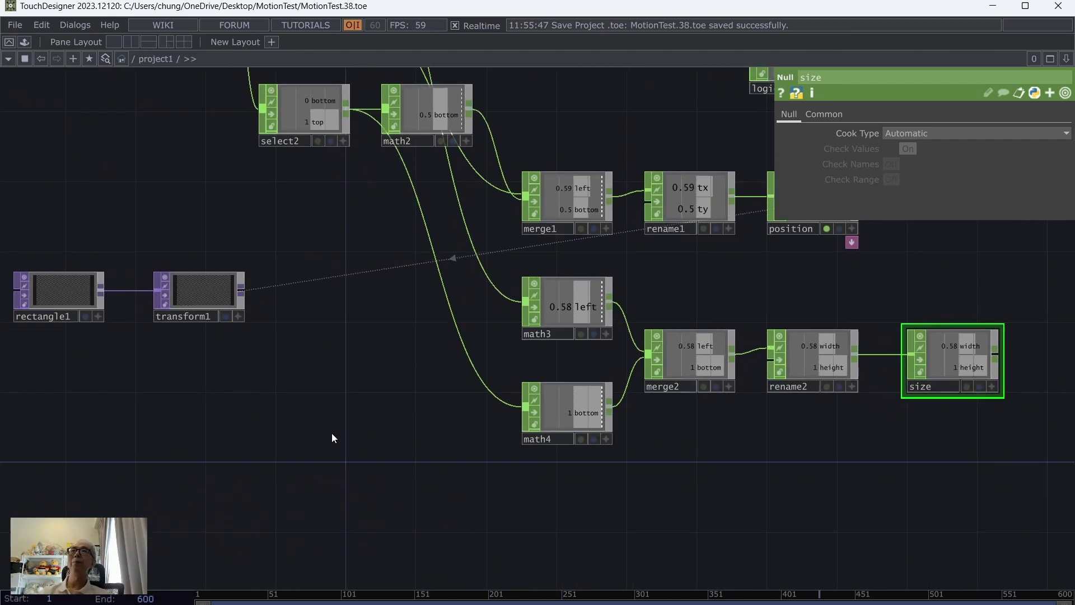
left_click_drag(218, 436, 276, 410)
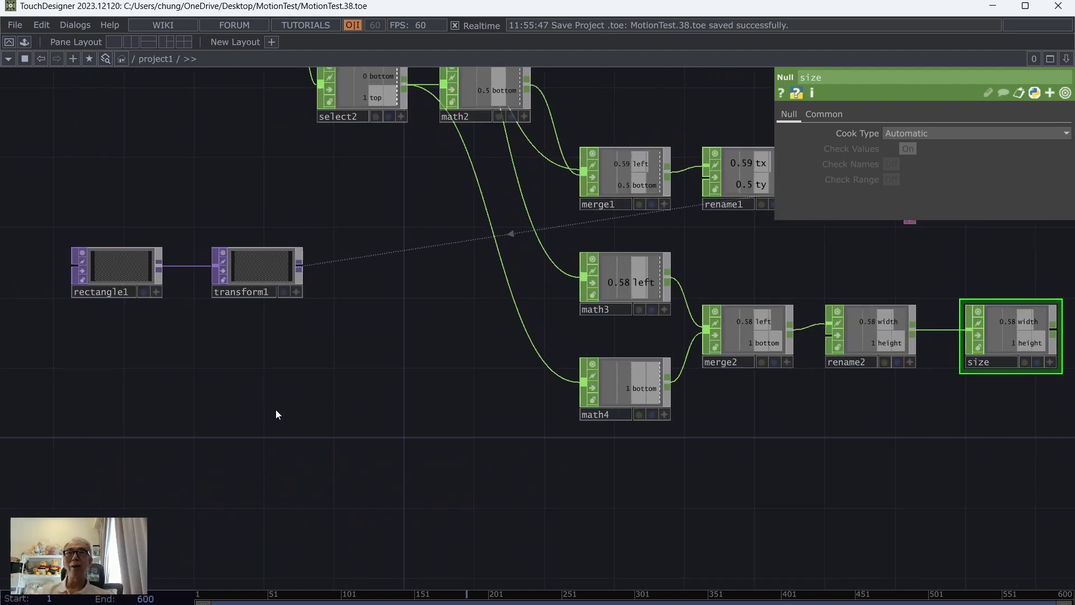
key("Tab")
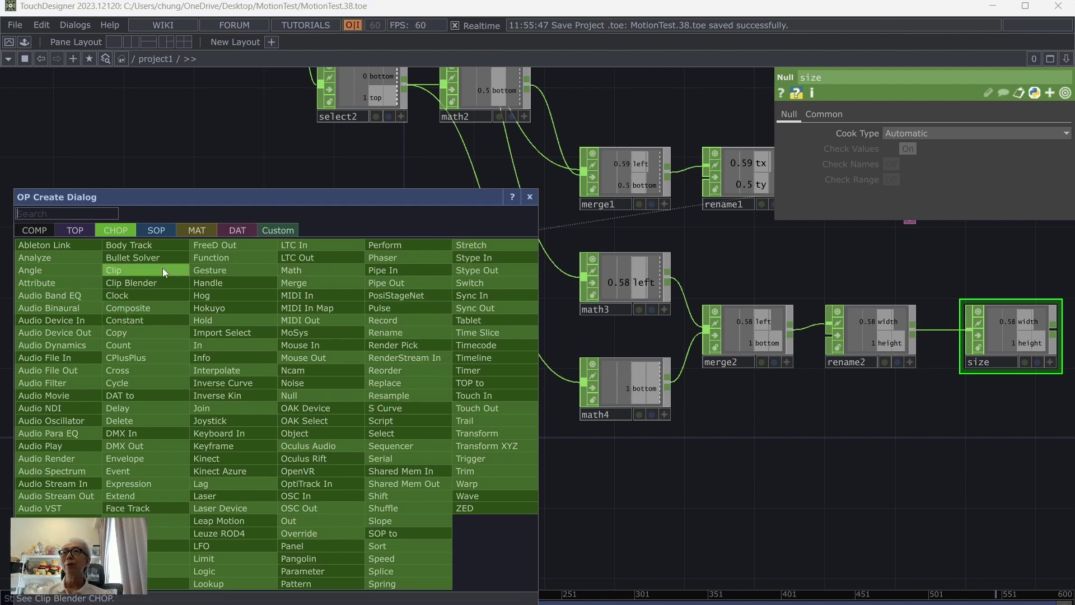
left_click(168, 318)
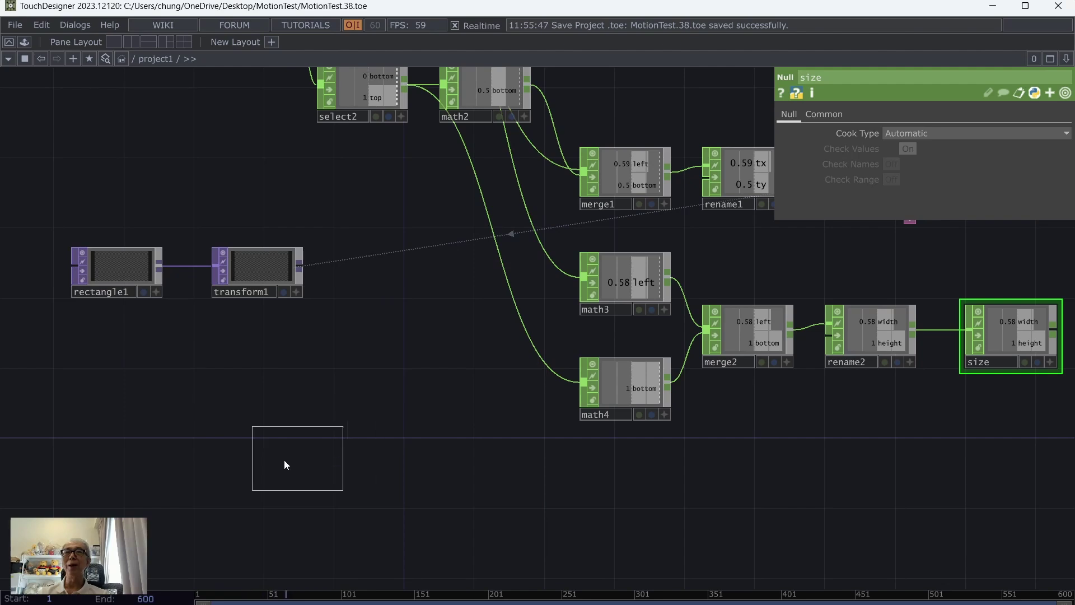
left_click(254, 470)
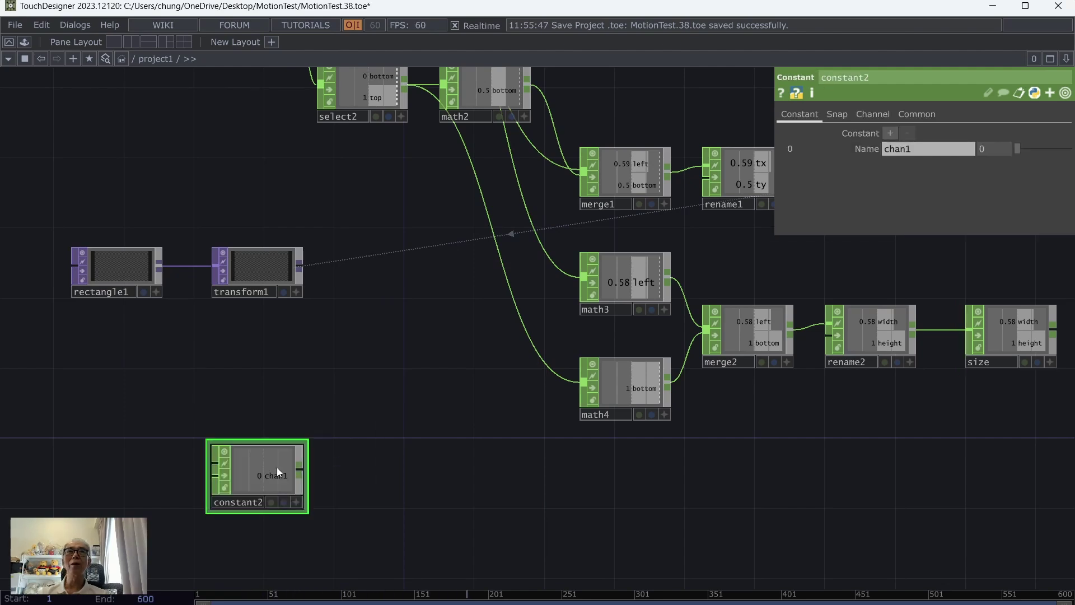
Name constant2's first channel height and set its value to 720.
left_click(932, 147)
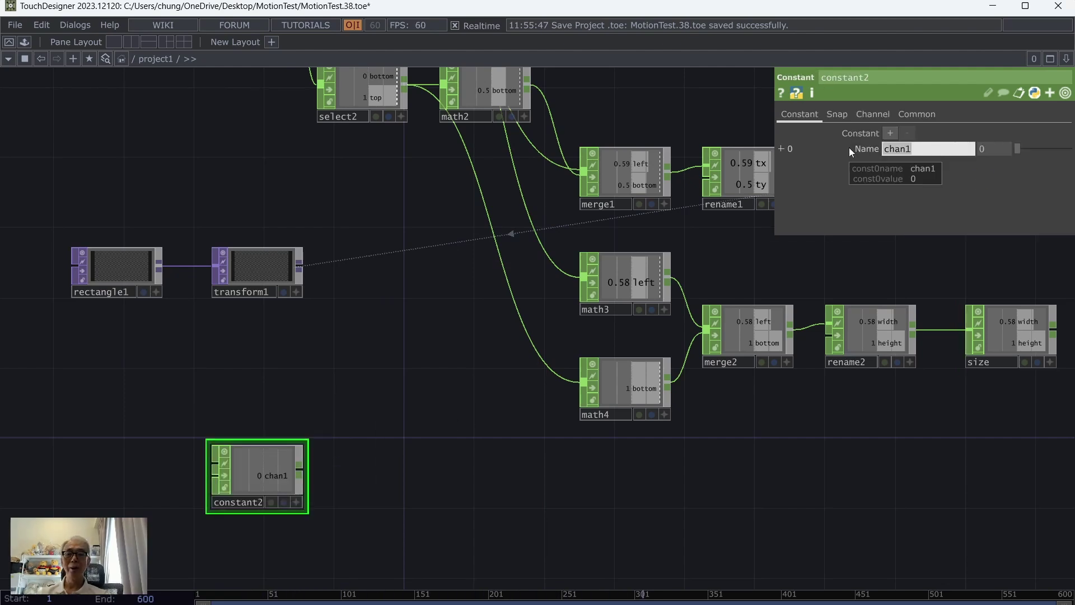
type("height")
key("Return")
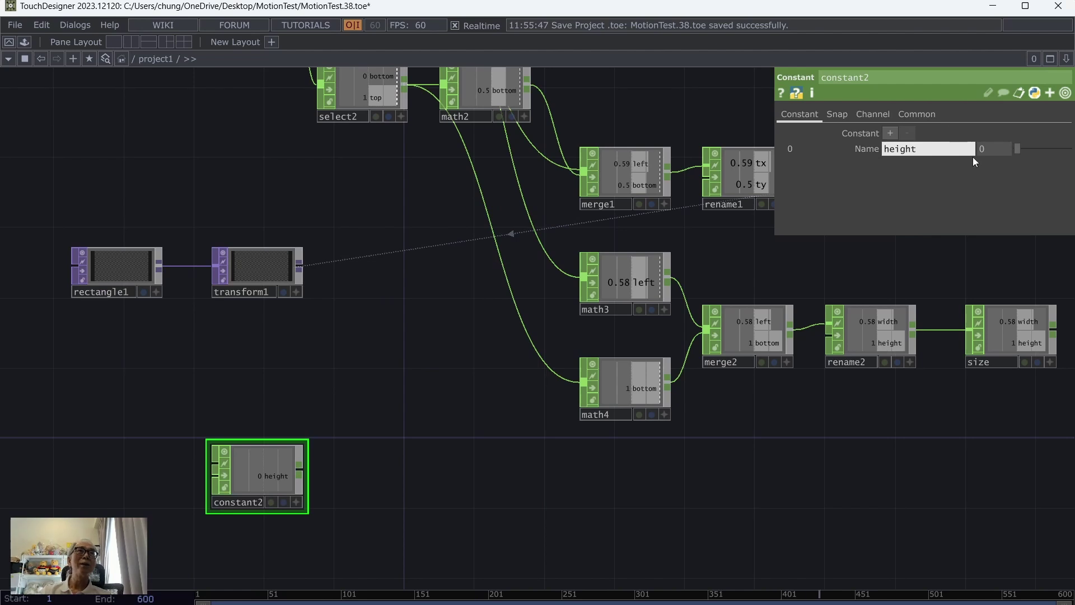
type("72")
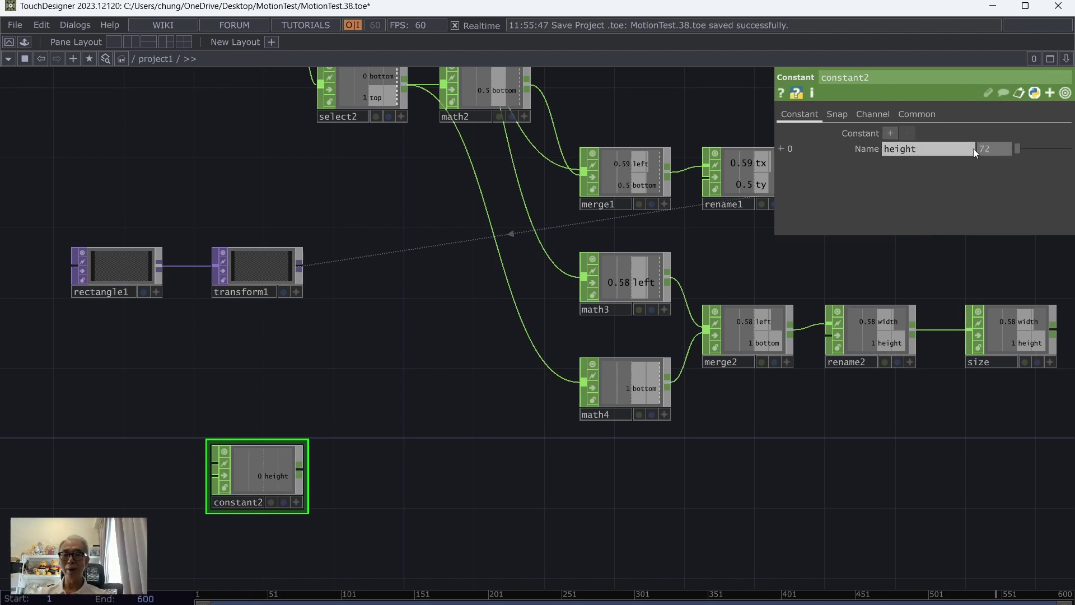
type("0")
key("Return")
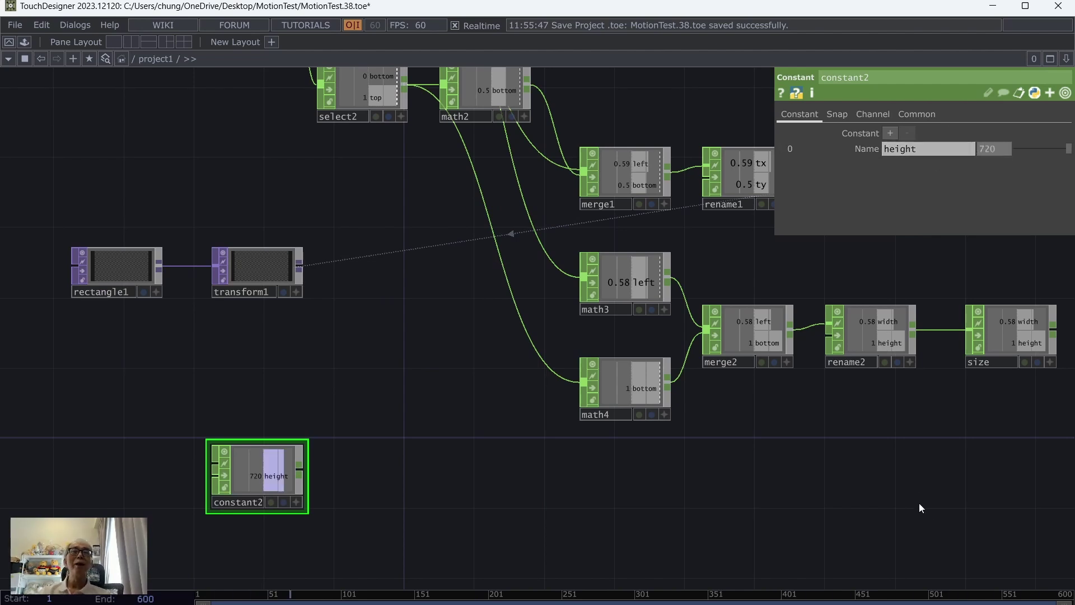
Add a second channel named w with value 1280 to constant2, and shorten the first channel's name to h.
left_click(894, 132)
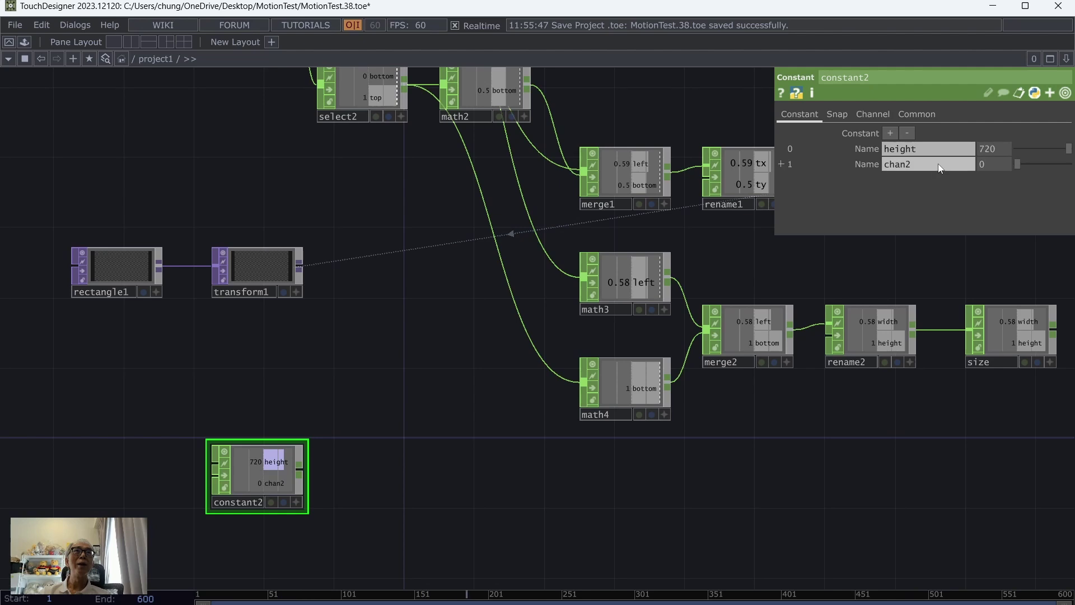
type("w")
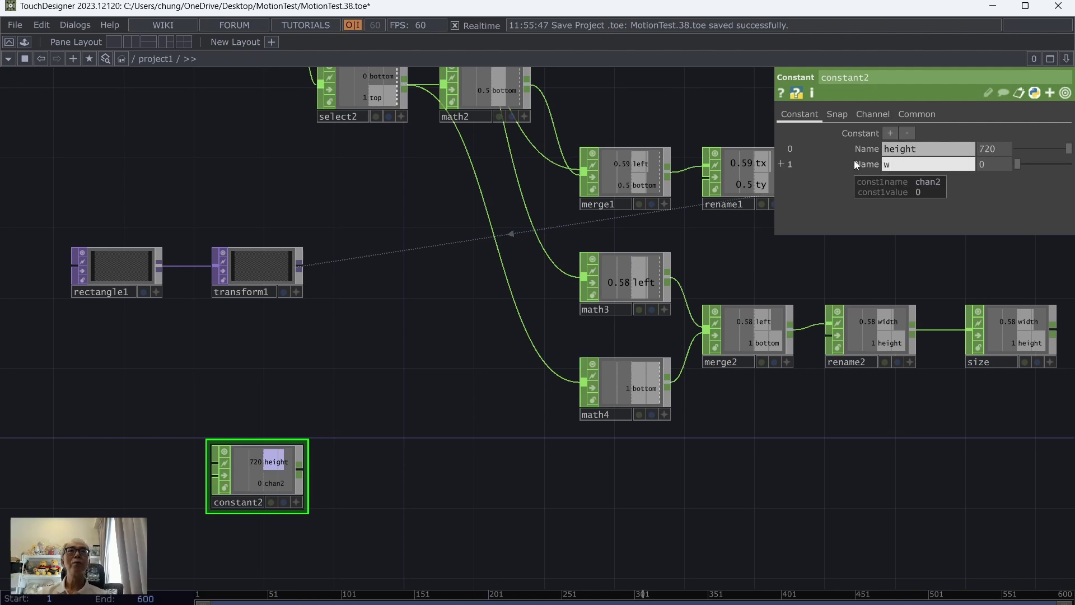
key("Return")
double_click(921, 149)
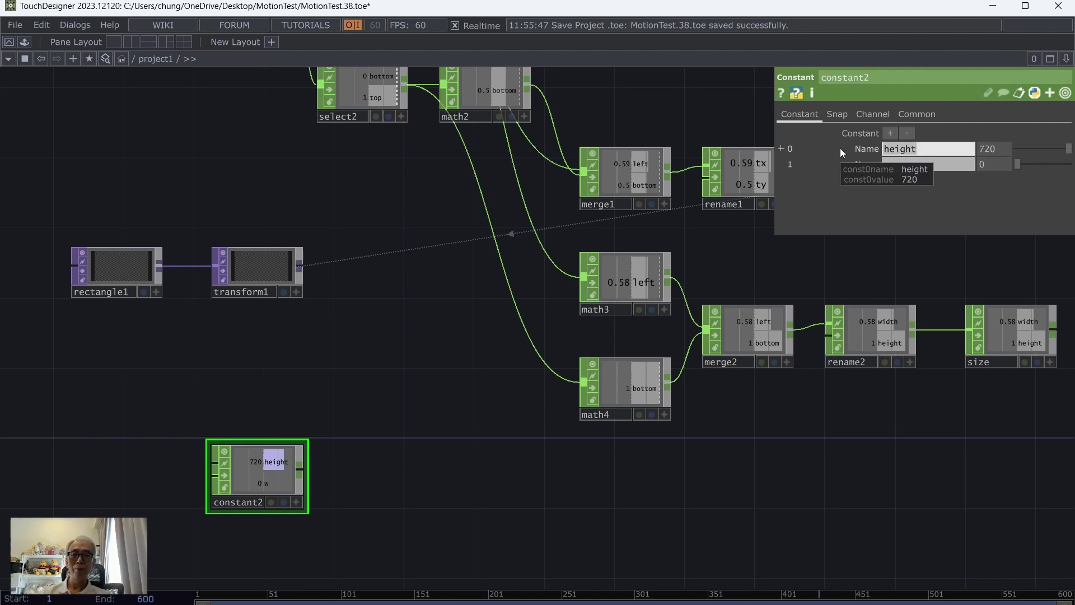
type("h")
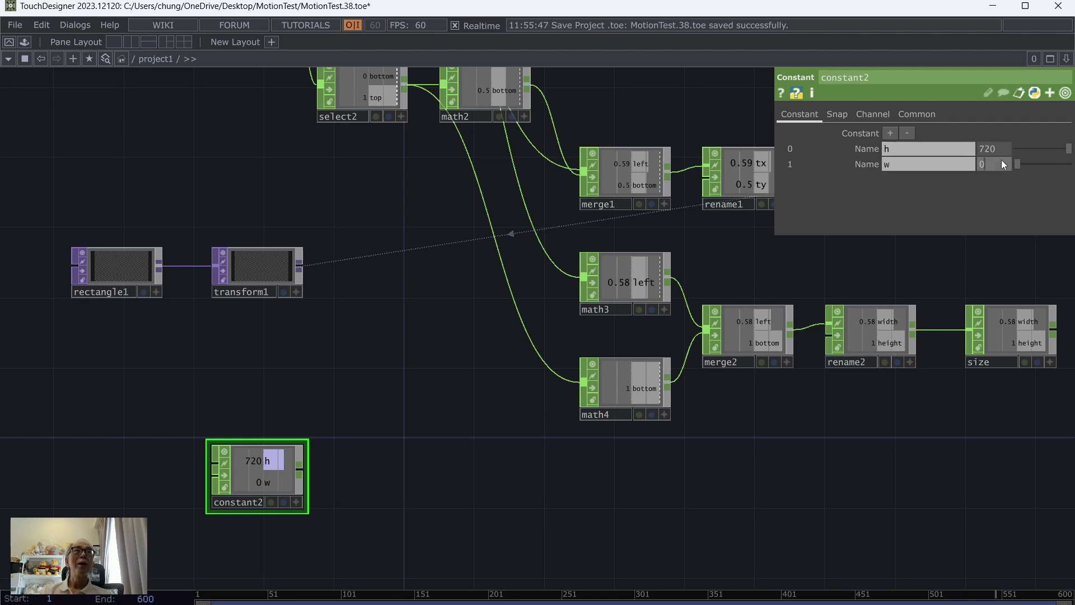
type("128")
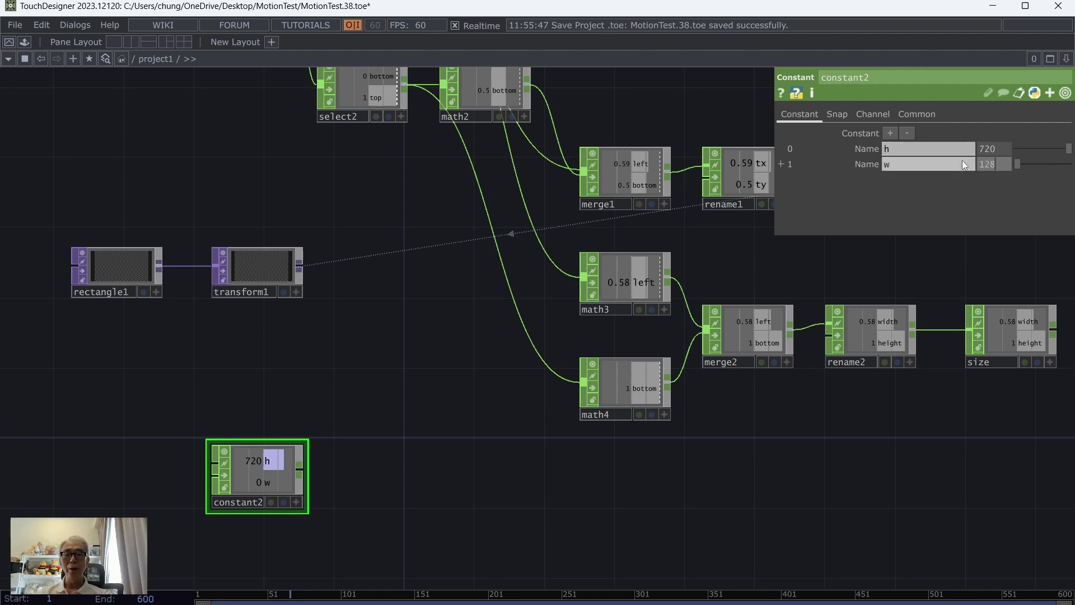
type("0")
key("Return")
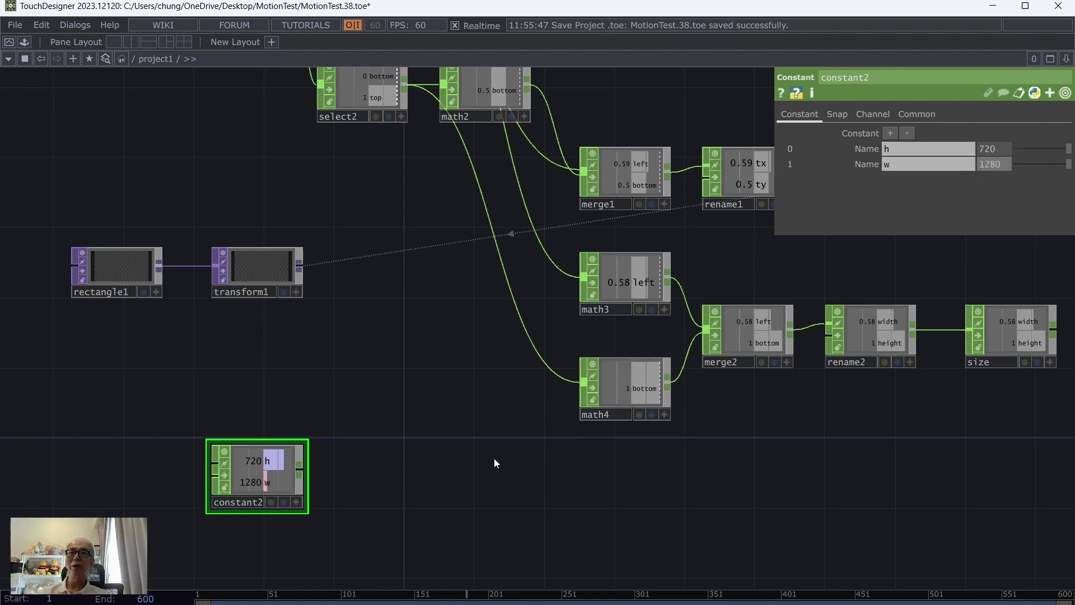
Append a Math CHOP to constant2 and make it combine its channels by Divide.
right_click(303, 466)
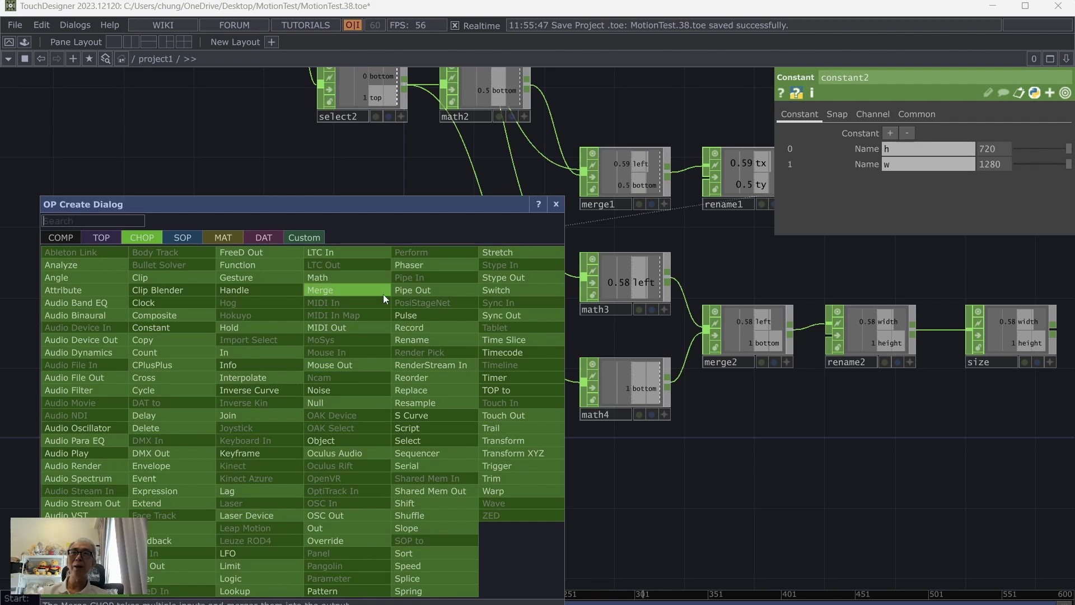
left_click(381, 273)
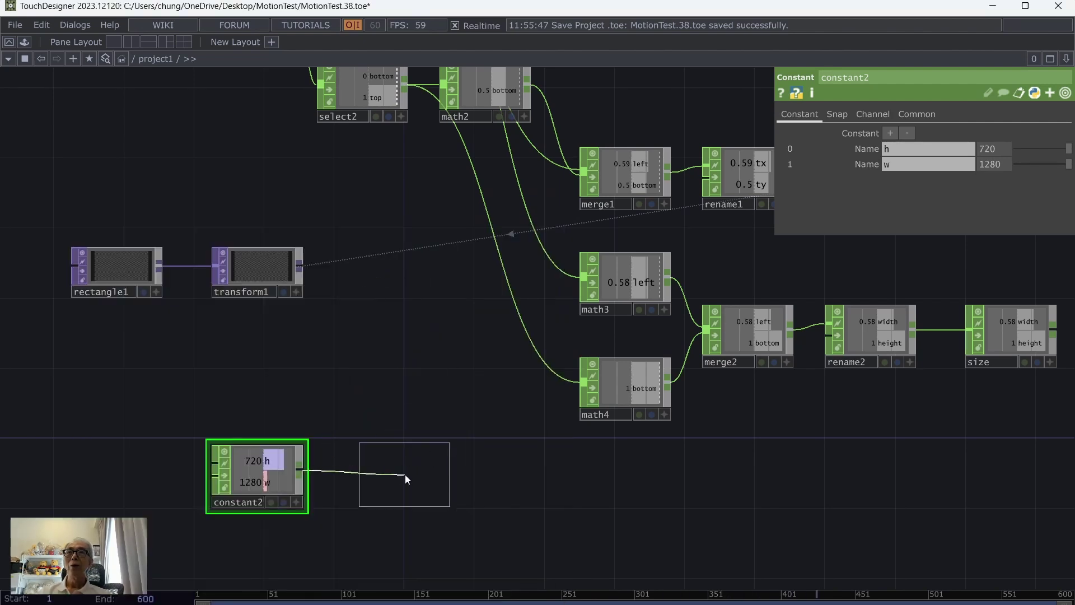
left_click(397, 474)
left_click(899, 148)
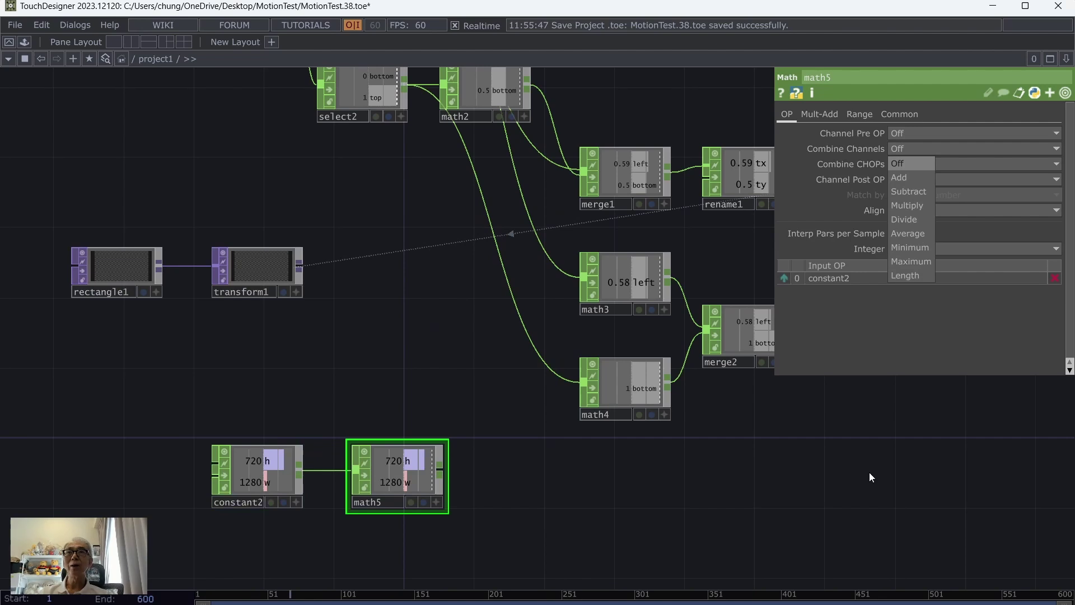
left_click(917, 219)
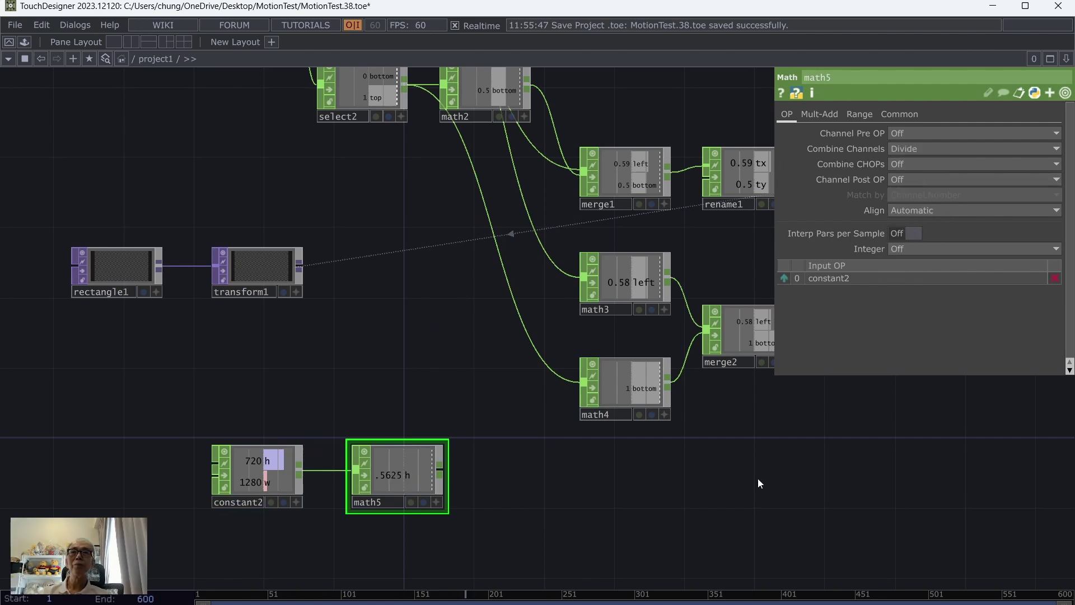
Shift math5 and constant2 to the right in the network so that they sit closer beneath math4.
scroll(515, 501, "up", 4)
scroll(526, 512, "down", 4)
left_click_drag(602, 532, 446, 503)
left_click_drag(298, 471, 501, 498)
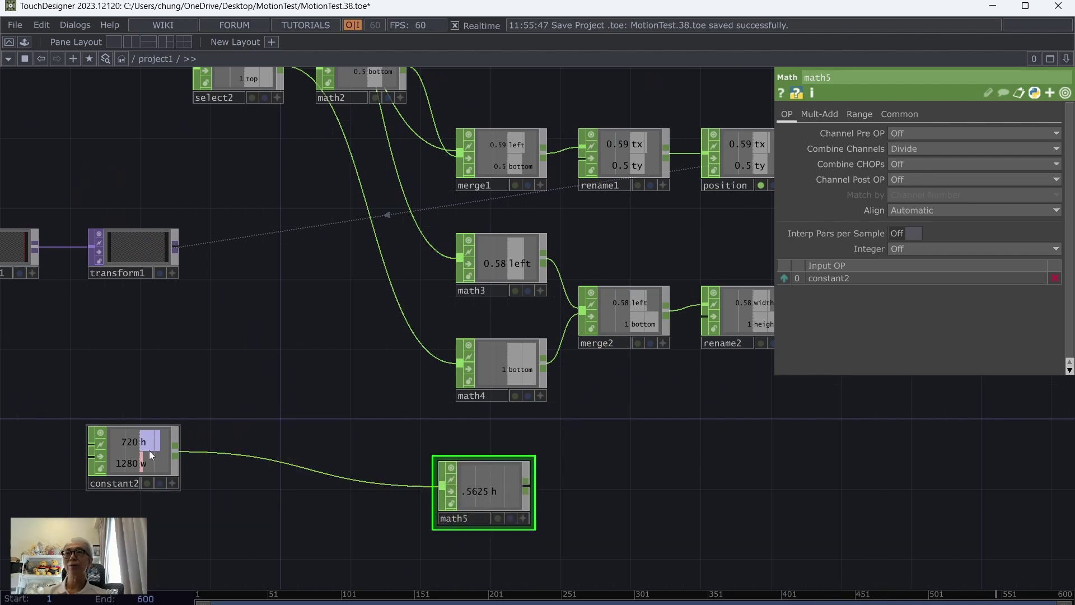
left_click_drag(168, 445, 380, 479)
Move merge2, rename2 and size to the right and math3 and math4 to the left, leaving a gap before merge2.
left_click_drag(716, 504, 499, 464)
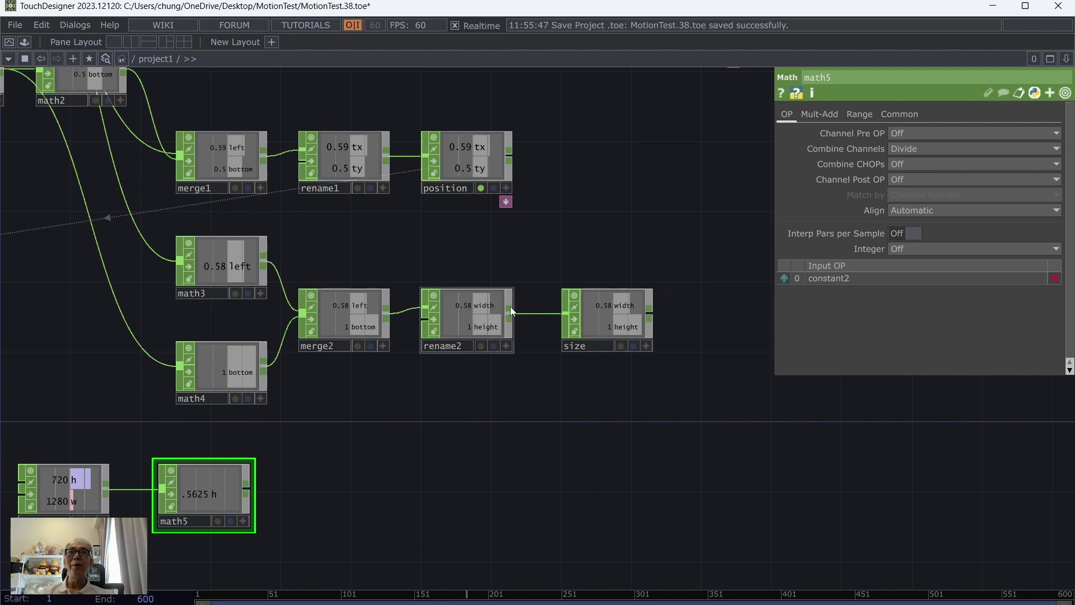
left_click_drag(602, 322, 672, 322)
left_click_drag(459, 320, 547, 321)
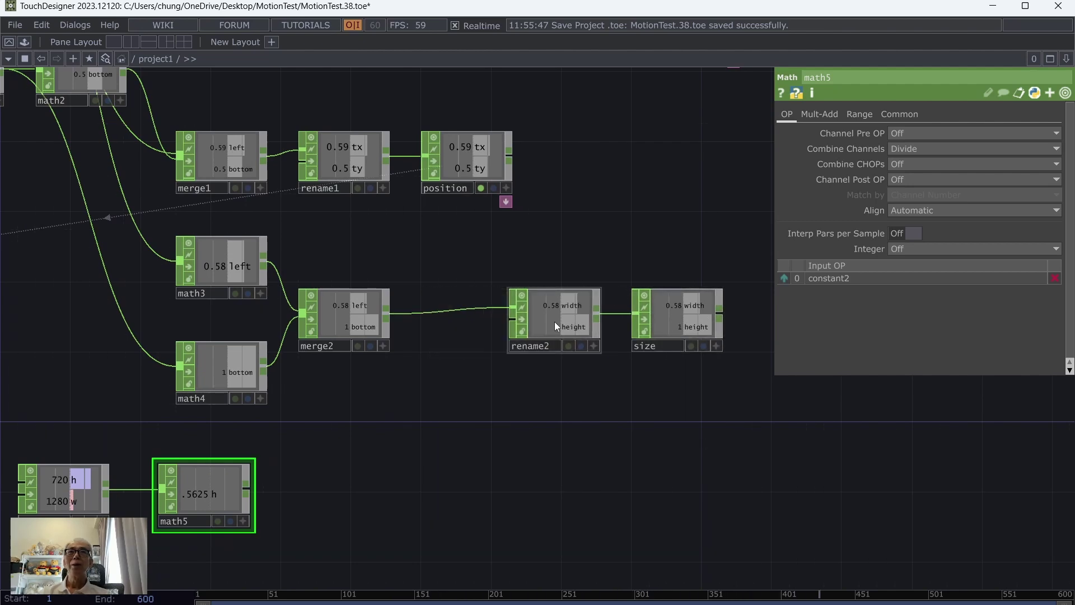
left_click_drag(341, 304, 442, 308)
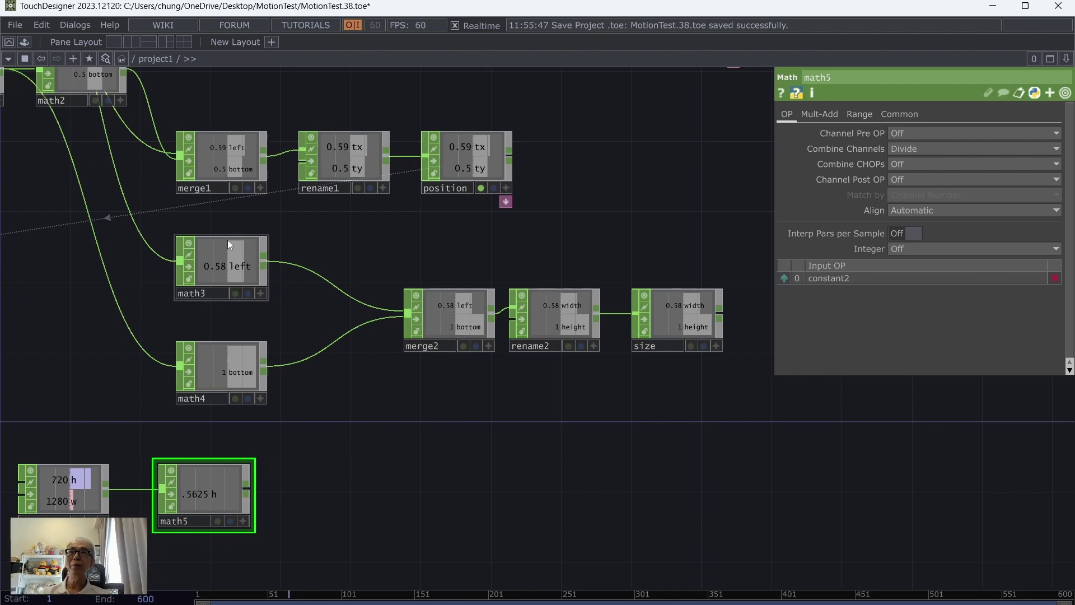
left_click_drag(232, 265, 181, 265)
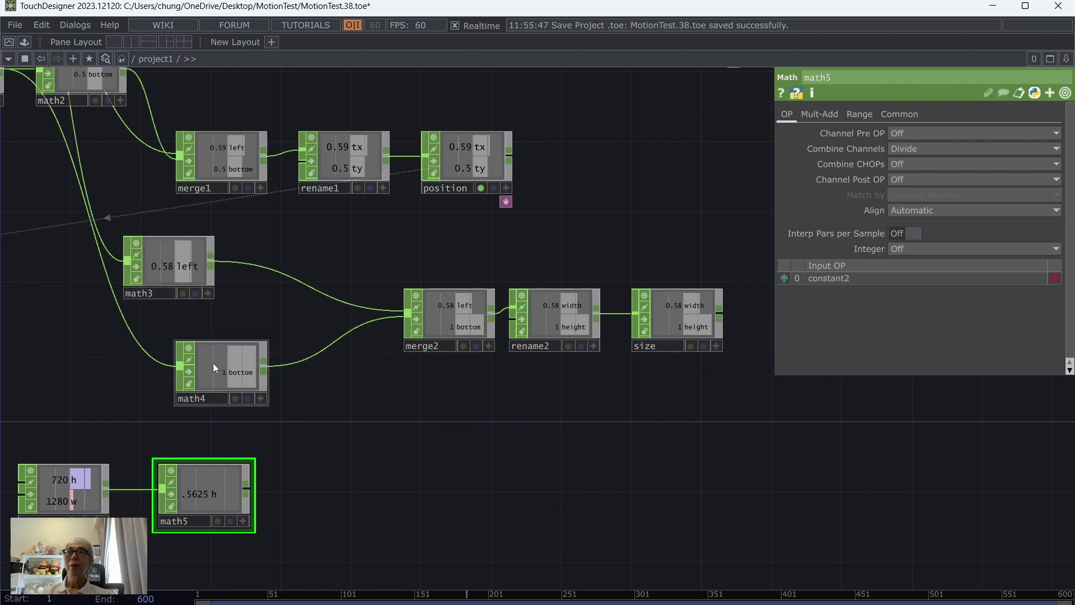
left_click_drag(212, 363, 170, 356)
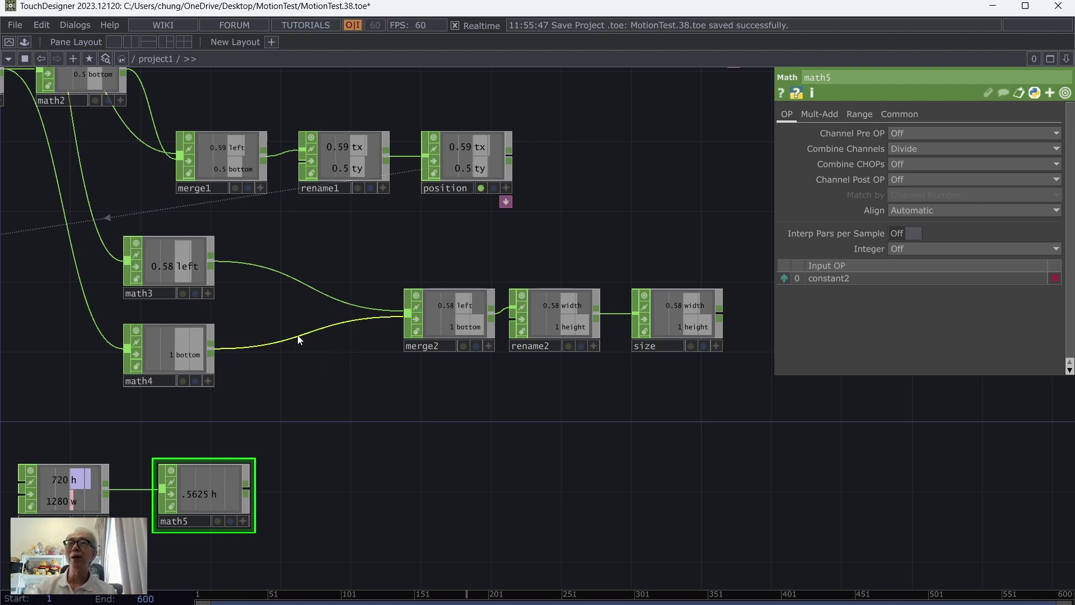
Insert a Math CHOP into the connection between math4 and merge2.
right_click(302, 312)
left_click(362, 318)
left_click(395, 192)
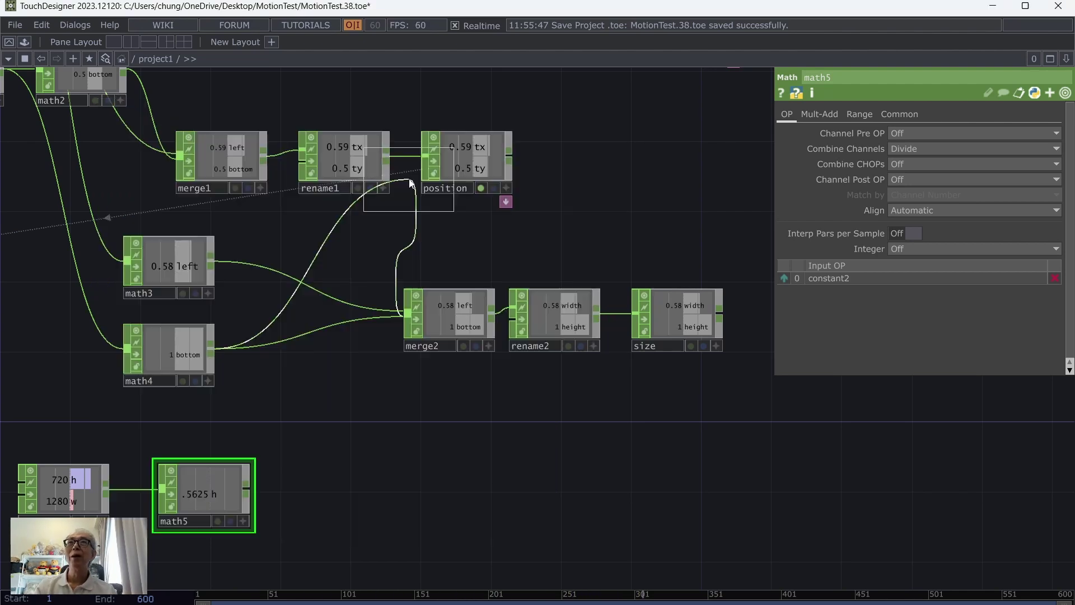
left_click(324, 376)
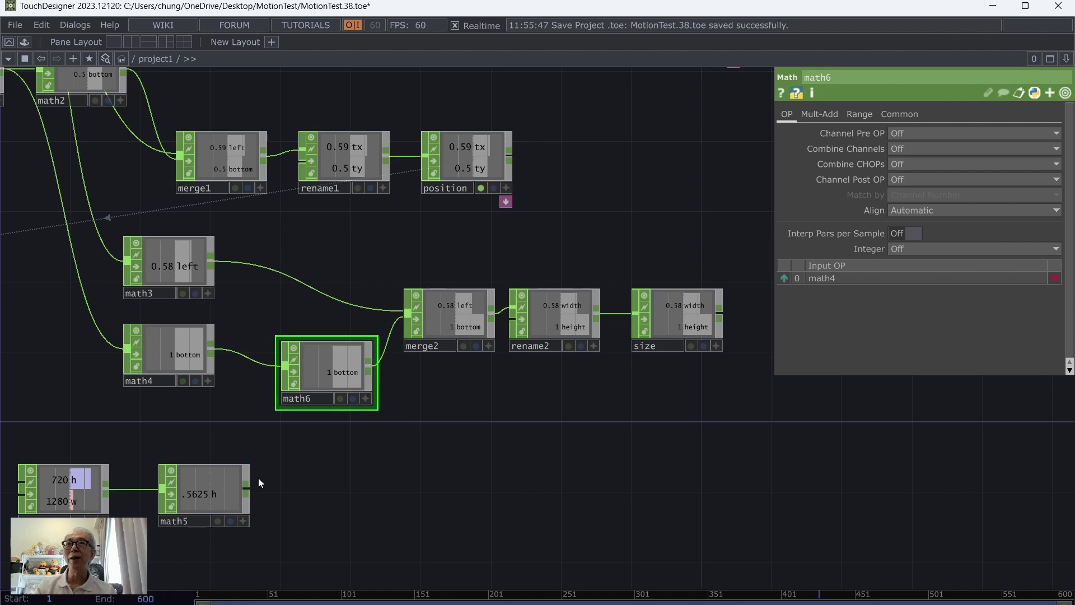
Connect math5 as math6's second input, align math6 with math4, and make it combine its CHOPs by Multiply.
left_click(245, 489)
left_click(286, 367)
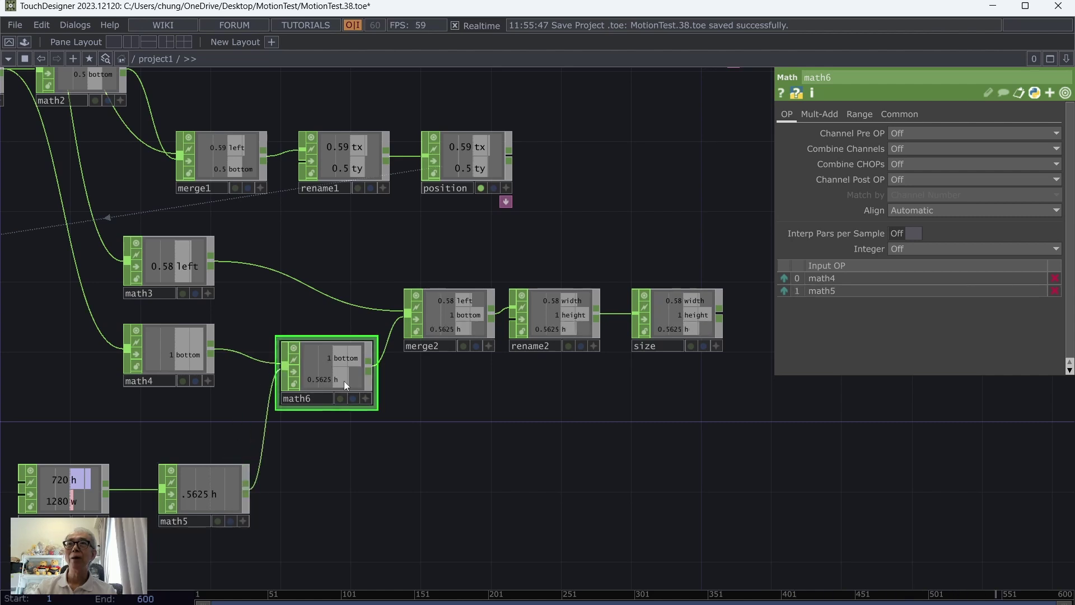
left_click_drag(328, 381, 310, 362)
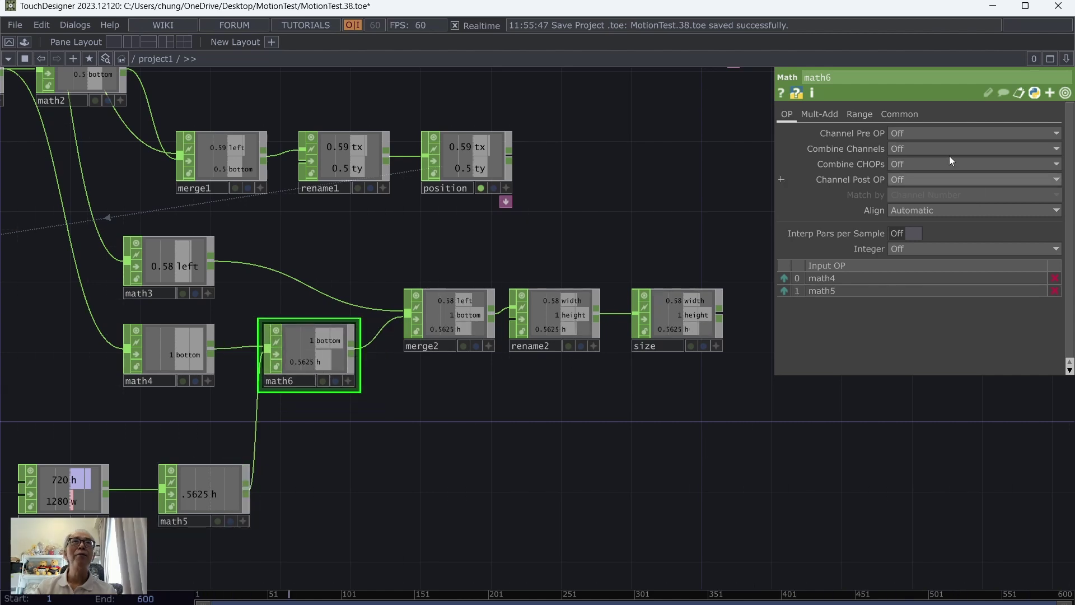
left_click(906, 164)
left_click(906, 222)
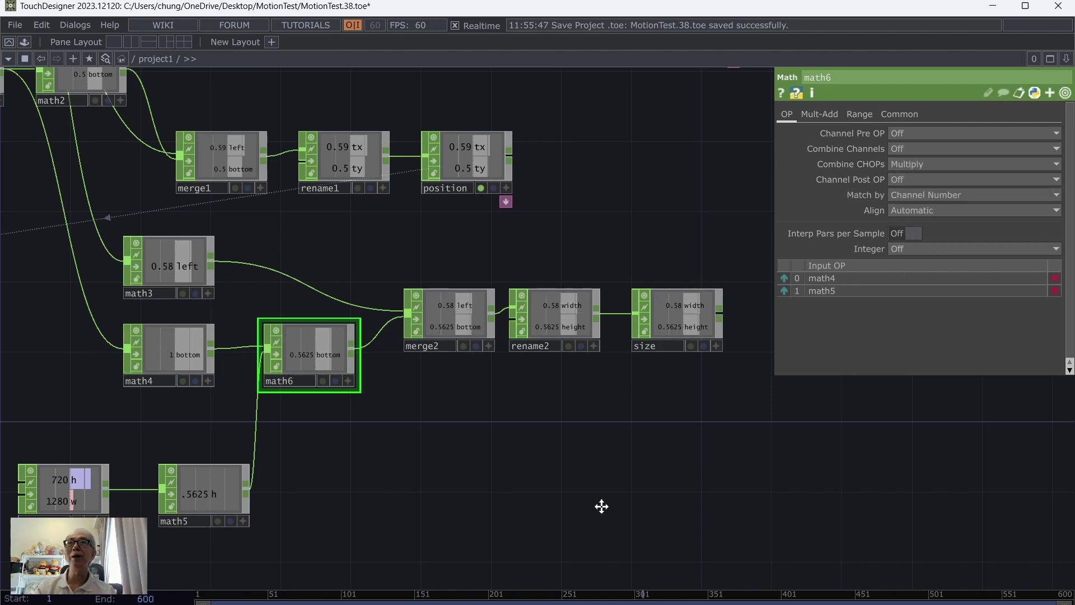
Save the project with the new aspect ratio multiplication.
left_click_drag(602, 506, 669, 482)
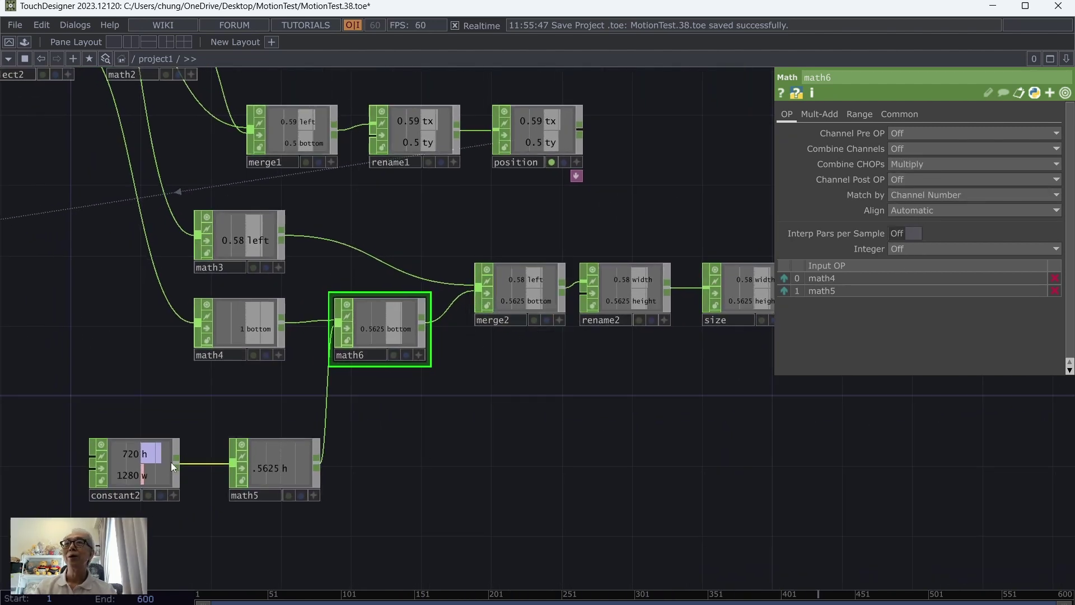
left_click(17, 26)
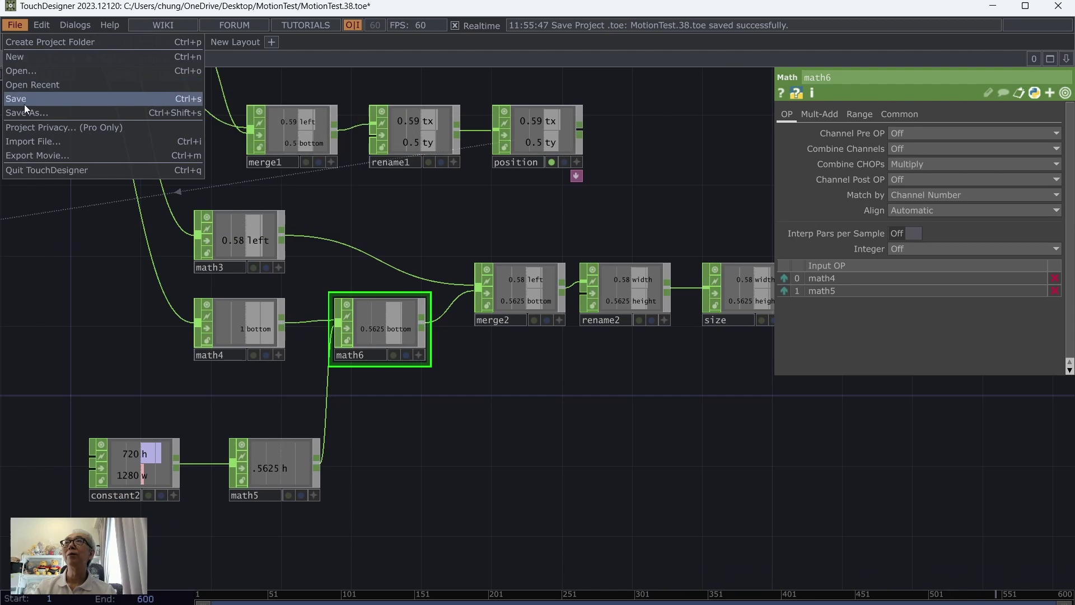
left_click(24, 104)
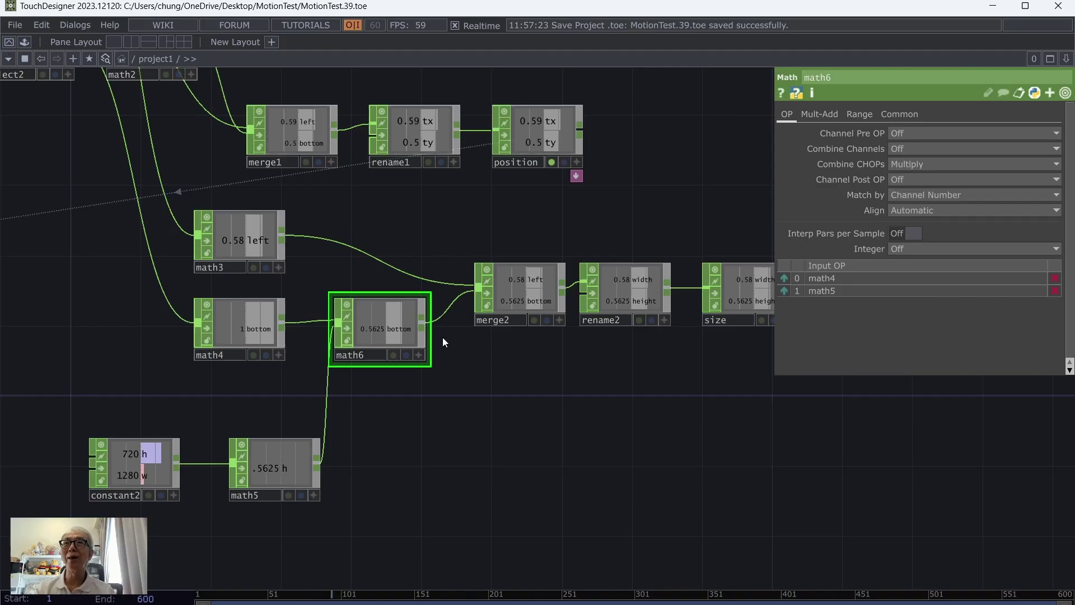
Move the rectangle1 and transform1 TOPs lower in the network, level with math4.
left_click_drag(606, 489, 643, 479)
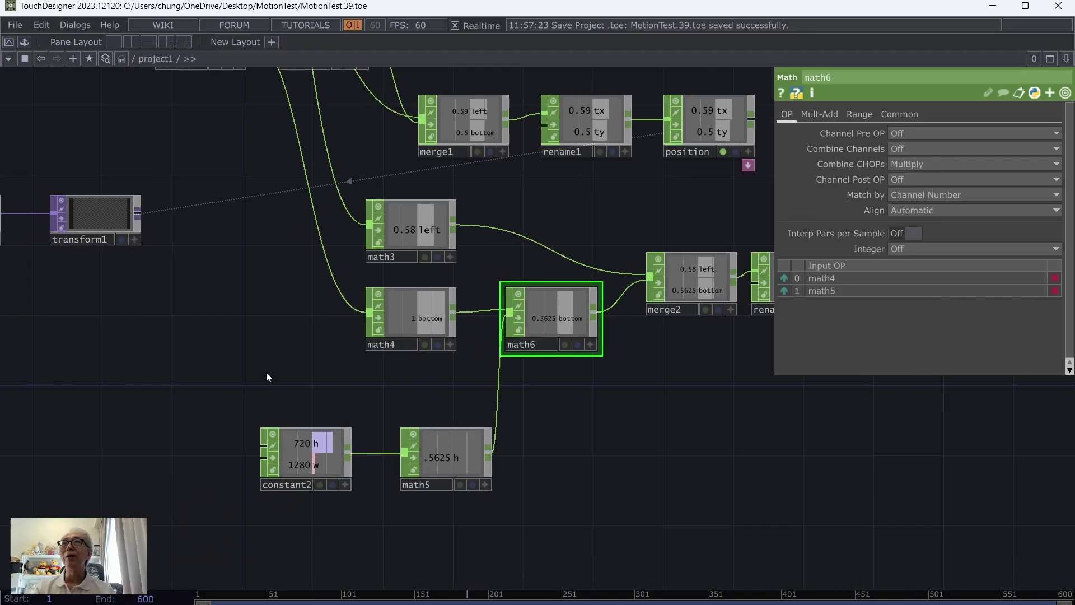
left_click_drag(266, 371, 397, 449)
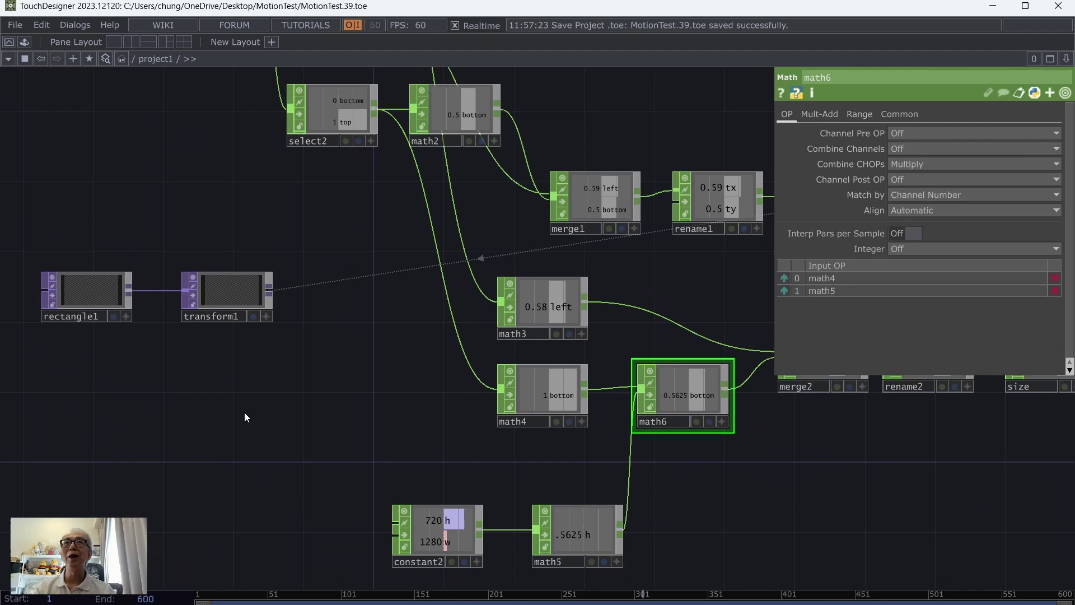
left_click_drag(89, 292, 105, 380)
left_click_drag(210, 302, 245, 390)
Move out1 farther to the right and shift switch1 slightly down and right, leaving a wide gap between them.
scroll(621, 518, "down", 6)
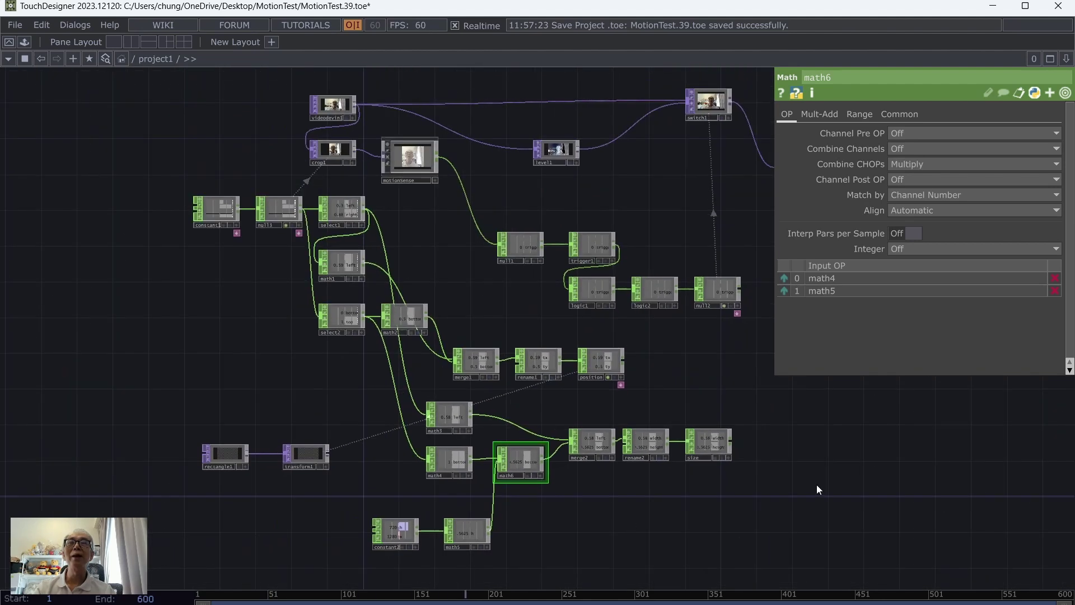
left_click_drag(869, 511, 692, 509)
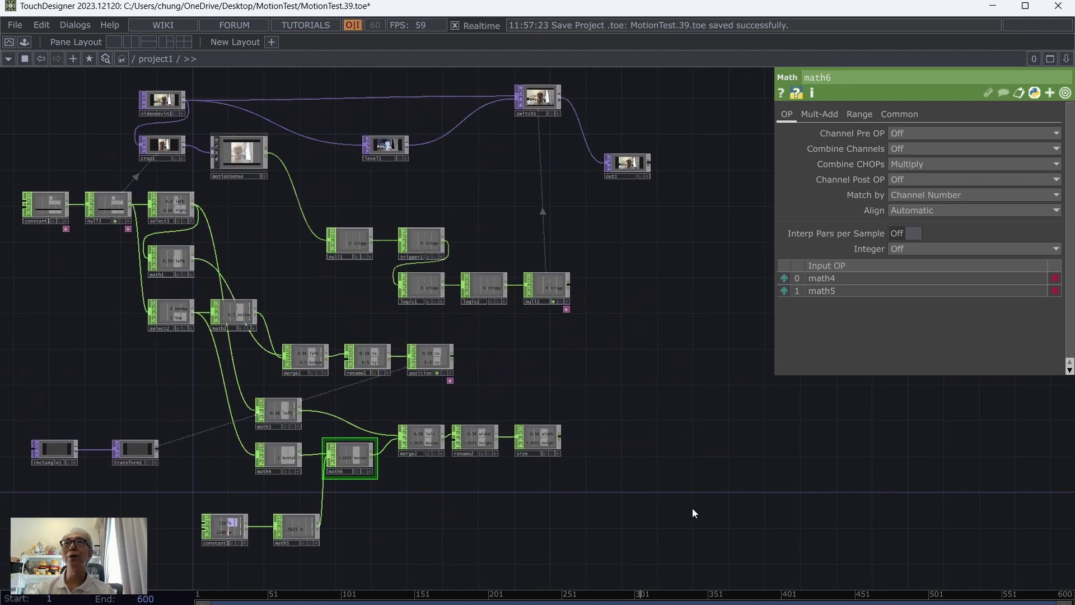
left_click_drag(632, 163, 729, 109)
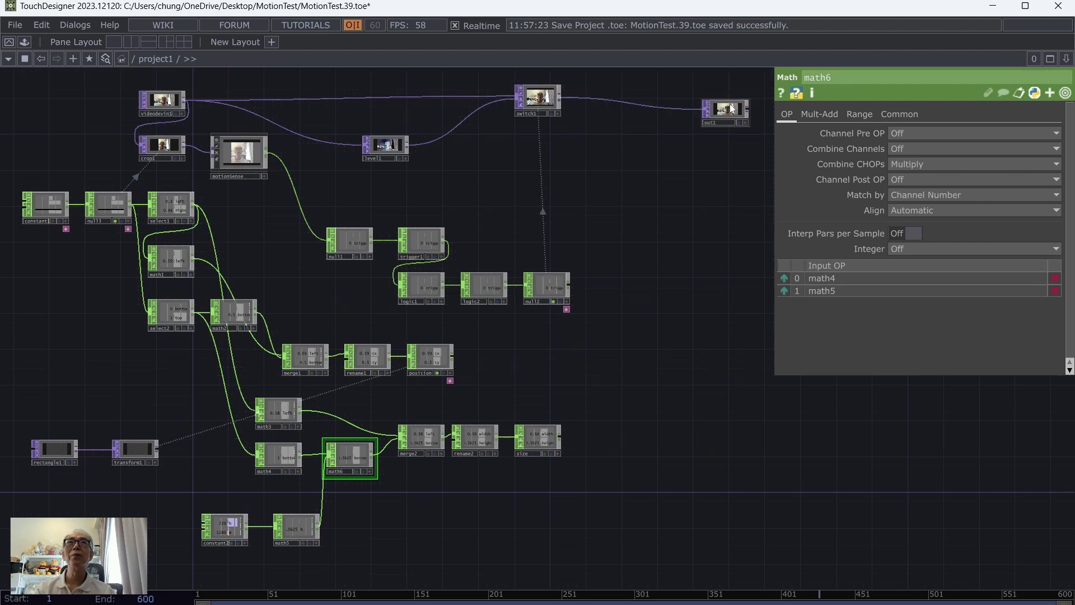
left_click_drag(547, 105, 583, 130)
left_click_drag(723, 206, 691, 236)
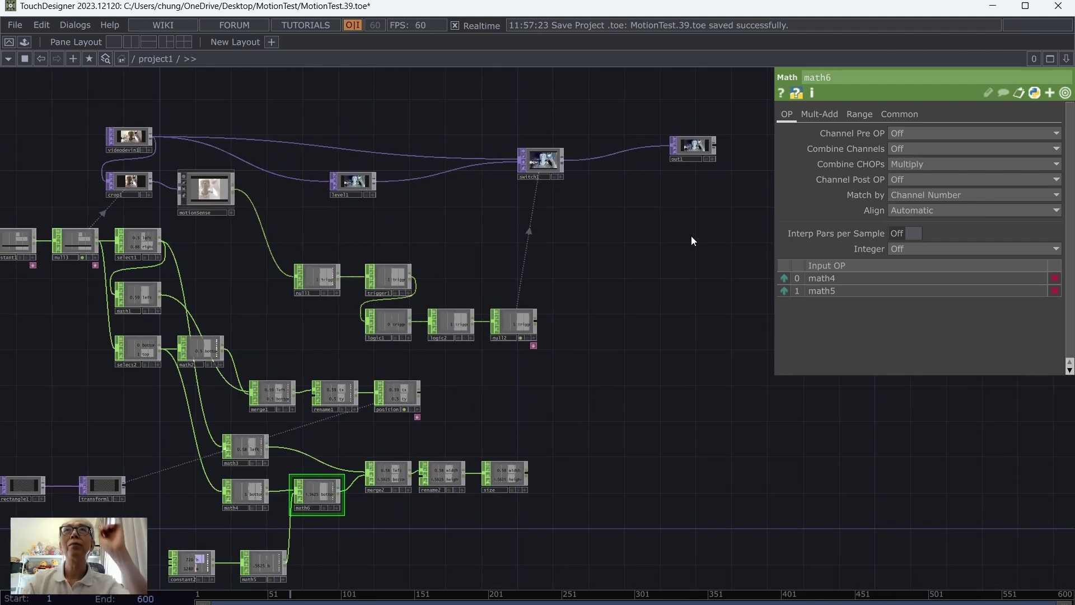
left_click_drag(666, 259, 554, 276)
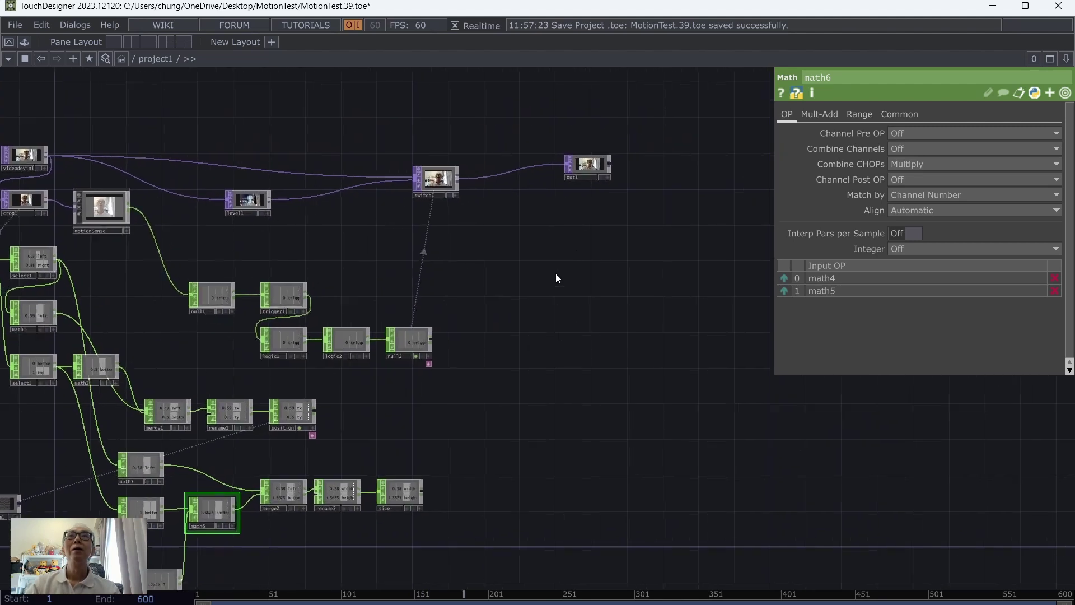
left_click_drag(560, 178, 648, 197)
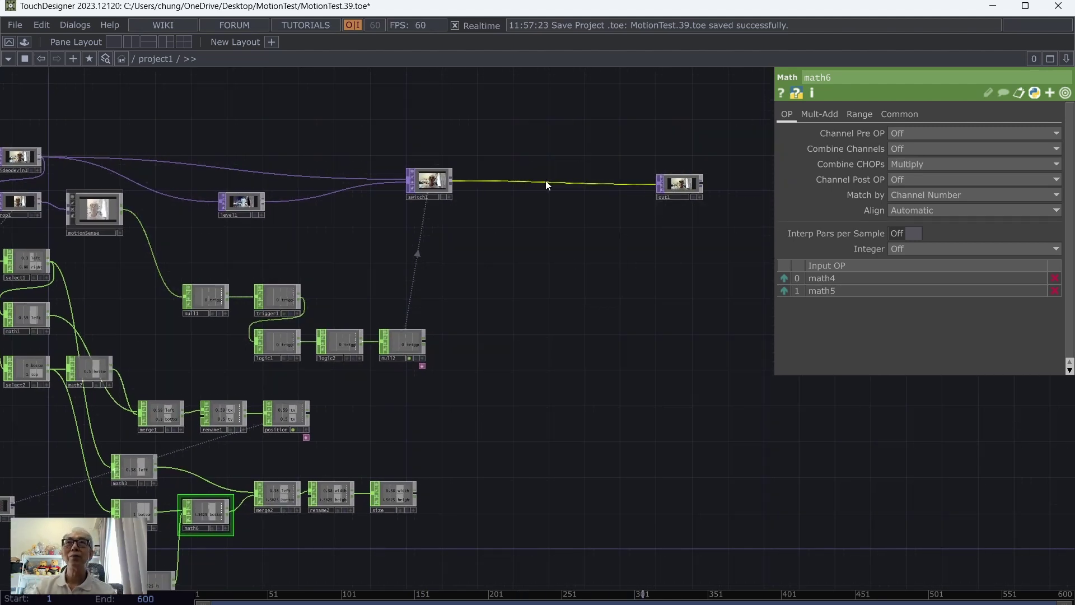
Insert a Composite TOP into the connection between switch1 and out1, placed above the wire.
right_click(599, 180)
left_click(599, 166)
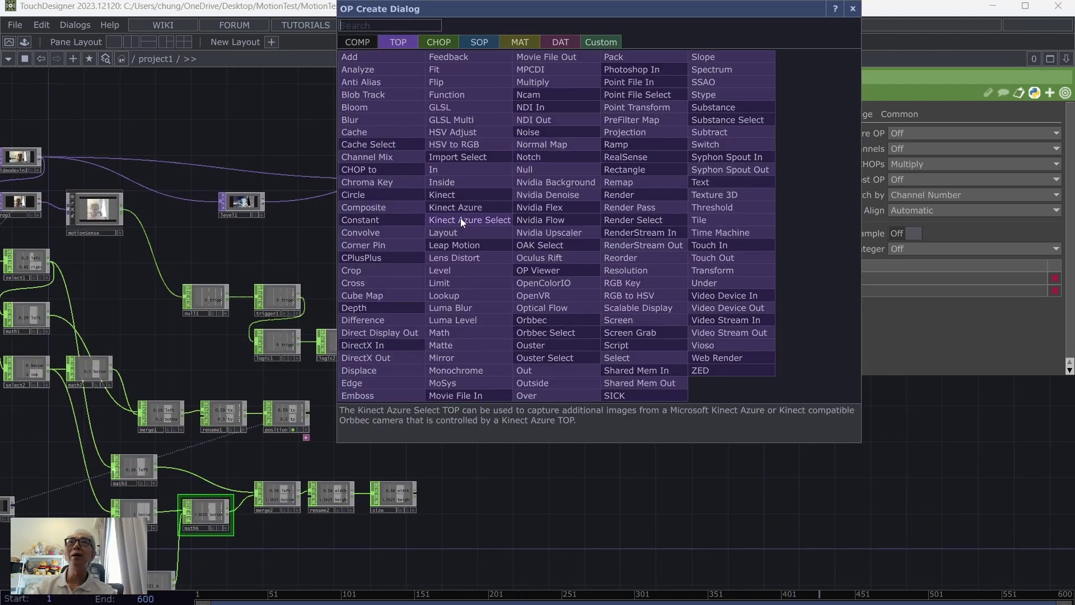
left_click(384, 276)
left_click(559, 144)
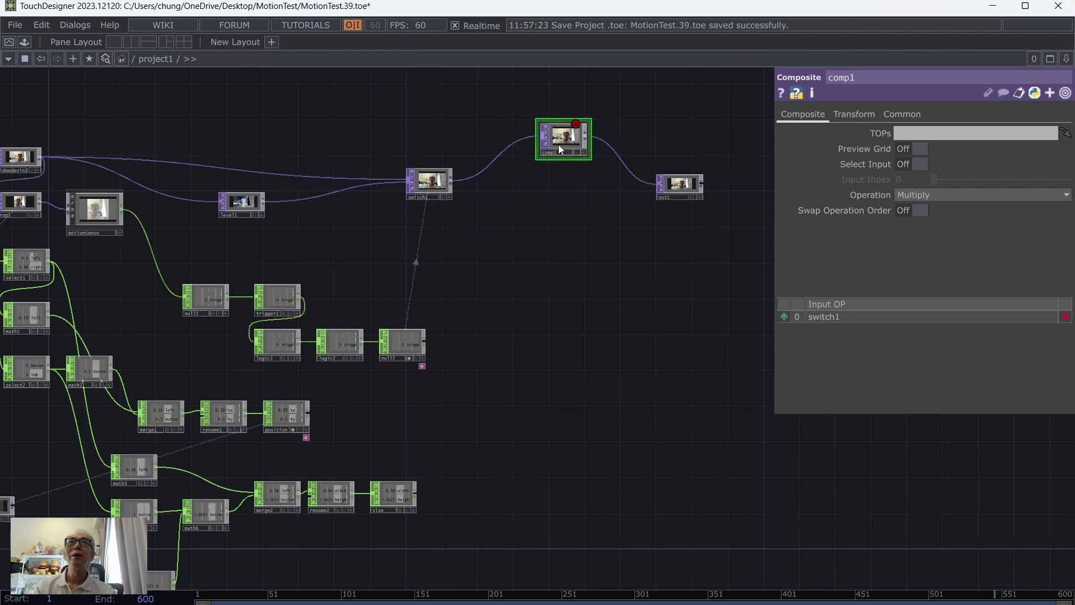
Connect transform1 as comp1's second input and set its Operation to Under.
left_click_drag(491, 370, 563, 357)
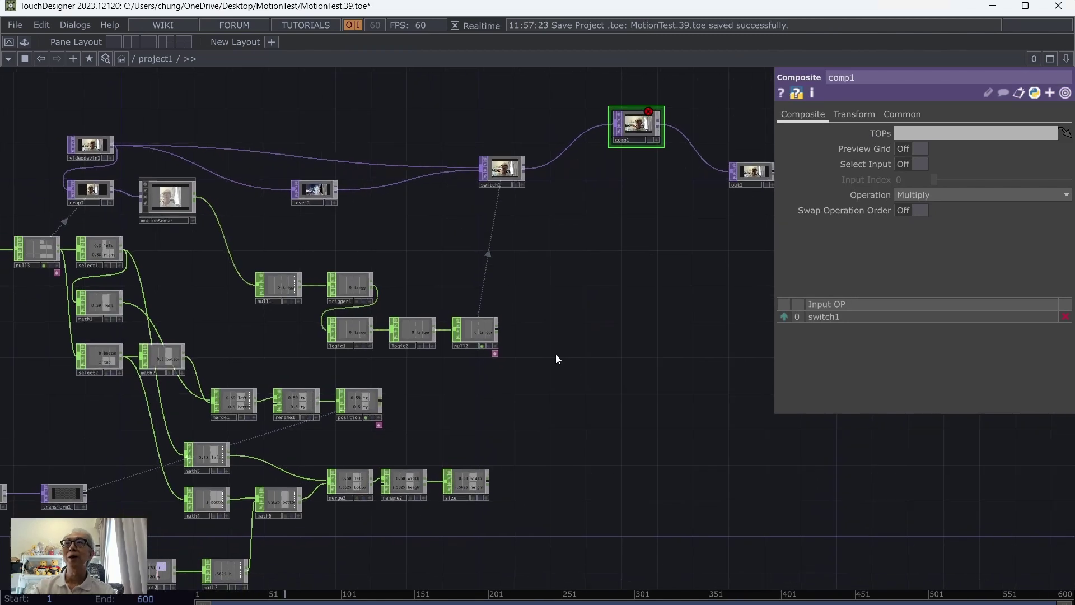
left_click_drag(89, 491, 615, 152)
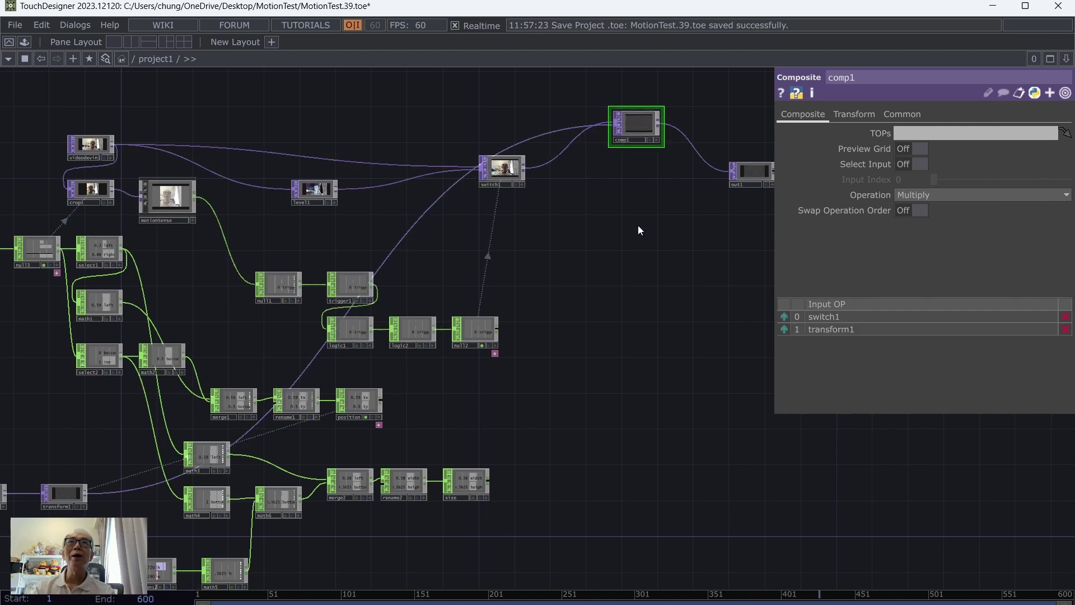
left_click(936, 195)
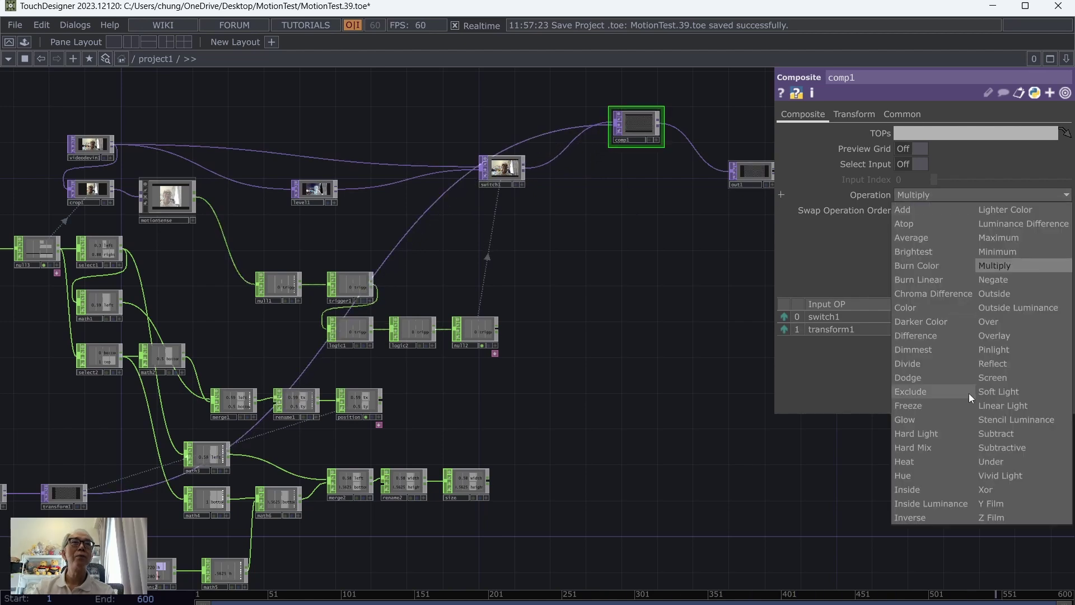
left_click(1018, 462)
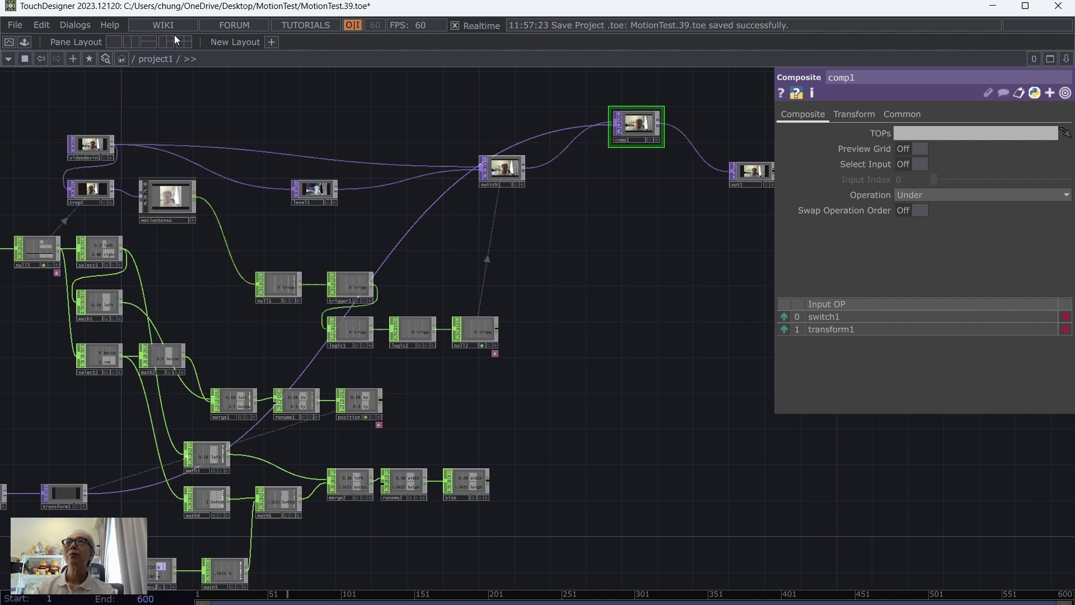
Save the project, hide the parameter window and fit the whole network in view.
left_click(15, 25)
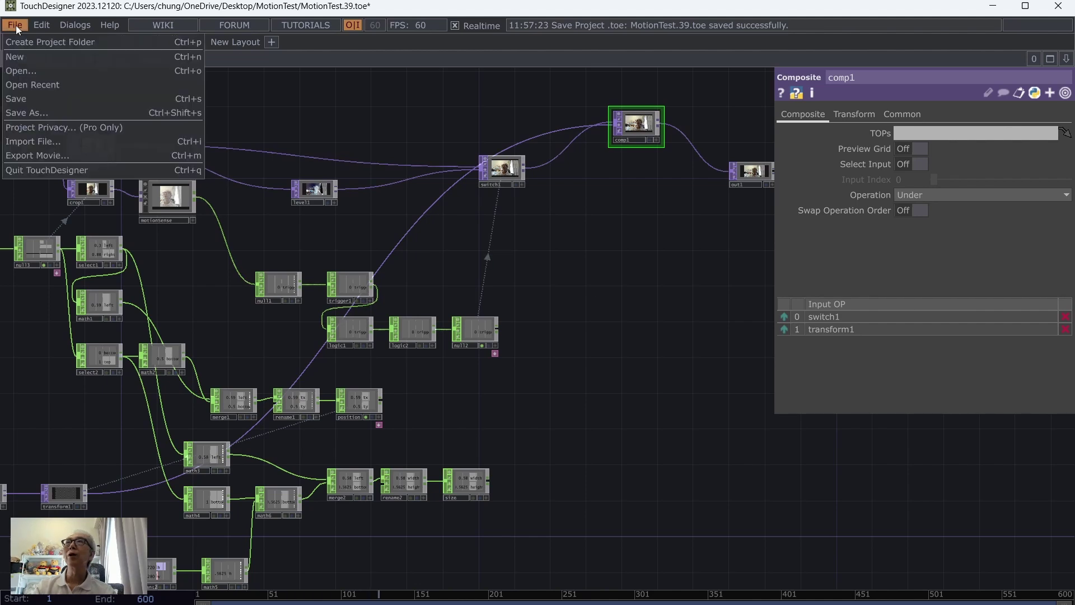
left_click(39, 105)
key("p")
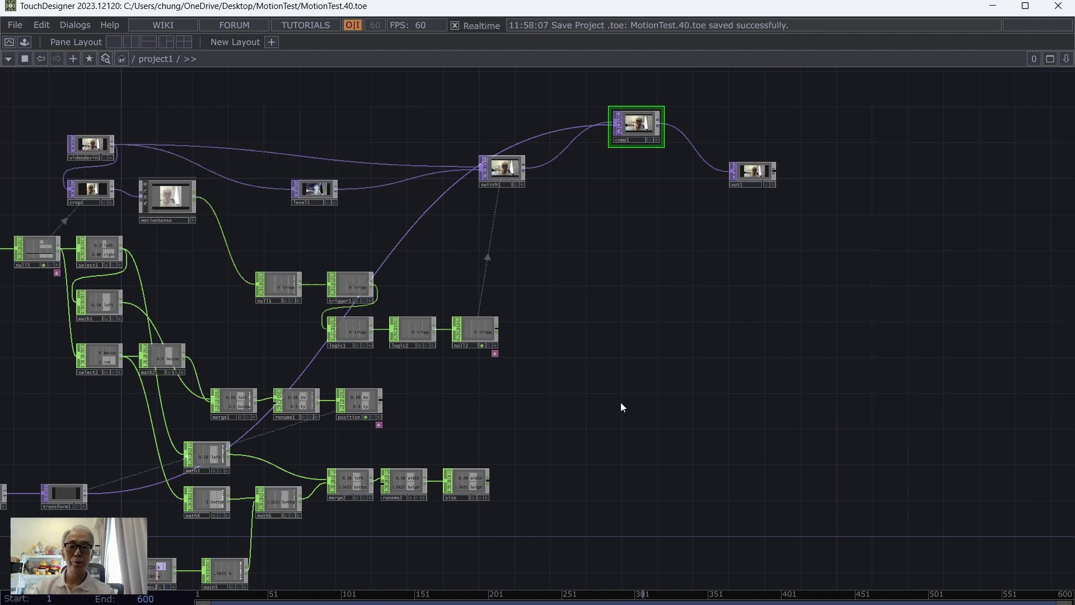
key("h")
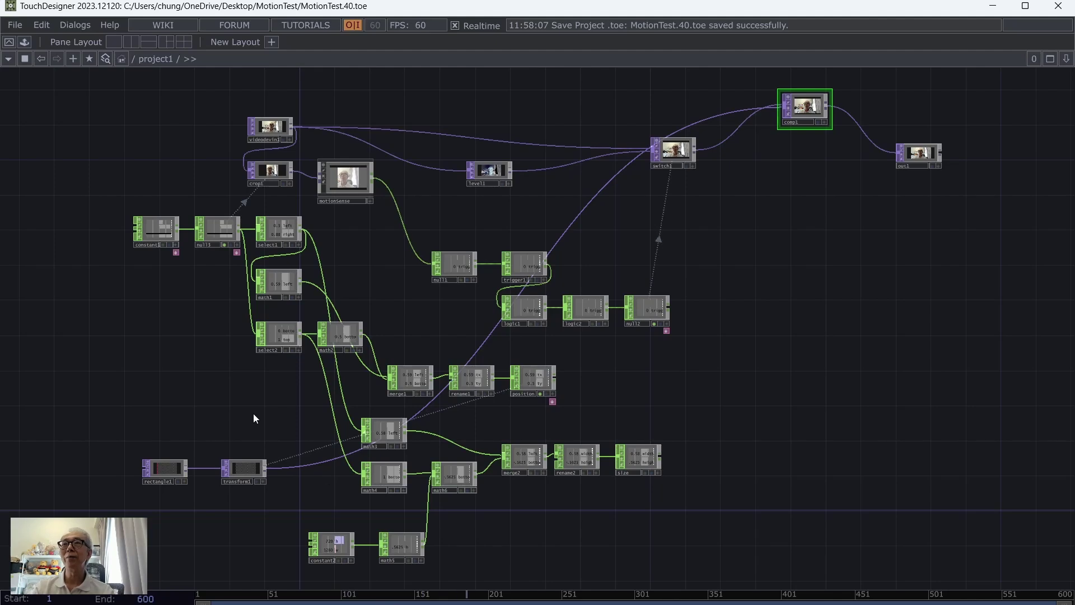
Set constant1's left channel to 0.33 and display crop1's image as the network background.
left_click(156, 233)
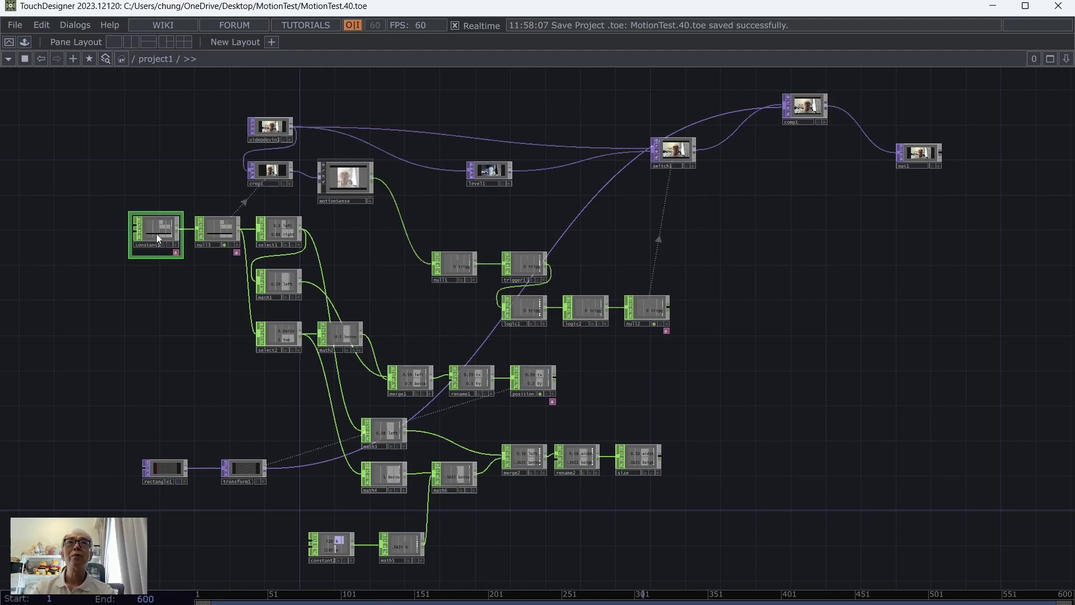
key("p")
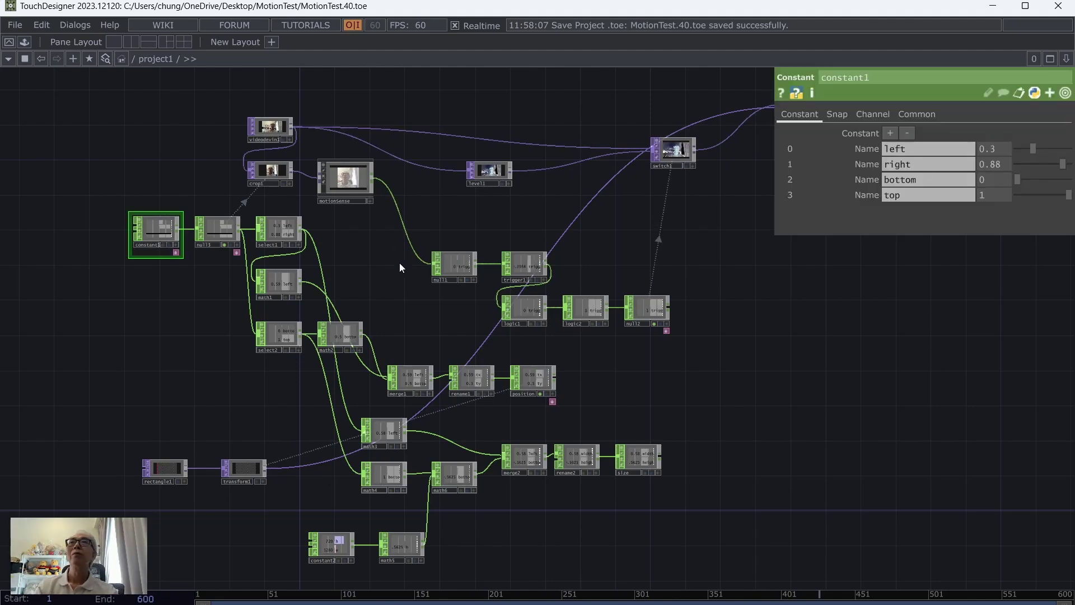
scroll(399, 263, "up", 2)
left_click_drag(378, 240, 588, 413)
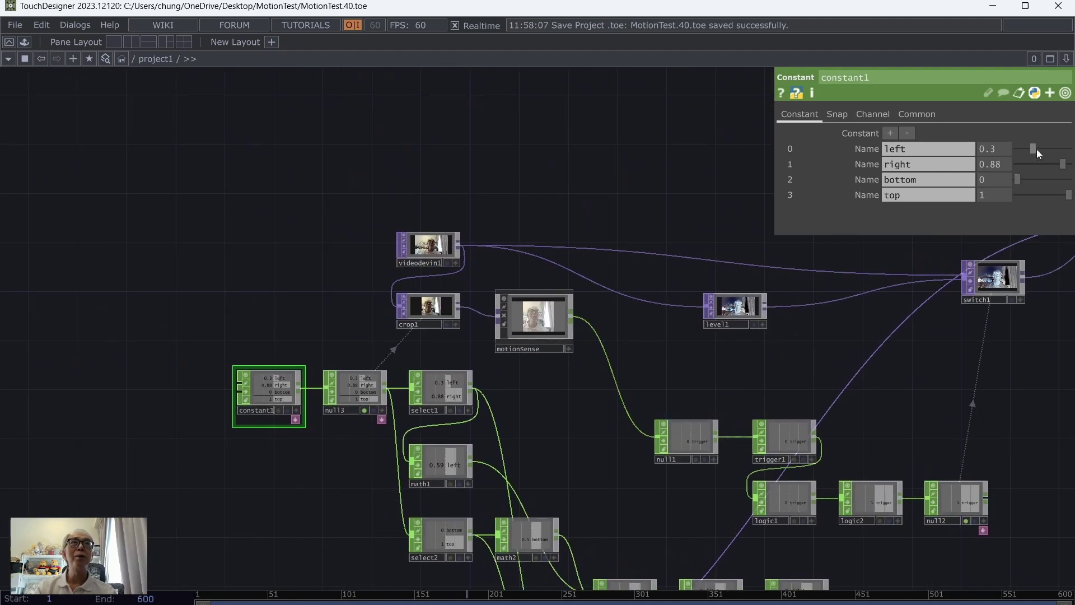
mouse_move(1036, 149)
left_mouse_down()
mouse_move(1046, 152)
mouse_move(1035, 143)
left_mouse_up()
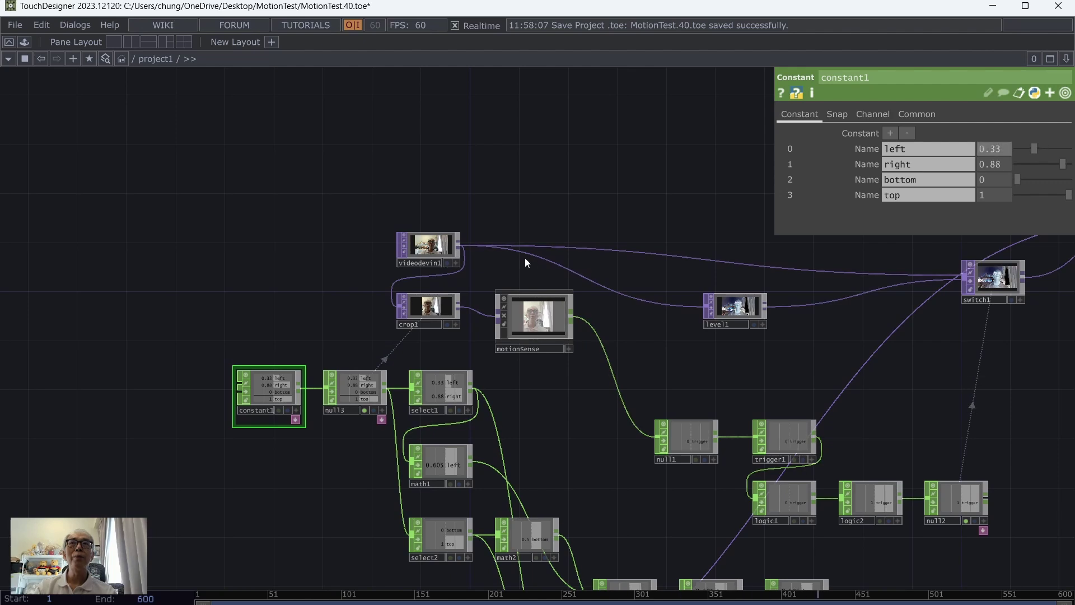
left_click(447, 325)
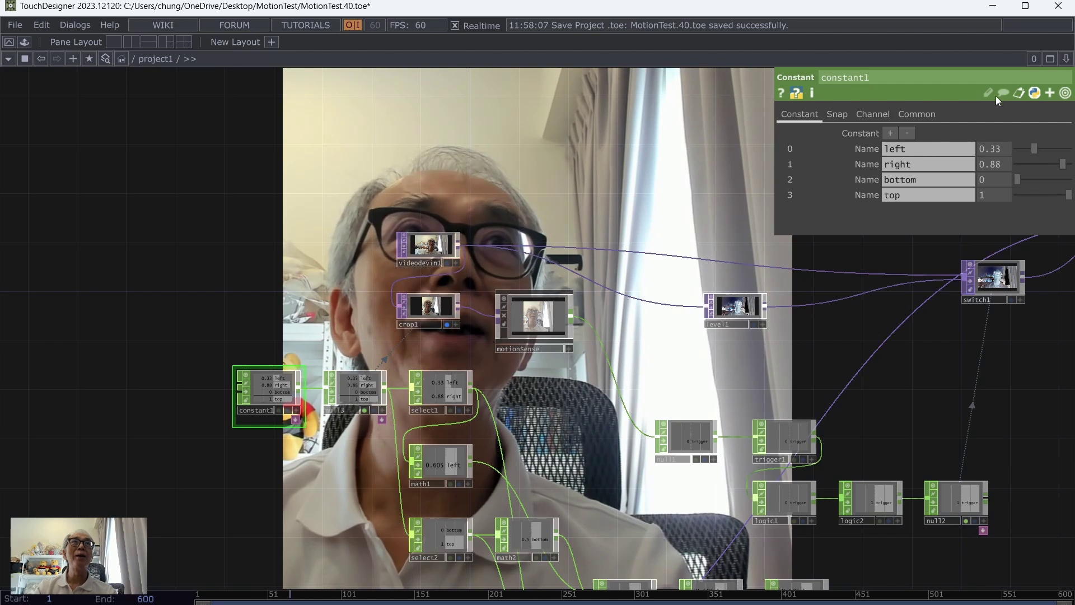
Set constant1's left to 0.35, right to 0.64, bottom to 0.28 and top to 0.89, and turn off crop1's background display.
left_click_drag(1062, 165, 1036, 149)
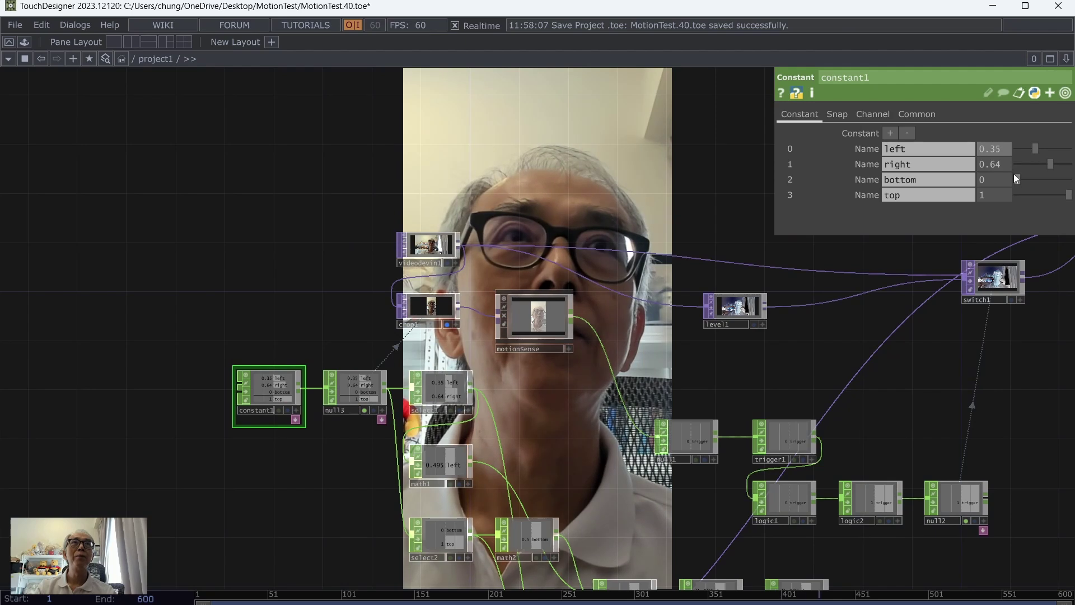
left_click_drag(1016, 176, 1066, 194)
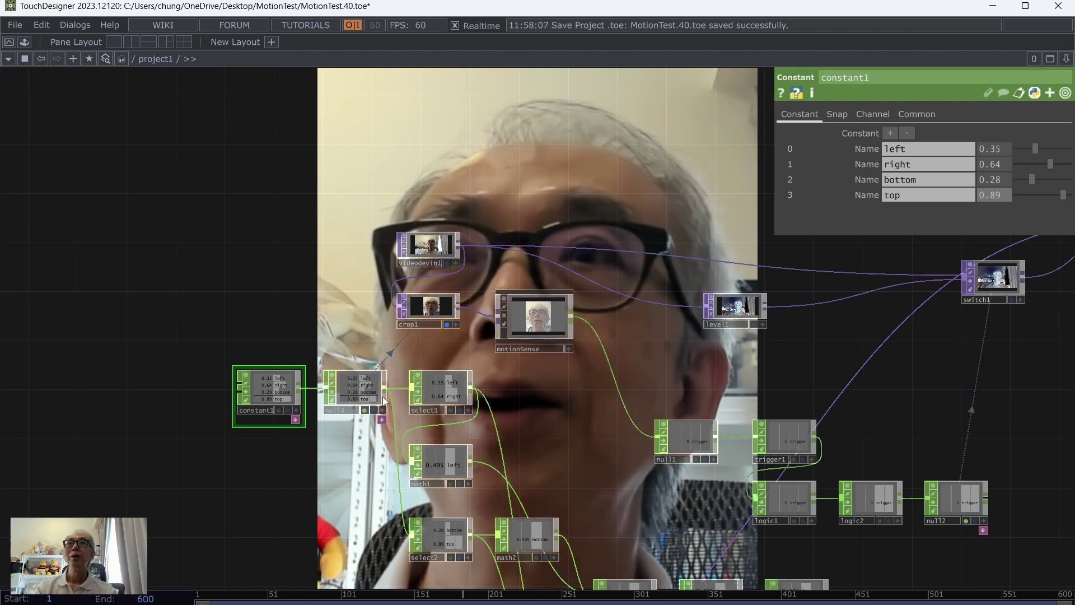
left_click(447, 324)
scroll(844, 355, "right", 5)
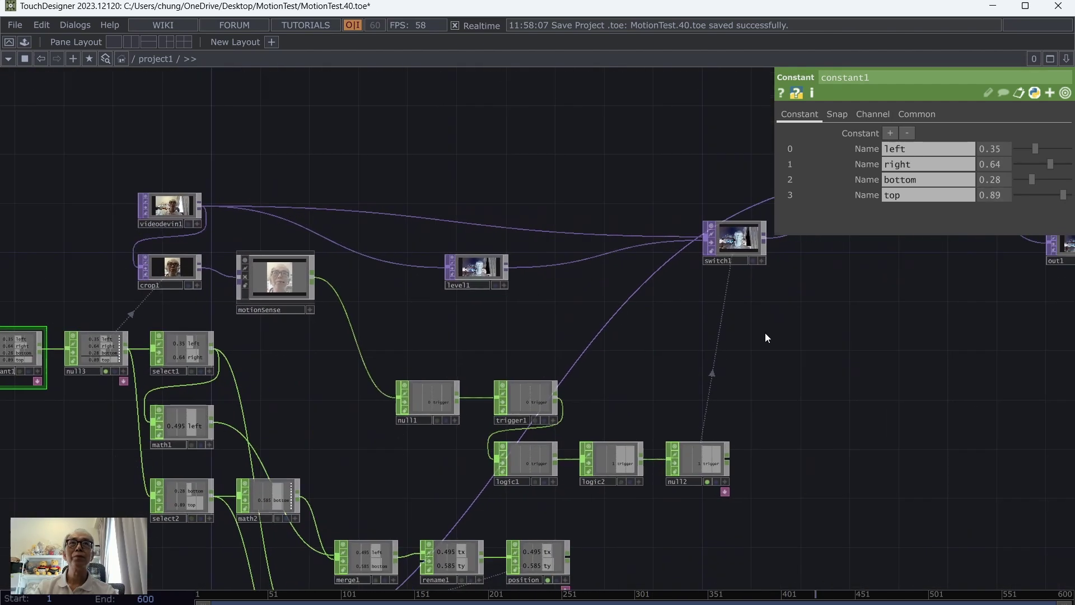
Save the project, preview the output full screen in perform mode, and return to the network editor.
left_click(18, 25)
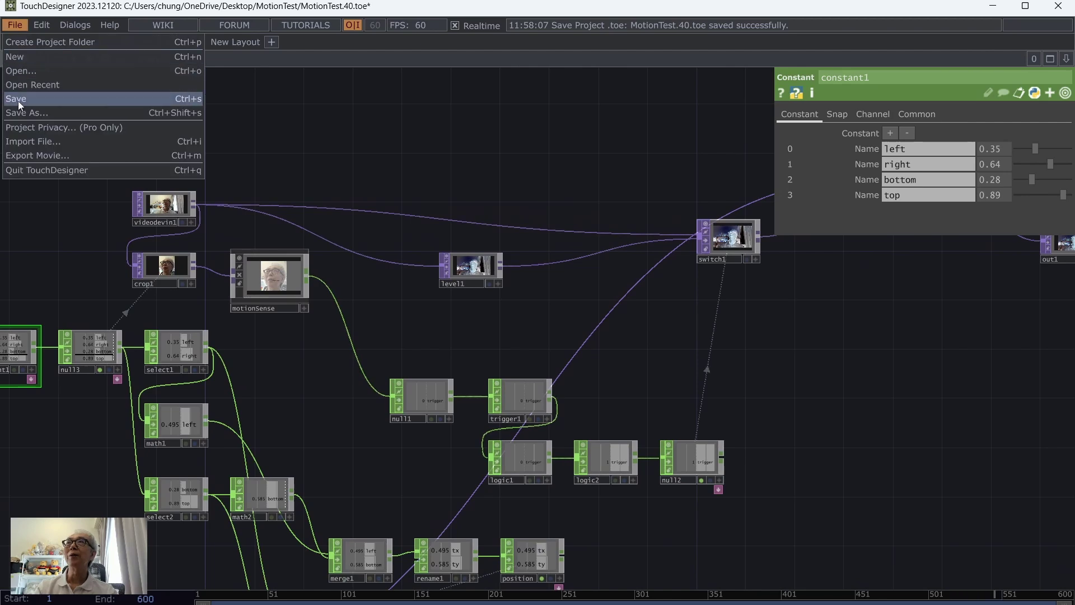
left_click(18, 101)
left_click(15, 45)
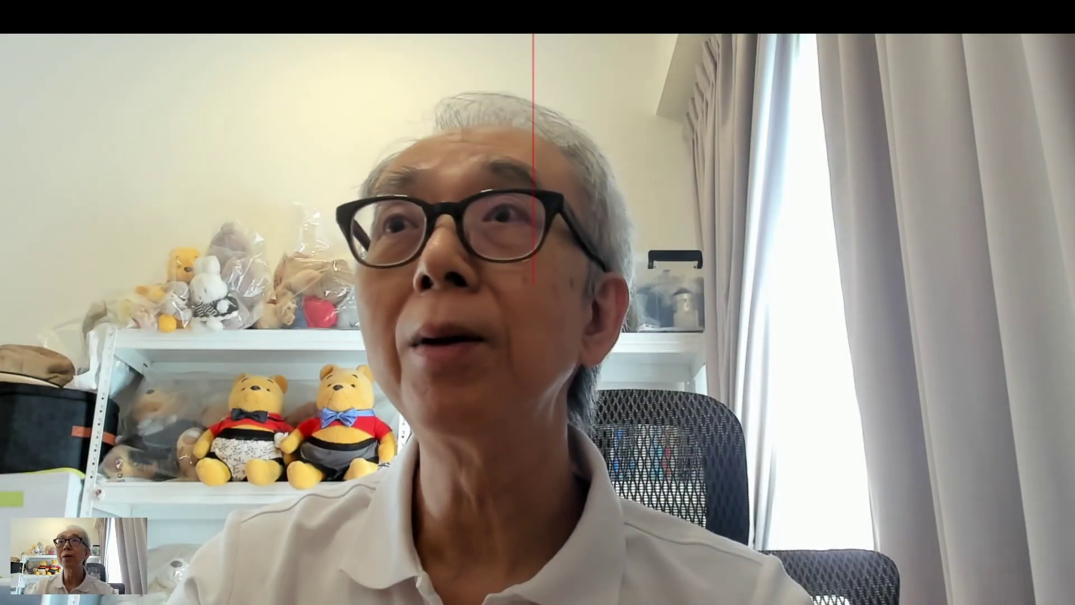
key("Escape")
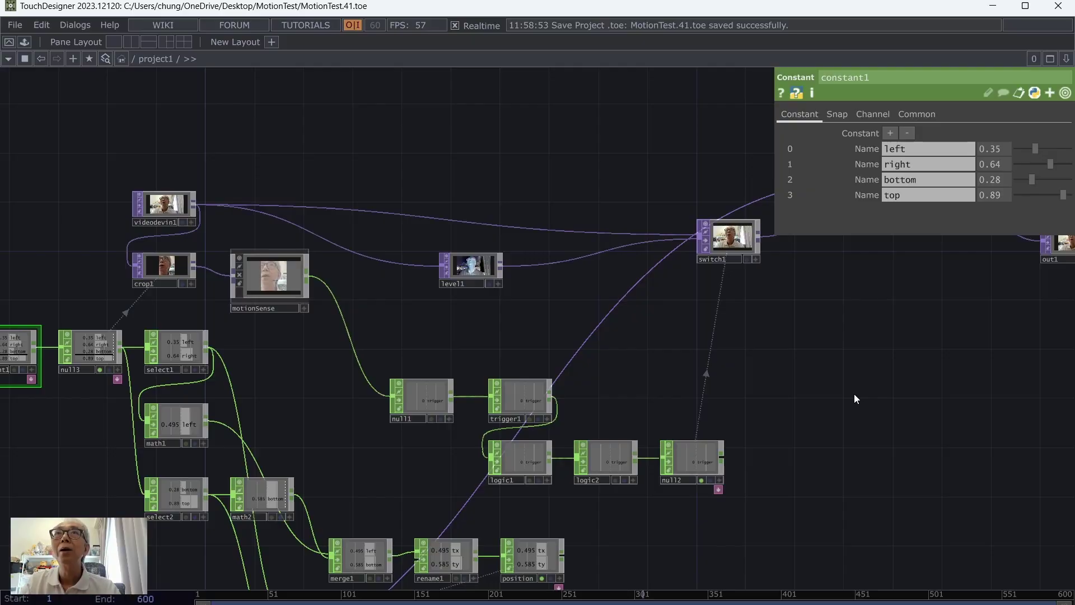
Export the size CHOP's width channel to rectangle1's horizontal Size parameter.
left_click_drag(747, 355, 818, 307)
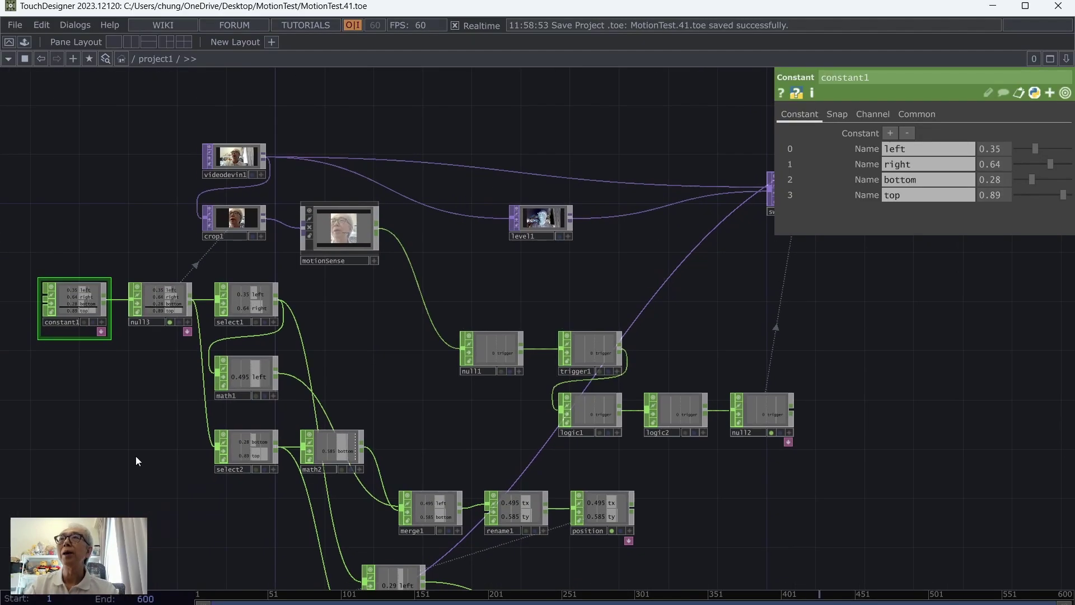
left_click_drag(135, 456, 176, 321)
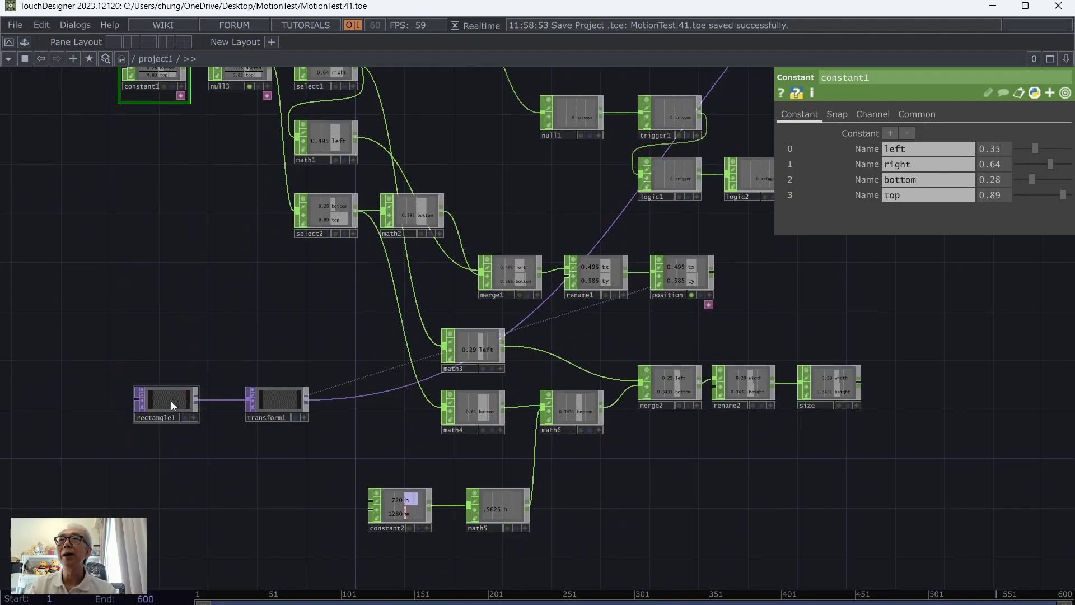
left_click(170, 401)
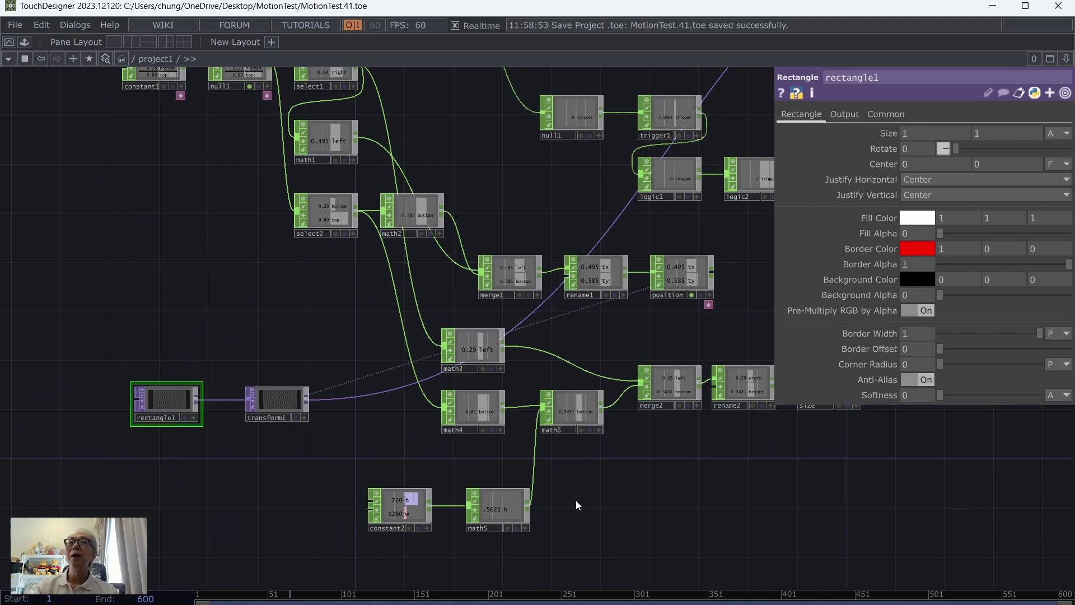
left_click_drag(579, 505, 496, 468)
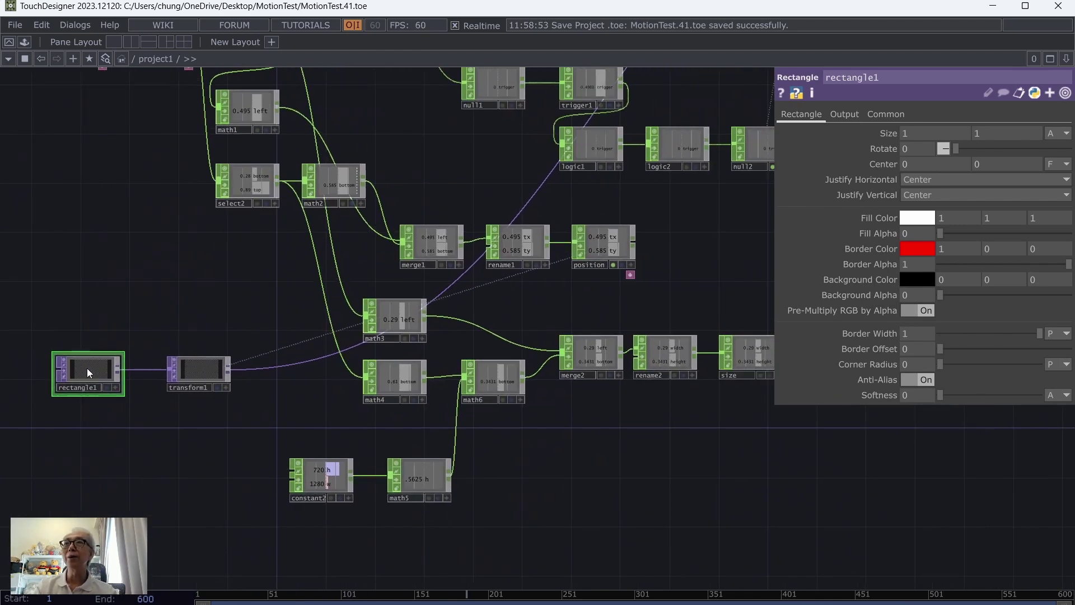
mouse_move(90, 372)
left_mouse_down()
mouse_move(81, 386)
mouse_move(80, 368)
left_mouse_up()
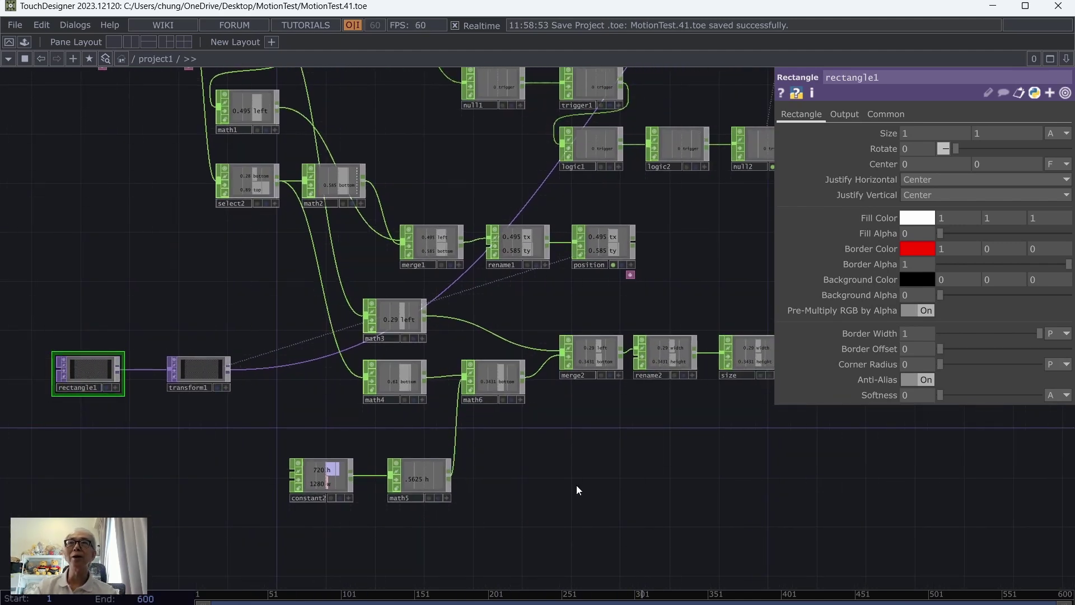
scroll(694, 498, "right", 3)
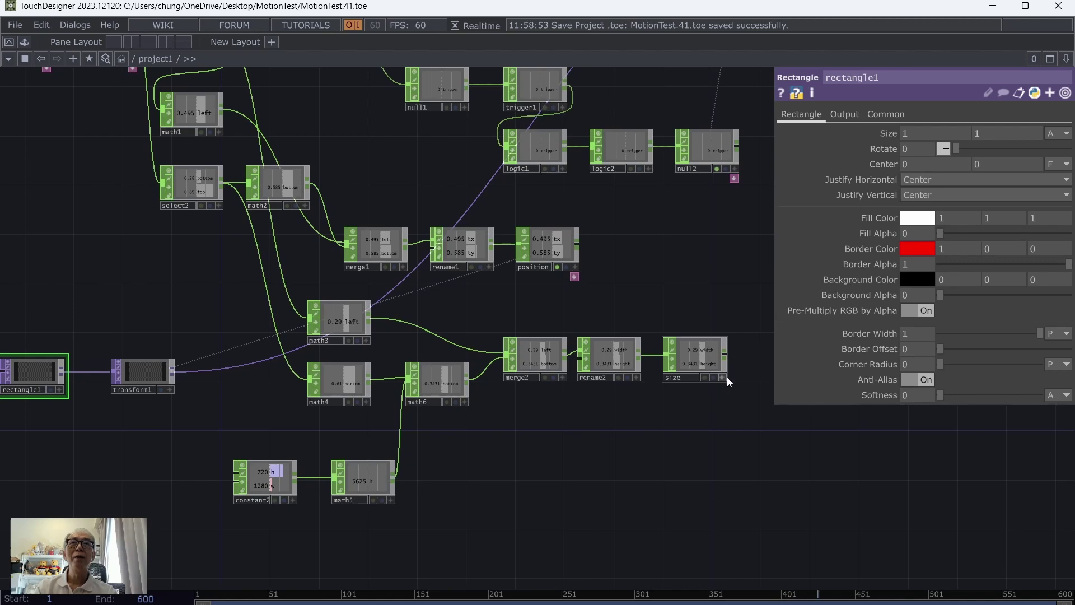
left_click(724, 377)
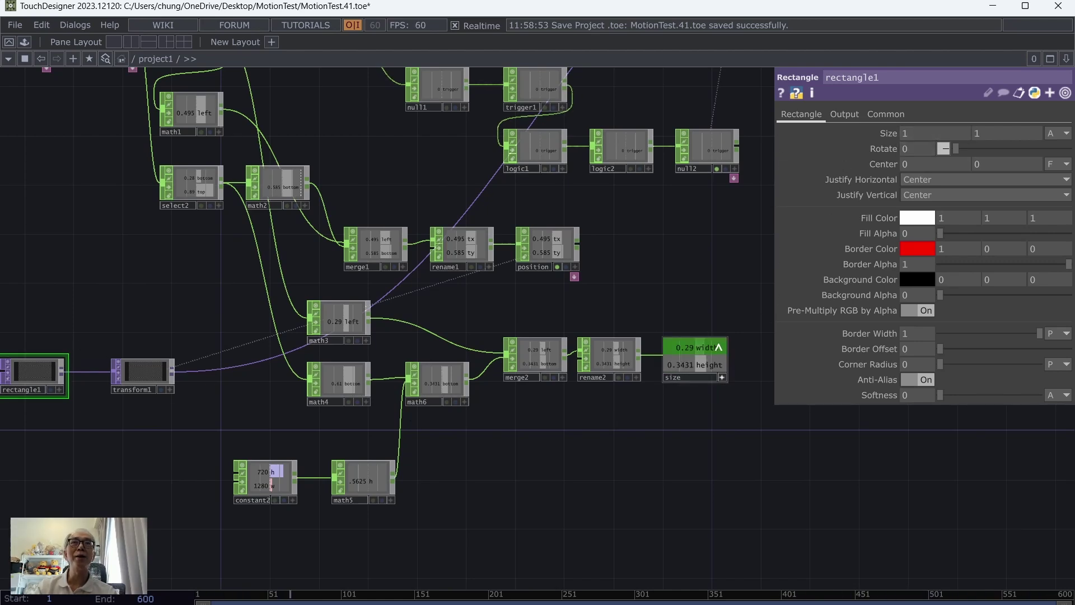
left_click_drag(711, 352, 924, 135)
left_click(931, 112)
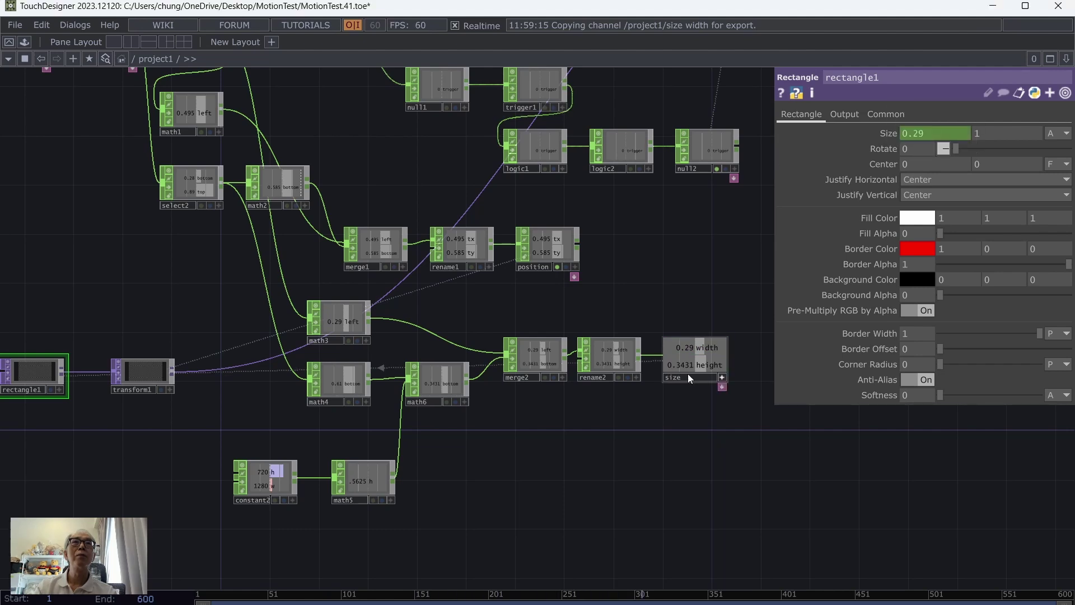
Export the size CHOP's height channel to rectangle1's vertical Size parameter and save the project.
left_click_drag(919, 186, 995, 135)
left_click(995, 118)
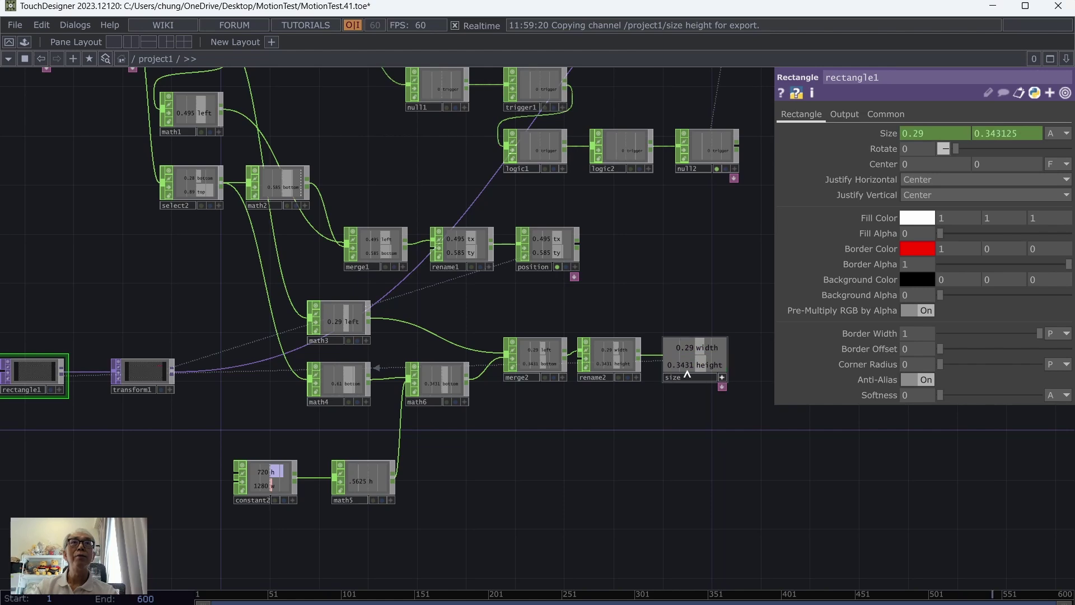
left_click_drag(612, 487, 705, 521)
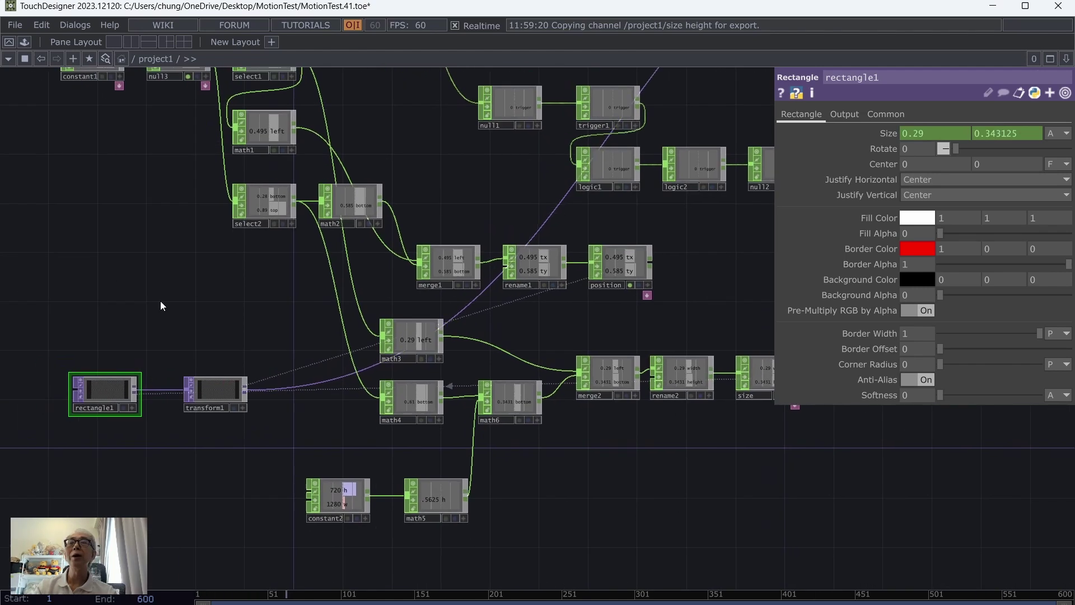
left_click(15, 24)
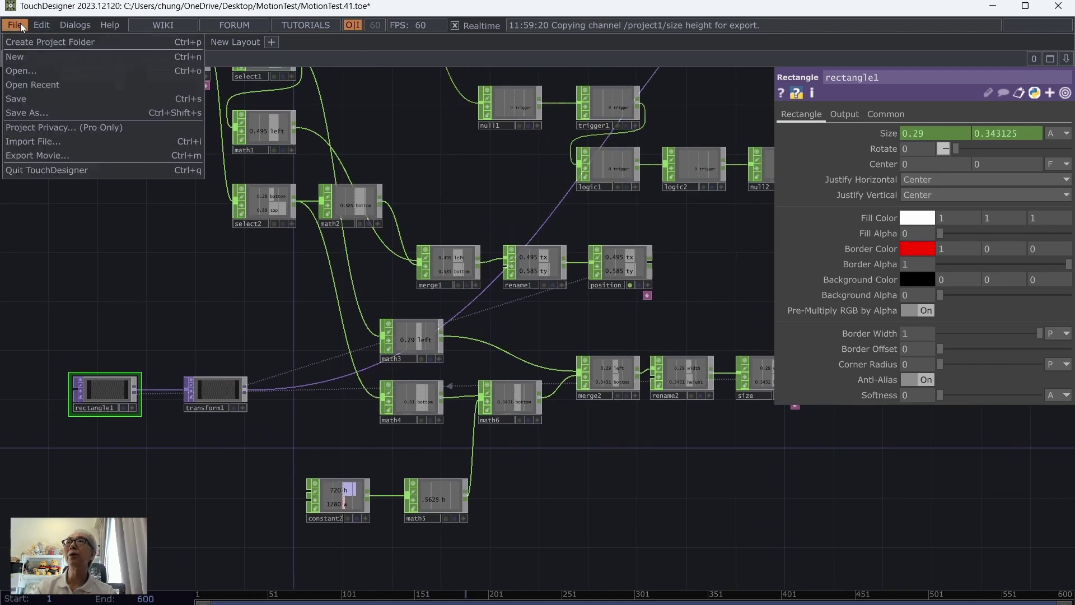
left_click(22, 96)
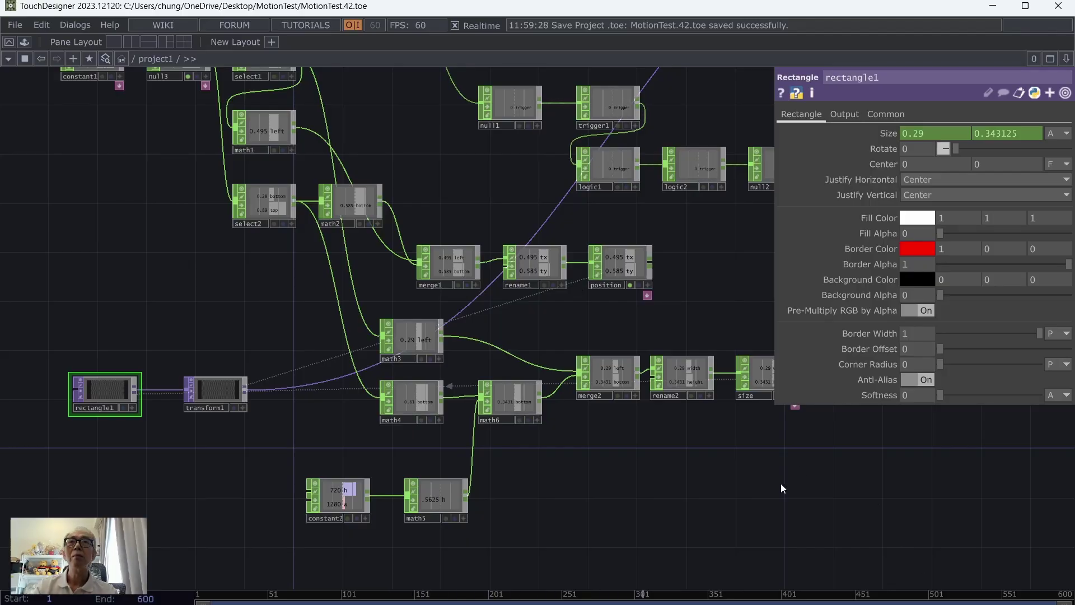
Show transform1's parameters, move the position CHOP farther from rename1 to make room between them, and save the project.
left_click(221, 386)
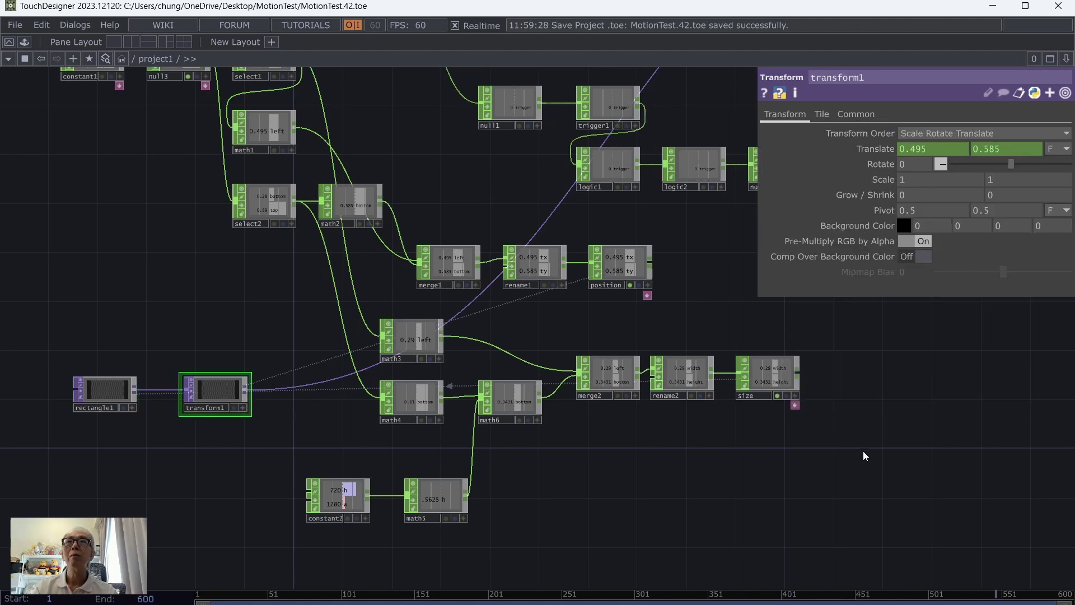
middle_click_drag(722, 470, 625, 459)
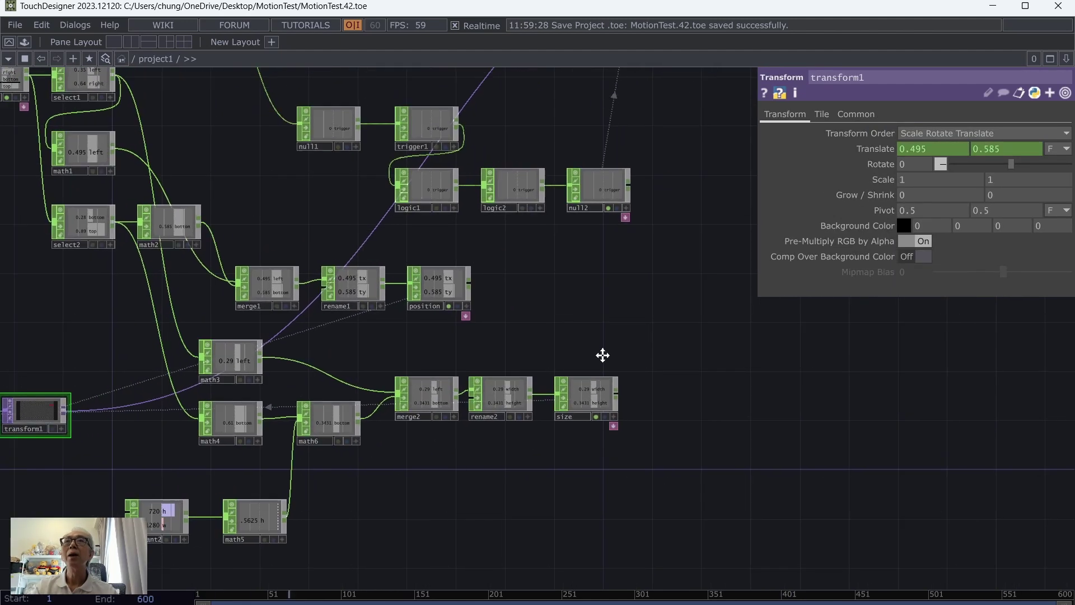
middle_click_drag(602, 355, 603, 429)
left_click_drag(442, 366, 610, 373)
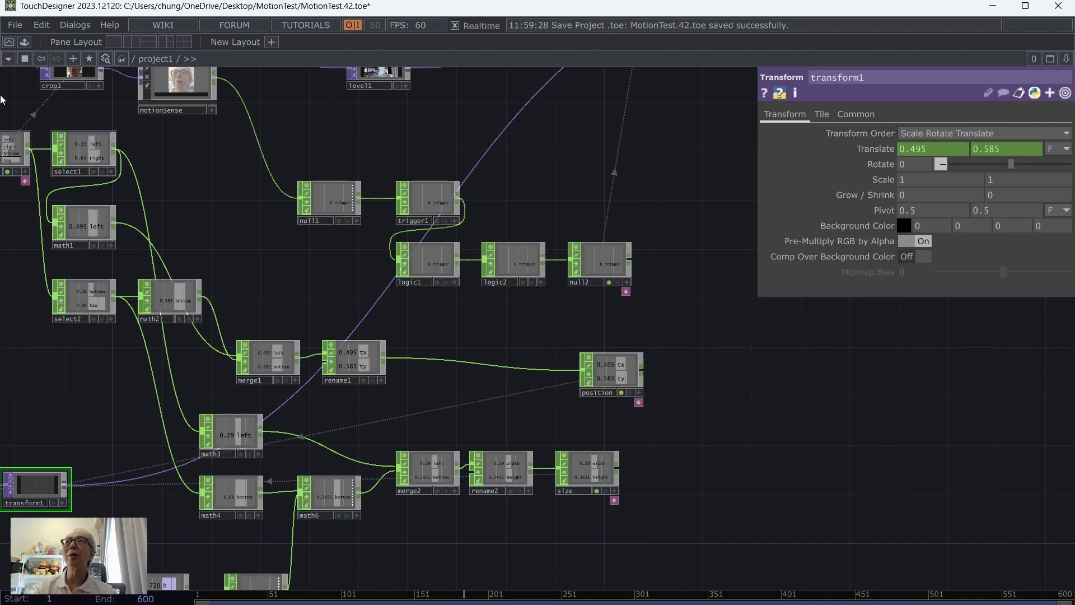
left_click(14, 25)
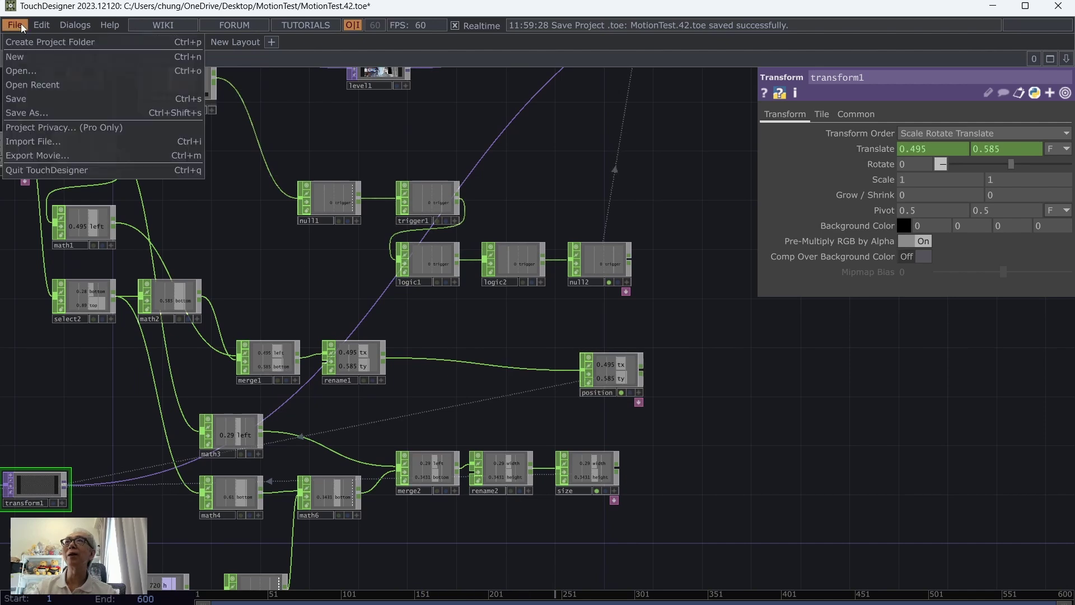
left_click(23, 97)
Examine the crop1 and transform1 parameters and the CHOP chain that feeds the rectangle's position.
scroll(564, 398, "up", 3)
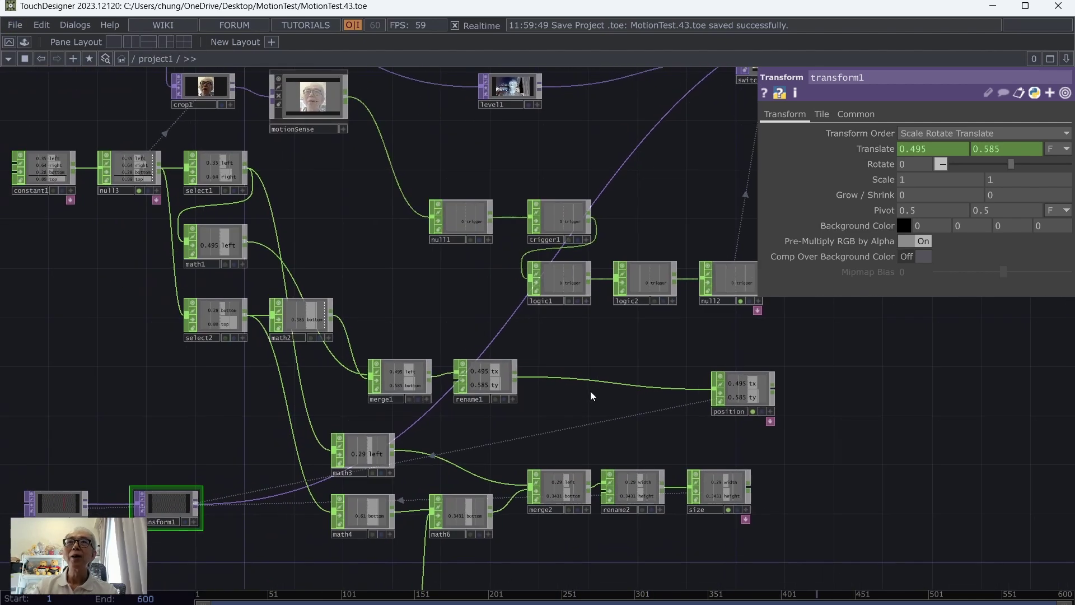
left_click_drag(234, 217, 263, 224)
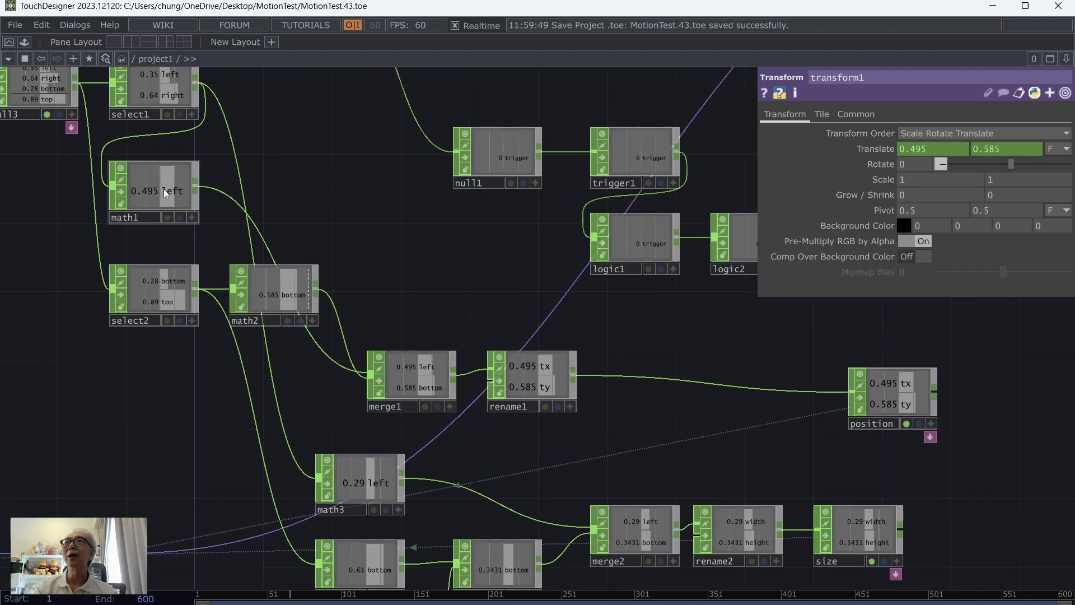
left_click_drag(308, 180, 447, 307)
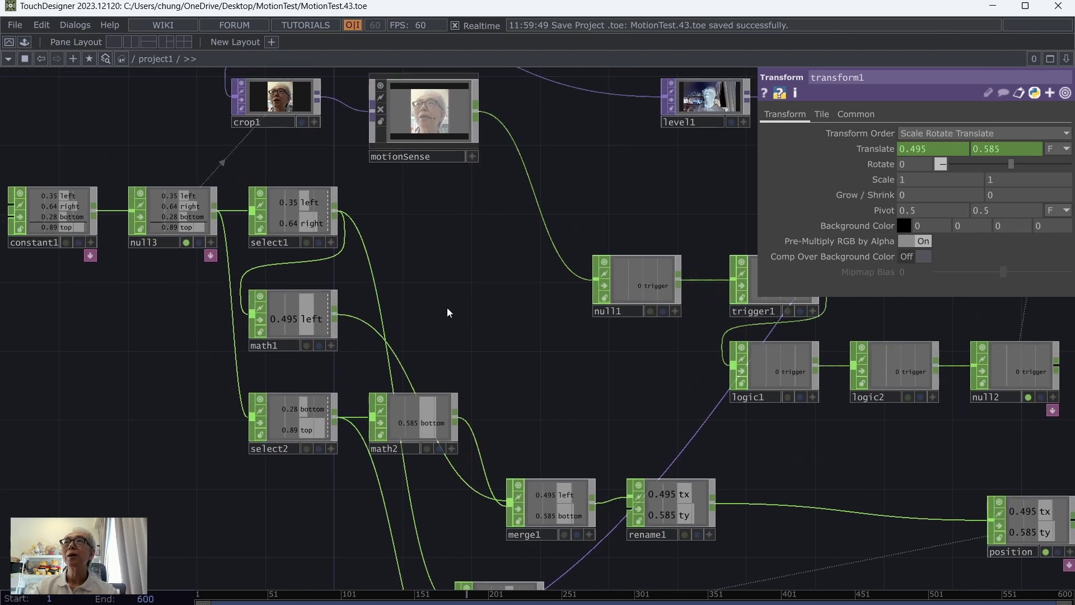
left_click_drag(384, 229, 374, 268)
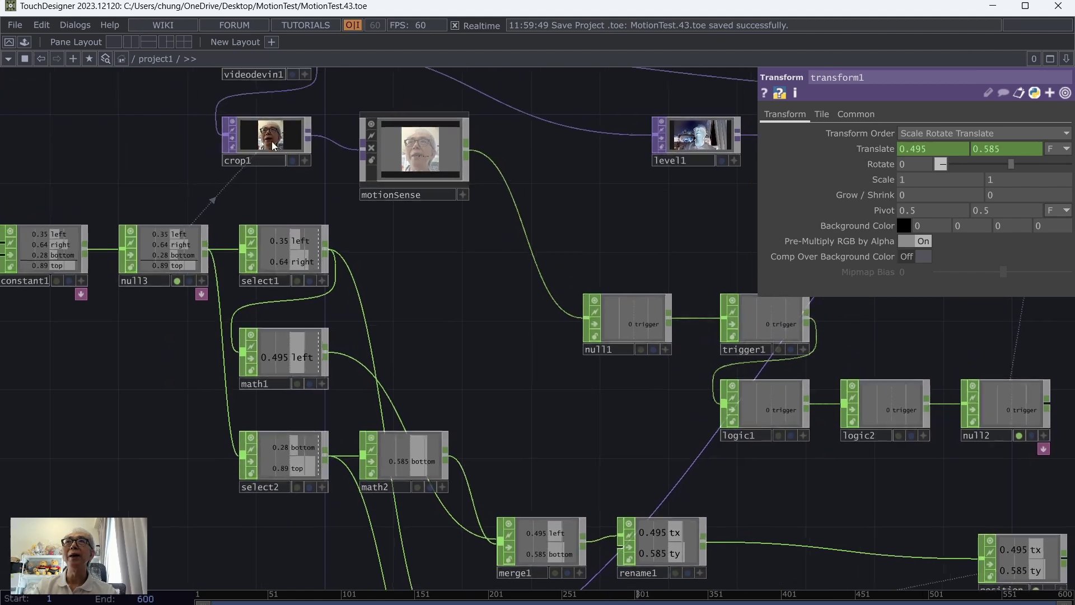
left_click(268, 137)
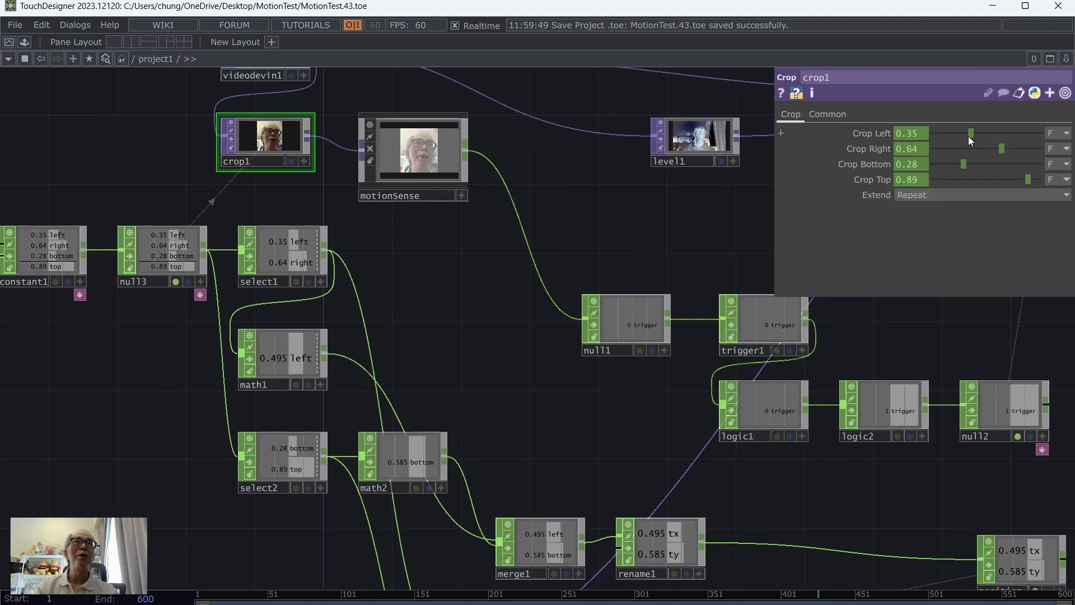
left_click_drag(844, 469, 540, 340)
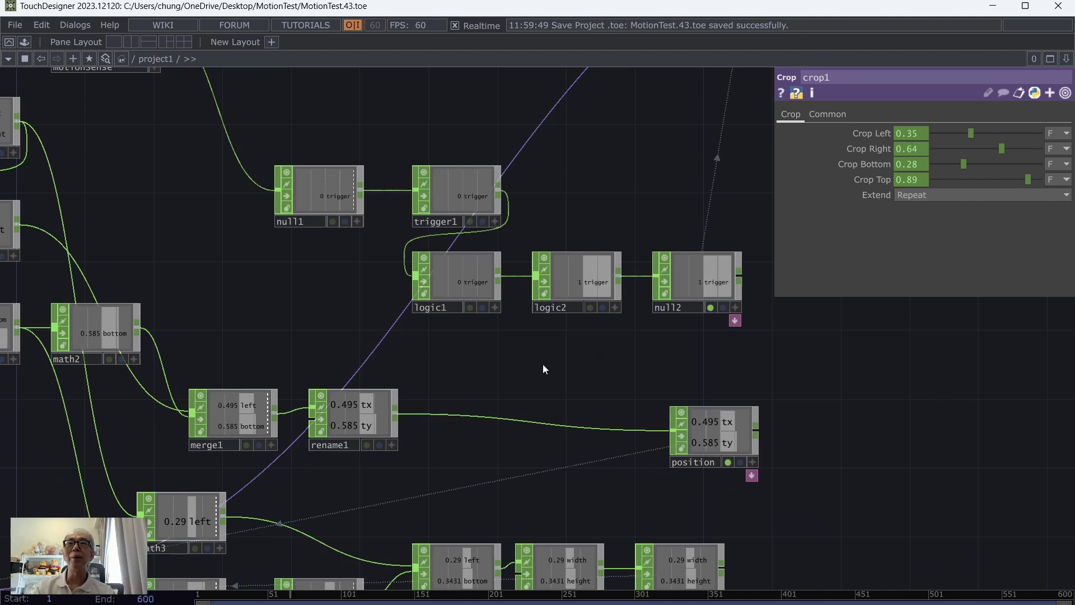
left_click_drag(542, 368, 652, 333)
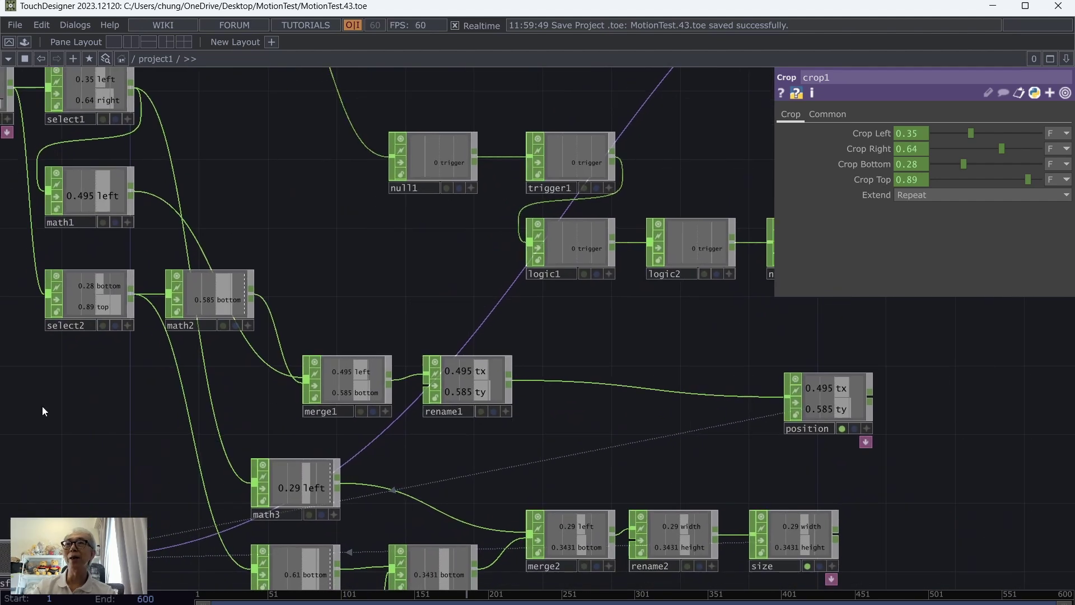
left_click_drag(42, 411, 199, 312)
left_click(177, 455)
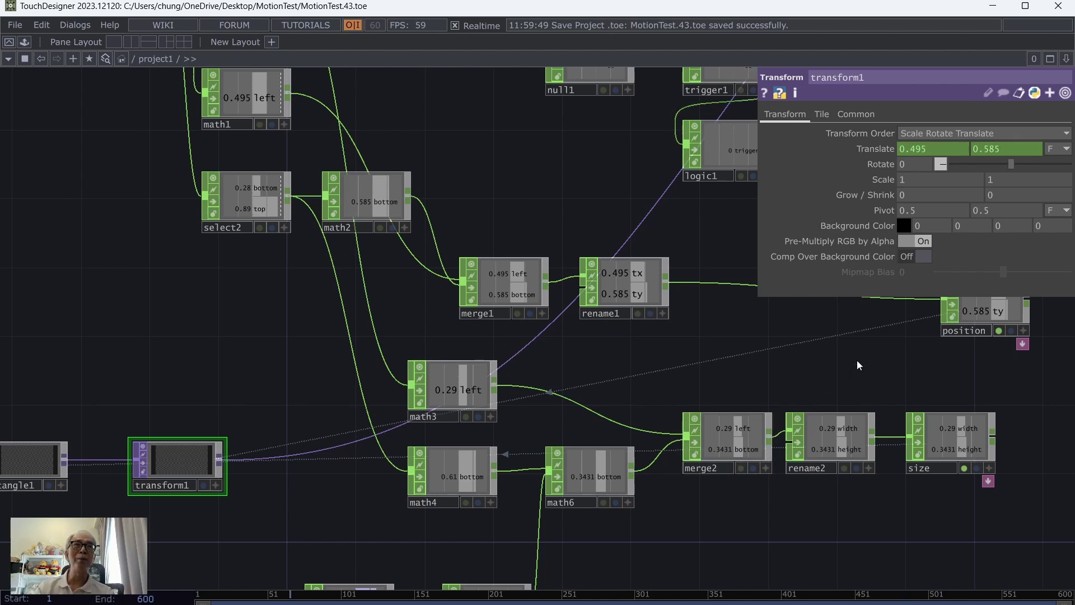
left_click_drag(803, 366, 628, 386)
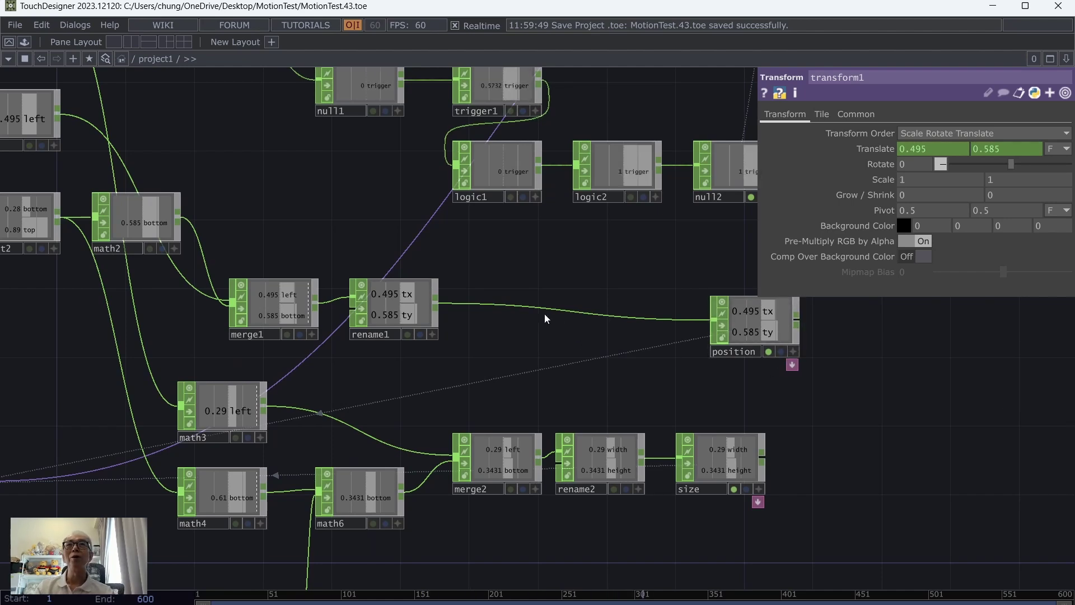
Move rename1 closer to the position CHOP and insert a Math CHOP between merge1 and rename1.
right_click(515, 309)
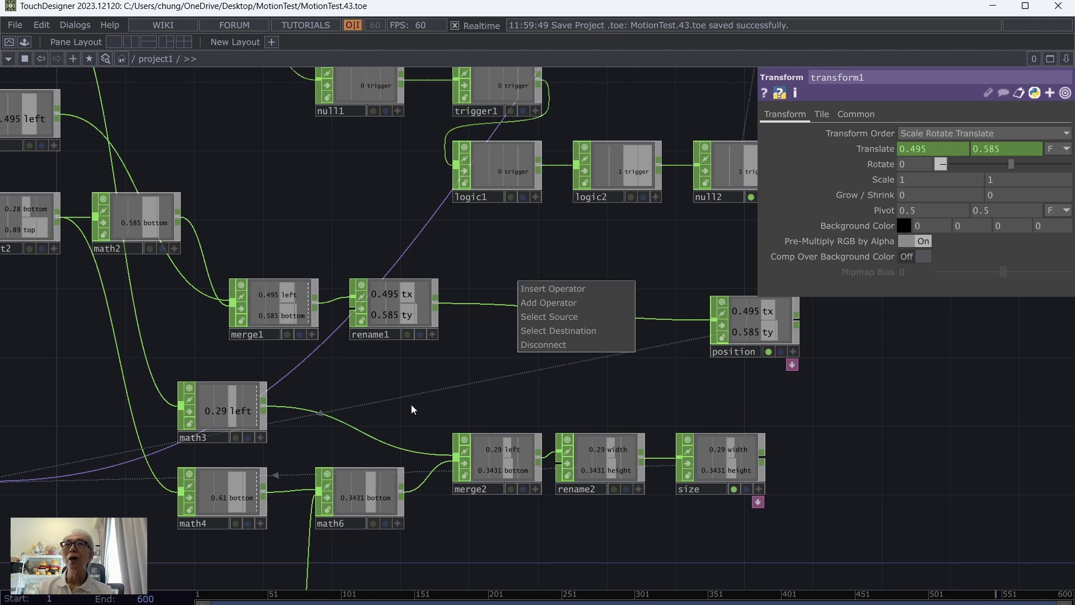
left_click(394, 394)
left_click_drag(405, 313, 586, 314)
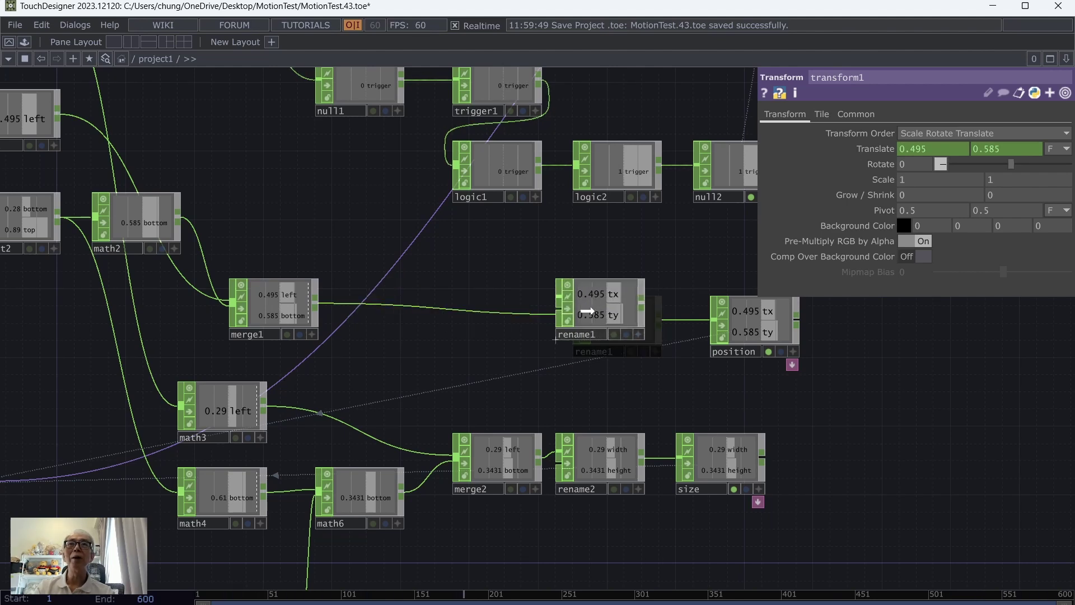
right_click(415, 305)
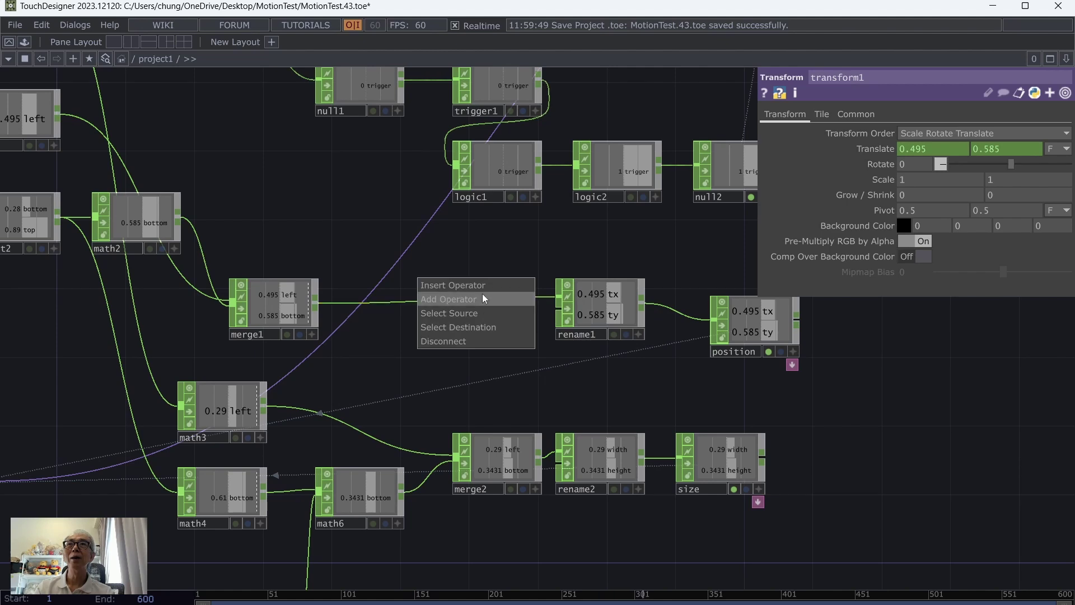
left_click(482, 287)
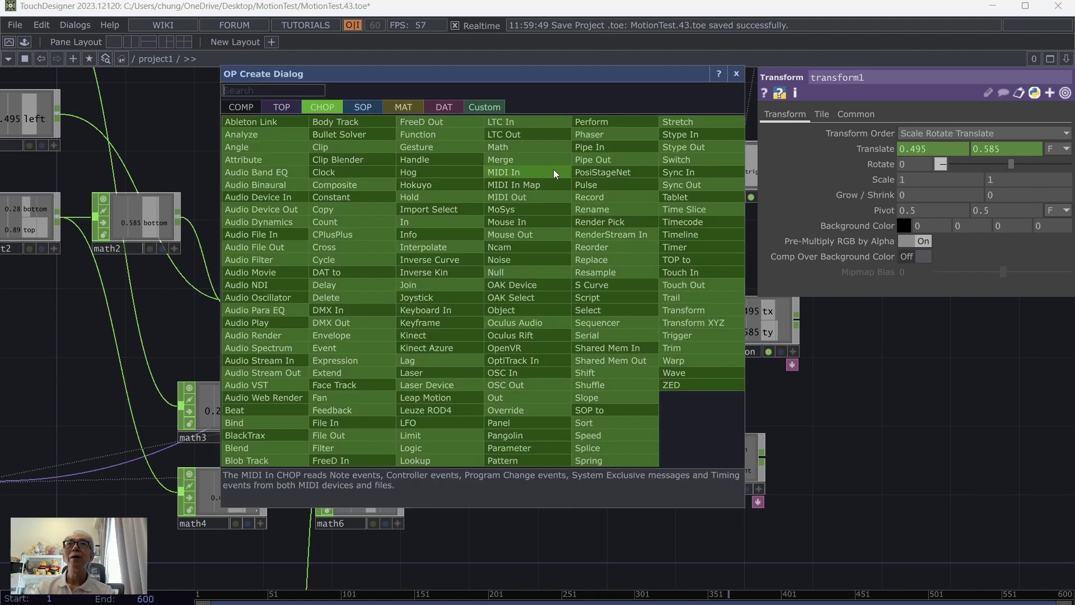
left_click(511, 145)
left_click(439, 313)
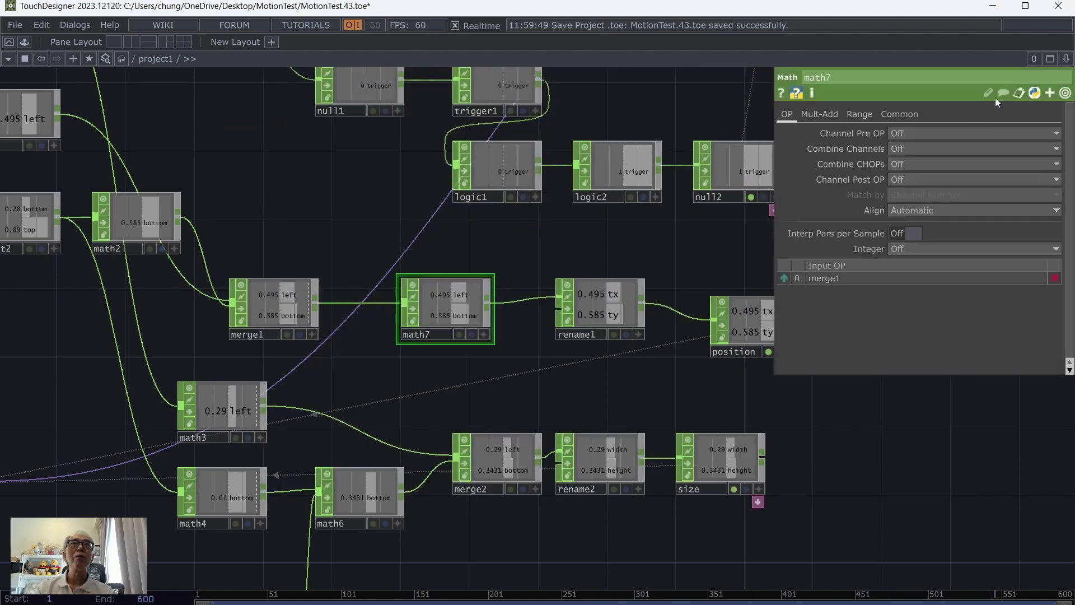
Set the new Math CHOP's To Range to -0.5 and 0.5, and save the project.
left_click(850, 114)
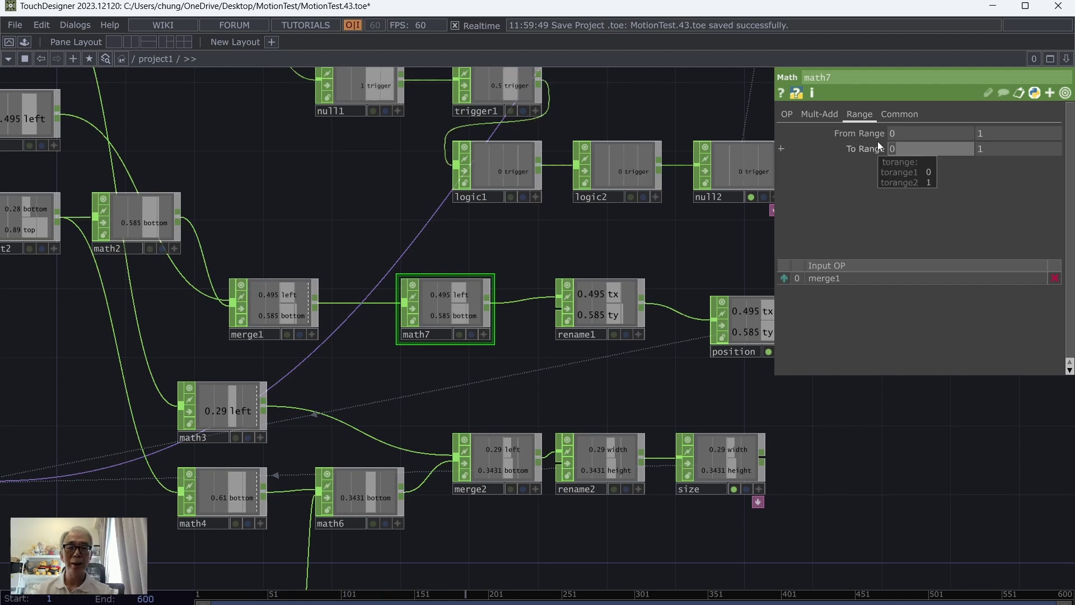
type("-0.")
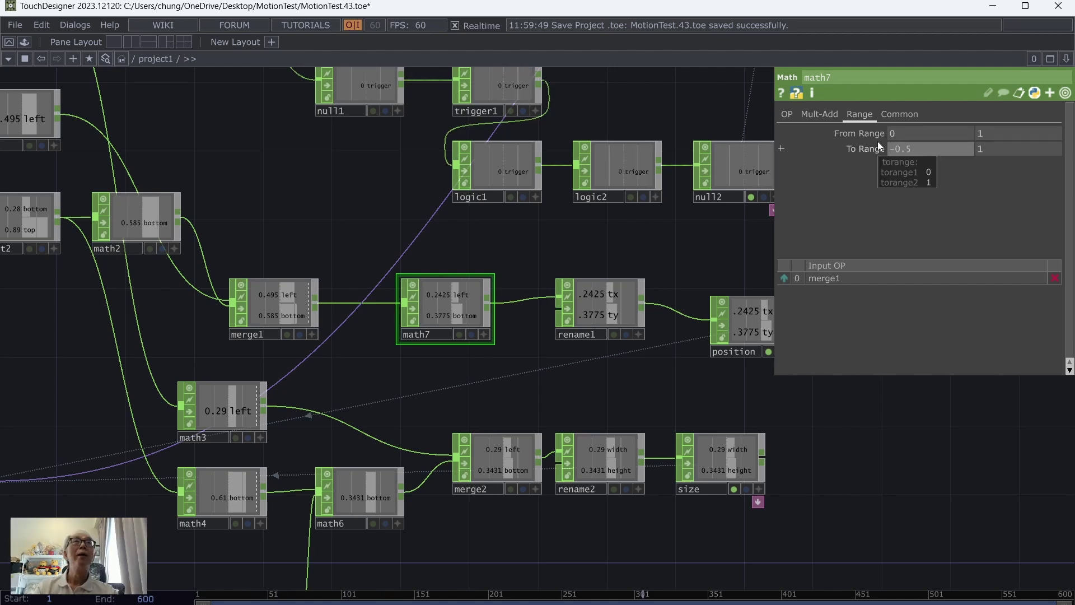
type("5")
left_click(991, 150)
type("0")
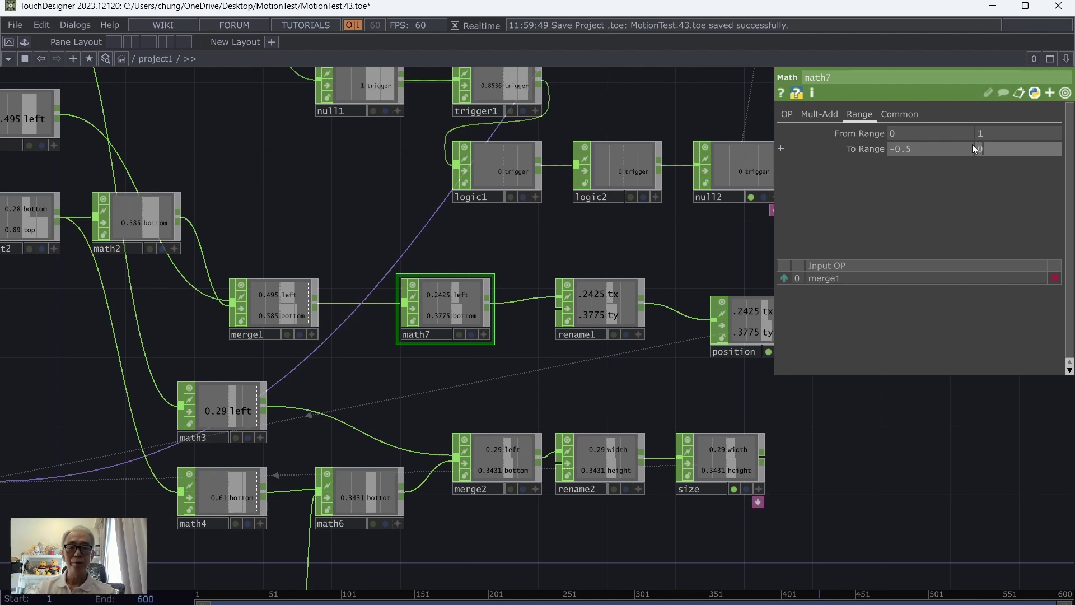
type(".5")
key("Return")
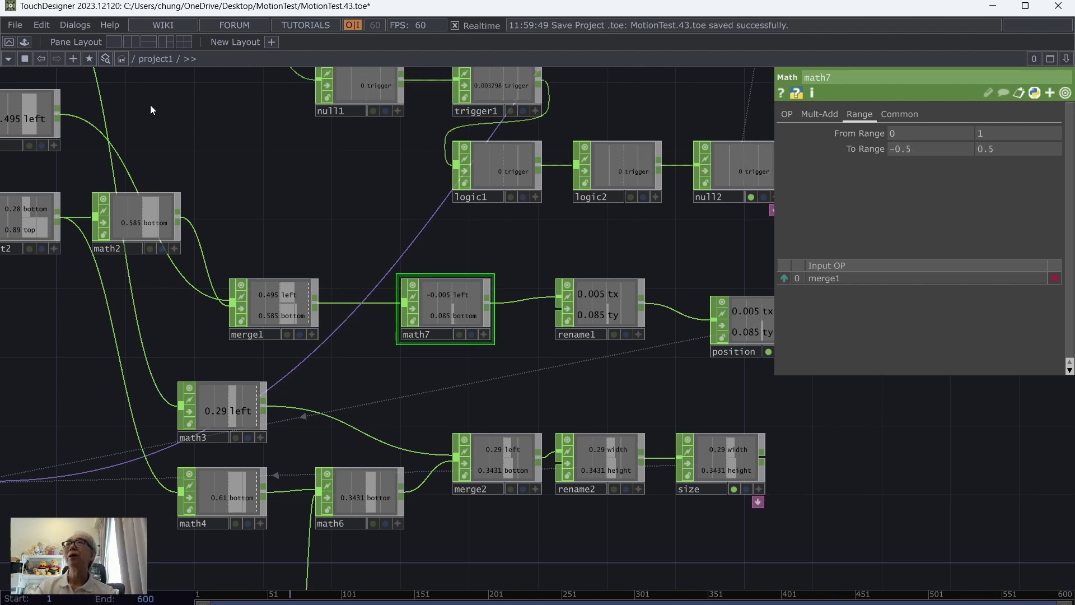
left_click(17, 27)
left_click(32, 93)
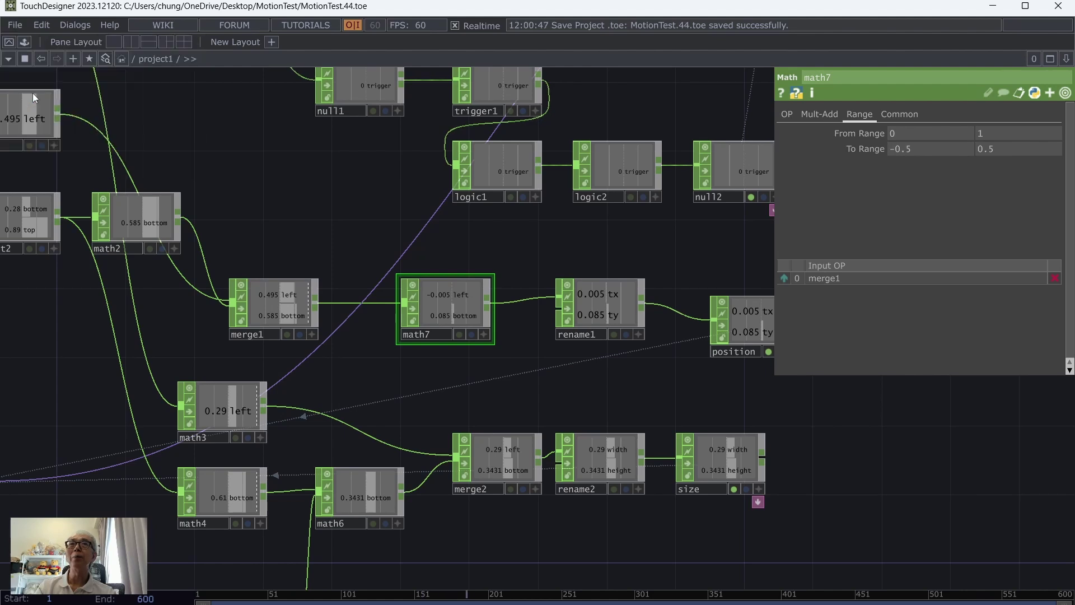
Show constant1's parameters and display crop1's image in the network background.
scroll(811, 461, "down", 3)
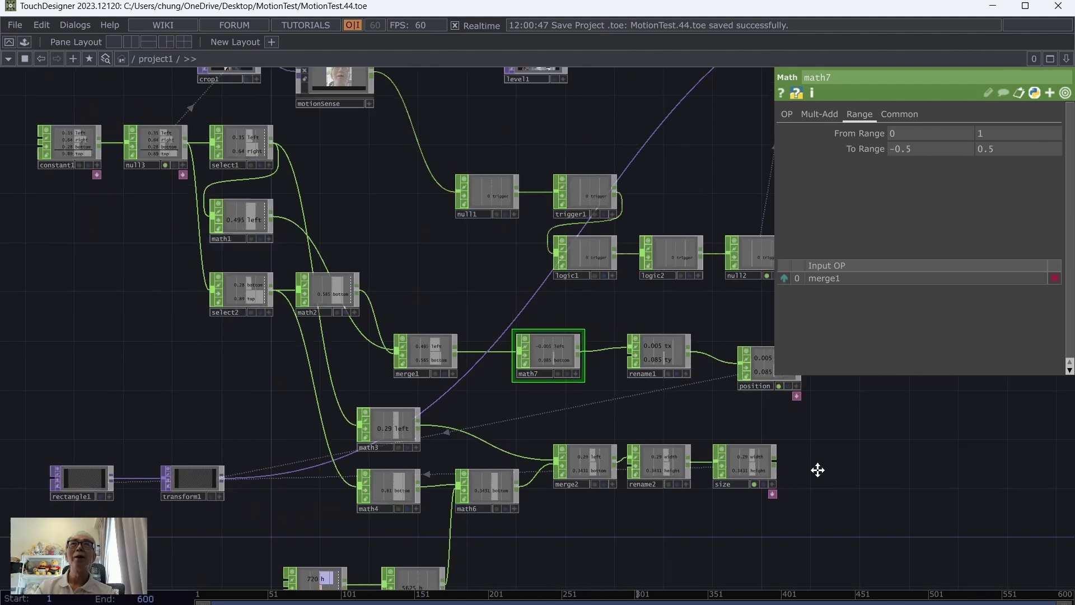
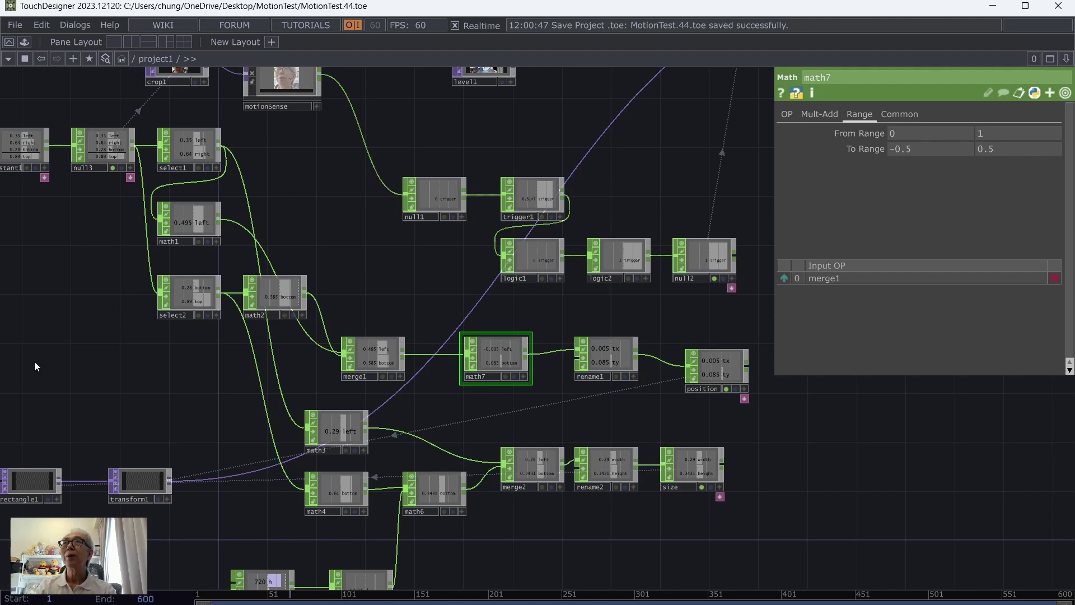
left_click_drag(35, 361, 162, 403)
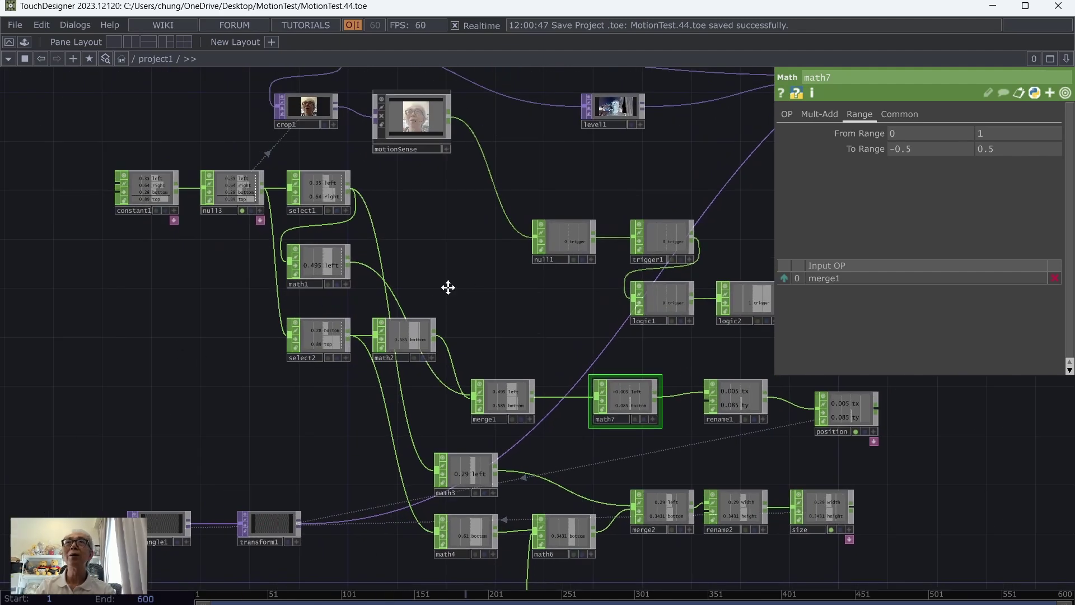
left_click_drag(448, 287, 426, 353)
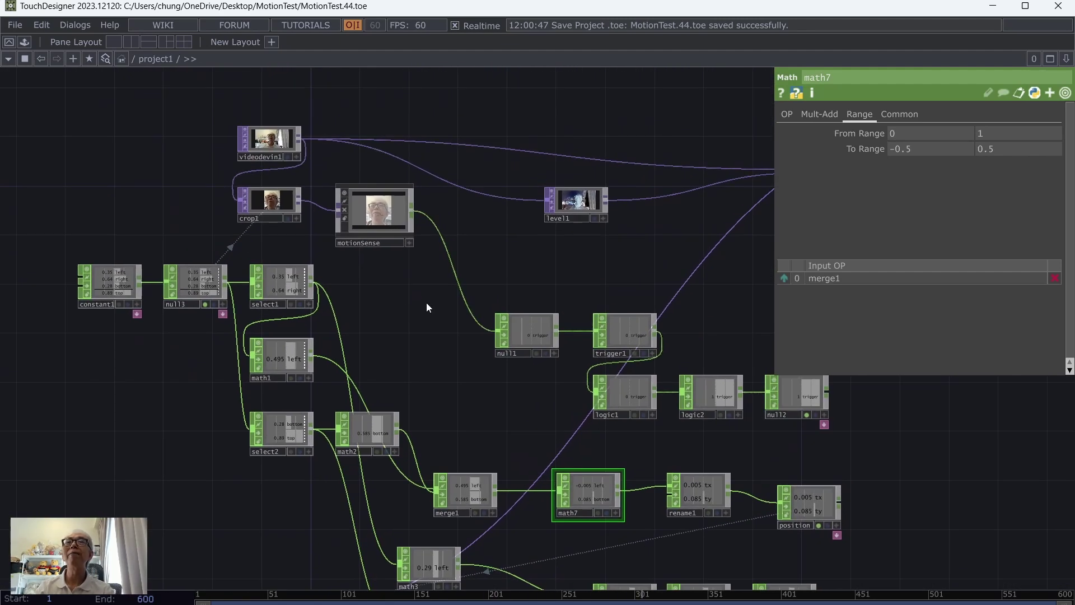
scroll(426, 302, "down", 3)
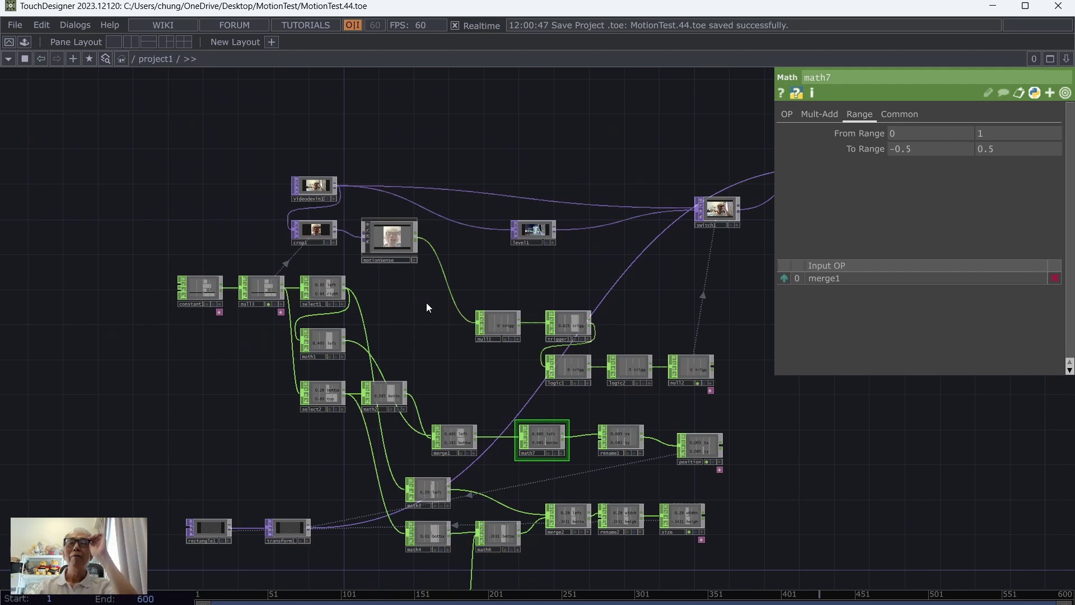
left_click(203, 289)
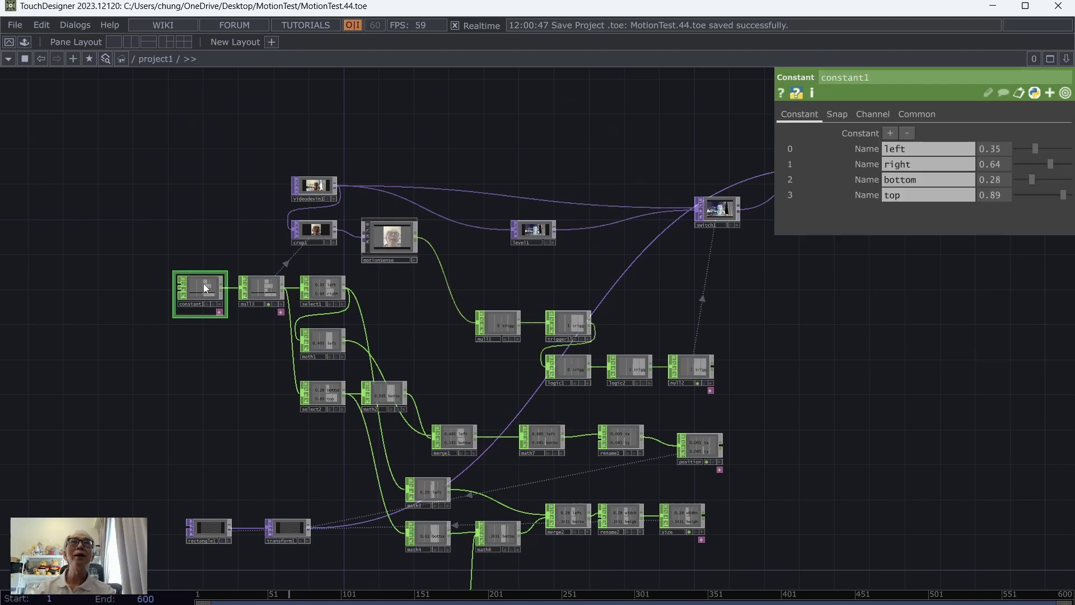
left_click(327, 243)
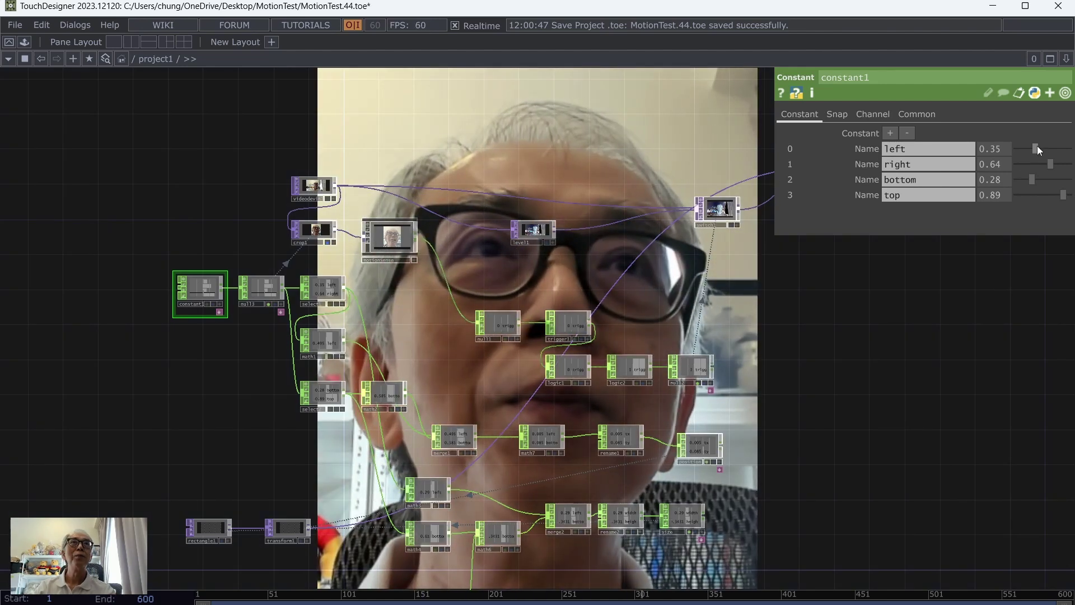
Set constant1's crop values to left 0.19, right 0.36, bottom 0.23 and top 0.46 to frame the two teddy bears.
left_click_drag(1036, 146, 1030, 182)
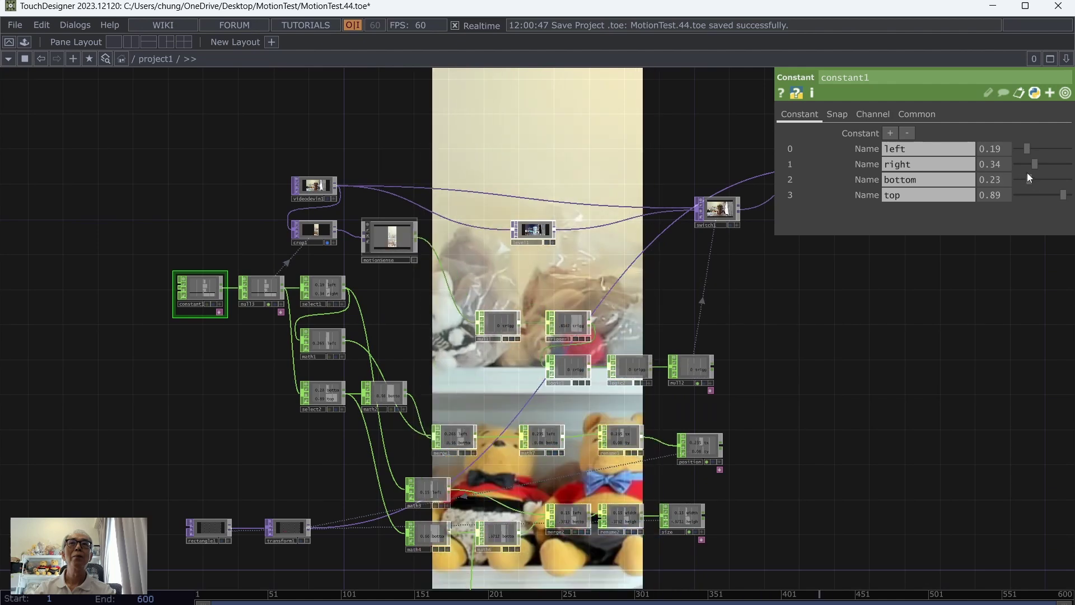
left_click(1028, 179)
mouse_move(1061, 198)
left_mouse_down()
mouse_move(1042, 191)
mouse_move(1037, 162)
left_mouse_up()
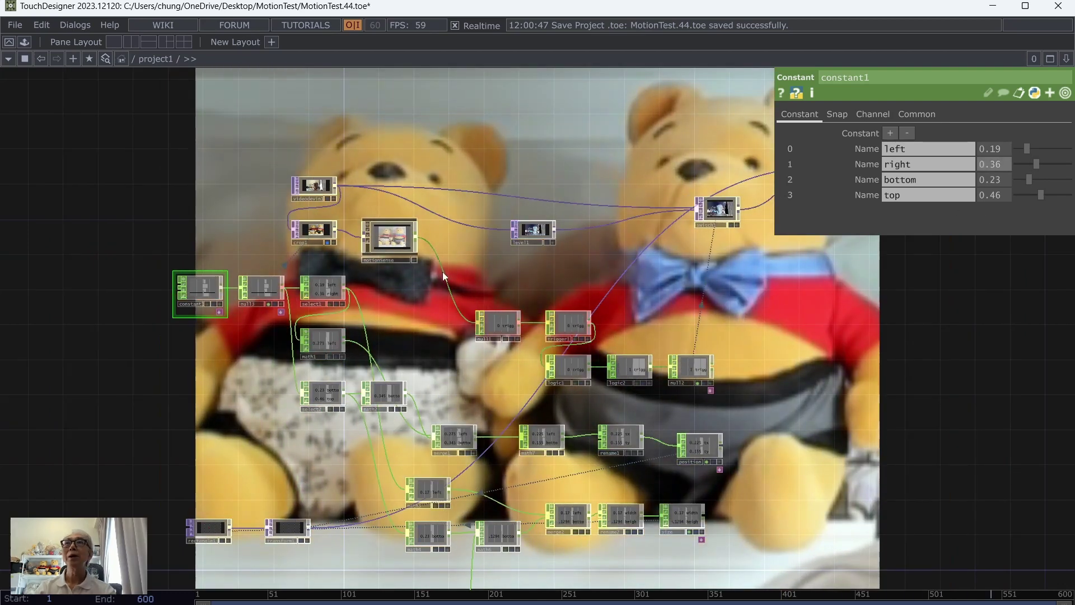
Turn off the background display of crop1.
scroll(343, 260, "up", 3)
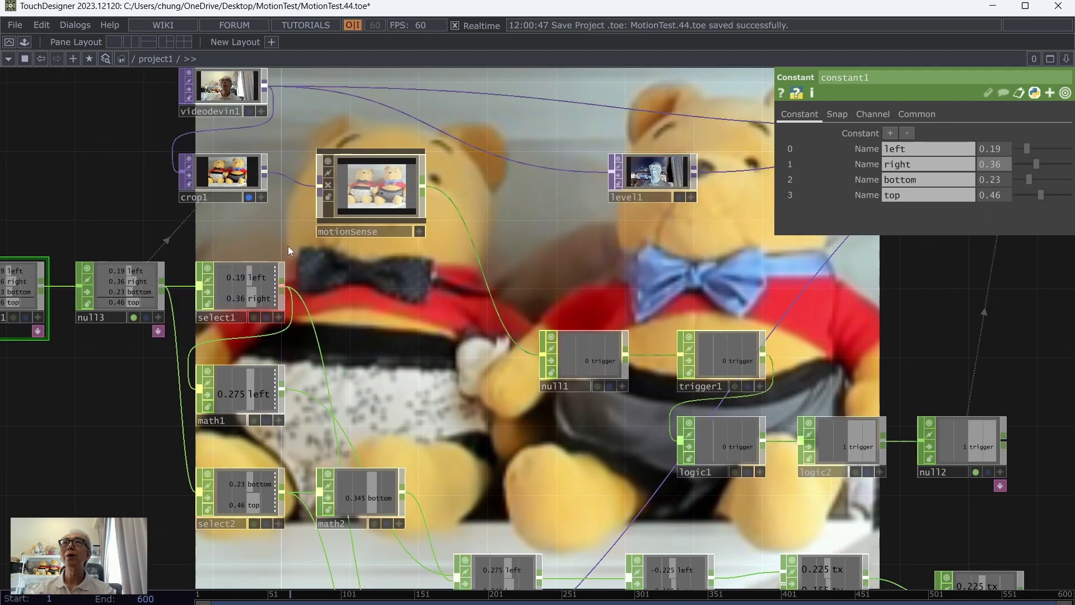
scroll(492, 364, "down", 3)
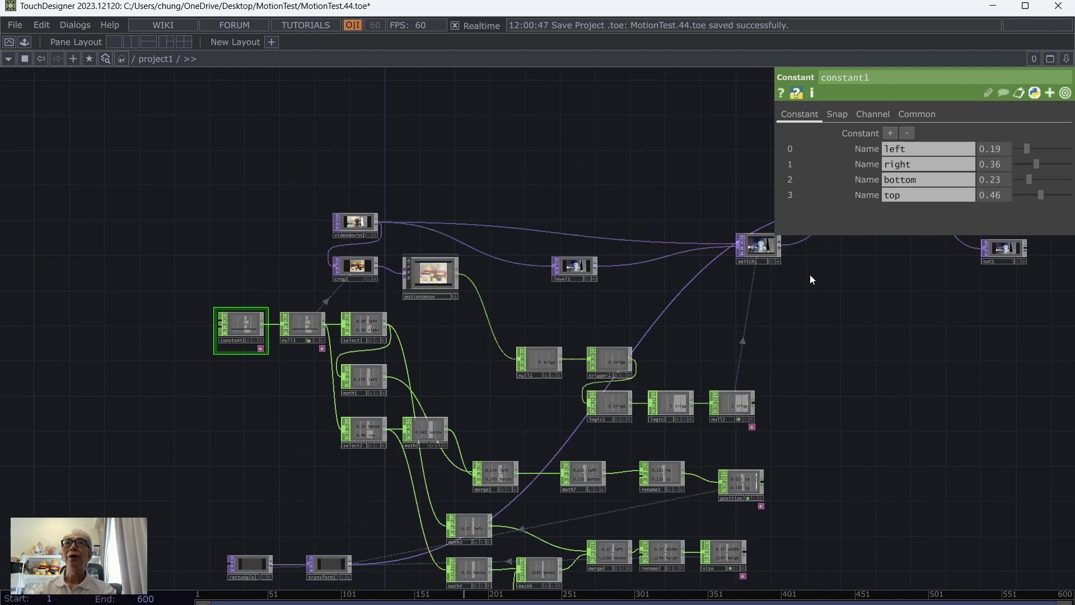
left_click_drag(865, 374, 803, 319)
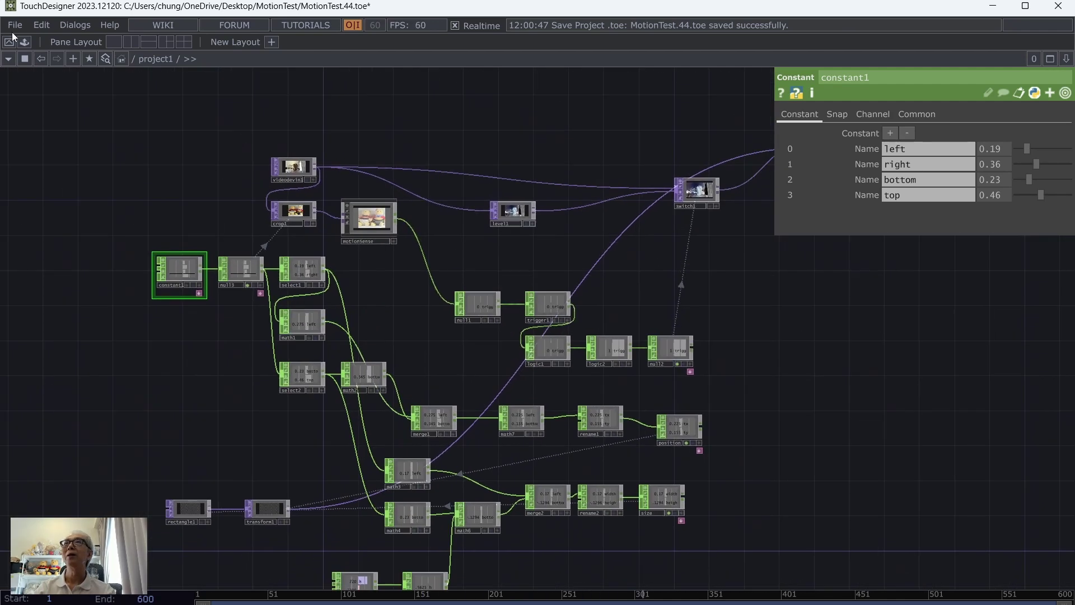
Save the project, check the rectangle overlay on the full output in Perform Mode, and return to the network editor.
left_click(12, 28)
left_click(15, 98)
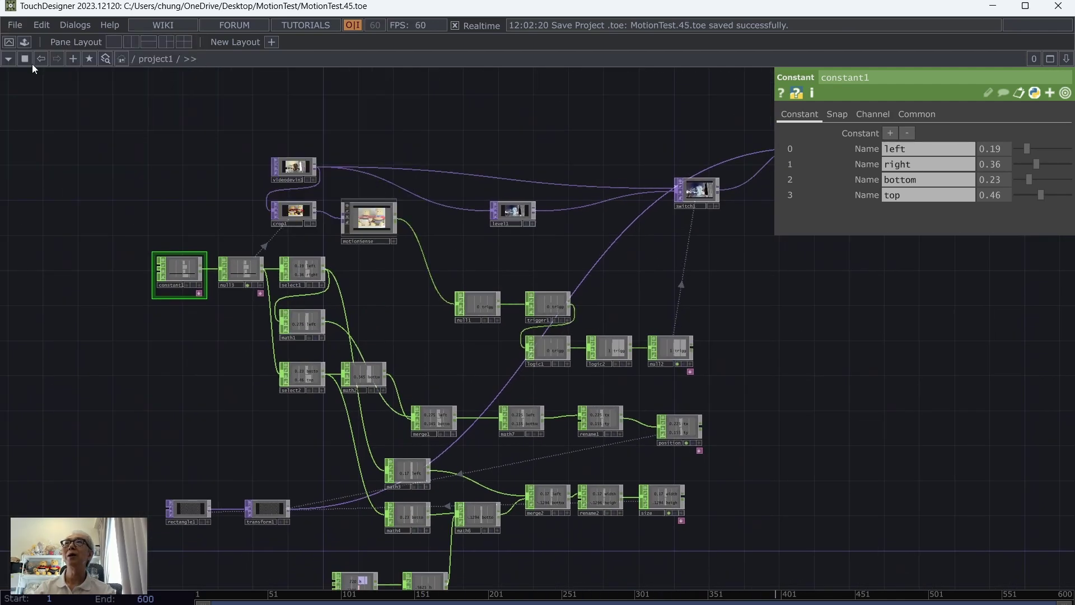
left_click(9, 42)
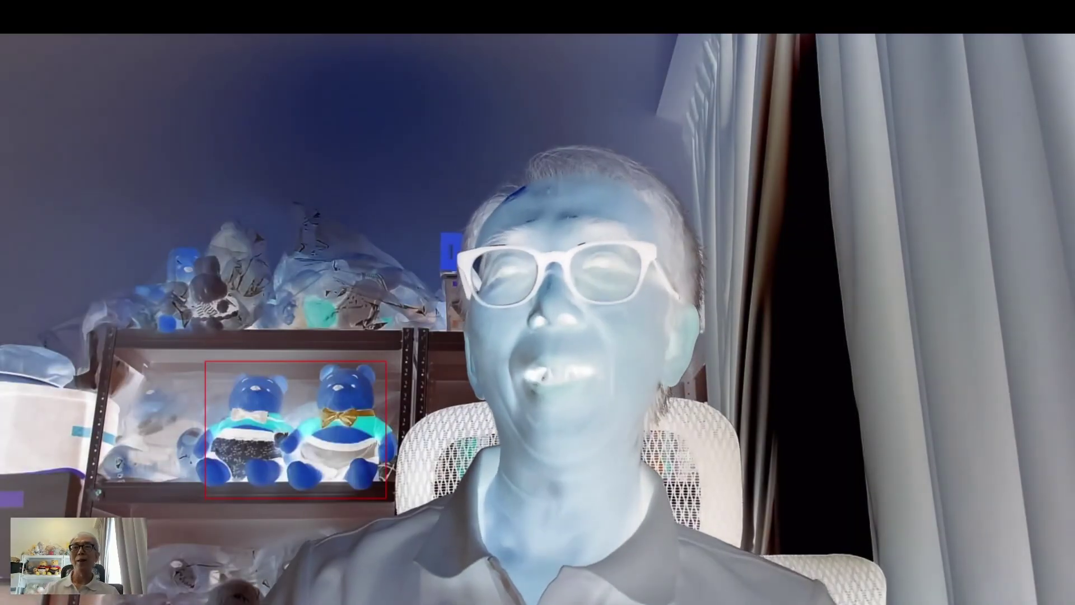
key("Escape")
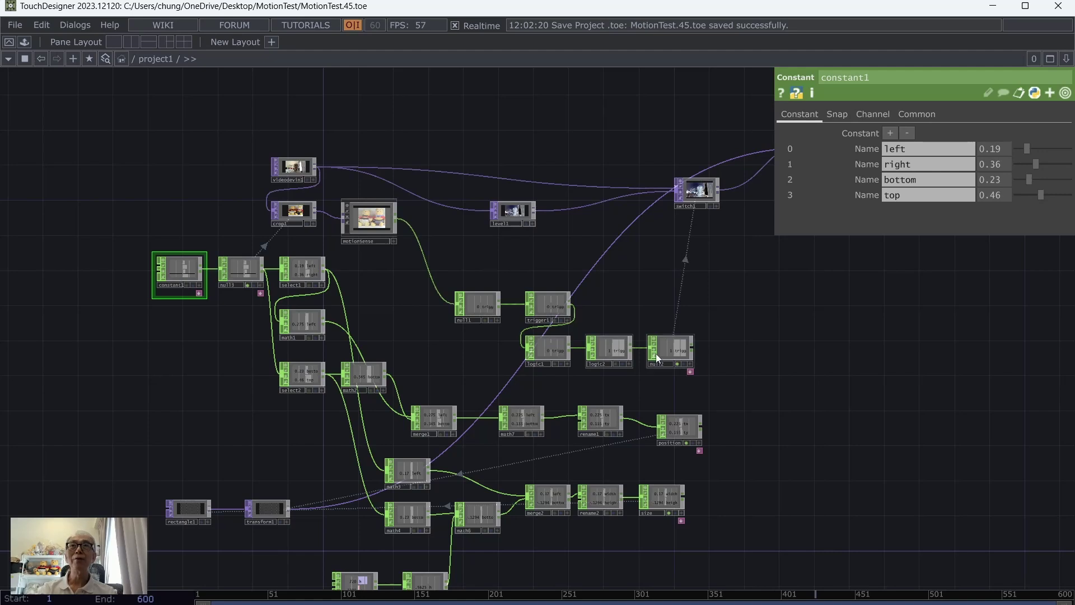
left_click_drag(923, 440, 887, 334)
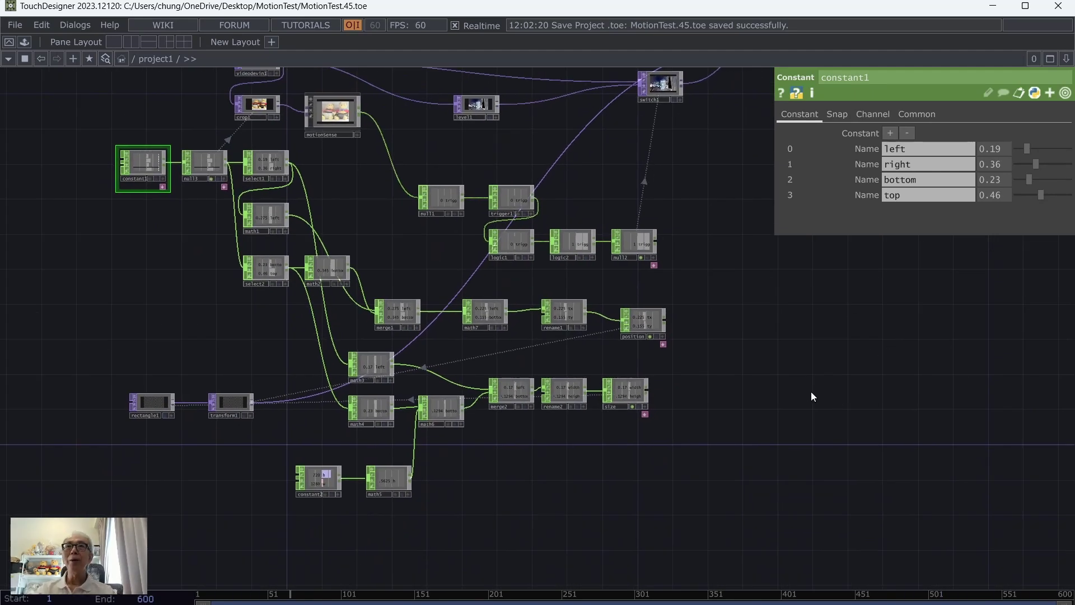
double_click(824, 427)
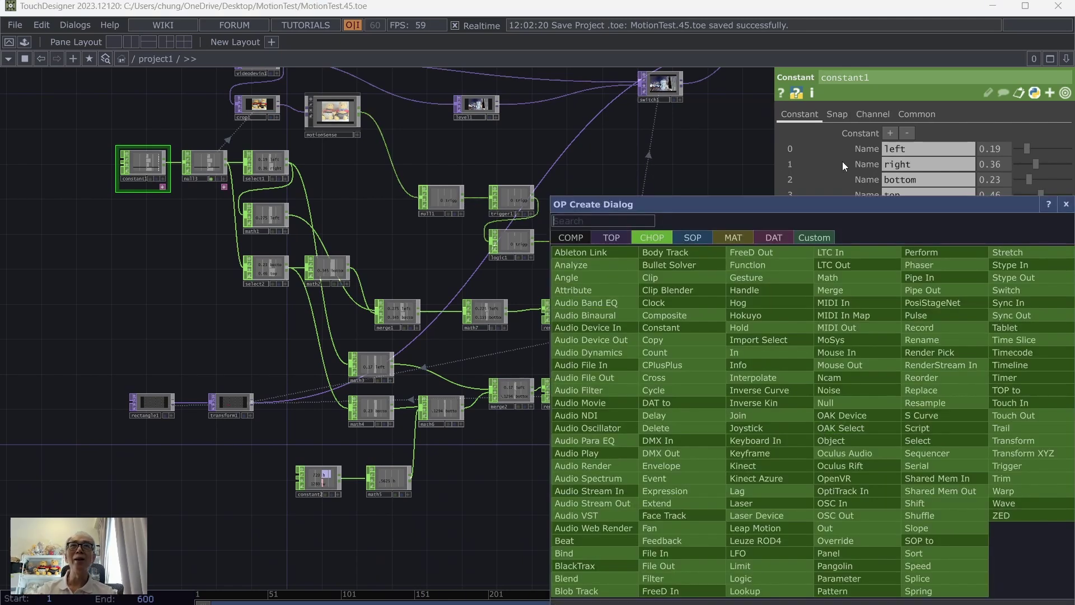
left_click_drag(892, 207, 711, 177)
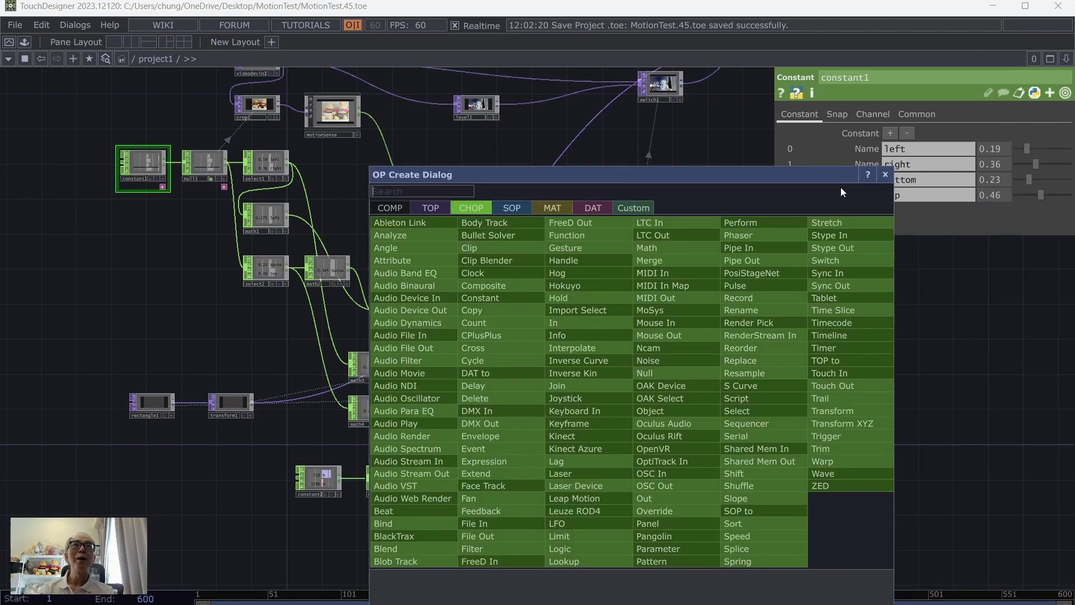
left_click(884, 176)
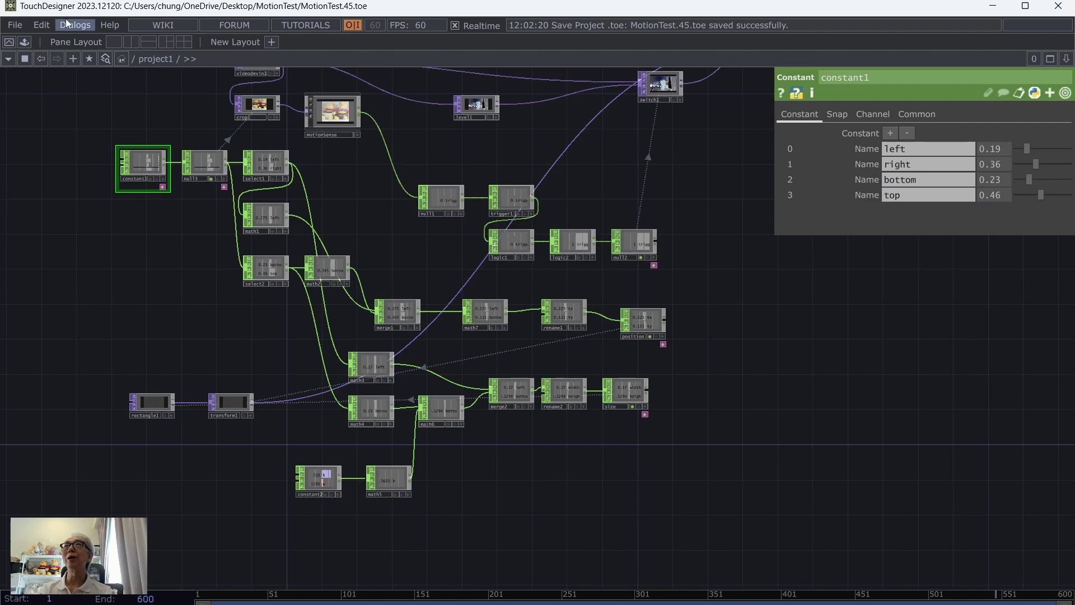
left_click(16, 25)
mouse_move(45, 27)
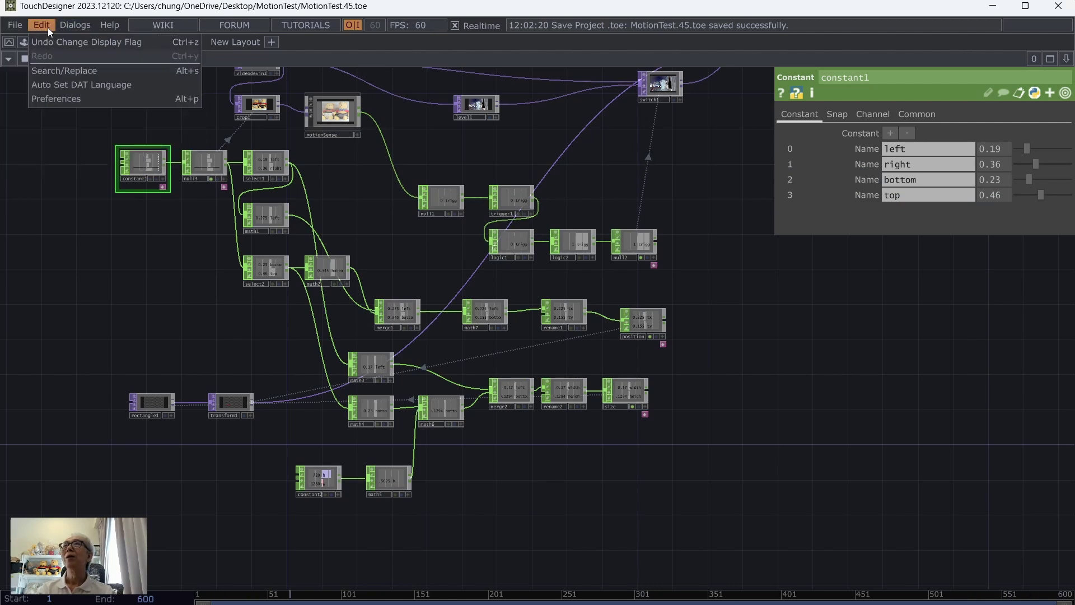
left_click(12, 176)
Add a Base COMP in the empty network area below the size CHOP.
key("Tab")
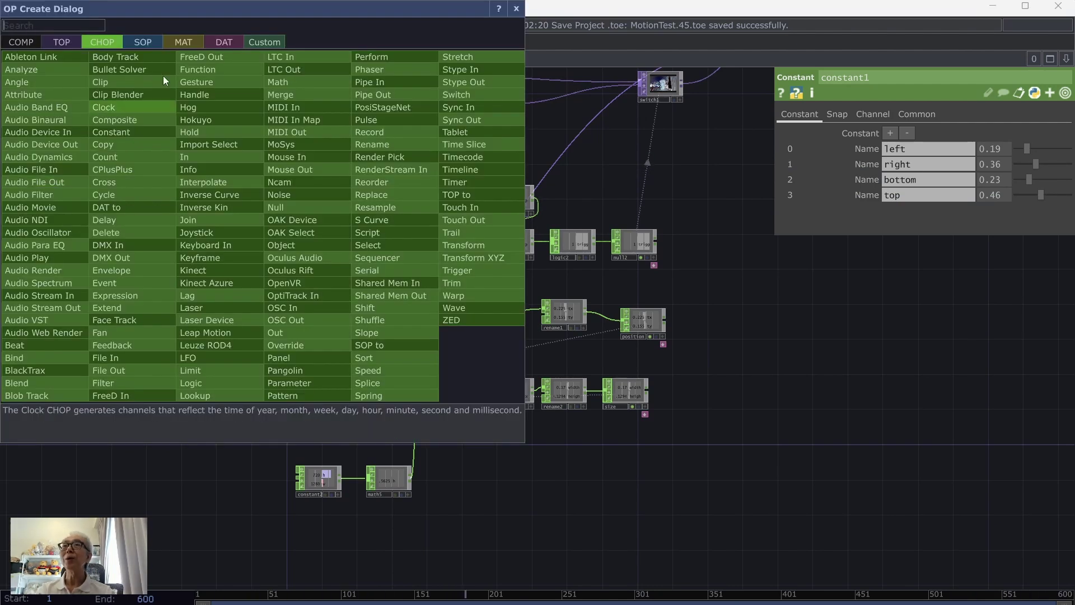
left_click(28, 42)
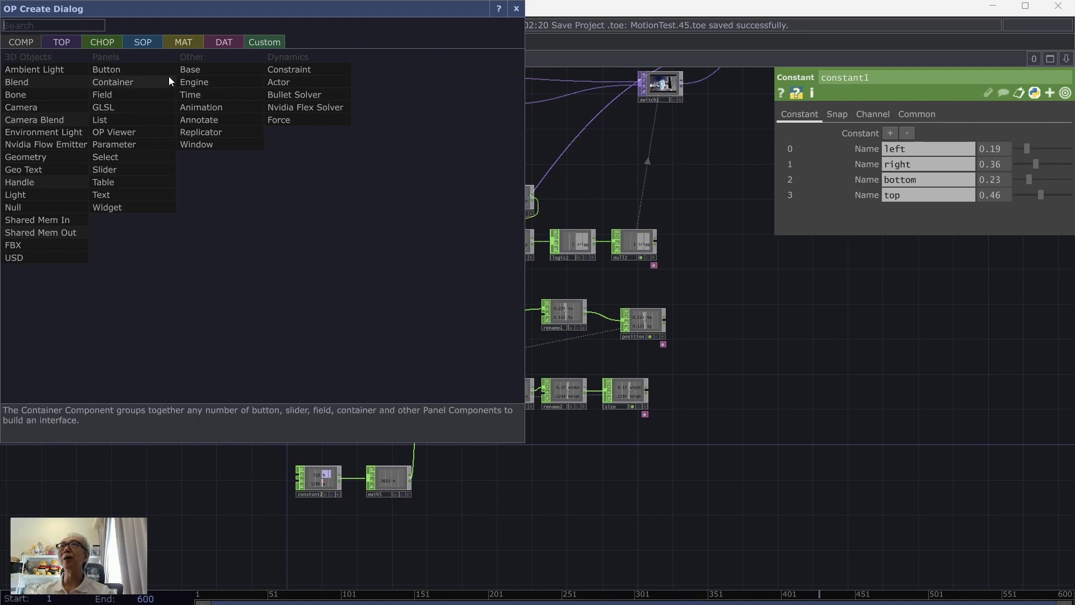
left_click(193, 68)
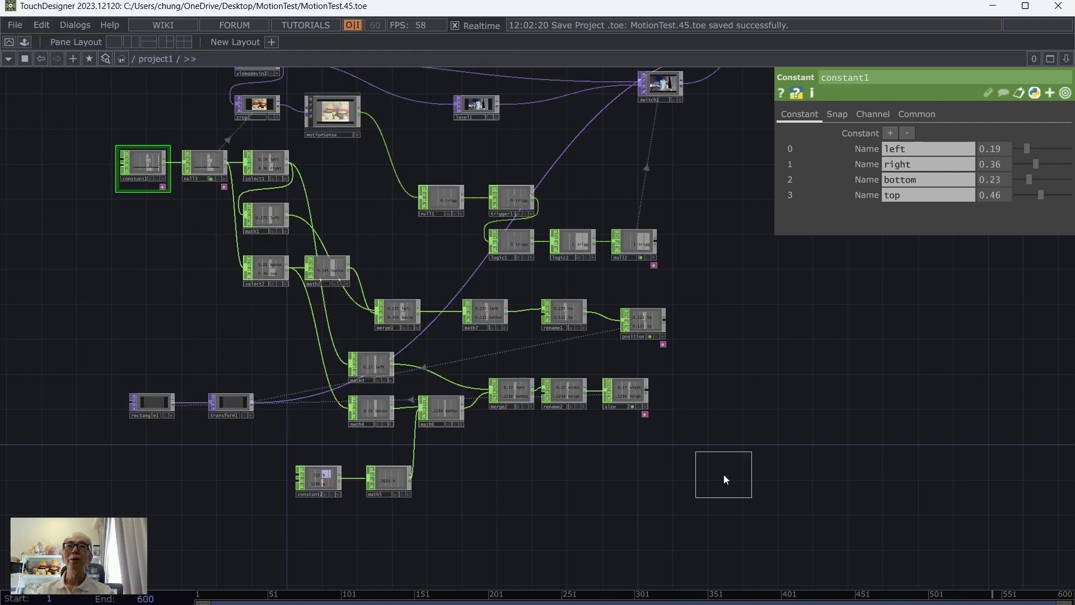
left_click(723, 475)
Rename the new Base COMP as MotionButton.
scroll(806, 498, "up", 8)
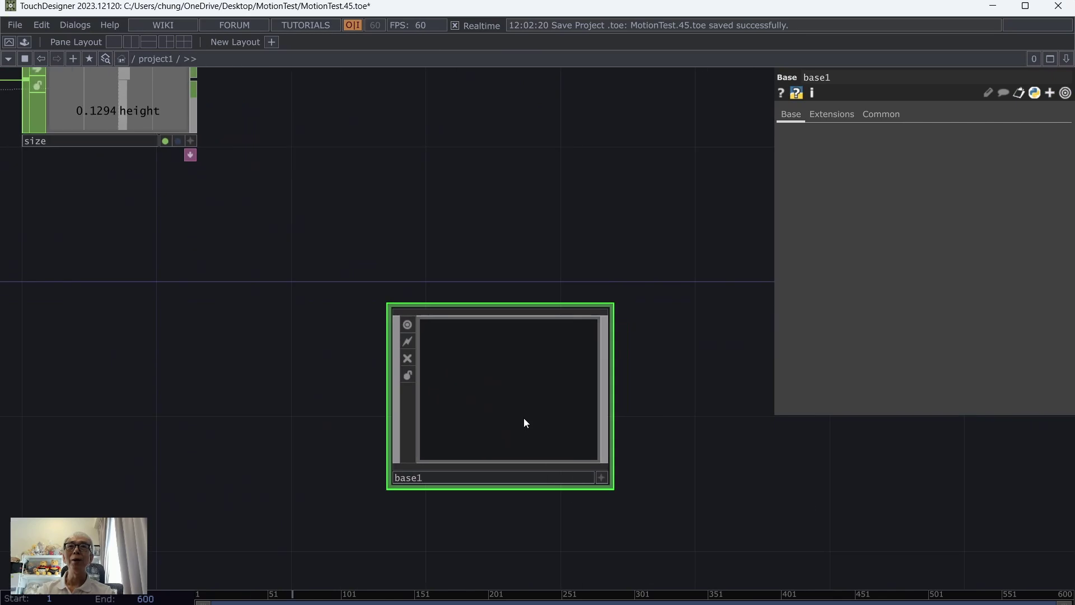
left_click(458, 478)
key("BackSpace")
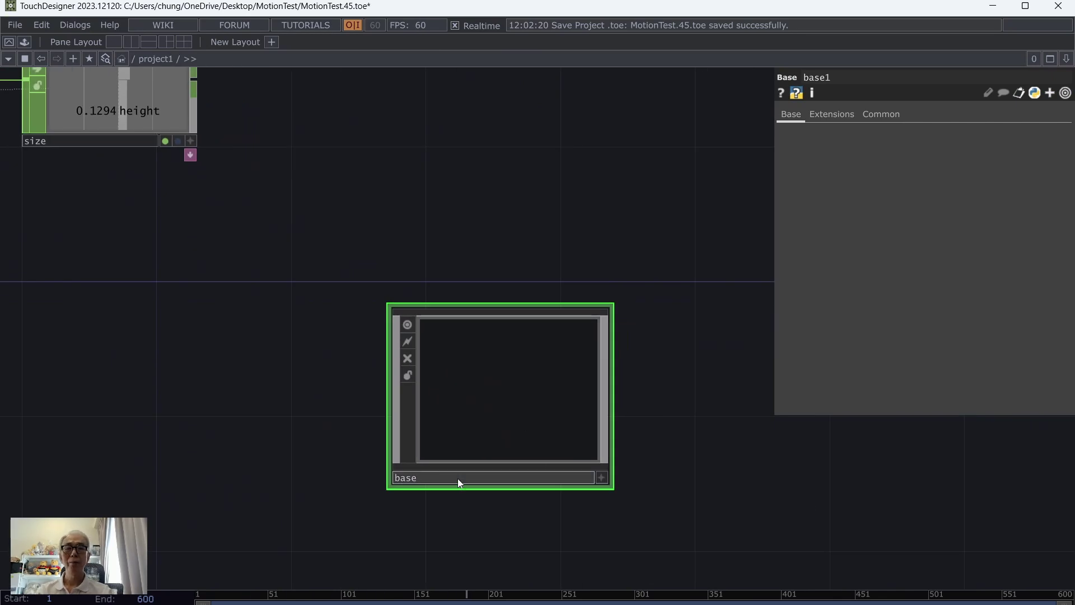
key("BackSpace")
key("BackSpace")
key("BackSpace")
key("BackSpace")
type("Mot")
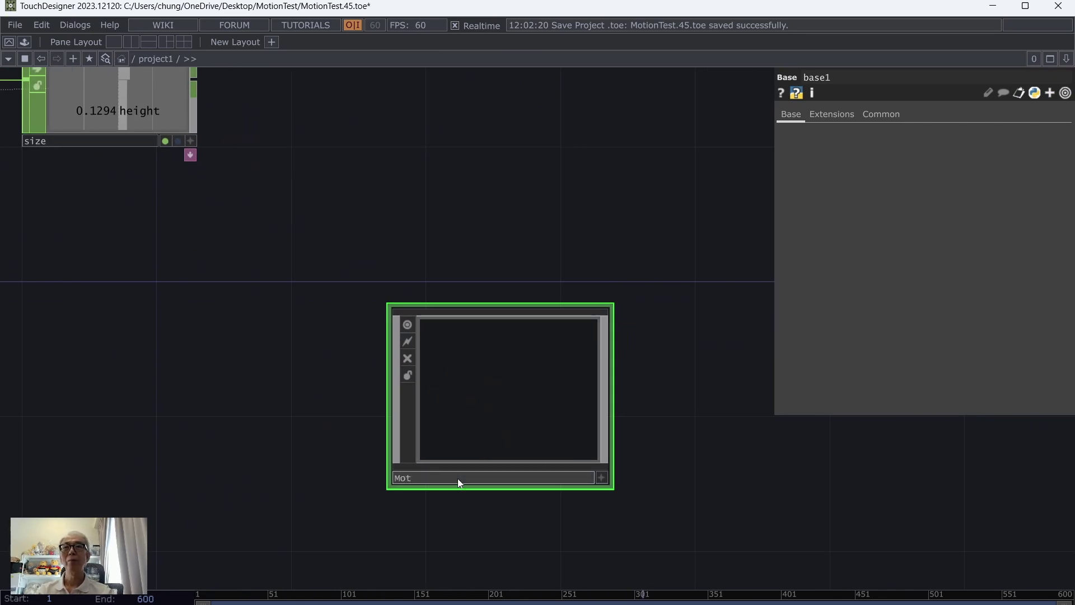
type("ionButton")
key("Return")
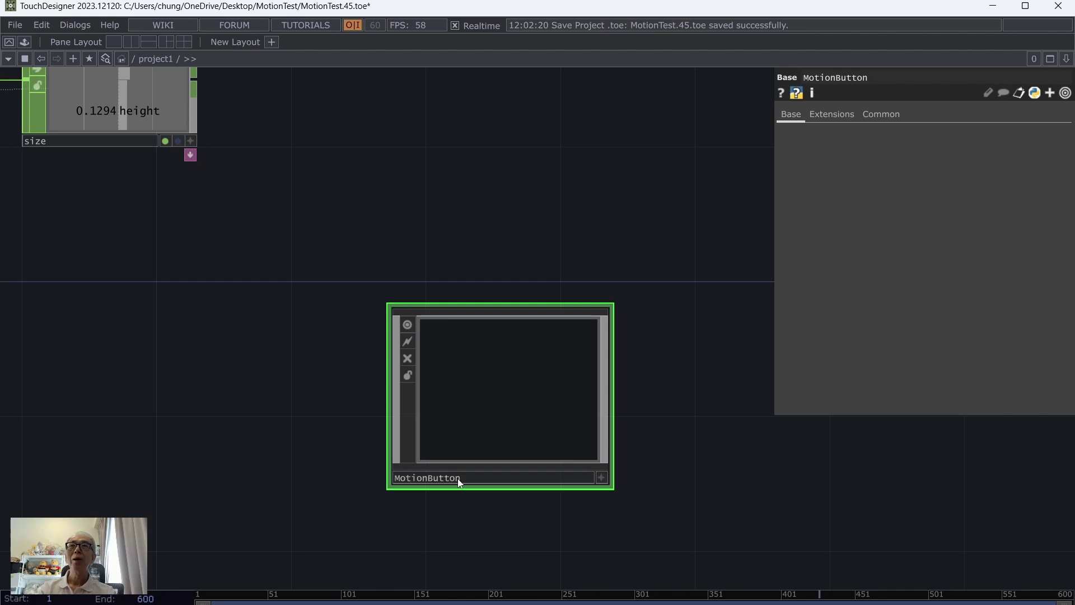
Move the MotionButton COMP to the empty area below the operator network.
scroll(438, 215, "down", 5)
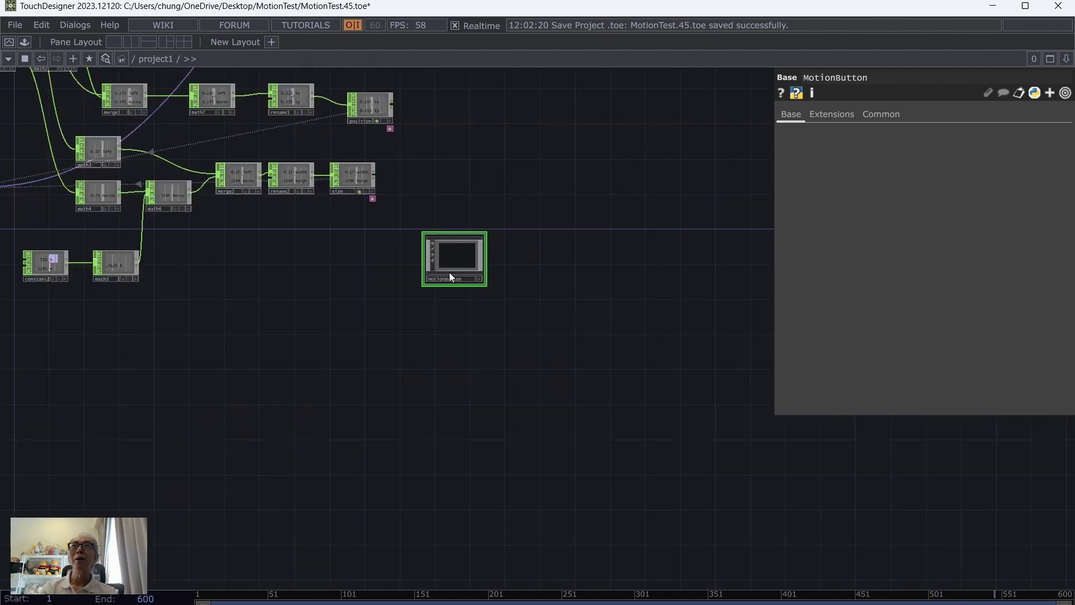
key("ctrl+v")
key("Delete")
left_click_drag(280, 365, 529, 415)
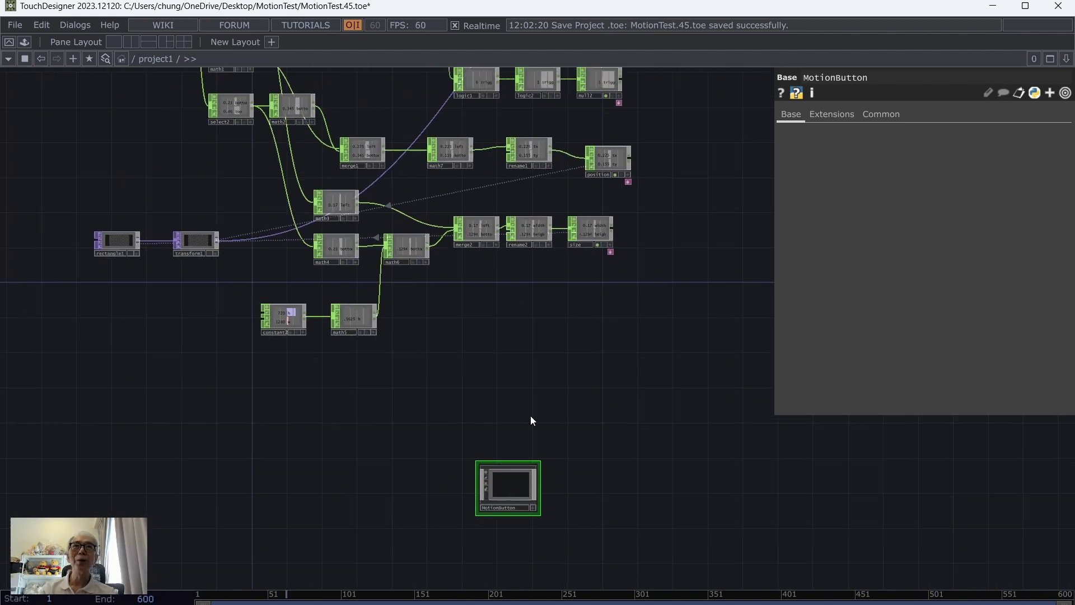
key("p")
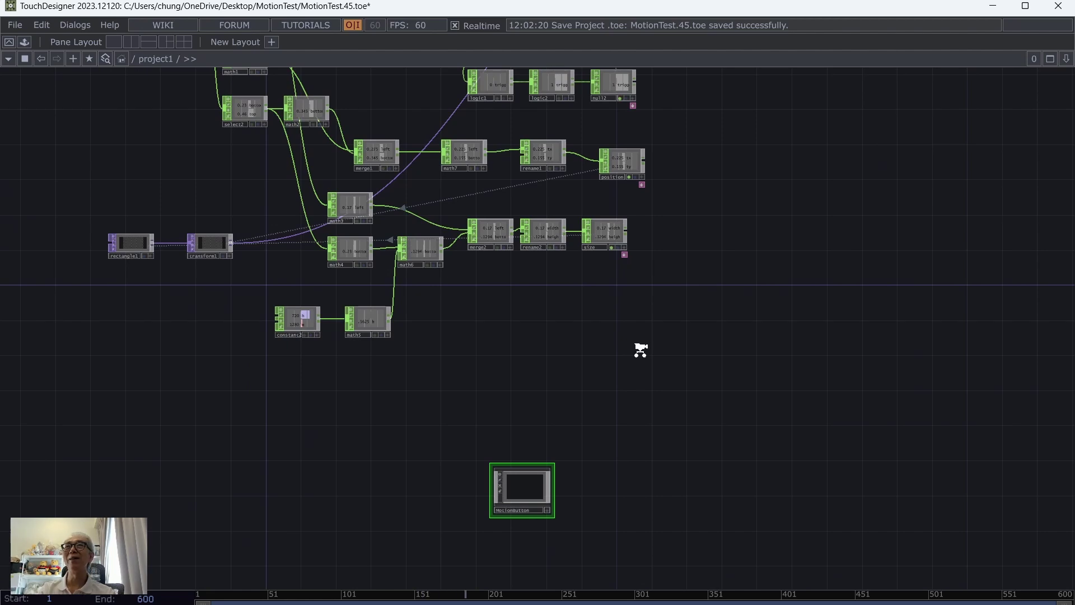
scroll(641, 351, "up", 3)
scroll(777, 365, "down", 2)
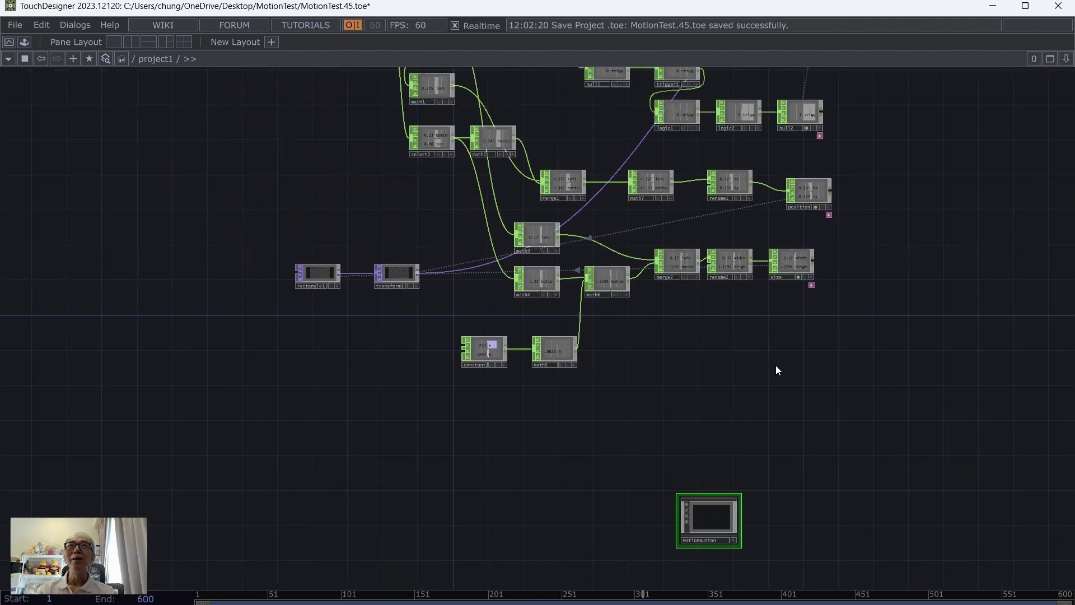
Shift rectangle1 and transform1 closer to the math CHOPs, and move null2 far to the right of logic2.
left_click_drag(395, 273, 438, 243)
left_click_drag(324, 272, 371, 246)
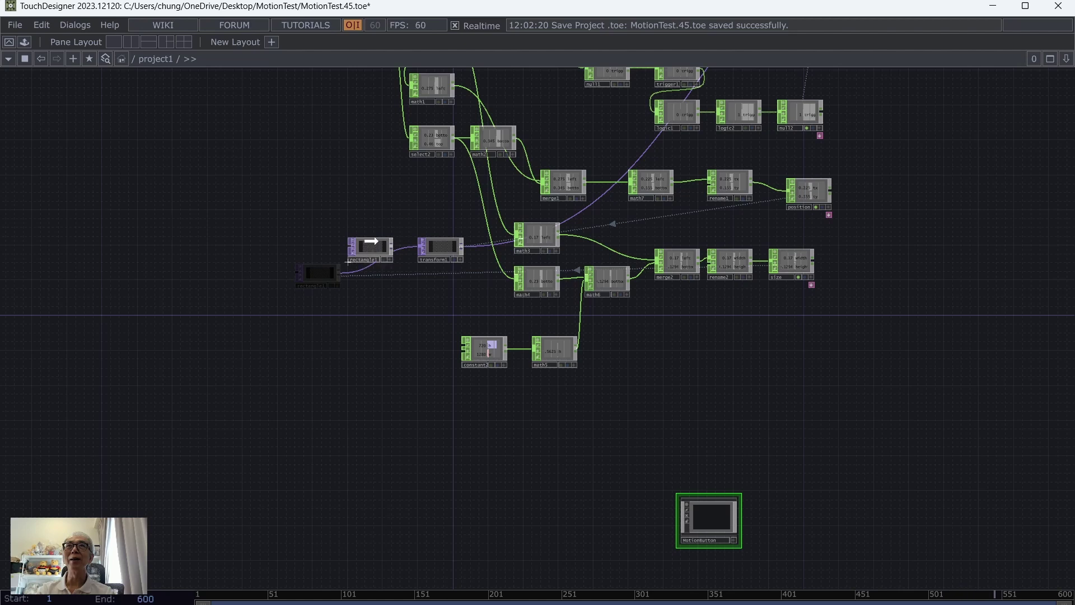
left_click_drag(951, 178, 746, 327)
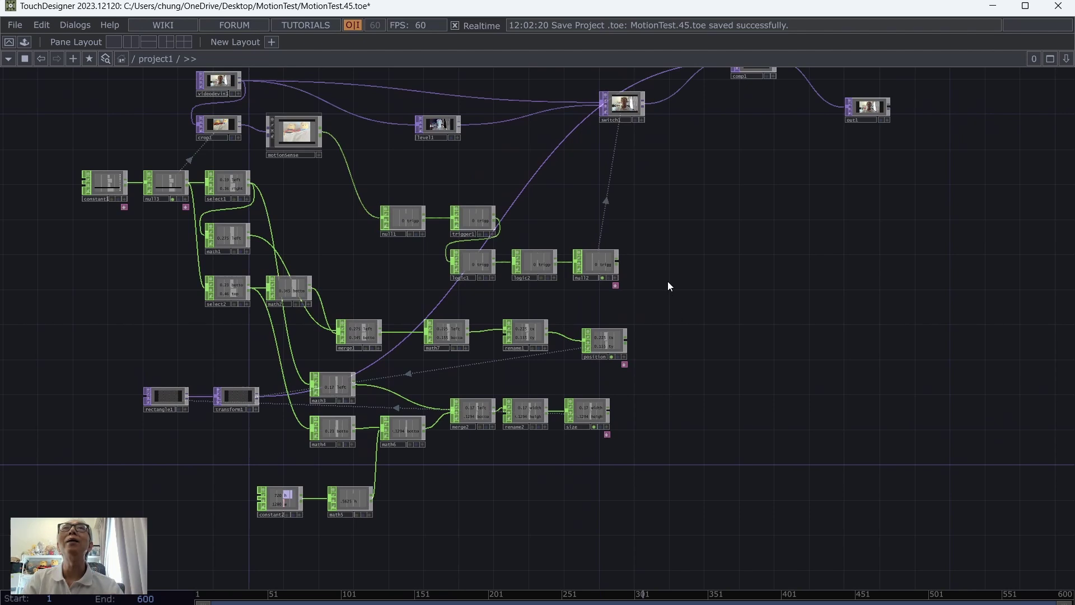
left_click_drag(606, 263, 880, 264)
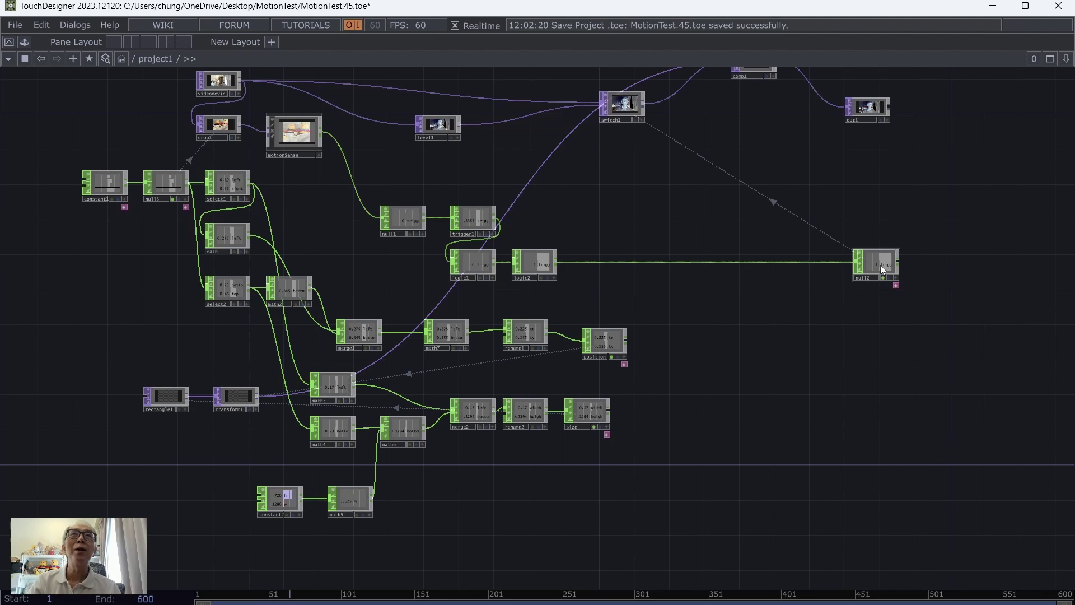
mouse_move(880, 265)
left_mouse_down()
mouse_move(722, 263)
mouse_move(869, 269)
left_mouse_up()
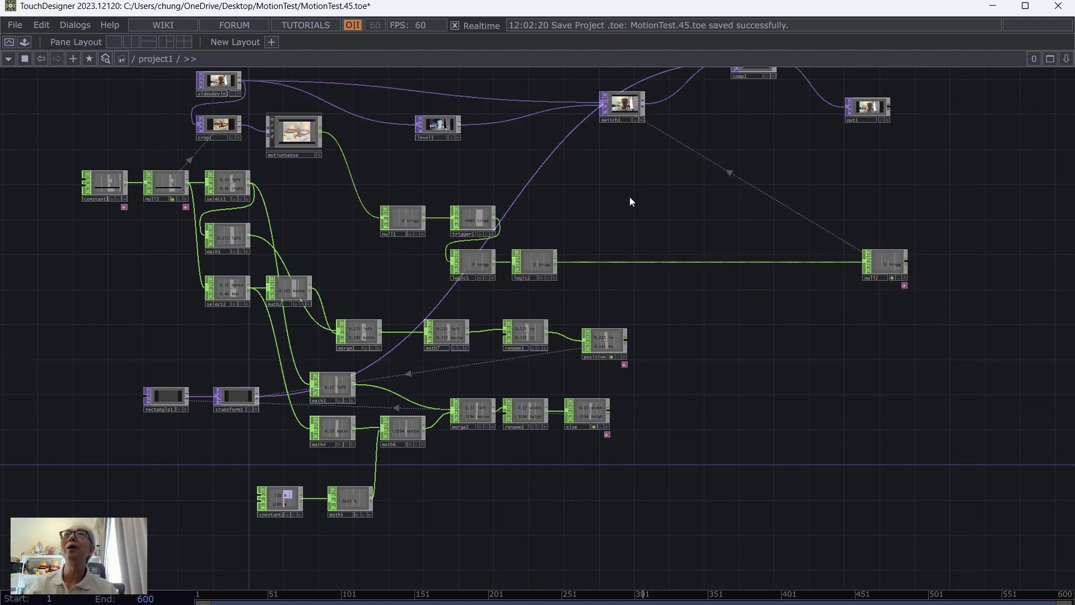
Move constant1 and null3 down and to the left of the select CHOPs.
left_click_drag(629, 197, 748, 243)
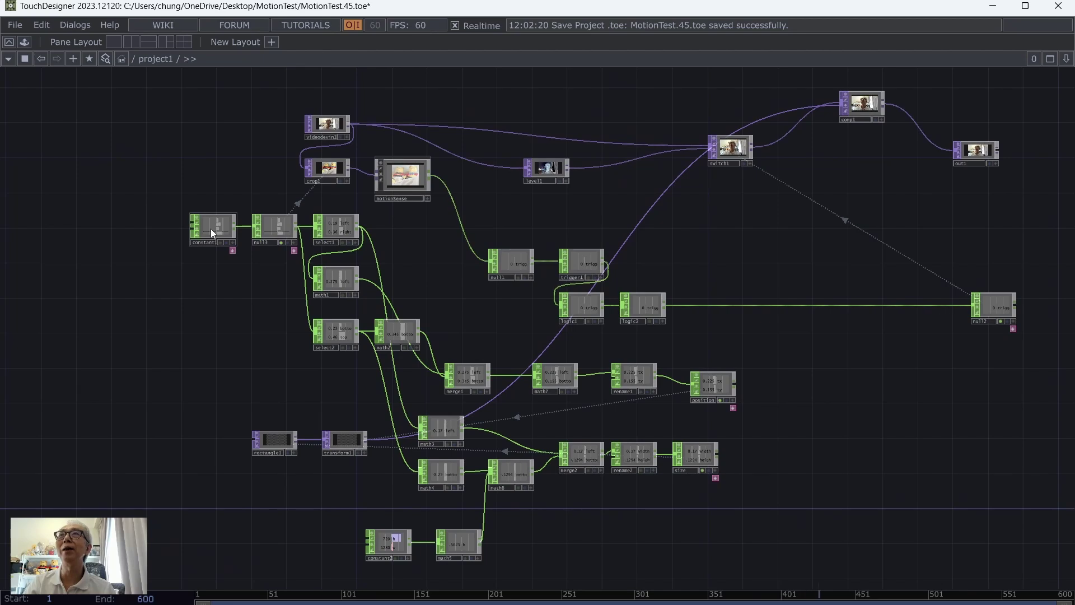
left_click_drag(211, 229, 173, 317)
left_click_drag(273, 235, 254, 314)
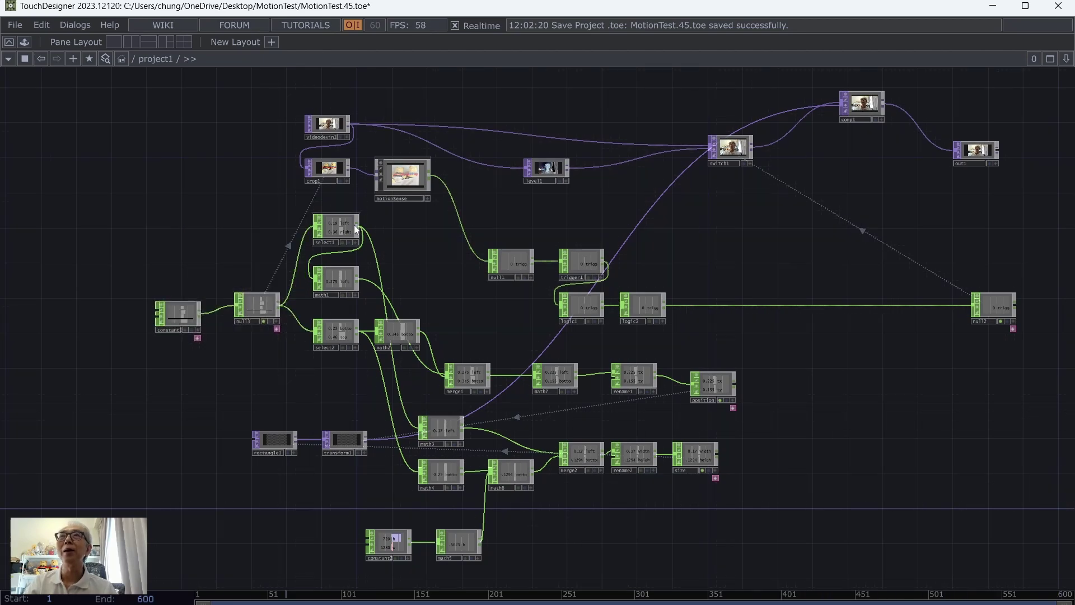
Move videodevin1, switch1, level1, comp1 and out1 up, away from the motion-detection operators.
left_click_drag(224, 143, 256, 213)
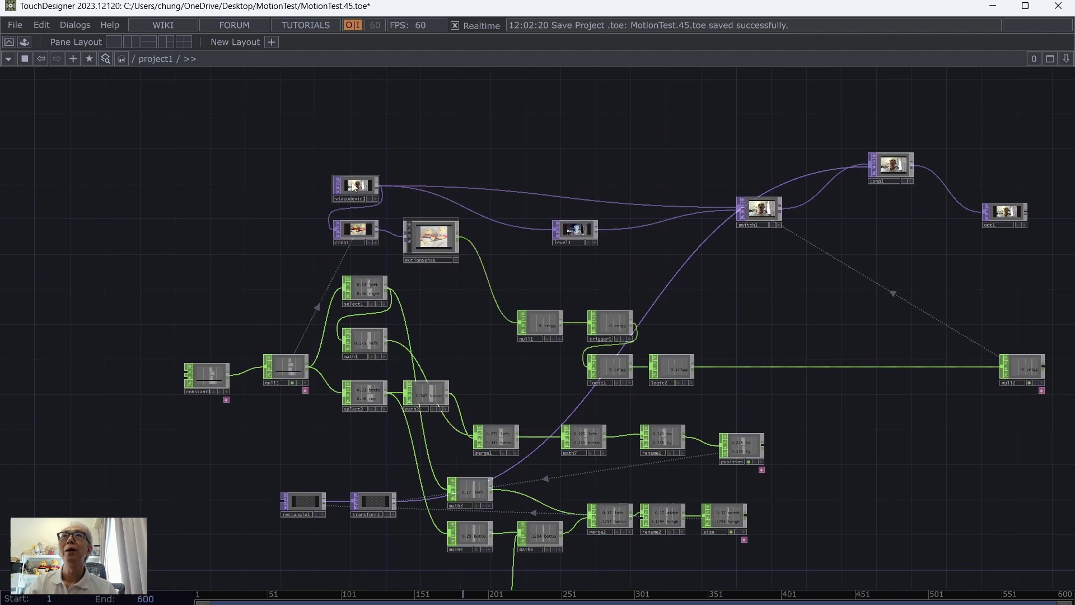
left_click_drag(343, 173, 170, 117)
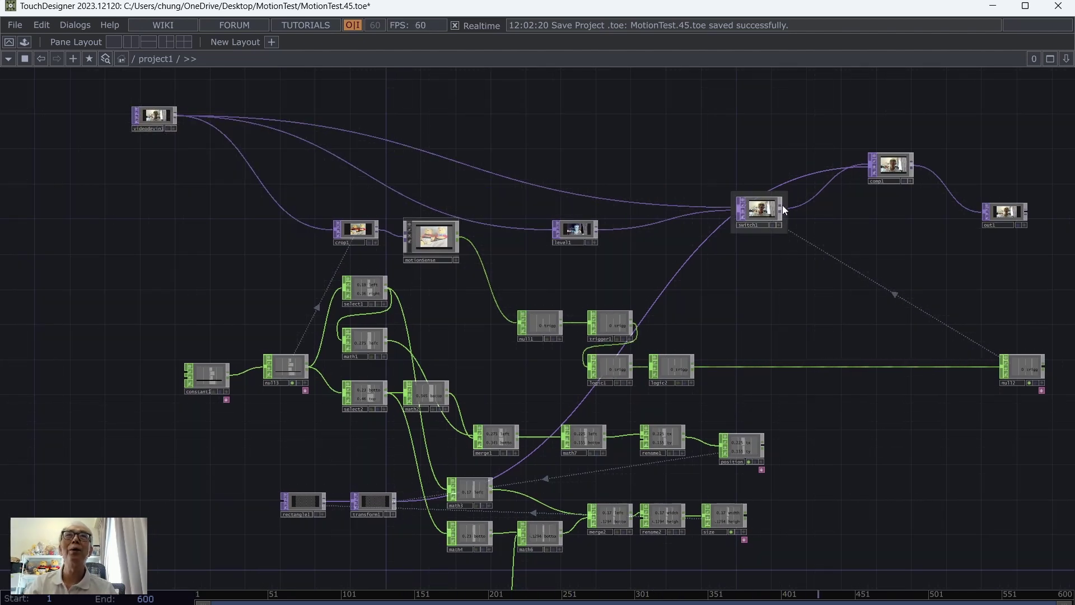
left_click_drag(782, 205, 789, 143)
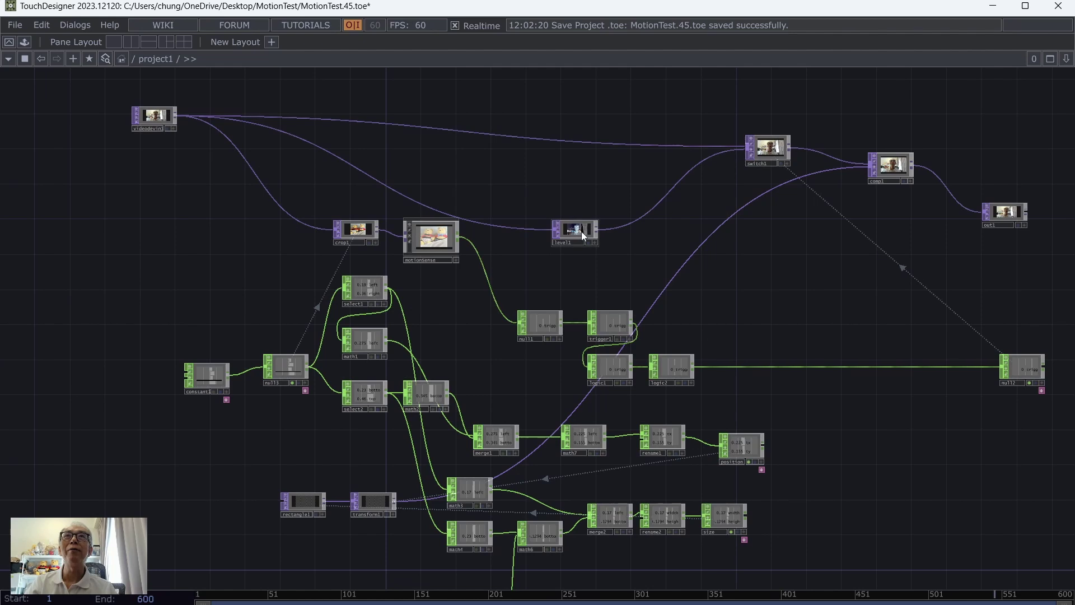
left_click_drag(581, 230, 581, 169)
left_click_drag(903, 166, 859, 130)
left_click_drag(982, 227, 964, 131)
Place math5 directly below math4 and move constant2 far left, clear of the motion-detection operators.
scroll(837, 206, "down", 5)
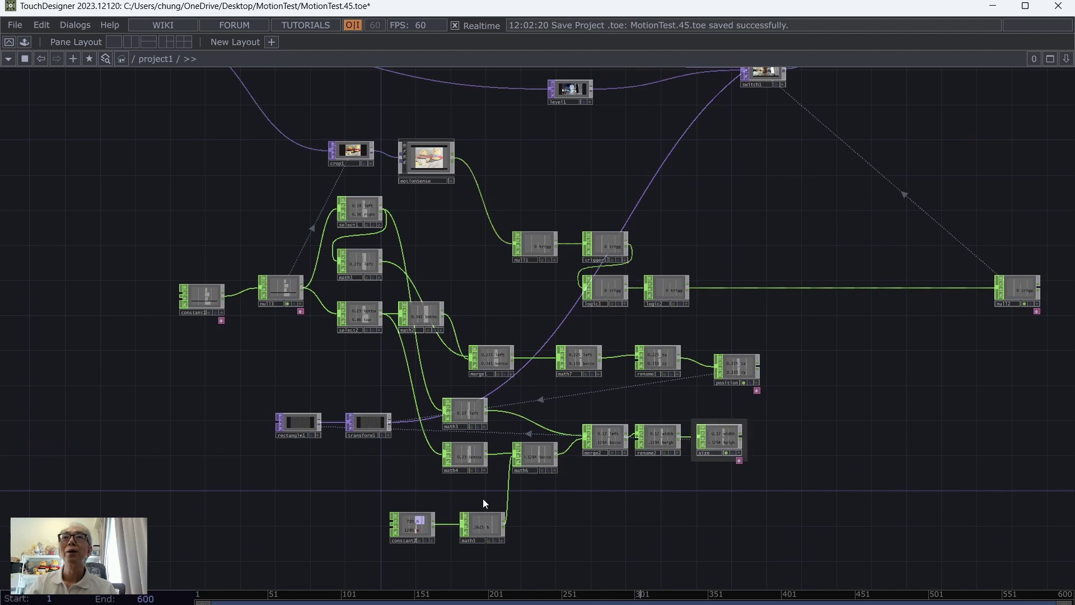
left_click_drag(493, 519, 474, 502)
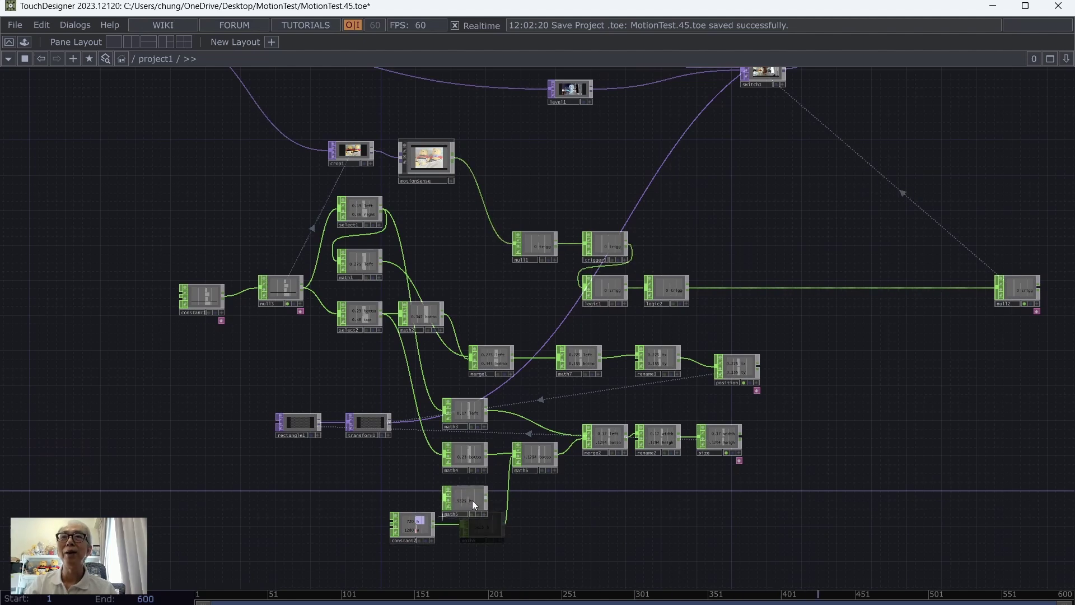
left_click_drag(417, 529, 348, 510)
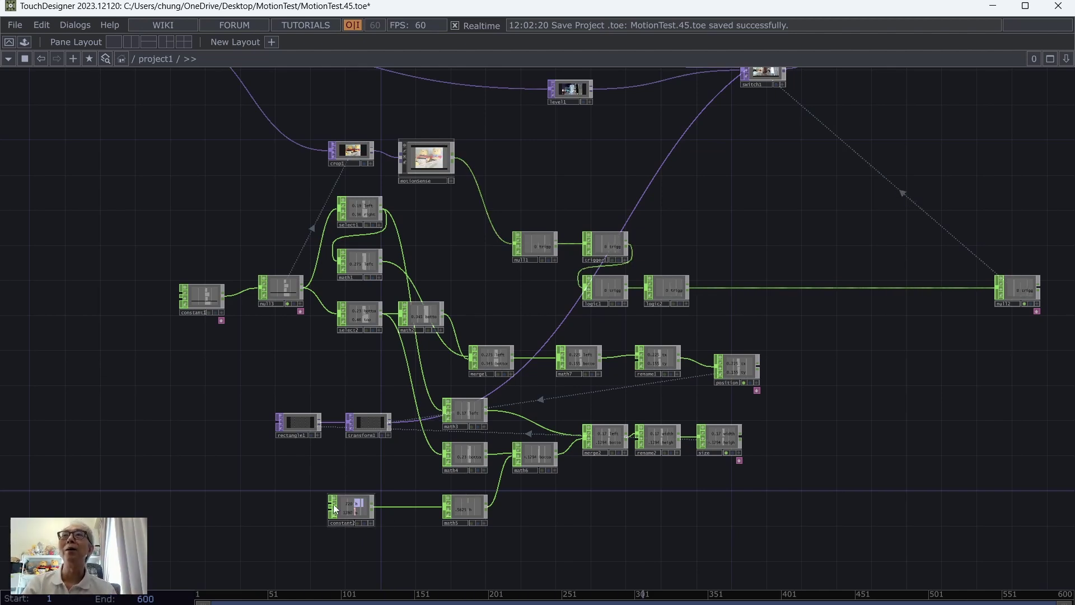
left_click_drag(350, 512, 131, 502)
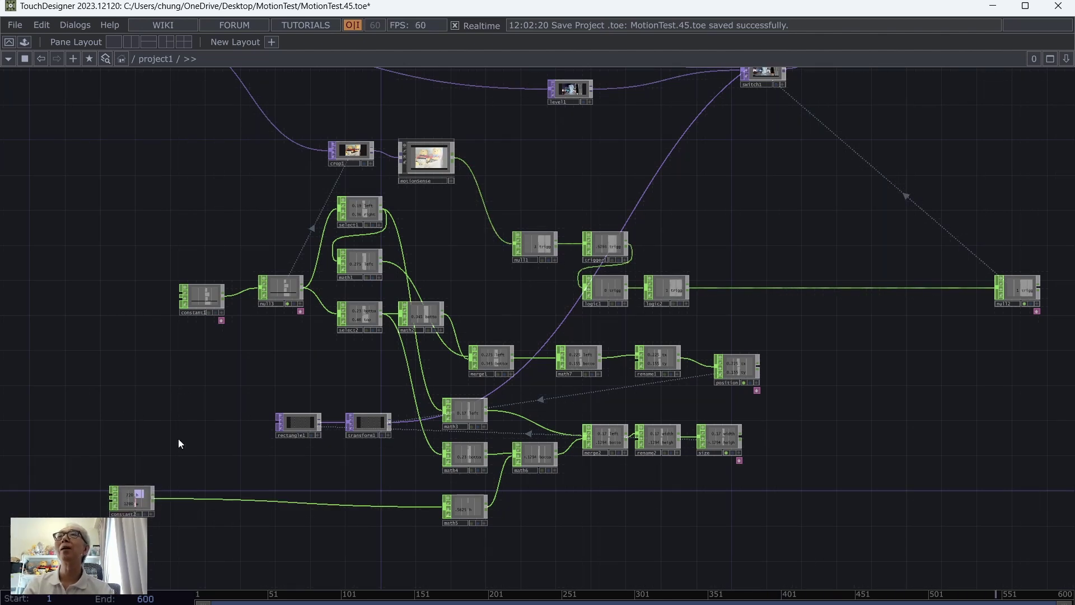
left_click_drag(130, 502, 94, 499)
Cut the motion-detection and rectangle operators from project1, leaving constant2, null2, level1 and the main video chain in place.
left_click_drag(144, 403, 259, 386)
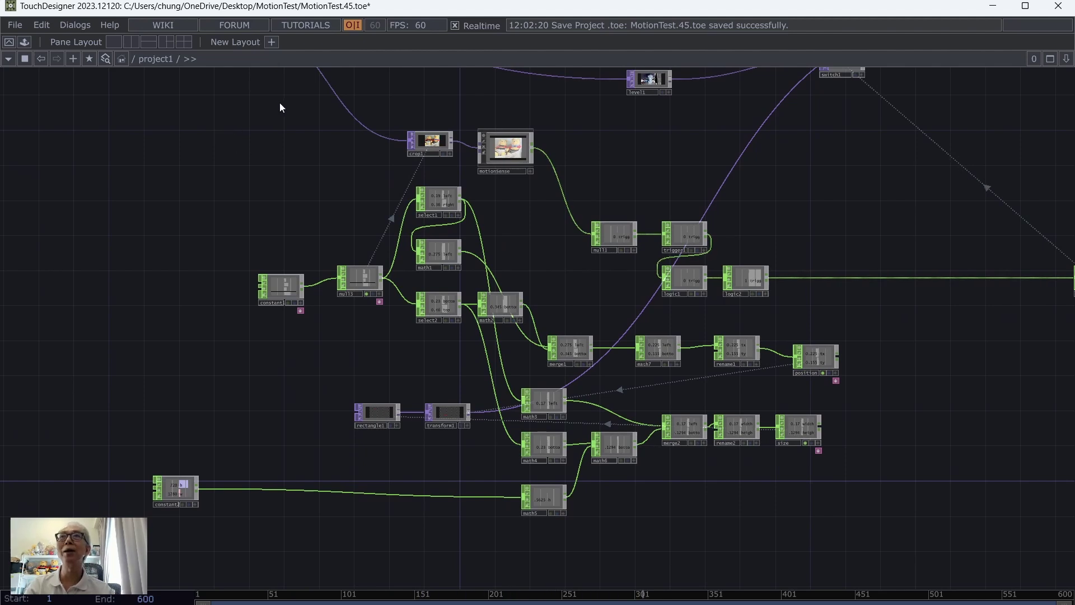
left_click_drag(280, 103, 895, 559)
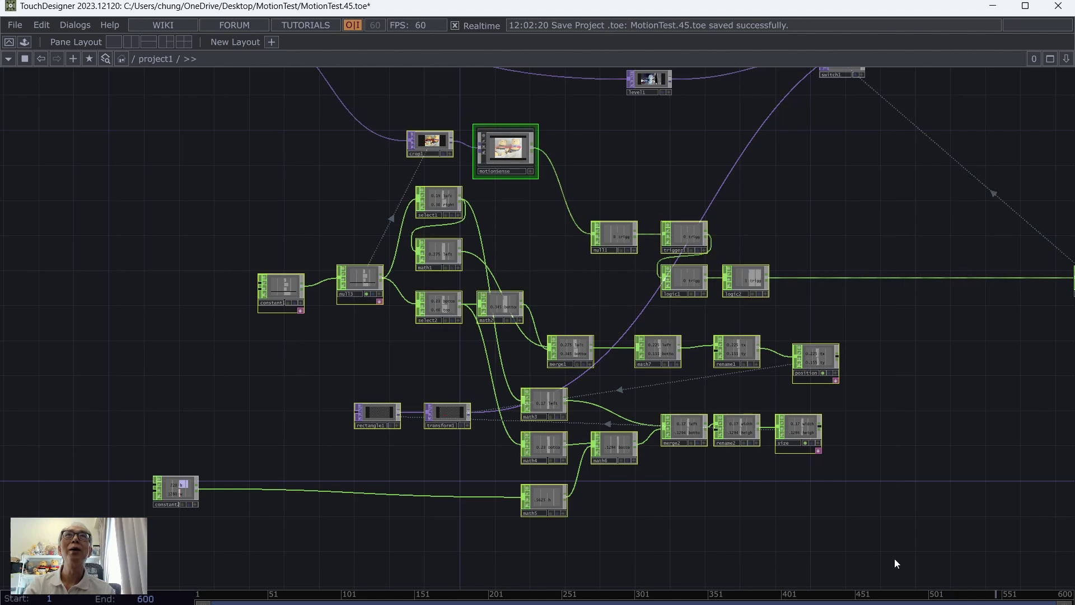
key("Delete")
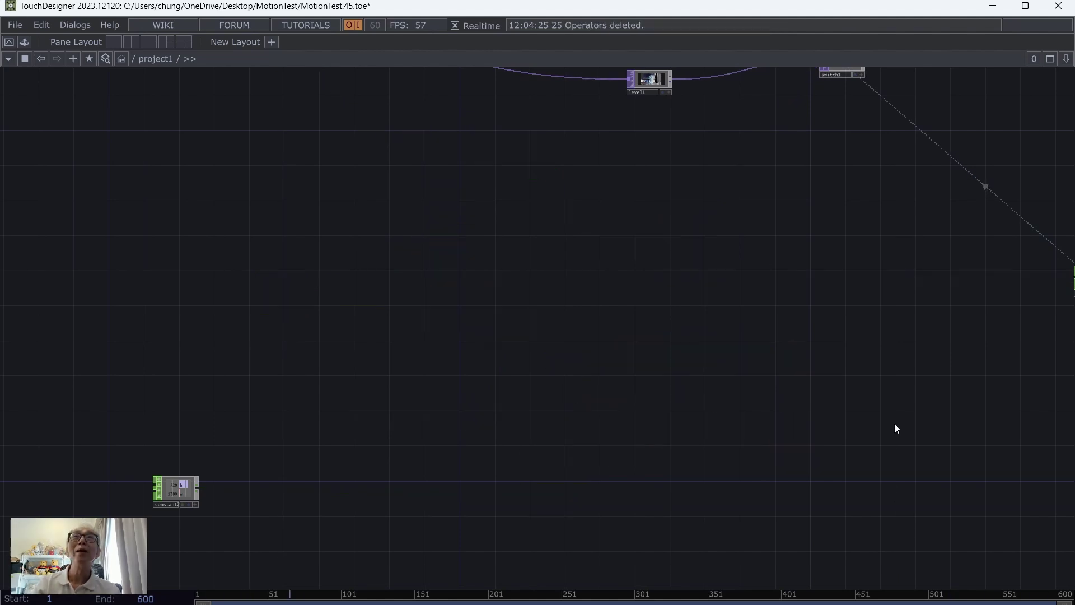
Enter the MotionButton COMP, paste the cut operators into its network, and frame them all.
middle_click_drag(643, 395, 366, 372)
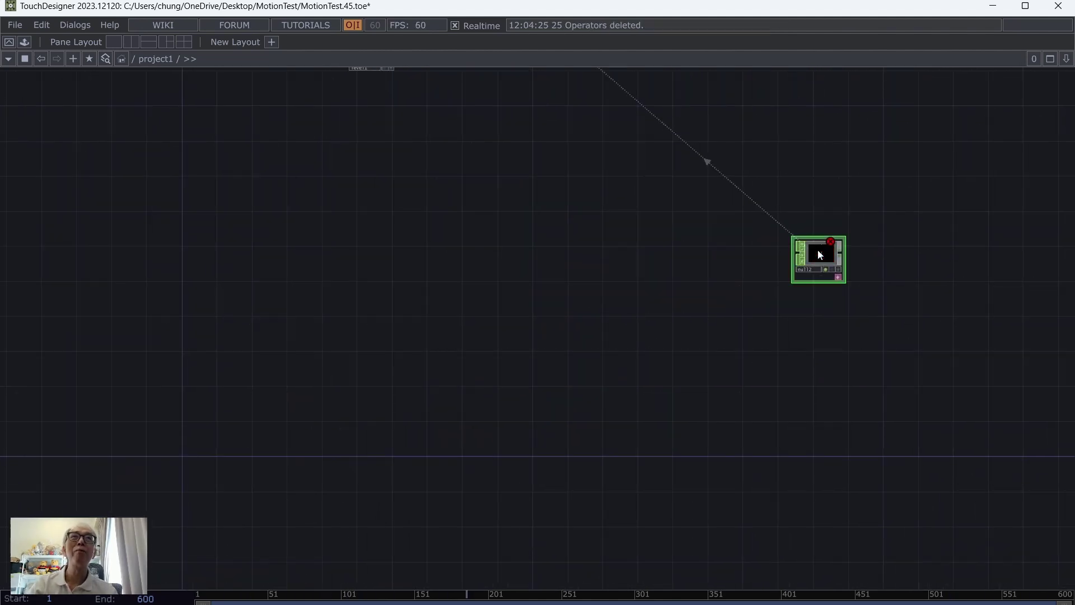
scroll(510, 359, "down", 3)
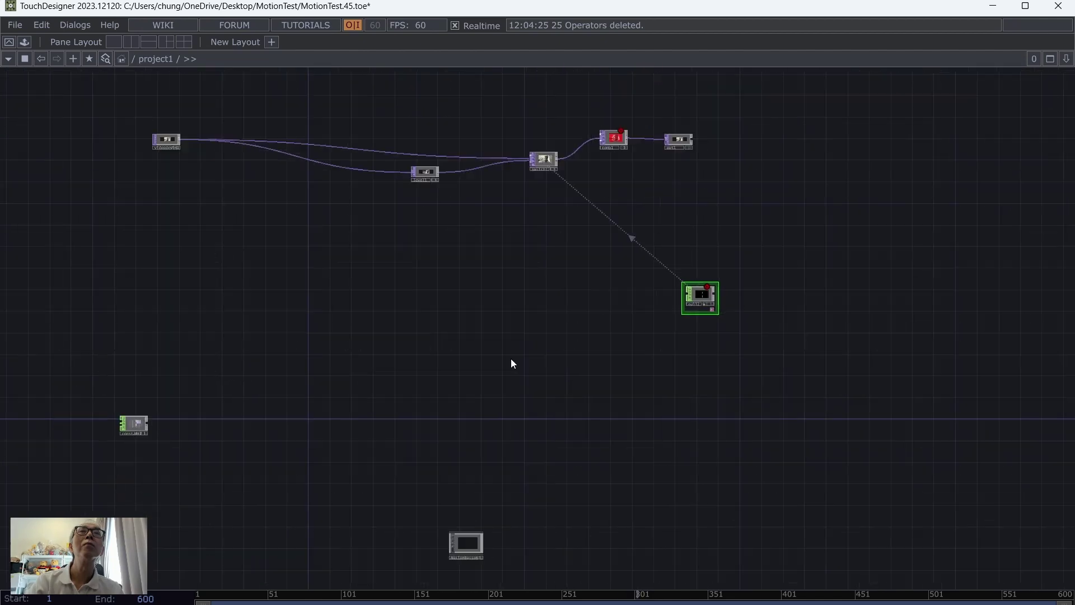
left_click(466, 542)
key("i")
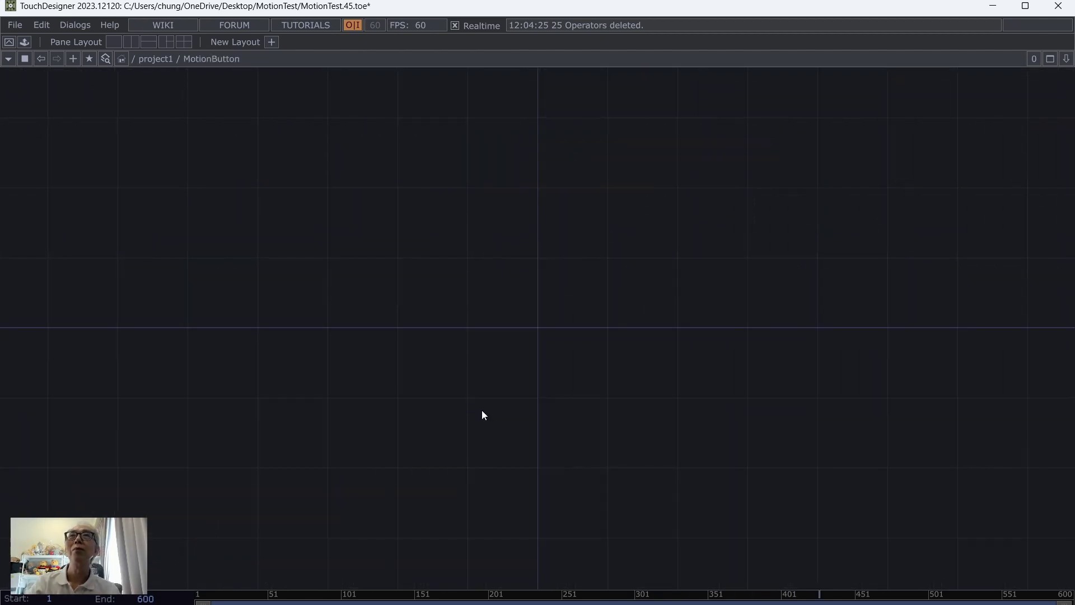
middle_click_drag(483, 415, 365, 351)
key("ctrl+v")
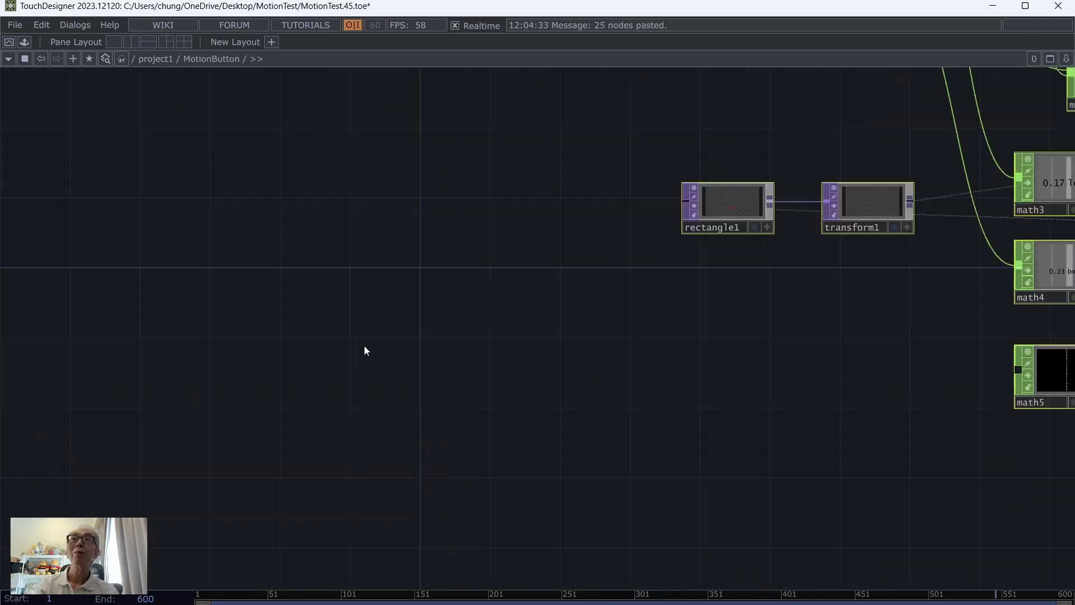
key("h")
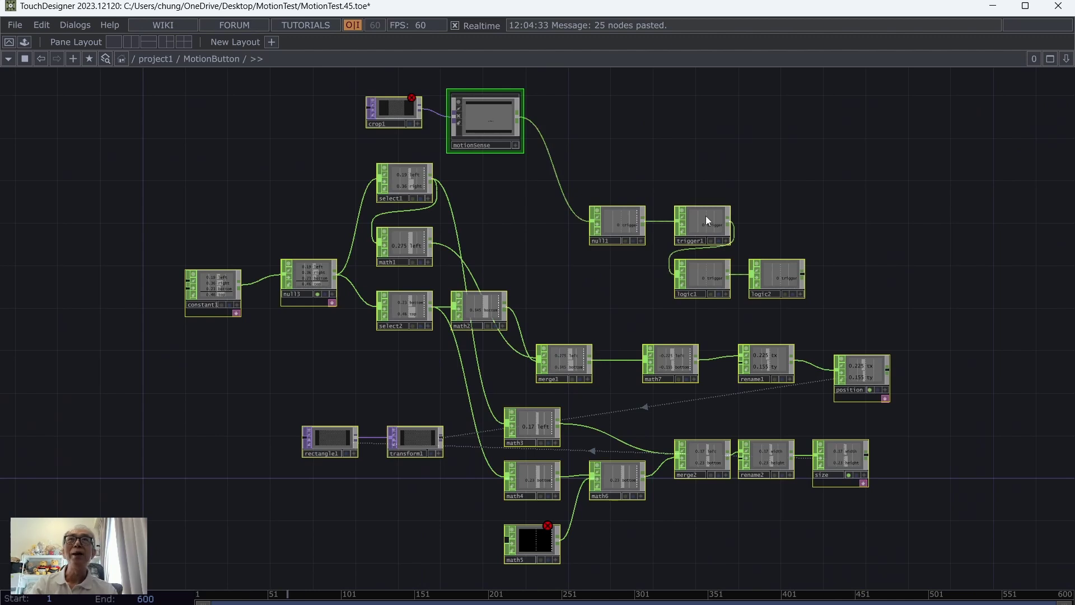
Add an In TOP before crop1 and connect its output to crop1's input.
key("Tab")
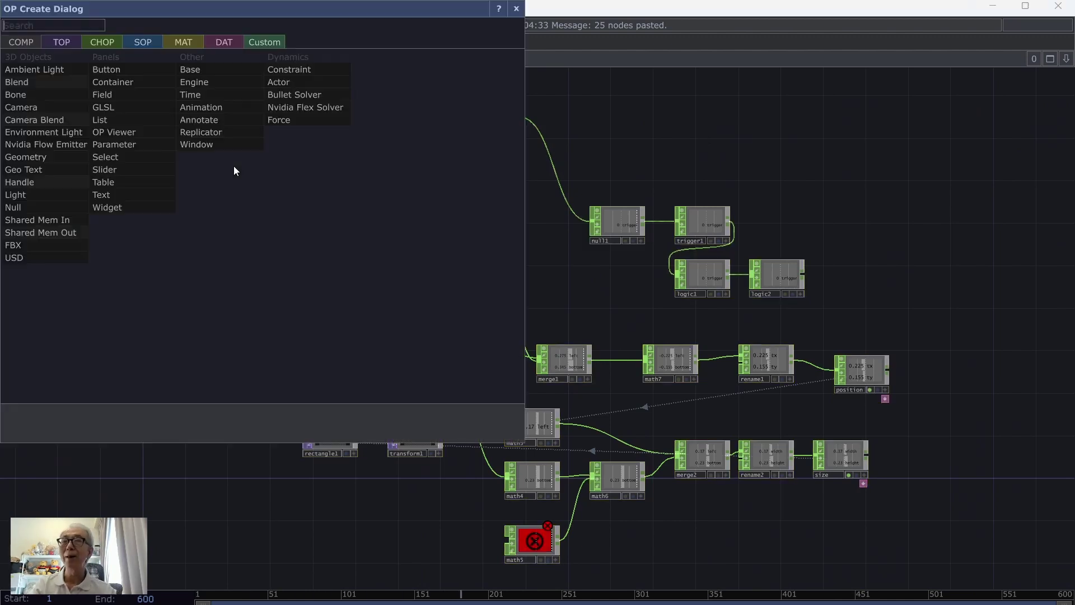
left_click(60, 40)
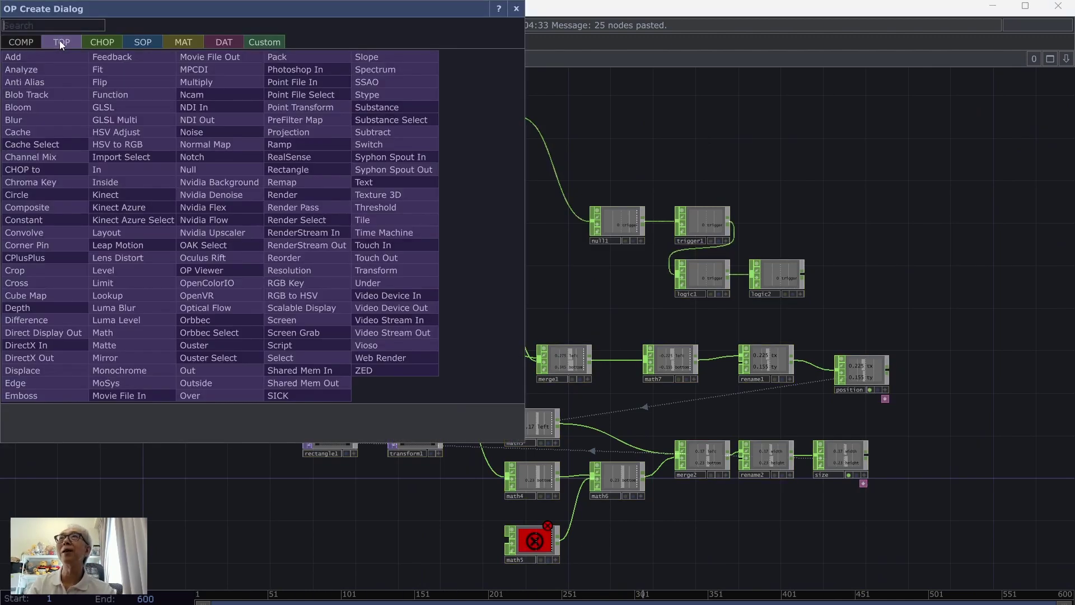
left_click(148, 169)
left_click(280, 109)
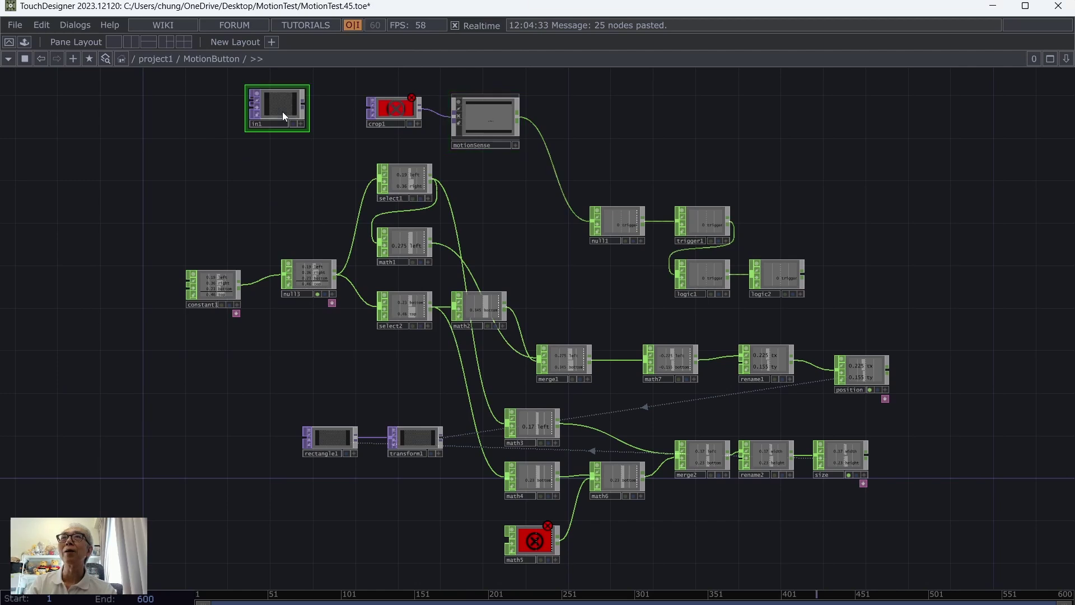
left_click_drag(305, 105, 337, 109)
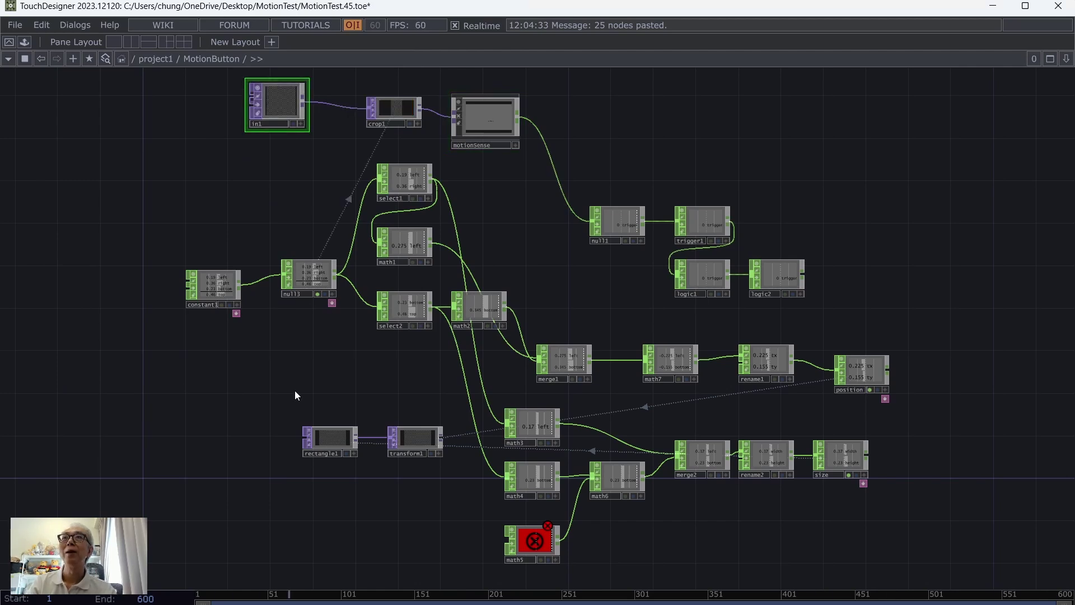
Add an In CHOP below rectangle1 in the MotionButton network and connect its output to math5's input.
left_click_drag(227, 440, 226, 308)
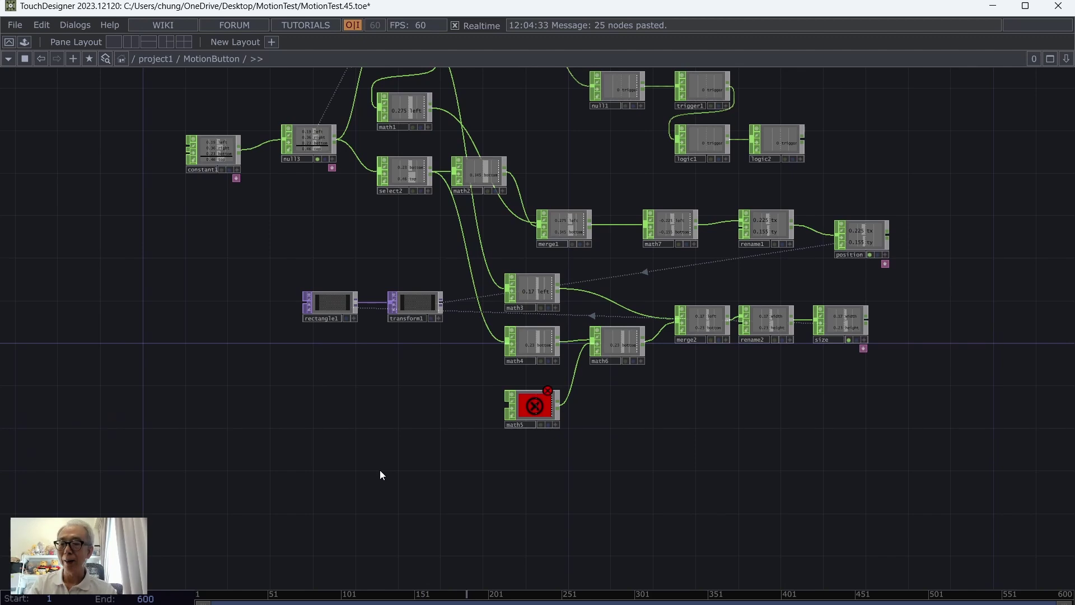
key("Tab")
left_click(234, 237)
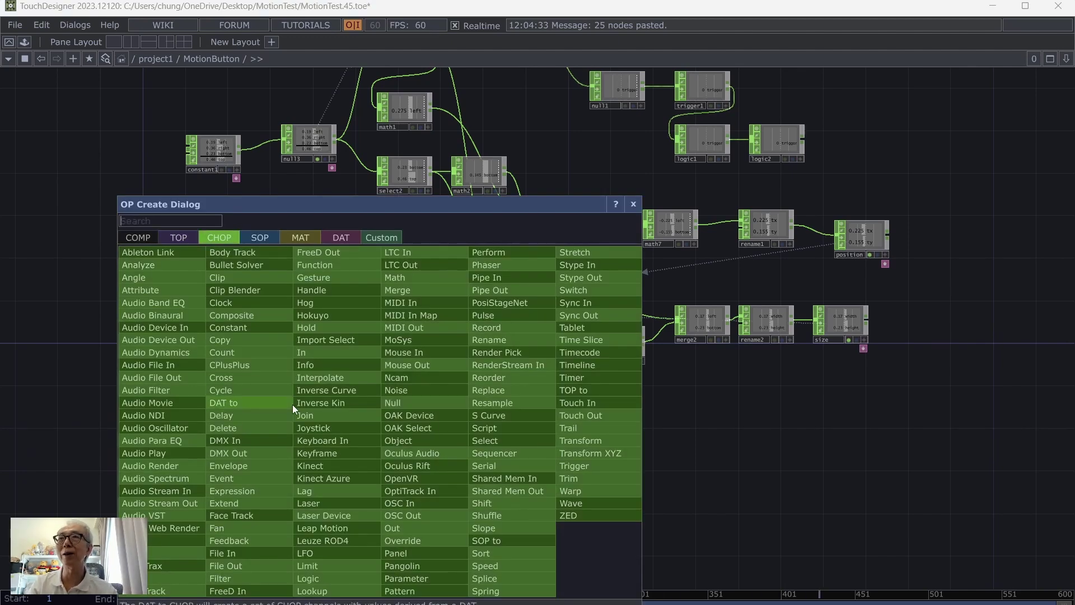
left_click(314, 353)
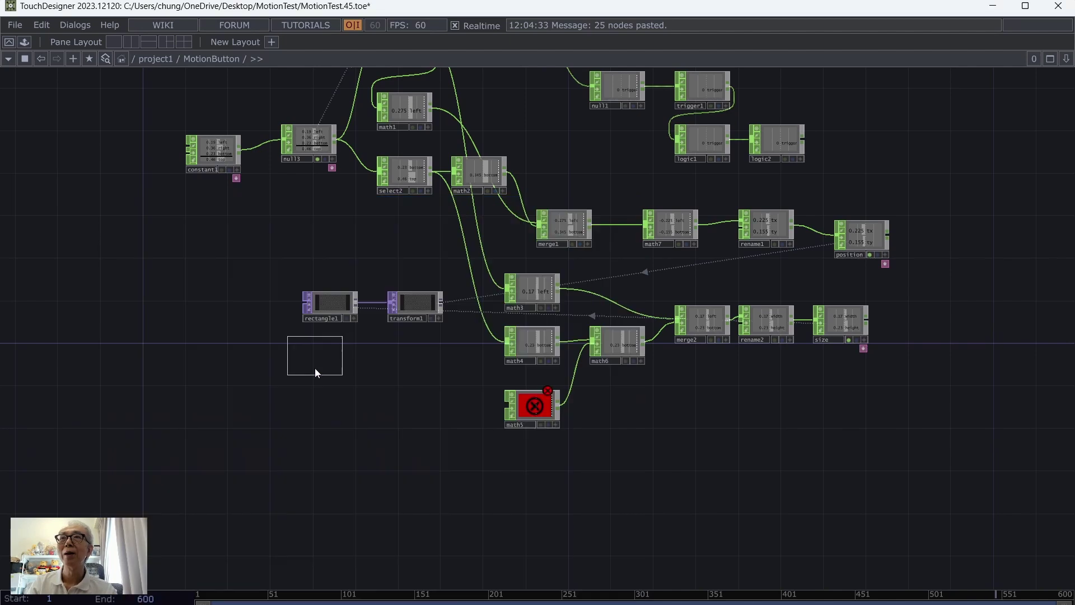
left_click(314, 409)
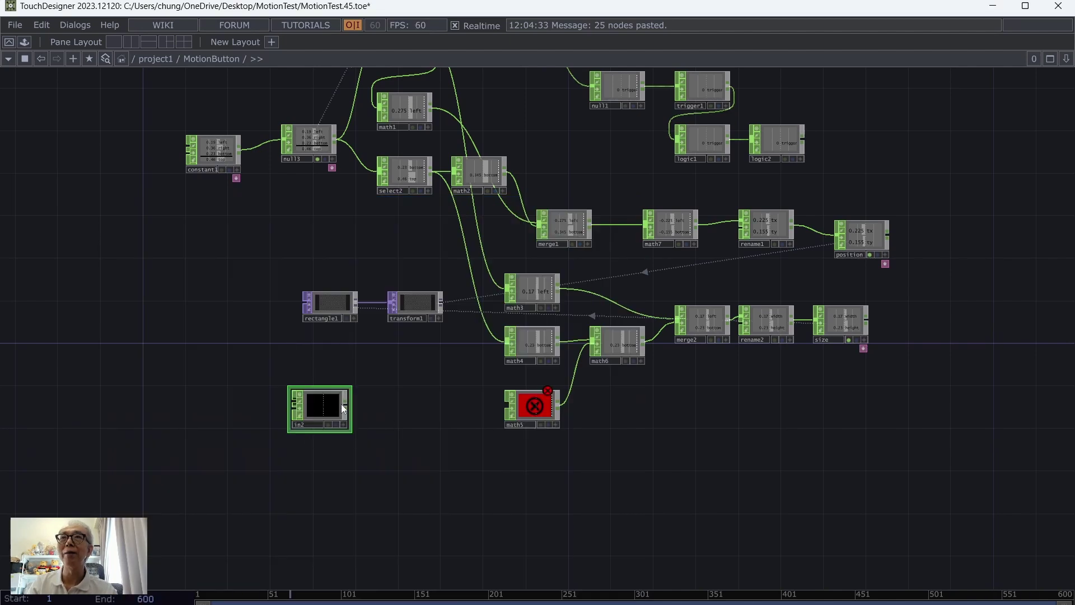
left_click_drag(345, 404, 509, 411)
Move the In TOP and the In CHOP far left, clear of the other operators in the MotionButton network.
scroll(465, 492, "down", 5)
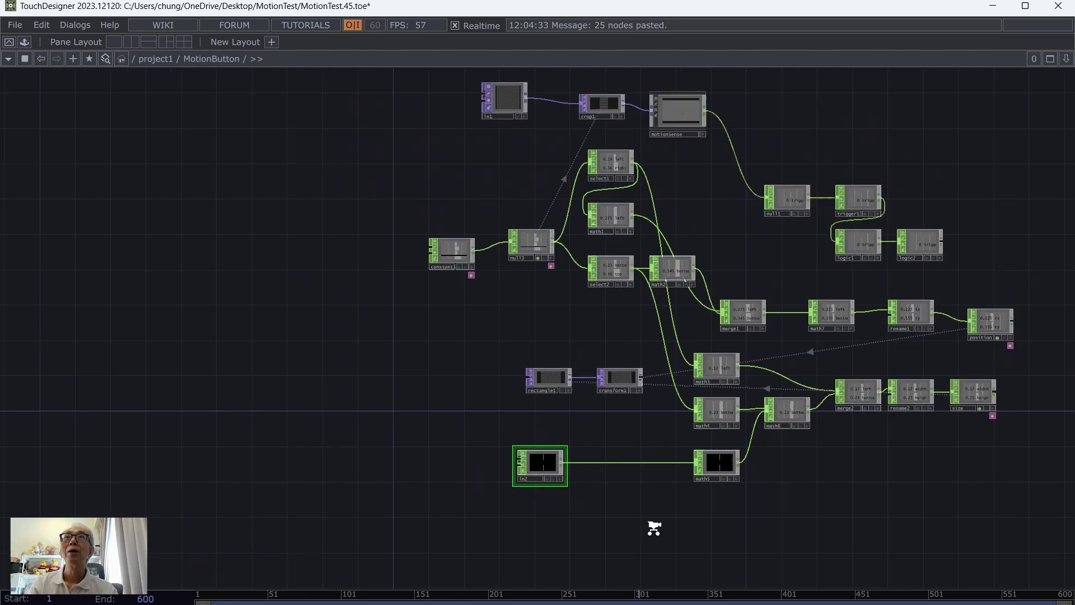
left_click_drag(526, 157, 206, 177)
left_click_drag(563, 476, 220, 433)
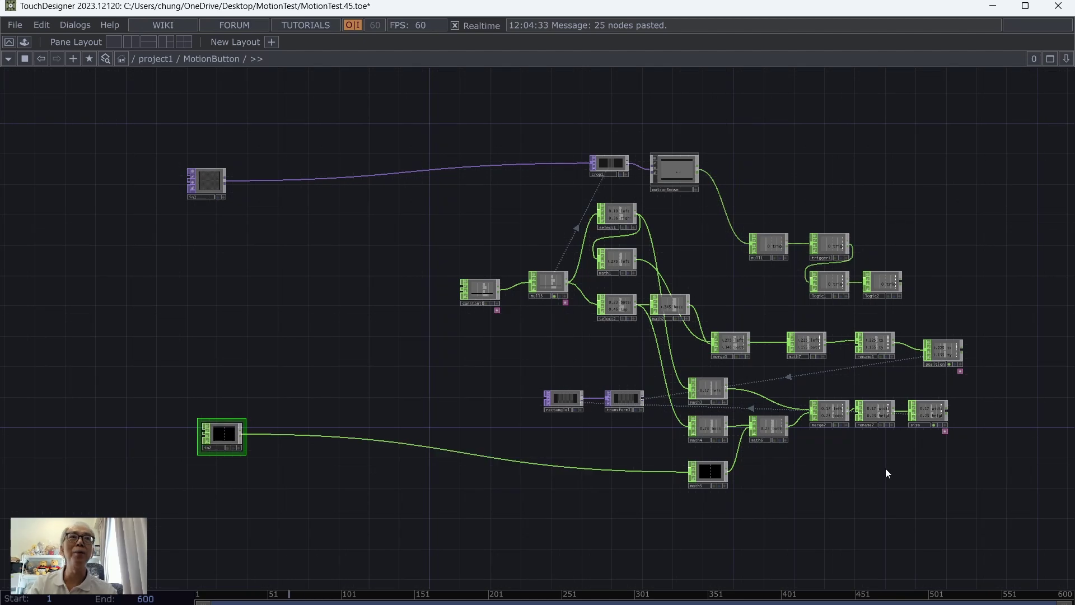
Add an Out CHOP well to the right of logic2 and connect logic2's output to it.
left_click_drag(977, 488, 667, 504)
scroll(672, 481, "down", 3)
scroll(683, 443, "up", 6)
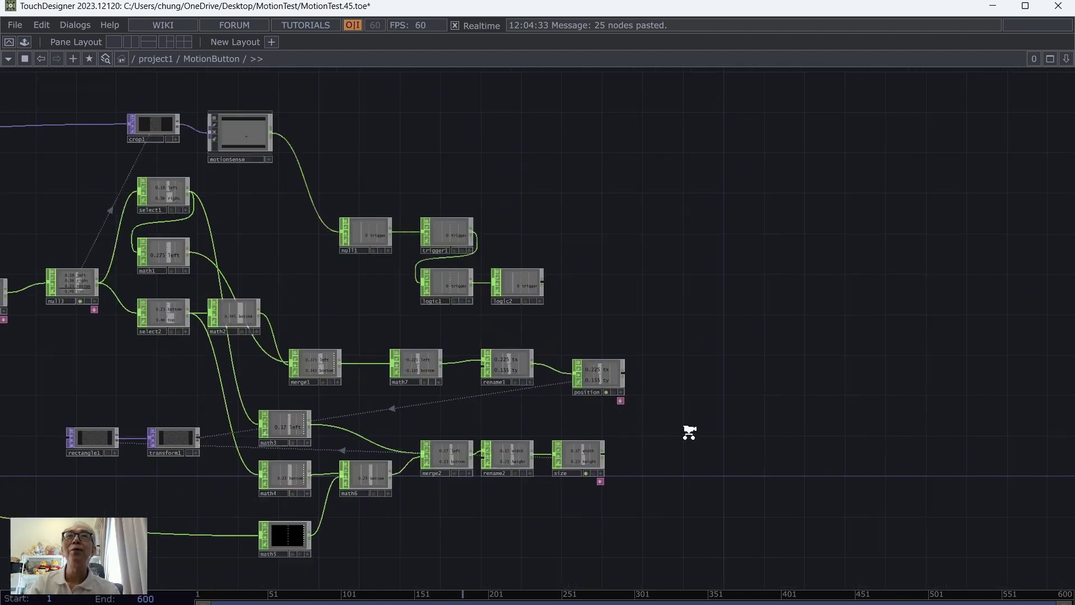
key("Tab")
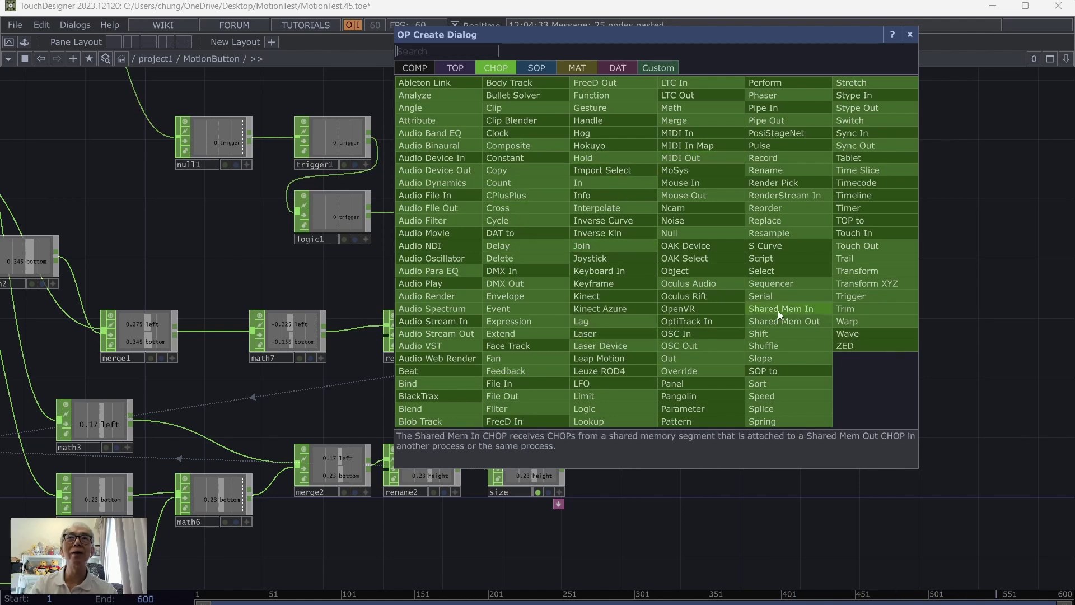
left_click(700, 356)
left_click(684, 220)
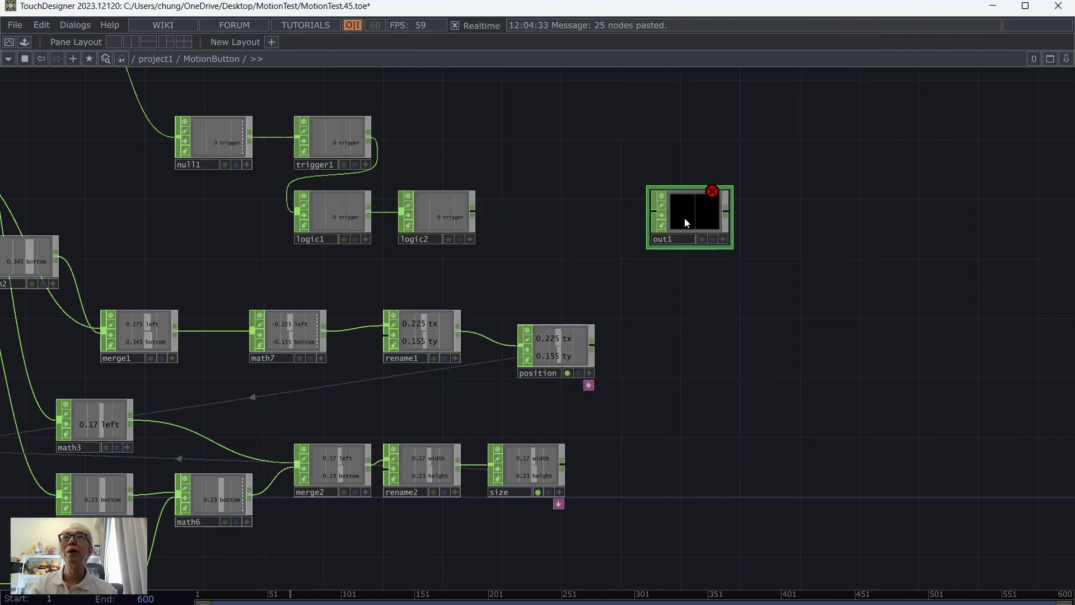
left_click_drag(476, 214, 632, 223)
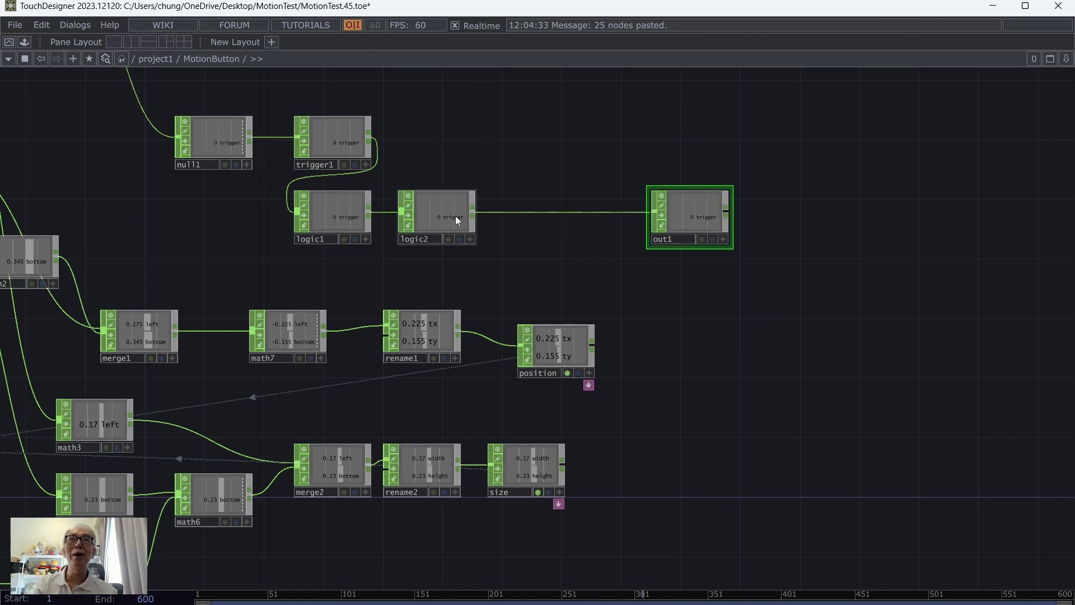
left_click_drag(741, 221, 799, 222)
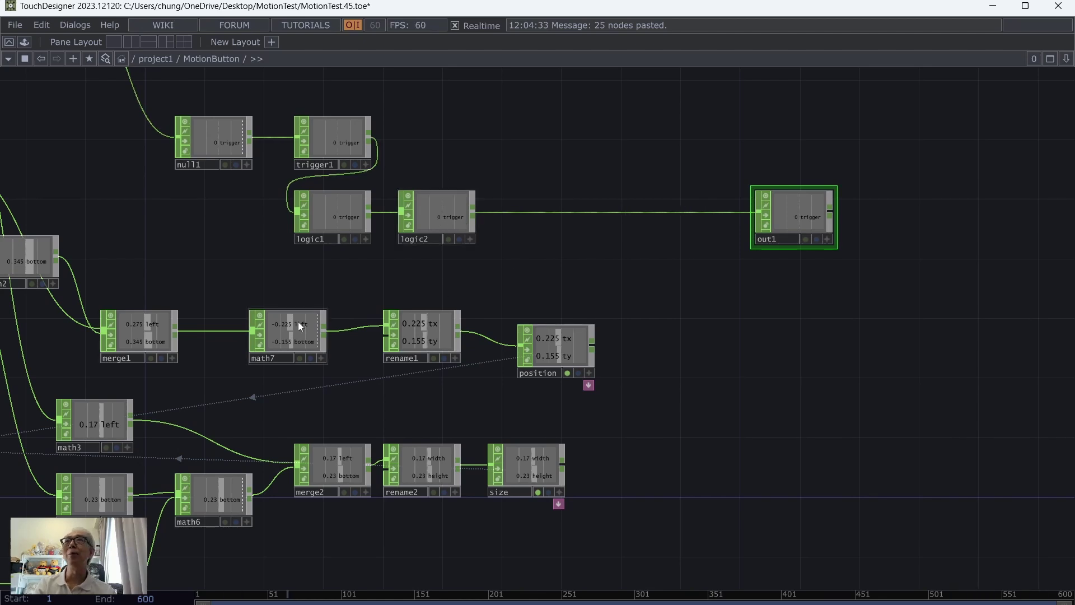
Move the In TOP and the In CHOP closer to the rest of the network and save the project.
scroll(297, 321, "down", 4)
left_click_drag(376, 144, 799, 178)
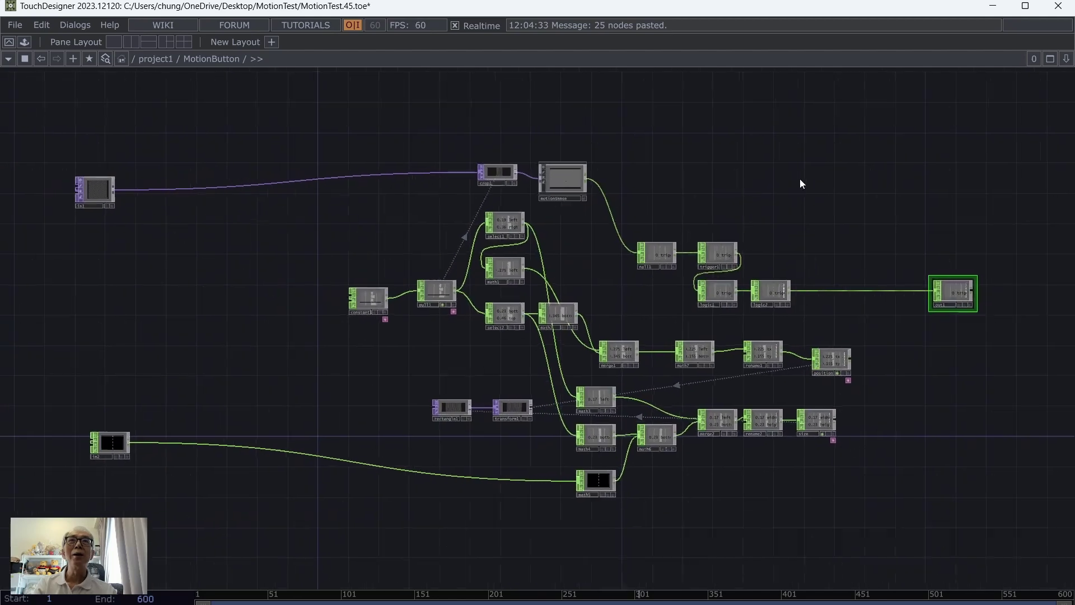
left_click_drag(93, 192, 223, 192)
left_click_drag(112, 443, 231, 454)
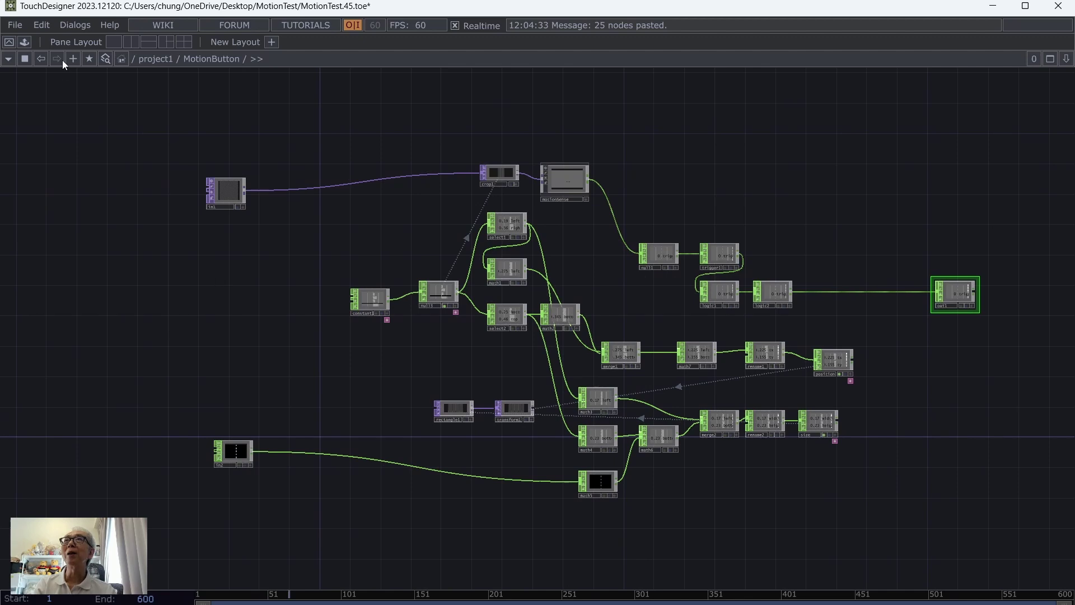
left_click(22, 25)
left_click(42, 101)
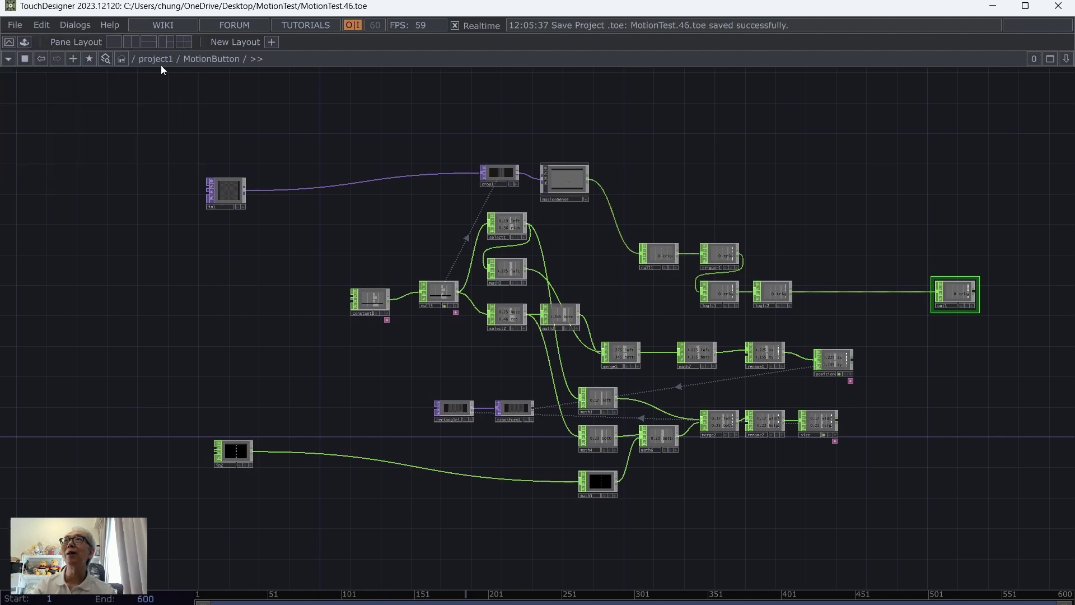
Return to project1 and move the MotionButton COMP up into the space below level1.
left_click(157, 58)
scroll(240, 284, "up", 4)
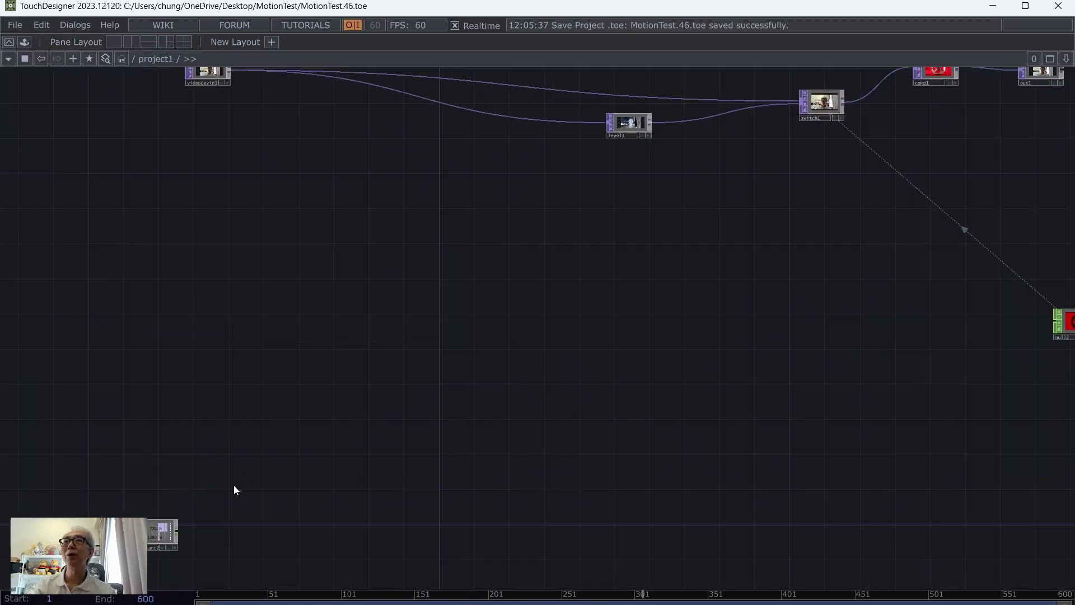
scroll(234, 484, "down", 2)
scroll(234, 485, "down", 2)
left_click_drag(474, 420, 519, 288)
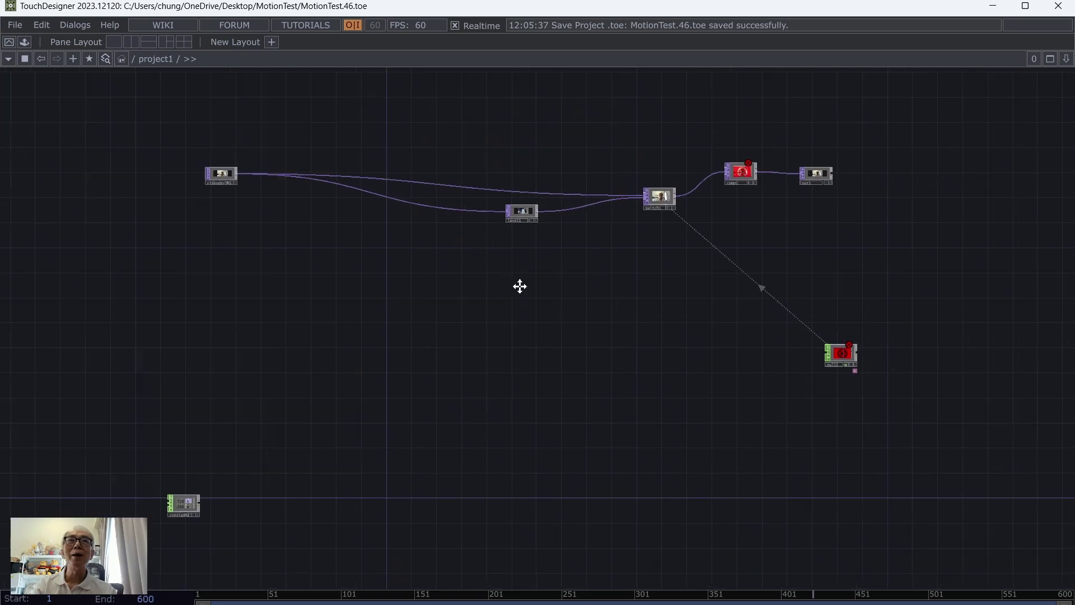
left_click_drag(609, 539, 447, 199)
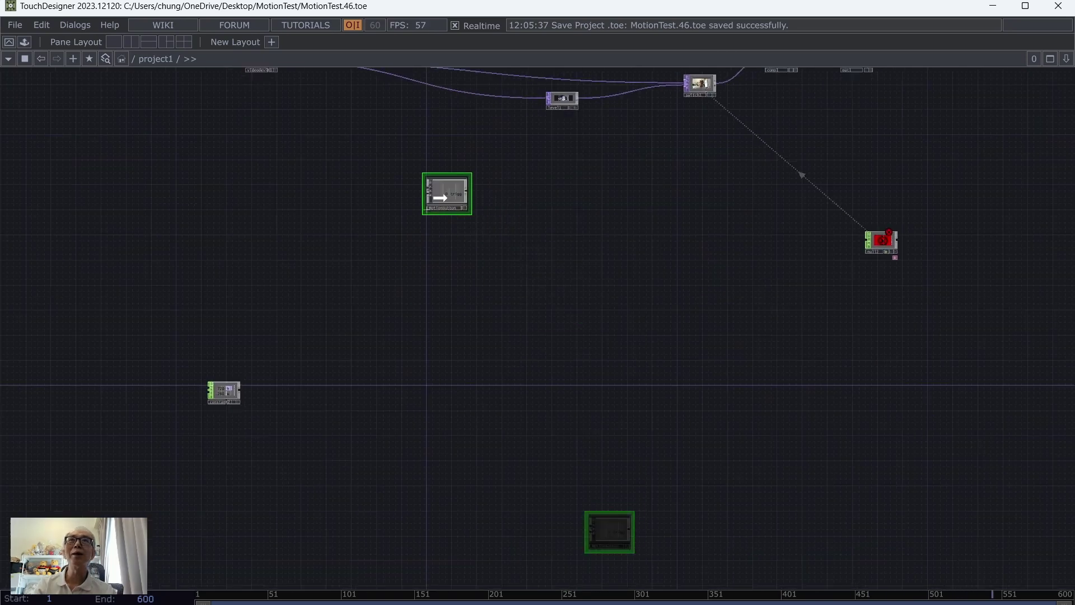
Wire the video device input and constant2 into MotionButton's two inputs, and MotionButton's output into null2.
left_click_drag(314, 120, 426, 221)
scroll(426, 224, "up", 3)
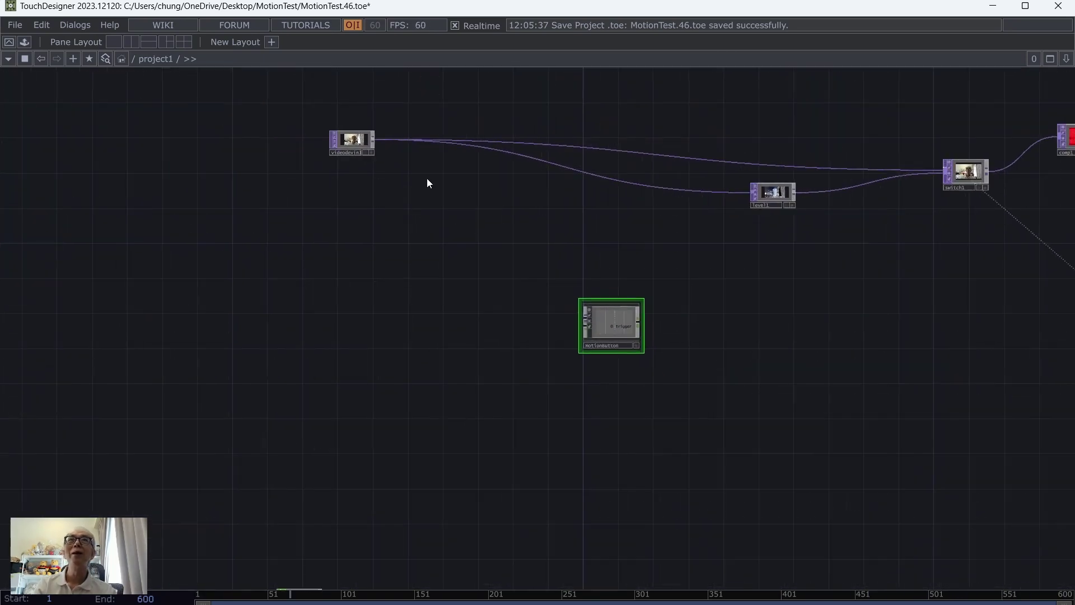
left_click_drag(372, 139, 574, 318)
left_click_drag(539, 350, 528, 254)
left_click_drag(301, 508, 572, 229)
left_click_drag(780, 321, 588, 396)
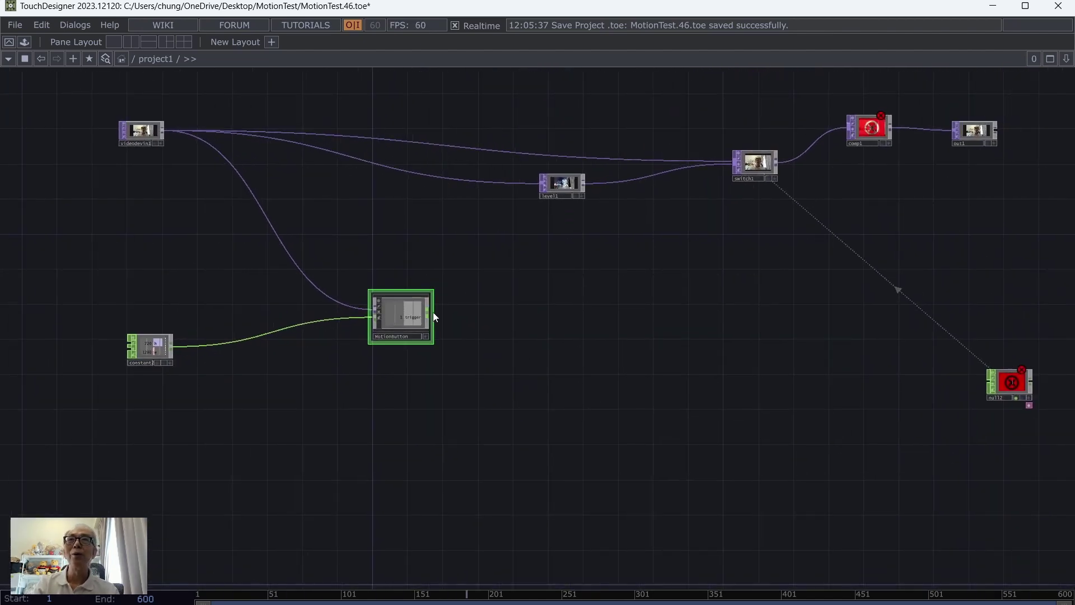
left_click_drag(430, 313, 986, 383)
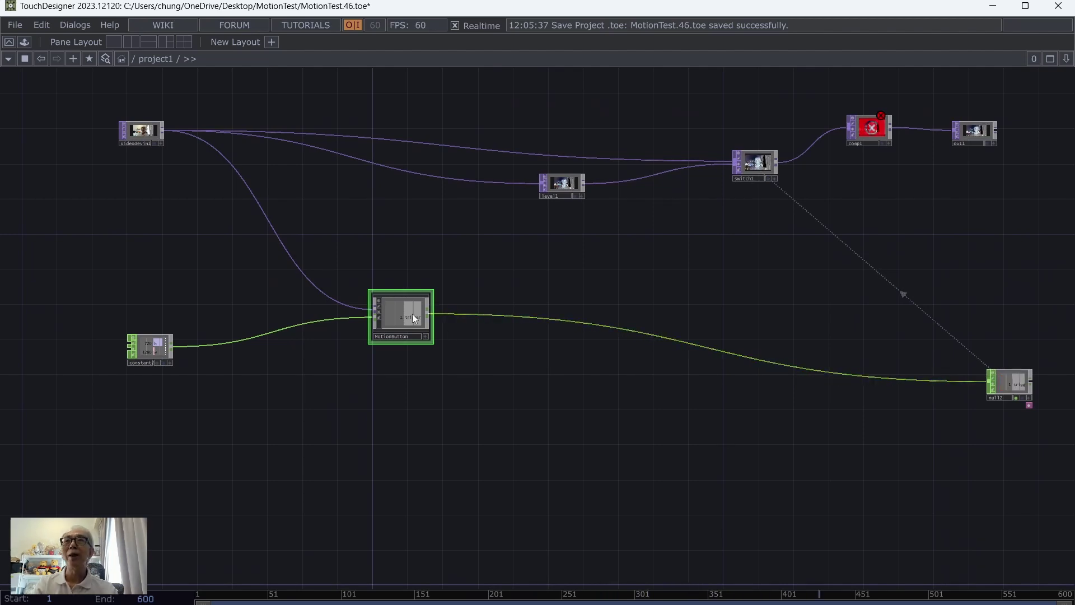
Place MotionButton under level1, line up the video device input and constant2 to its left, and save the project.
left_click_drag(412, 314, 570, 297)
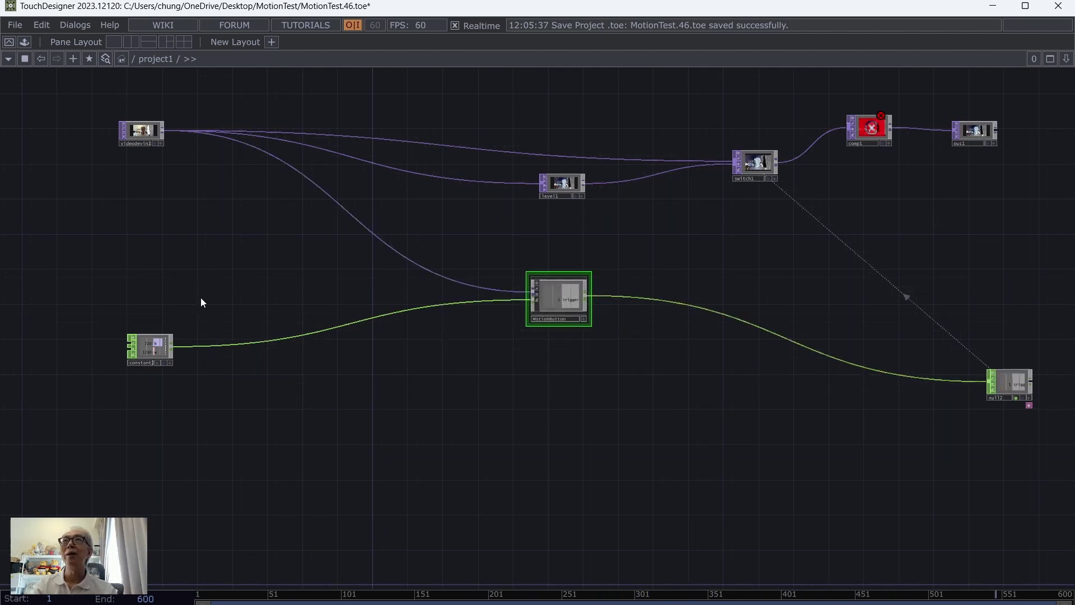
left_click_drag(143, 142, 229, 188)
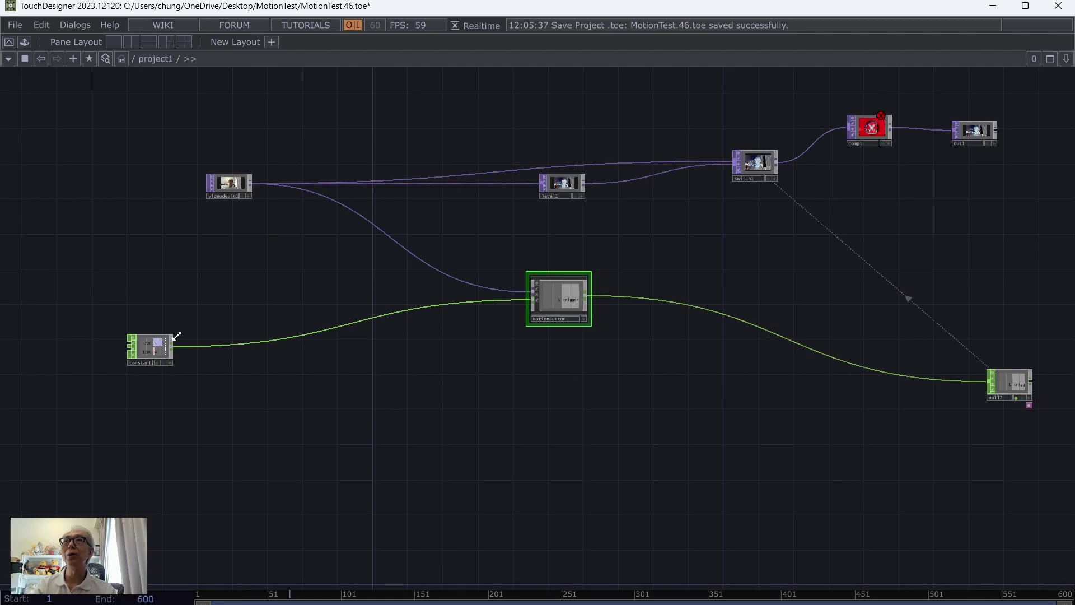
left_click_drag(166, 347, 253, 286)
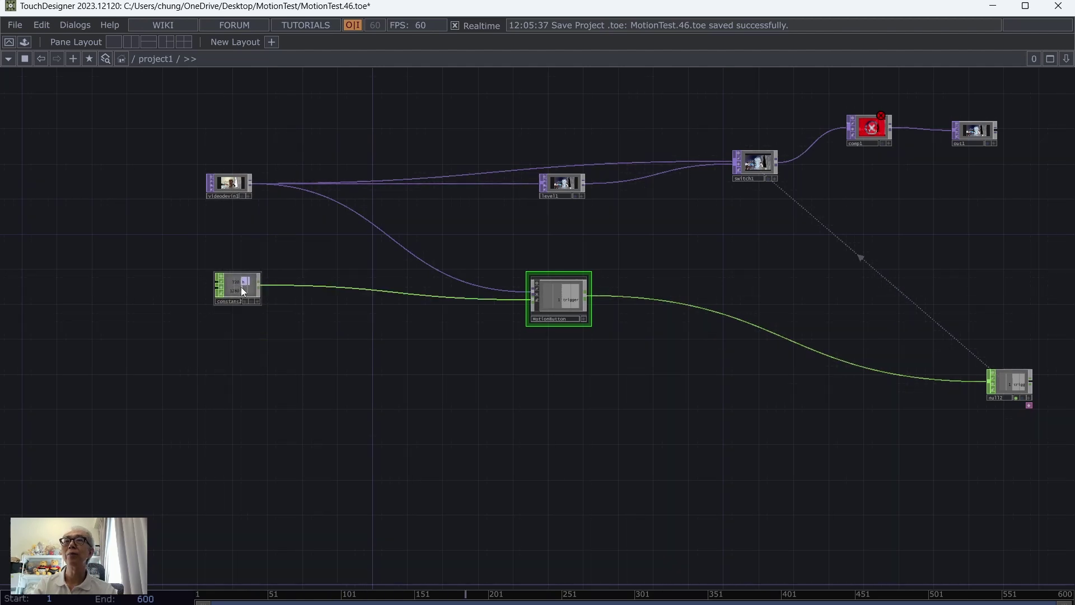
left_click(19, 23)
left_click(34, 100)
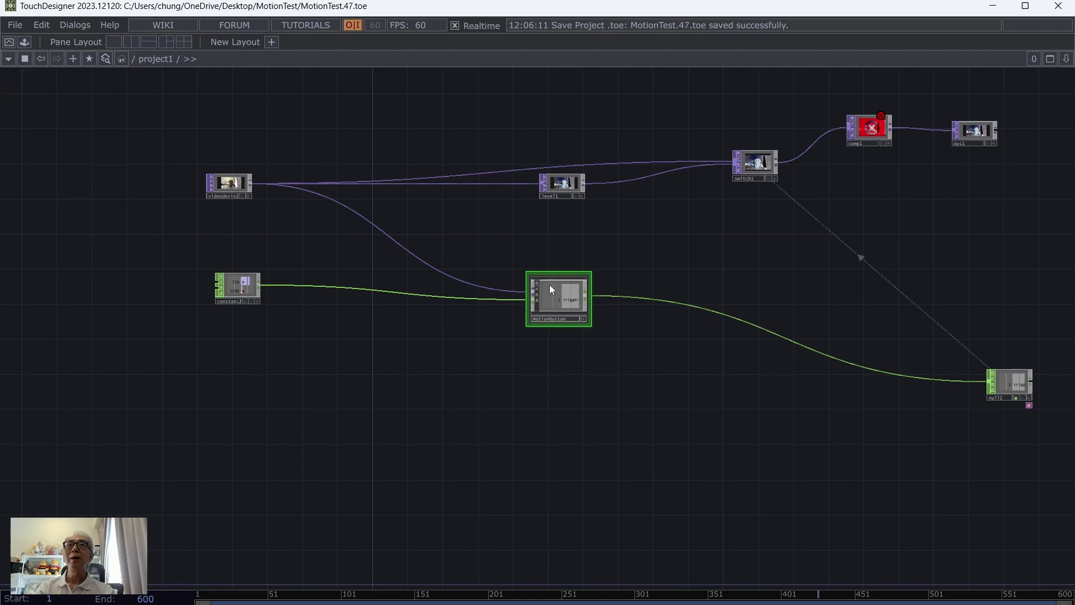
Examine the network inside MotionButton, following constant1 and null3 through crop1, motionSense and the math operators.
key("i")
scroll(556, 310, "up", 6)
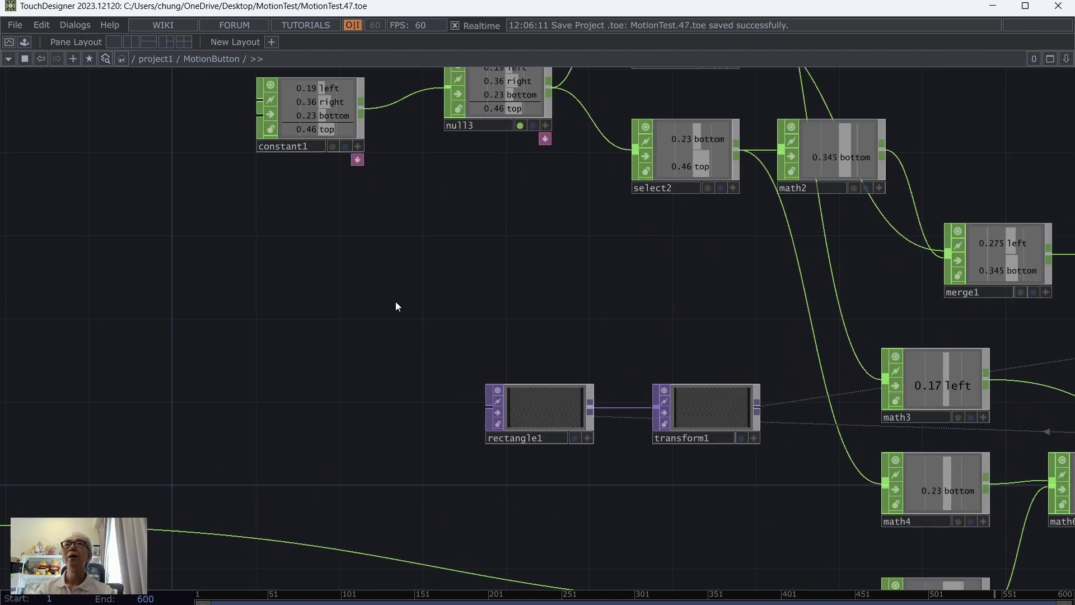
left_click_drag(395, 301, 426, 402)
left_click(341, 200)
key("h")
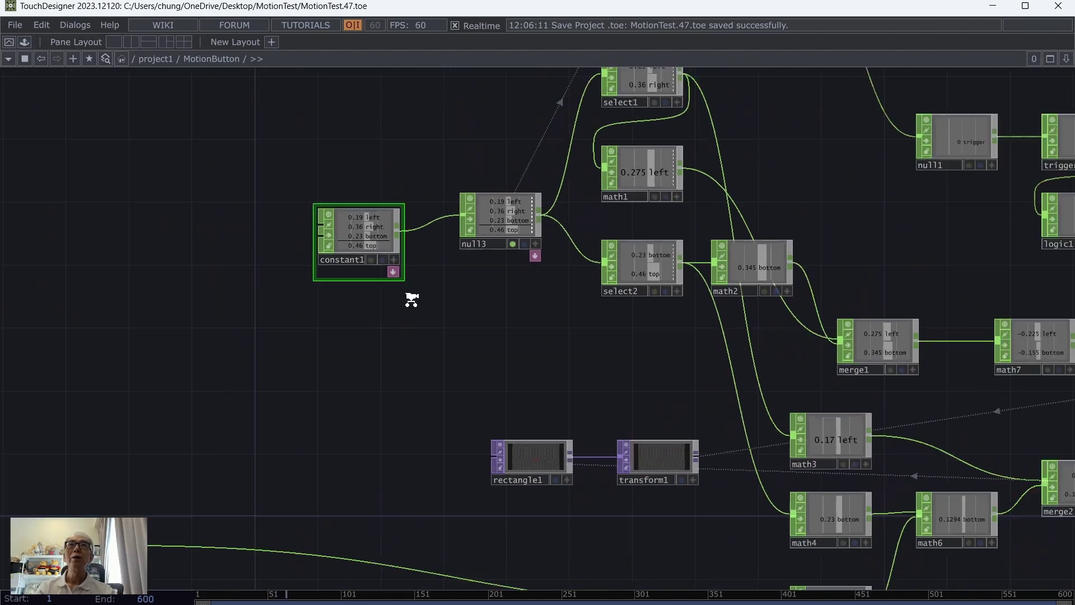
left_click_drag(582, 192, 562, 307)
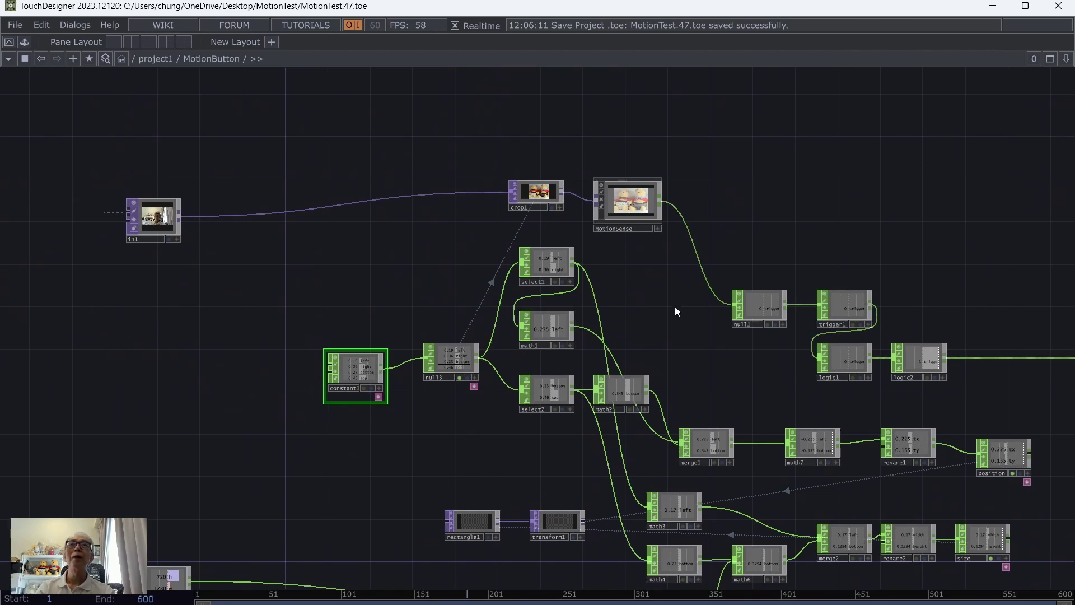
scroll(674, 307, "up", 3)
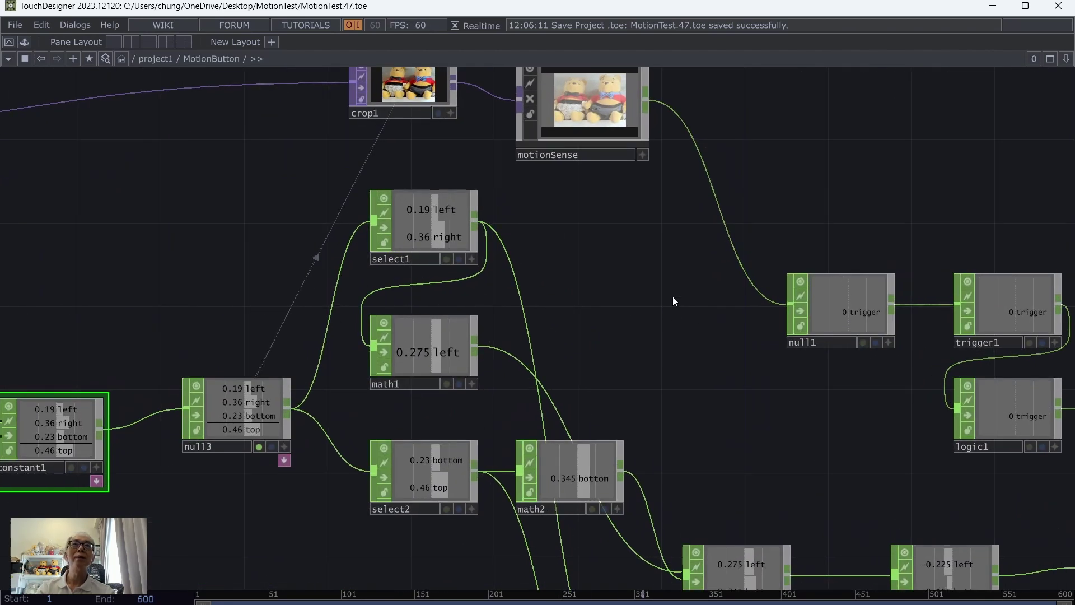
left_click_drag(673, 297, 703, 412)
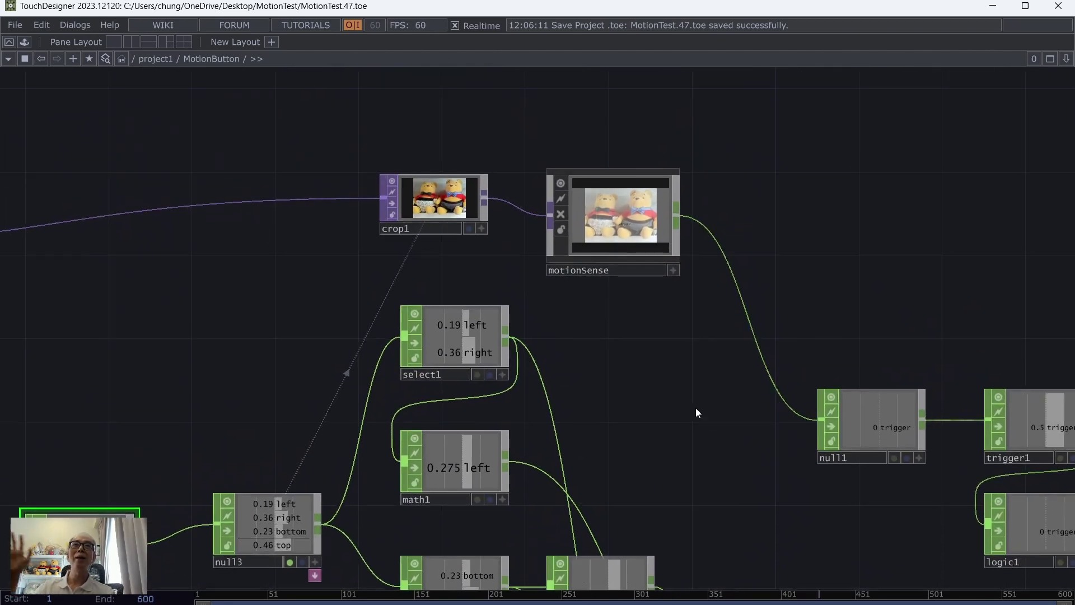
left_click_drag(192, 336, 257, 217)
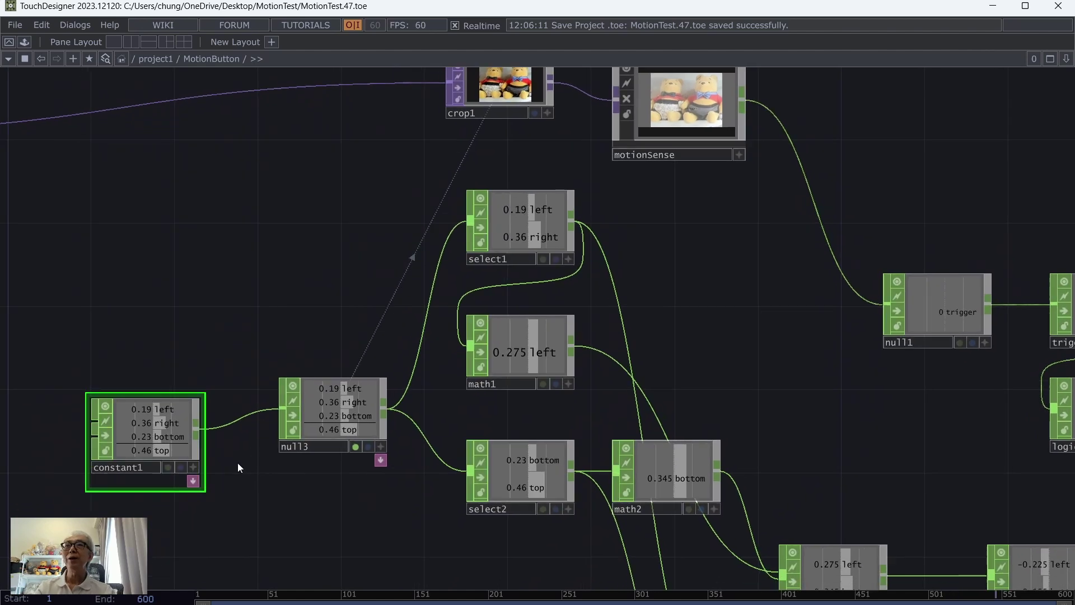
left_click_drag(237, 462, 310, 395)
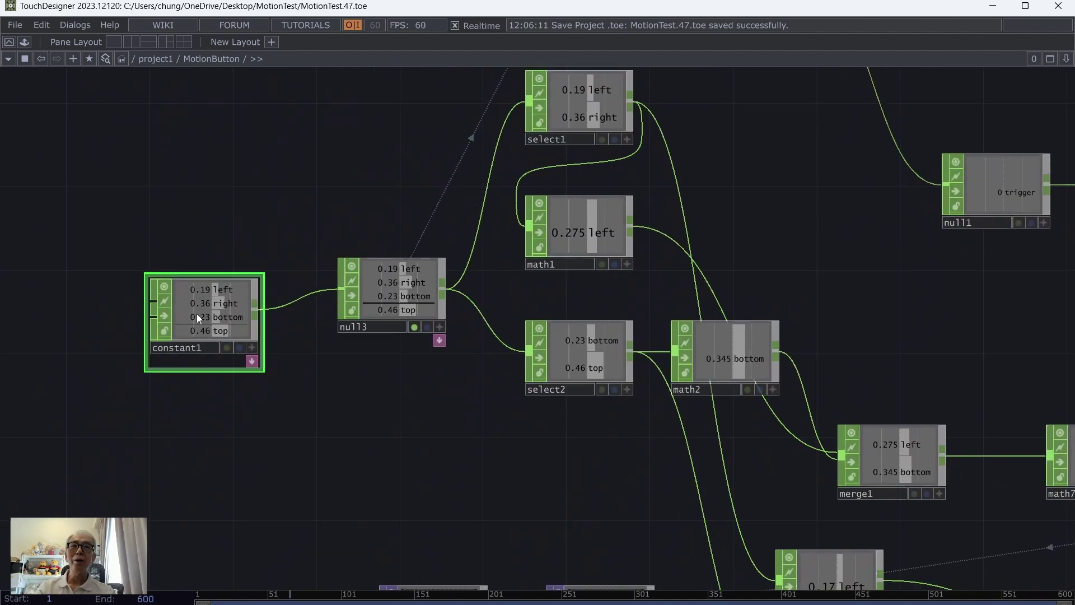
Move constant1 slightly upward within the MotionButton network to line it up with null3.
scroll(315, 468, "down", 5)
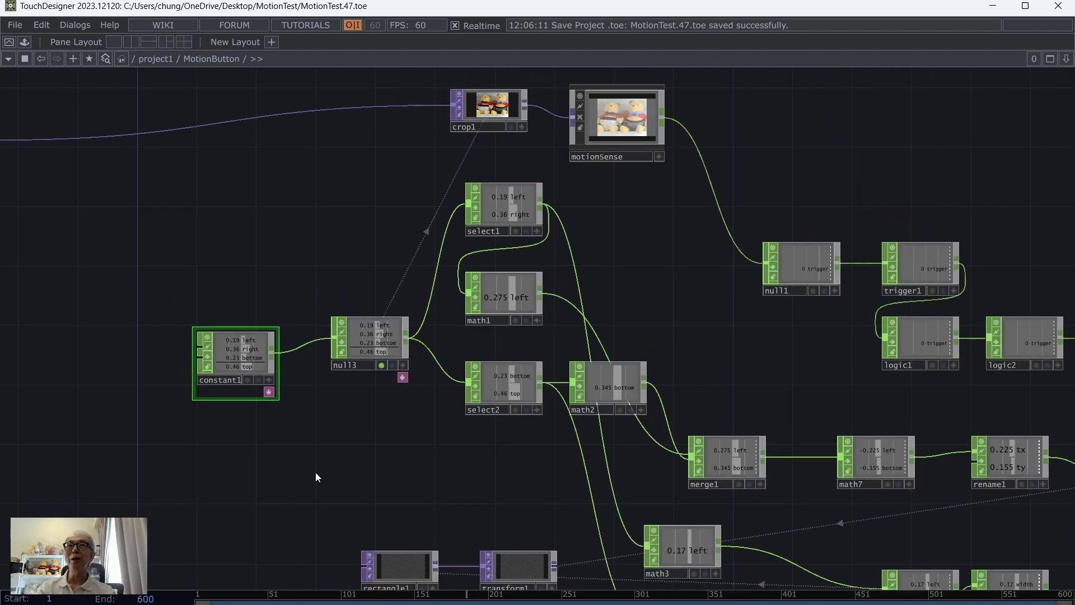
scroll(315, 472, "up", 3)
left_click_drag(284, 290, 284, 260)
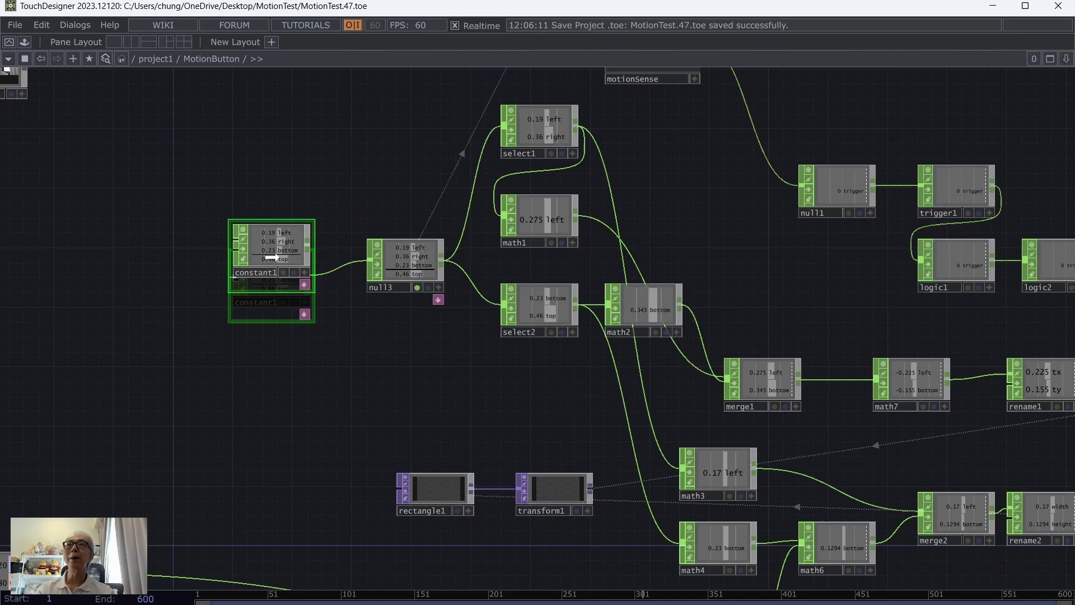
Return to the project1 network, open the component customization for MotionButton, and add a custom parameter page named Custom.
left_click(154, 60)
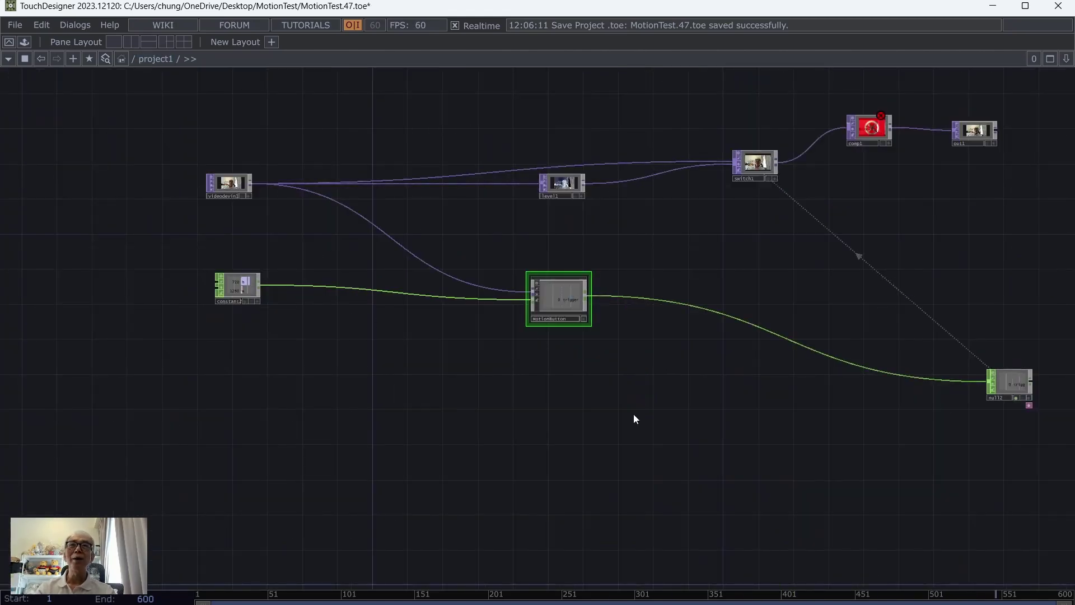
scroll(633, 392, "up", 3)
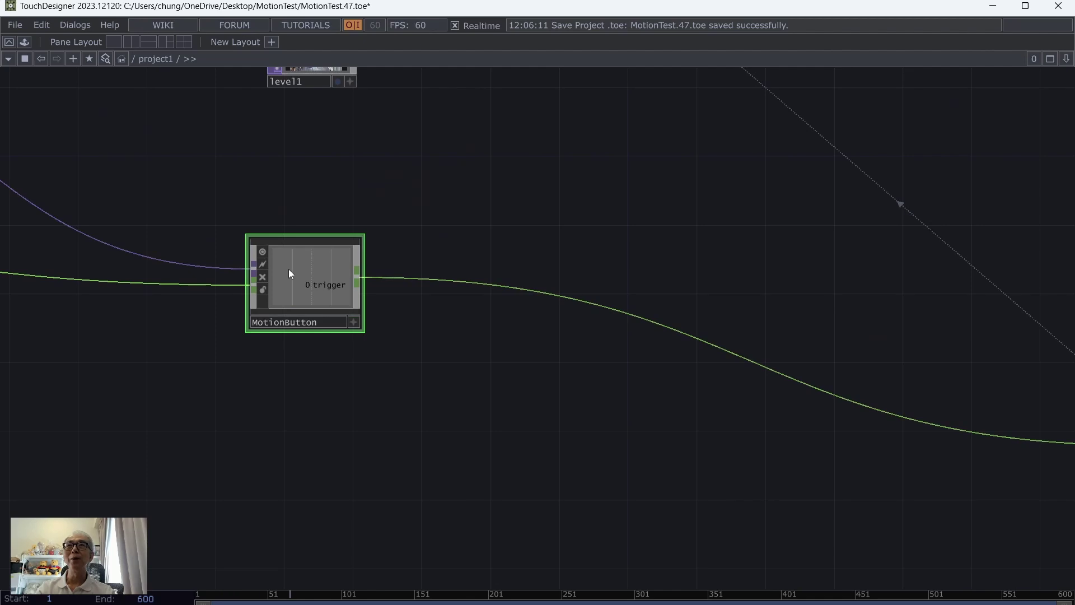
right_click(288, 268)
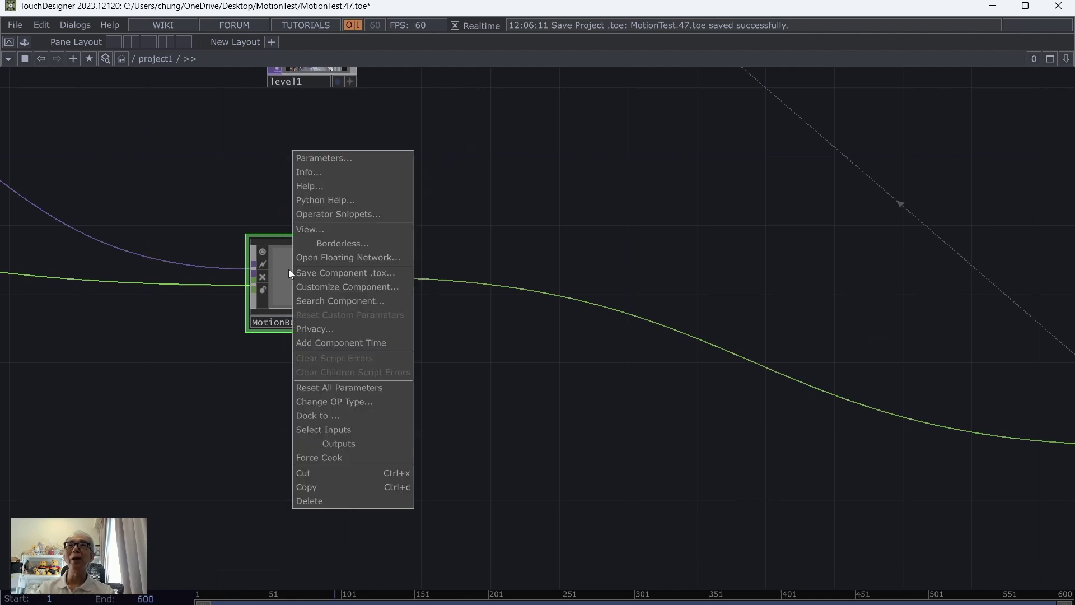
left_click(331, 289)
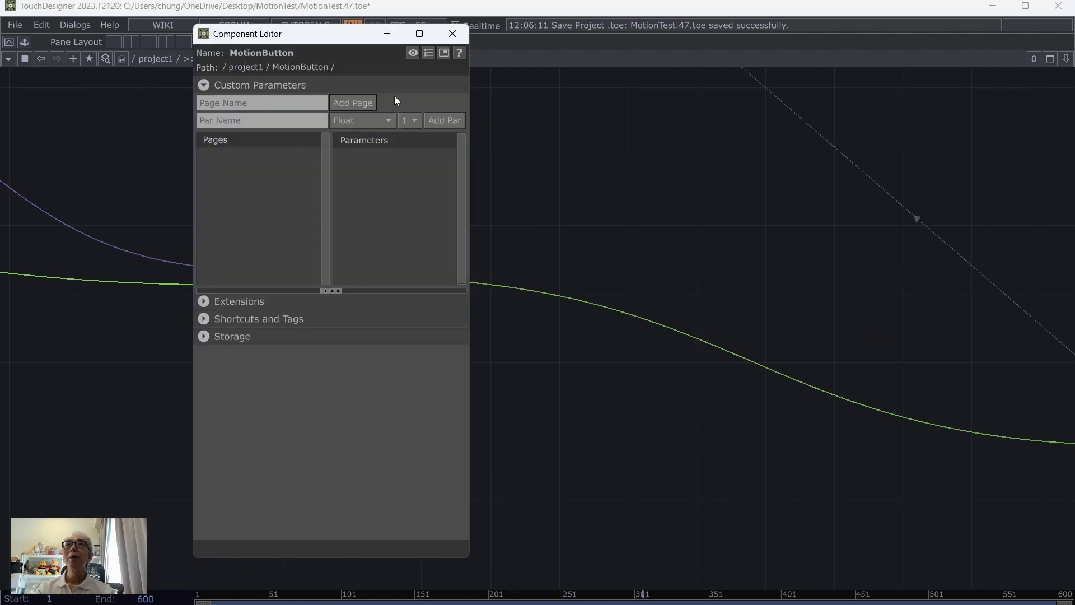
left_click_drag(330, 37, 393, 88)
left_click(352, 153)
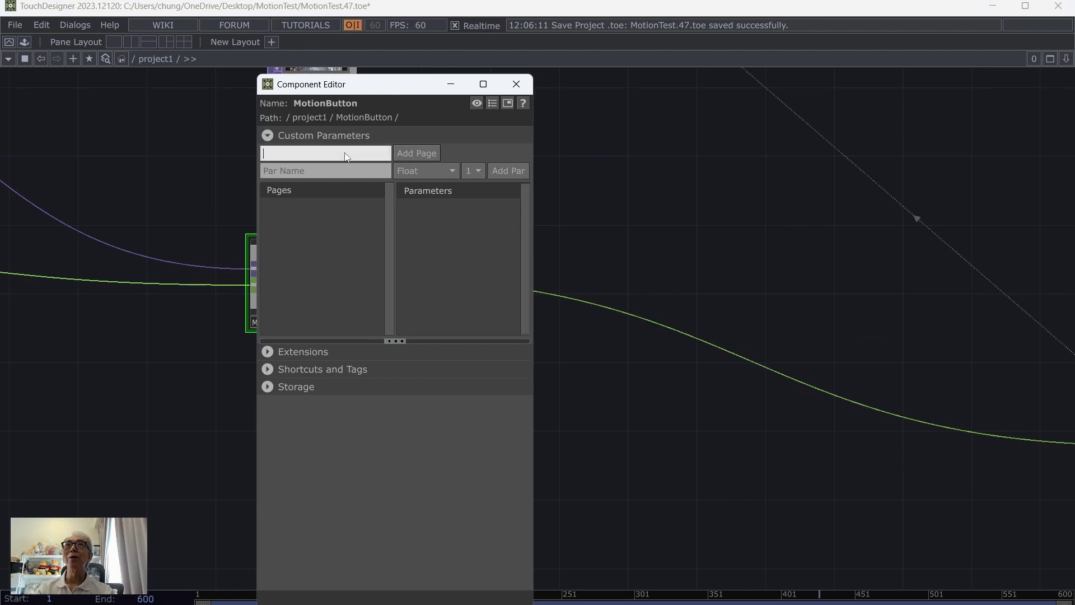
type("Custom")
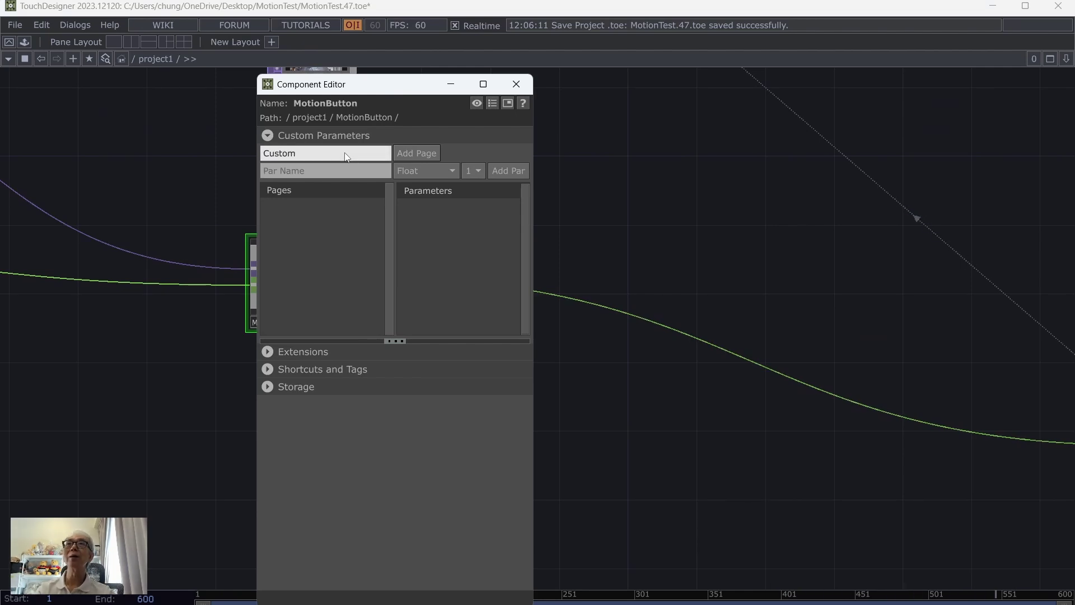
left_click(423, 155)
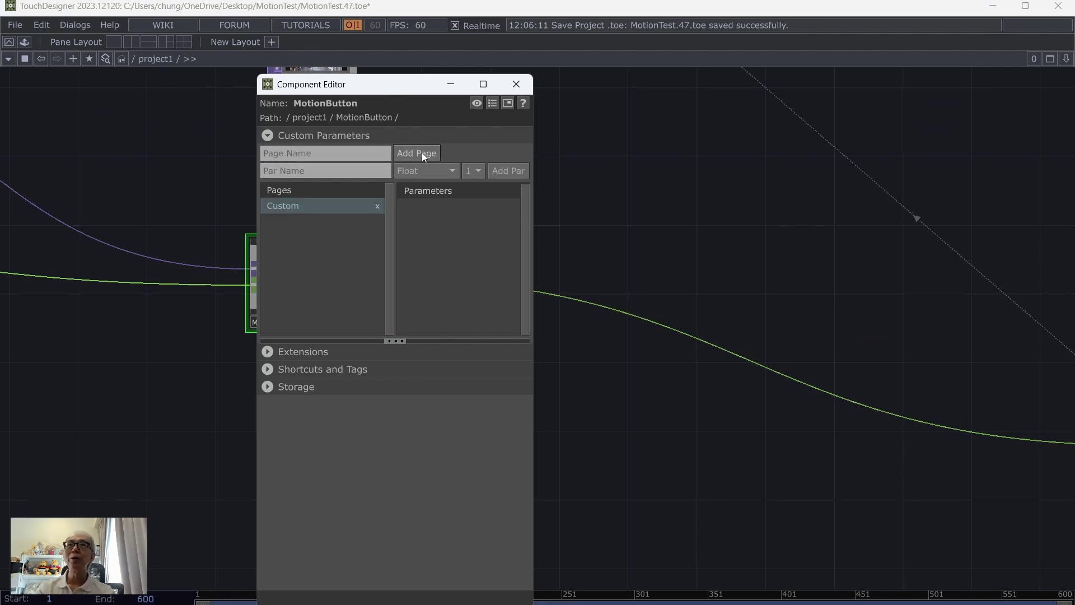
Add two single-value Float parameters named Left and Right to MotionButton's Custom page.
left_click(321, 170)
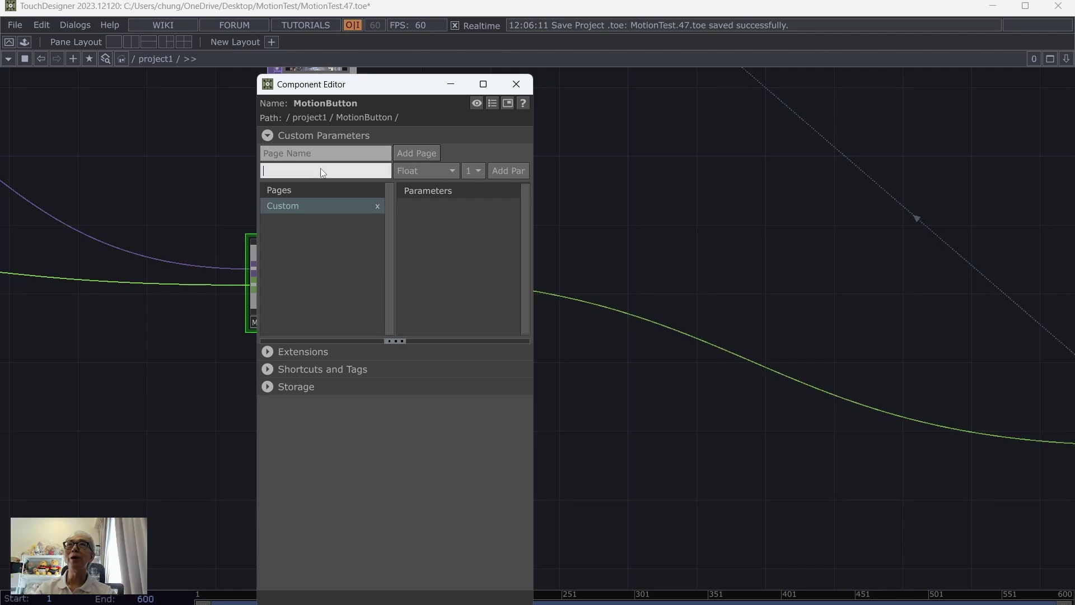
type("Left")
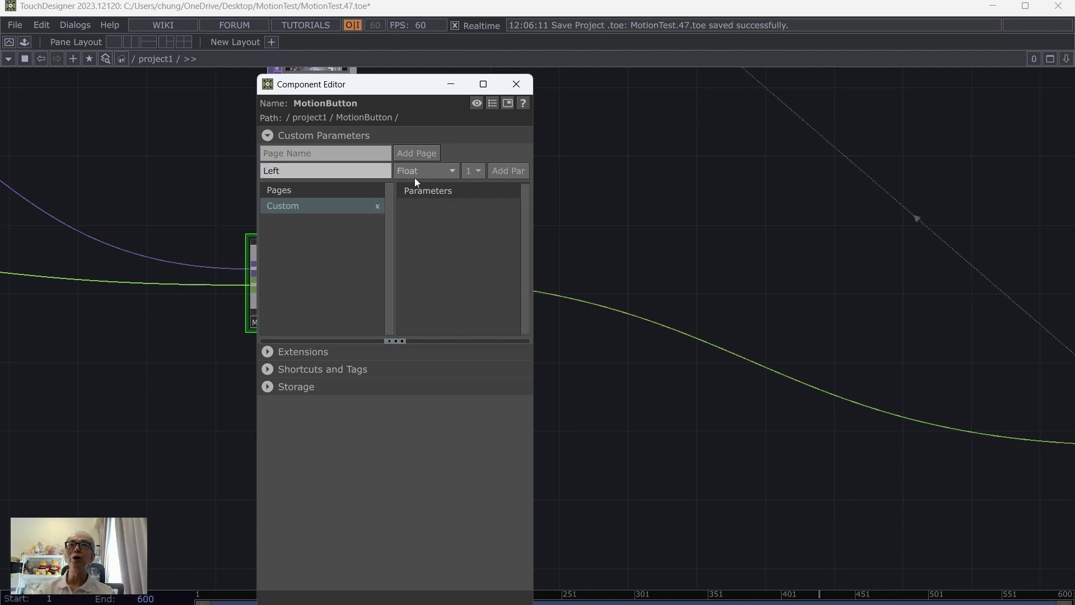
left_click(505, 170)
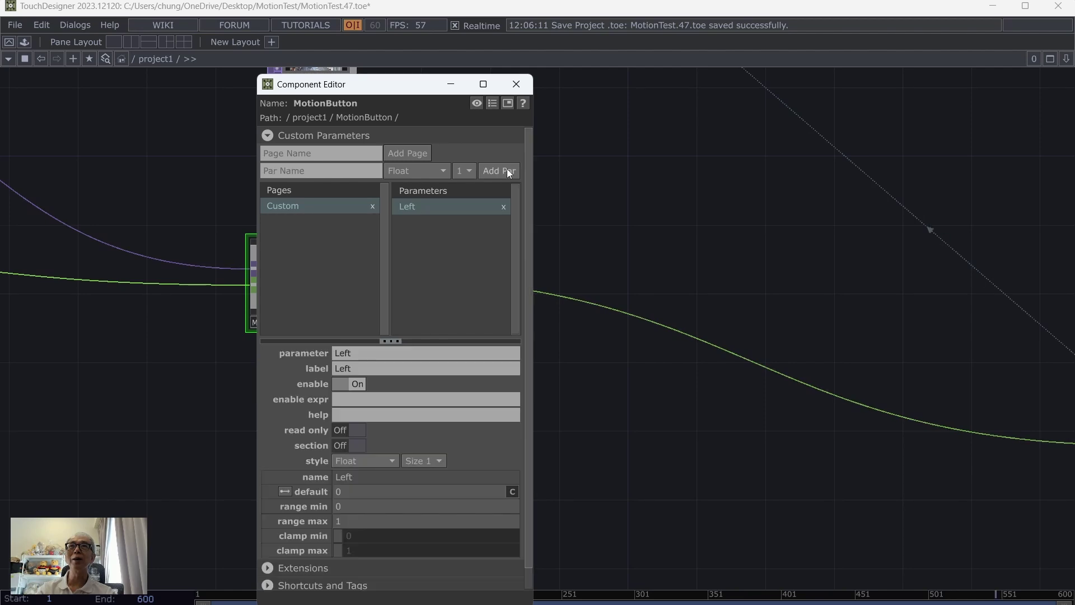
left_click(287, 176)
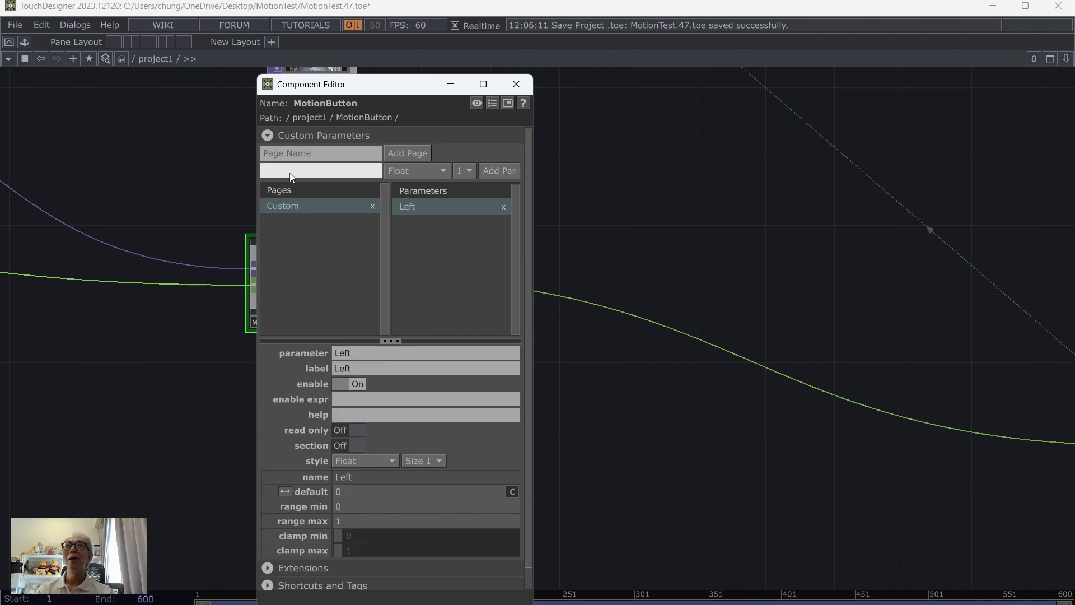
type("Right")
left_click(496, 170)
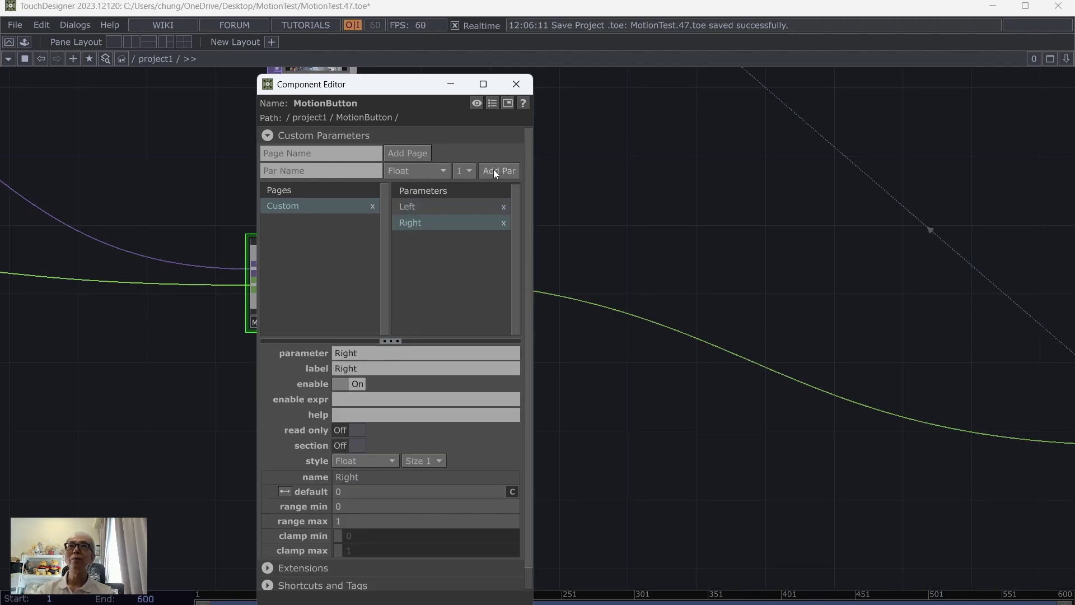
Add two more single-value Float parameters named Bottom and Top to the Custom page.
left_click(302, 170)
type("B")
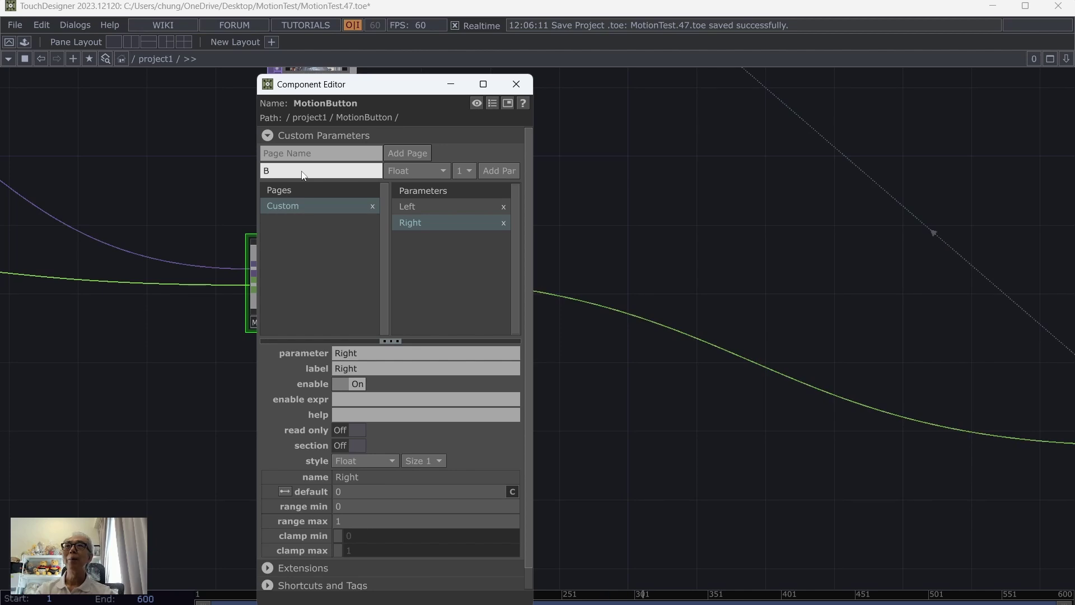
type("ottom")
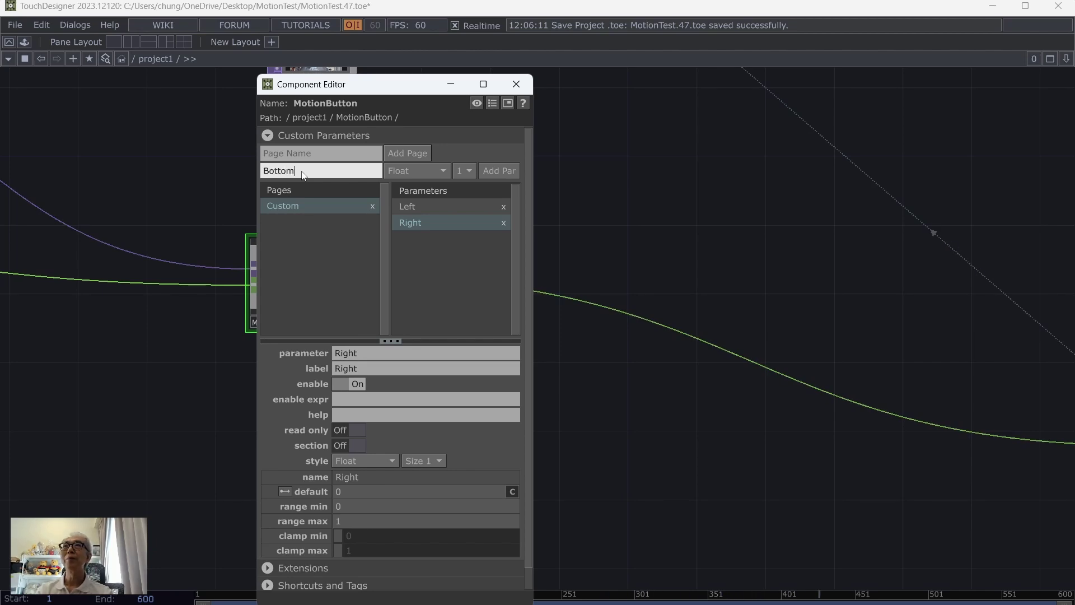
left_click(502, 167)
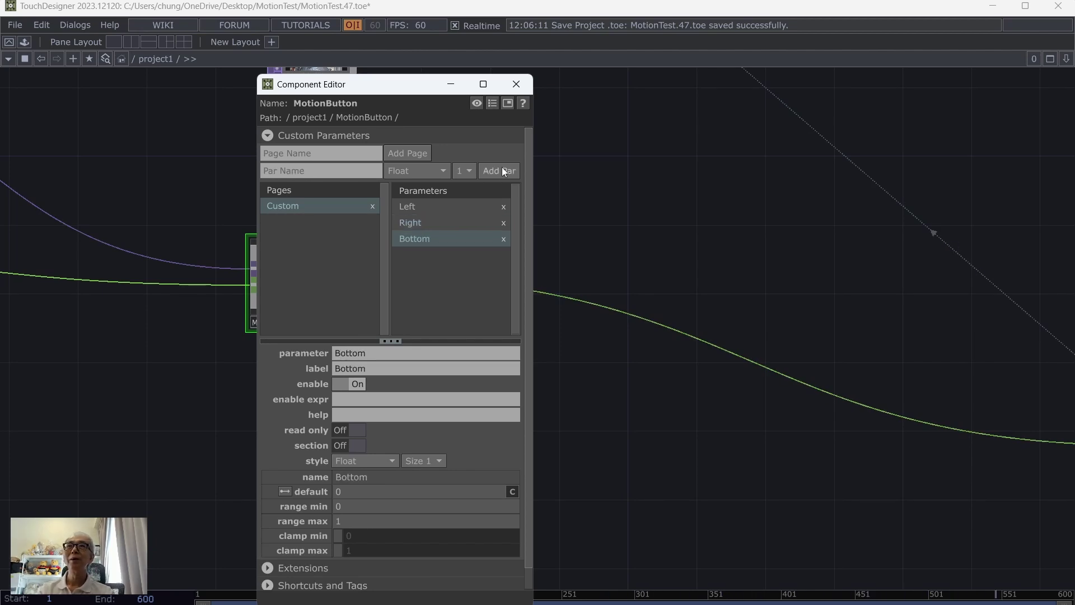
left_click(343, 168)
type("Top")
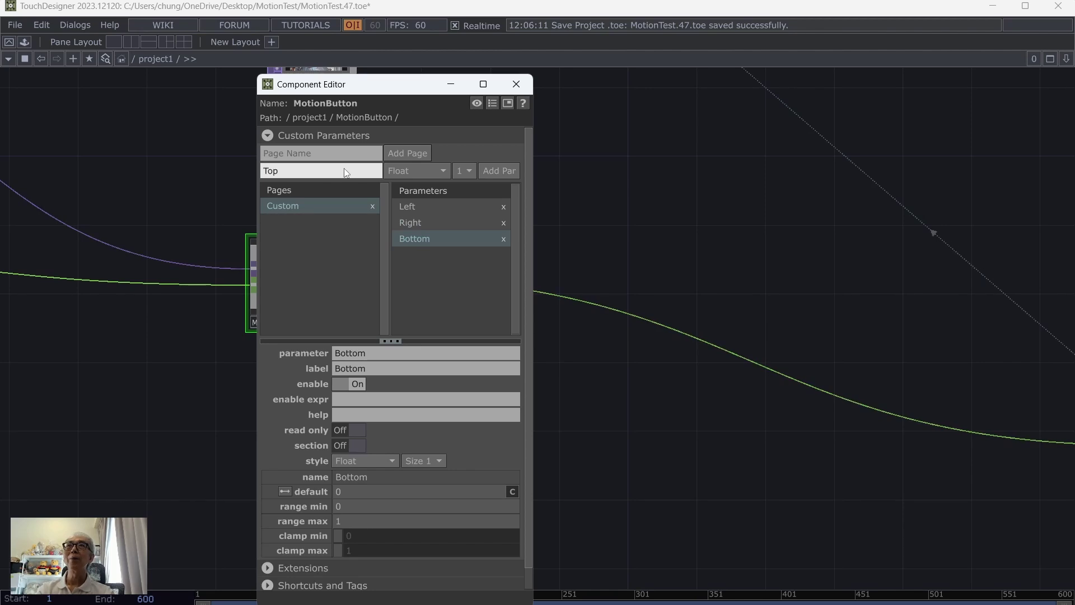
left_click(499, 171)
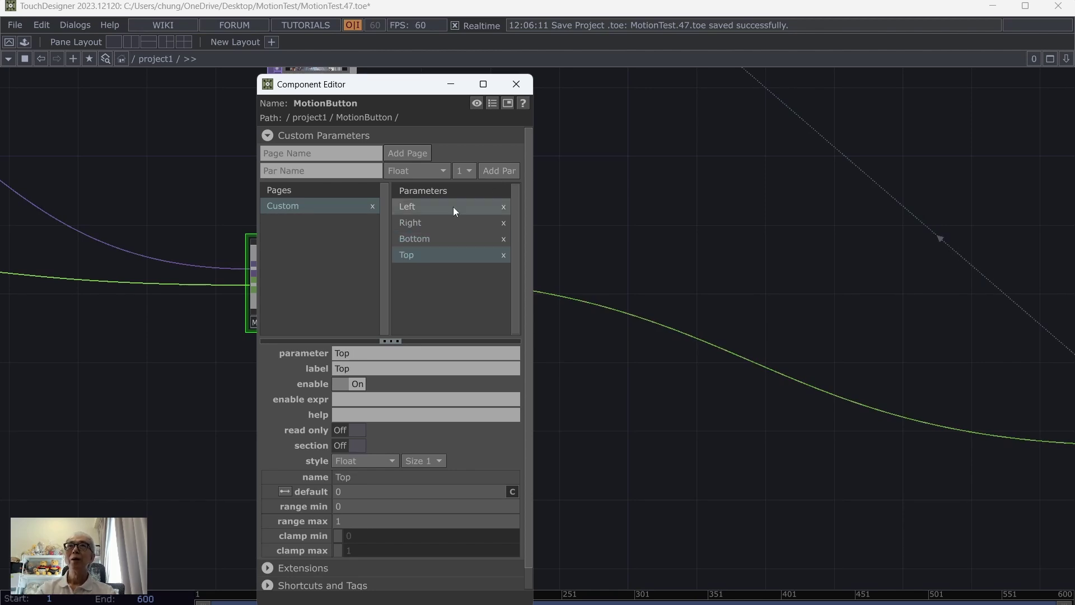
Set the default value of both the Right and Top parameters to 1, and close the Component Editor.
left_click(419, 207)
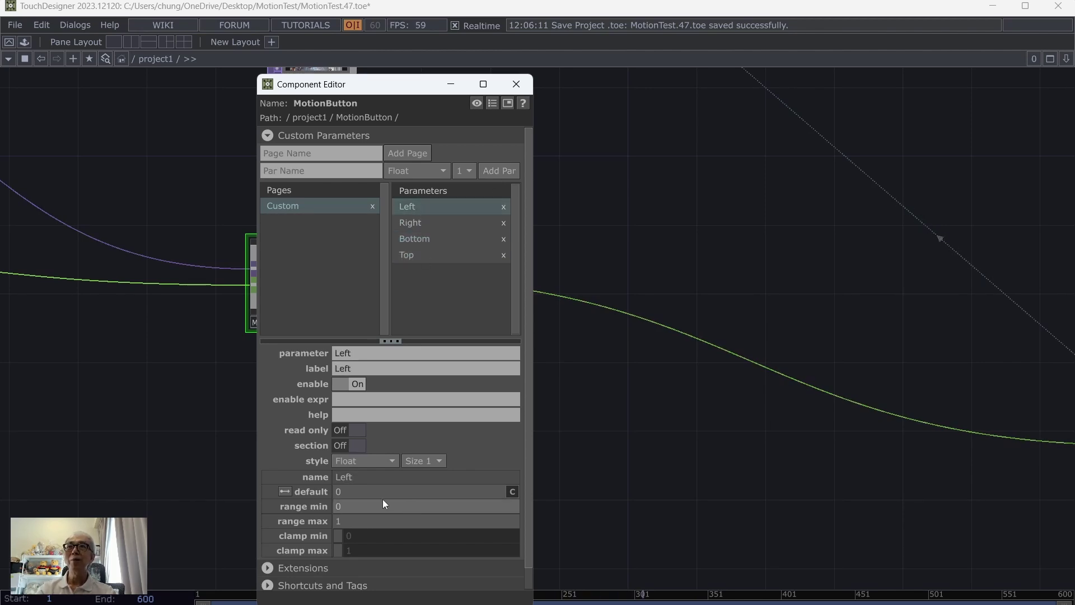
left_click(449, 221)
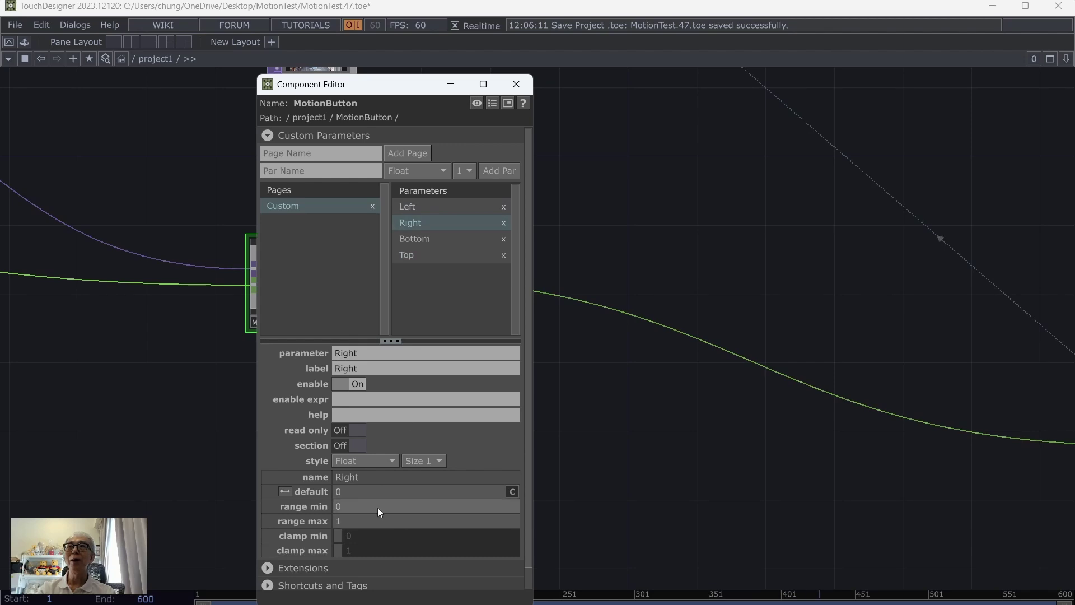
left_click(341, 491)
type("1")
key("Return")
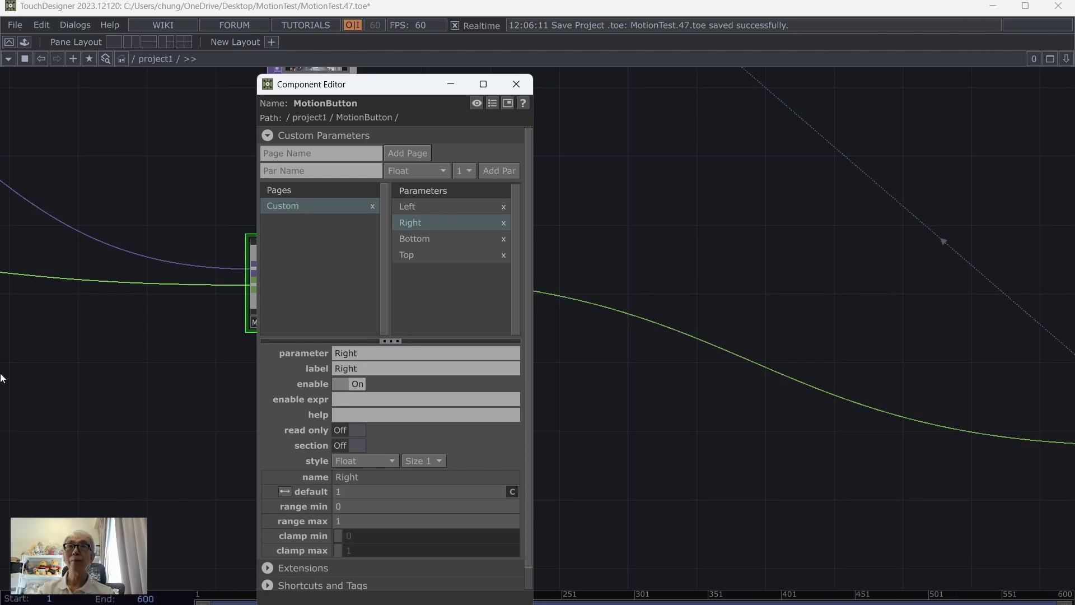
left_click(417, 240)
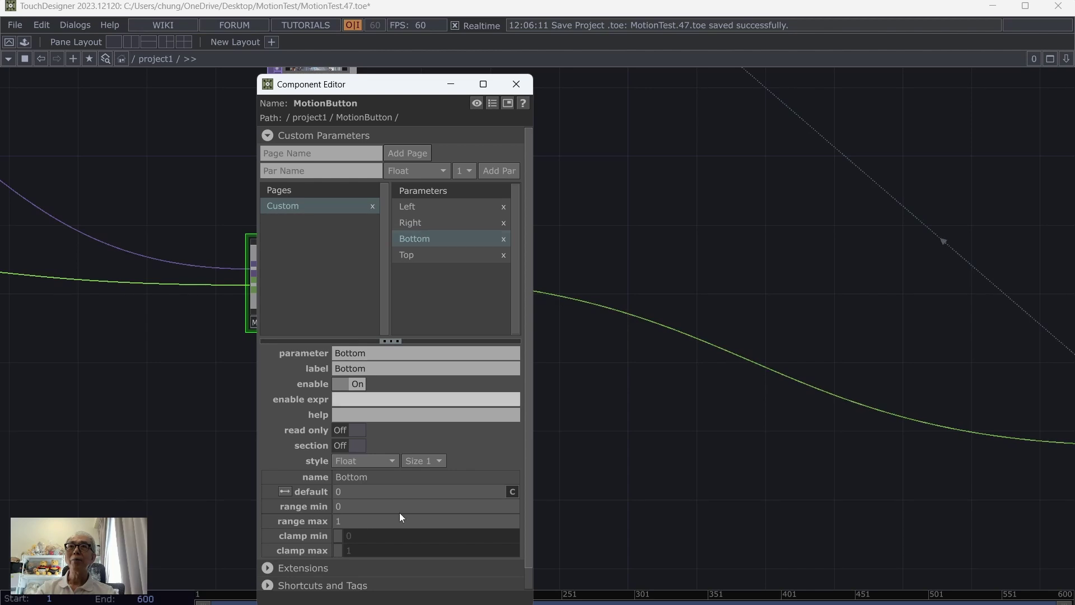
left_click(442, 260)
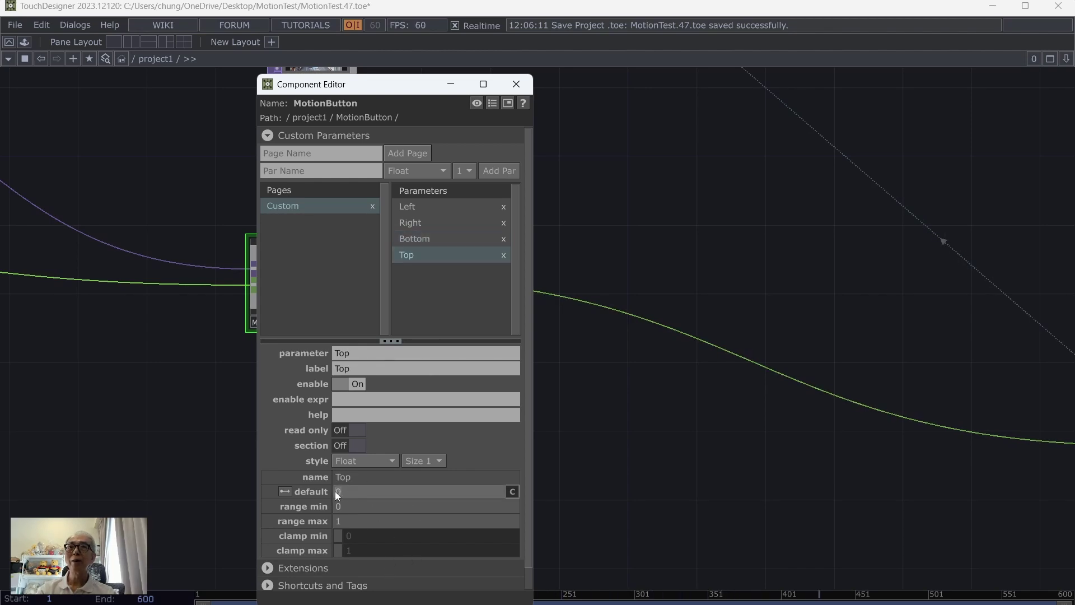
left_click_drag(334, 492, 437, 354)
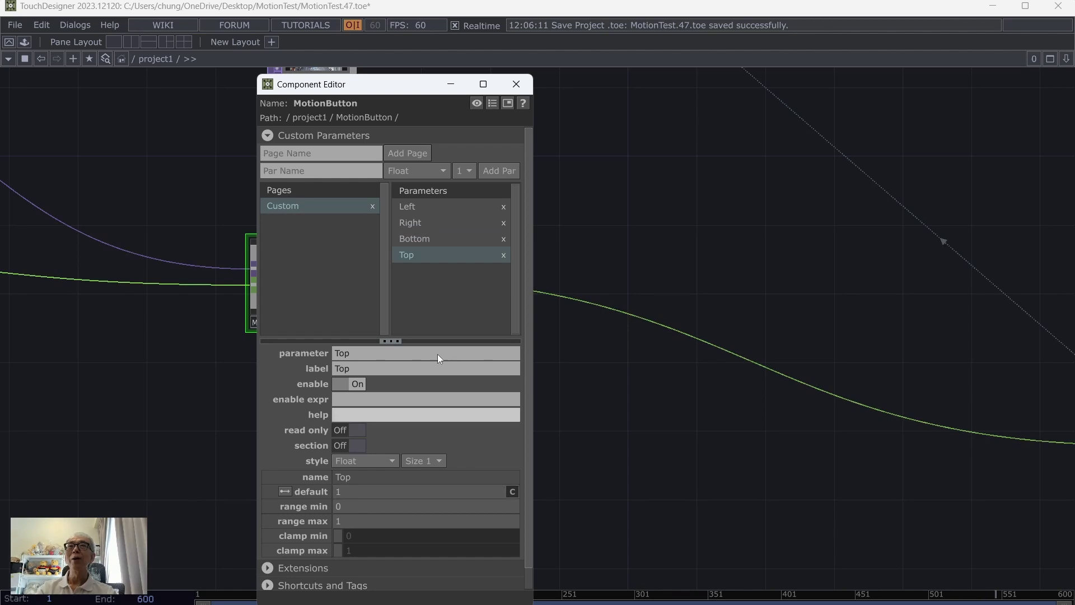
left_click(524, 83)
Display MotionButton's parameters in project1 and examine its Custom page.
left_click_drag(553, 184, 463, 223)
key("p")
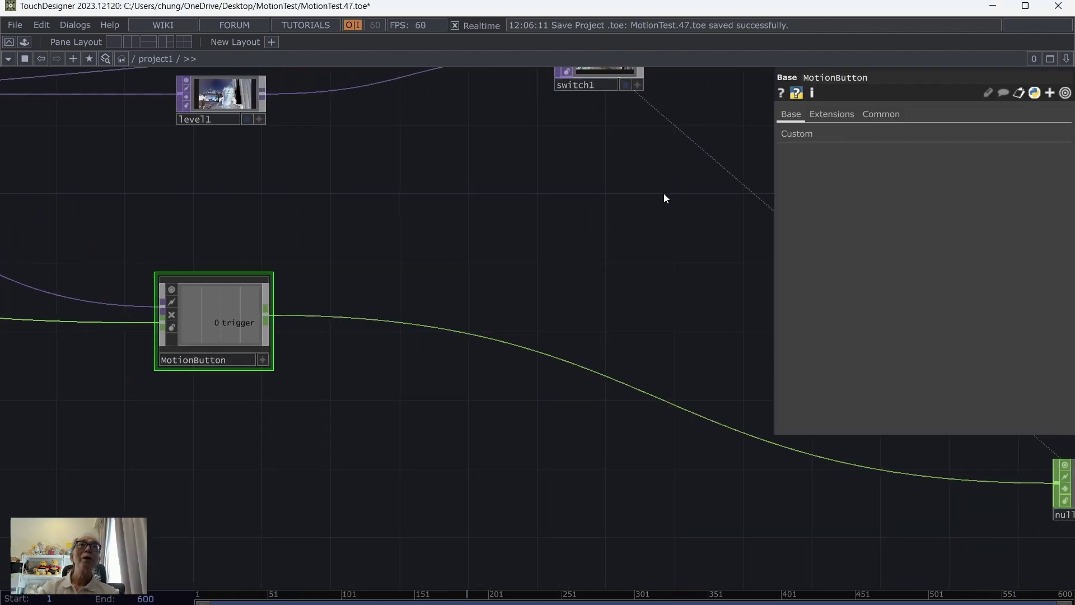
left_click(782, 141)
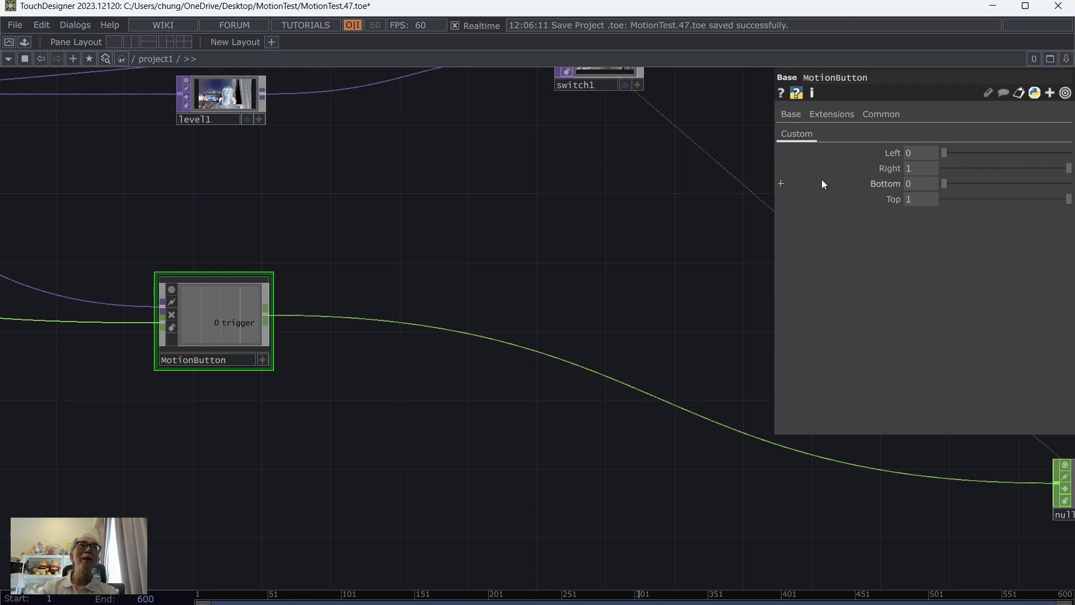
Enter the MotionButton network and place a Parameter CHOP beside constant1 to read the component's custom parameters.
scroll(417, 228, "down", 2)
scroll(417, 228, "down", 3)
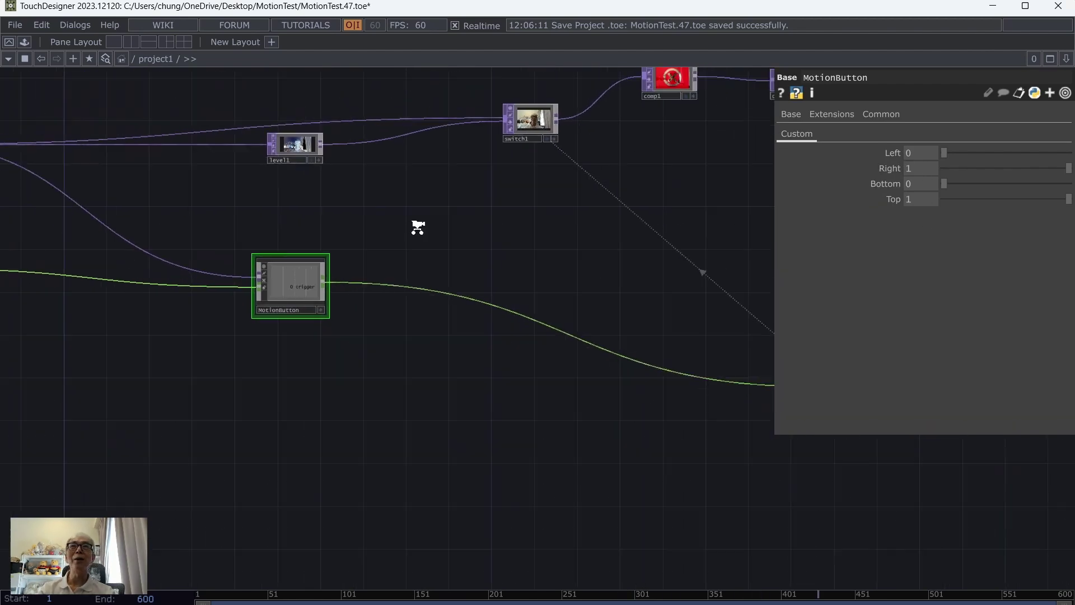
left_click_drag(415, 385, 538, 416)
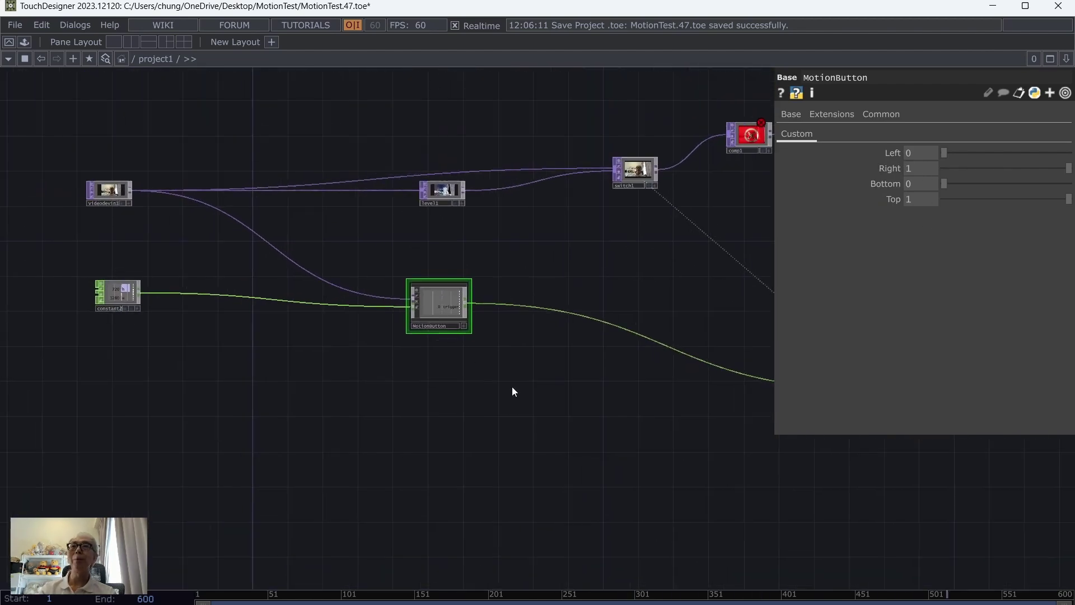
double_click(445, 308)
left_click_drag(180, 372, 366, 385)
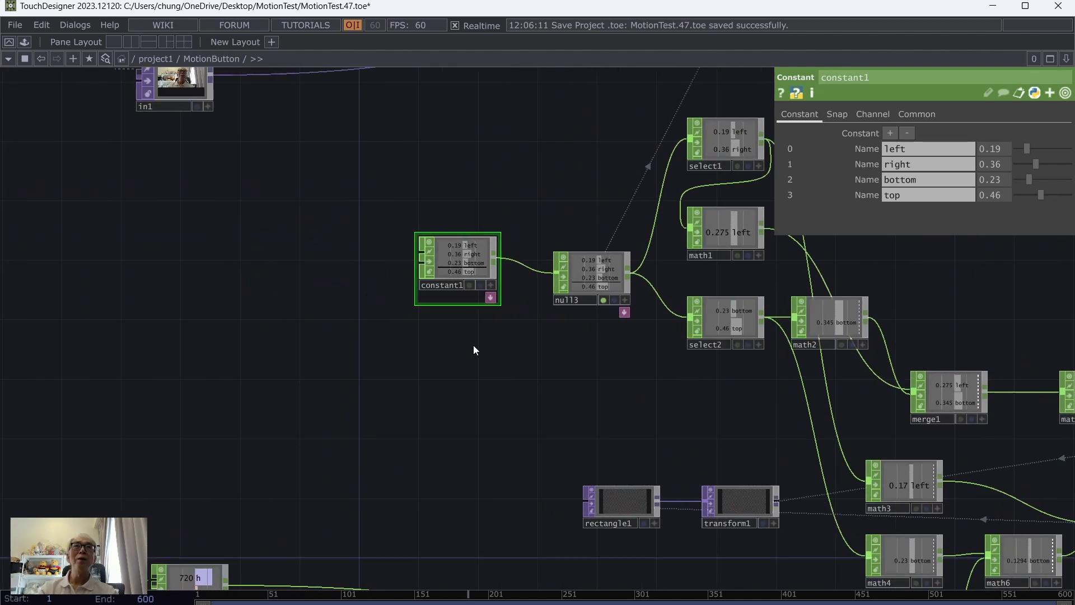
scroll(473, 346, "up", 5)
left_click_drag(458, 333, 509, 376)
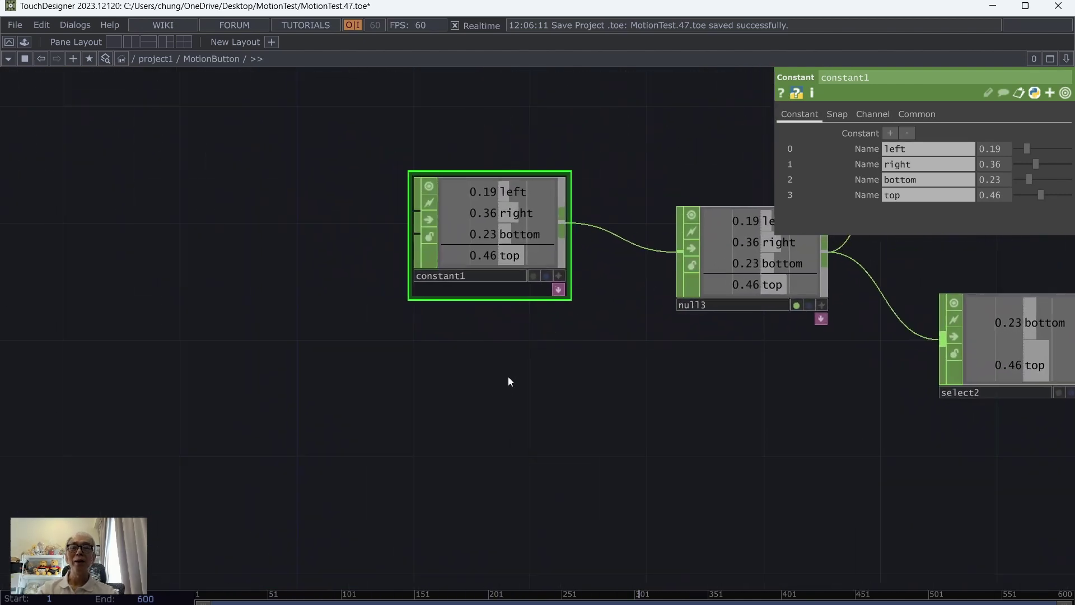
key("Tab")
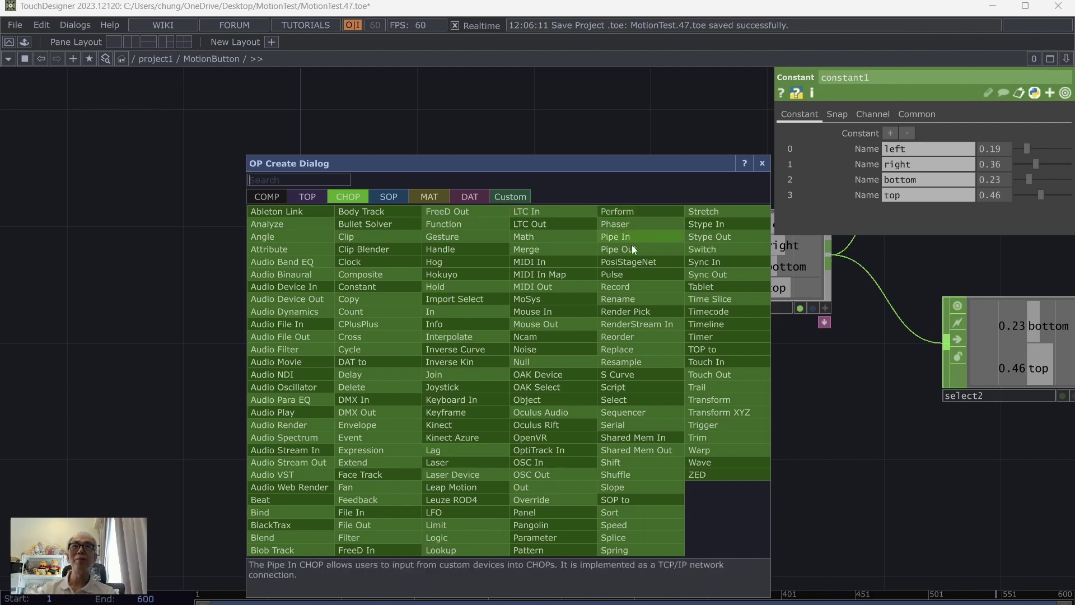
left_click(546, 540)
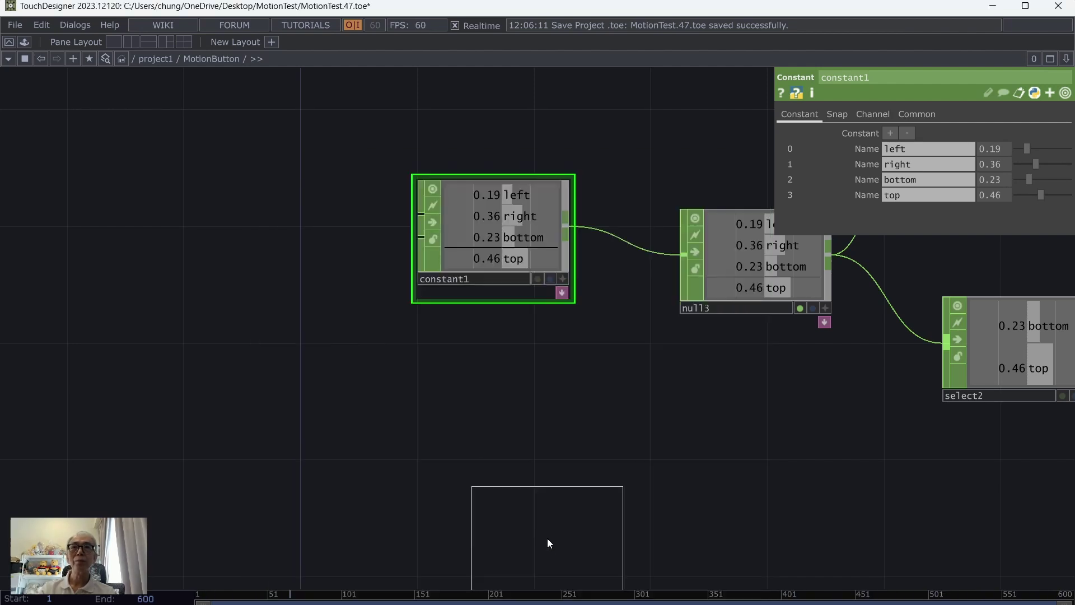
left_click(256, 240)
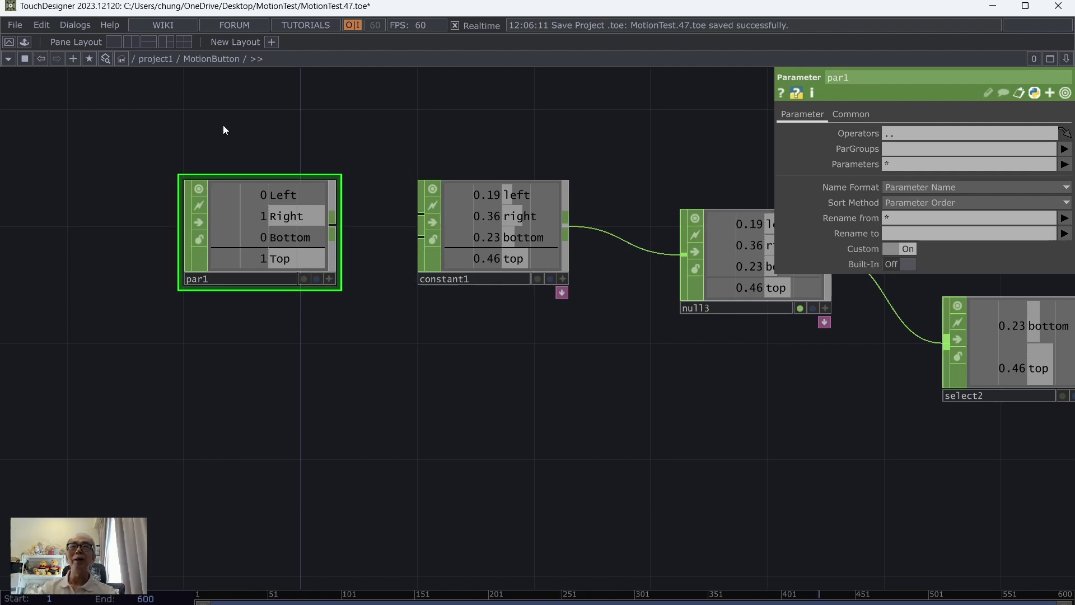
Move constant1 up and position par1 directly beneath it, in front of null3.
left_click_drag(222, 127, 243, 202)
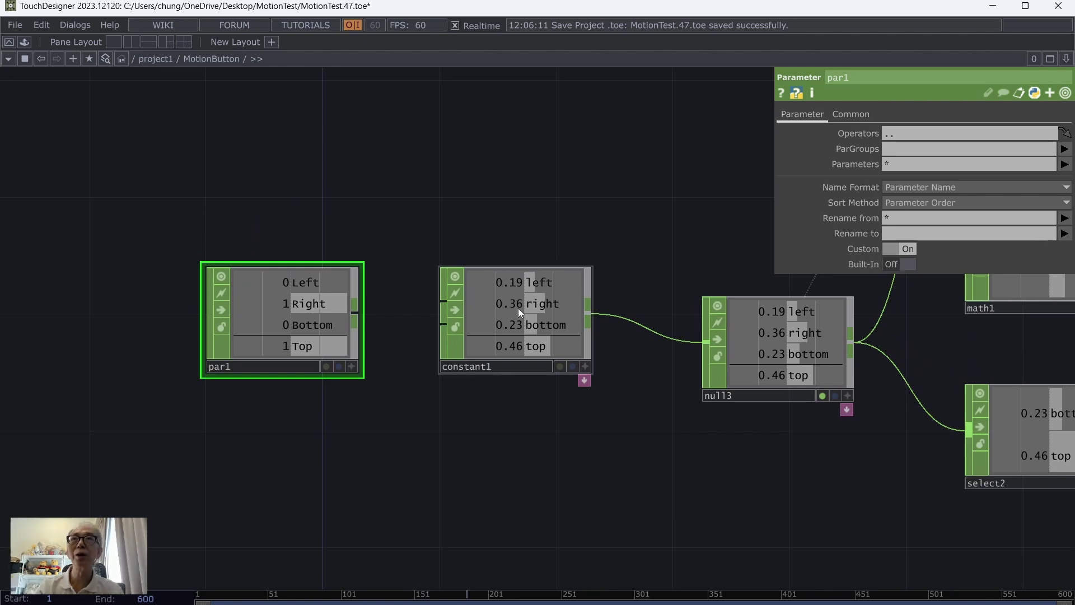
left_click_drag(519, 307, 490, 192)
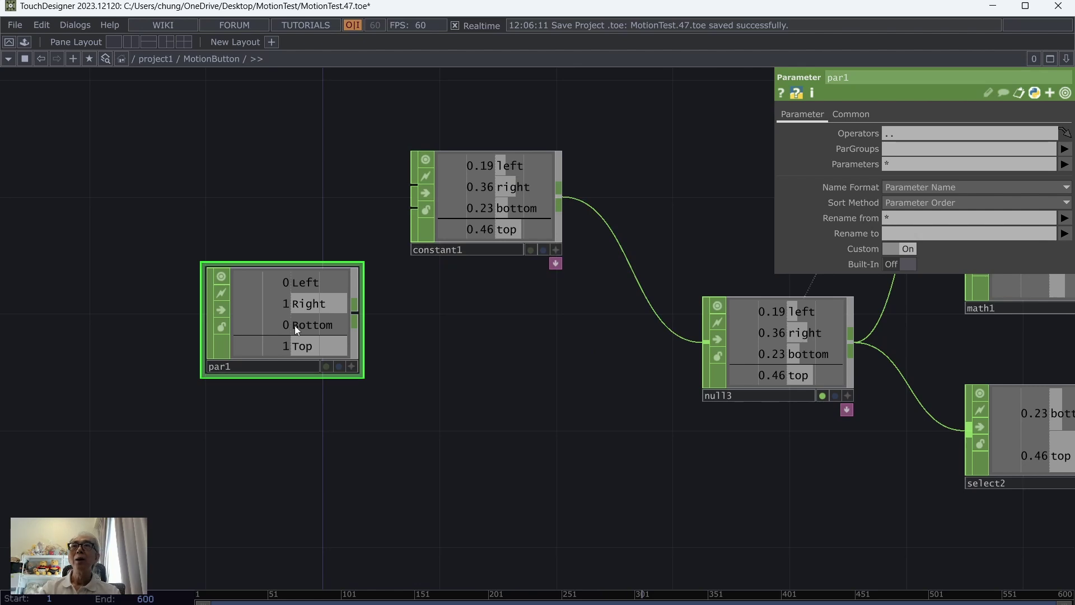
left_click_drag(303, 329, 507, 388)
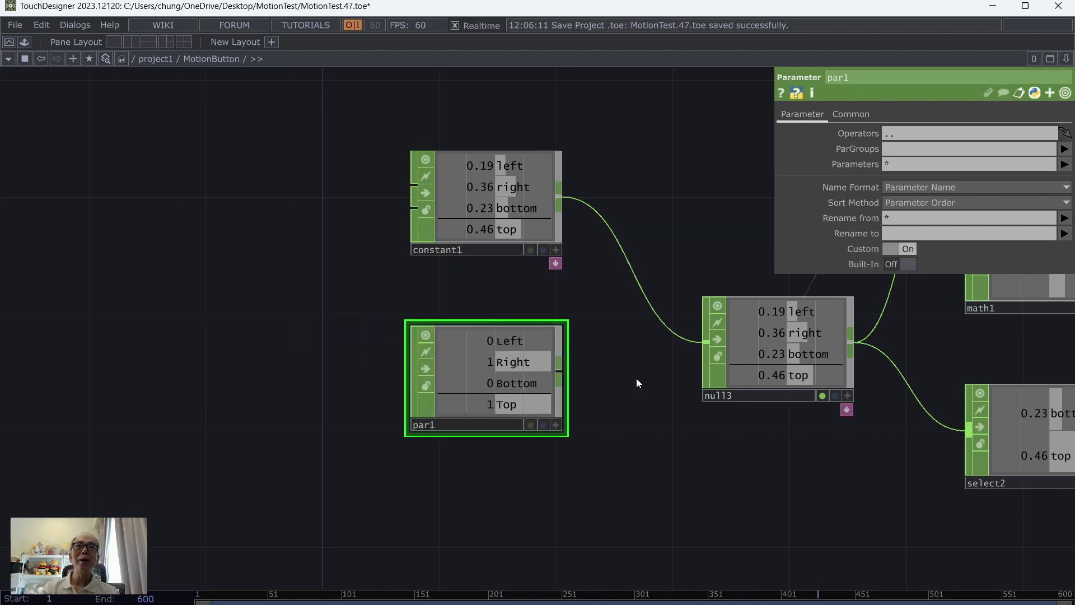
Connect the par1 Parameter CHOP to null3 in place of constant1.
left_click_drag(585, 379, 585, 295)
left_click_drag(576, 214, 339, 216)
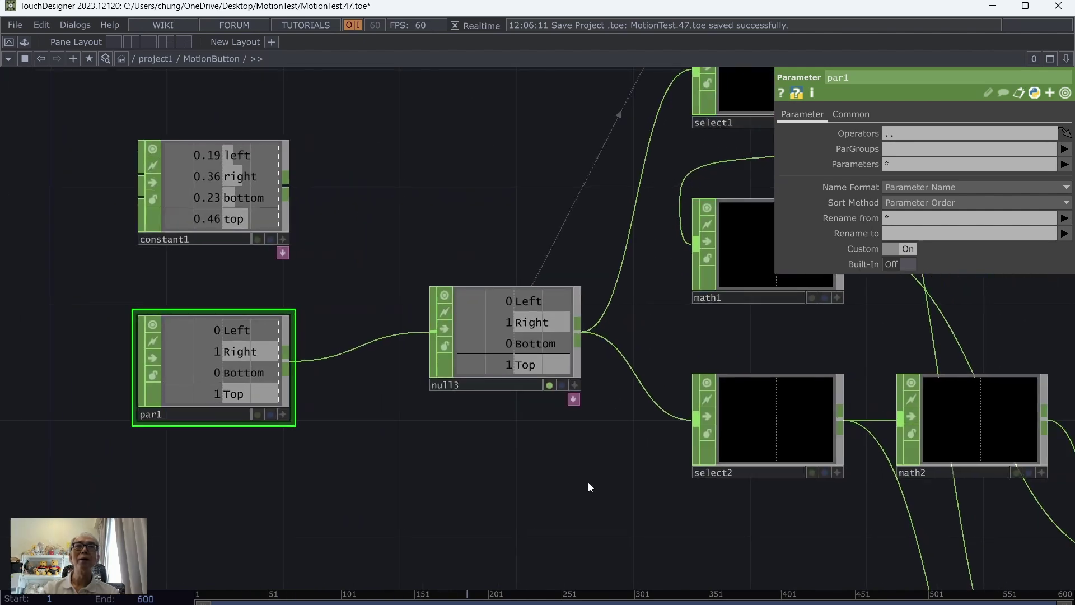
left_click_drag(523, 472, 404, 496)
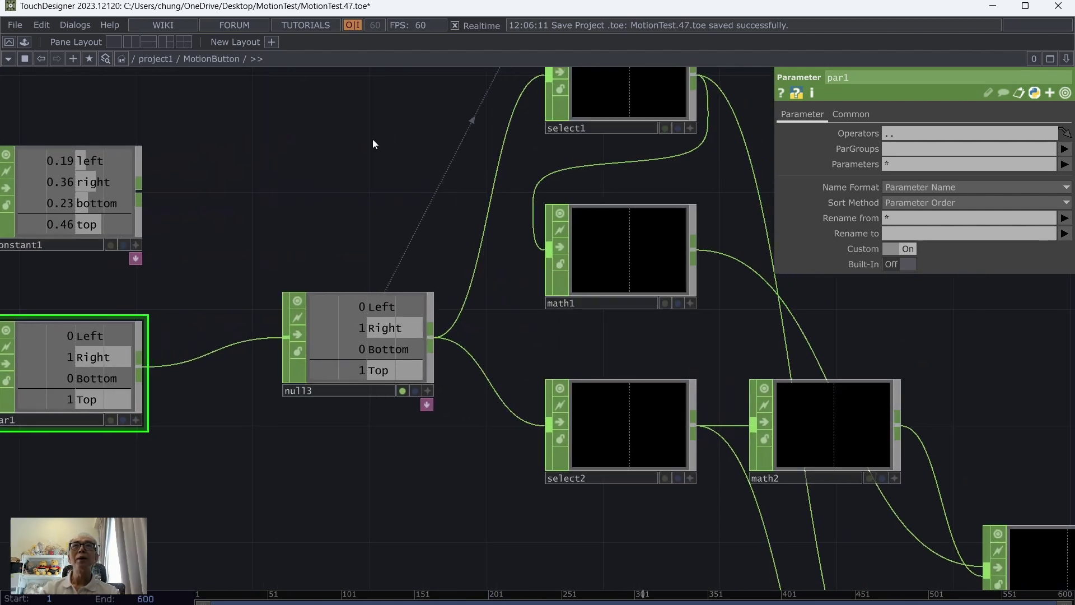
Replace select1's channel names with the Left and Right channels from the new parameters.
left_click_drag(374, 144, 368, 235)
left_click(625, 155)
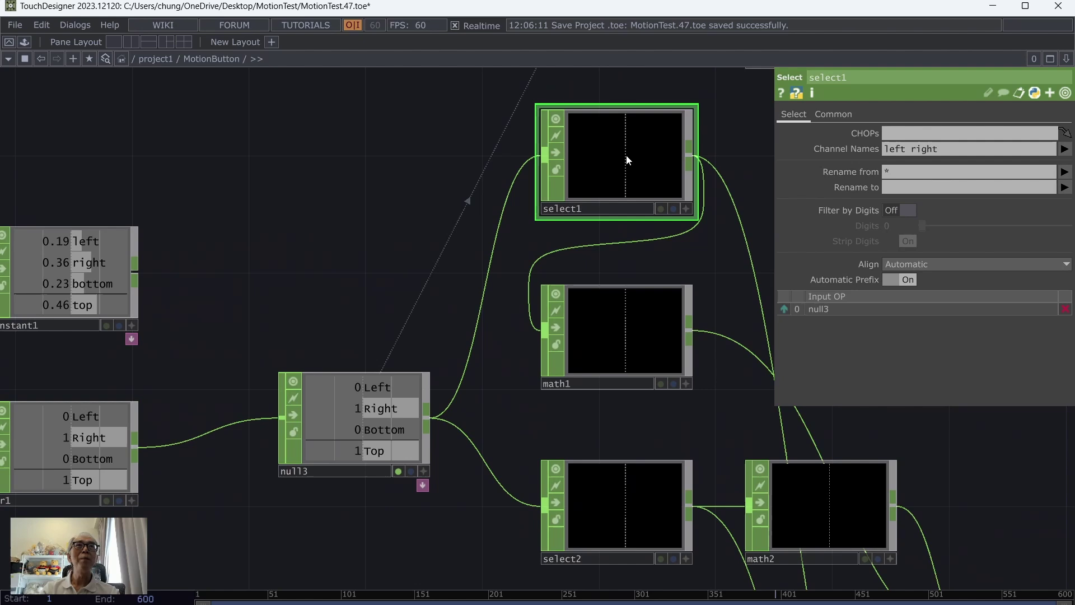
left_click(984, 152)
key("BackSpace")
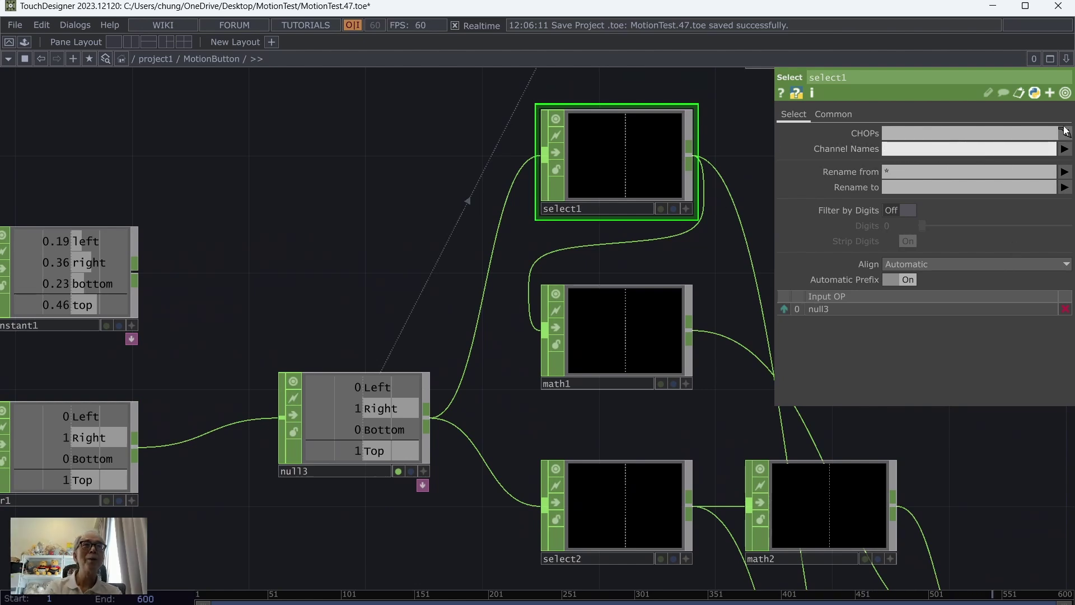
left_click(1064, 149)
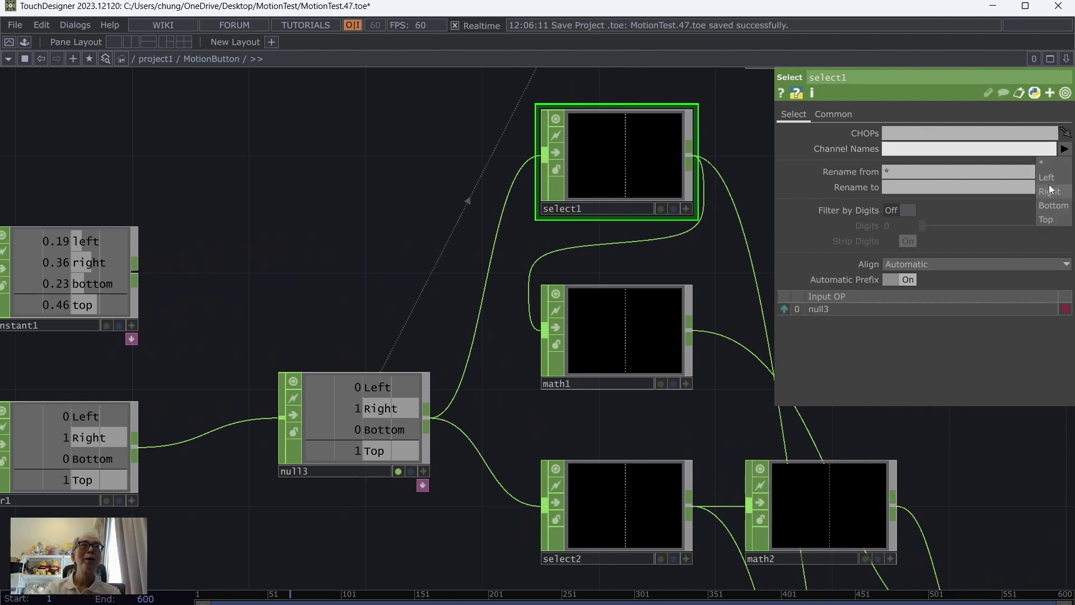
left_click(1047, 177)
left_click(1063, 149)
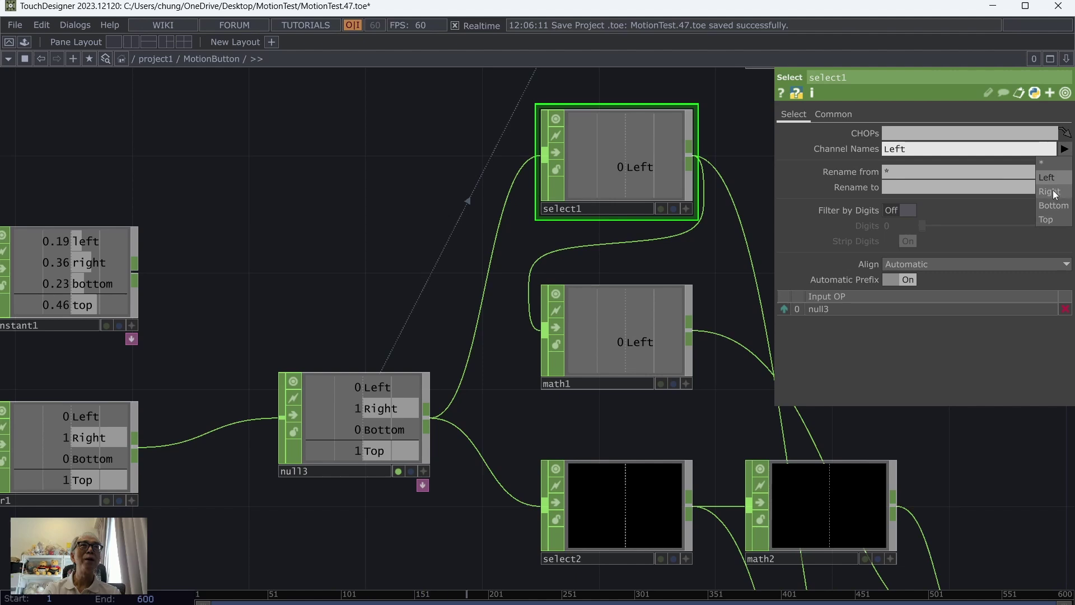
left_click(1050, 191)
left_click(626, 328)
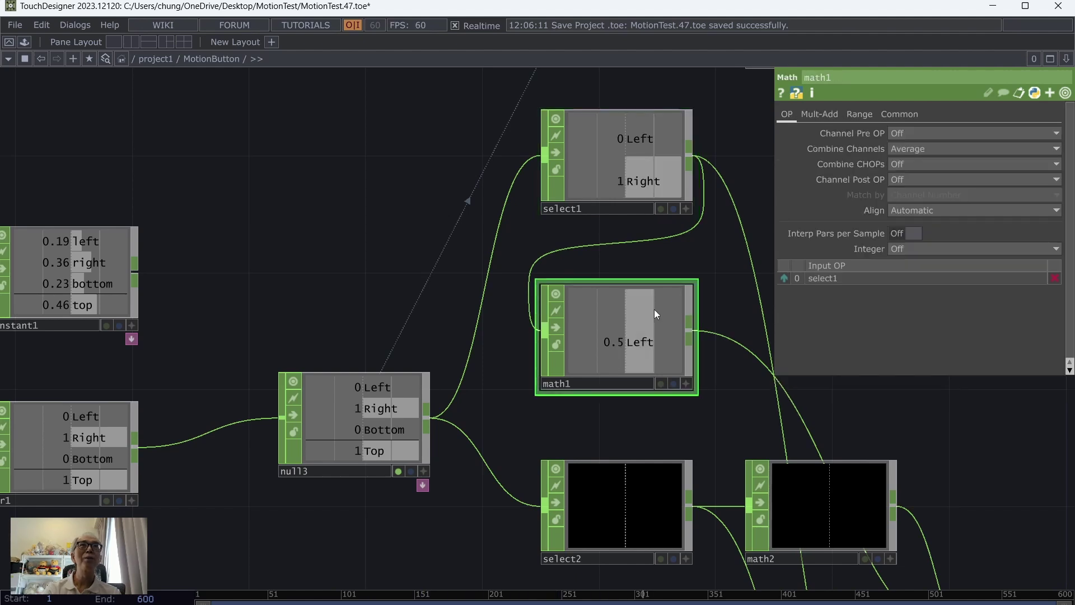
Replace select2's channel names with the Bottom and Top channels.
left_click(623, 504)
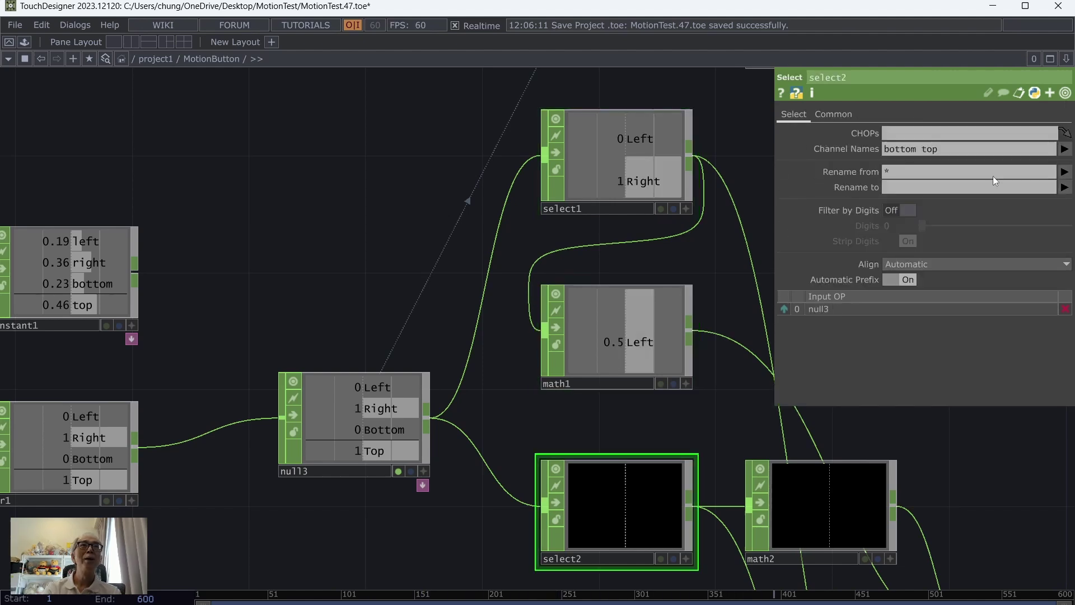
left_click(969, 154)
key("BackSpace")
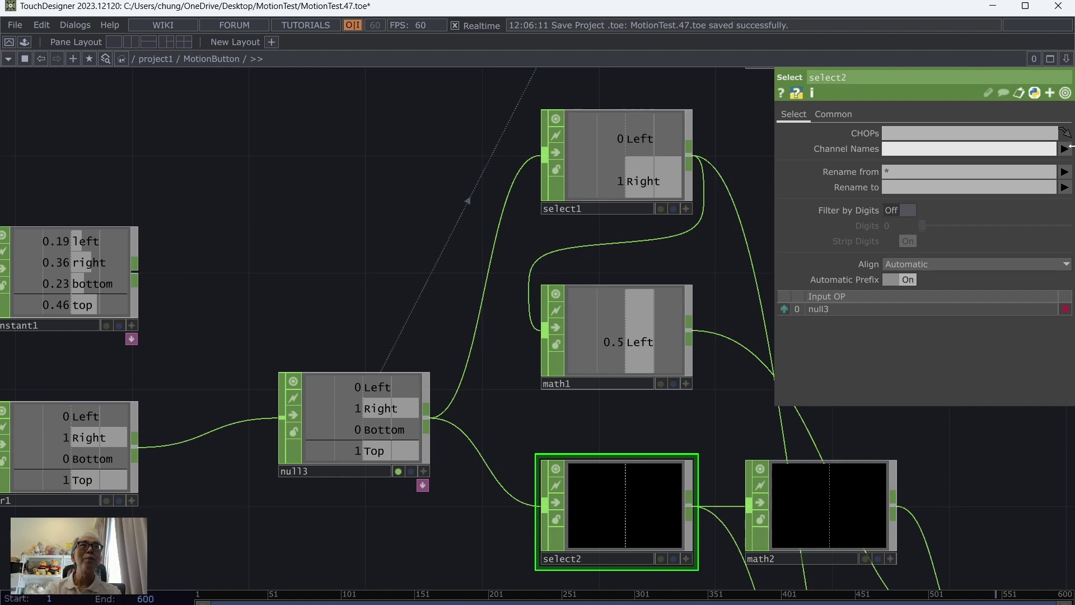
left_click(1064, 148)
left_click(1057, 205)
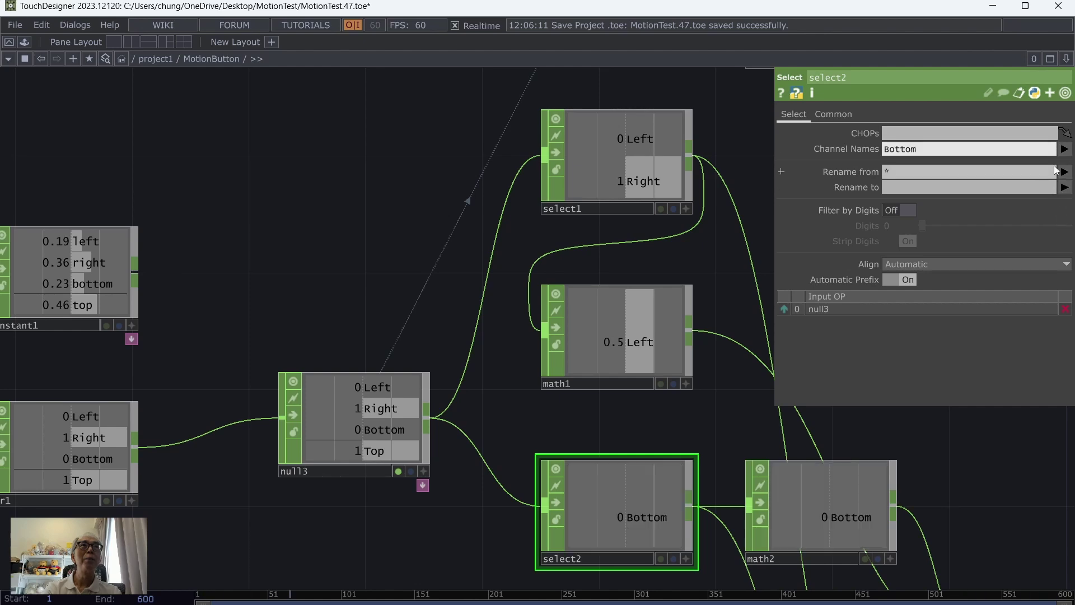
left_click(1063, 149)
left_click(1057, 219)
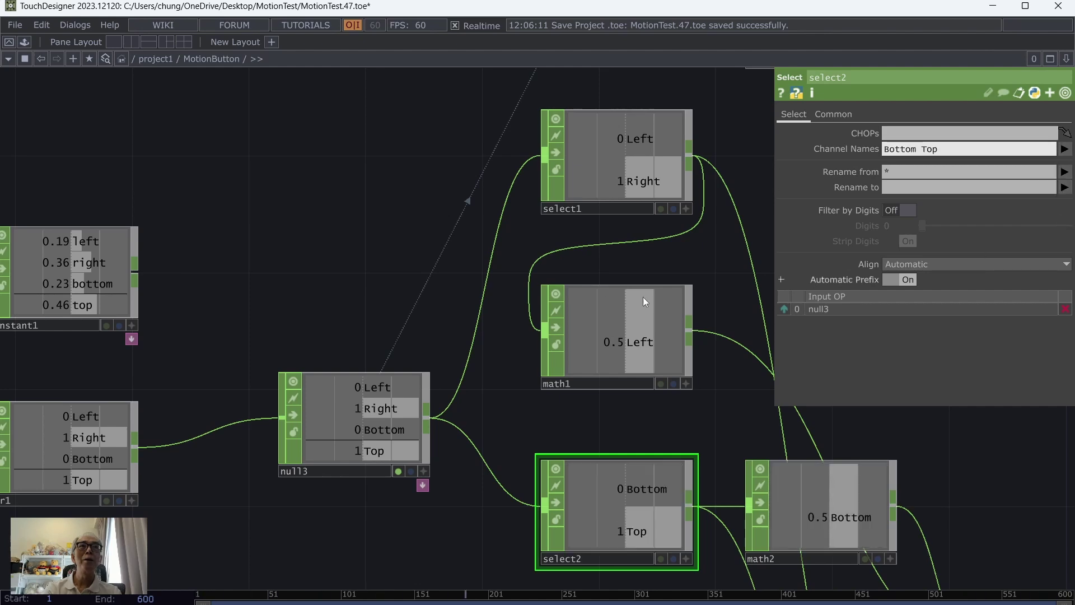
Examine the downstream math, merge, rename, position and size nodes and the in2 input for the values from the new parameters.
scroll(422, 281, "down", 3)
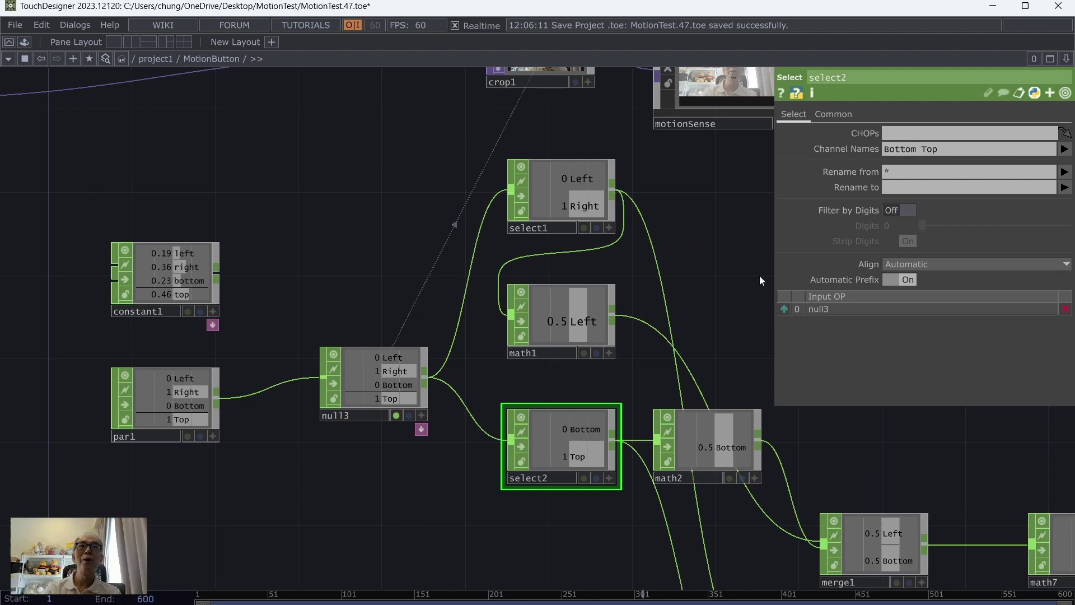
left_click_drag(759, 276, 571, 166)
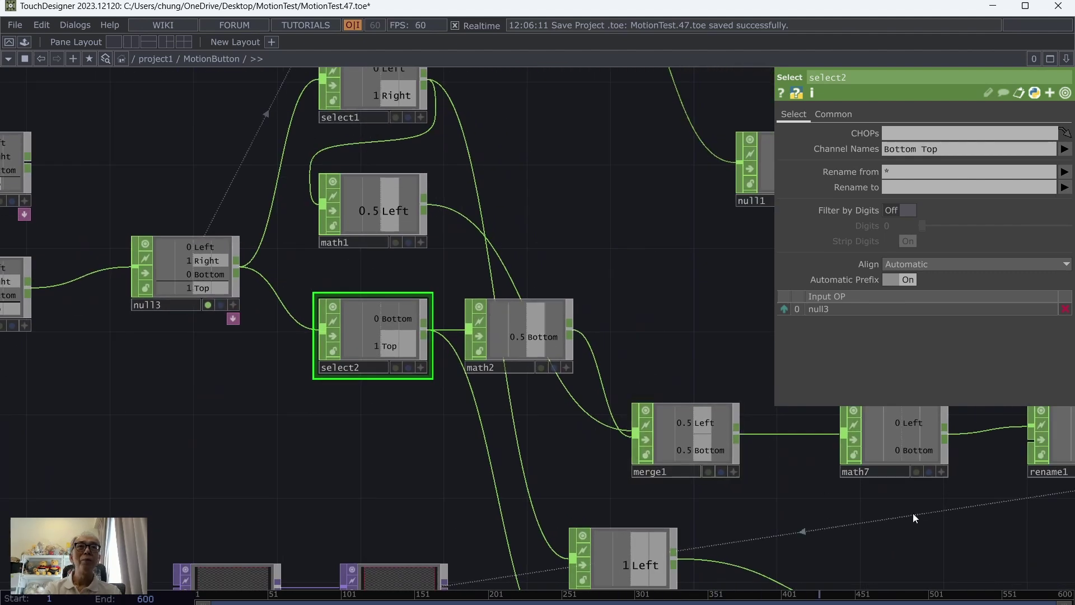
left_click_drag(912, 513, 693, 367)
left_click_drag(779, 566, 571, 454)
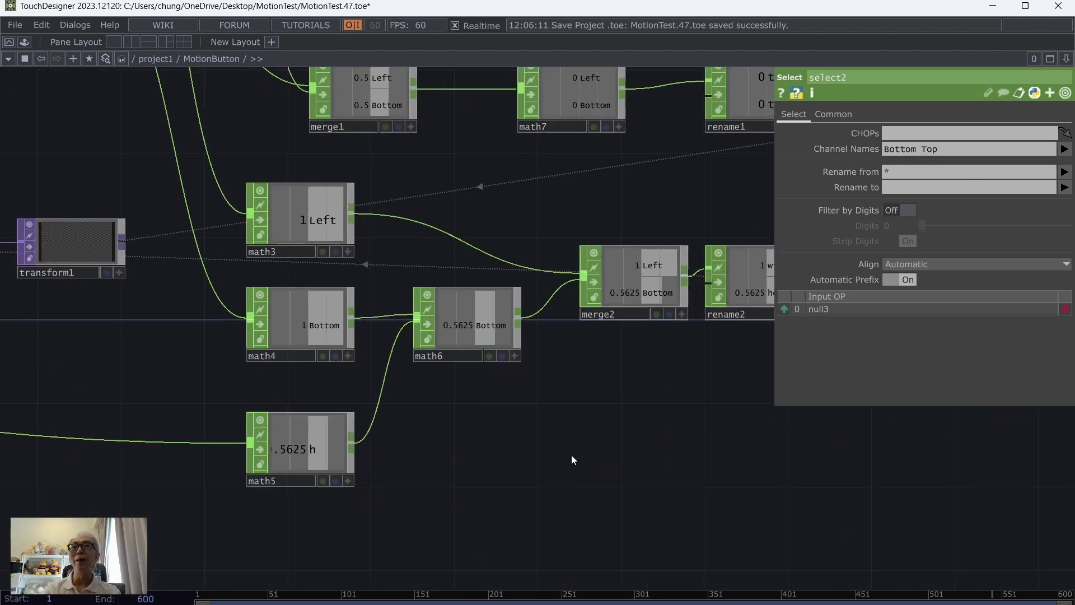
left_click_drag(730, 473, 900, 472)
left_click_drag(129, 473, 307, 473)
left_click_drag(324, 377, 578, 409)
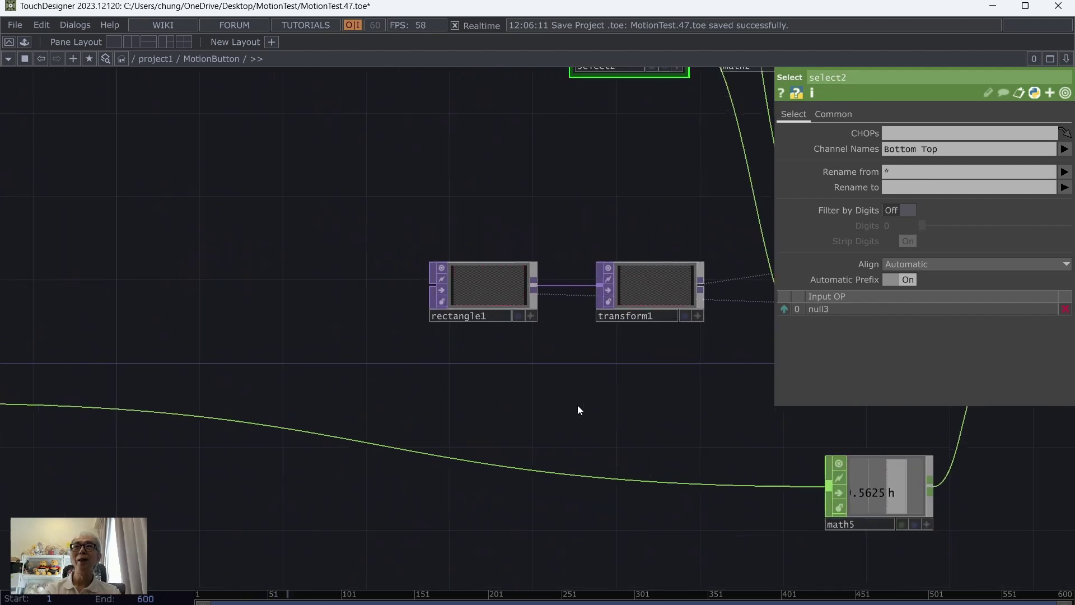
left_click_drag(214, 439, 532, 463)
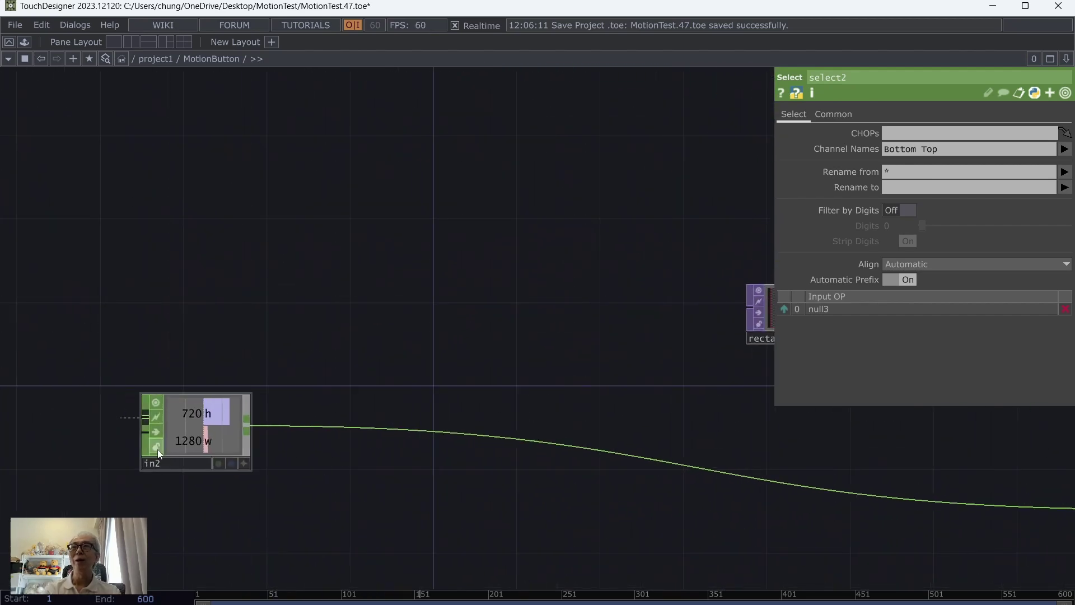
left_click(210, 425)
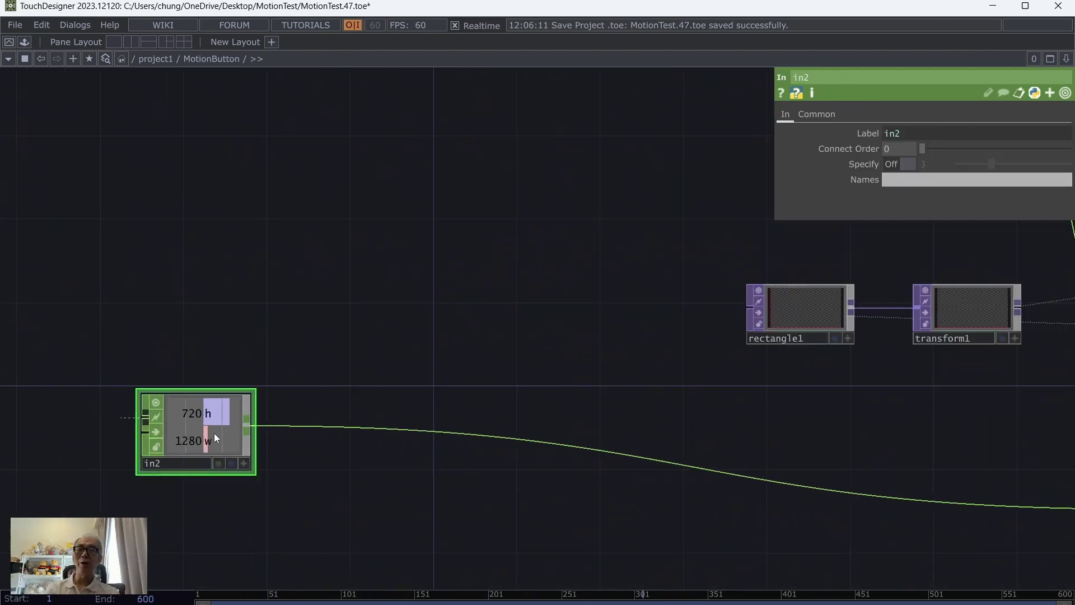
scroll(214, 432, "down", 3)
scroll(530, 496, "right", 5)
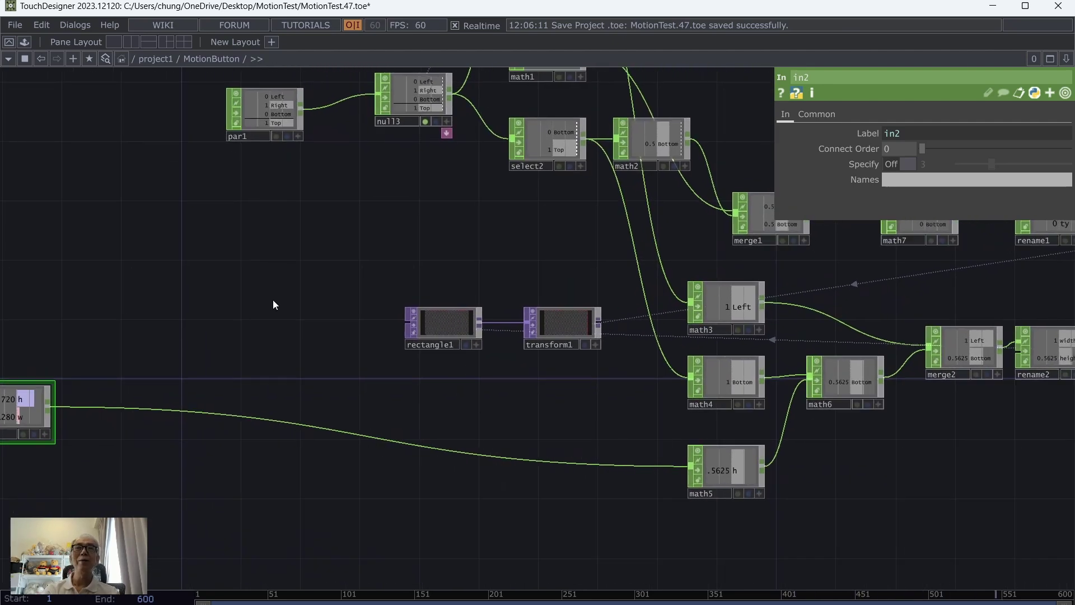
scroll(723, 499, "right", 3)
scroll(694, 499, "right", 2)
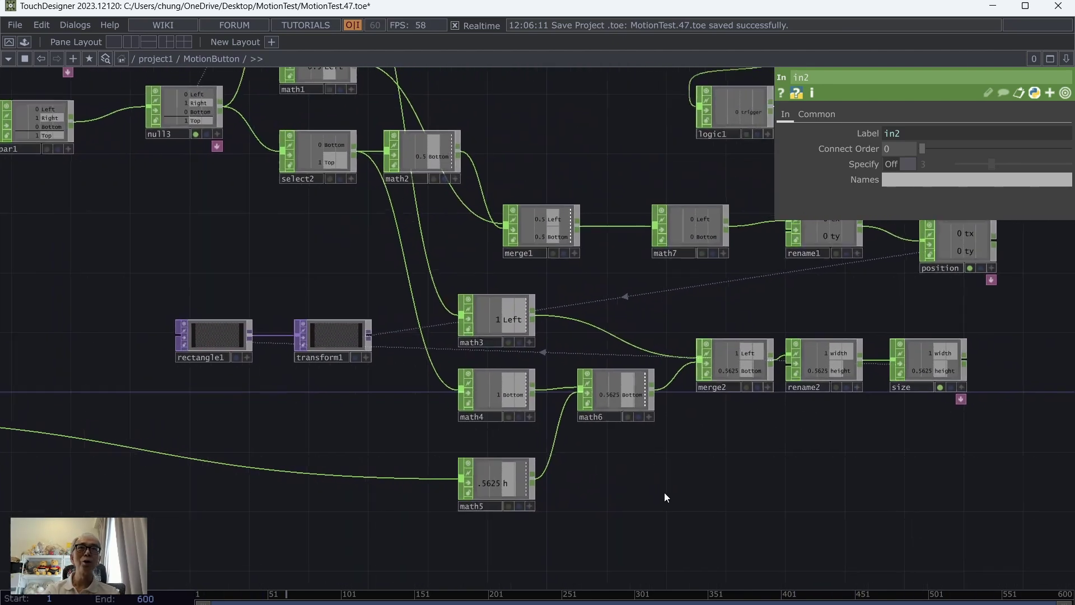
scroll(745, 475, "right", 4)
scroll(631, 504, "down", 5)
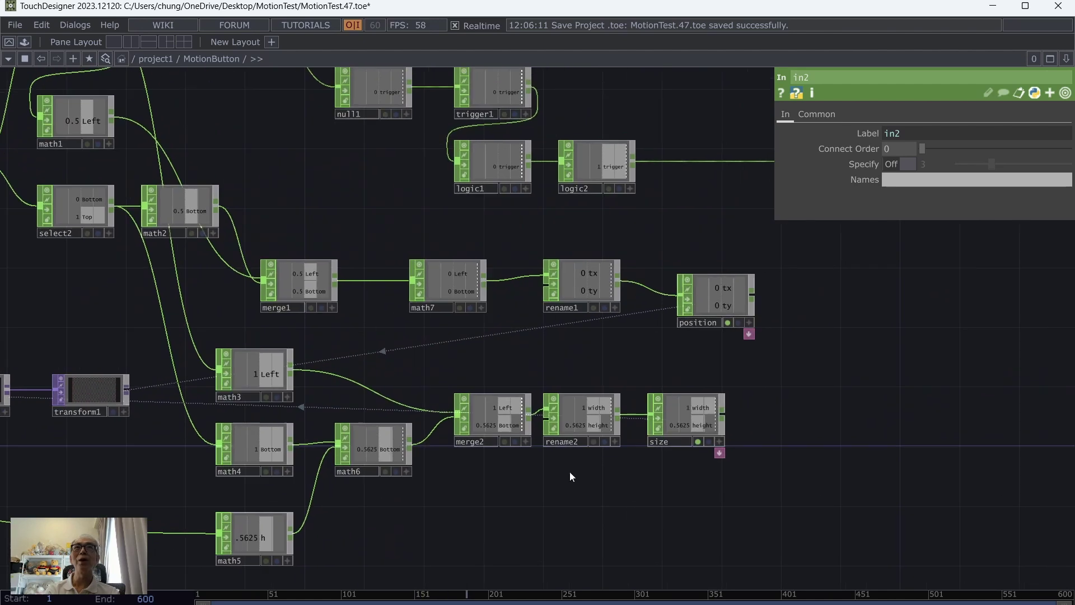
left_click_drag(809, 423, 928, 437)
Save the project and return to the project1 network.
left_click(12, 25)
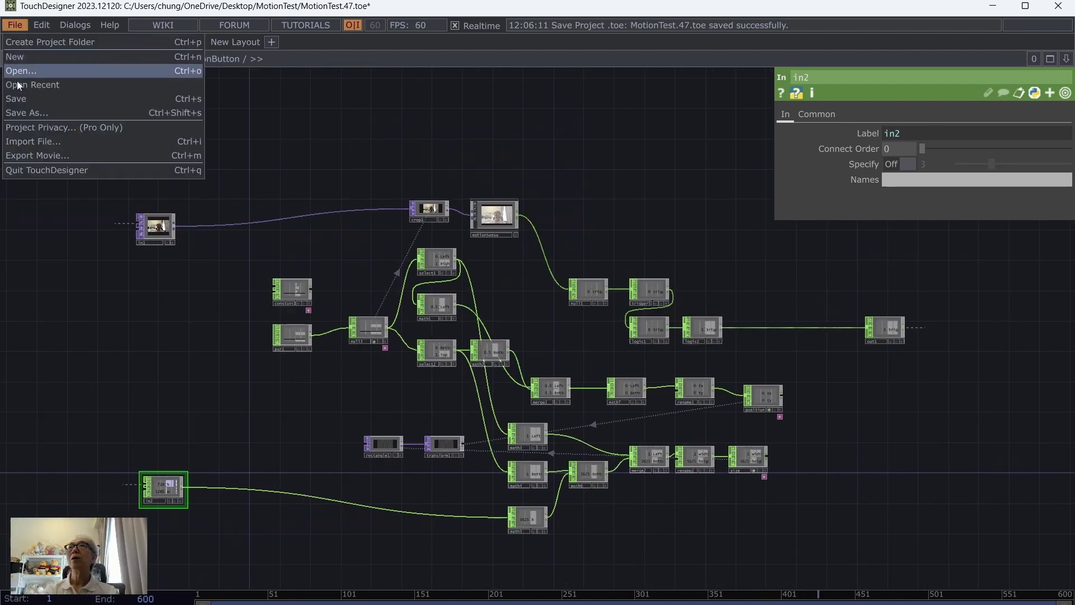
left_click(19, 98)
left_click(153, 60)
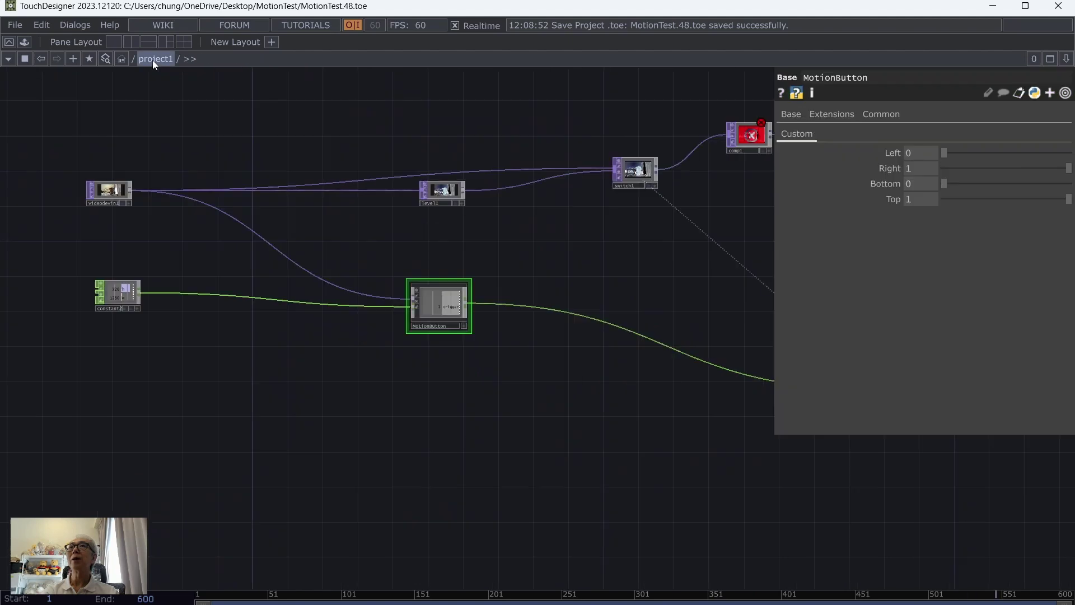
Line up switch1 with comp1 and place null2 directly beneath switch1.
left_click_drag(528, 434, 398, 455)
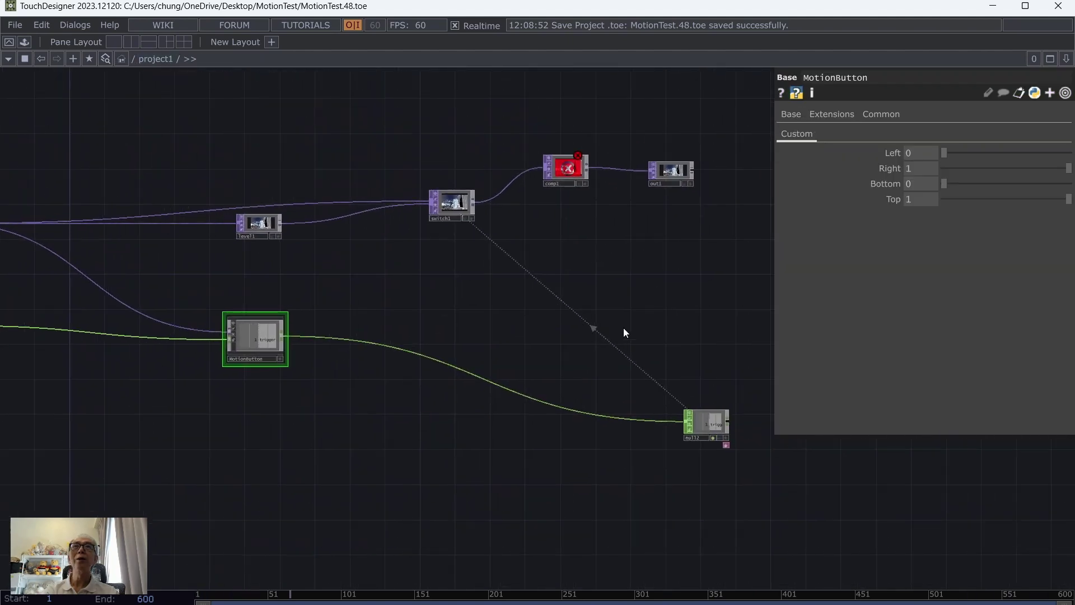
left_click_drag(623, 328, 521, 288)
left_click(649, 285)
scroll(648, 379, "up", 3)
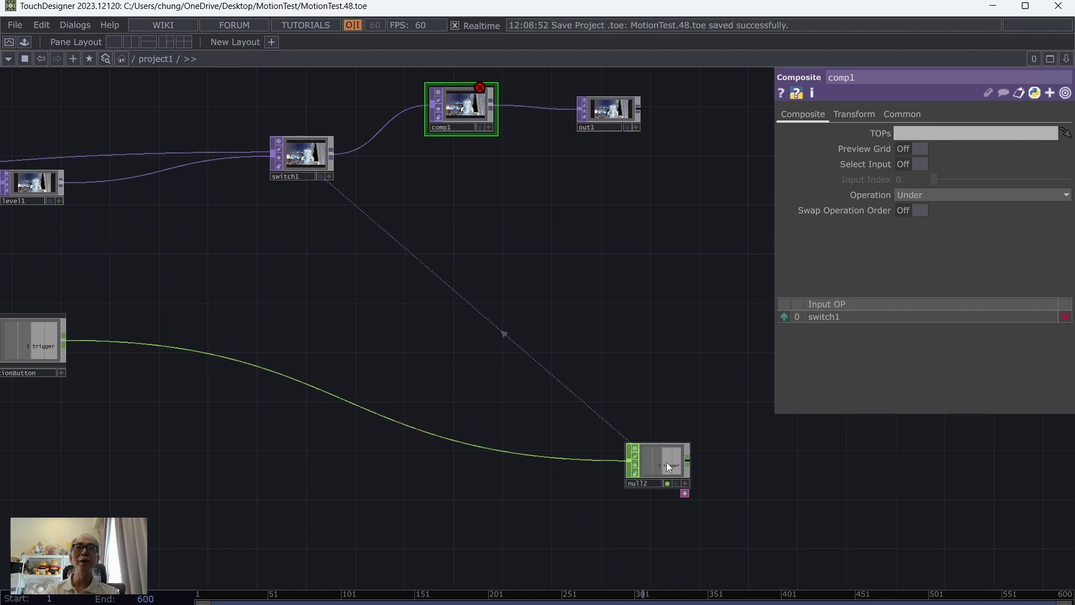
left_click_drag(667, 462, 312, 246)
left_click_drag(423, 202, 579, 277)
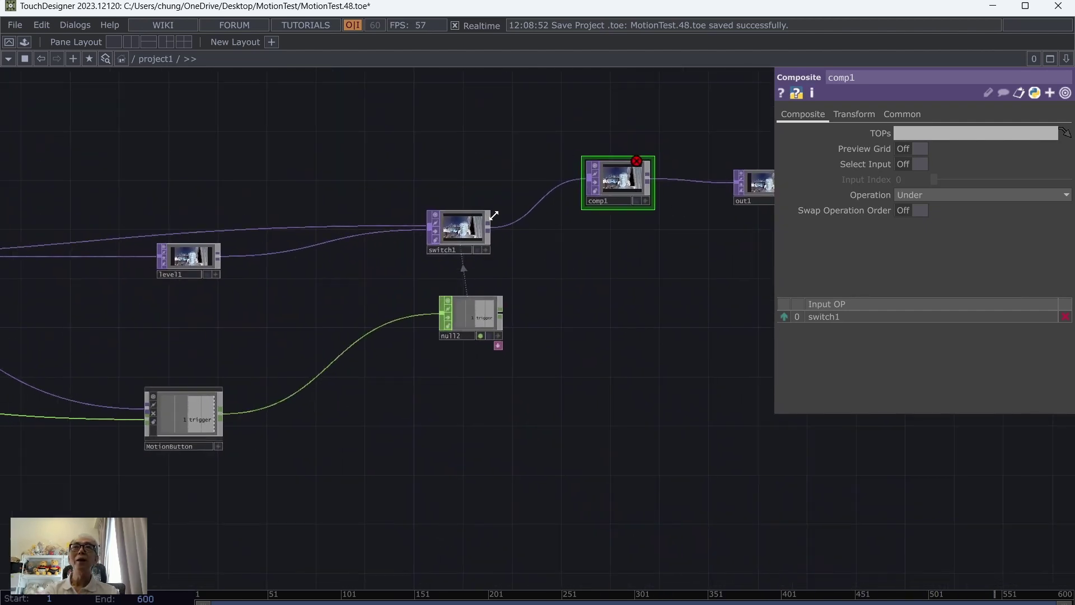
left_click_drag(464, 220, 452, 169)
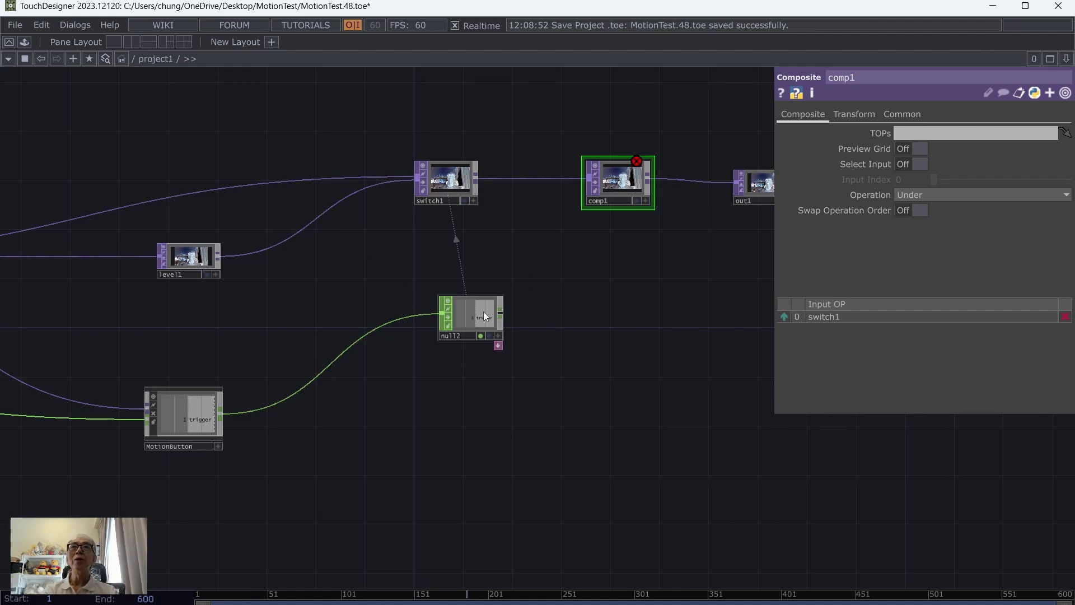
left_click_drag(483, 311, 458, 275)
left_click_drag(562, 382, 636, 358)
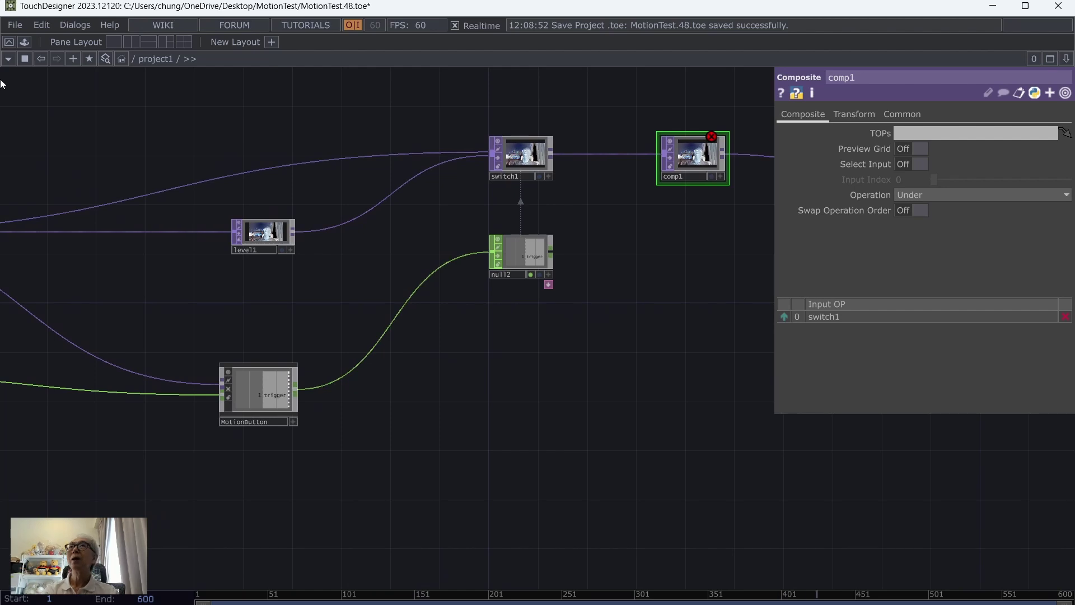
Save the tidied project and enter the MotionButton network.
left_click(17, 26)
left_click(22, 99)
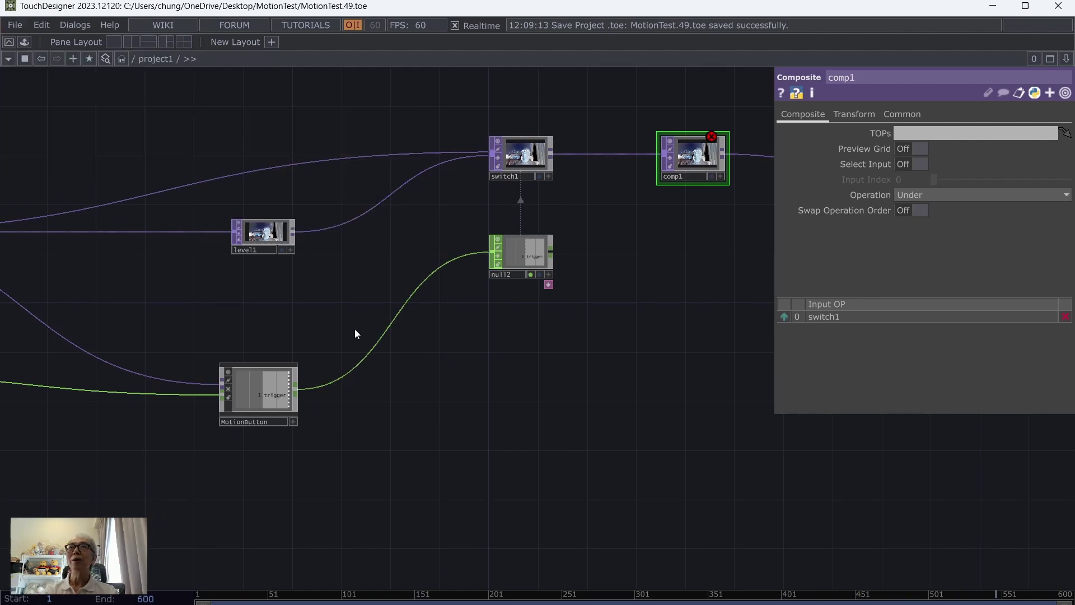
double_click(276, 386)
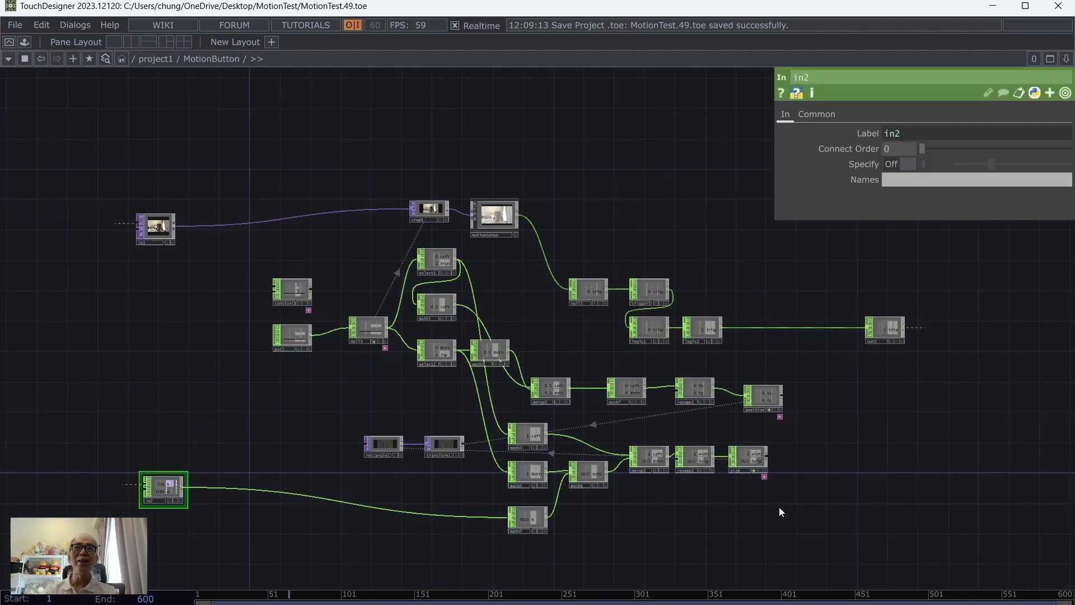
Add an Out TOP beneath out1 and connect transform1's output to it.
scroll(778, 500, "up", 4)
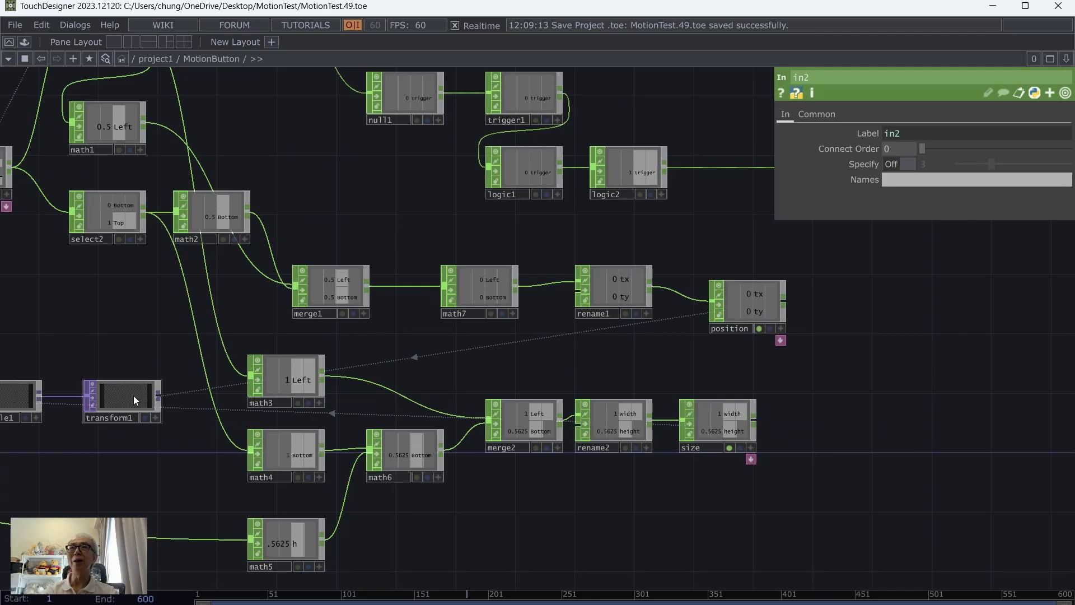
left_click_drag(808, 455, 554, 432)
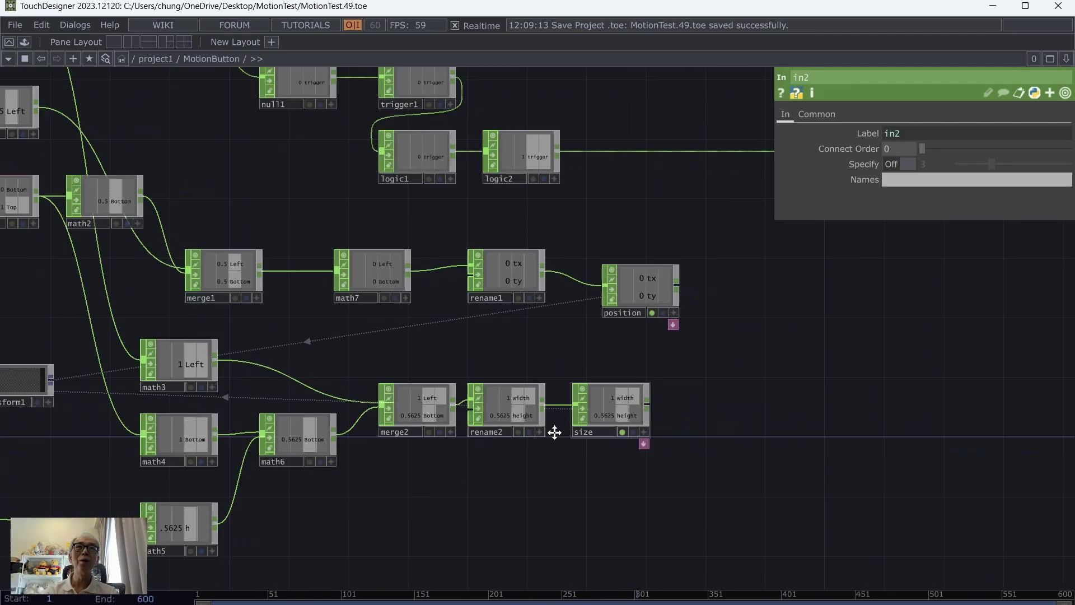
key("Tab")
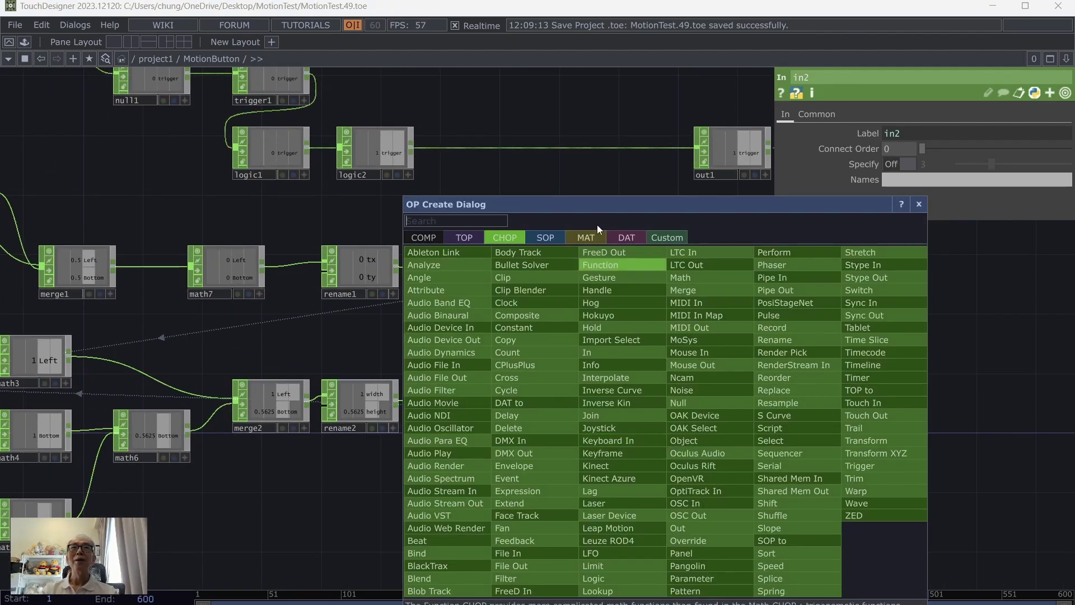
left_click(456, 239)
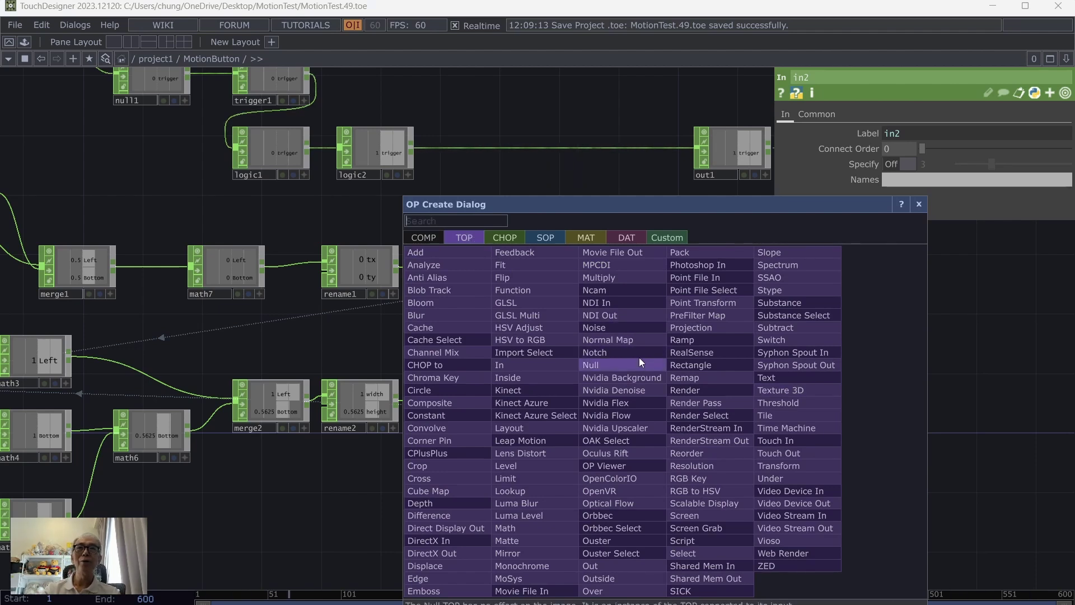
left_click(629, 563)
left_click(733, 285)
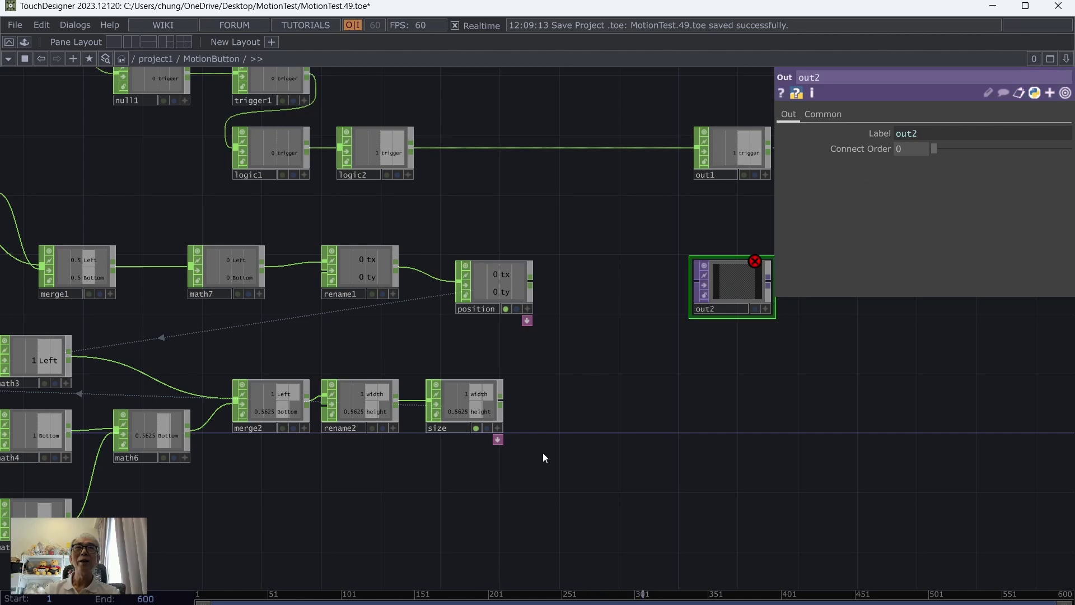
scroll(543, 452, "down", 3)
left_click_drag(92, 395, 652, 332)
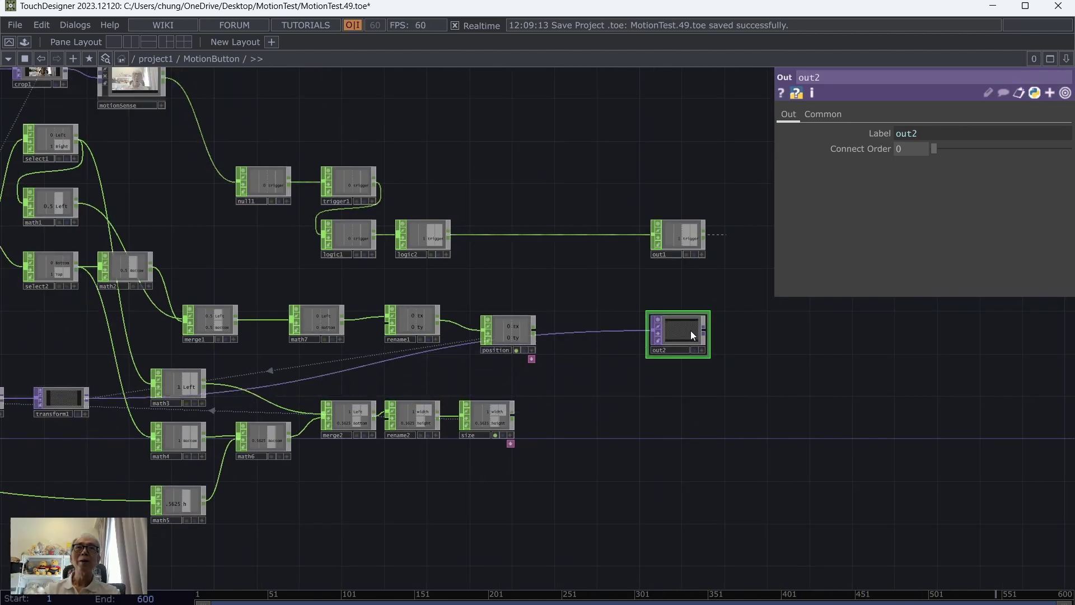
Save the project and go back up to the project1 network.
left_click(7, 29)
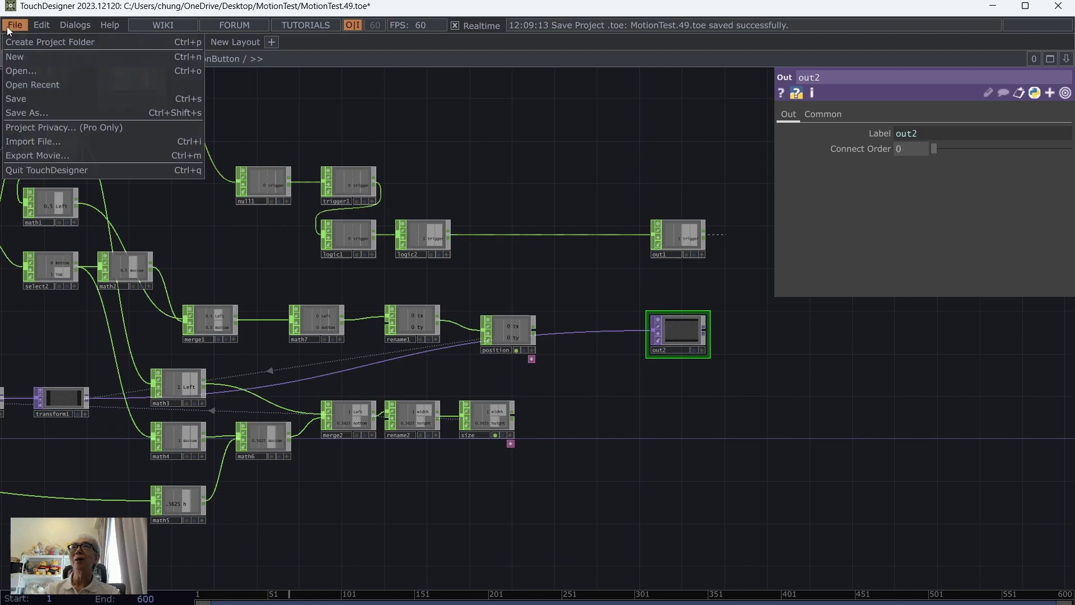
left_click(38, 100)
left_click(156, 60)
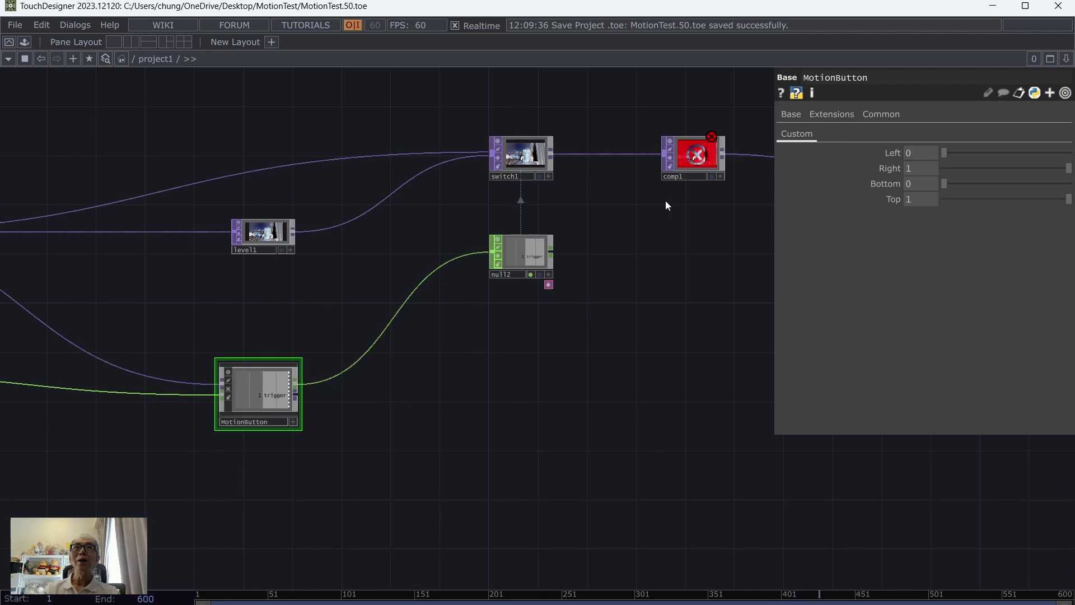
Connect MotionButton's second output, the rectangle image, to comp1, and check switch1.
left_click_drag(303, 402, 666, 157)
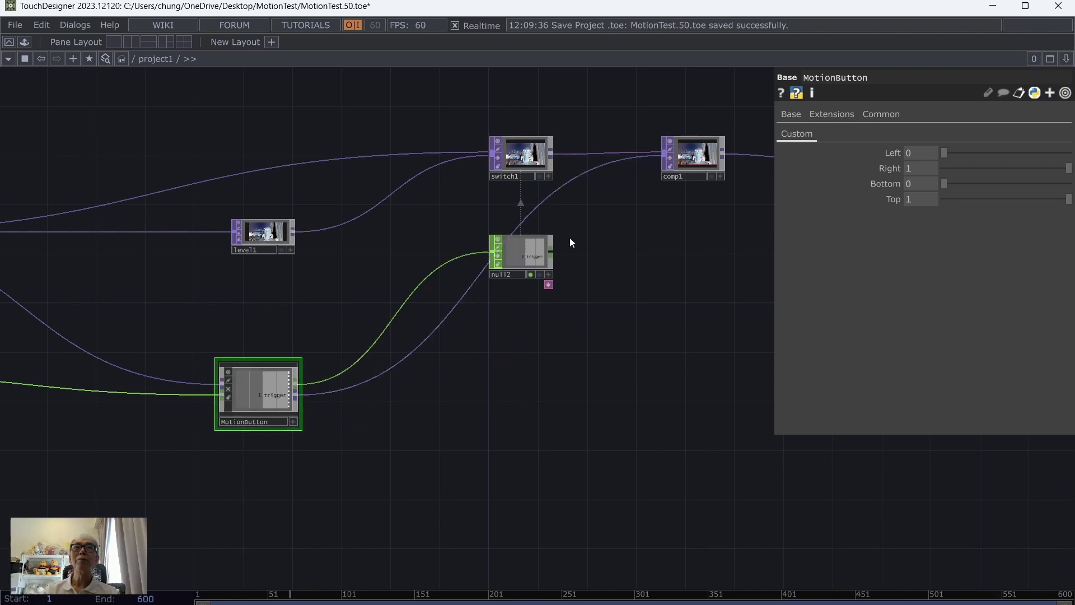
left_click(524, 251)
left_click(531, 150)
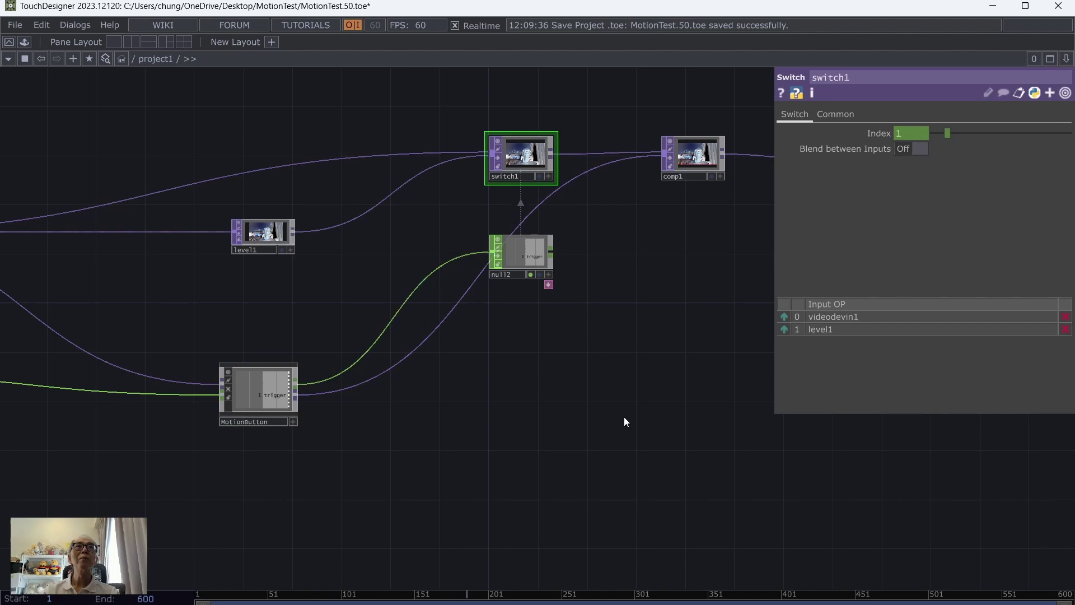
Move the MotionButton component closer to videodevin1 and constant2, and save the project.
left_click_drag(392, 512, 515, 495)
scroll(515, 495, "up", 3)
scroll(339, 326, "up", 3)
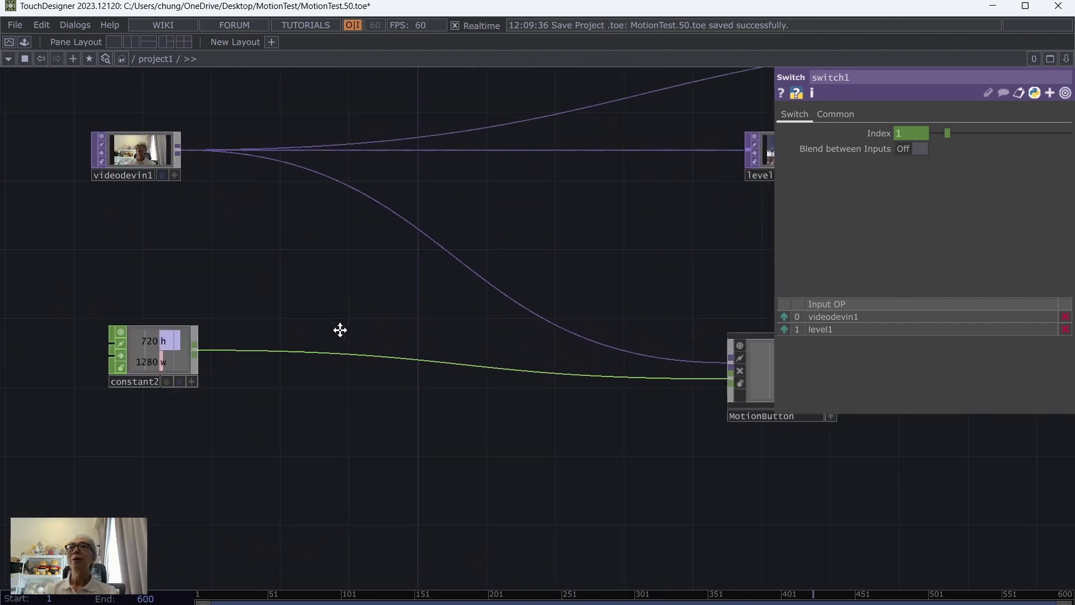
scroll(336, 334, "right", 2)
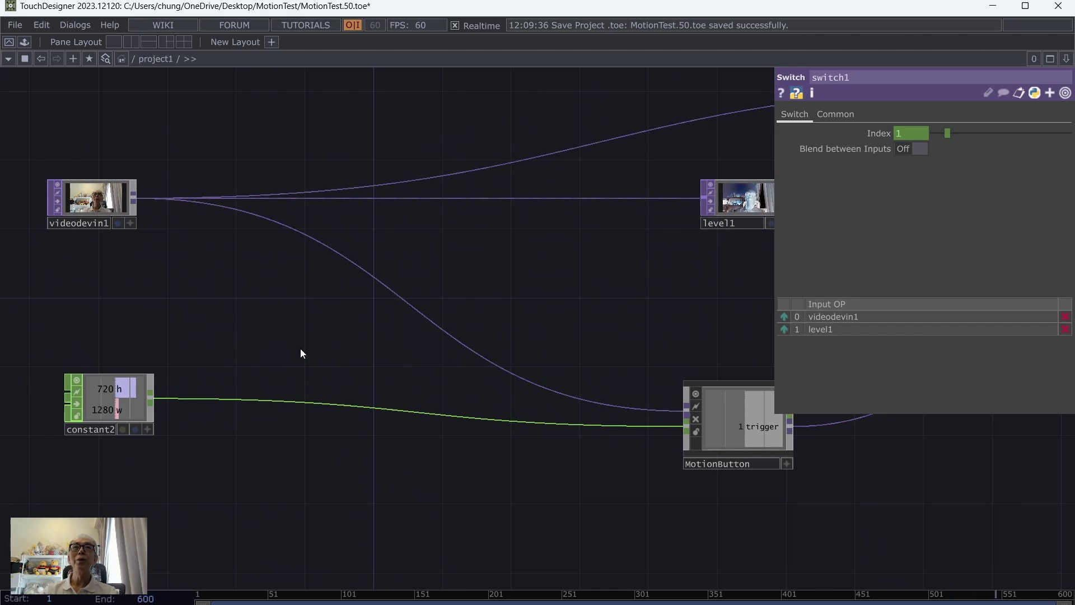
scroll(119, 308, "left", 6)
scroll(120, 307, "up", 2)
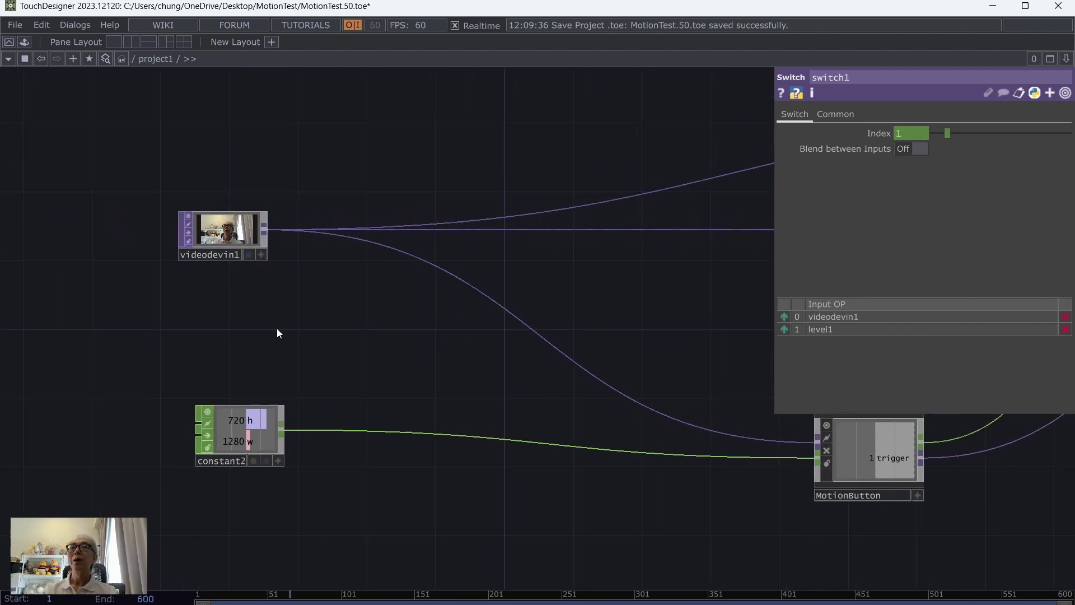
scroll(277, 328, "up", 3)
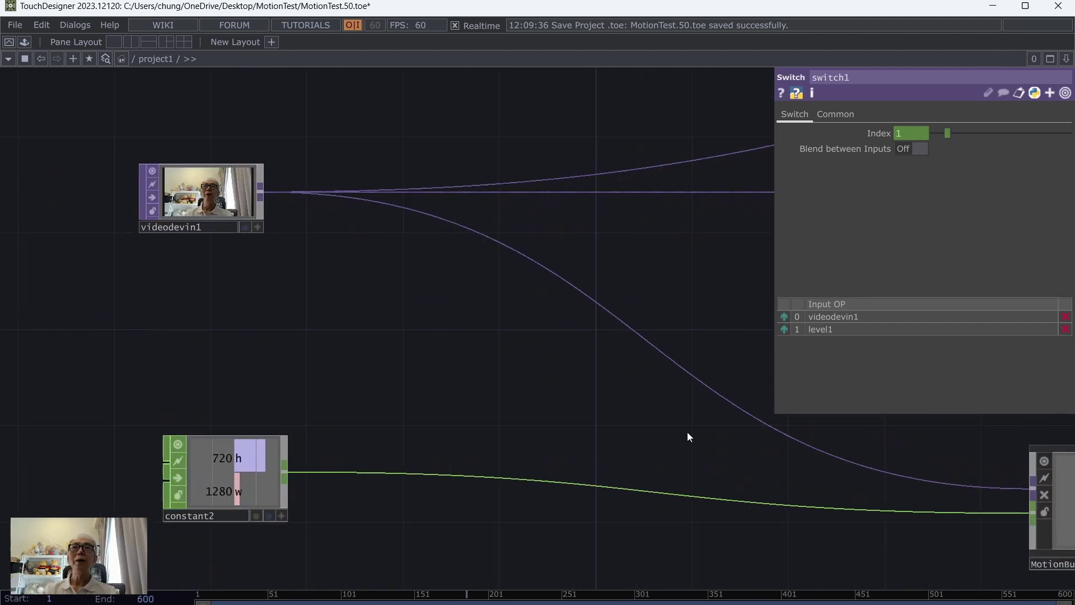
left_click_drag(1029, 569, 547, 497)
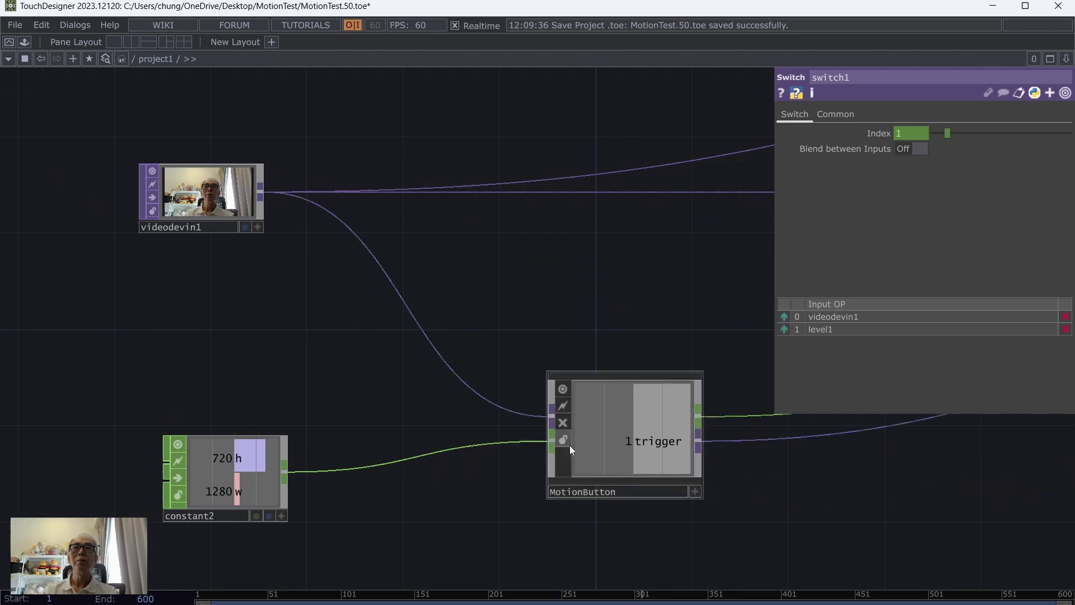
left_click(626, 438)
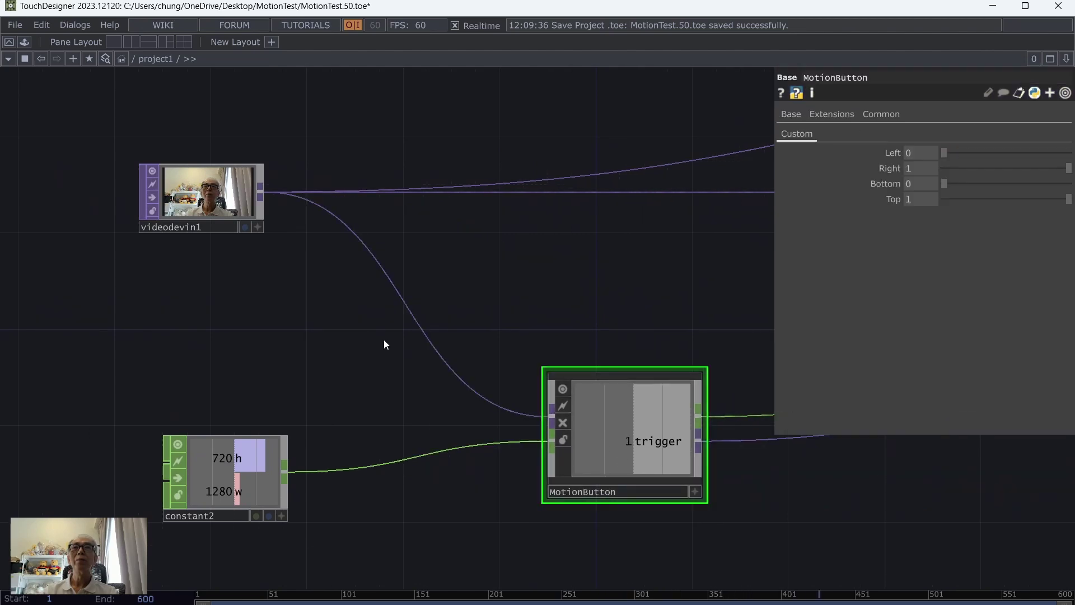
left_click(17, 25)
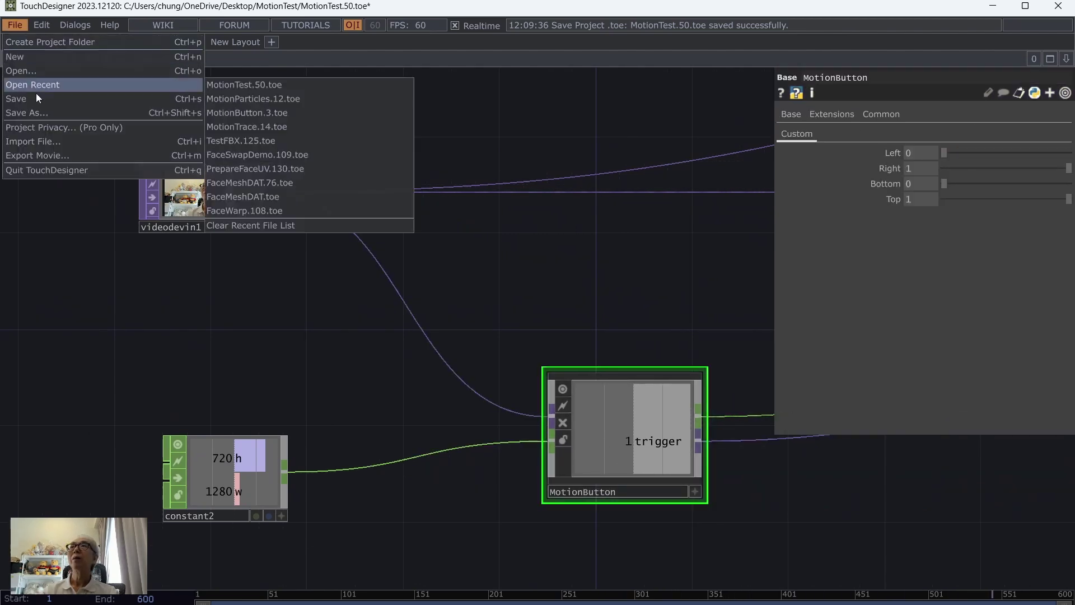
left_click(67, 99)
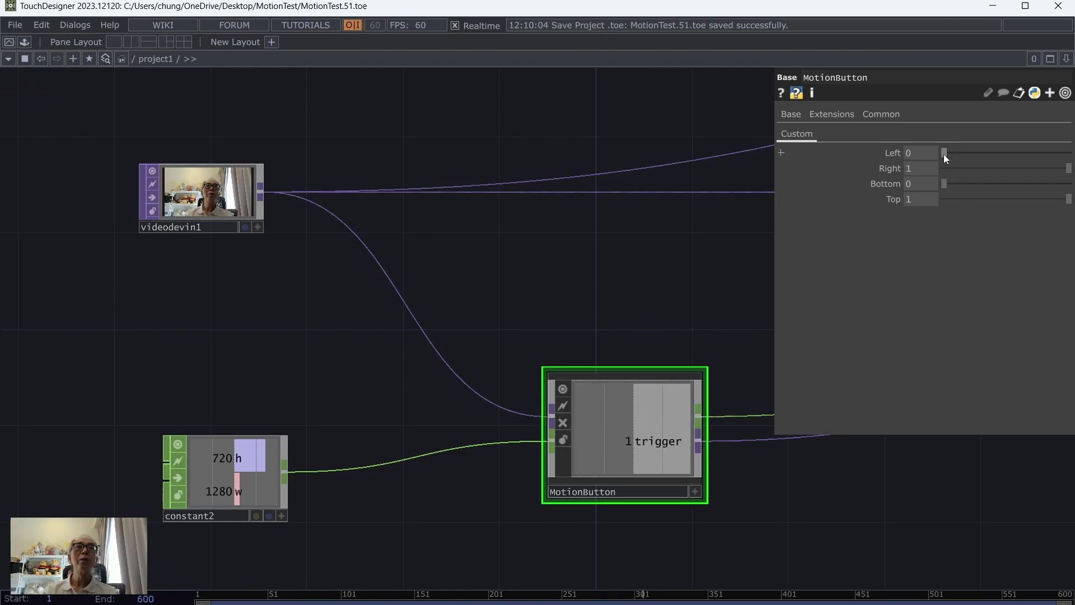
Set MotionButton's Left parameter to 0.123 and display comp1's output as the network background.
left_click_drag(943, 153, 956, 158)
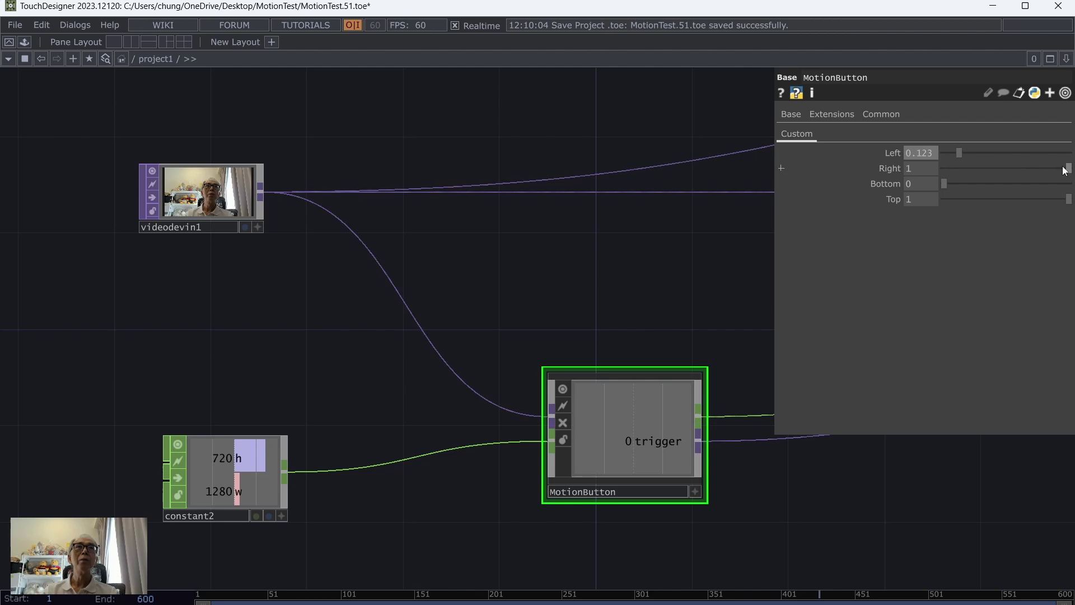
left_click_drag(688, 263, 343, 248)
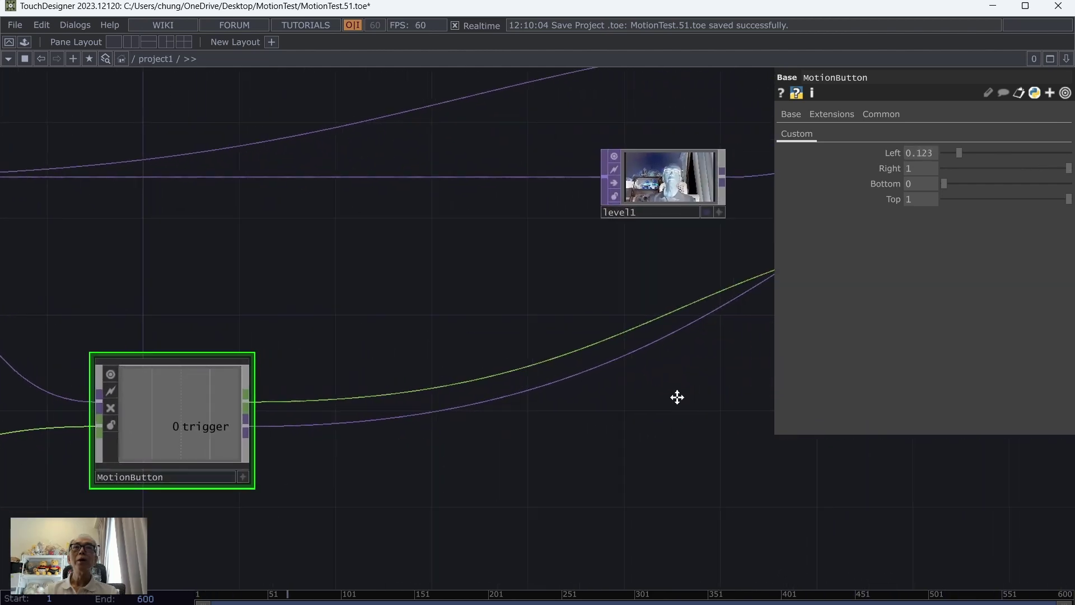
left_click_drag(677, 396, 595, 406)
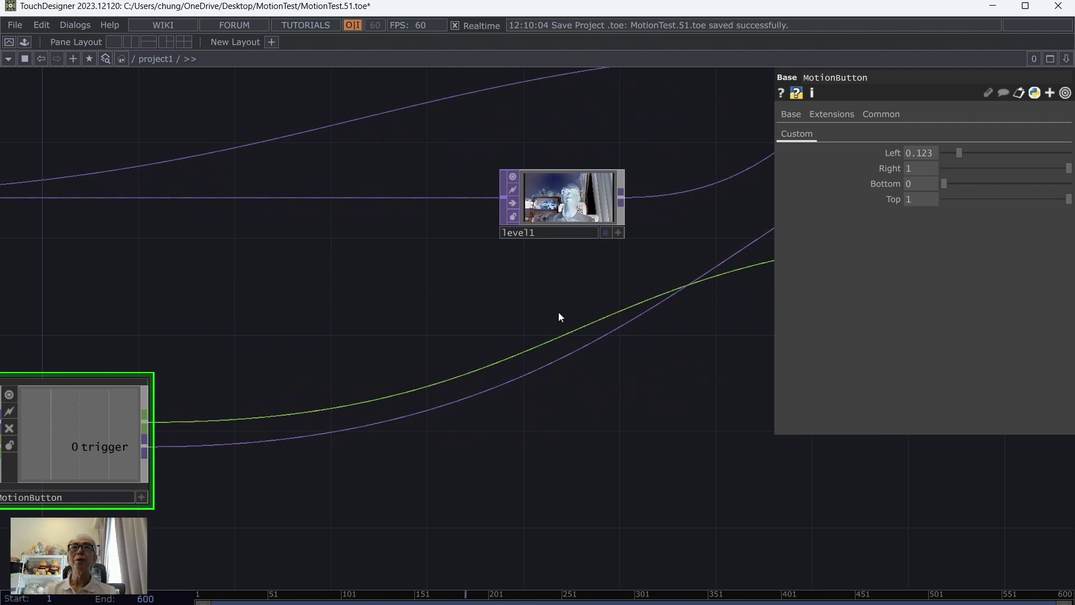
left_click_drag(679, 435, 453, 414)
scroll(523, 388, "down", 3)
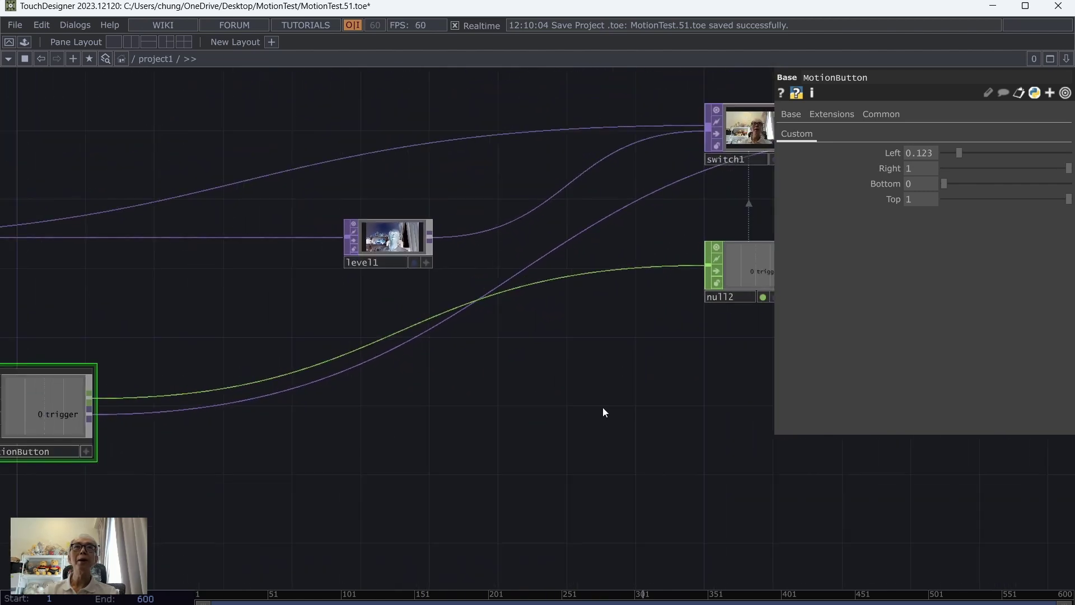
left_click_drag(602, 410, 506, 446)
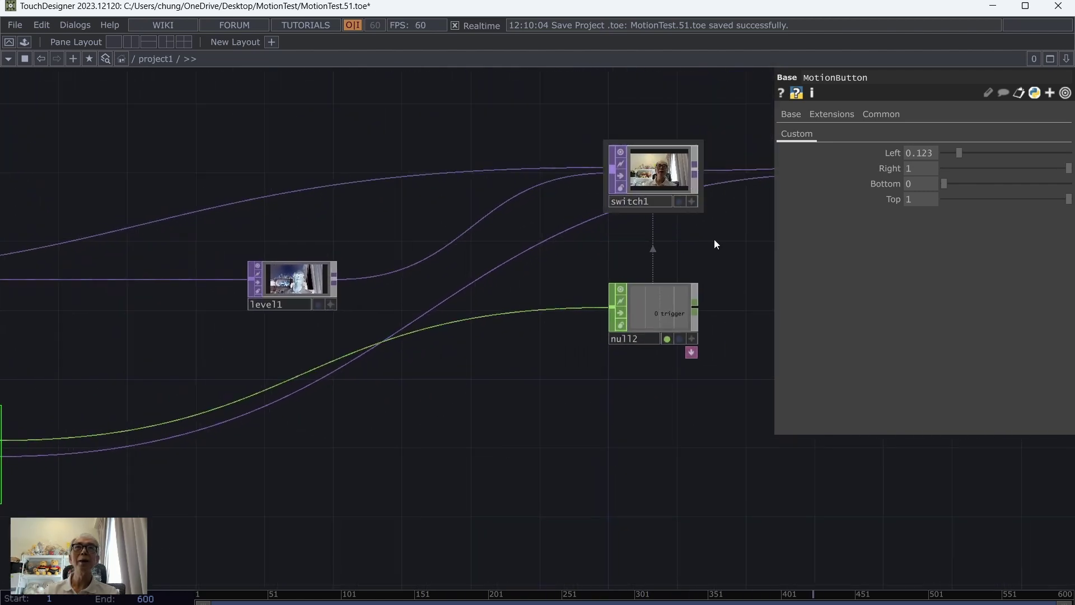
scroll(717, 254, "down", 2)
left_click_drag(726, 257, 442, 264)
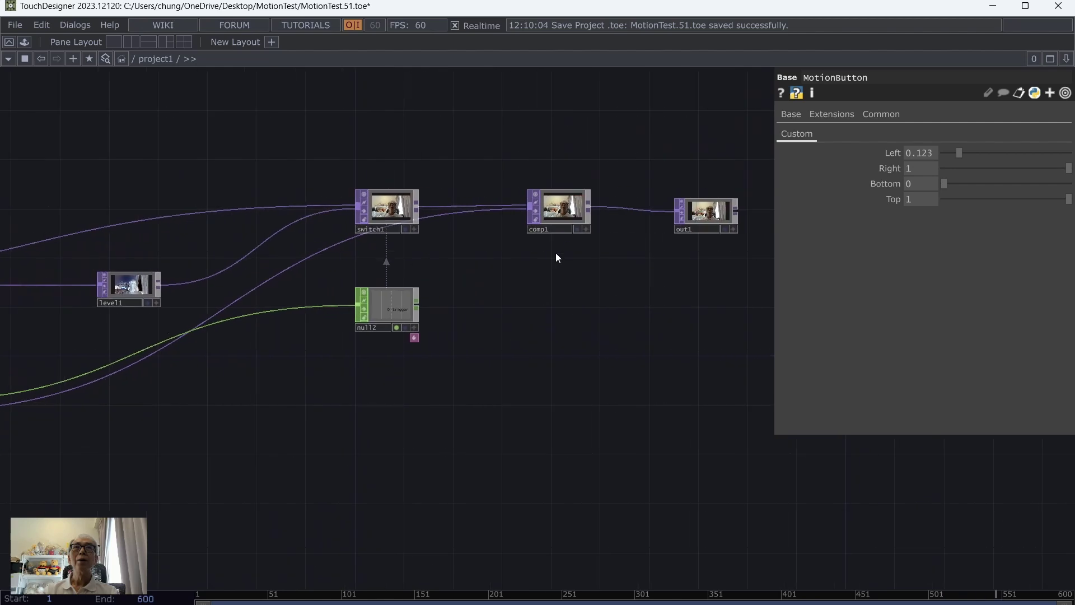
left_click(583, 230)
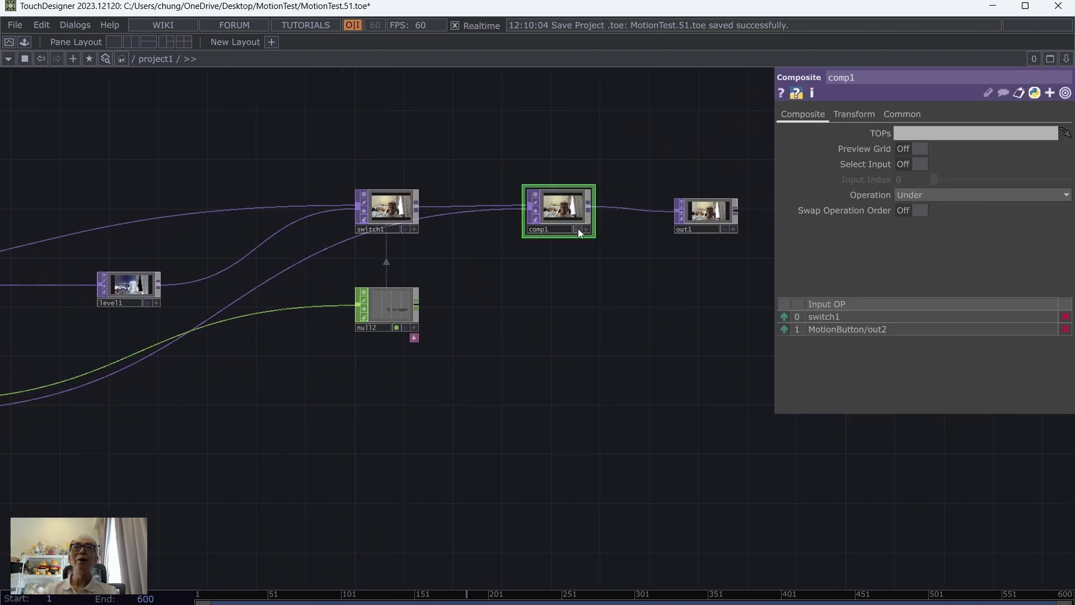
left_click(577, 229)
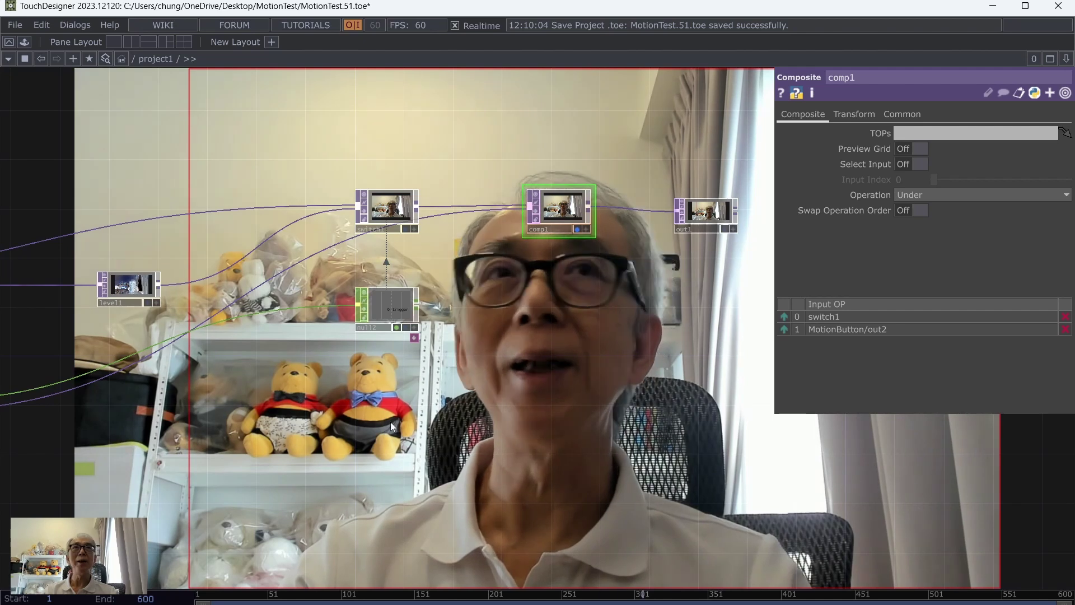
Frame the two bears with MotionButton's rectangle by setting Left 0.179, Right 0.369, Bottom 0.223 and Top 0.497.
left_click_drag(293, 445, 590, 373)
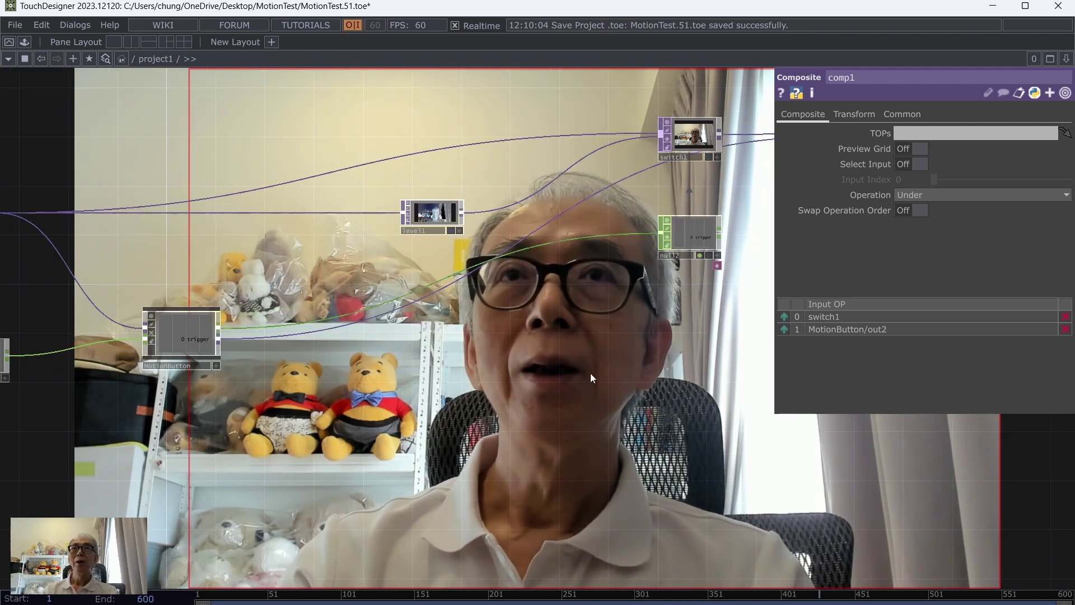
scroll(567, 377, "down", 2)
left_click(295, 348)
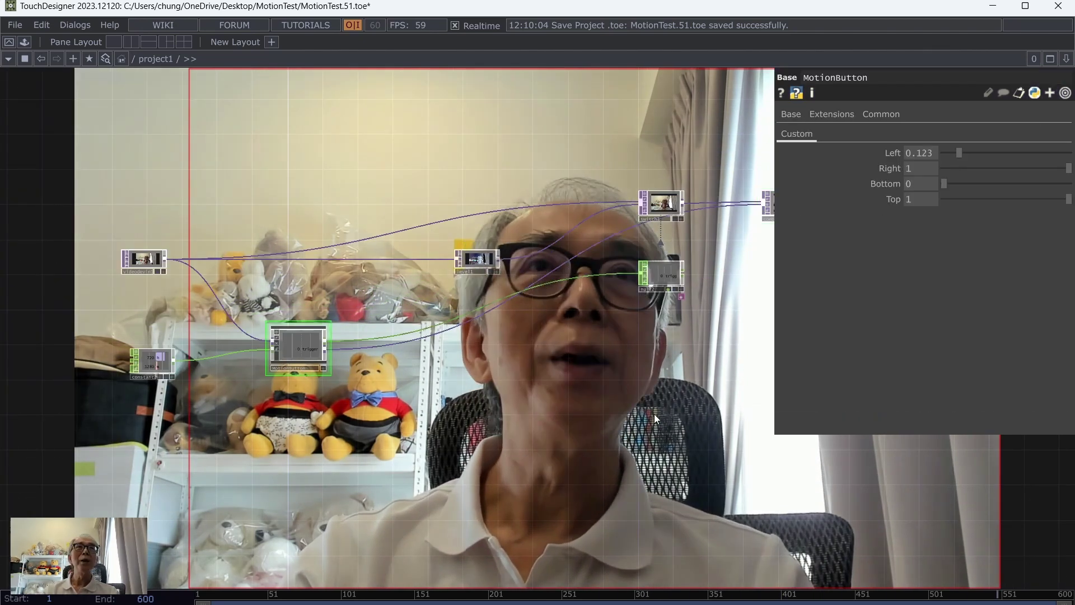
left_click_drag(624, 421, 417, 463)
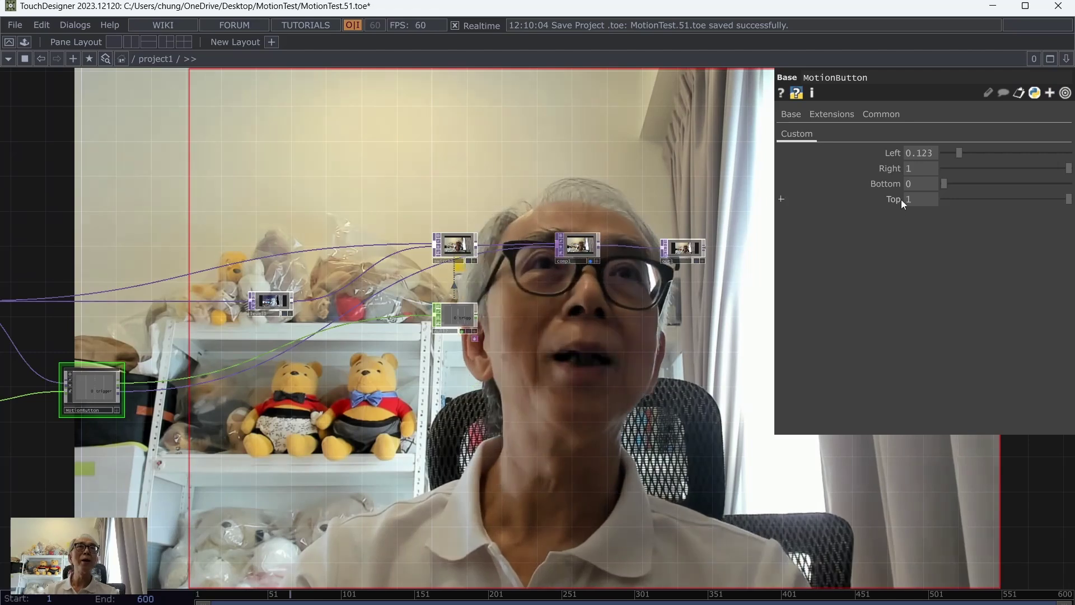
left_click_drag(959, 154, 969, 155)
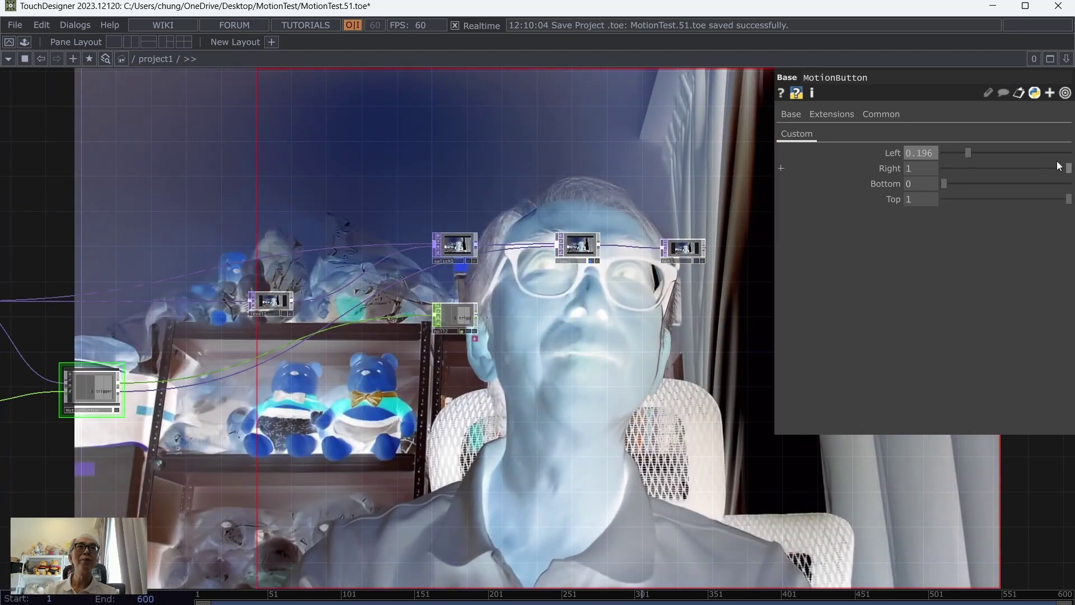
left_click_drag(1069, 168, 971, 193)
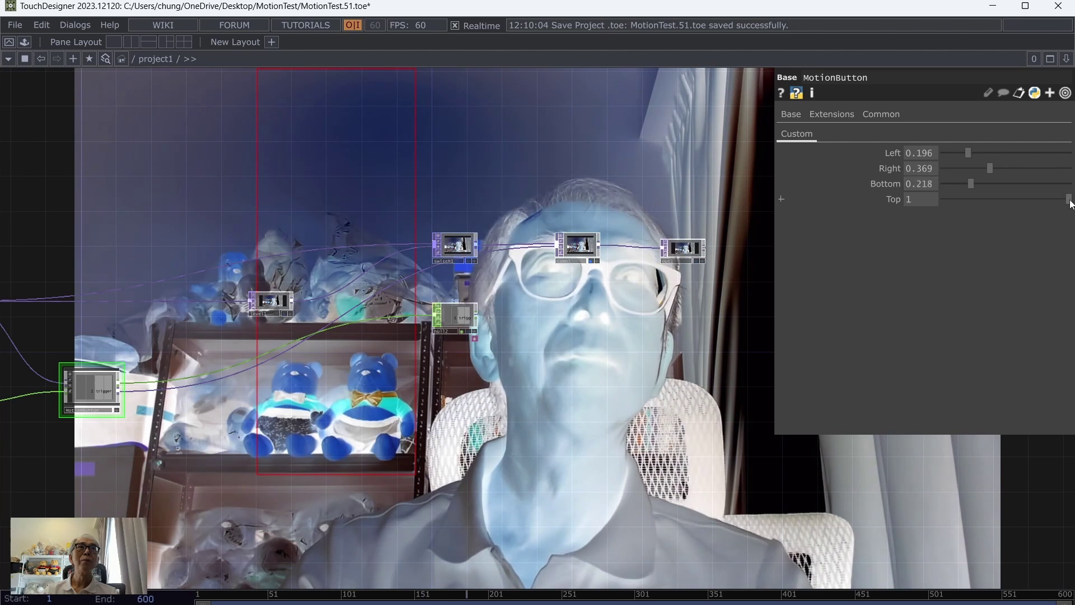
left_click_drag(1067, 200, 1007, 200)
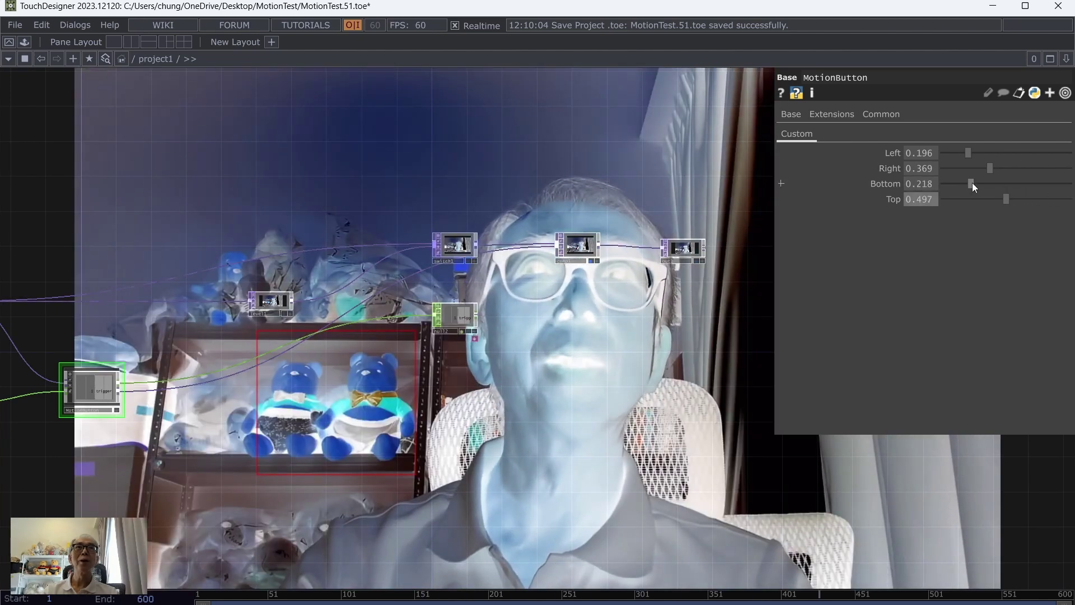
left_click_drag(971, 183, 972, 190)
mouse_move(968, 153)
left_mouse_down()
mouse_move(956, 153)
mouse_move(966, 155)
left_mouse_up()
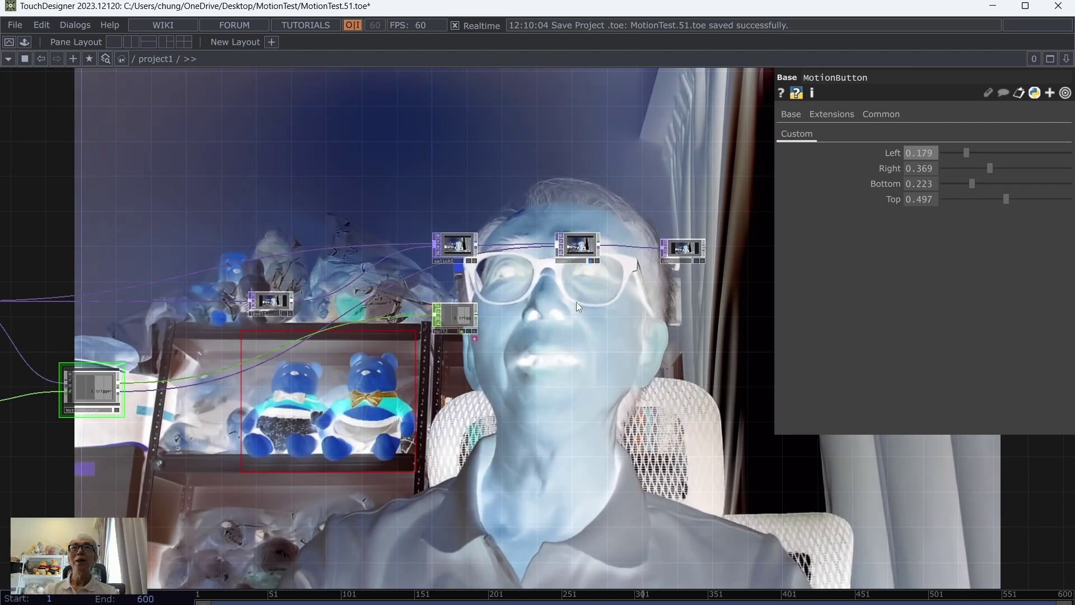
Turn off comp1's background display and save the project.
scroll(576, 302, "up", 5)
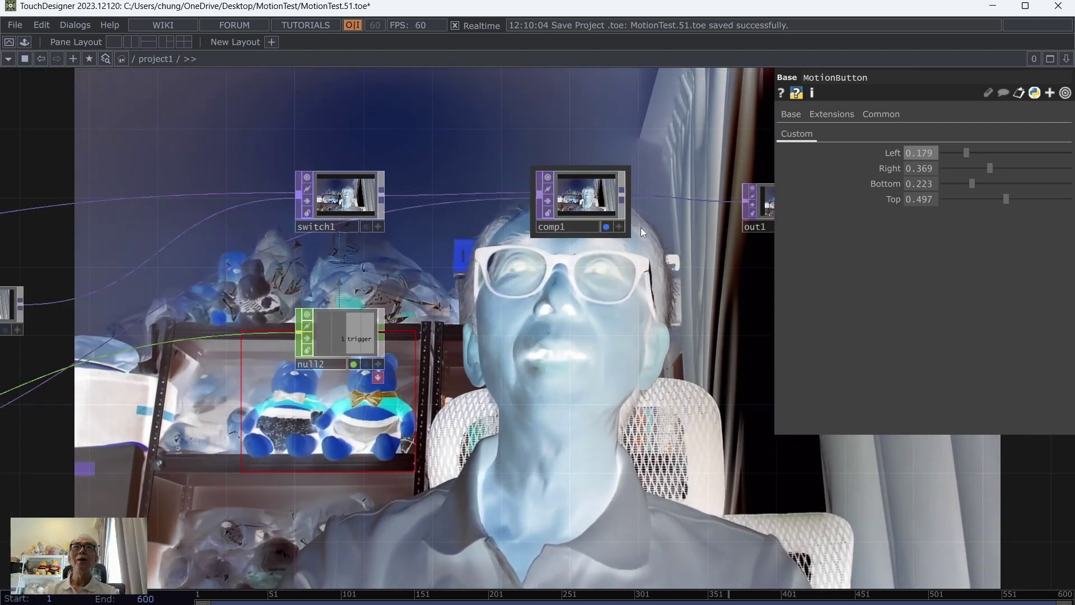
left_click(606, 226)
scroll(582, 382, "down", 2)
left_click_drag(384, 474, 644, 439)
scroll(644, 439, "down", 2)
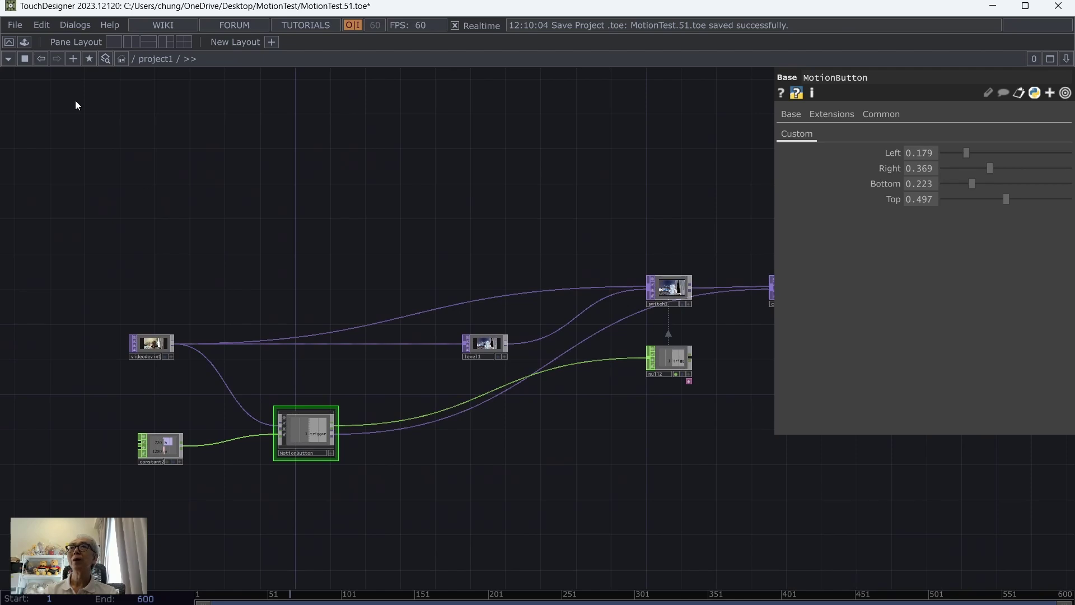
left_click(12, 24)
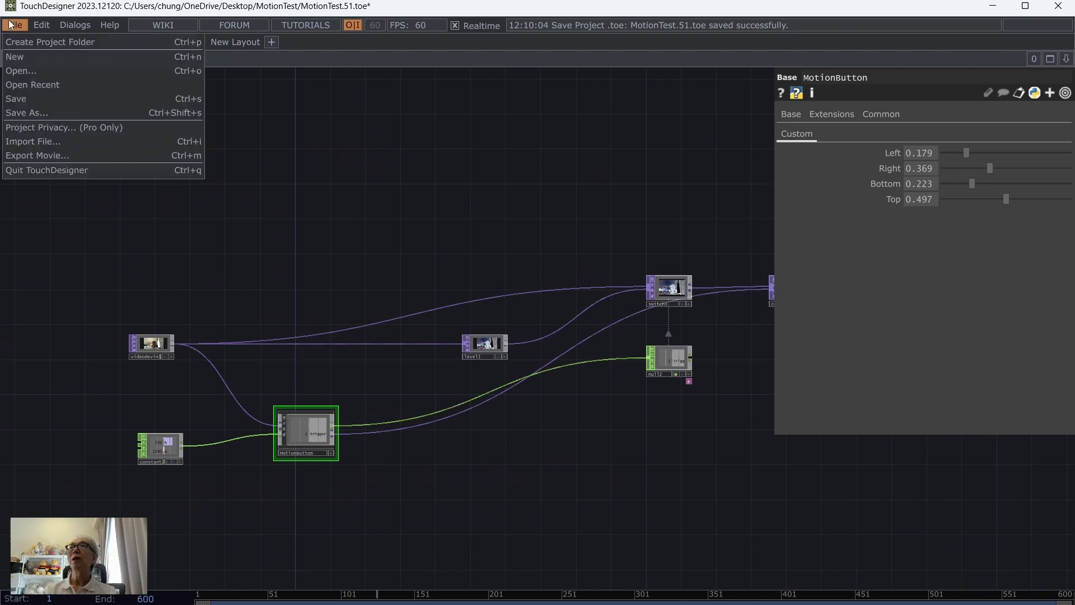
left_click(19, 100)
Run the project in Perform Mode to test the motion button, and hide the parameter window in the project1 network.
key("F1")
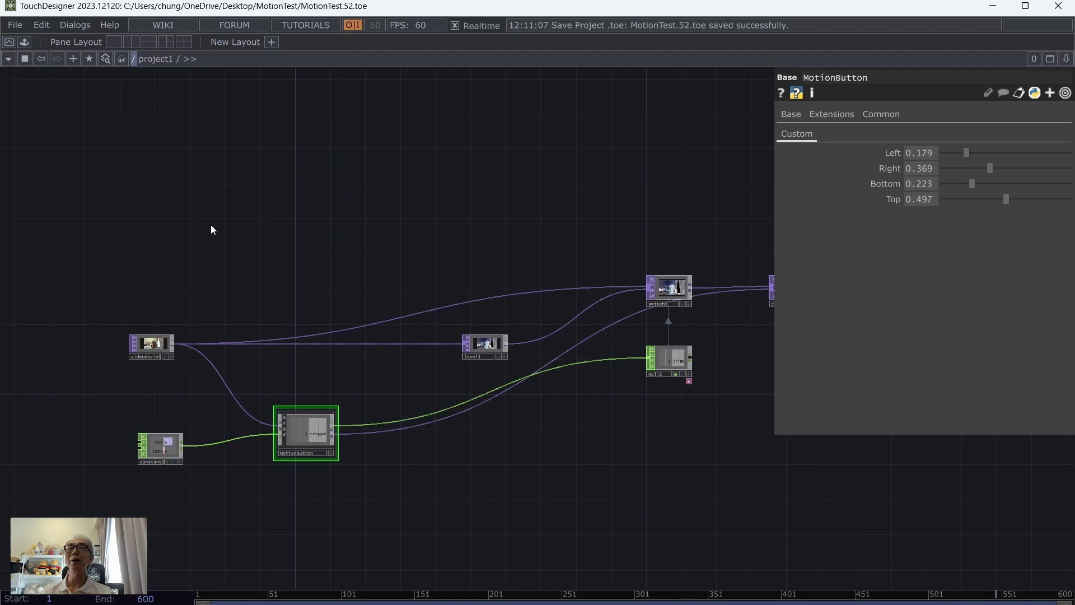
scroll(492, 236, "up", 2)
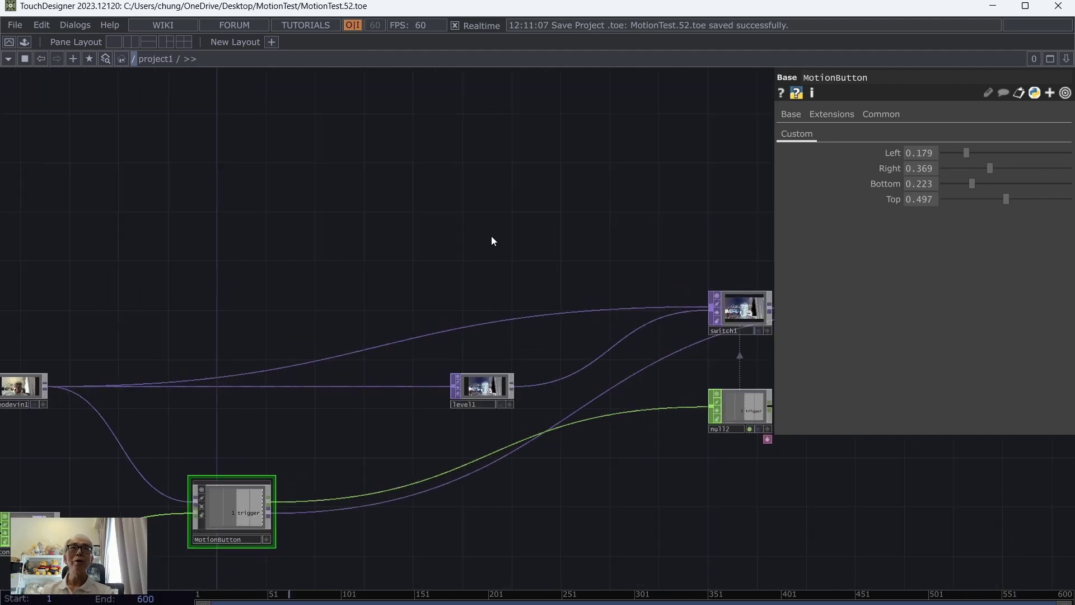
key("p")
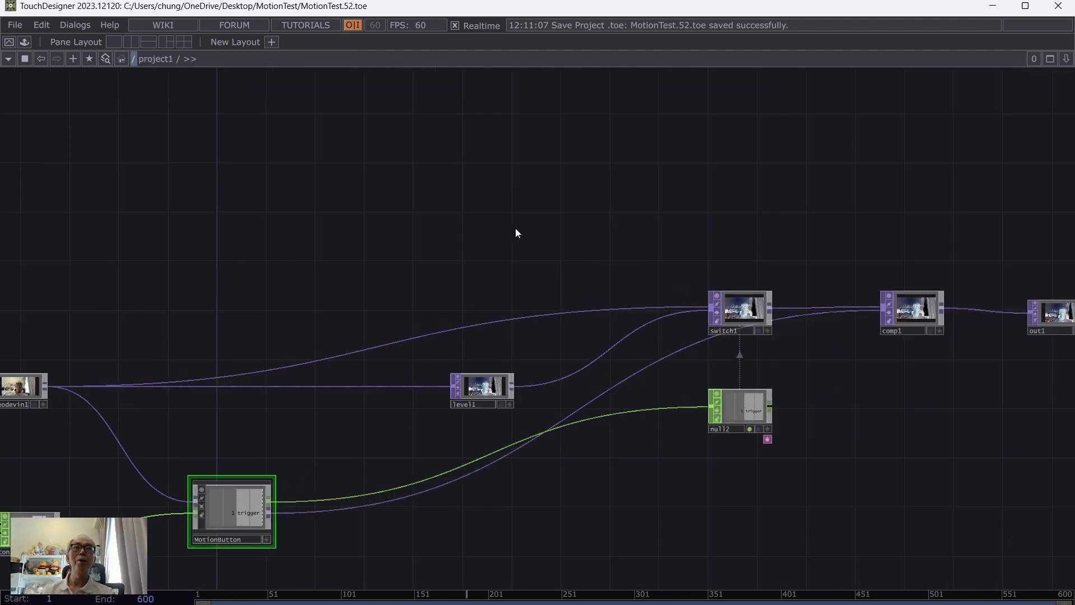
left_click_drag(431, 257, 461, 173)
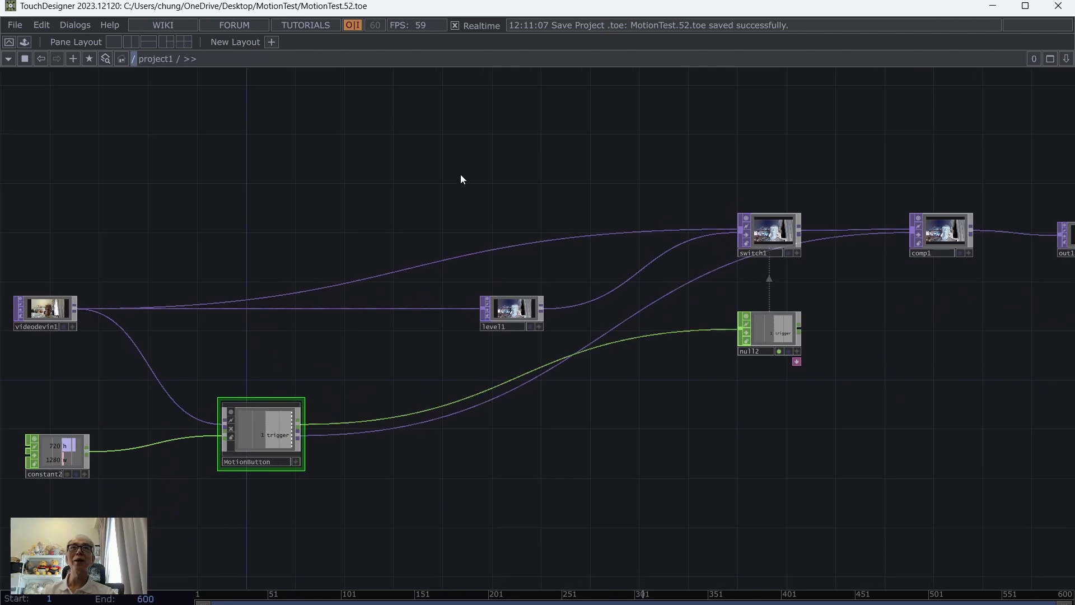
scroll(710, 461, "up", 2)
scroll(710, 462, "down", 2)
scroll(657, 416, "down", 2)
Save the project, and export the MotionButton component as a tox file named MotionButton in the MotionTest folder.
left_click(14, 24)
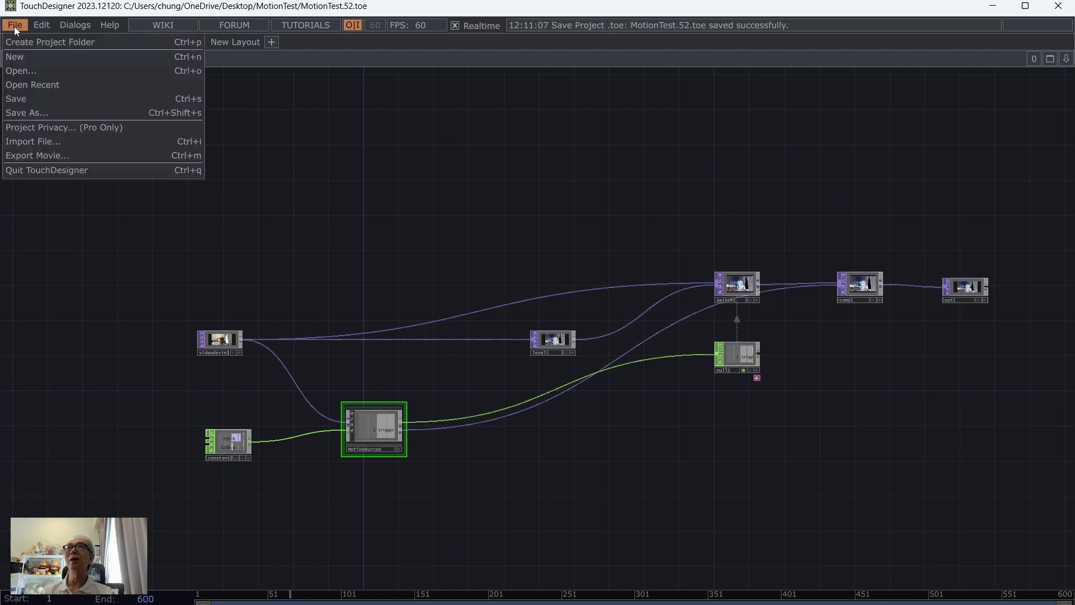
left_click(25, 100)
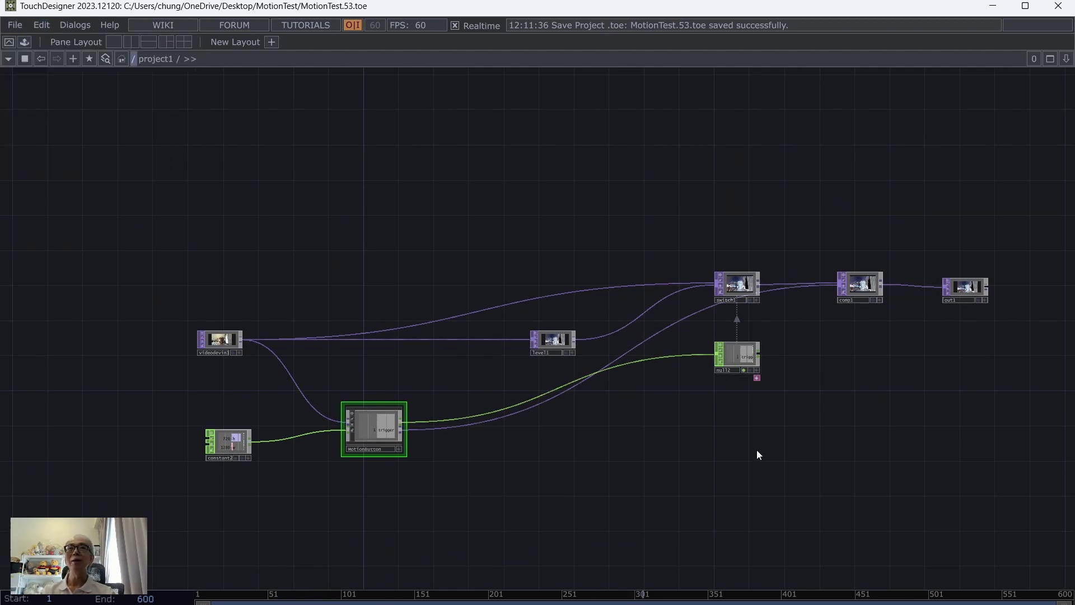
right_click(375, 426)
left_click(438, 400)
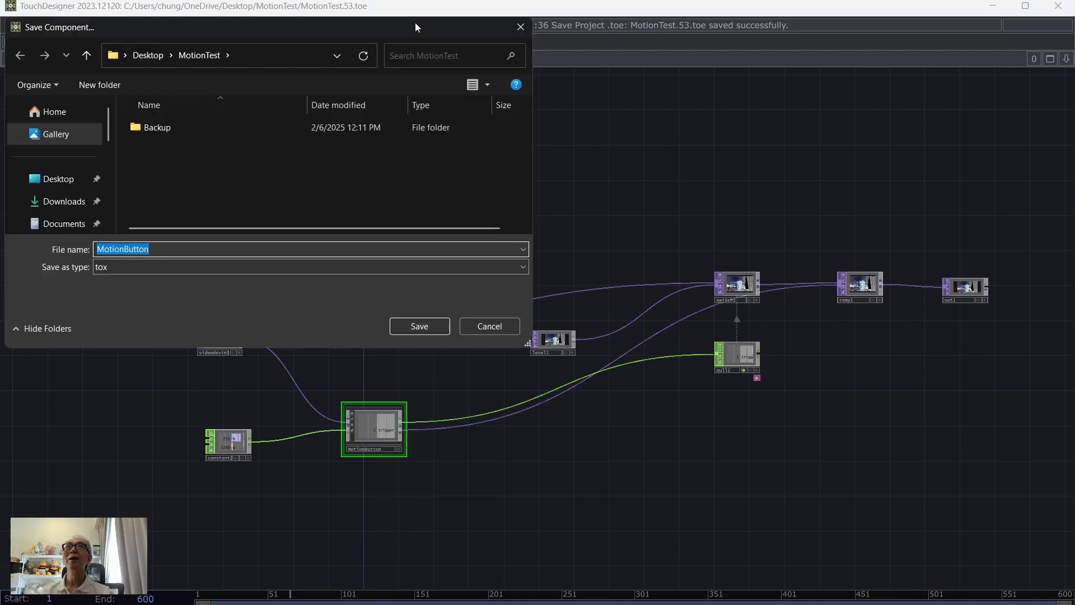
left_click_drag(413, 28, 507, 96)
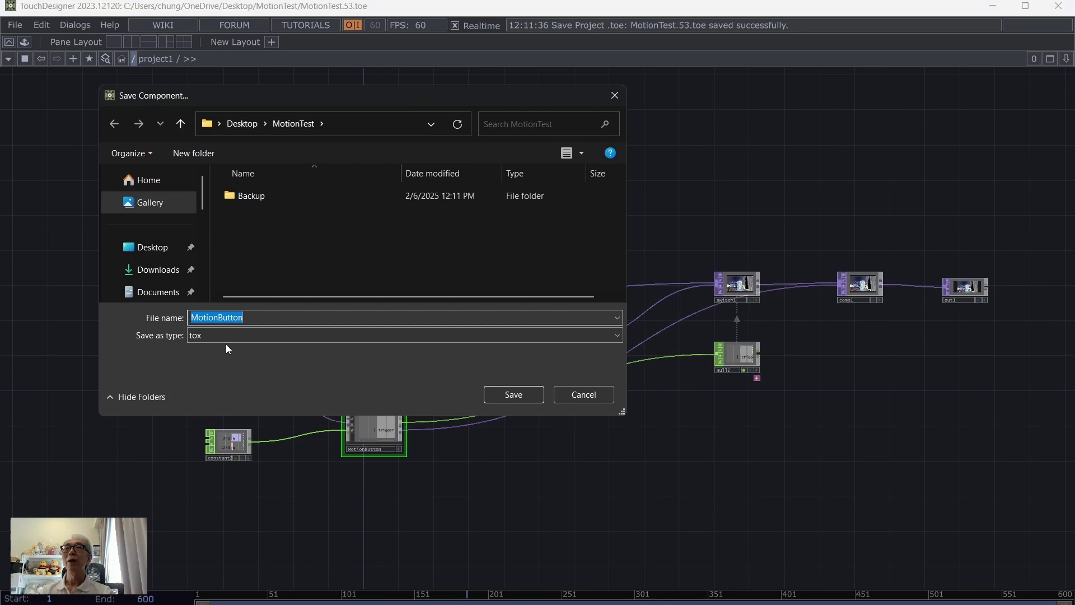
left_click(521, 395)
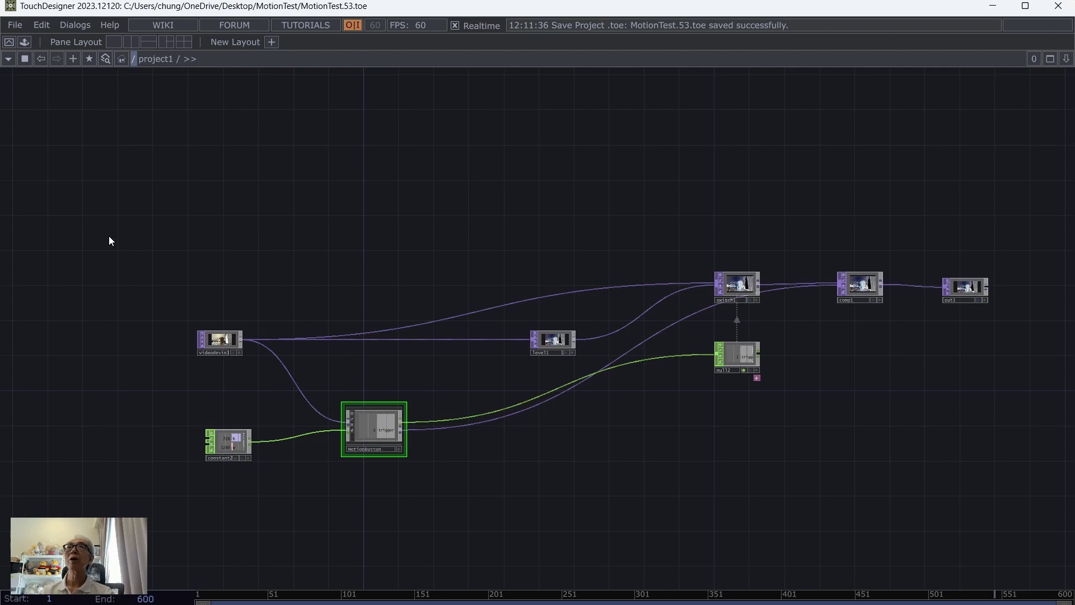
Save the project again after exporting the component, and fit the whole project1 network in view.
left_click(15, 25)
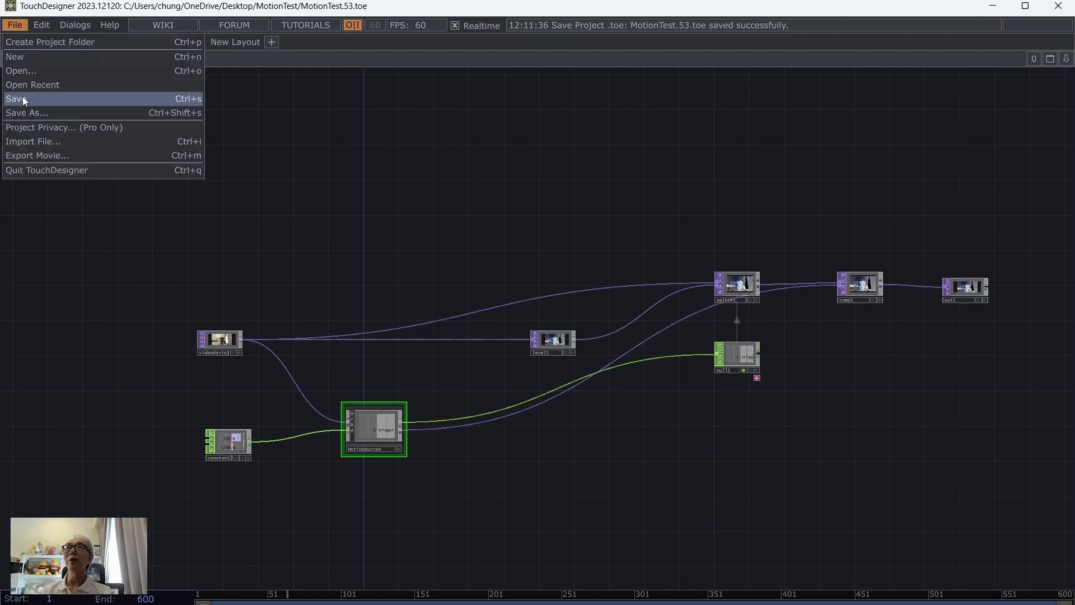
left_click(23, 97)
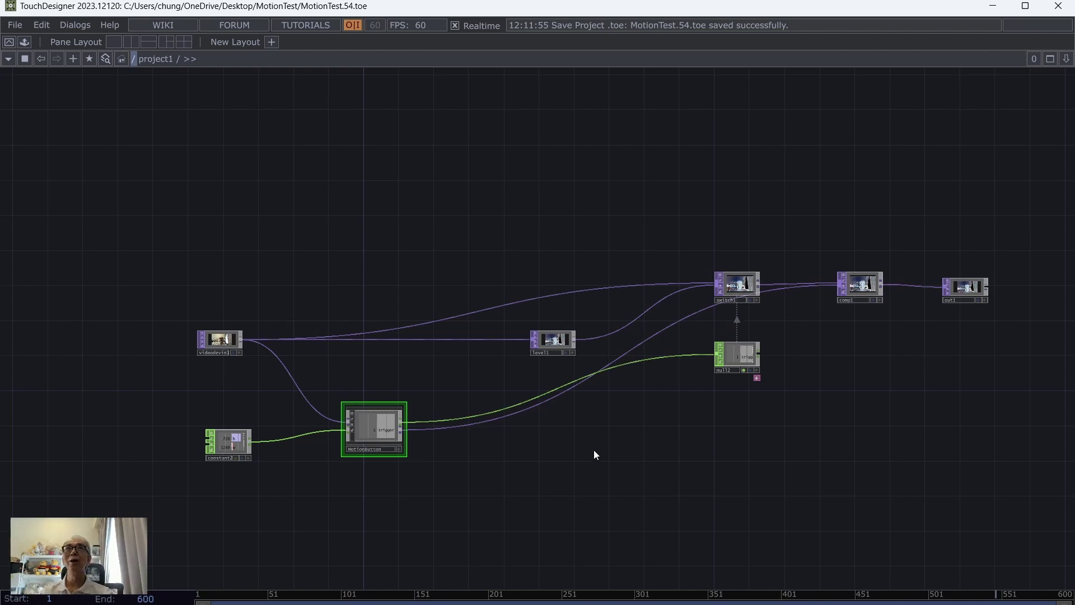
key("h")
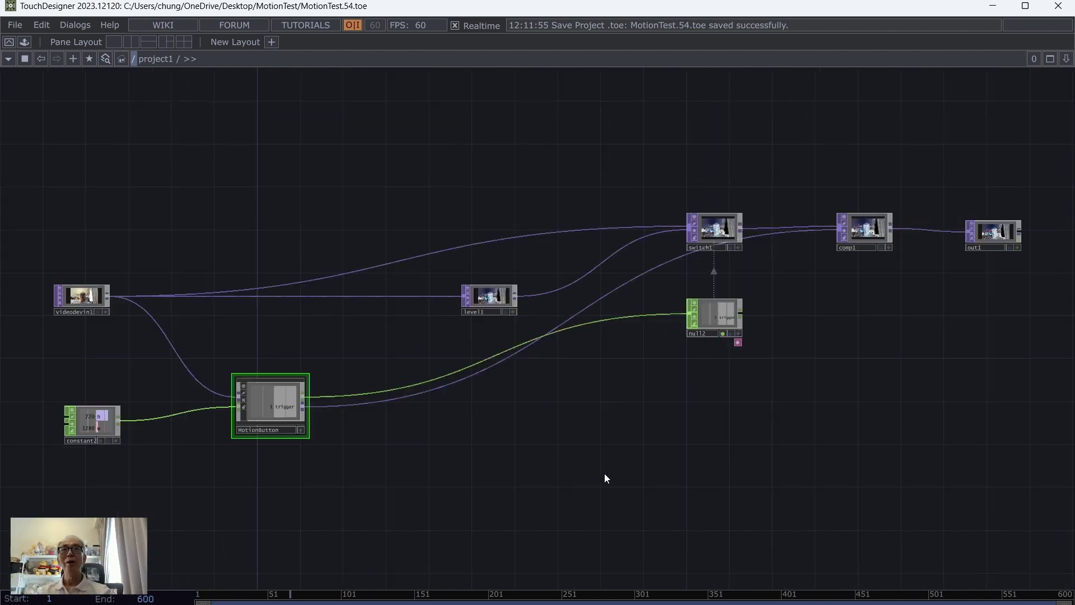